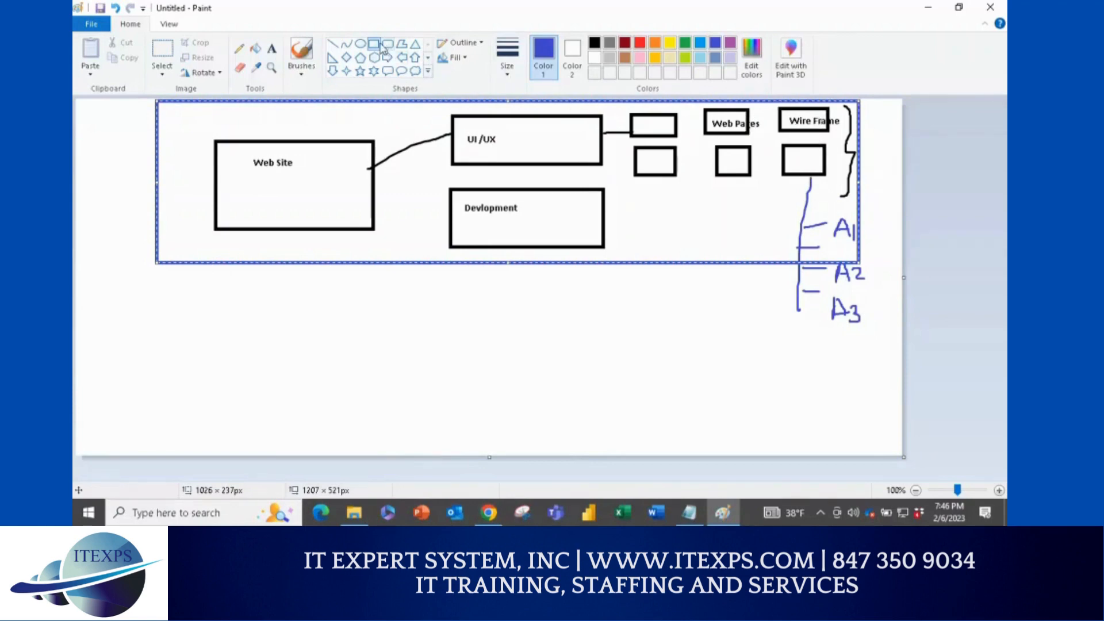
Step: Brush a circled 2 inside the UI/UX box and draw a line from it down to handwritten "BA / PM" with a symbol beside it
{"action": "left_click", "coordinate": [301, 52]}
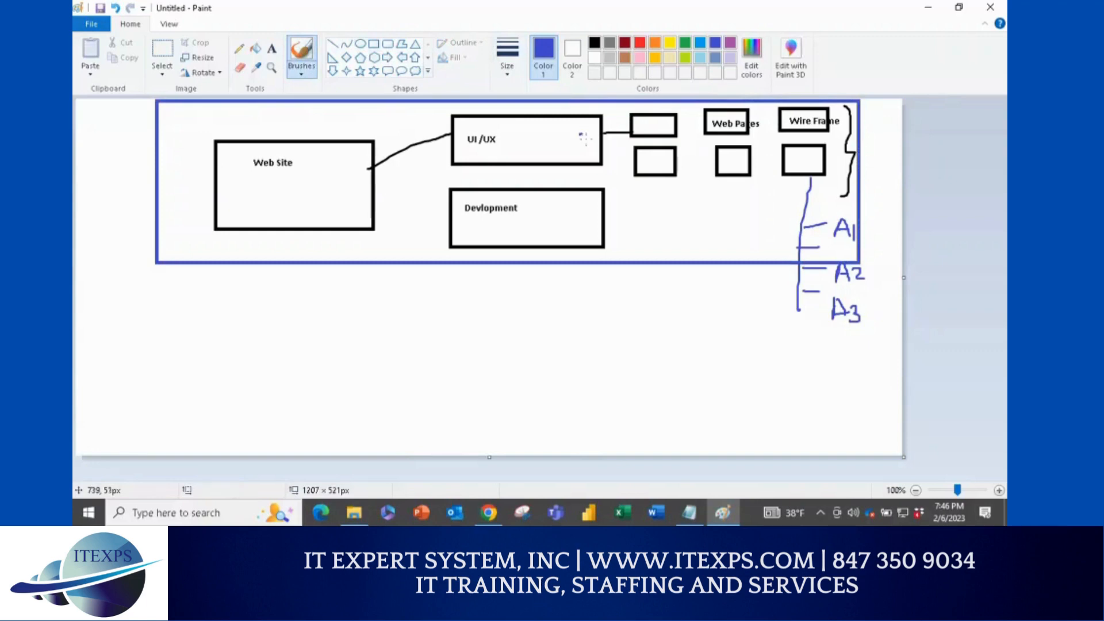
{"action": "mouse_move", "coordinate": [584, 138]}
{"action": "left_mouse_down"}
{"action": "mouse_move", "coordinate": [573, 143]}
{"action": "mouse_move", "coordinate": [592, 134]}
{"action": "mouse_move", "coordinate": [573, 146]}
{"action": "mouse_move", "coordinate": [588, 149]}
{"action": "mouse_move", "coordinate": [591, 133]}
{"action": "mouse_move", "coordinate": [574, 140]}
{"action": "mouse_move", "coordinate": [670, 348]}
{"action": "mouse_move", "coordinate": [625, 397]}
{"action": "left_mouse_up"}
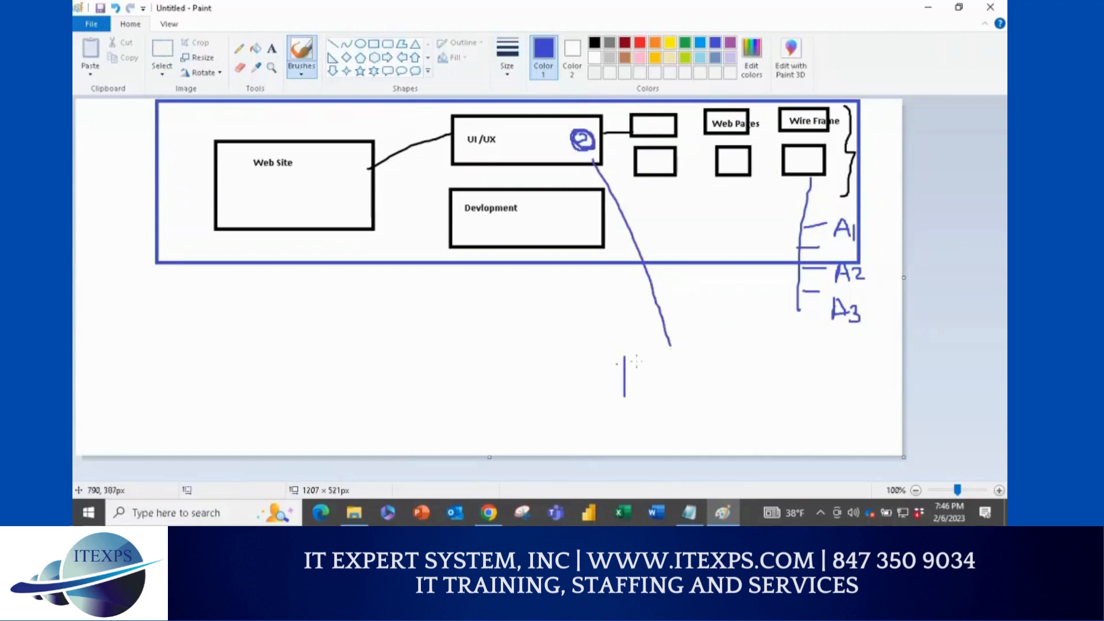
{"action": "mouse_move", "coordinate": [616, 360]}
{"action": "left_mouse_down"}
{"action": "mouse_move", "coordinate": [630, 394]}
{"action": "mouse_move", "coordinate": [673, 371]}
{"action": "left_mouse_up"}
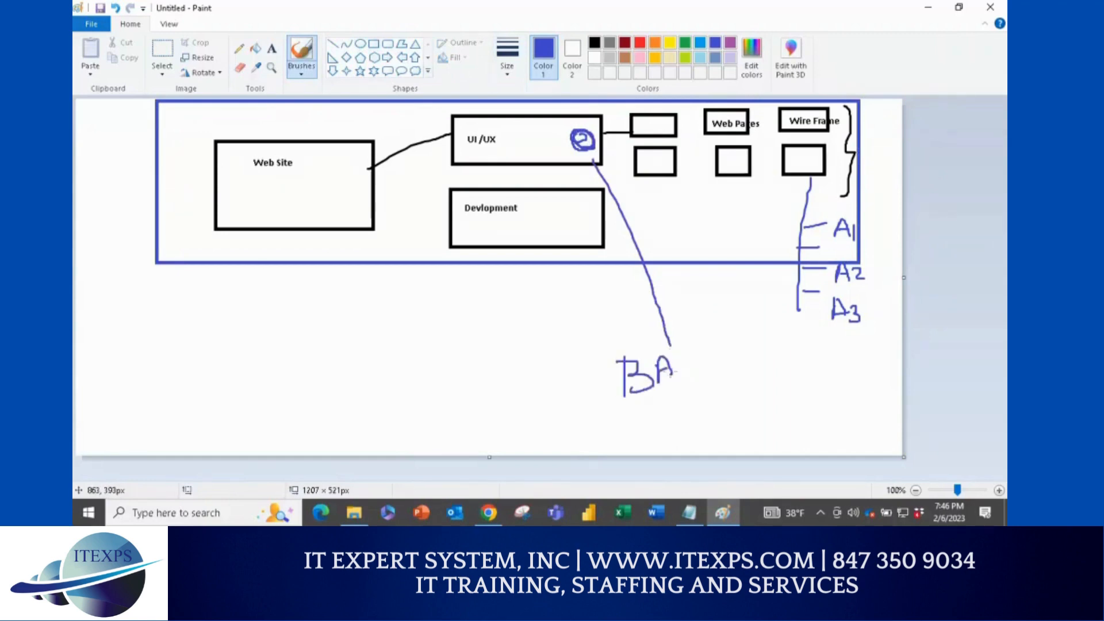
{"action": "left_click_drag", "start_coordinate": [623, 424], "coordinate": [694, 387]}
{"action": "mouse_move", "coordinate": [660, 430]}
{"action": "left_mouse_down"}
{"action": "mouse_move", "coordinate": [665, 455]}
{"action": "mouse_move", "coordinate": [666, 429]}
{"action": "mouse_move", "coordinate": [659, 435]}
{"action": "left_mouse_up"}
{"action": "mouse_move", "coordinate": [675, 438]}
{"action": "left_mouse_down"}
{"action": "mouse_move", "coordinate": [696, 403]}
{"action": "mouse_move", "coordinate": [703, 429]}
{"action": "left_mouse_up"}
{"action": "mouse_move", "coordinate": [726, 344]}
{"action": "left_mouse_down"}
{"action": "mouse_move", "coordinate": [712, 382]}
{"action": "mouse_move", "coordinate": [704, 333]}
{"action": "left_mouse_up"}
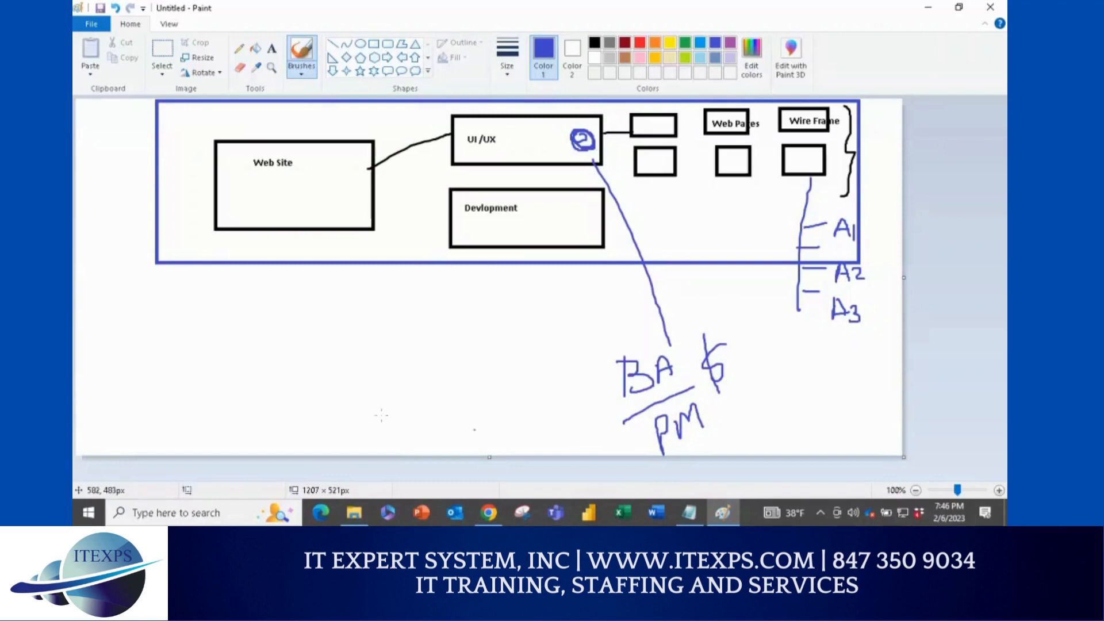
Step: Handwrite "ACC" in the blank area below the Web Site box and draw a line from above it to the UI/UX box
{"action": "mouse_move", "coordinate": [364, 374]}
{"action": "left_mouse_down"}
{"action": "mouse_move", "coordinate": [365, 349]}
{"action": "mouse_move", "coordinate": [385, 379]}
{"action": "left_mouse_up"}
{"action": "left_click_drag", "start_coordinate": [368, 370], "coordinate": [429, 360]}
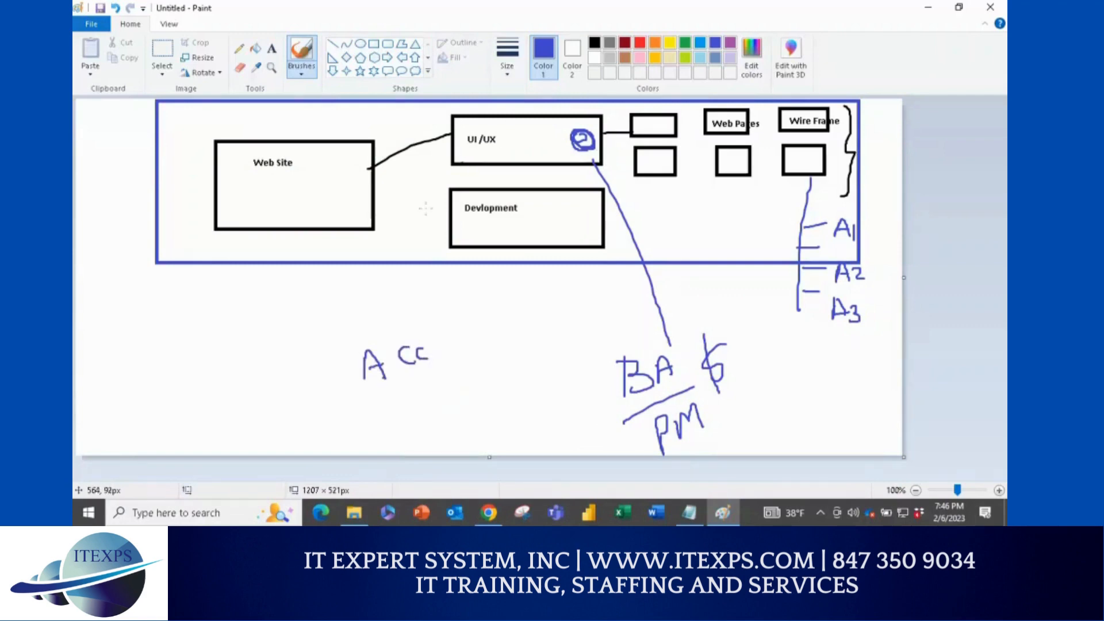
{"action": "mouse_move", "coordinate": [411, 297]}
{"action": "left_mouse_down"}
{"action": "mouse_move", "coordinate": [460, 133]}
{"action": "mouse_move", "coordinate": [465, 145]}
{"action": "left_mouse_up"}
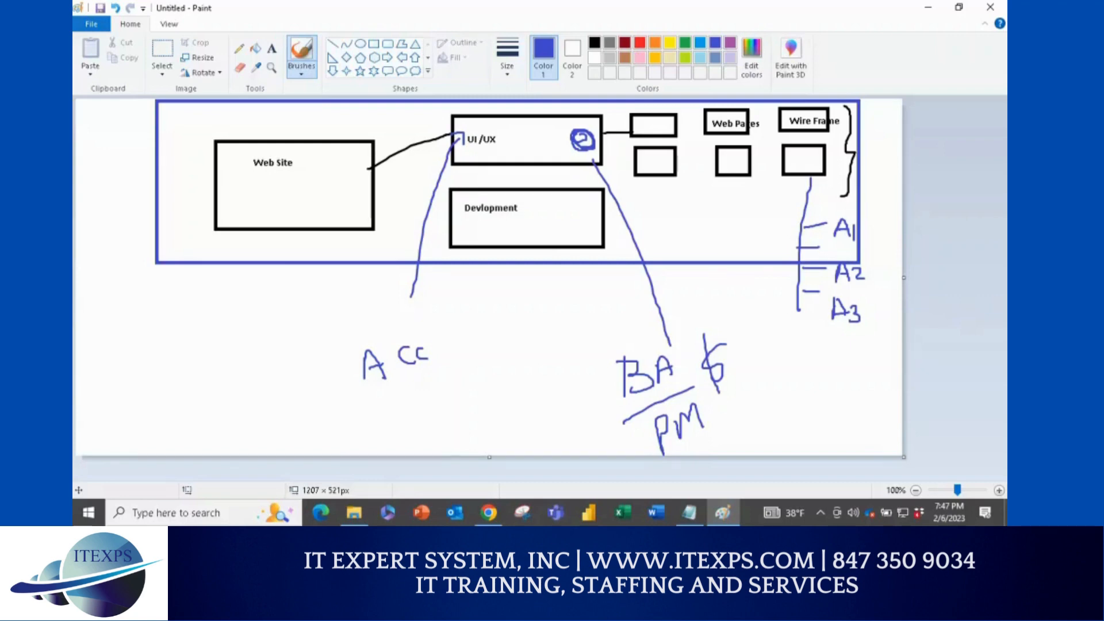
Step: Circle the web page and wireframe boxes with an arrow toward UI/UX, underline Devlopment twice, and circle the UI/UX label
{"action": "mouse_move", "coordinate": [699, 103]}
{"action": "left_mouse_down"}
{"action": "mouse_move", "coordinate": [674, 105]}
{"action": "mouse_move", "coordinate": [654, 138]}
{"action": "mouse_move", "coordinate": [826, 158]}
{"action": "mouse_move", "coordinate": [781, 111]}
{"action": "mouse_move", "coordinate": [708, 114]}
{"action": "left_mouse_up"}
{"action": "mouse_move", "coordinate": [711, 176]}
{"action": "left_mouse_down"}
{"action": "mouse_move", "coordinate": [661, 183]}
{"action": "mouse_move", "coordinate": [619, 153]}
{"action": "left_mouse_up"}
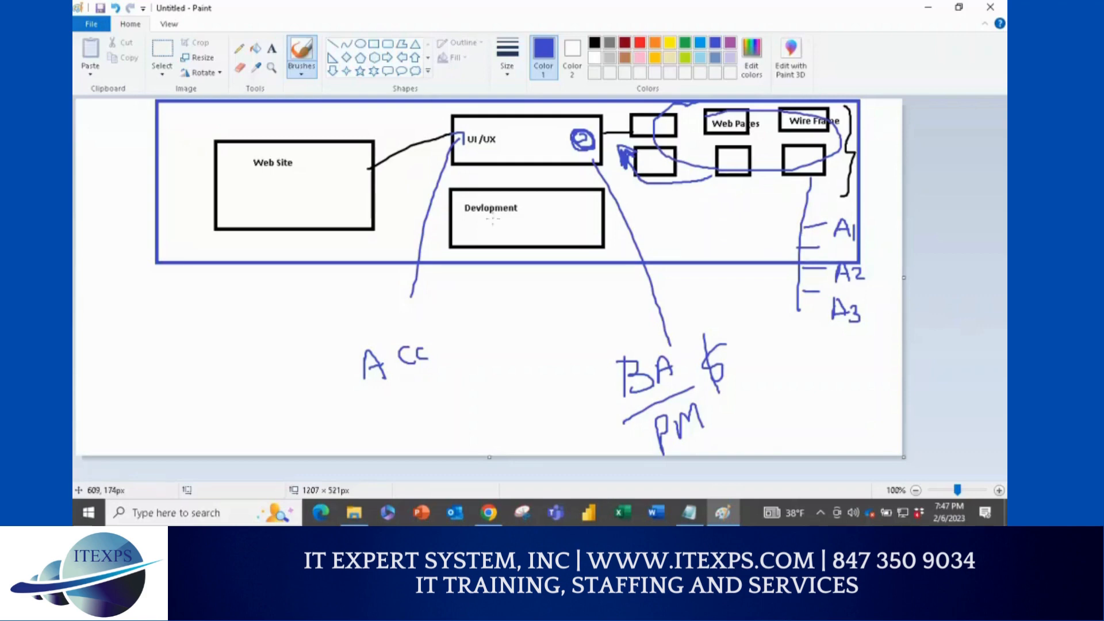
{"action": "mouse_move", "coordinate": [476, 218]}
{"action": "left_mouse_down"}
{"action": "mouse_move", "coordinate": [532, 218]}
{"action": "mouse_move", "coordinate": [511, 228]}
{"action": "mouse_move", "coordinate": [522, 228]}
{"action": "left_mouse_up"}
{"action": "mouse_move", "coordinate": [479, 126]}
{"action": "left_mouse_down"}
{"action": "mouse_move", "coordinate": [464, 142]}
{"action": "mouse_move", "coordinate": [503, 148]}
{"action": "mouse_move", "coordinate": [483, 127]}
{"action": "left_mouse_up"}
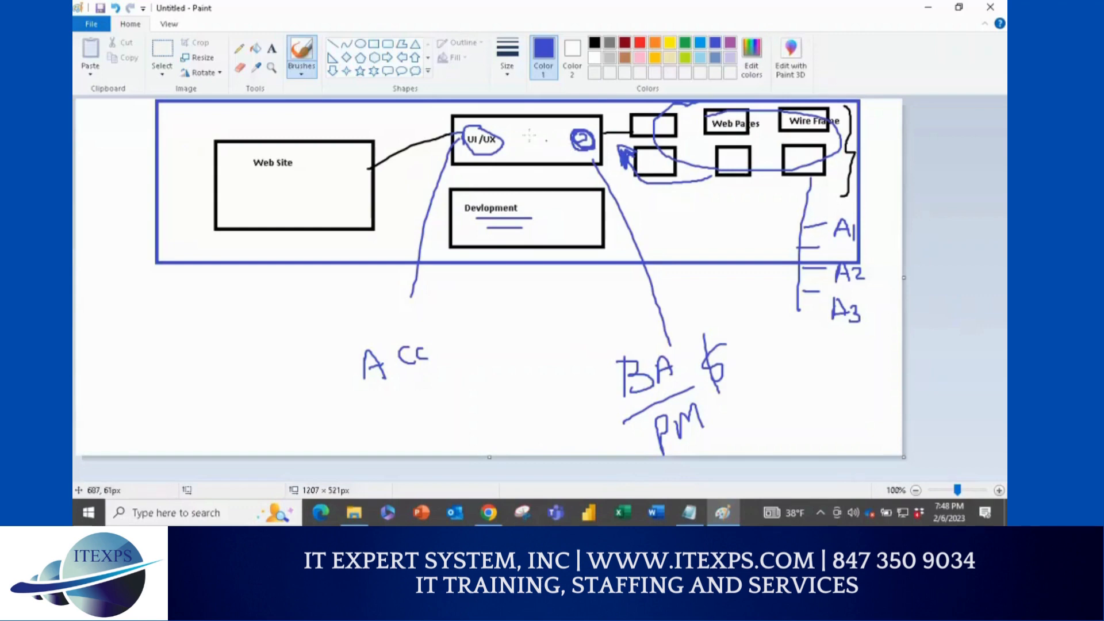
{"action": "left_click_drag", "start_coordinate": [524, 132], "coordinate": [563, 143]}
Step: Switch to Chrome and search Google for "project libre" in a new tab
{"action": "left_click", "coordinate": [495, 522]}
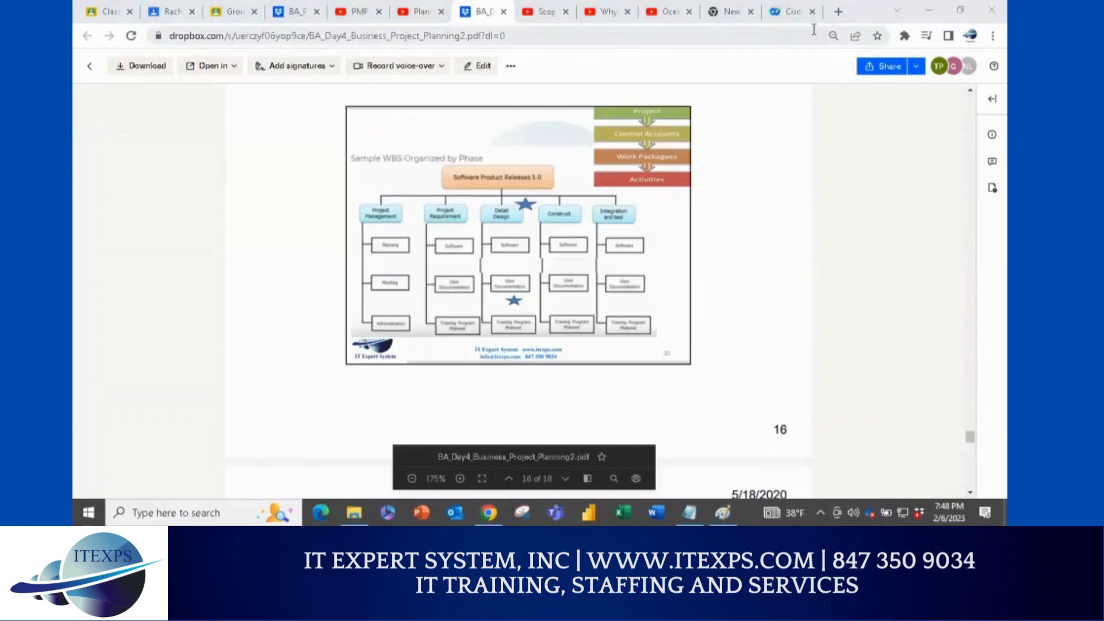
{"action": "left_click", "coordinate": [838, 12]}
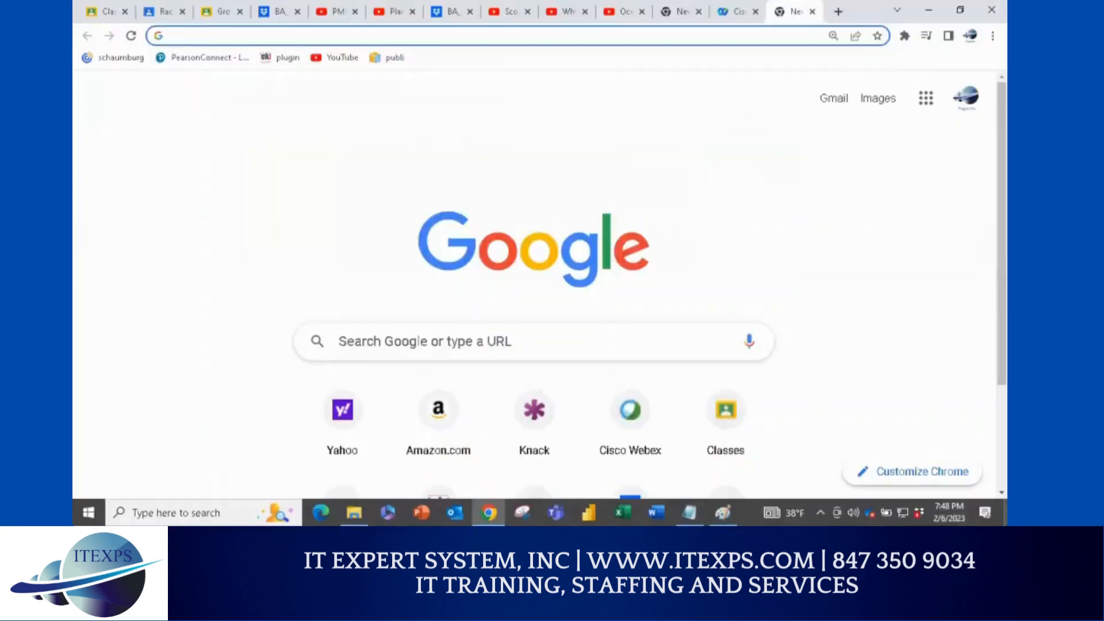
{"action": "type", "text": "proje"}
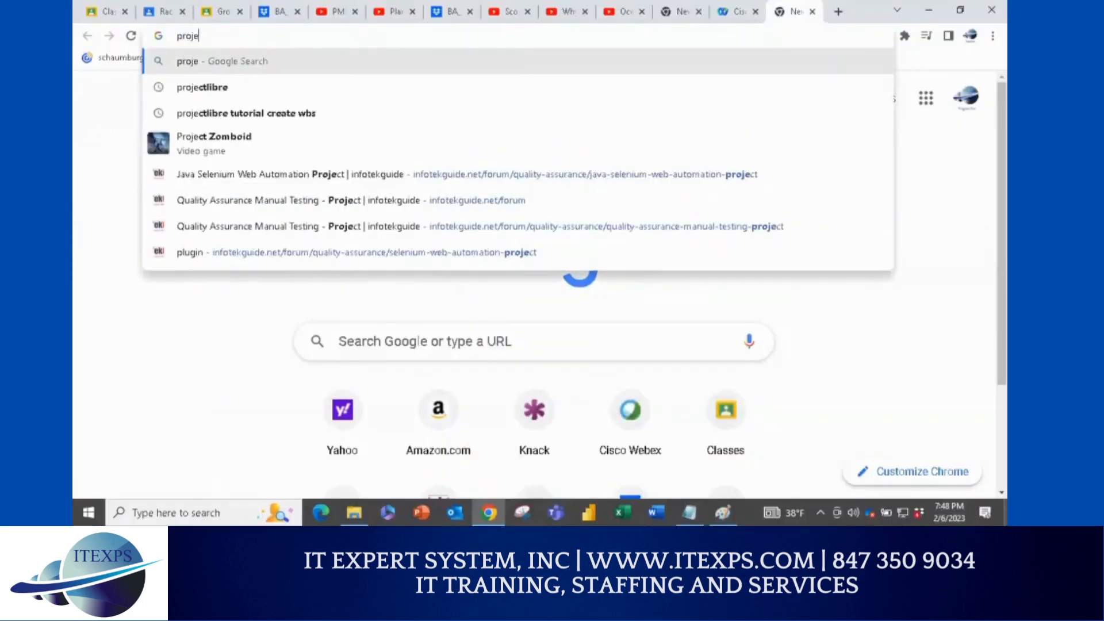
{"action": "type", "text": "ct lib"}
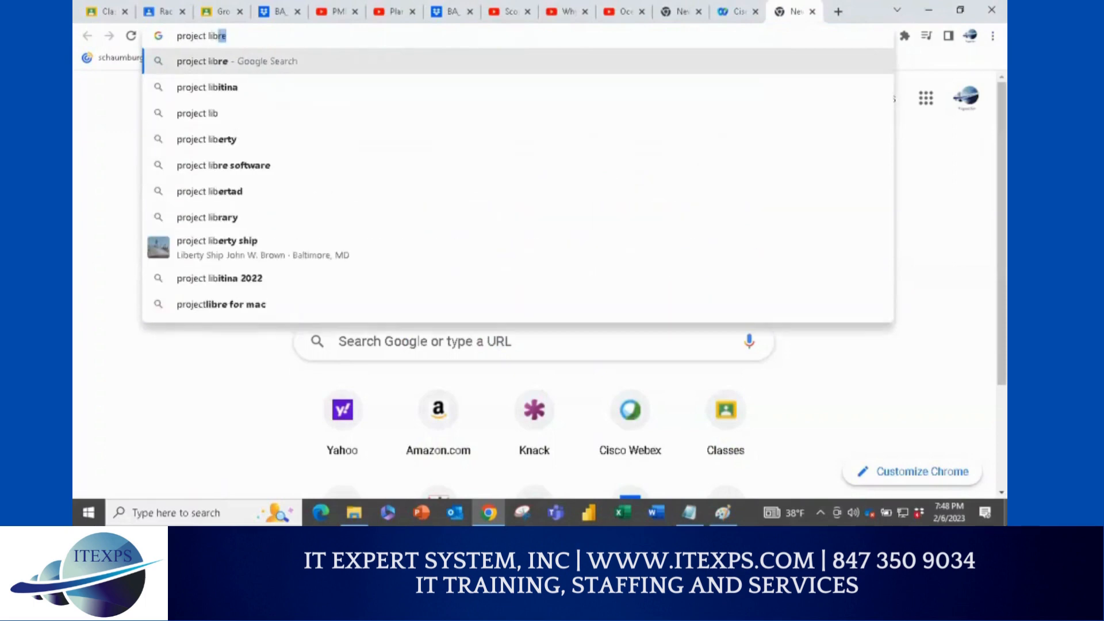
{"action": "key", "text": "Return"}
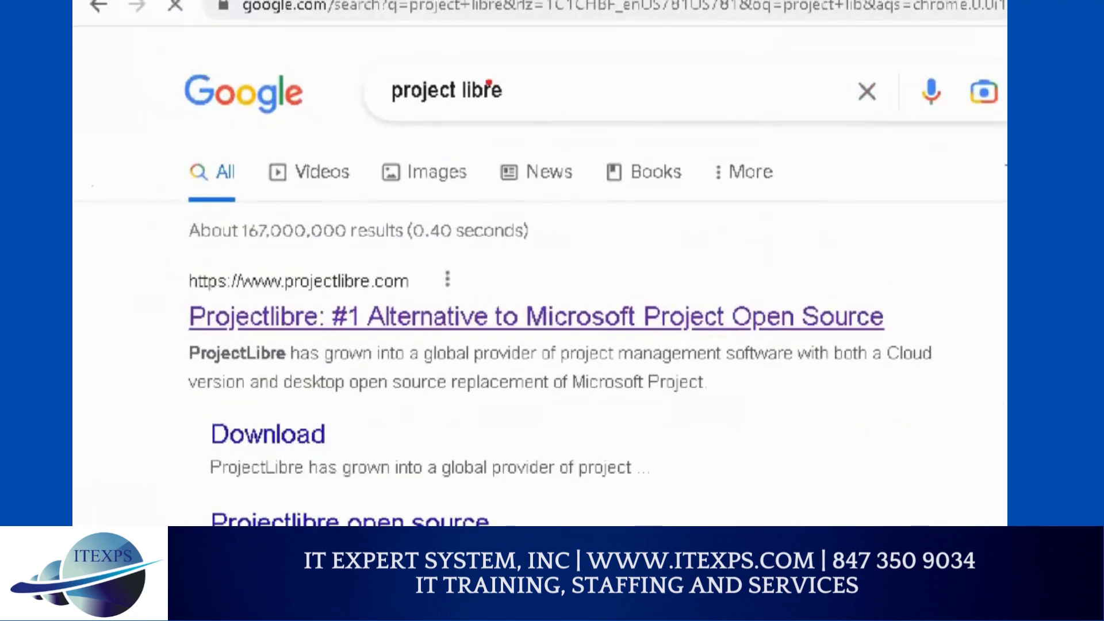
Step: Underline the search phrase and draw a red arrow to the projectlibre.com result as temporary screen annotations, and clear them
{"action": "mouse_move", "coordinate": [501, 86]}
{"action": "left_mouse_down"}
{"action": "mouse_move", "coordinate": [393, 72]}
{"action": "mouse_move", "coordinate": [441, 137]}
{"action": "mouse_move", "coordinate": [490, 68]}
{"action": "left_mouse_up"}
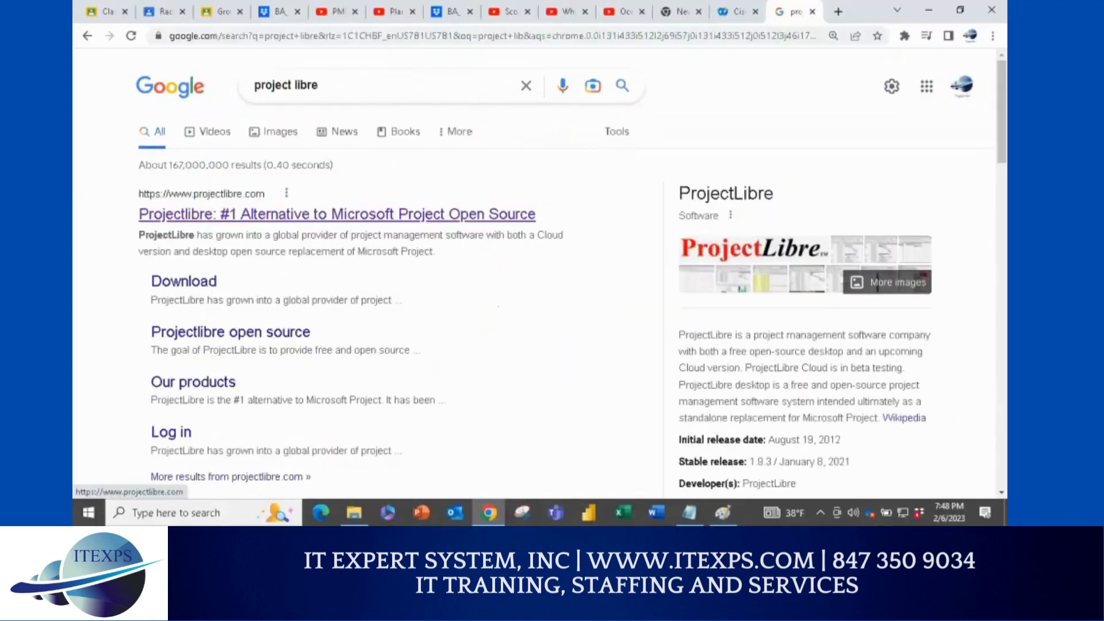
{"action": "left_click_drag", "start_coordinate": [251, 96], "coordinate": [403, 76]}
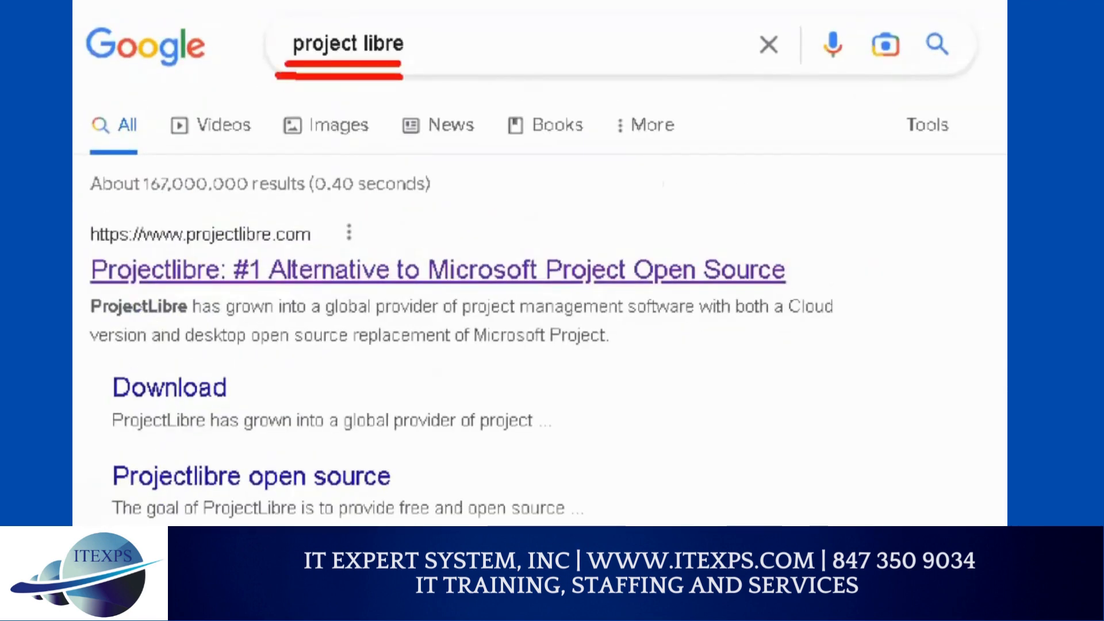
{"action": "mouse_move", "coordinate": [352, 123]}
{"action": "left_mouse_down"}
{"action": "mouse_move", "coordinate": [300, 256]}
{"action": "mouse_move", "coordinate": [314, 259]}
{"action": "left_mouse_up"}
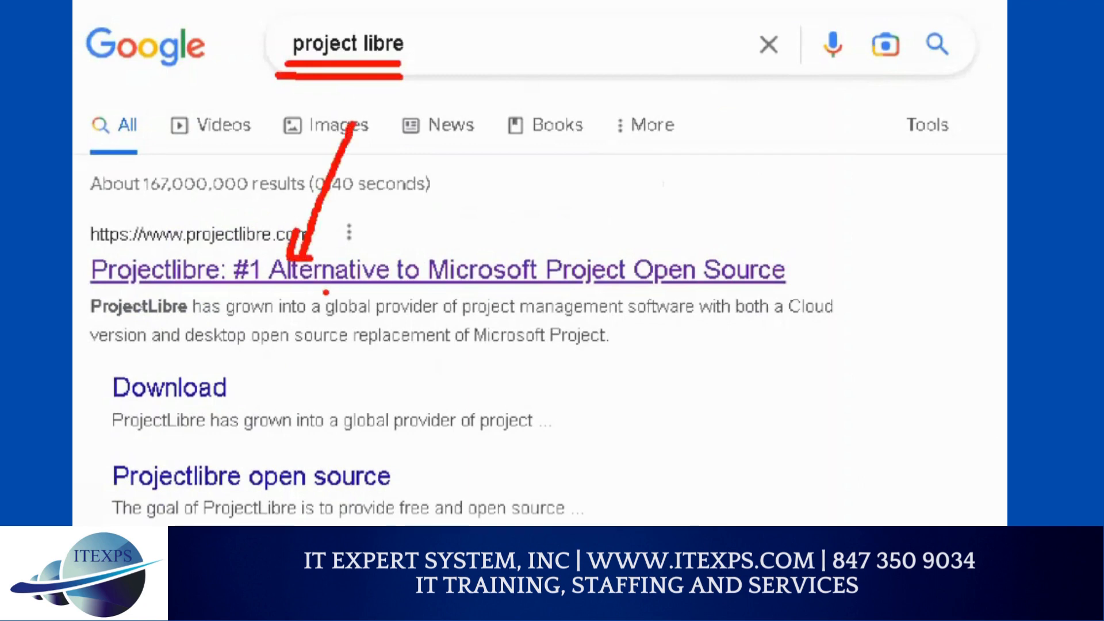
{"action": "key", "text": "Escape"}
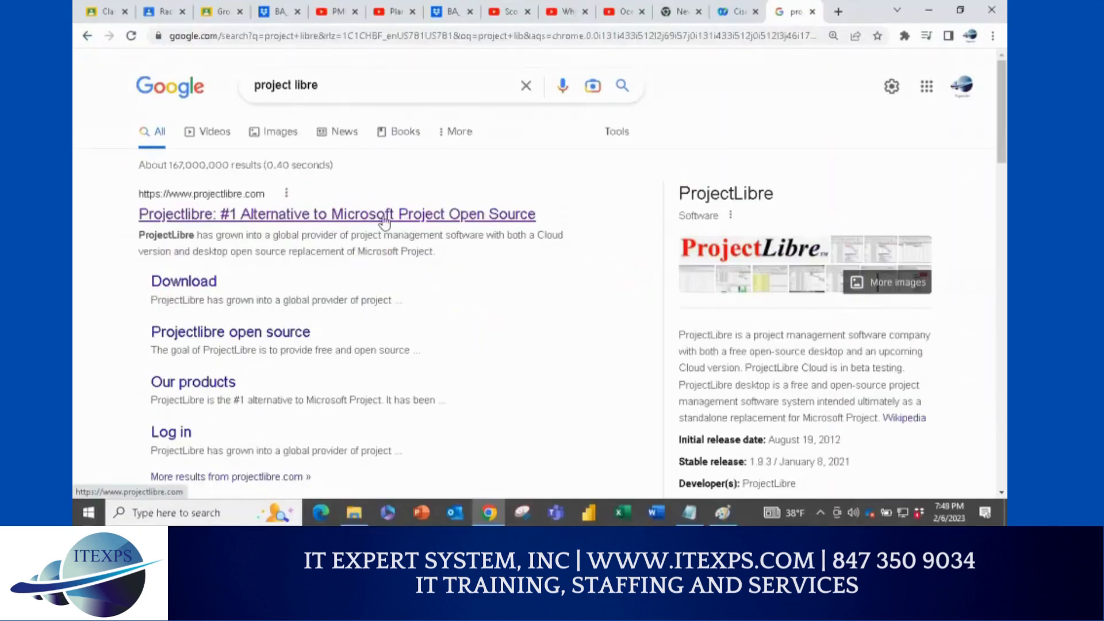
Step: Open the ProjectLibre website and start the Community Edition download of projectlibre-1.9.3.exe from SourceForge
{"action": "left_click", "coordinate": [384, 216]}
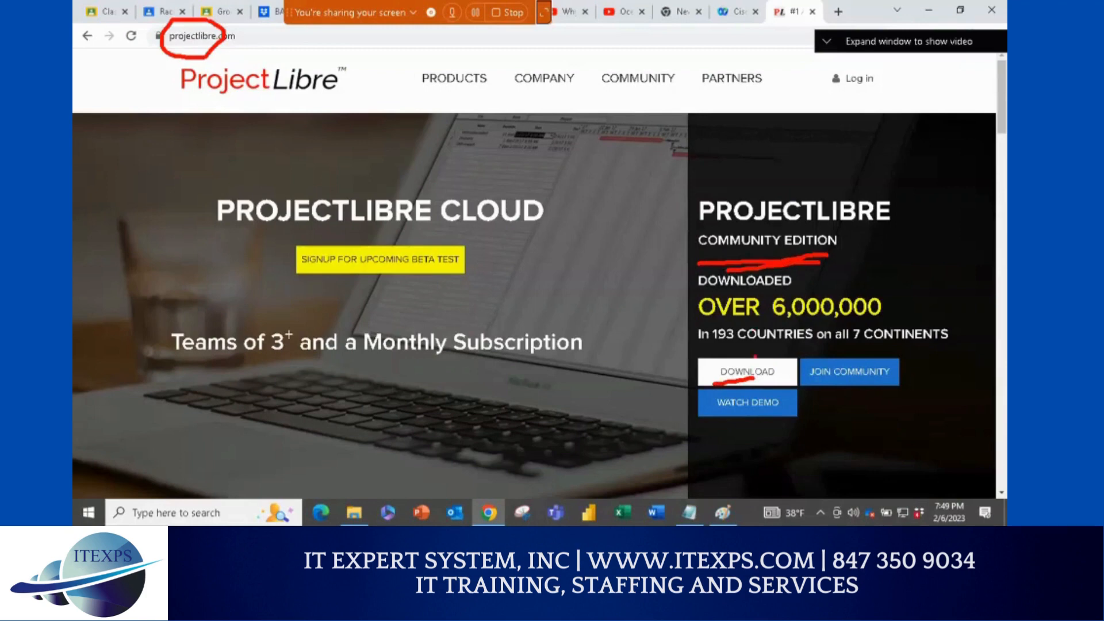
{"action": "key", "text": "Escape"}
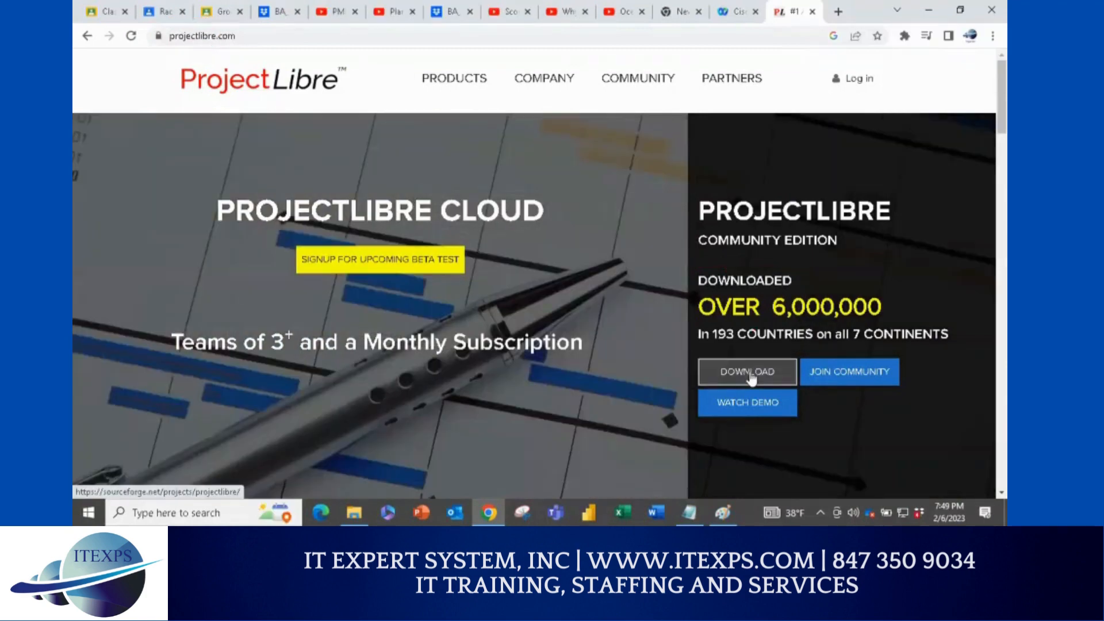
{"action": "left_click", "coordinate": [751, 378]}
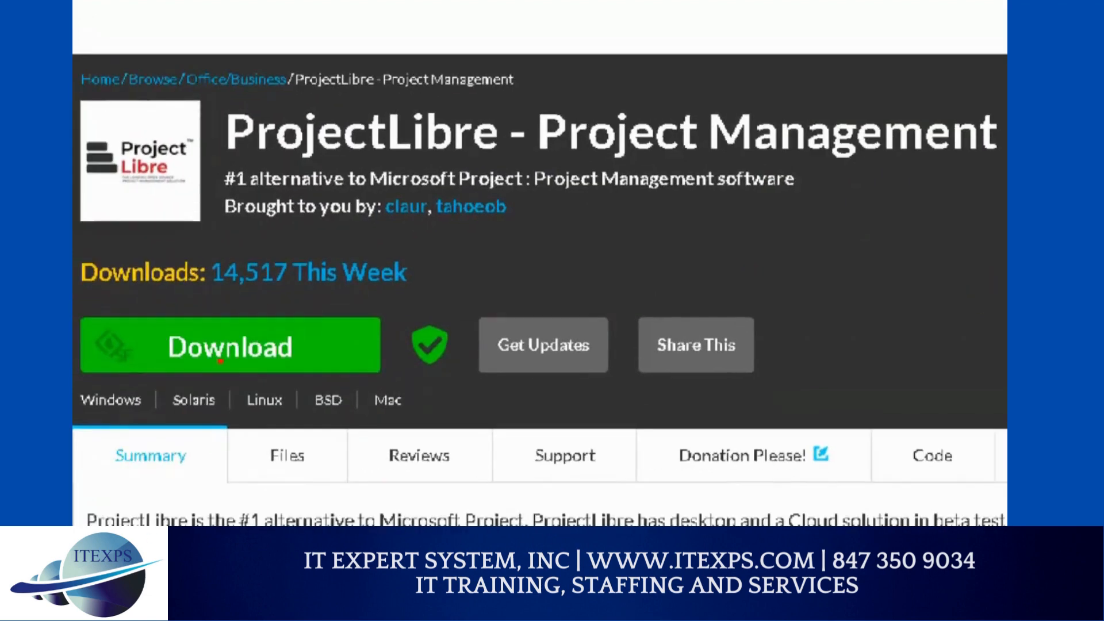
{"action": "left_click_drag", "start_coordinate": [220, 361], "coordinate": [249, 344]}
{"action": "key", "text": "Escape"}
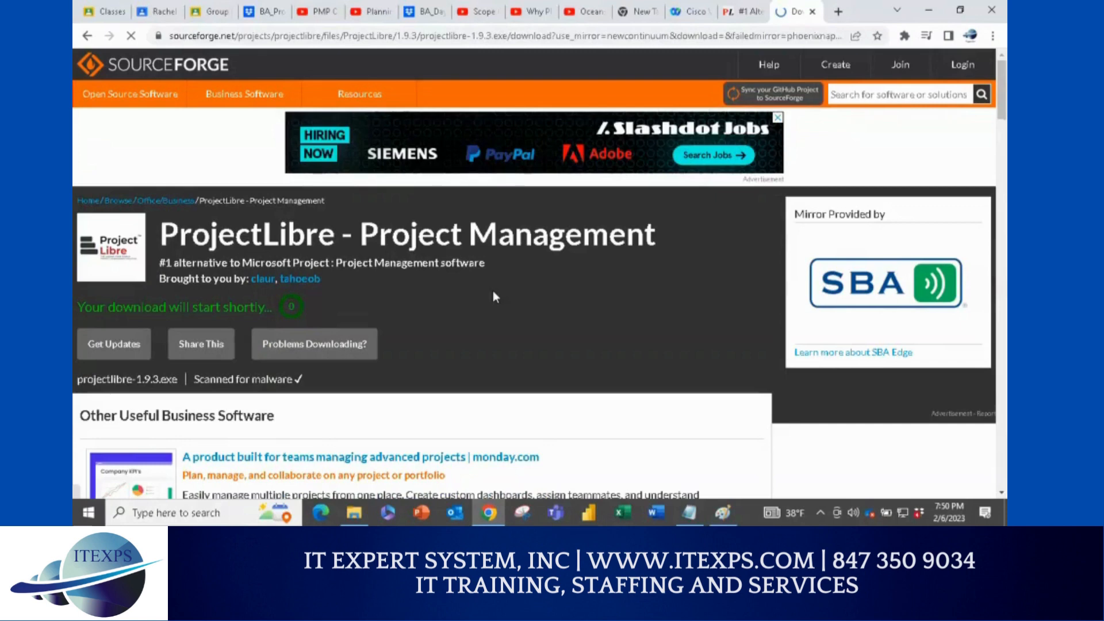
Step: Zoom in on the projectlibre-1.9.3.exe download and mark it with temporary freehand annotations, and clear them
{"action": "mouse_move", "coordinate": [354, 511]}
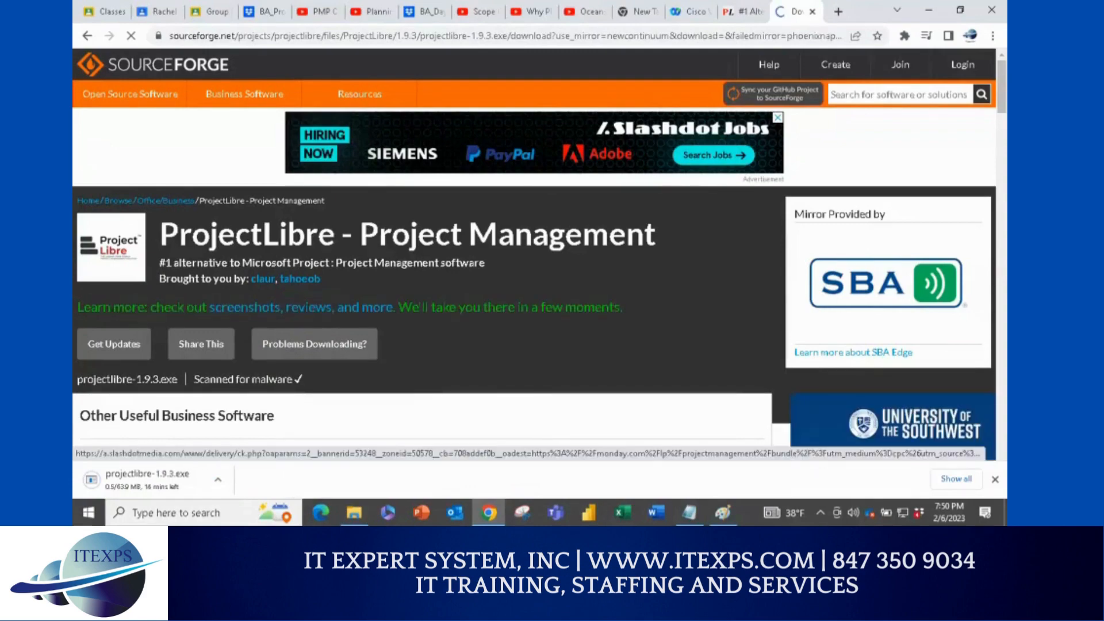
{"action": "key", "text": "ctrl+1"}
{"action": "left_click", "coordinate": [139, 464]}
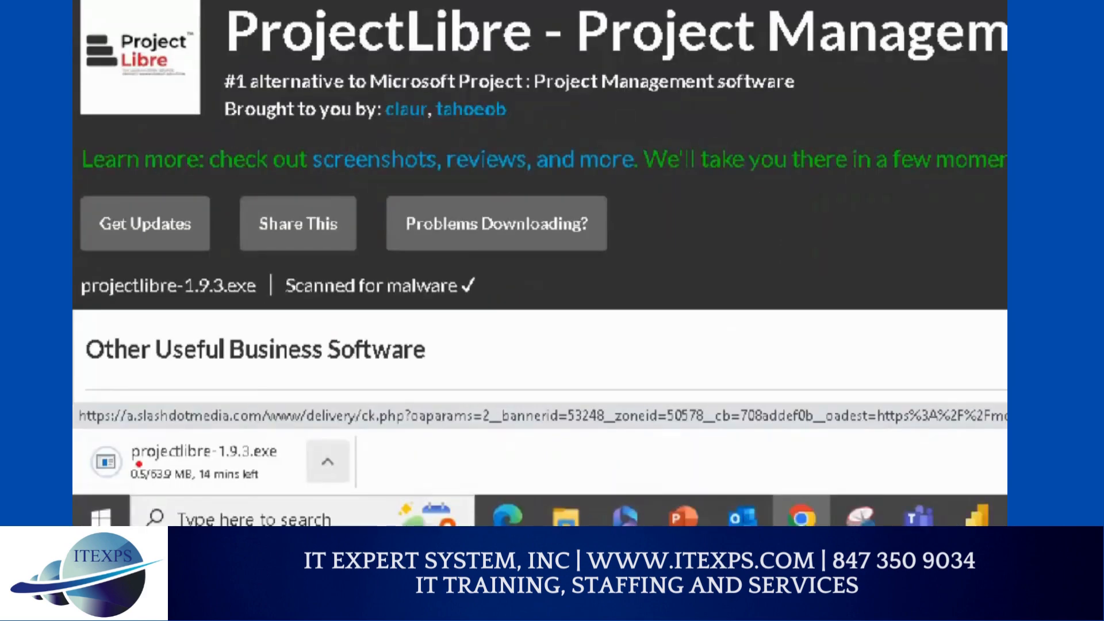
{"action": "mouse_move", "coordinate": [112, 449]}
{"action": "left_mouse_down"}
{"action": "mouse_move", "coordinate": [297, 425]}
{"action": "mouse_move", "coordinate": [179, 501]}
{"action": "mouse_move", "coordinate": [242, 410]}
{"action": "mouse_move", "coordinate": [205, 402]}
{"action": "left_mouse_up"}
{"action": "key", "text": "Escape"}
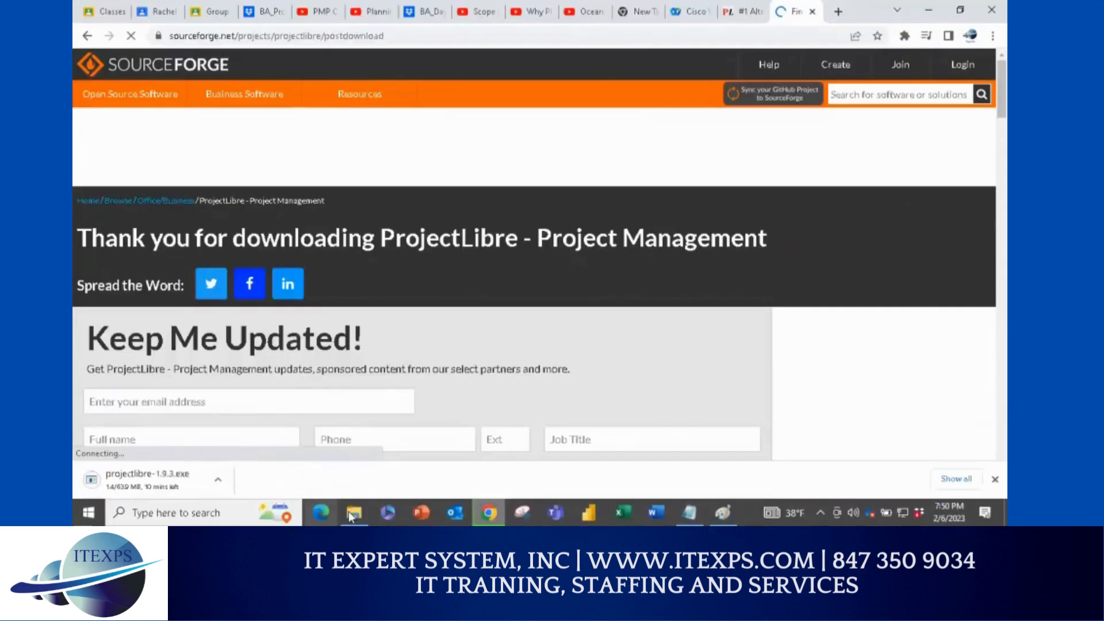
Step: Switch to File Explorer, browse the Downloads folder, and move its window off the browser's download entry
{"action": "left_click", "coordinate": [353, 514]}
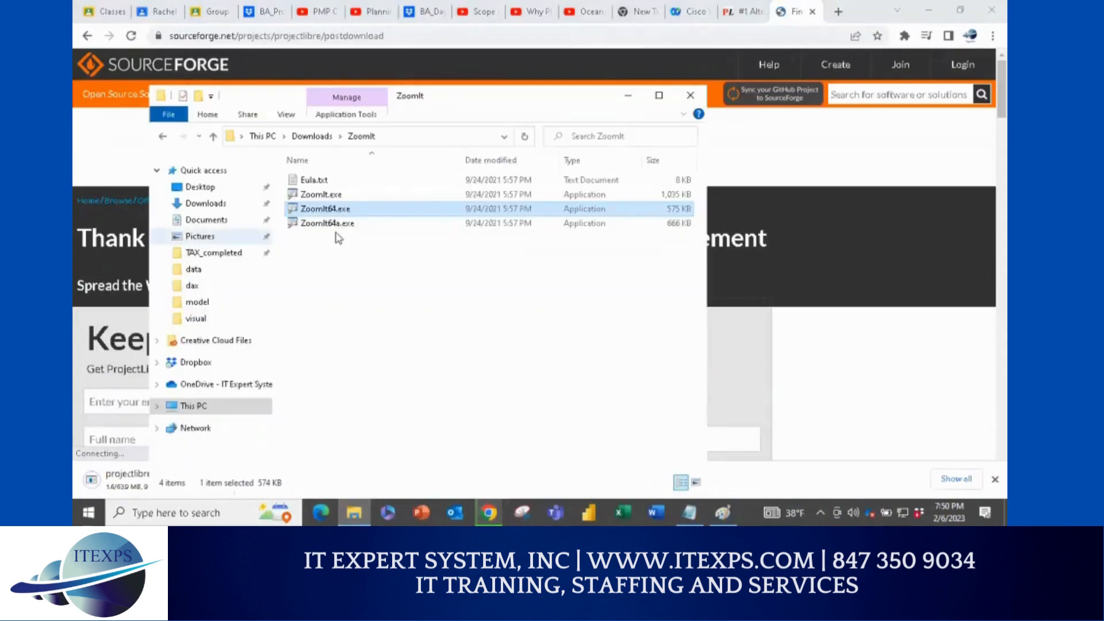
{"action": "left_click", "coordinate": [206, 204]}
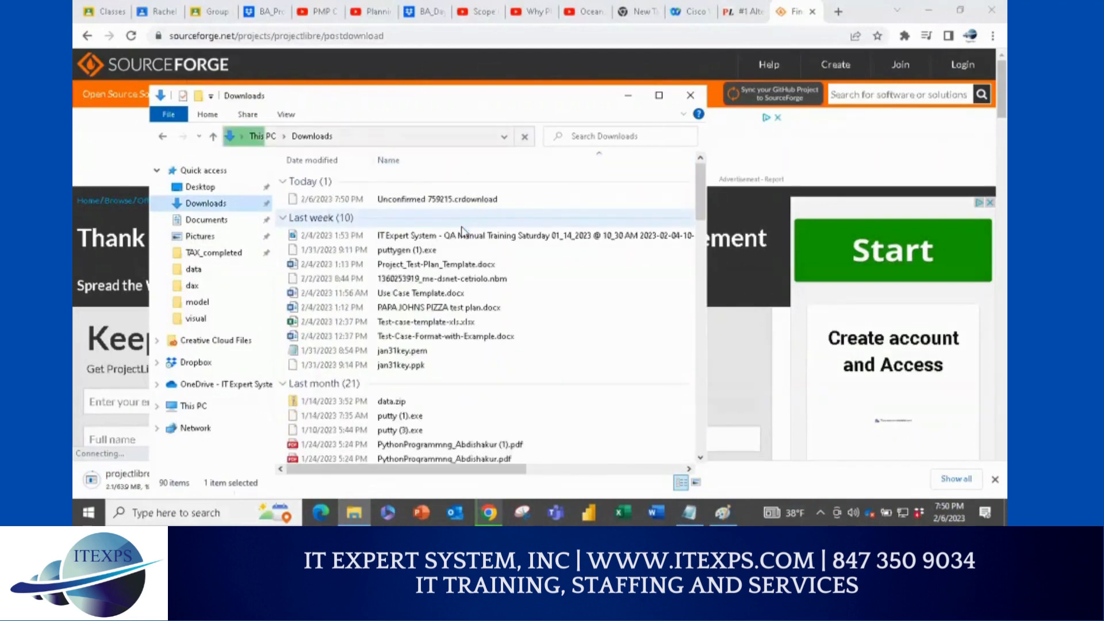
{"action": "scroll", "coordinate": [454, 231], "scroll_direction": "down", "scroll_amount": 5}
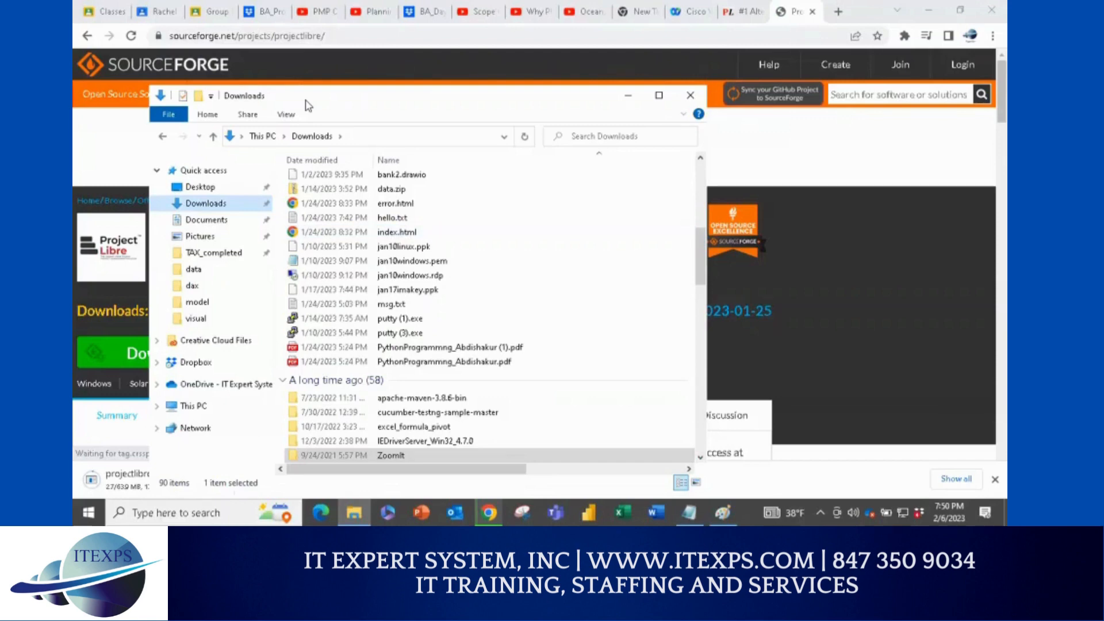
{"action": "left_click_drag", "start_coordinate": [306, 105], "coordinate": [414, 87]}
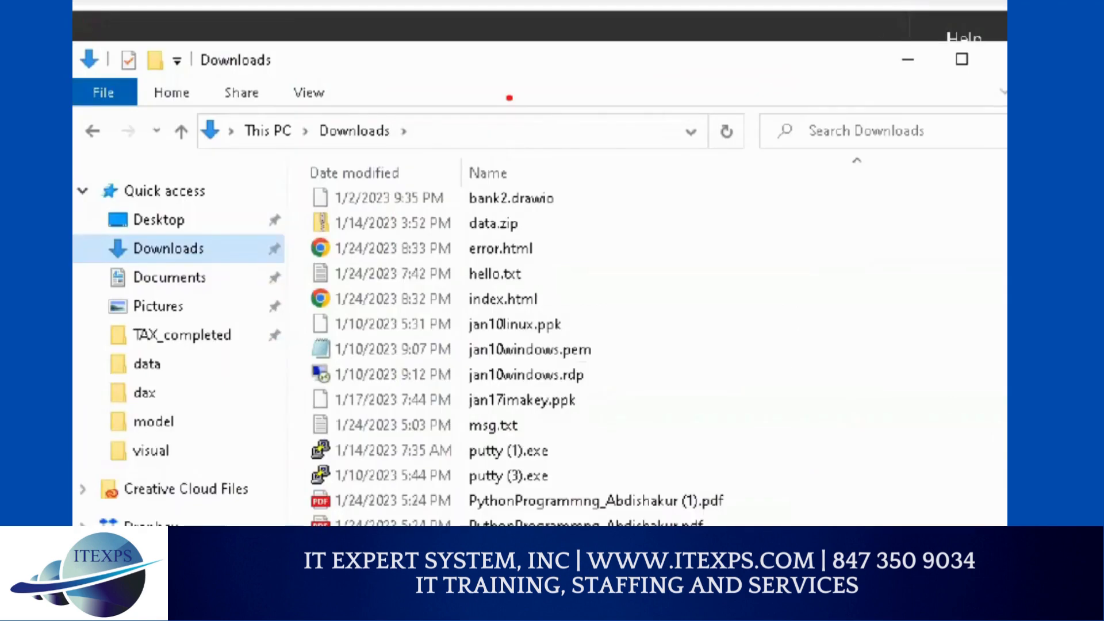
Step: Draw temporary red strokes over the Downloads file list and red arrows by the projectlibre-1.9.3.exe download, and clear them
{"action": "left_click_drag", "start_coordinate": [476, 191], "coordinate": [505, 228]}
{"action": "left_click_drag", "start_coordinate": [555, 169], "coordinate": [551, 224]}
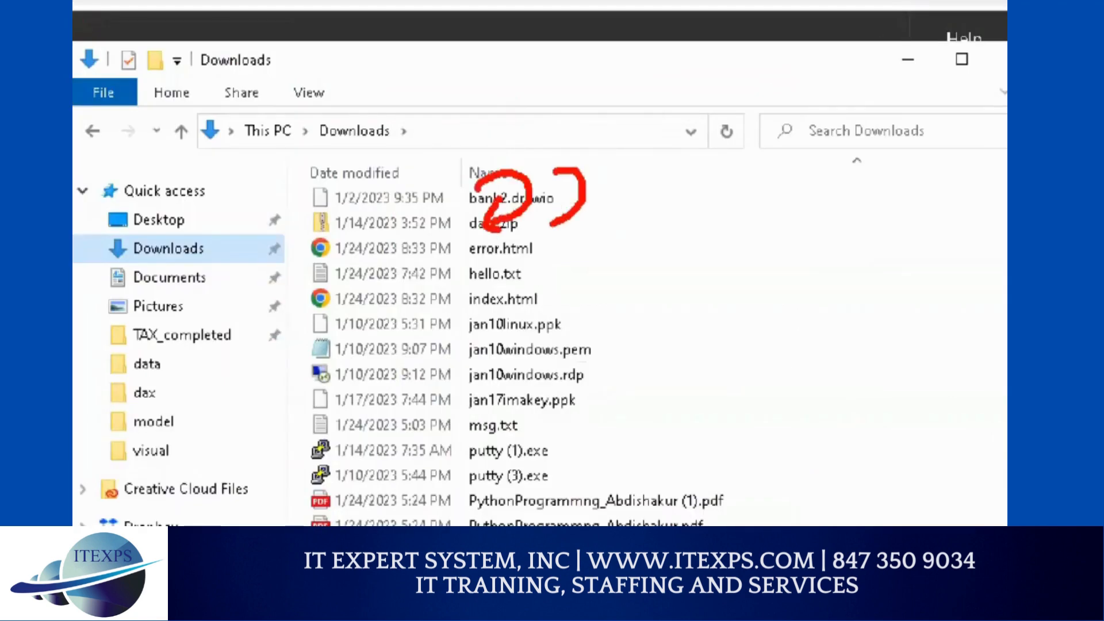
{"action": "key", "text": "Escape"}
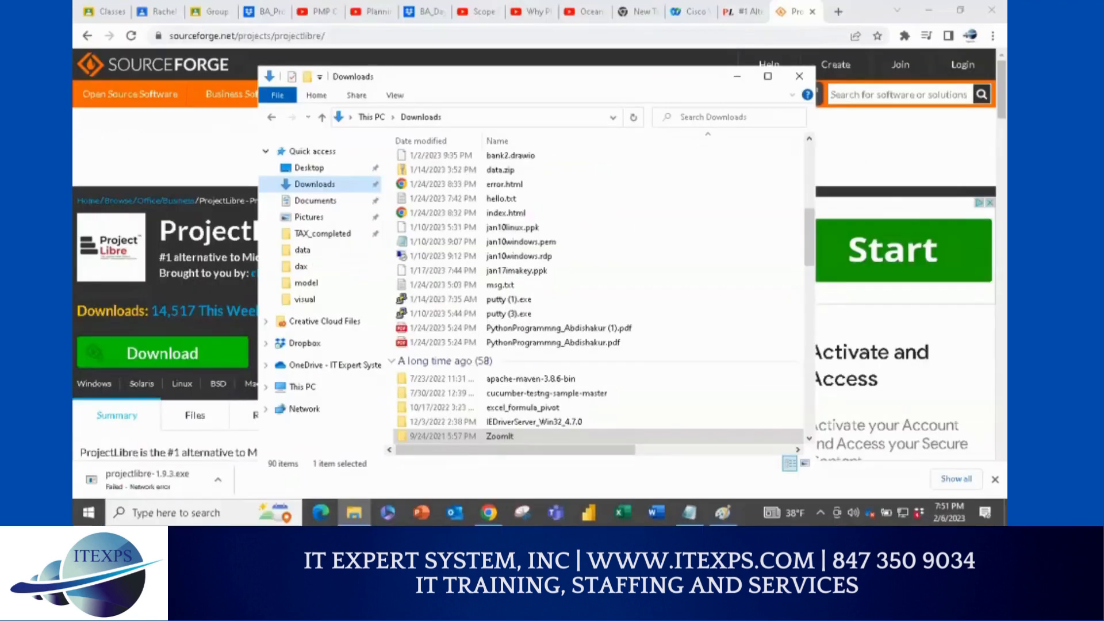
{"action": "key", "text": "ctrl+1"}
{"action": "mouse_move", "coordinate": [220, 407]}
{"action": "left_mouse_down"}
{"action": "mouse_move", "coordinate": [205, 454]}
{"action": "mouse_move", "coordinate": [190, 464]}
{"action": "left_mouse_up"}
{"action": "left_click_drag", "start_coordinate": [273, 410], "coordinate": [245, 454]}
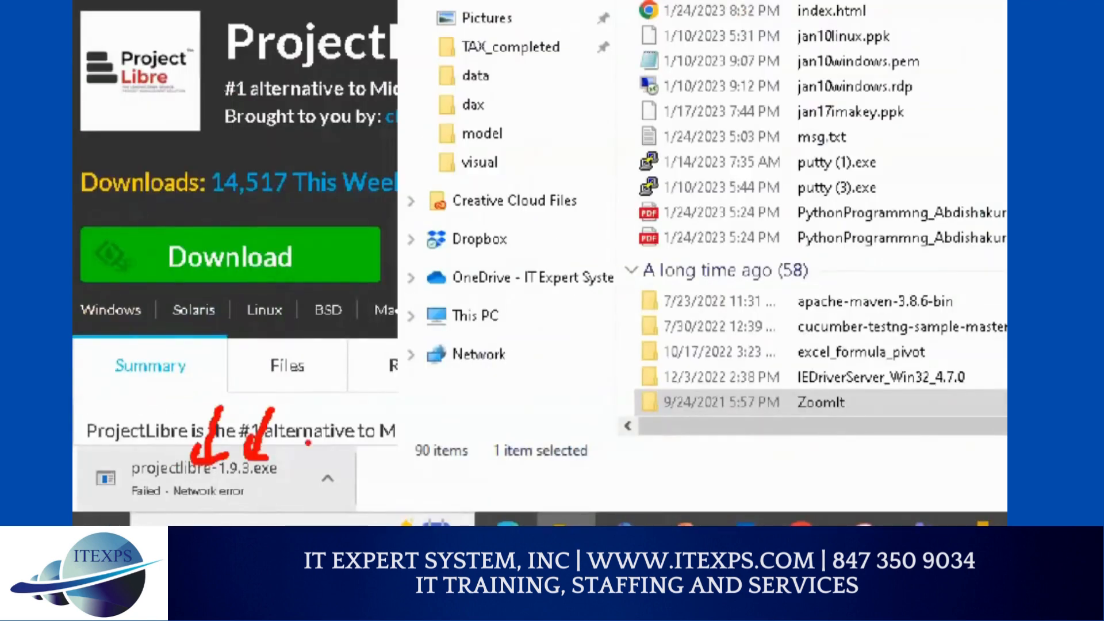
{"action": "left_click_drag", "start_coordinate": [319, 347], "coordinate": [477, 330]}
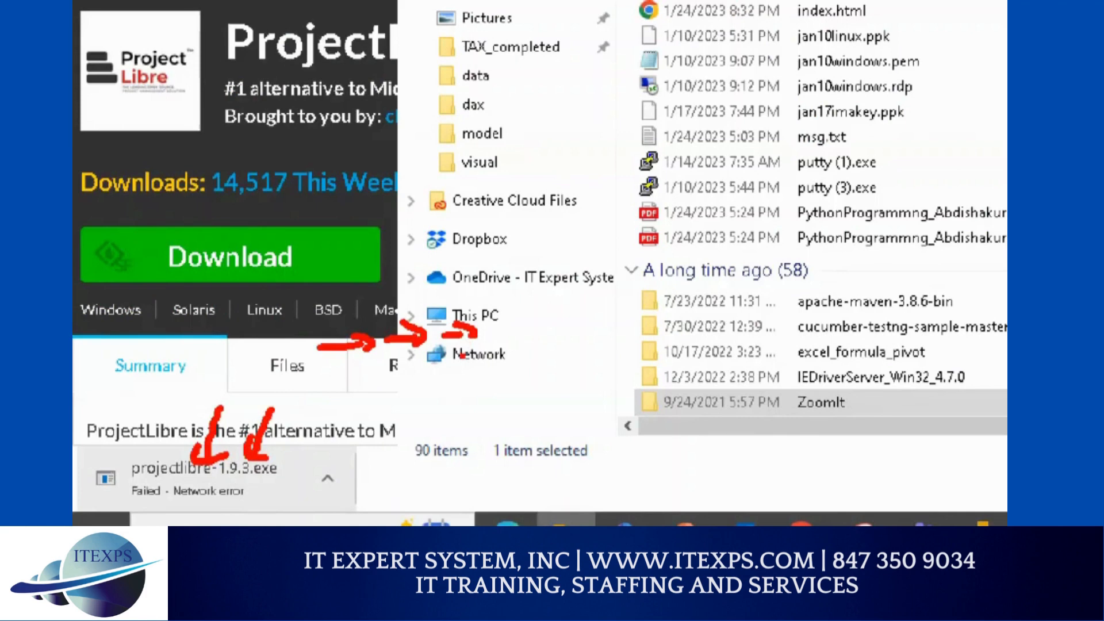
{"action": "key", "text": "Escape"}
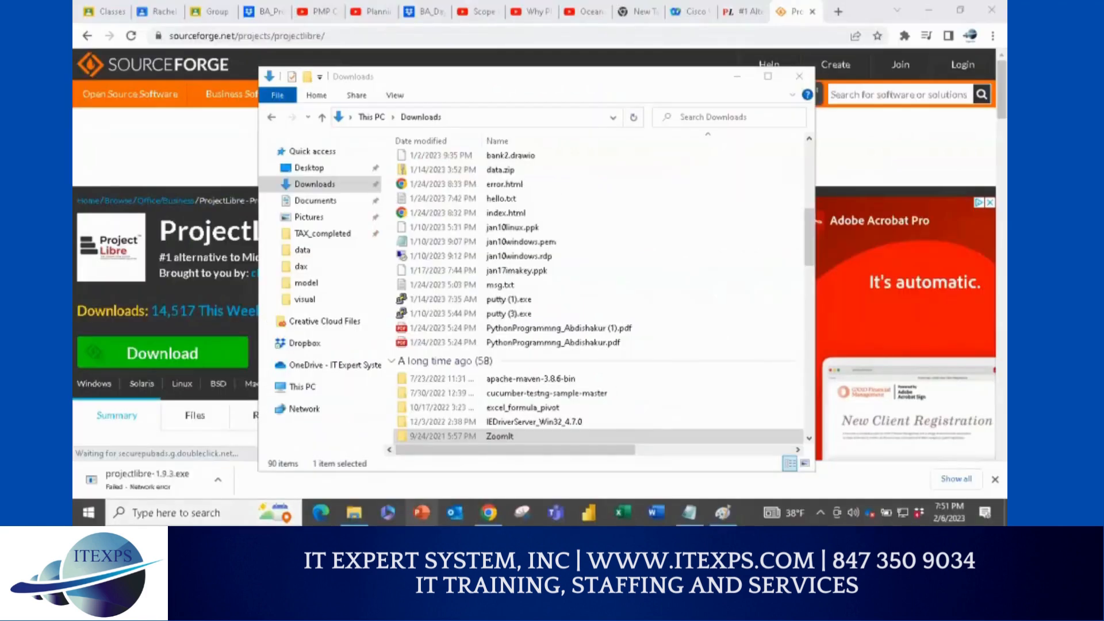
Step: Search Windows for "proje" to find the installed ProjectLibre app
{"action": "key", "text": "super"}
{"action": "type", "text": "proj"}
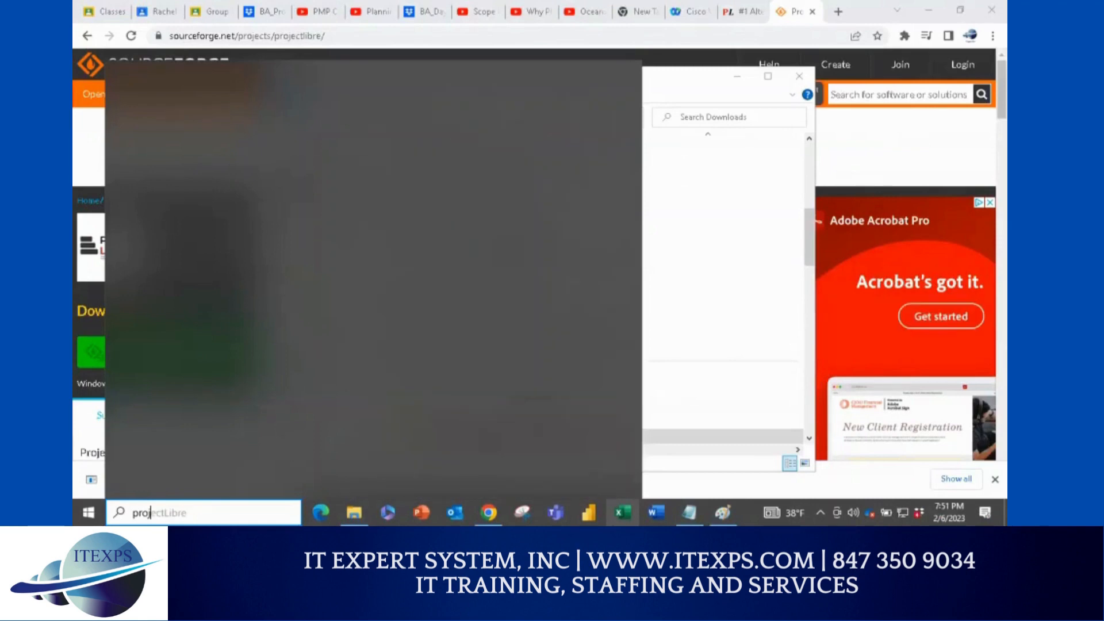
{"action": "type", "text": "e"}
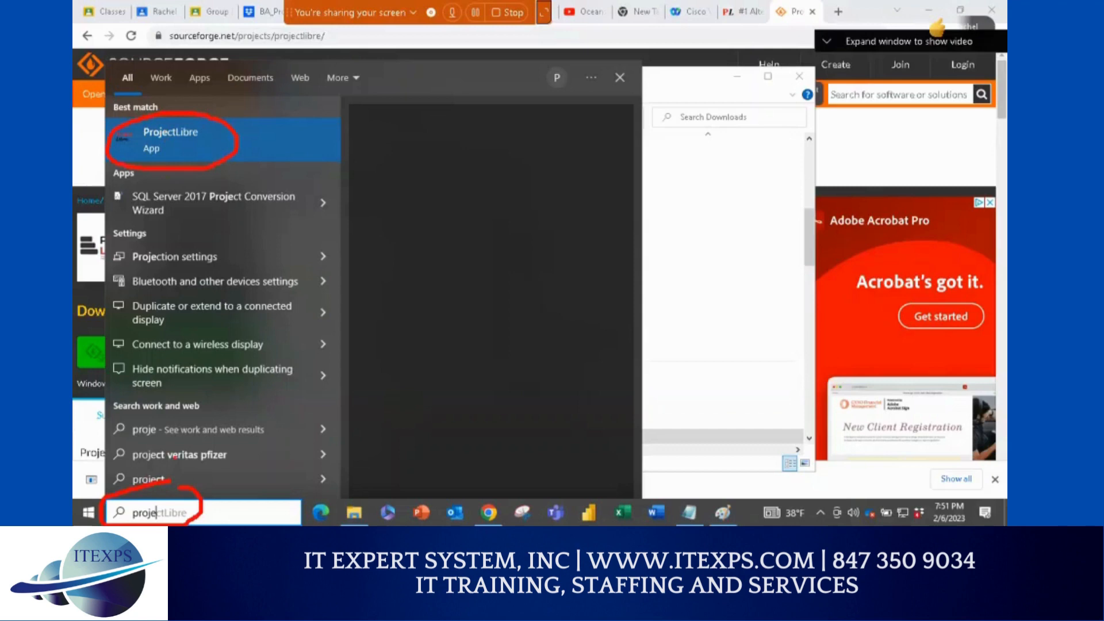
Step: Clear the annotations and search Windows for "Projectl" to find the ProjectLibre app
{"action": "left_click_drag", "start_coordinate": [137, 520], "coordinate": [163, 521]}
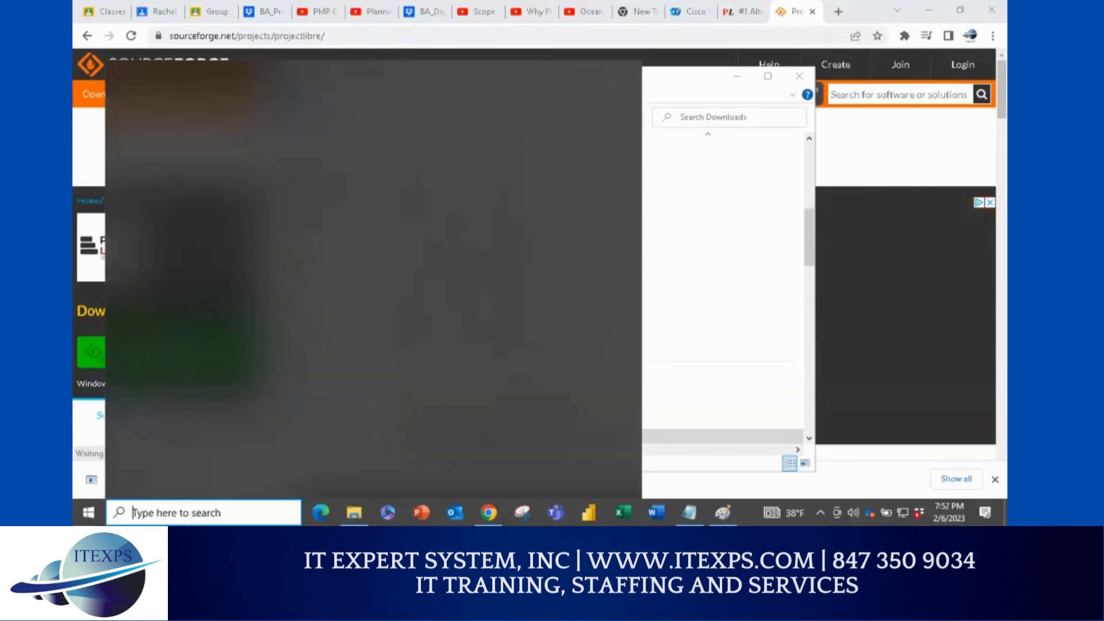
{"action": "type", "text": "p"}
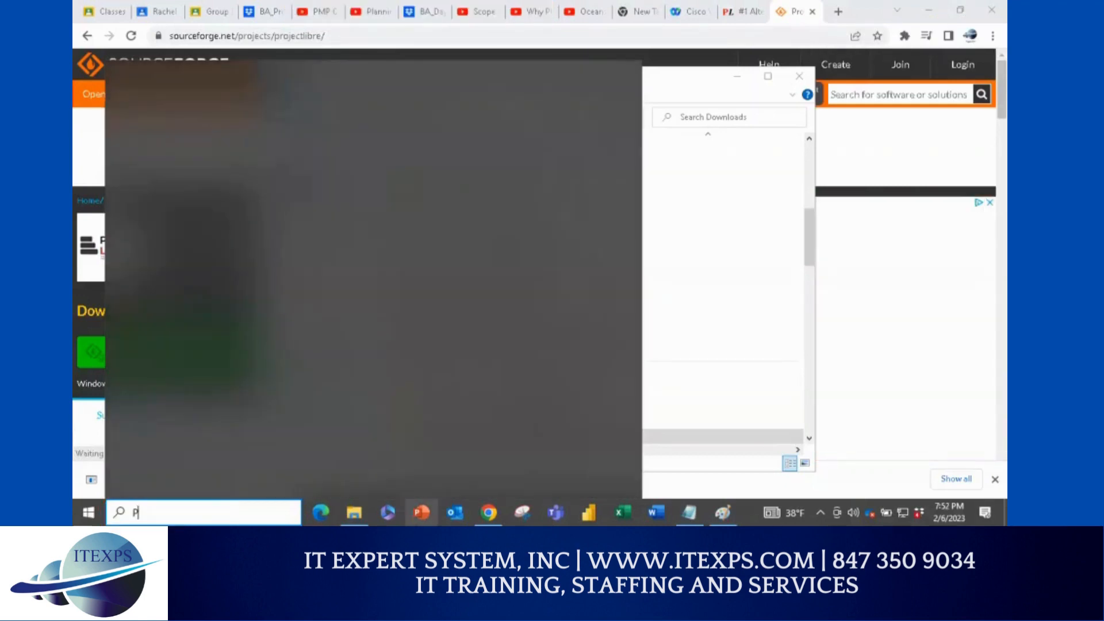
{"action": "type", "text": "r"}
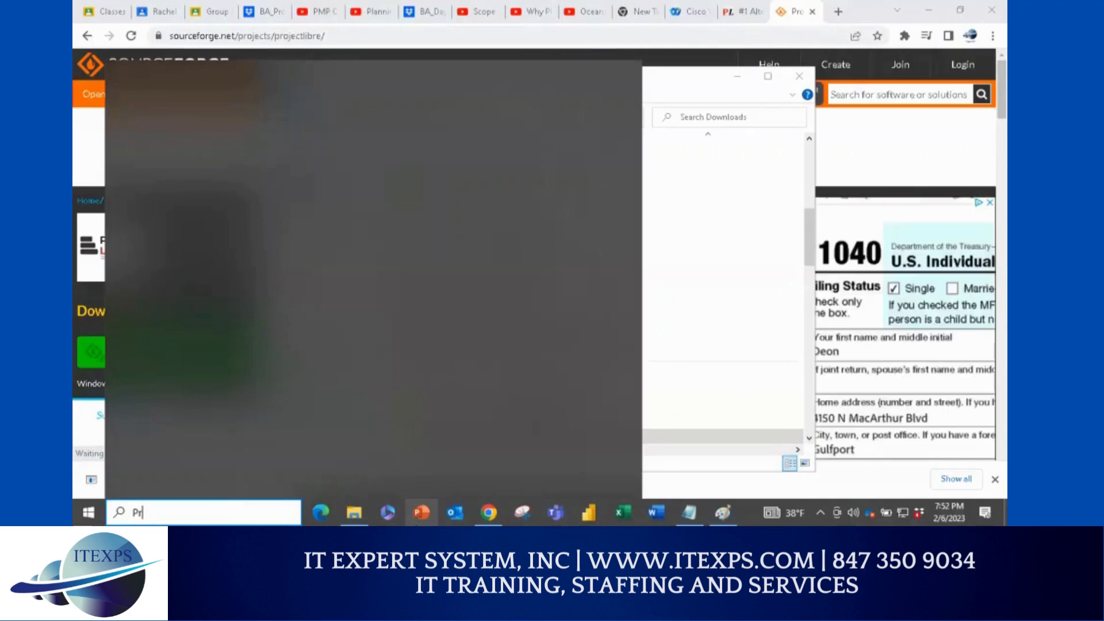
{"action": "type", "text": "oj"}
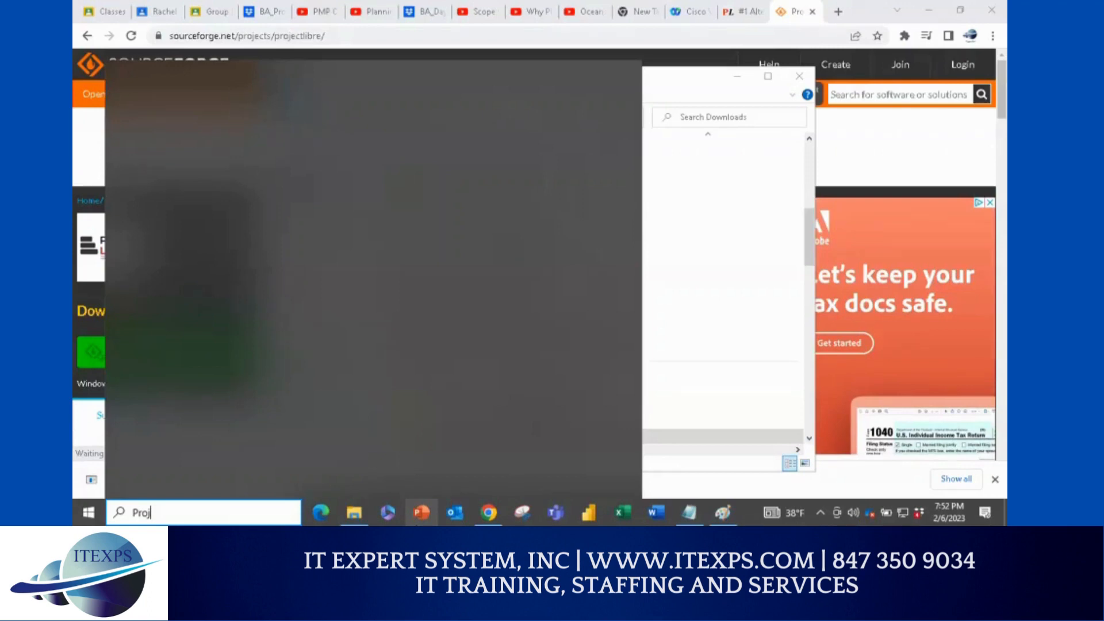
{"action": "key", "text": "BackSpace"}
{"action": "key", "text": "BackSpace"}
{"action": "key", "text": "BackSpace"}
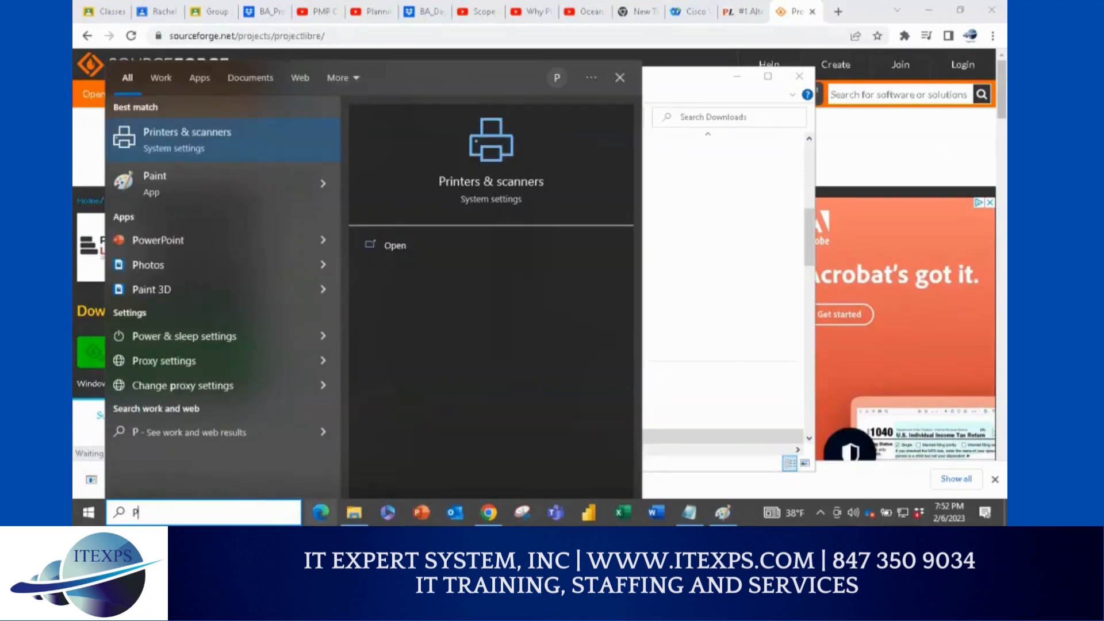
{"action": "type", "text": "rojec"}
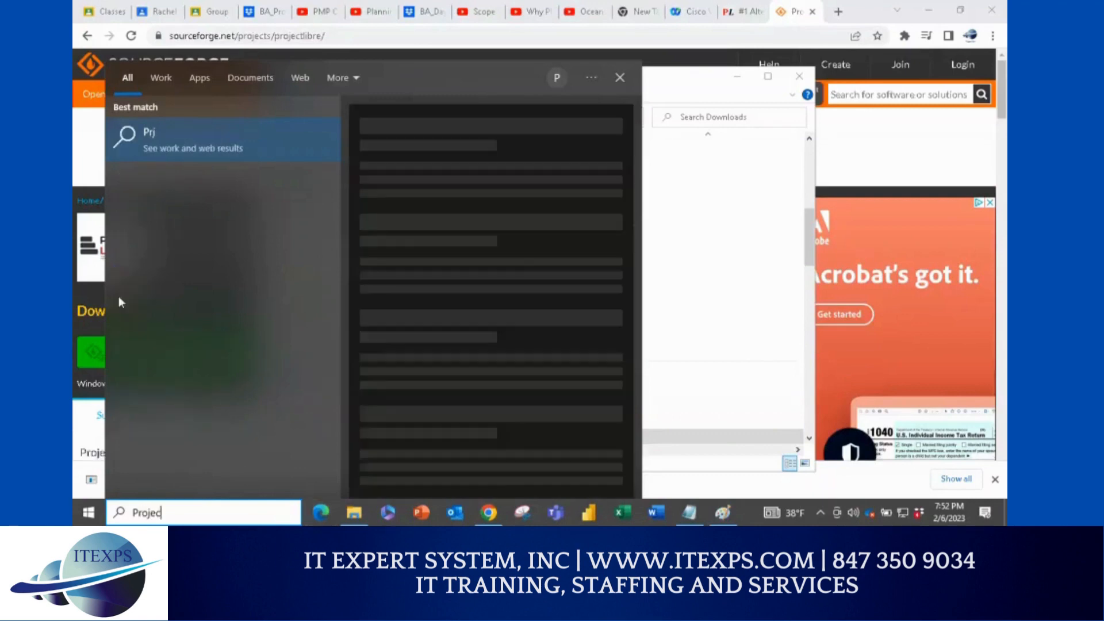
{"action": "type", "text": "t"}
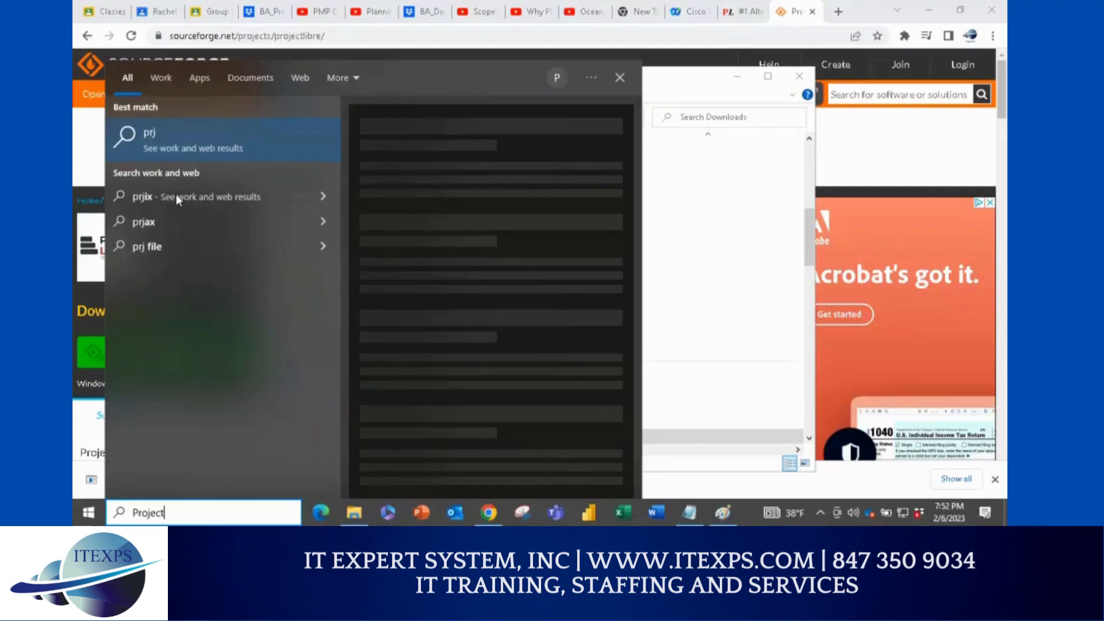
{"action": "type", "text": "l"}
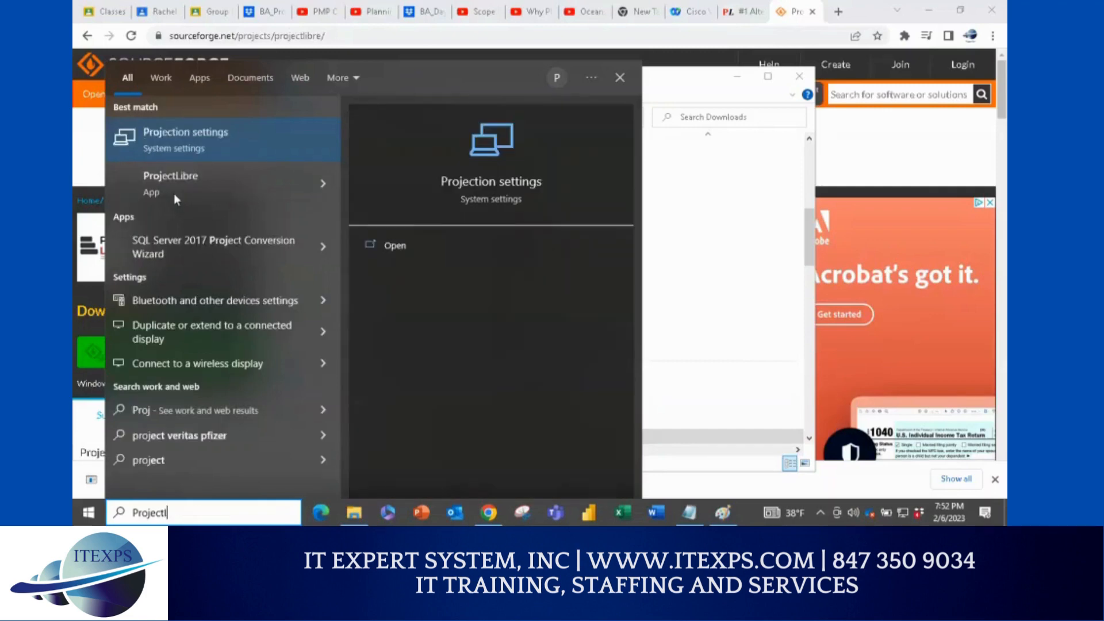
{"action": "left_click", "coordinate": [129, 181]}
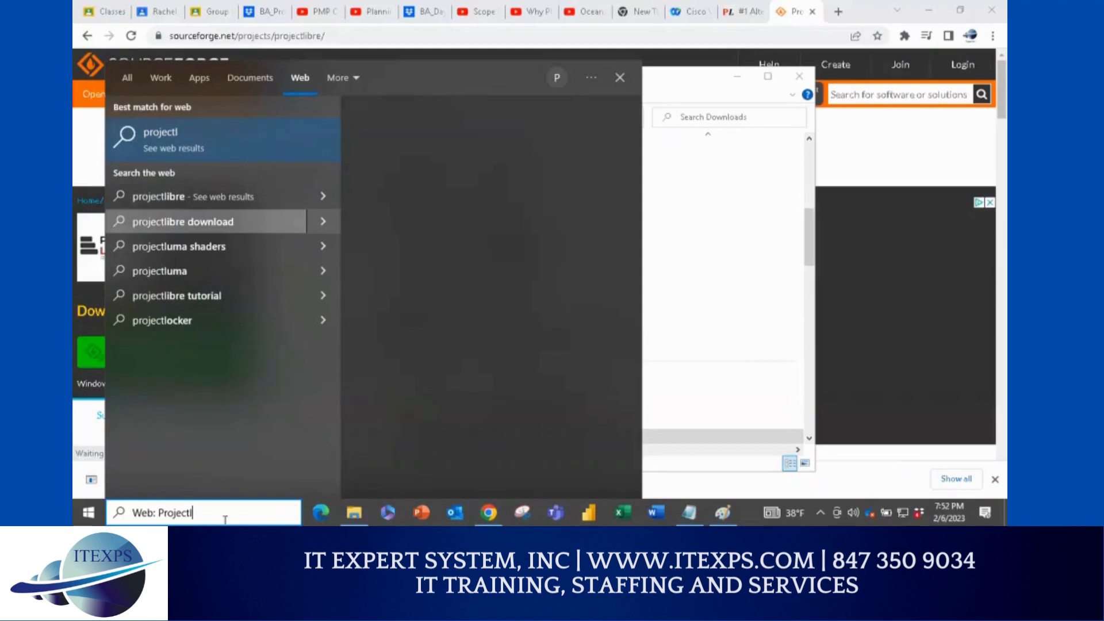
Step: Remove the web filter from the Windows search, extend the query to "Projectlib", and launch the ProjectLibre app
{"action": "left_click_drag", "start_coordinate": [161, 513], "coordinate": [115, 515]}
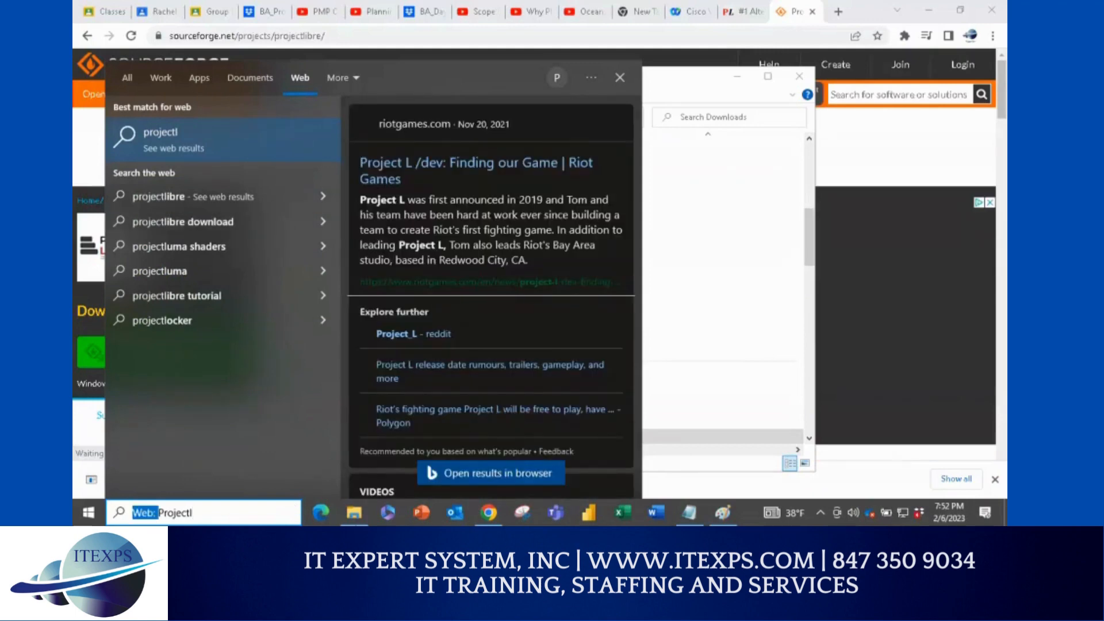
{"action": "key", "text": "BackSpace"}
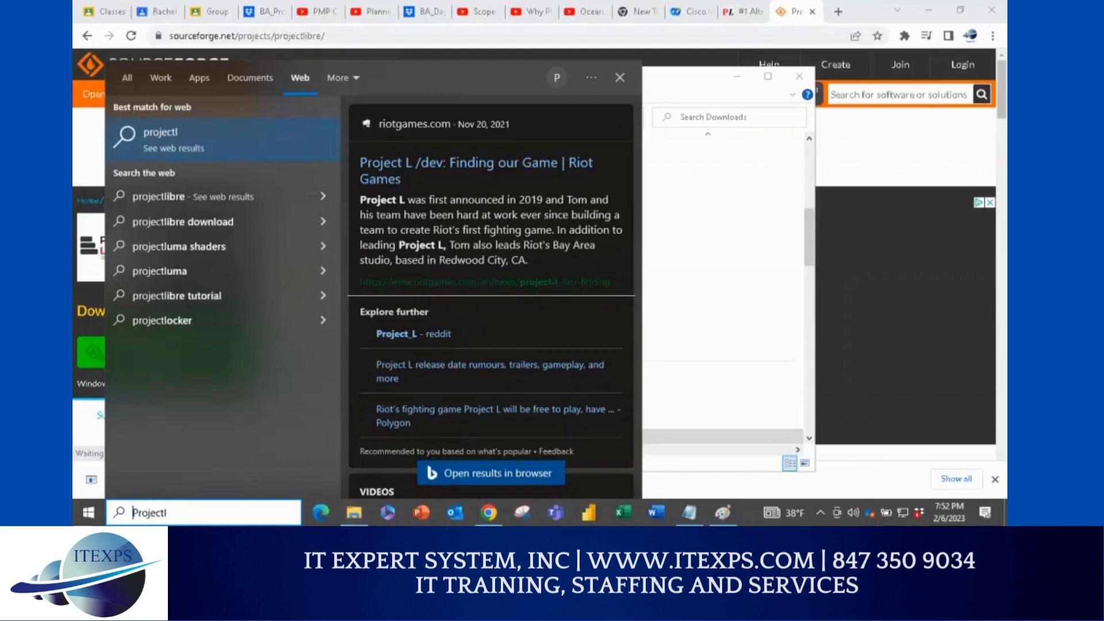
{"action": "key", "text": "End"}
{"action": "type", "text": "ib"}
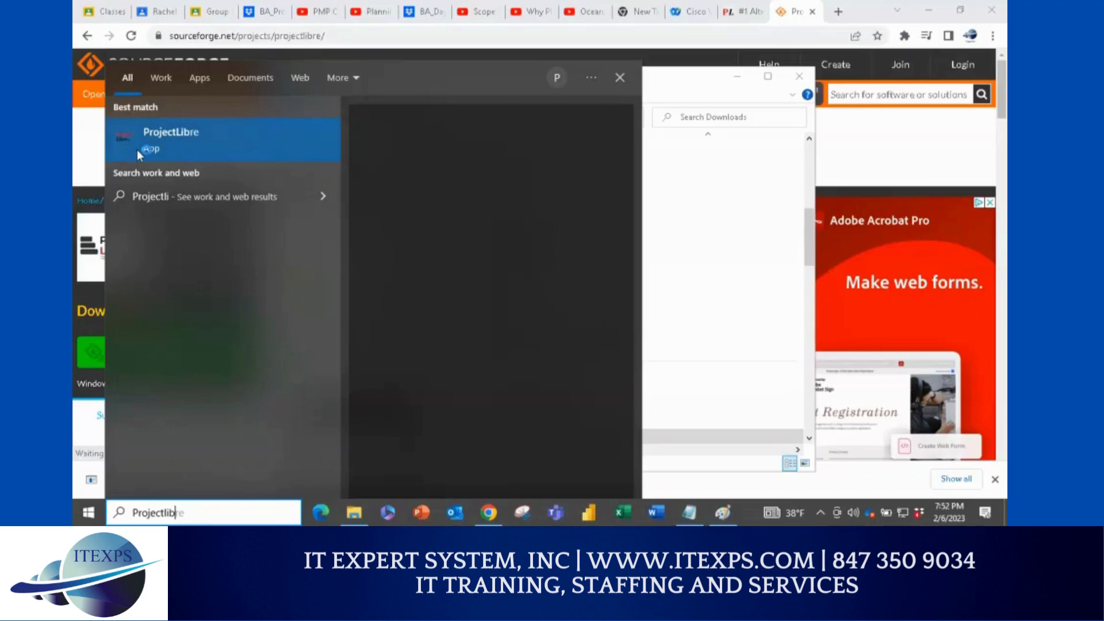
{"action": "left_click", "coordinate": [137, 150]}
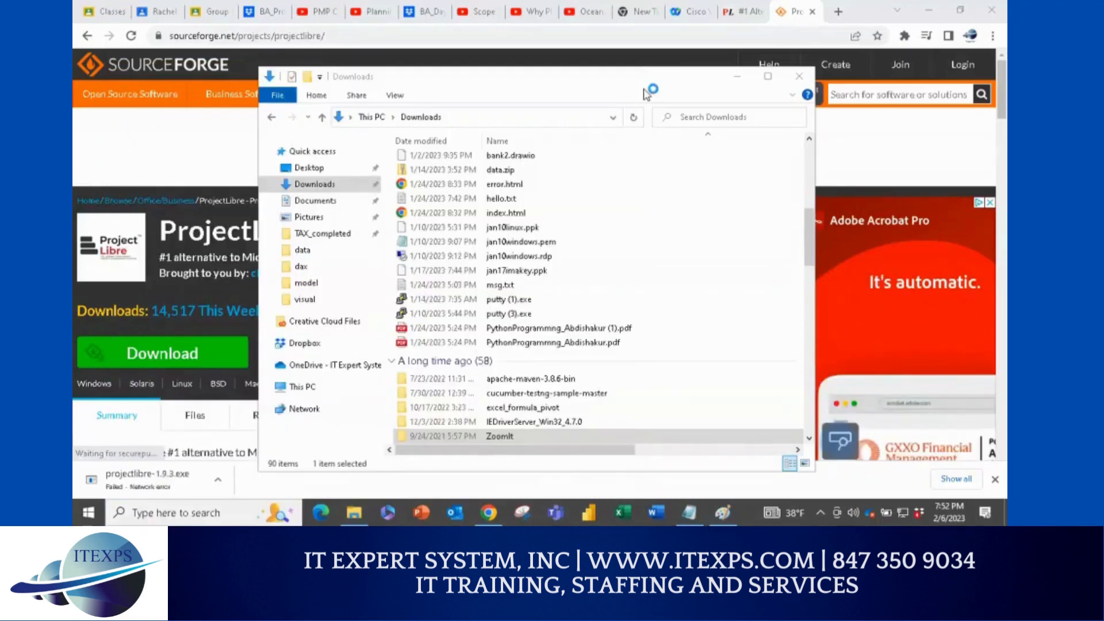
Step: Close the SourceForge and projectlibre.com tabs in the browser
{"action": "left_click", "coordinate": [813, 12]}
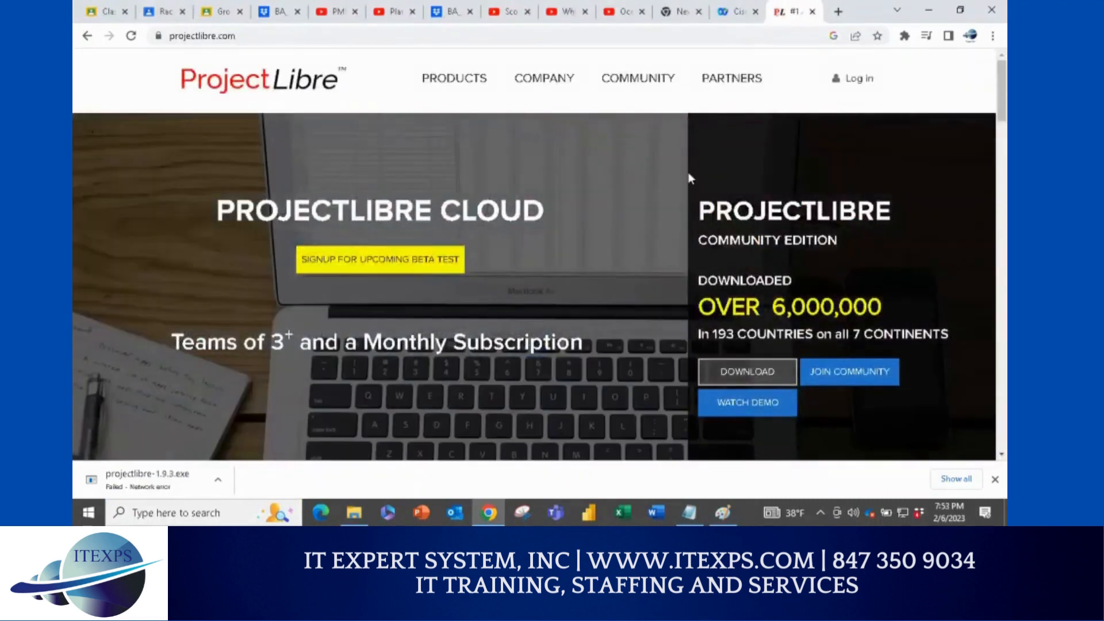
{"action": "key", "text": "ctrl+w"}
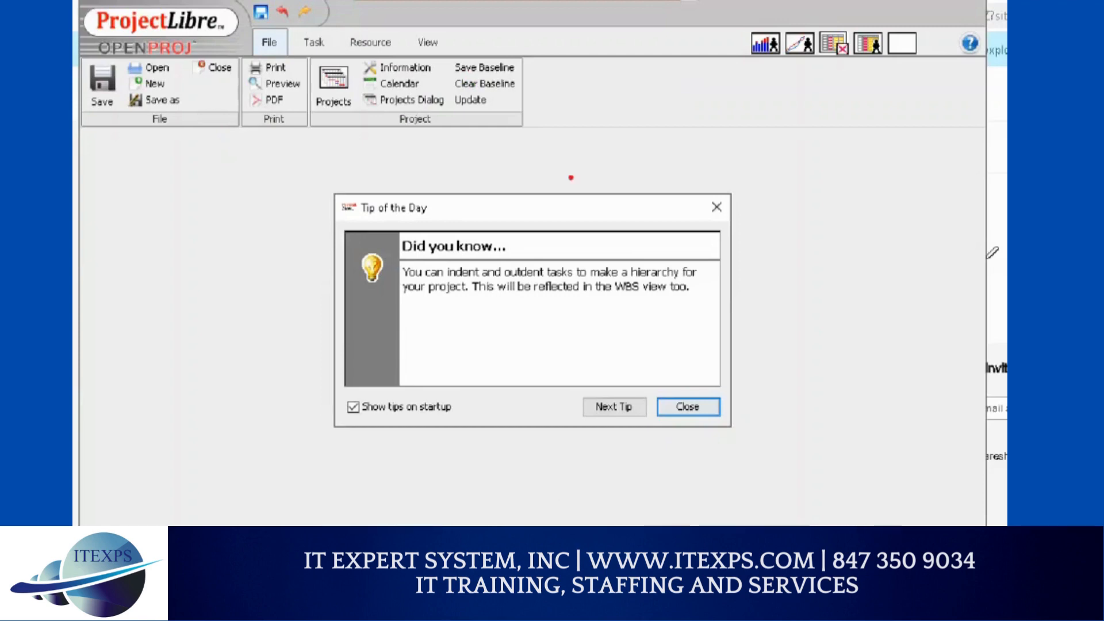
Step: Circle ProjectLibre's Tip of the Day dialog with temporary red strokes, clear them, and dismiss the dialog
{"action": "mouse_move", "coordinate": [503, 159]}
{"action": "left_mouse_down"}
{"action": "mouse_move", "coordinate": [654, 486]}
{"action": "mouse_move", "coordinate": [509, 182]}
{"action": "left_mouse_up"}
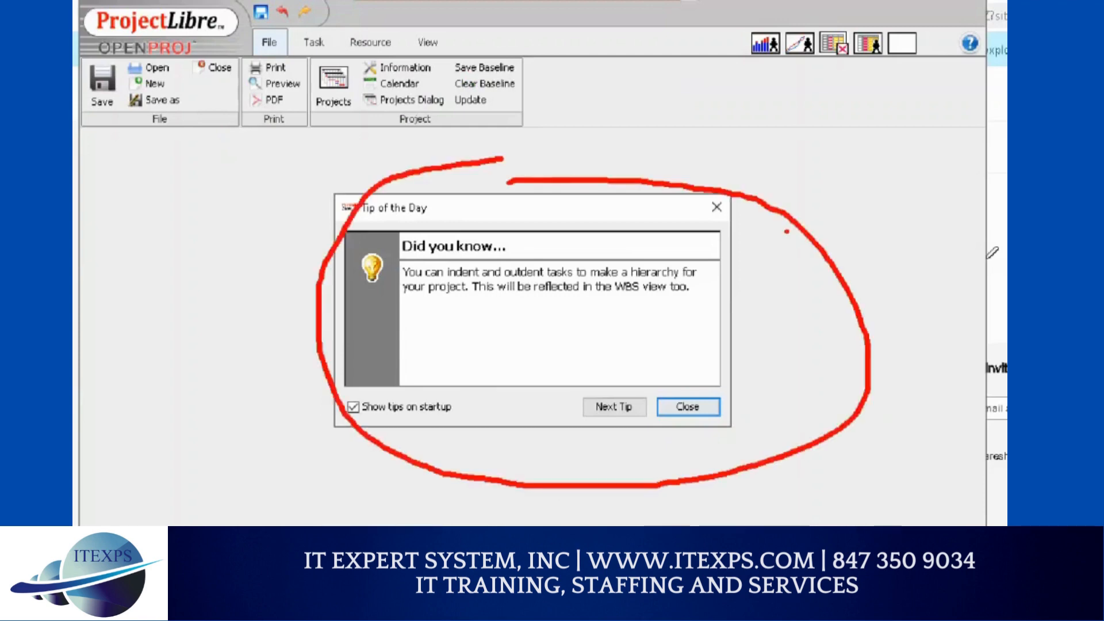
{"action": "left_click_drag", "start_coordinate": [707, 219], "coordinate": [738, 227]}
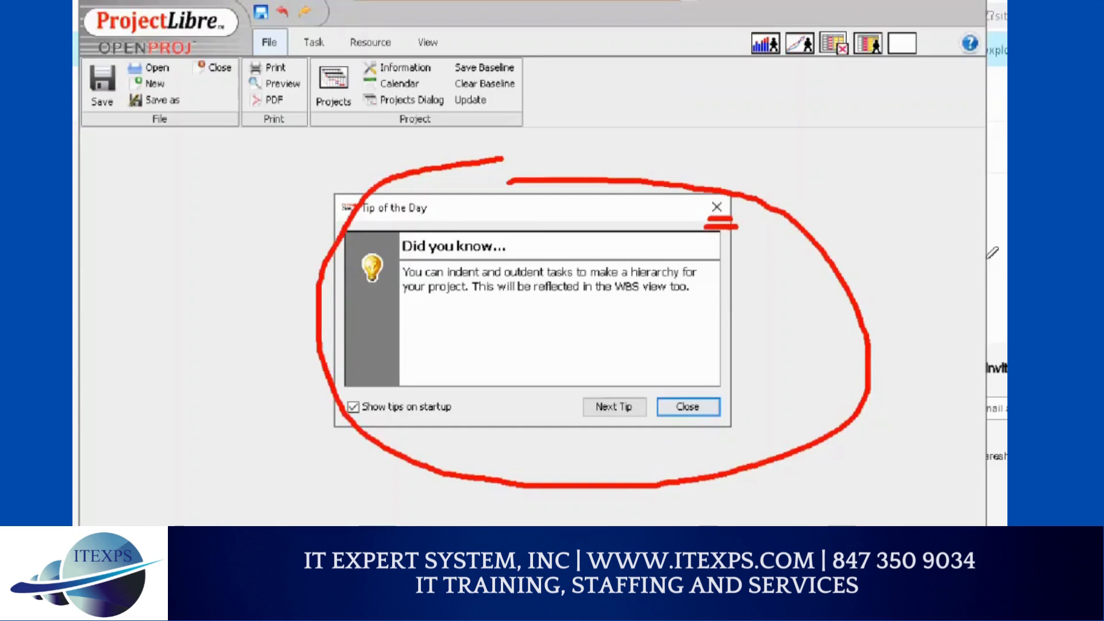
{"action": "left_click", "coordinate": [724, 250]}
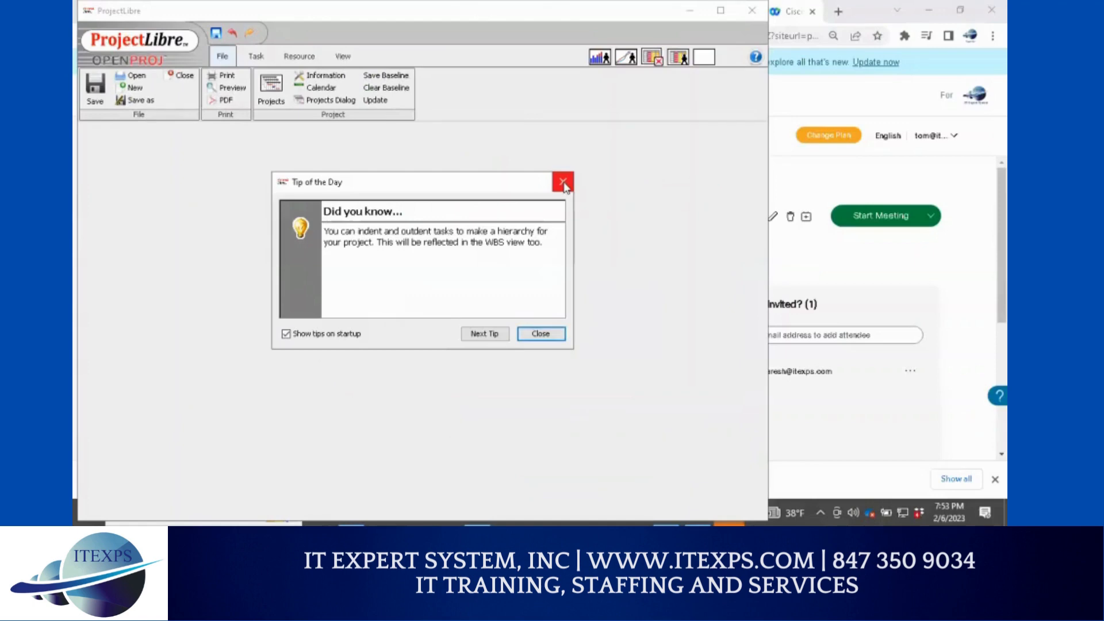
{"action": "left_click", "coordinate": [563, 183]}
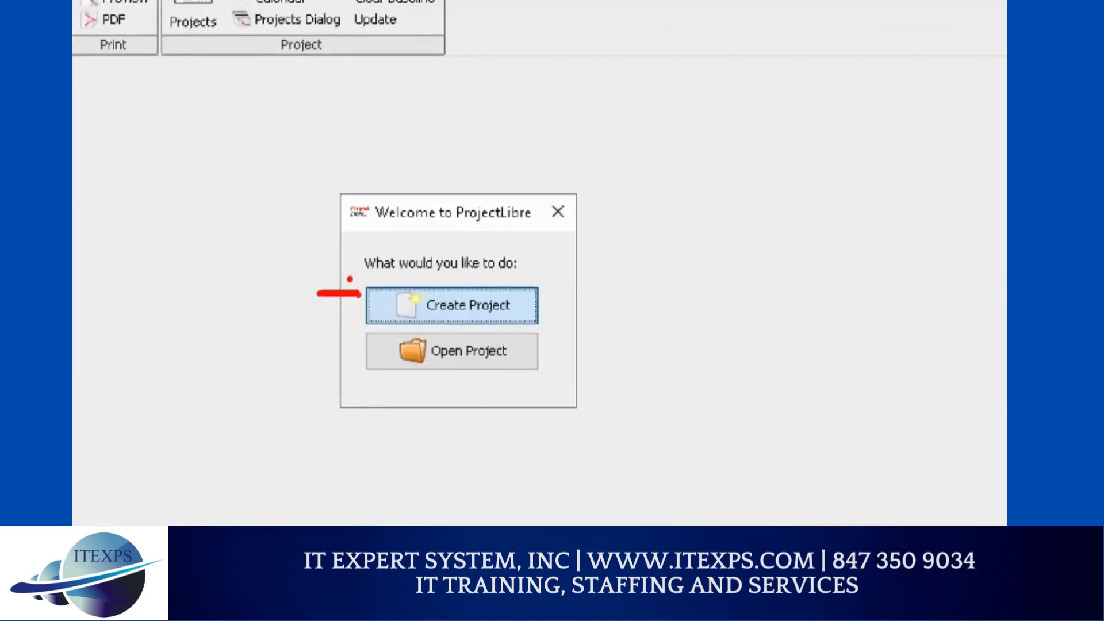
Step: Draw a temporary red box beside the Welcome to ProjectLibre dialog containing "t", "$" and three short lines
{"action": "mouse_move", "coordinate": [681, 88]}
{"action": "left_mouse_down"}
{"action": "mouse_move", "coordinate": [942, 417]}
{"action": "mouse_move", "coordinate": [969, 265]}
{"action": "mouse_move", "coordinate": [782, 70]}
{"action": "mouse_move", "coordinate": [695, 74]}
{"action": "left_mouse_up"}
{"action": "mouse_move", "coordinate": [757, 122]}
{"action": "left_mouse_down"}
{"action": "mouse_move", "coordinate": [750, 171]}
{"action": "mouse_move", "coordinate": [781, 167]}
{"action": "mouse_move", "coordinate": [786, 148]}
{"action": "left_mouse_up"}
{"action": "mouse_move", "coordinate": [774, 228]}
{"action": "left_mouse_down"}
{"action": "mouse_move", "coordinate": [758, 257]}
{"action": "mouse_move", "coordinate": [766, 280]}
{"action": "left_mouse_up"}
{"action": "left_click_drag", "start_coordinate": [819, 187], "coordinate": [853, 188]}
{"action": "mouse_move", "coordinate": [817, 209]}
{"action": "left_mouse_down"}
{"action": "mouse_move", "coordinate": [846, 209]}
{"action": "mouse_move", "coordinate": [844, 231]}
{"action": "left_mouse_up"}
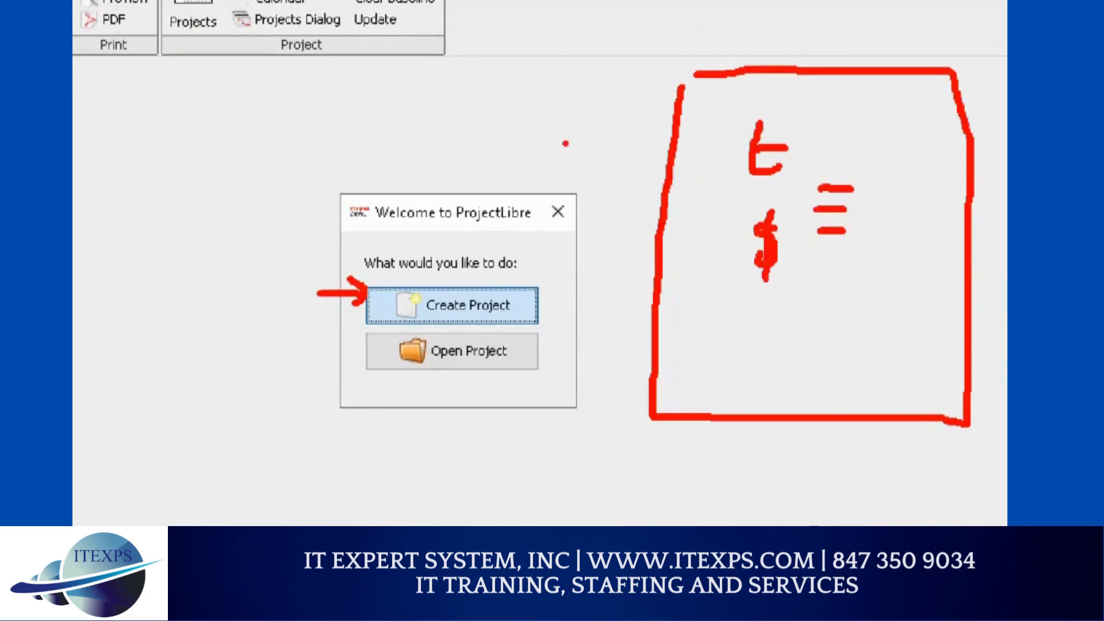
Step: Write "BA/PM" in temporary red strokes above the Welcome dialog, and underline its Create Project option
{"action": "left_click_drag", "start_coordinate": [539, 86], "coordinate": [540, 136]}
{"action": "mouse_move", "coordinate": [533, 94]}
{"action": "left_mouse_down"}
{"action": "mouse_move", "coordinate": [566, 113]}
{"action": "mouse_move", "coordinate": [549, 127]}
{"action": "left_mouse_up"}
{"action": "mouse_move", "coordinate": [569, 98]}
{"action": "left_mouse_down"}
{"action": "mouse_move", "coordinate": [585, 92]}
{"action": "mouse_move", "coordinate": [592, 113]}
{"action": "mouse_move", "coordinate": [585, 98]}
{"action": "left_mouse_up"}
{"action": "left_click_drag", "start_coordinate": [599, 40], "coordinate": [611, 108]}
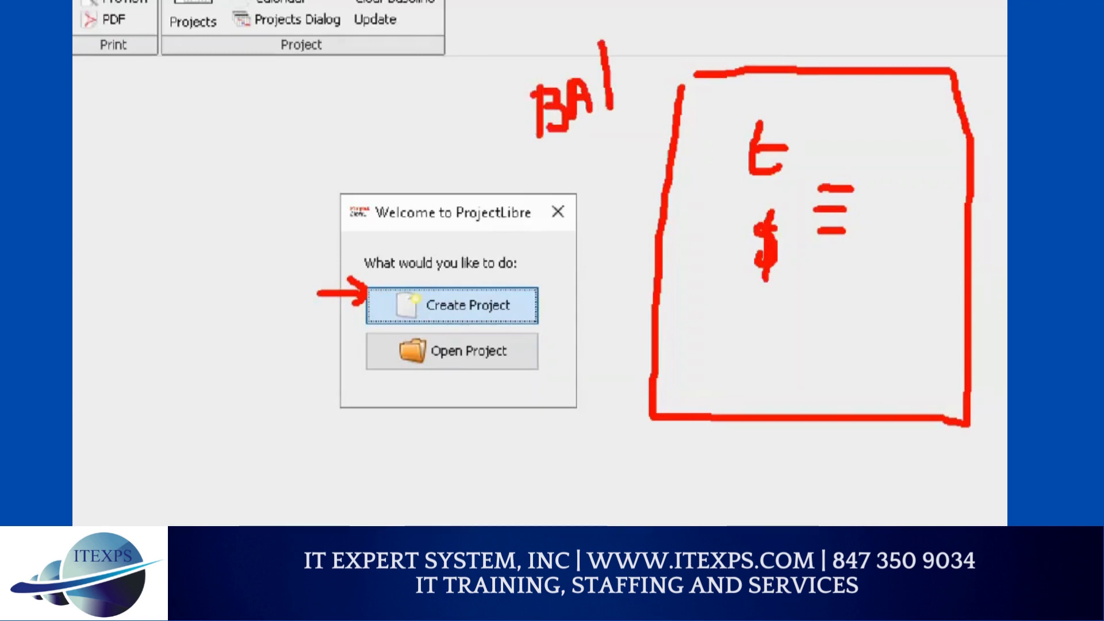
{"action": "mouse_move", "coordinate": [625, 54]}
{"action": "left_mouse_down"}
{"action": "mouse_move", "coordinate": [624, 88]}
{"action": "mouse_move", "coordinate": [655, 42]}
{"action": "mouse_move", "coordinate": [673, 58]}
{"action": "left_mouse_up"}
{"action": "left_click_drag", "start_coordinate": [684, 35], "coordinate": [683, 36]}
{"action": "left_click_drag", "start_coordinate": [682, 55], "coordinate": [682, 57]}
{"action": "left_click_drag", "start_coordinate": [683, 12], "coordinate": [690, 56]}
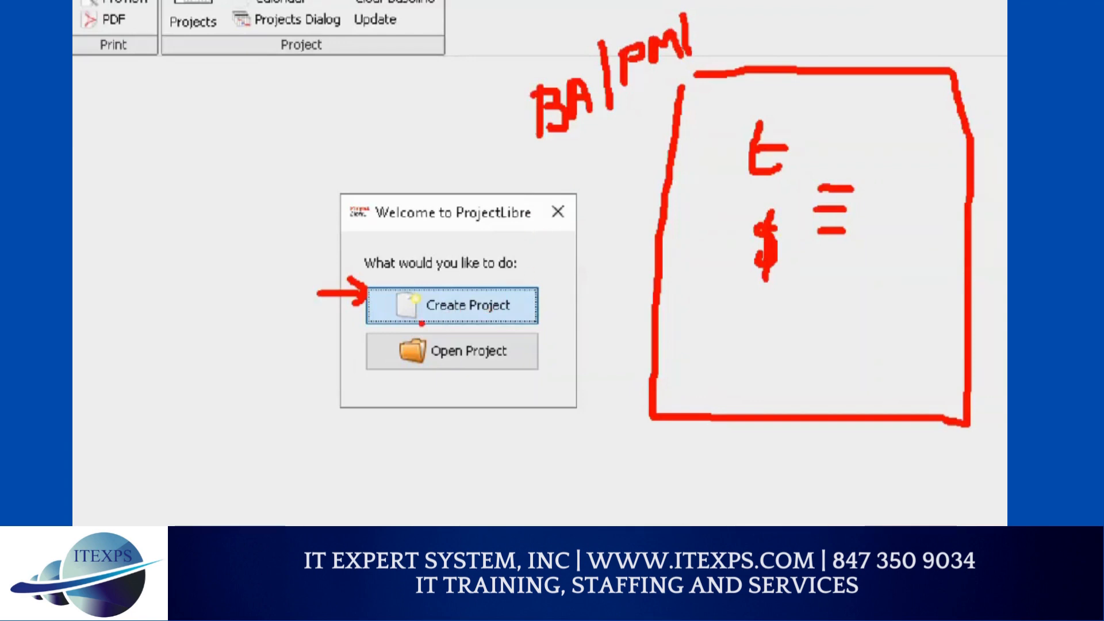
{"action": "left_click_drag", "start_coordinate": [424, 323], "coordinate": [495, 323]}
Step: Start a new project, name it "My Web Application", and enter the manager's name
{"action": "left_click", "coordinate": [480, 306]}
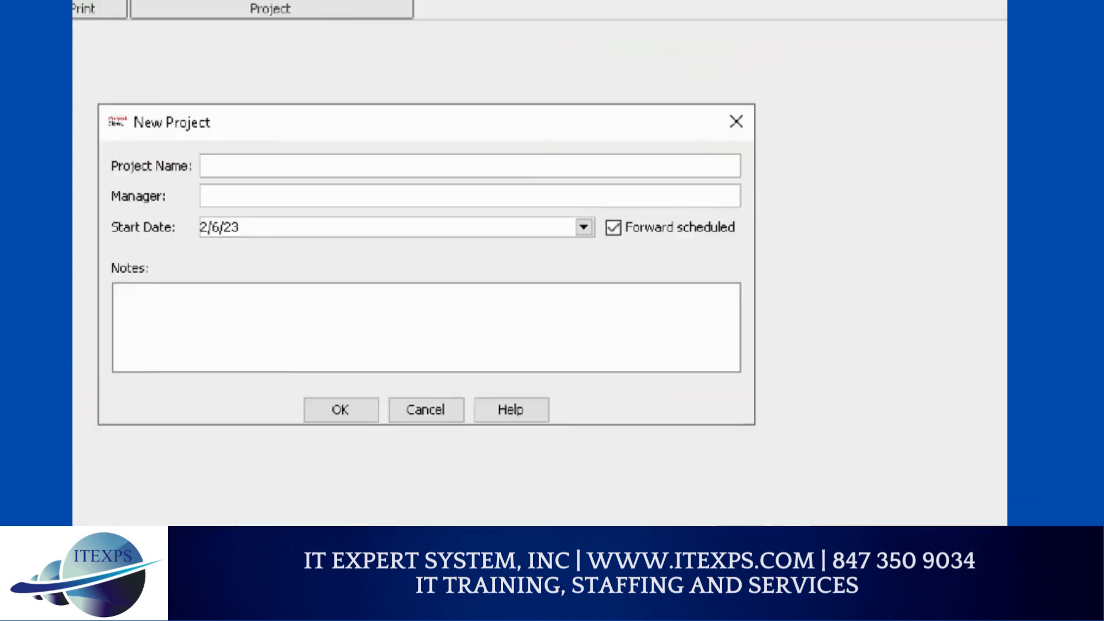
{"action": "left_click_drag", "start_coordinate": [250, 202], "coordinate": [380, 195]}
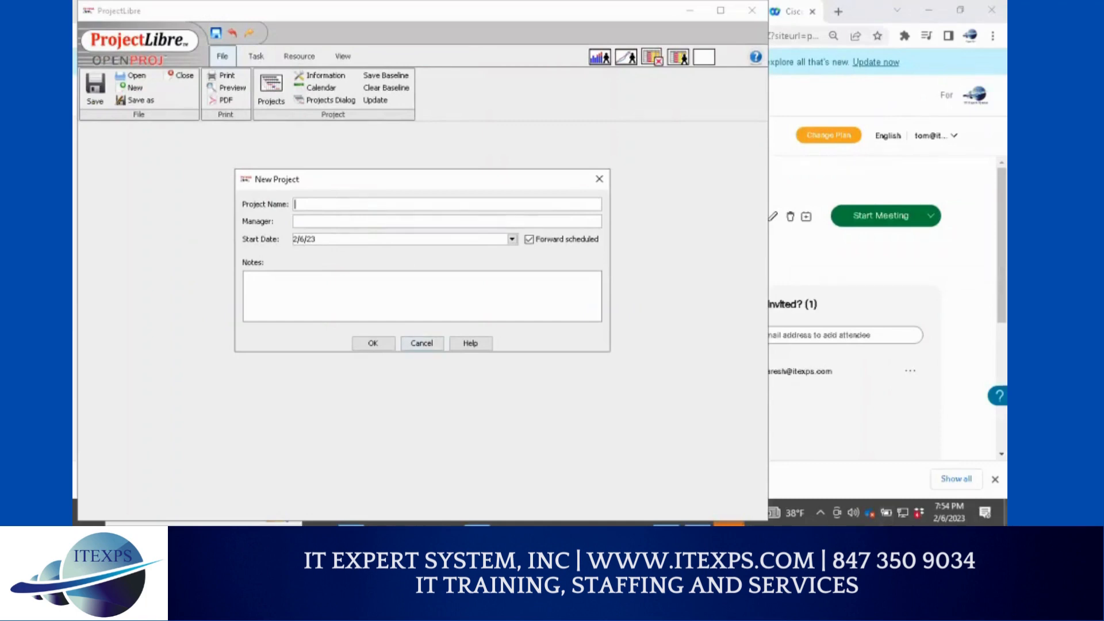
{"action": "type", "text": "My Web Application"}
{"action": "left_click", "coordinate": [353, 225]}
{"action": "type", "text": "Tom"}
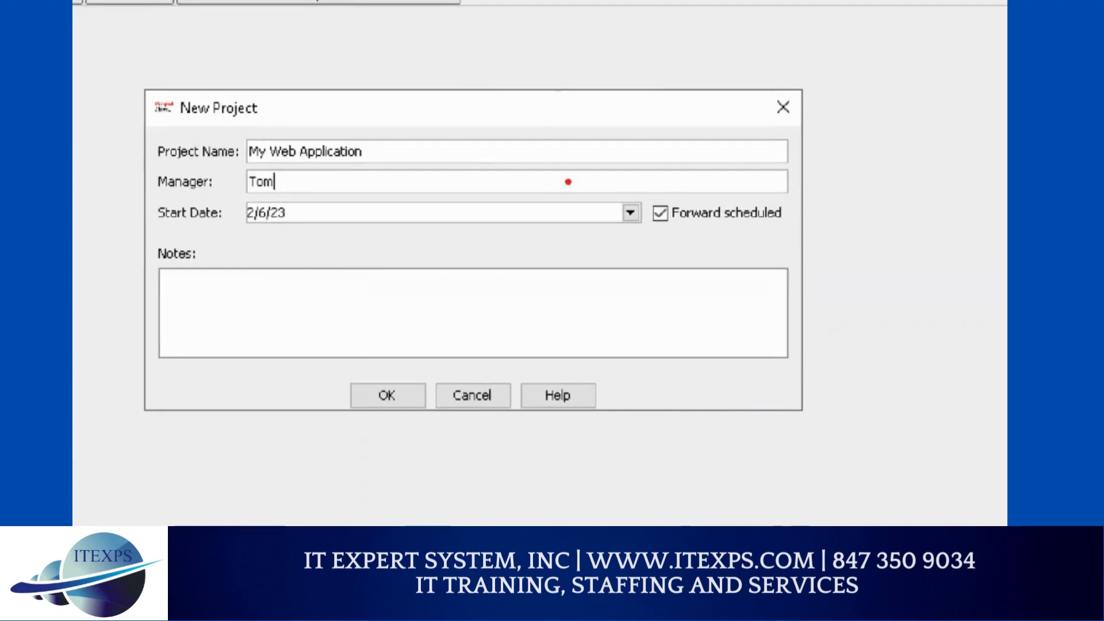
Step: Sketch a temporary red forward-scheduling timeline over the New Project dialog, with S and E ends, an "F-S" label and five small circles
{"action": "mouse_move", "coordinate": [534, 59]}
{"action": "left_mouse_down"}
{"action": "mouse_move", "coordinate": [532, 167]}
{"action": "mouse_move", "coordinate": [515, 229]}
{"action": "left_mouse_up"}
{"action": "left_click_drag", "start_coordinate": [547, 119], "coordinate": [900, 119]}
{"action": "mouse_move", "coordinate": [865, 99]}
{"action": "left_mouse_down"}
{"action": "mouse_move", "coordinate": [891, 131]}
{"action": "mouse_move", "coordinate": [881, 141]}
{"action": "left_mouse_up"}
{"action": "left_click", "coordinate": [923, 104]}
{"action": "mouse_move", "coordinate": [943, 79]}
{"action": "left_mouse_down"}
{"action": "mouse_move", "coordinate": [929, 122]}
{"action": "mouse_move", "coordinate": [948, 121]}
{"action": "left_mouse_up"}
{"action": "mouse_move", "coordinate": [647, 56]}
{"action": "left_mouse_down"}
{"action": "mouse_move", "coordinate": [646, 95]}
{"action": "mouse_move", "coordinate": [657, 41]}
{"action": "mouse_move", "coordinate": [677, 61]}
{"action": "mouse_move", "coordinate": [668, 74]}
{"action": "mouse_move", "coordinate": [783, 70]}
{"action": "mouse_move", "coordinate": [770, 82]}
{"action": "left_mouse_up"}
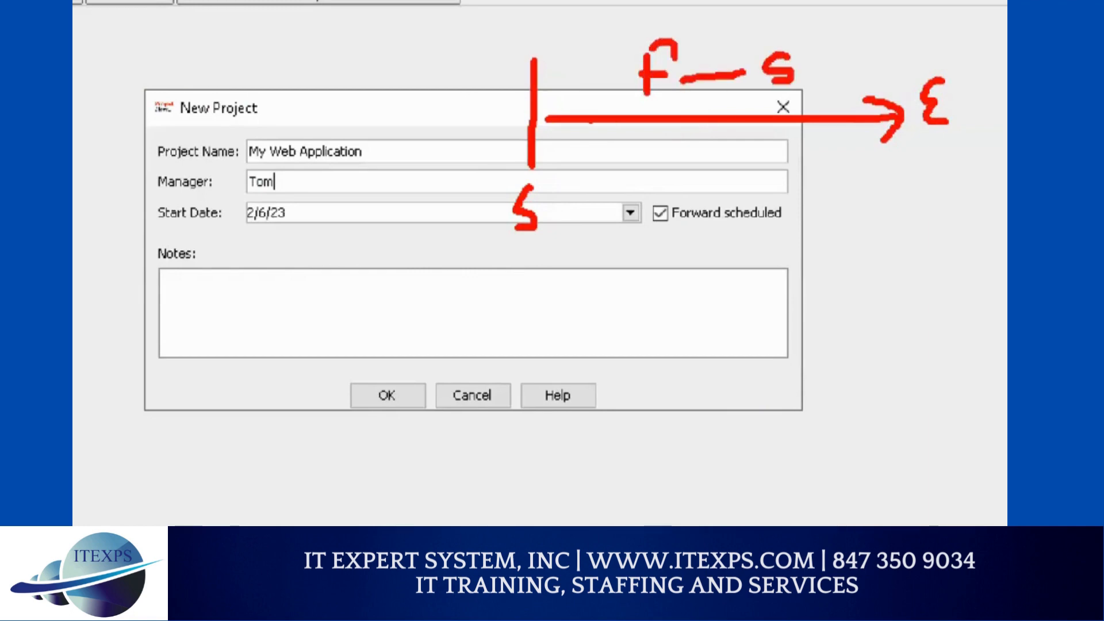
{"action": "mouse_move", "coordinate": [553, 134]}
{"action": "left_mouse_down"}
{"action": "mouse_move", "coordinate": [568, 151]}
{"action": "mouse_move", "coordinate": [554, 135]}
{"action": "left_mouse_up"}
{"action": "mouse_move", "coordinate": [624, 137]}
{"action": "left_mouse_down"}
{"action": "mouse_move", "coordinate": [639, 156]}
{"action": "mouse_move", "coordinate": [620, 139]}
{"action": "left_mouse_up"}
{"action": "left_click", "coordinate": [692, 136]}
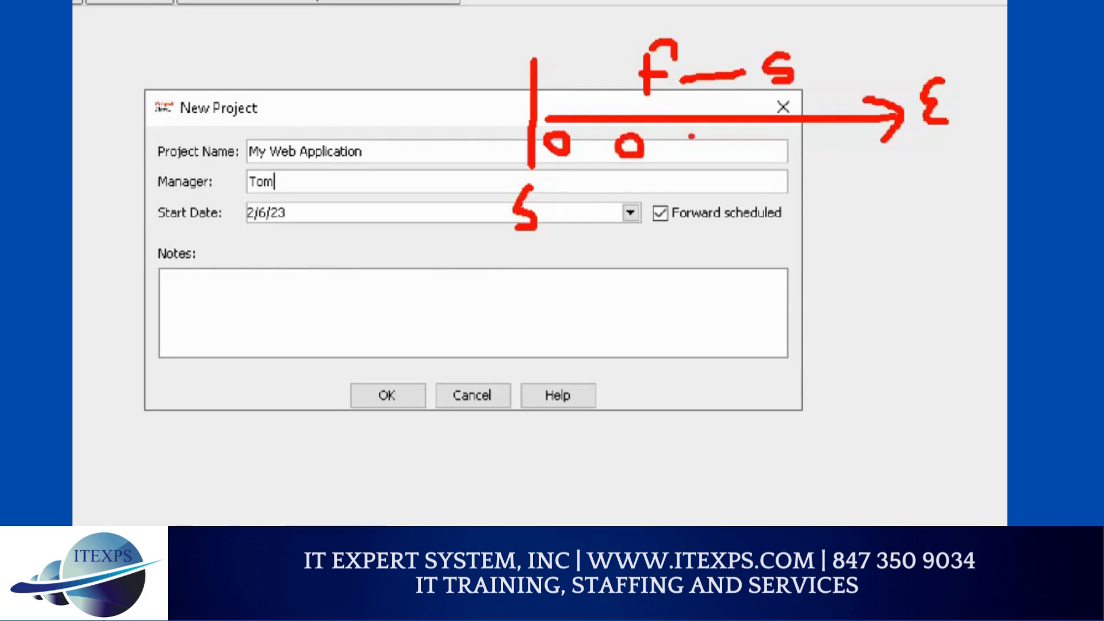
{"action": "mouse_move", "coordinate": [708, 137]}
{"action": "left_mouse_down"}
{"action": "mouse_move", "coordinate": [694, 146]}
{"action": "mouse_move", "coordinate": [704, 135]}
{"action": "left_mouse_up"}
{"action": "mouse_move", "coordinate": [791, 137]}
{"action": "left_mouse_down"}
{"action": "mouse_move", "coordinate": [845, 138]}
{"action": "mouse_move", "coordinate": [828, 140]}
{"action": "left_mouse_up"}
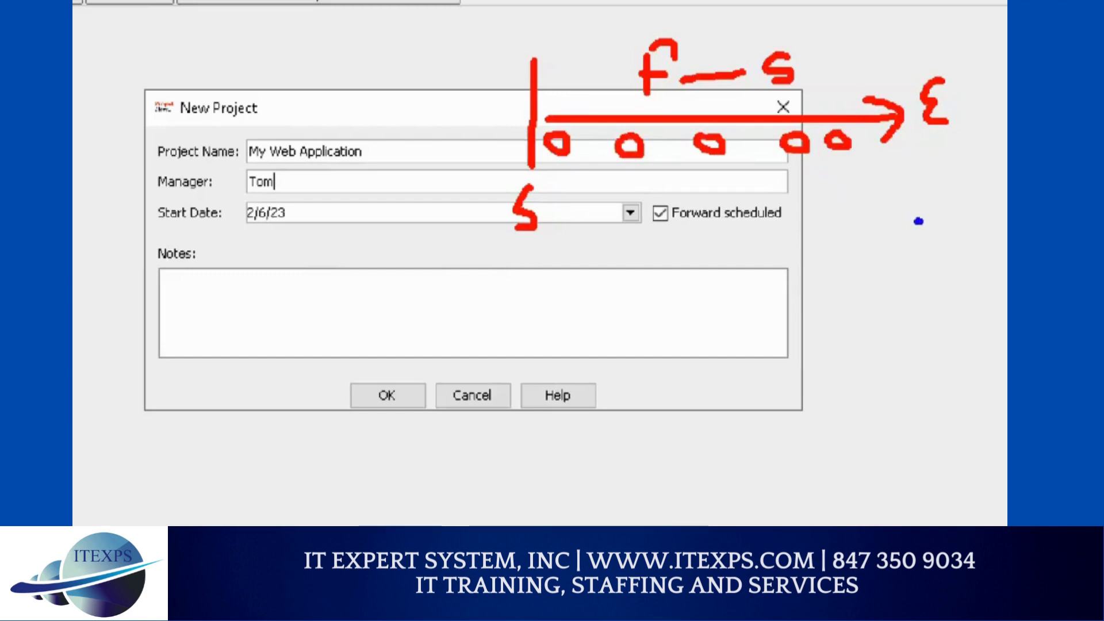
Step: Sketch a temporary blue backward-pointing timeline with an end bar and label, add a check mark above "F-S", and clear all annotations
{"action": "mouse_move", "coordinate": [919, 220]}
{"action": "left_mouse_down"}
{"action": "mouse_move", "coordinate": [598, 232]}
{"action": "mouse_move", "coordinate": [616, 214]}
{"action": "mouse_move", "coordinate": [608, 248]}
{"action": "mouse_move", "coordinate": [612, 221]}
{"action": "left_mouse_up"}
{"action": "mouse_move", "coordinate": [923, 251]}
{"action": "left_mouse_down"}
{"action": "mouse_move", "coordinate": [914, 291]}
{"action": "mouse_move", "coordinate": [927, 256]}
{"action": "mouse_move", "coordinate": [924, 271]}
{"action": "mouse_move", "coordinate": [972, 260]}
{"action": "mouse_move", "coordinate": [960, 268]}
{"action": "left_mouse_up"}
{"action": "left_click", "coordinate": [943, 265]}
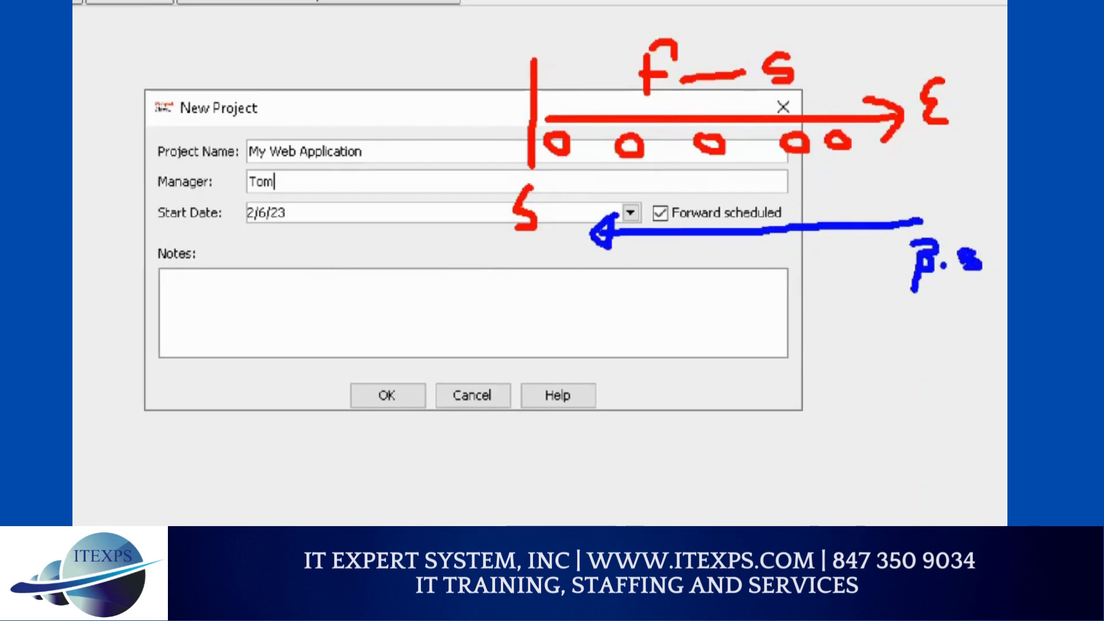
{"action": "mouse_move", "coordinate": [926, 181]}
{"action": "left_mouse_down"}
{"action": "mouse_move", "coordinate": [930, 232]}
{"action": "mouse_move", "coordinate": [934, 222]}
{"action": "left_mouse_up"}
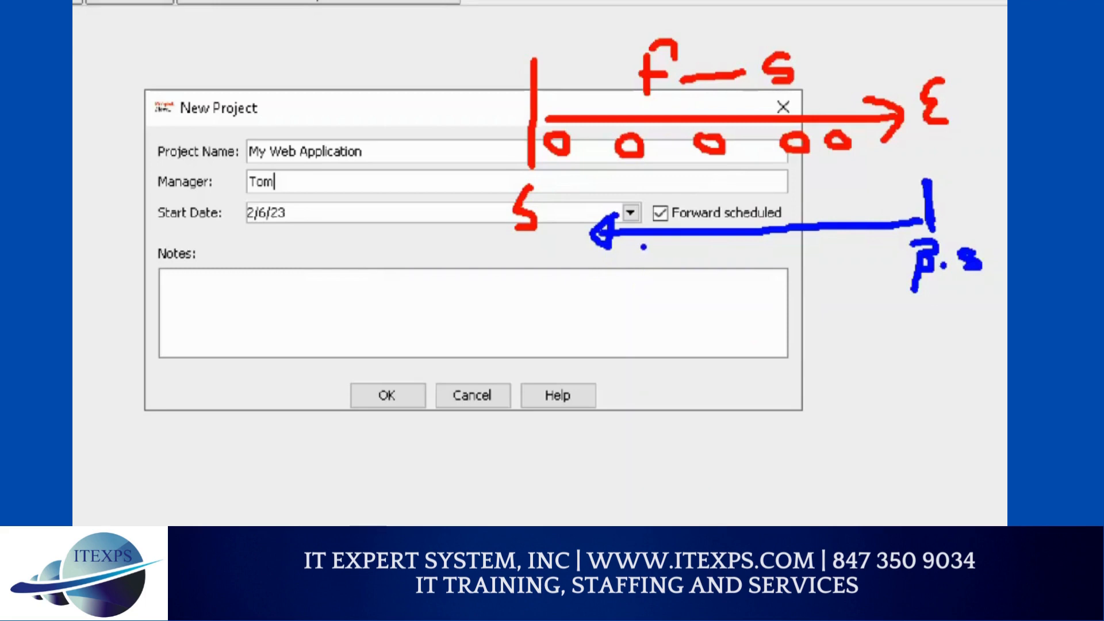
{"action": "left_click_drag", "start_coordinate": [718, 38], "coordinate": [779, 2]}
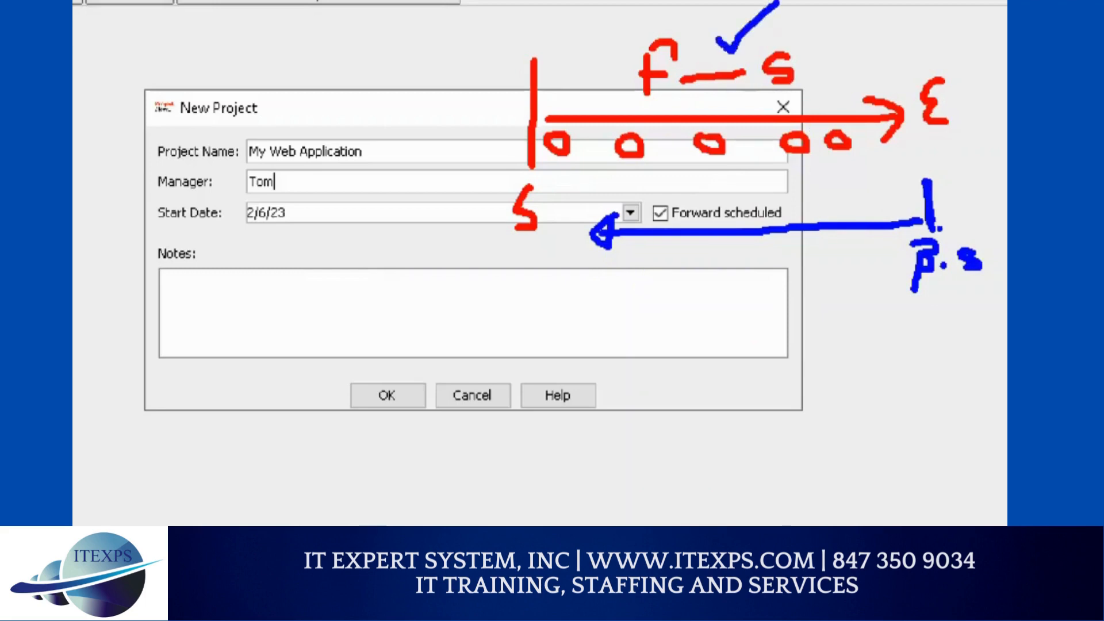
{"action": "left_click_drag", "start_coordinate": [932, 183], "coordinate": [929, 245]}
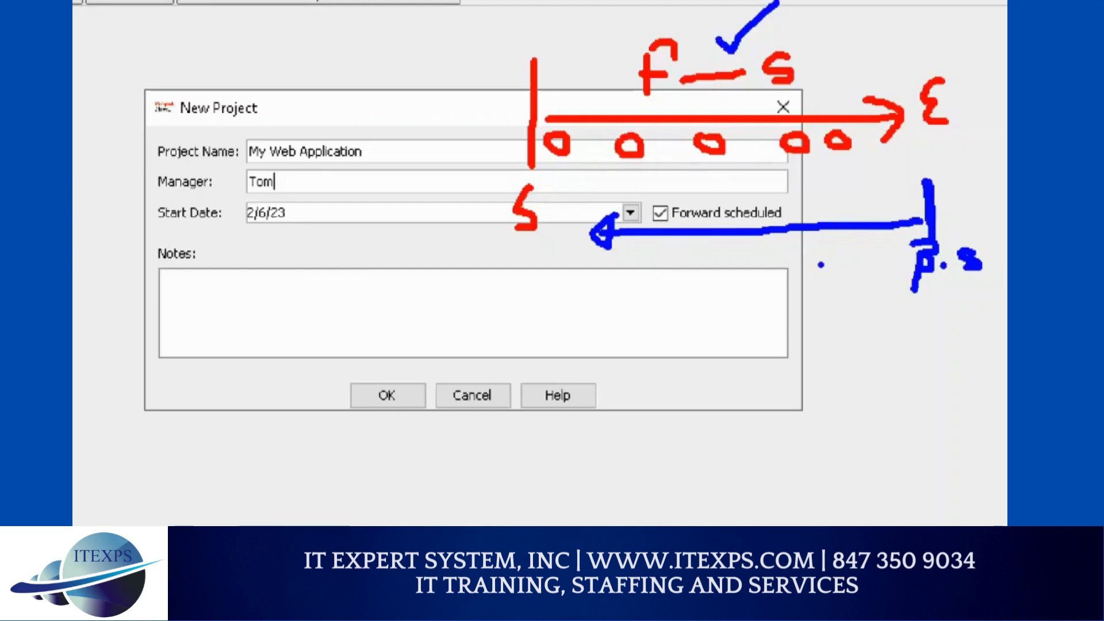
{"action": "key", "text": "Escape"}
Step: Enter "Goal : is to deliver Web Application" in the new project's notes
{"action": "left_click", "coordinate": [288, 281]}
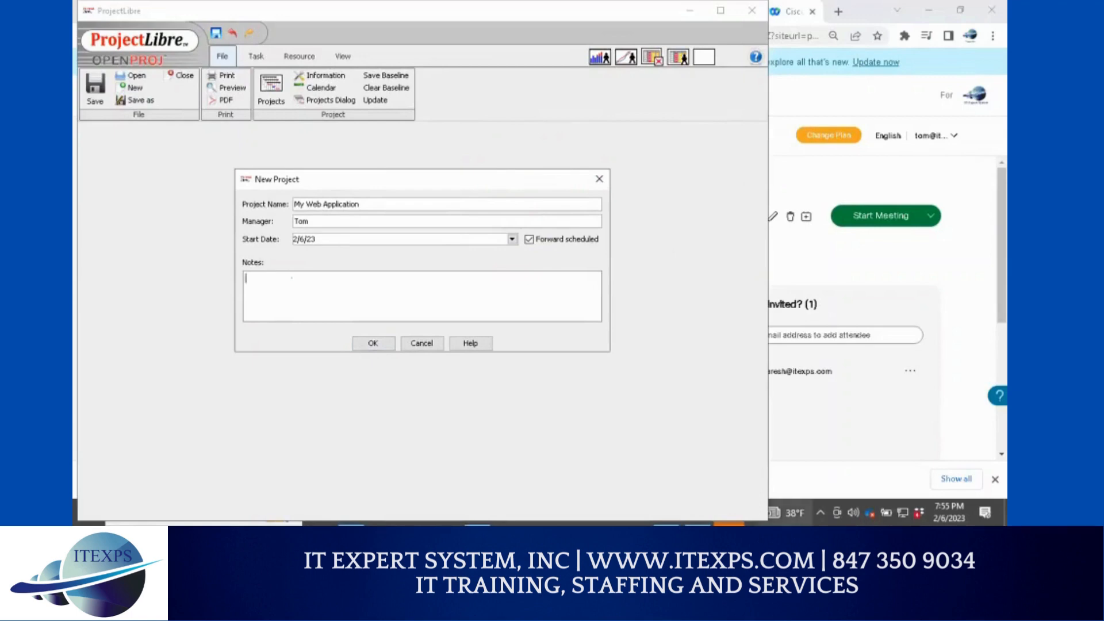
{"action": "type", "text": "Goal"}
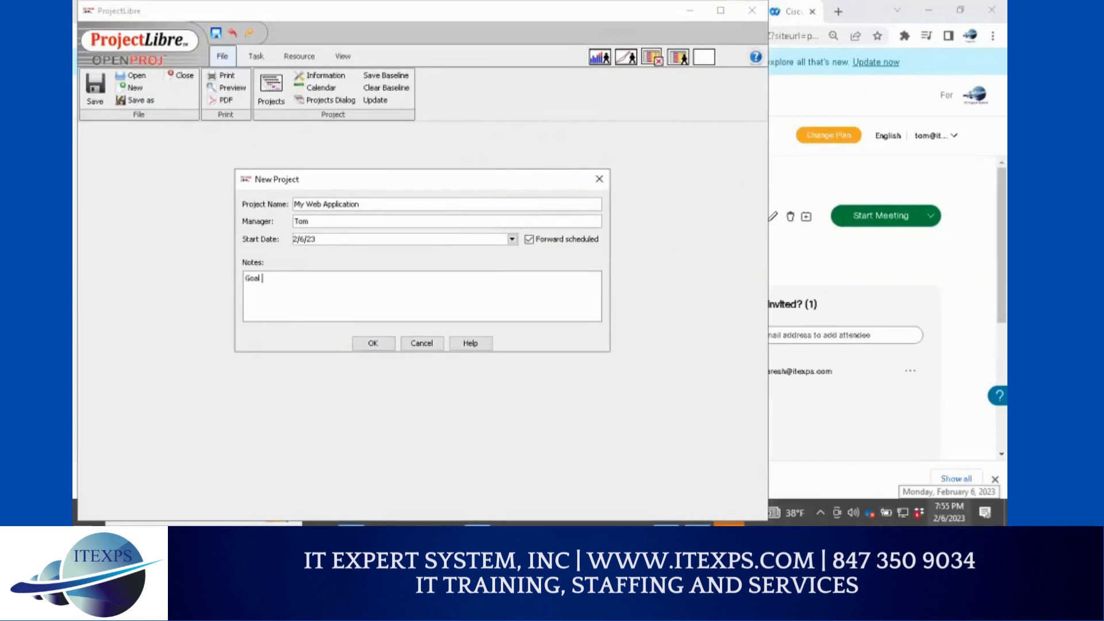
{"action": "type", "text": " : is to deliver Web Application "}
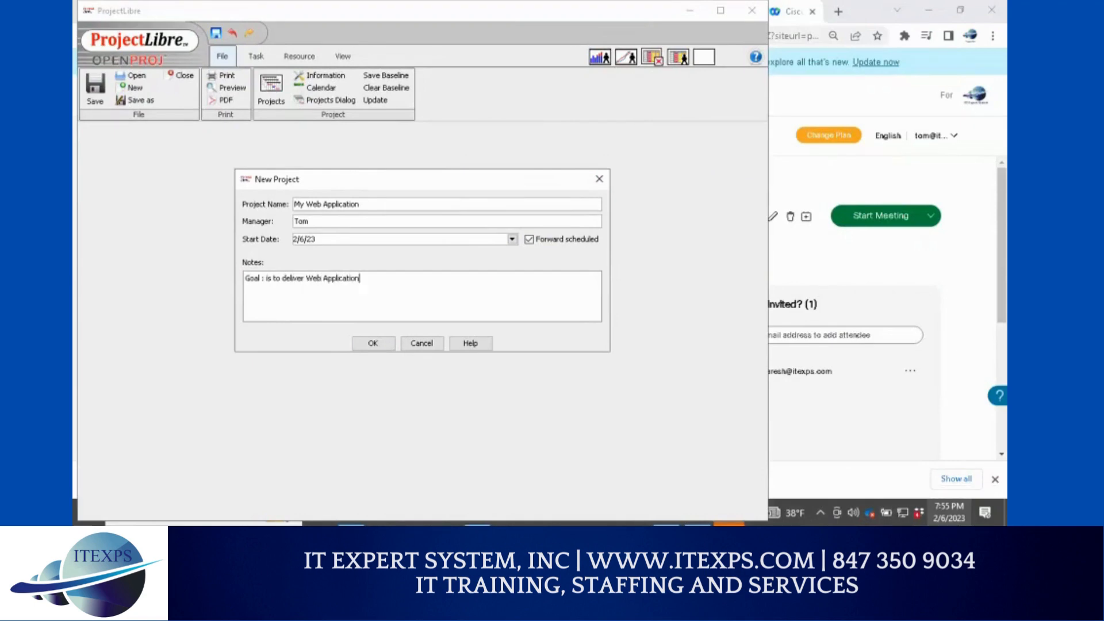
Step: Extend the notes' goal text with "for Ecomm Initiative" and underline it with a temporary blue stroke
{"action": "type", "text": "for Ecomm Initiative"}
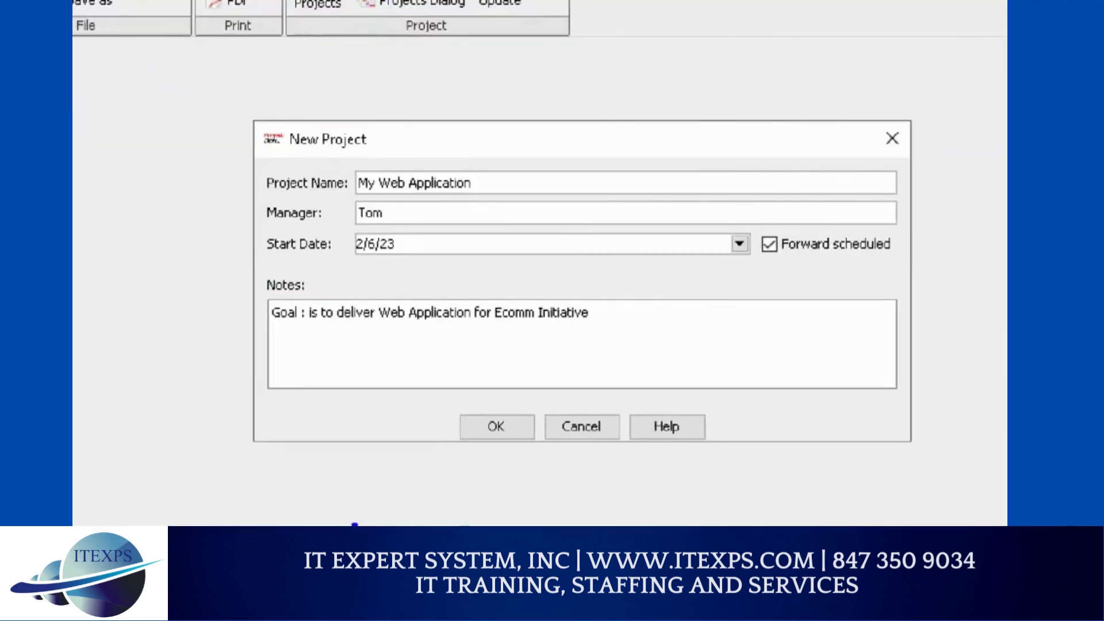
{"action": "left_click_drag", "start_coordinate": [311, 334], "coordinate": [617, 323]}
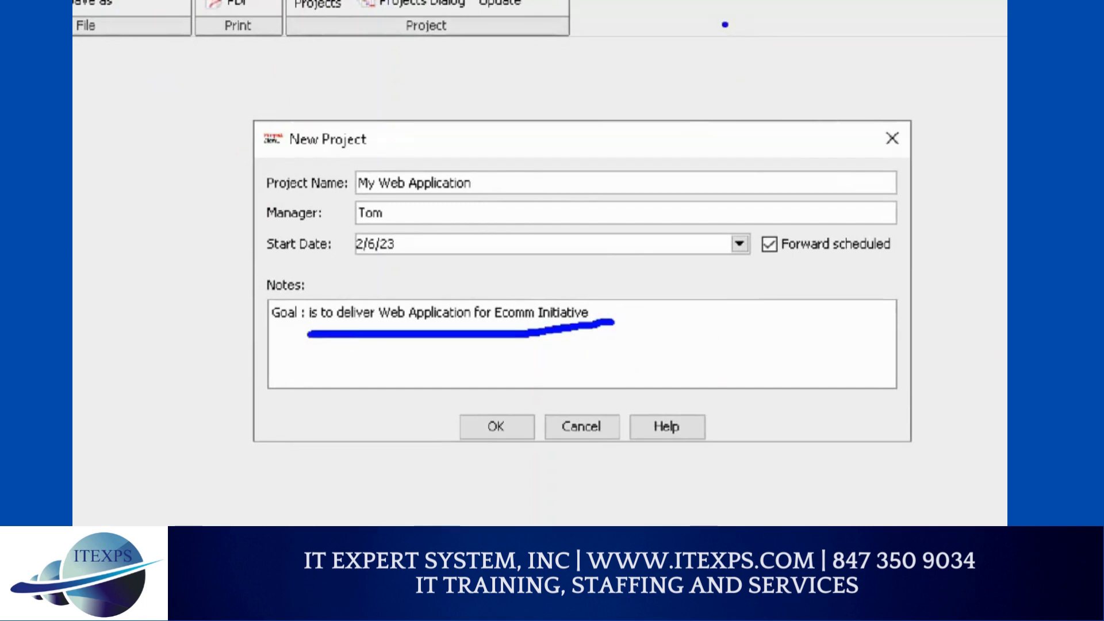
Step: Sketch a temporary blue "St → Ini" with branches and "prog" beneath, an arc over "Ecomm Initiative" and an arrow towards OK
{"action": "mouse_move", "coordinate": [720, 23]}
{"action": "left_mouse_down"}
{"action": "mouse_move", "coordinate": [717, 49]}
{"action": "mouse_move", "coordinate": [688, 59]}
{"action": "mouse_move", "coordinate": [741, 61]}
{"action": "mouse_move", "coordinate": [747, 39]}
{"action": "left_mouse_up"}
{"action": "left_click_drag", "start_coordinate": [755, 41], "coordinate": [788, 42]}
{"action": "mouse_move", "coordinate": [774, 31]}
{"action": "left_mouse_down"}
{"action": "mouse_move", "coordinate": [798, 42]}
{"action": "mouse_move", "coordinate": [789, 54]}
{"action": "mouse_move", "coordinate": [826, 22]}
{"action": "mouse_move", "coordinate": [815, 50]}
{"action": "mouse_move", "coordinate": [849, 57]}
{"action": "left_mouse_up"}
{"action": "left_click_drag", "start_coordinate": [856, 33], "coordinate": [858, 52]}
{"action": "mouse_move", "coordinate": [850, 24]}
{"action": "left_mouse_down"}
{"action": "mouse_move", "coordinate": [928, 22]}
{"action": "mouse_move", "coordinate": [917, 67]}
{"action": "mouse_move", "coordinate": [948, 57]}
{"action": "left_mouse_up"}
{"action": "mouse_move", "coordinate": [923, 20]}
{"action": "left_mouse_down"}
{"action": "mouse_move", "coordinate": [971, 1]}
{"action": "mouse_move", "coordinate": [978, 41]}
{"action": "left_mouse_up"}
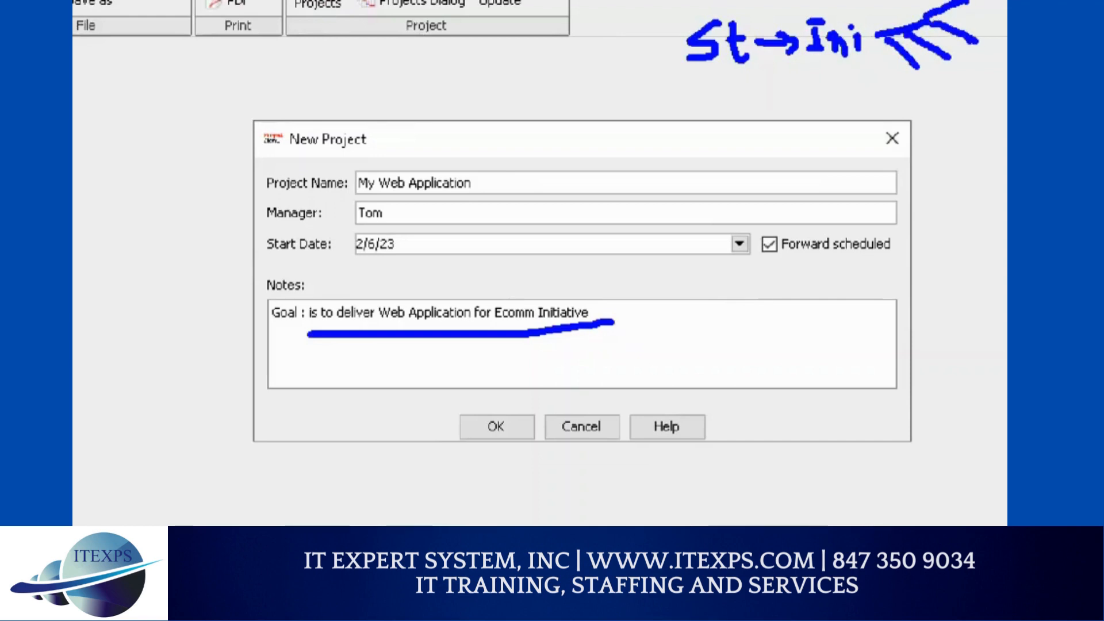
{"action": "left_click", "coordinate": [820, 74]}
{"action": "mouse_move", "coordinate": [820, 74]}
{"action": "left_mouse_down"}
{"action": "mouse_move", "coordinate": [866, 71]}
{"action": "mouse_move", "coordinate": [821, 114]}
{"action": "mouse_move", "coordinate": [821, 143]}
{"action": "left_mouse_up"}
{"action": "mouse_move", "coordinate": [814, 103]}
{"action": "left_mouse_down"}
{"action": "mouse_move", "coordinate": [836, 102]}
{"action": "mouse_move", "coordinate": [825, 119]}
{"action": "mouse_move", "coordinate": [857, 122]}
{"action": "mouse_move", "coordinate": [884, 100]}
{"action": "mouse_move", "coordinate": [908, 123]}
{"action": "mouse_move", "coordinate": [891, 131]}
{"action": "left_mouse_up"}
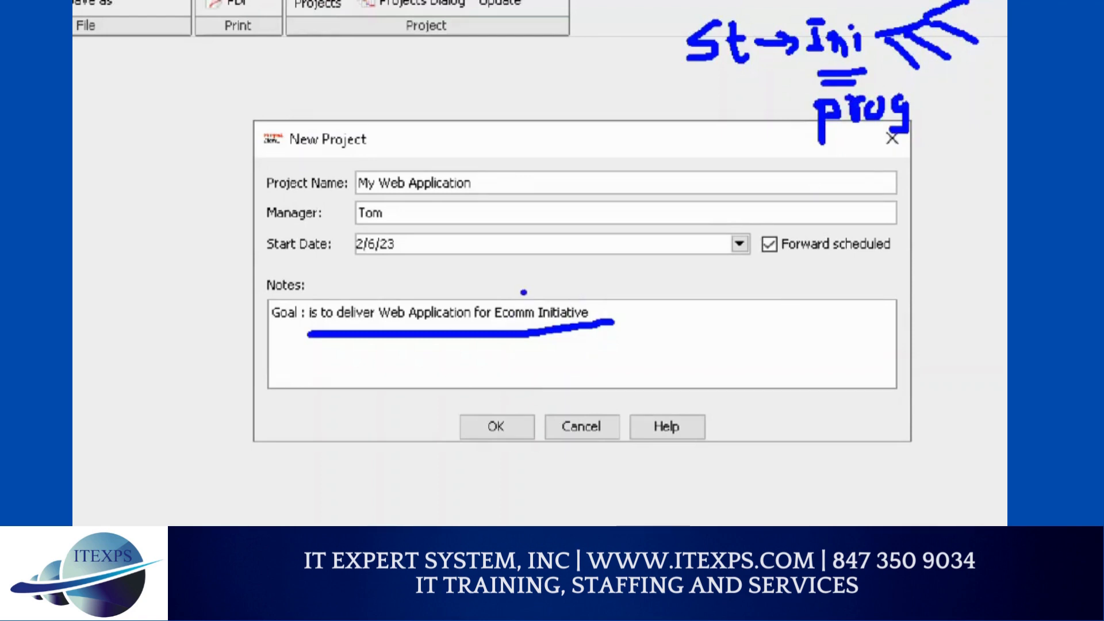
{"action": "mouse_move", "coordinate": [498, 302]}
{"action": "left_mouse_down"}
{"action": "mouse_move", "coordinate": [584, 291]}
{"action": "mouse_move", "coordinate": [591, 306]}
{"action": "left_mouse_up"}
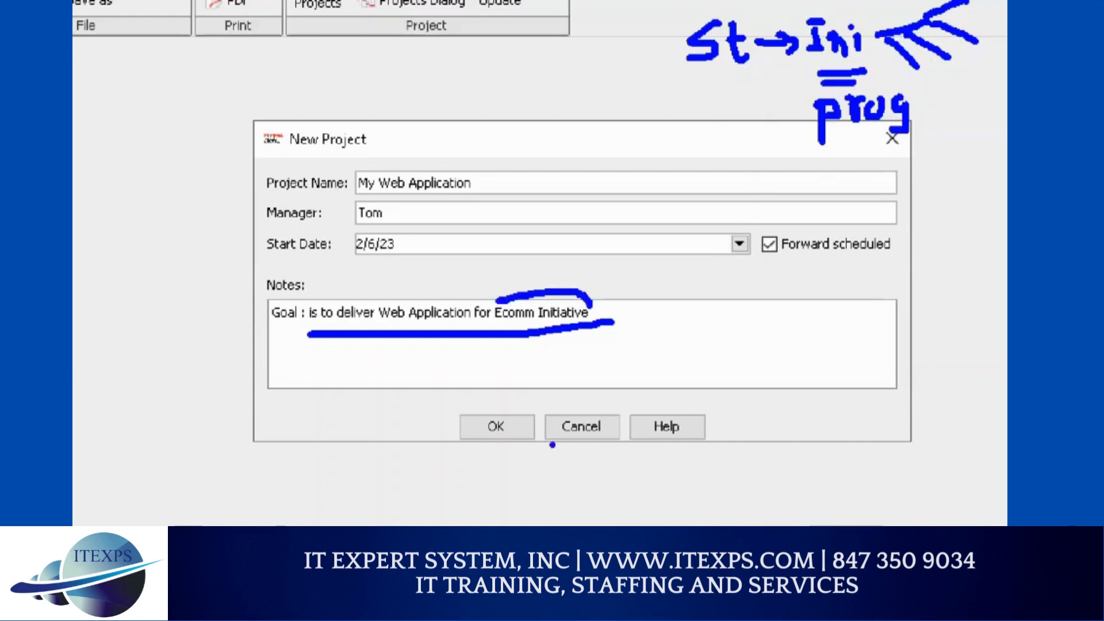
{"action": "mouse_move", "coordinate": [513, 359]}
{"action": "left_mouse_down"}
{"action": "mouse_move", "coordinate": [500, 409]}
{"action": "mouse_move", "coordinate": [529, 403]}
{"action": "left_mouse_up"}
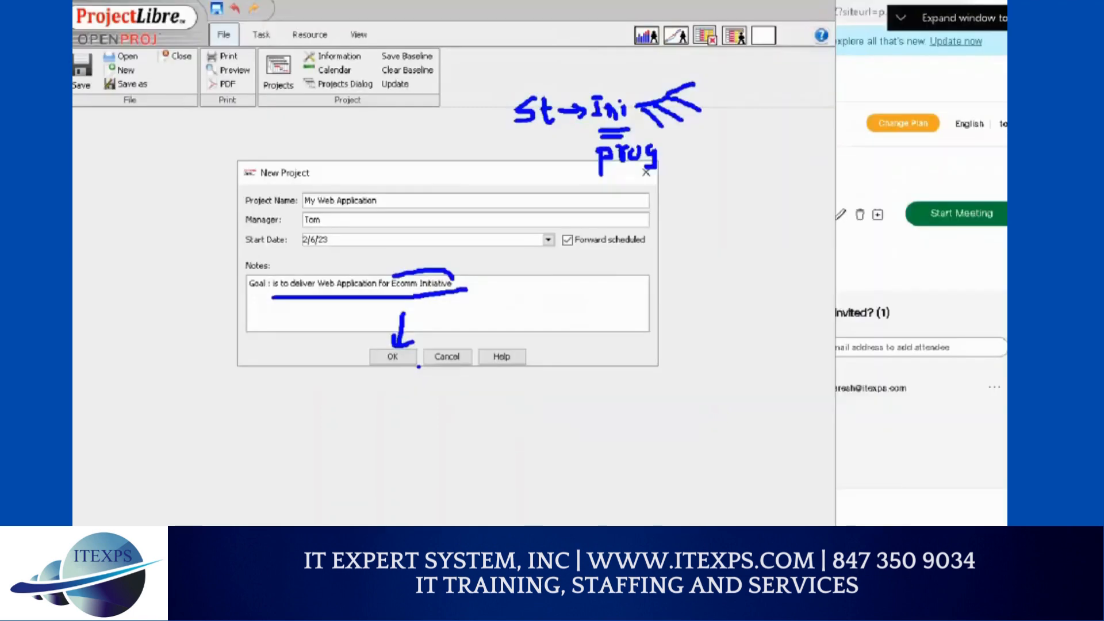
Step: Create the project, and enlarge its workspace with a wider task table and a maximized window
{"action": "left_click", "coordinate": [393, 357]}
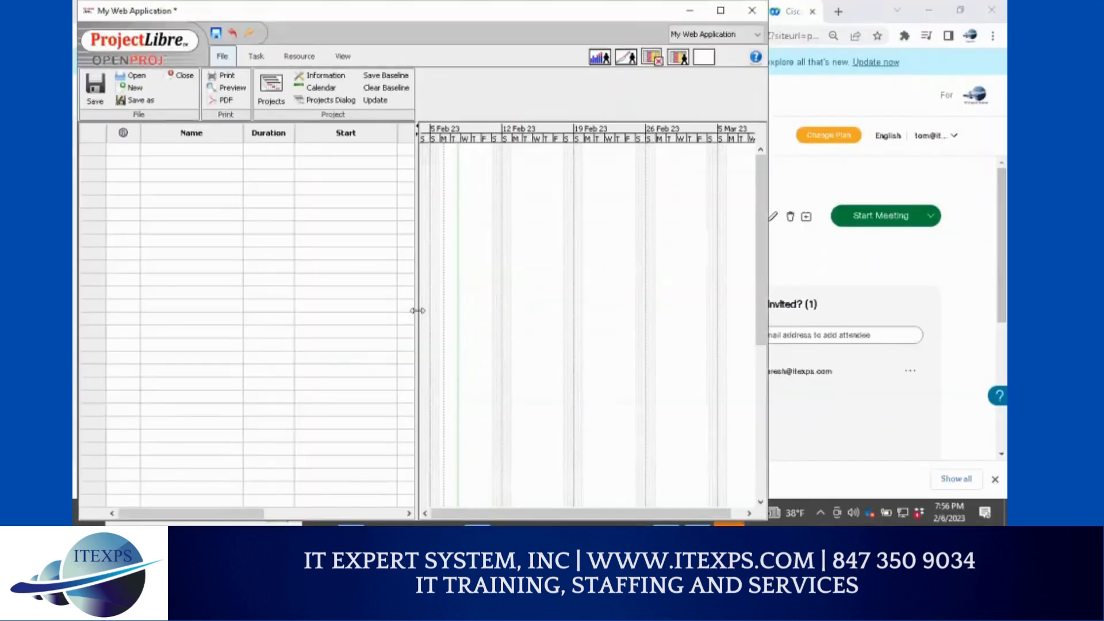
{"action": "left_click_drag", "start_coordinate": [418, 311], "coordinate": [446, 310]}
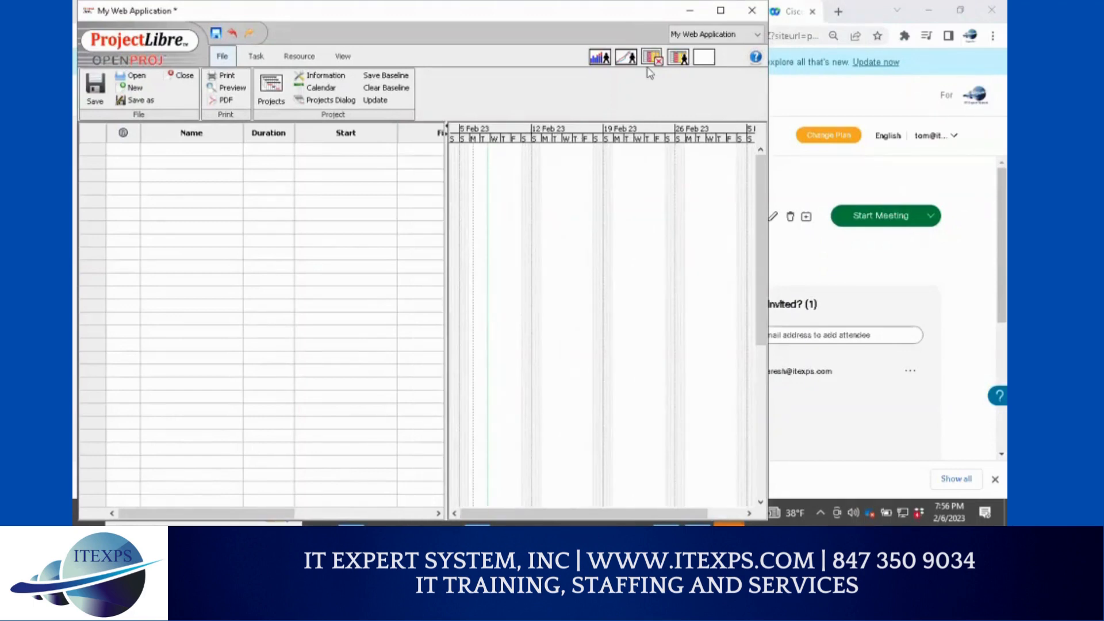
{"action": "left_click", "coordinate": [720, 11]}
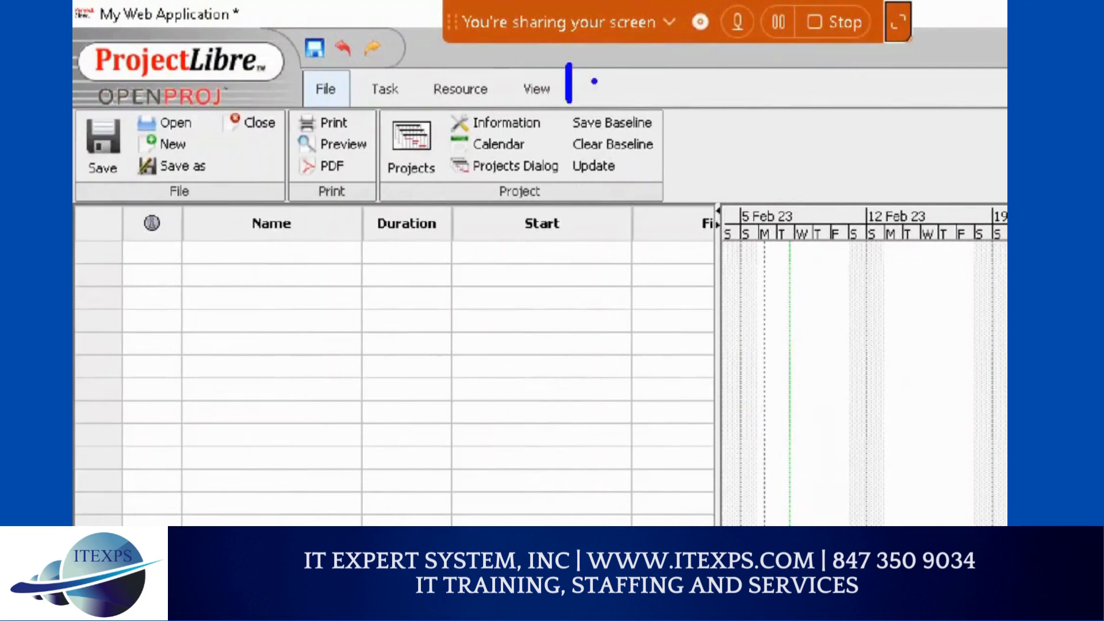
Step: Annotate the ribbon temporarily in blue with an "M", a brace, an "R" and a loop around the File commands
{"action": "mouse_move", "coordinate": [594, 81]}
{"action": "left_mouse_down"}
{"action": "mouse_move", "coordinate": [595, 105]}
{"action": "mouse_move", "coordinate": [621, 70]}
{"action": "mouse_move", "coordinate": [626, 103]}
{"action": "mouse_move", "coordinate": [689, 110]}
{"action": "mouse_move", "coordinate": [696, 206]}
{"action": "left_mouse_up"}
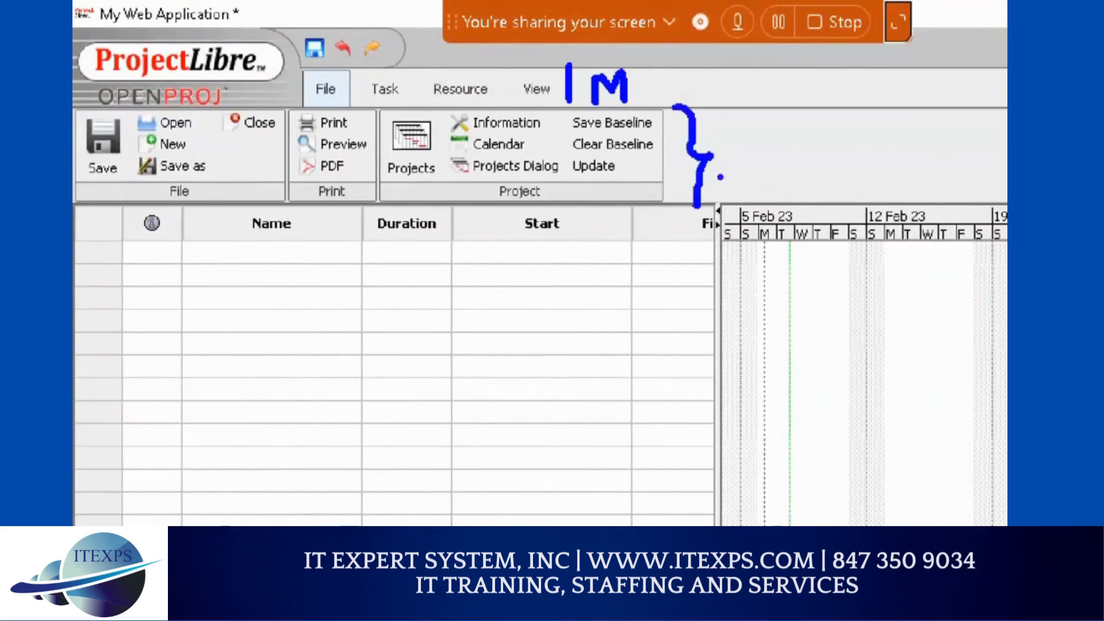
{"action": "mouse_move", "coordinate": [751, 134]}
{"action": "left_mouse_down"}
{"action": "mouse_move", "coordinate": [750, 167]}
{"action": "mouse_move", "coordinate": [755, 147]}
{"action": "mouse_move", "coordinate": [778, 162]}
{"action": "left_mouse_up"}
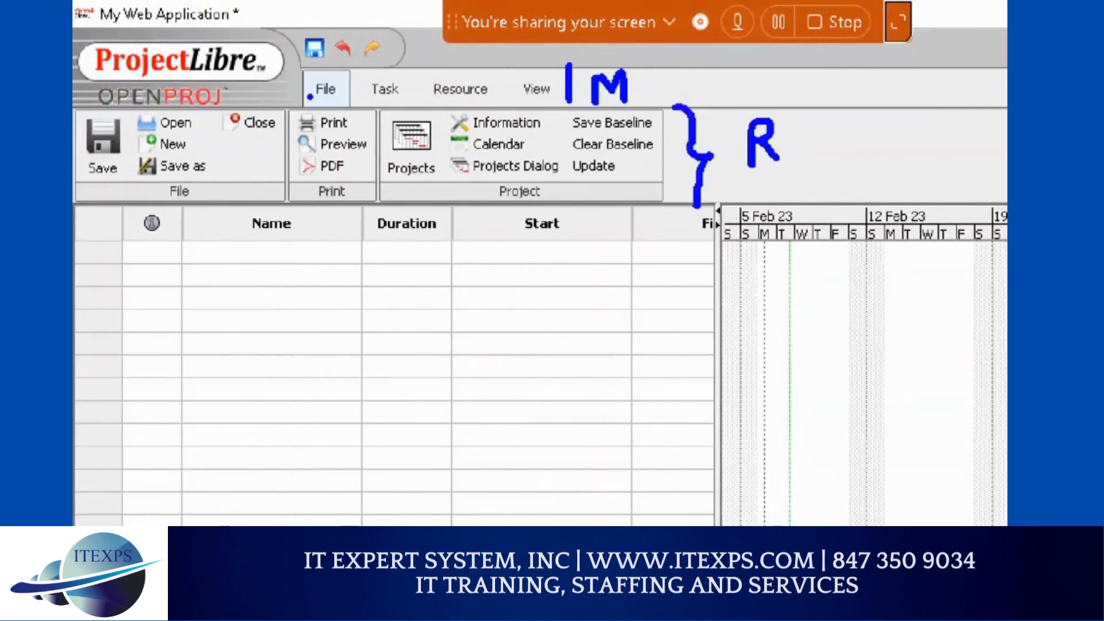
{"action": "mouse_move", "coordinate": [310, 97]}
{"action": "left_mouse_down"}
{"action": "mouse_move", "coordinate": [96, 105]}
{"action": "mouse_move", "coordinate": [253, 185]}
{"action": "mouse_move", "coordinate": [598, 187]}
{"action": "mouse_move", "coordinate": [212, 130]}
{"action": "left_mouse_up"}
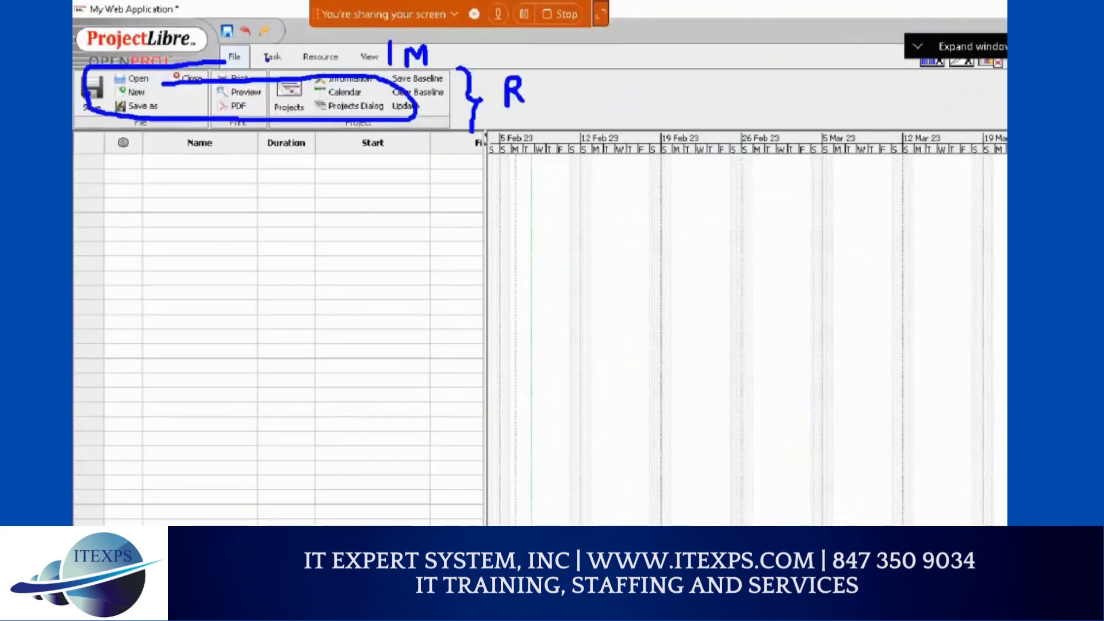
Step: Examine the Task, Resource and View command sets, and return to the File commands
{"action": "left_click", "coordinate": [383, 91]}
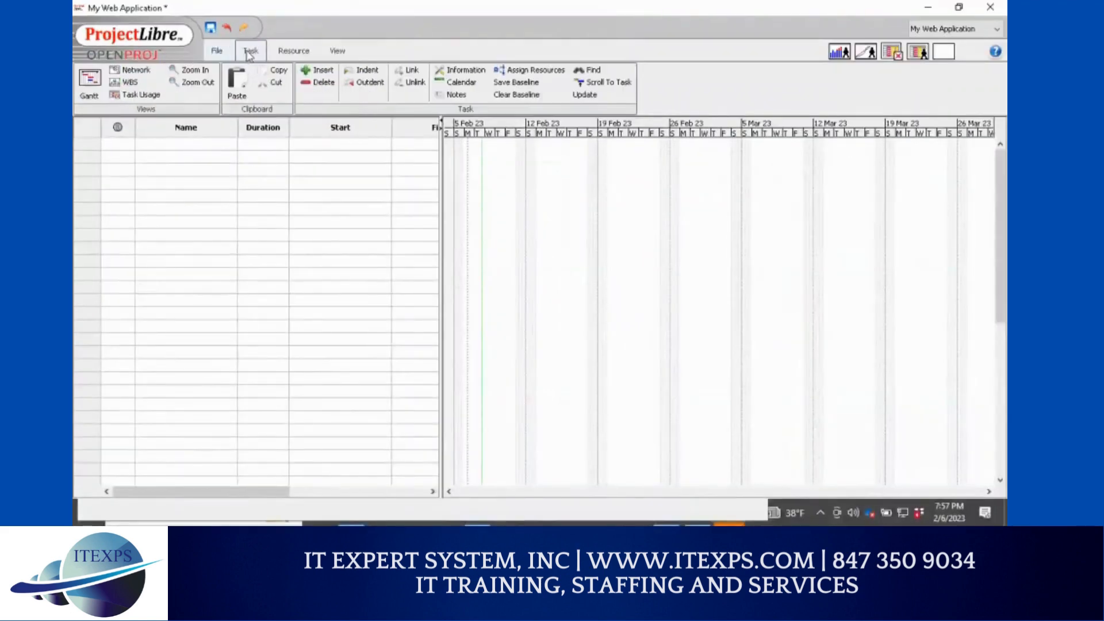
{"action": "left_click", "coordinate": [292, 52]}
{"action": "left_click", "coordinate": [337, 52]}
{"action": "left_click", "coordinate": [294, 51]}
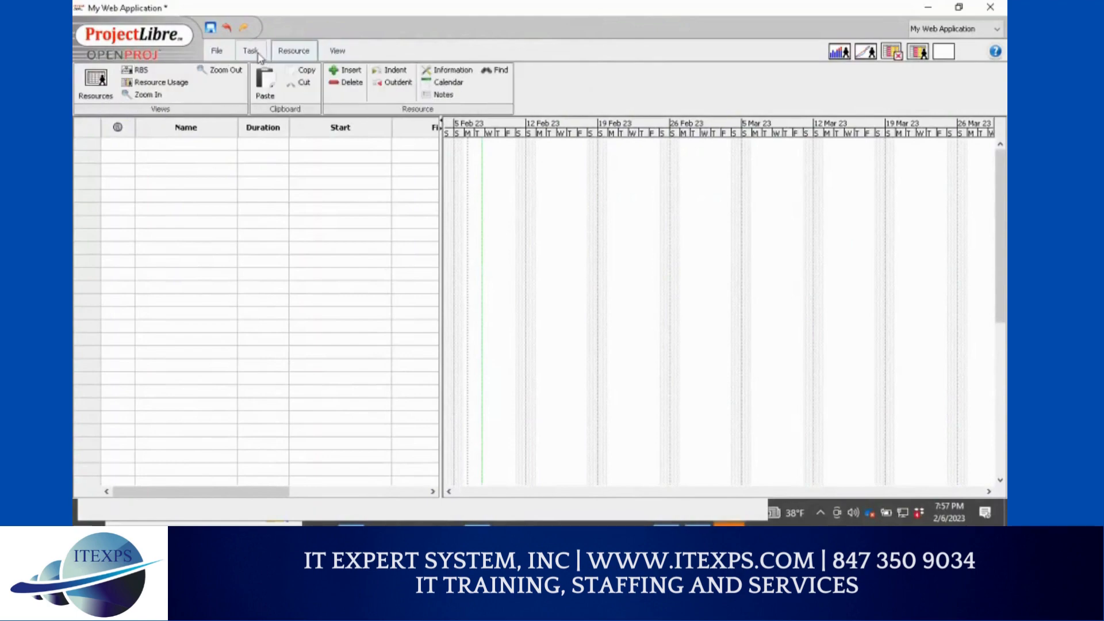
{"action": "left_click", "coordinate": [251, 51]}
{"action": "left_click", "coordinate": [217, 51]}
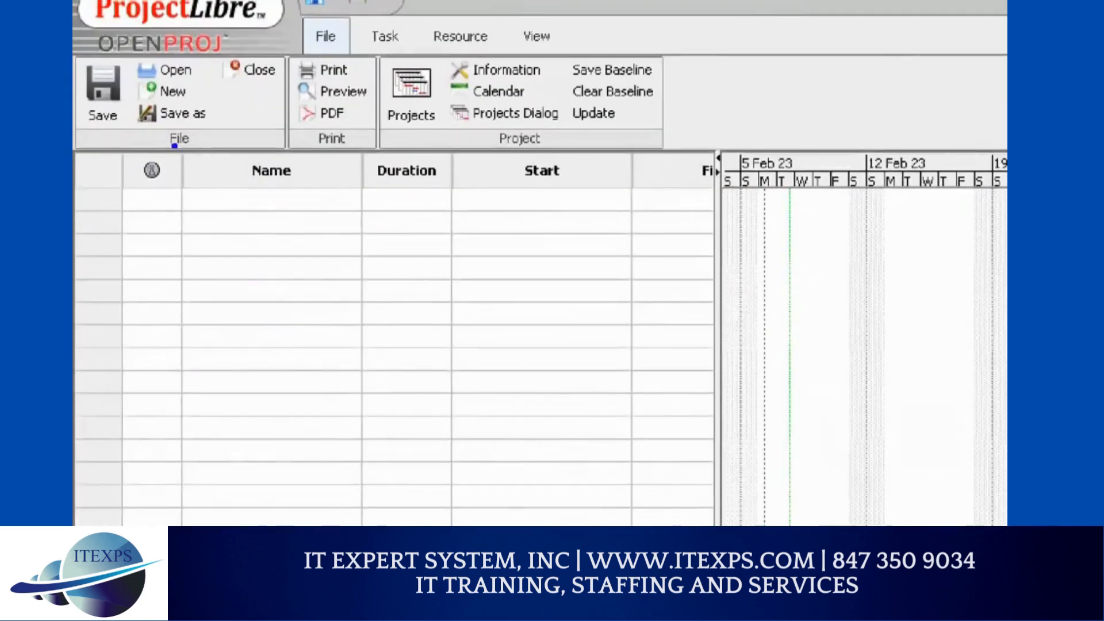
Step: Sketch a temporary blue brace along the Name column and three staggered bars on the Gantt timeline
{"action": "left_click_drag", "start_coordinate": [154, 135], "coordinate": [143, 238]}
{"action": "left_click_drag", "start_coordinate": [198, 364], "coordinate": [220, 524]}
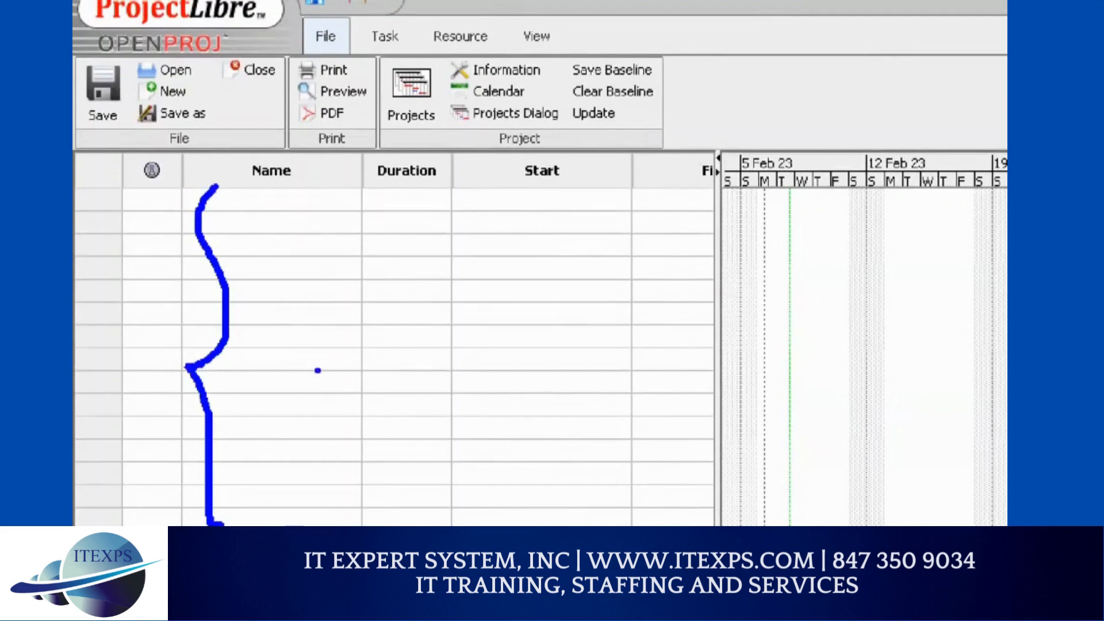
{"action": "left_click_drag", "start_coordinate": [781, 247], "coordinate": [882, 242]}
{"action": "left_click_drag", "start_coordinate": [878, 299], "coordinate": [941, 296]}
{"action": "left_click_drag", "start_coordinate": [949, 340], "coordinate": [1008, 340]}
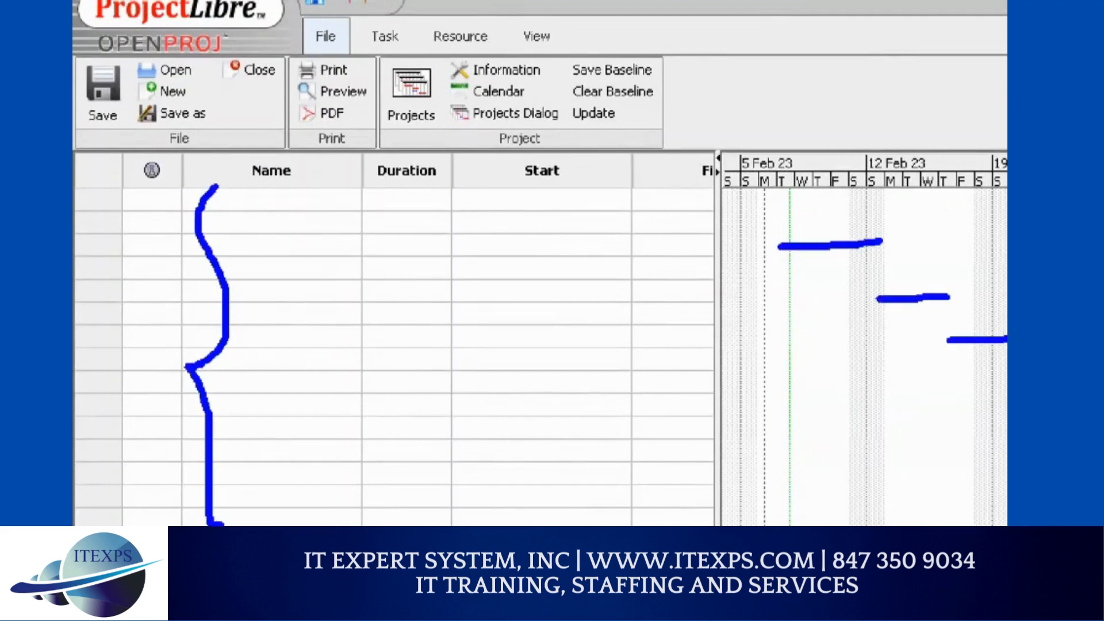
{"action": "mouse_move", "coordinate": [990, 400]}
{"action": "left_mouse_down"}
{"action": "mouse_move", "coordinate": [1006, 402]}
{"action": "mouse_move", "coordinate": [1000, 415]}
{"action": "left_mouse_up"}
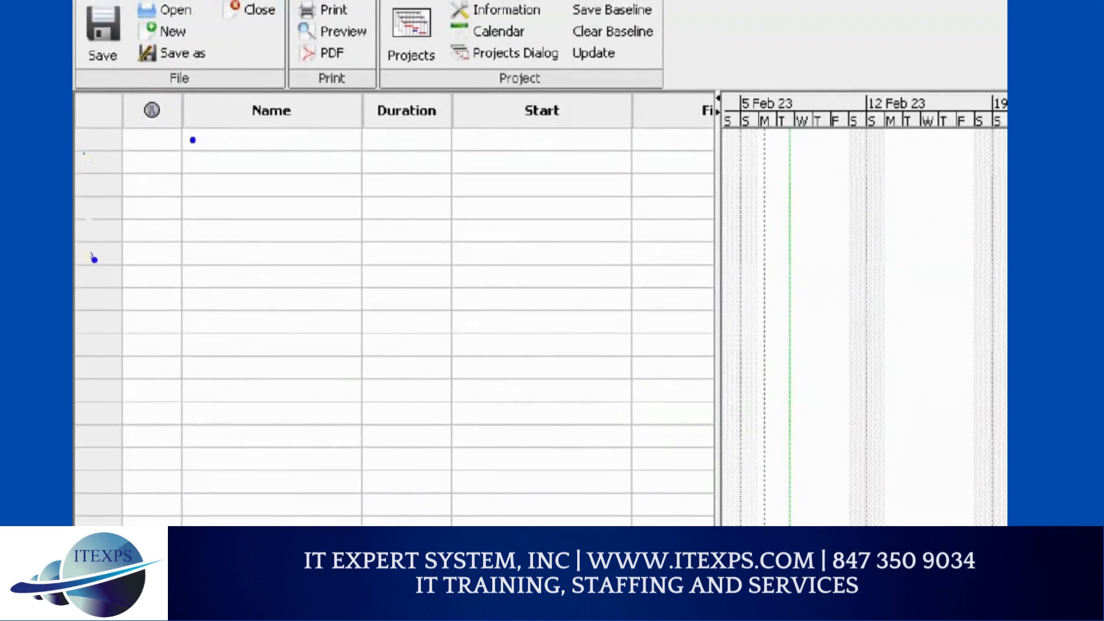
Step: Mark the Name header with "C" and the row headers with "R", draw an arrow to Start, and clear the annotations
{"action": "mouse_move", "coordinate": [279, 103]}
{"action": "left_mouse_down"}
{"action": "mouse_move", "coordinate": [259, 105]}
{"action": "mouse_move", "coordinate": [279, 123]}
{"action": "left_mouse_up"}
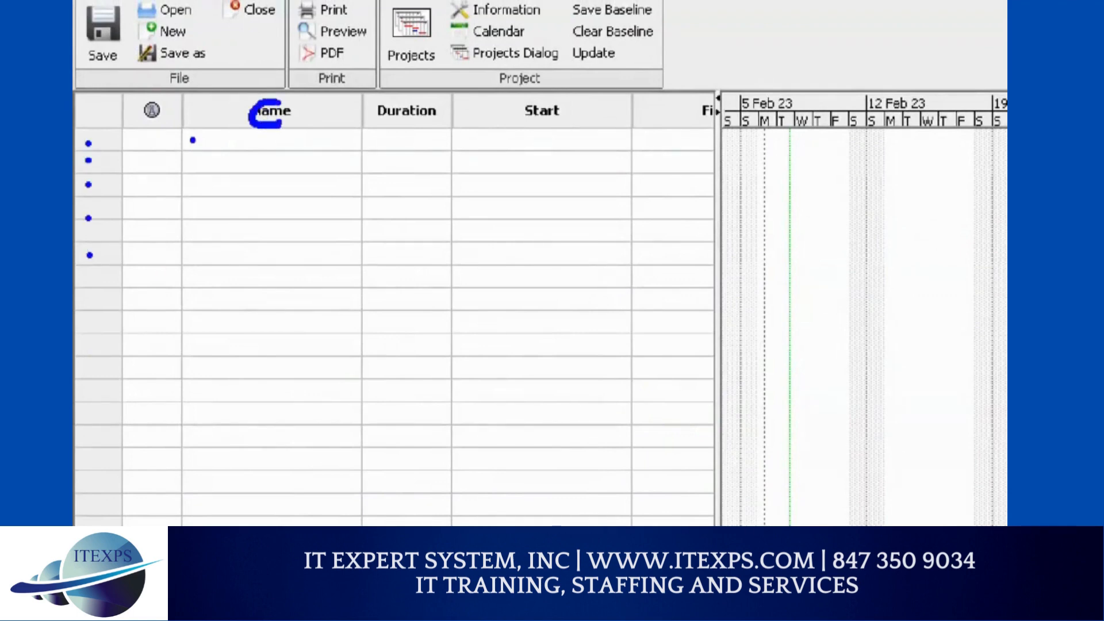
{"action": "mouse_move", "coordinate": [84, 167]}
{"action": "left_mouse_down"}
{"action": "mouse_move", "coordinate": [85, 218]}
{"action": "mouse_move", "coordinate": [123, 216]}
{"action": "left_mouse_up"}
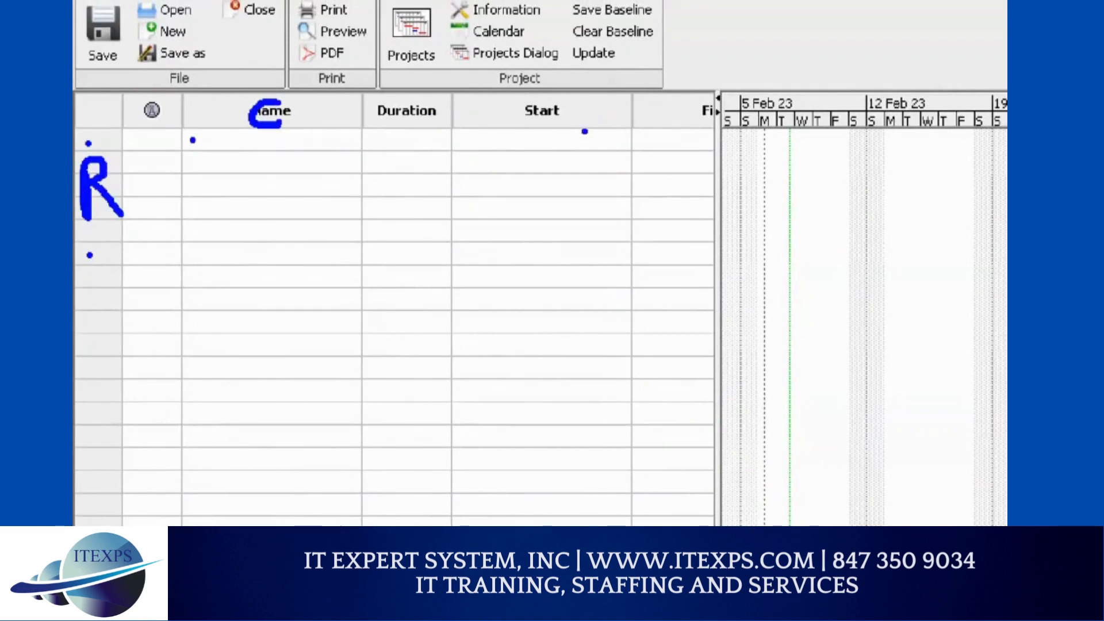
{"action": "mouse_move", "coordinate": [578, 180]}
{"action": "left_mouse_down"}
{"action": "mouse_move", "coordinate": [578, 118]}
{"action": "mouse_move", "coordinate": [563, 144]}
{"action": "mouse_move", "coordinate": [587, 128]}
{"action": "left_mouse_up"}
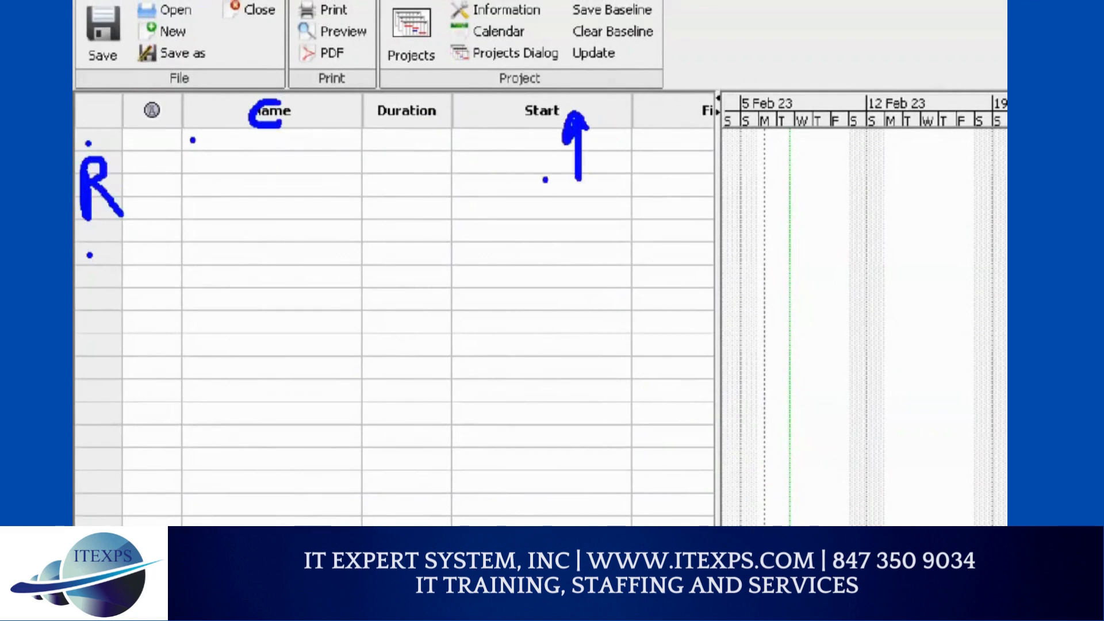
{"action": "key", "text": "Escape"}
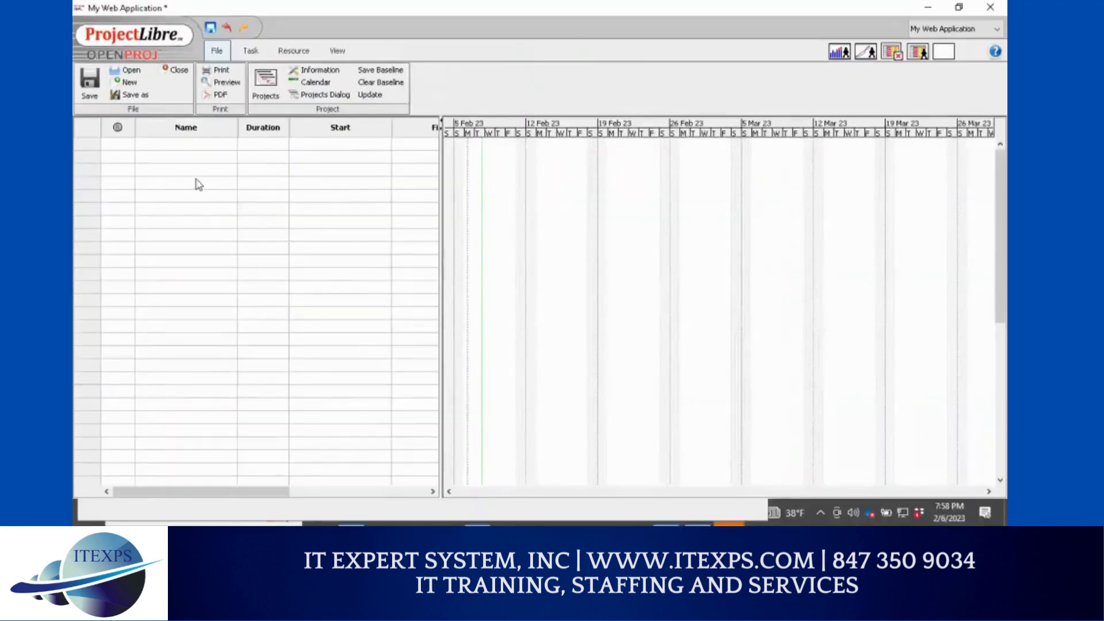
Step: Sketch a temporary blue task hierarchy in the Name column: one long line, an indented line and three short sub-lines
{"action": "key", "text": "ctrl+1"}
{"action": "left_click", "coordinate": [202, 167]}
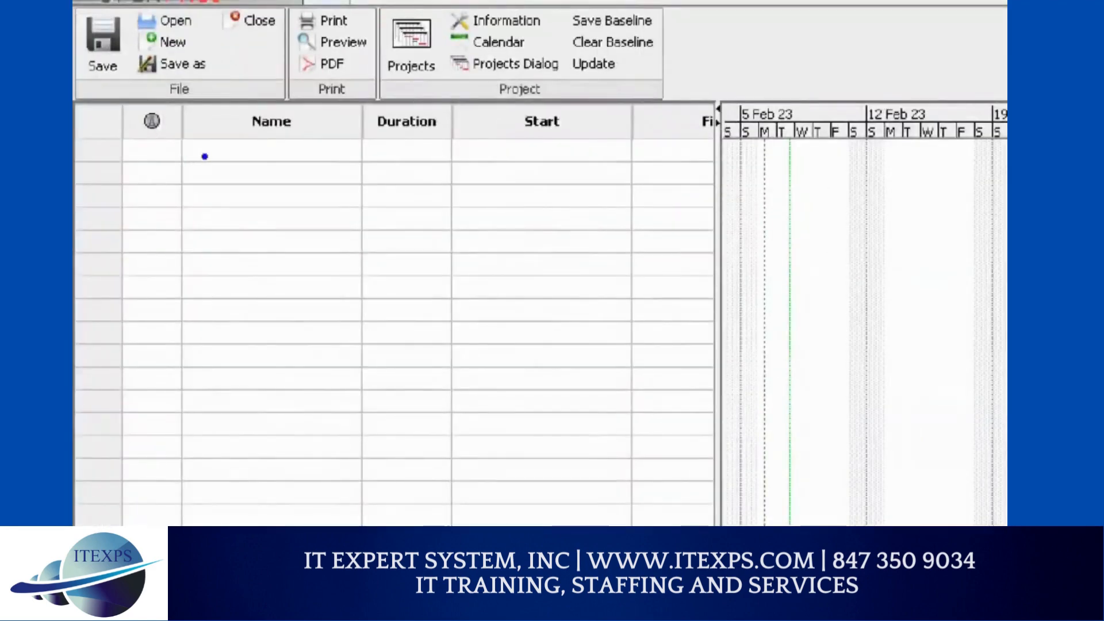
{"action": "left_click_drag", "start_coordinate": [185, 148], "coordinate": [359, 146]}
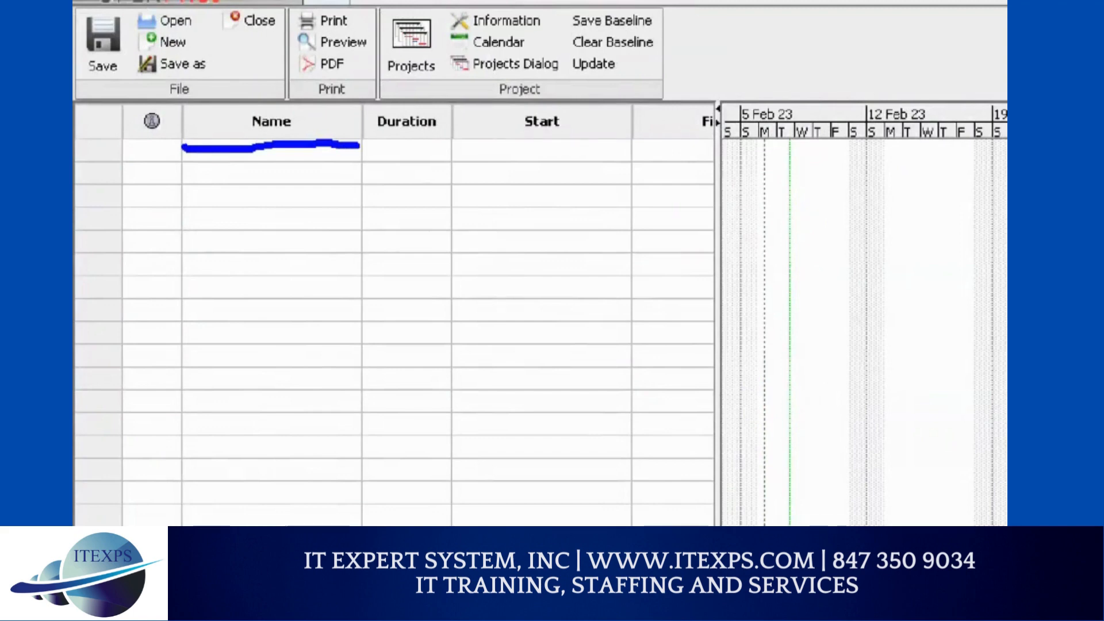
{"action": "left_click_drag", "start_coordinate": [220, 177], "coordinate": [339, 178]}
{"action": "mouse_move", "coordinate": [267, 200]}
{"action": "left_mouse_down"}
{"action": "mouse_move", "coordinate": [299, 197]}
{"action": "mouse_move", "coordinate": [283, 252]}
{"action": "mouse_move", "coordinate": [295, 252]}
{"action": "left_mouse_up"}
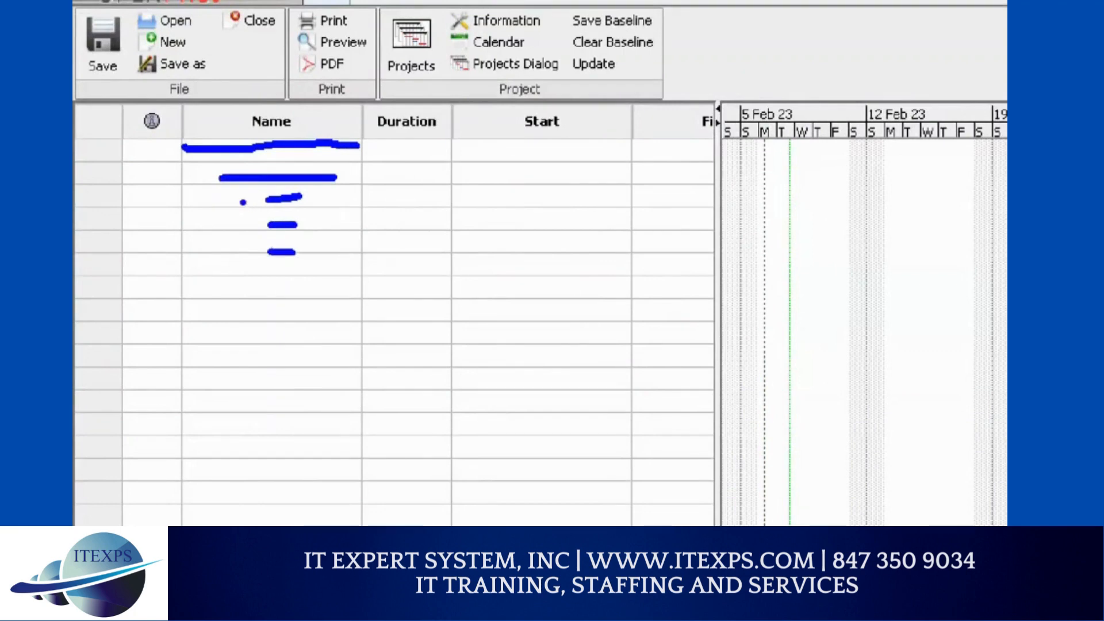
Step: Mark the three indent levels with red vertical lines, and brace the sub-lines with an arrow back to their parent
{"action": "key", "text": "r"}
{"action": "left_click_drag", "start_coordinate": [179, 151], "coordinate": [165, 314]}
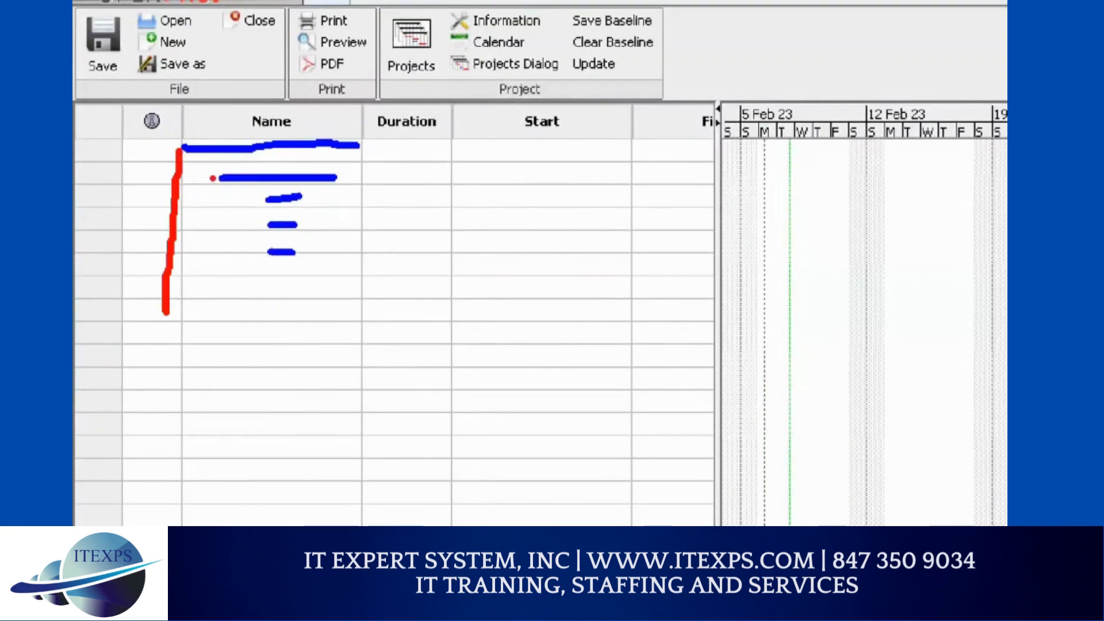
{"action": "left_click_drag", "start_coordinate": [213, 179], "coordinate": [211, 311]}
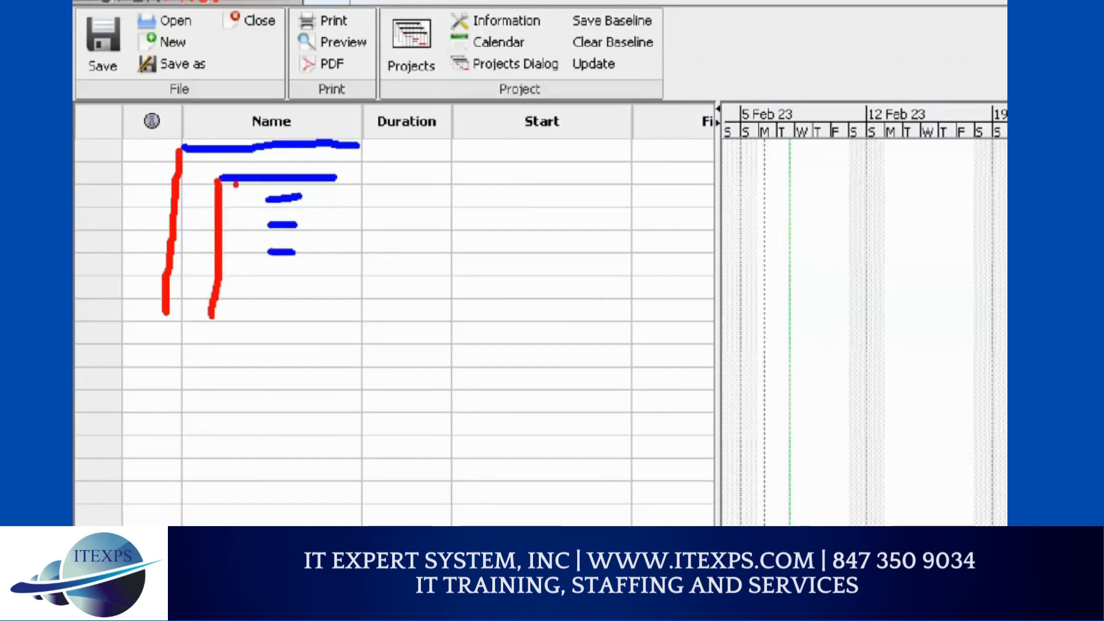
{"action": "left_click_drag", "start_coordinate": [269, 200], "coordinate": [266, 273]}
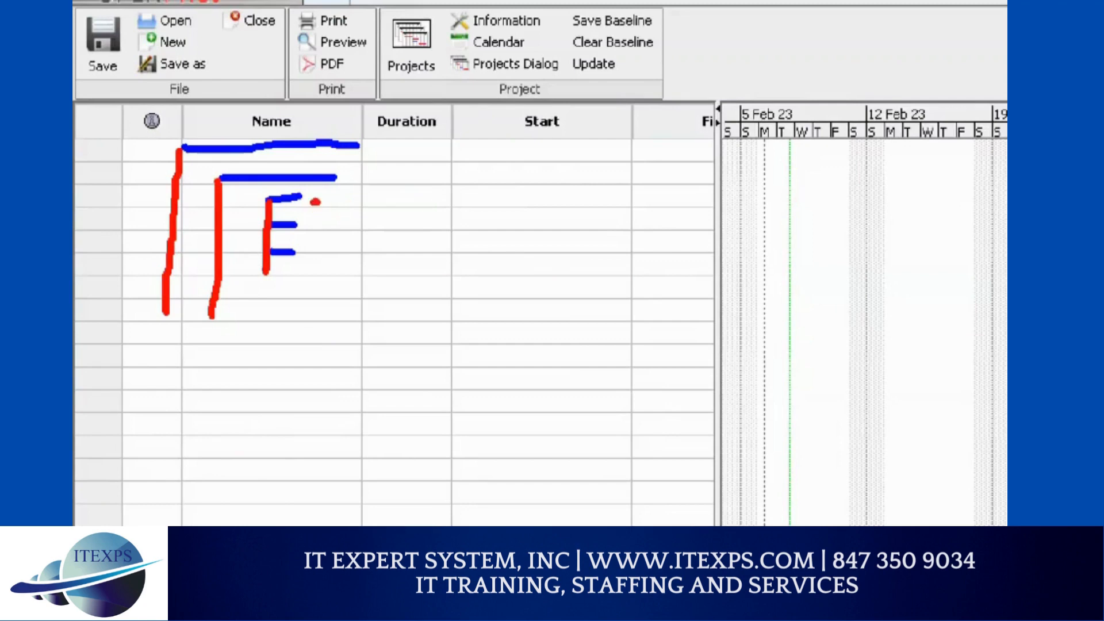
{"action": "mouse_move", "coordinate": [316, 200]}
{"action": "left_mouse_down"}
{"action": "mouse_move", "coordinate": [325, 268]}
{"action": "mouse_move", "coordinate": [315, 269]}
{"action": "left_mouse_up"}
{"action": "left_click_drag", "start_coordinate": [333, 240], "coordinate": [335, 182]}
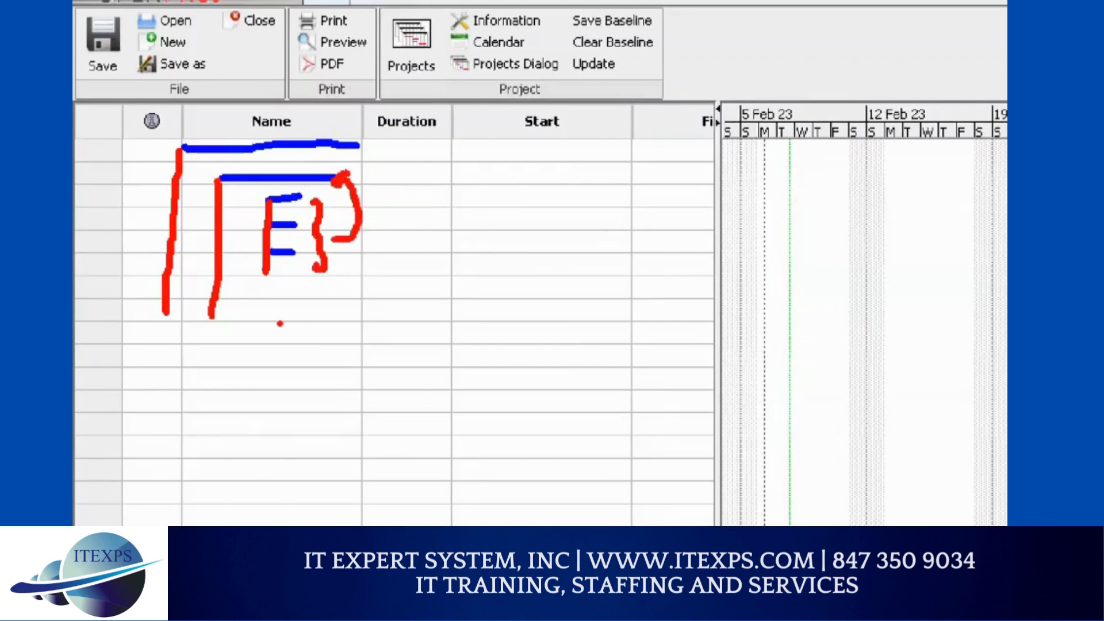
Step: Sketch a second blue parent line with three sub-lines, bracket the whole hierarchy, circle beside both parents, and clear all annotations
{"action": "key", "text": "b"}
{"action": "left_click_drag", "start_coordinate": [222, 350], "coordinate": [314, 344]}
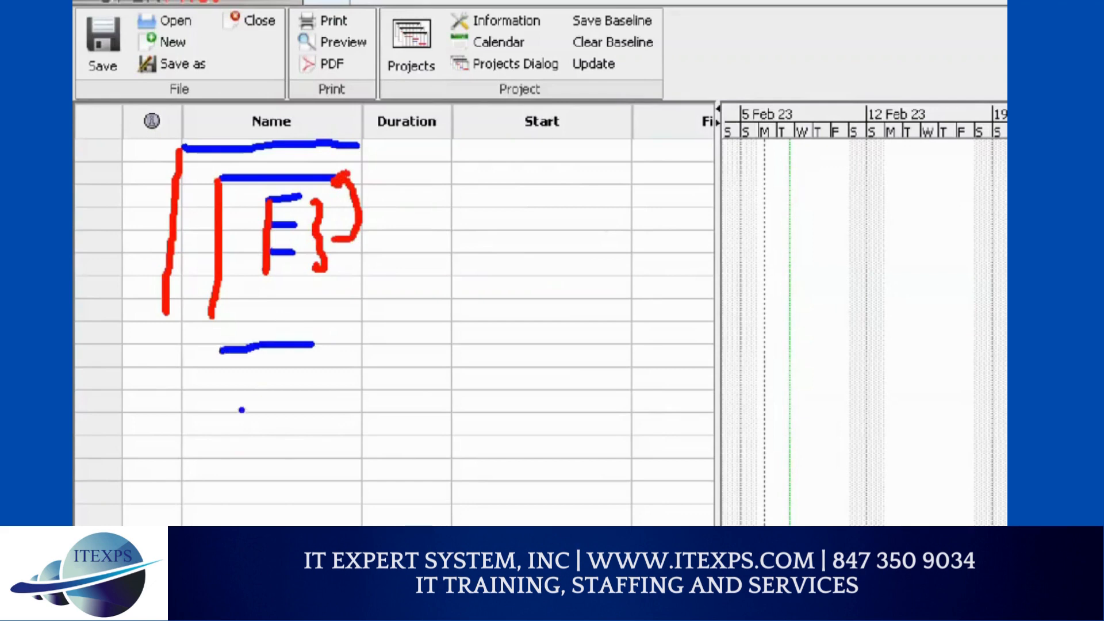
{"action": "mouse_move", "coordinate": [240, 374]}
{"action": "left_mouse_down"}
{"action": "mouse_move", "coordinate": [278, 375]}
{"action": "mouse_move", "coordinate": [277, 390]}
{"action": "left_mouse_up"}
{"action": "left_click_drag", "start_coordinate": [253, 406], "coordinate": [277, 406]}
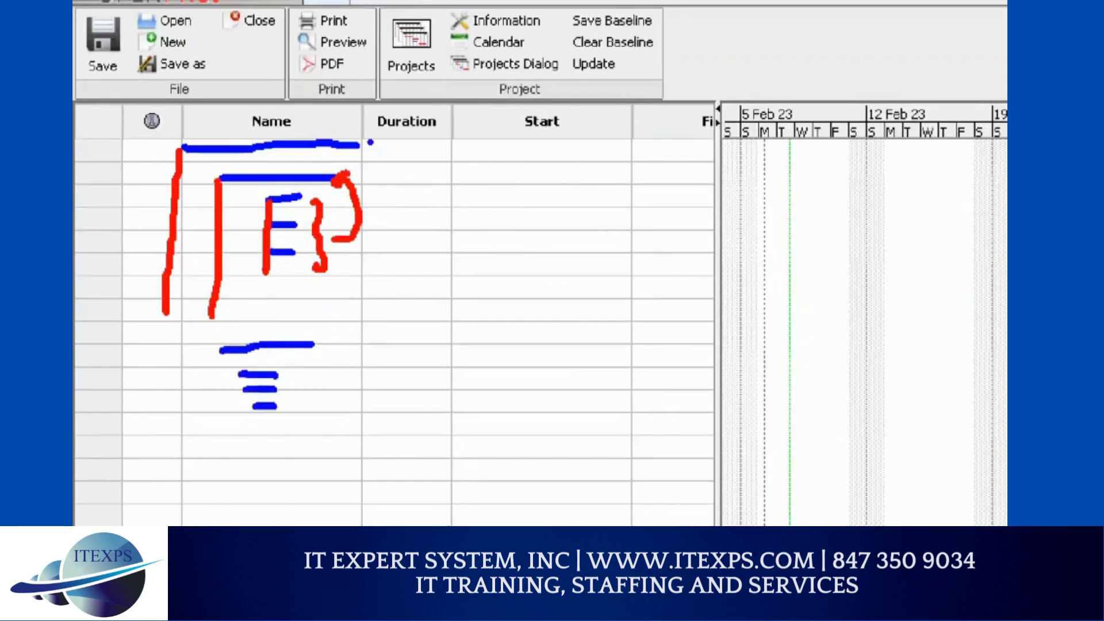
{"action": "mouse_move", "coordinate": [369, 140]}
{"action": "left_mouse_down"}
{"action": "mouse_move", "coordinate": [405, 243]}
{"action": "mouse_move", "coordinate": [389, 391]}
{"action": "mouse_move", "coordinate": [369, 383]}
{"action": "left_mouse_up"}
{"action": "left_click_drag", "start_coordinate": [363, 169], "coordinate": [366, 180]}
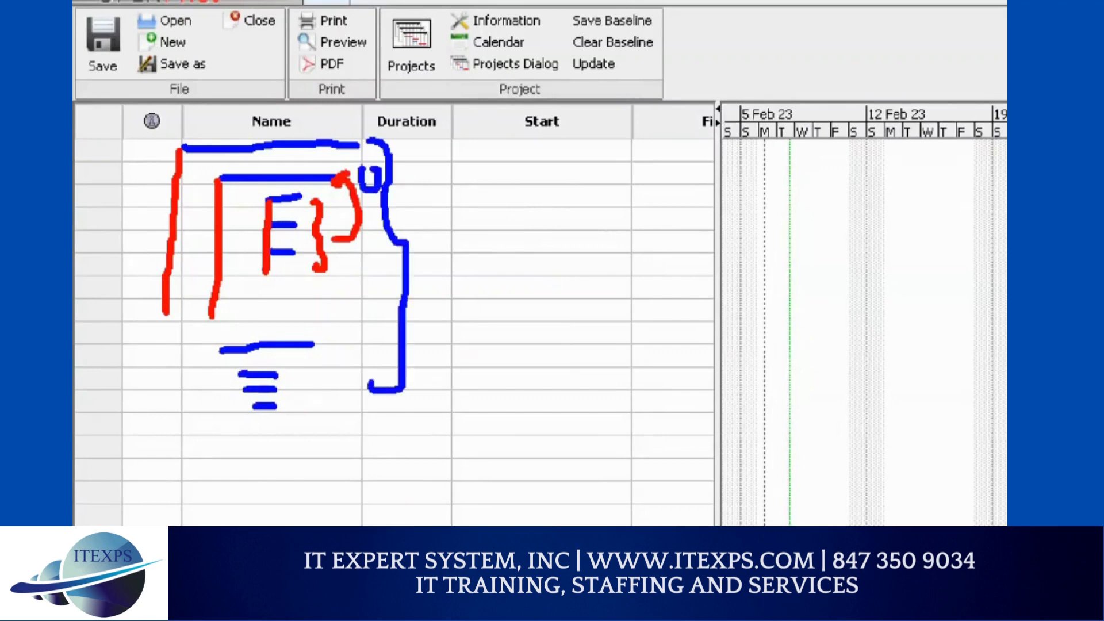
{"action": "left_click_drag", "start_coordinate": [365, 325], "coordinate": [368, 325]}
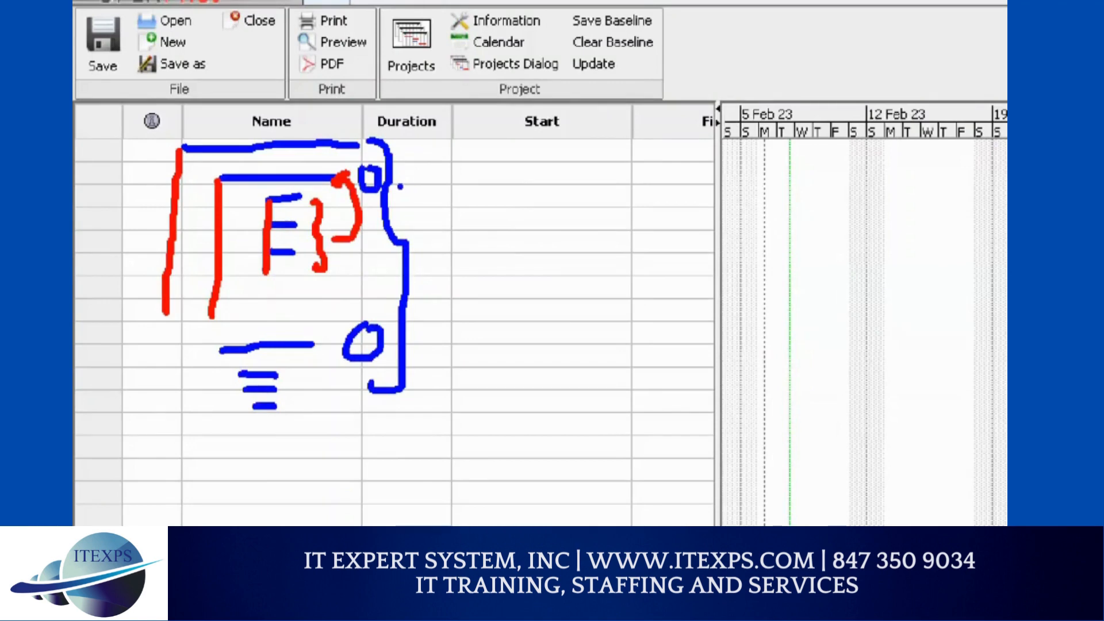
{"action": "key", "text": "Escape"}
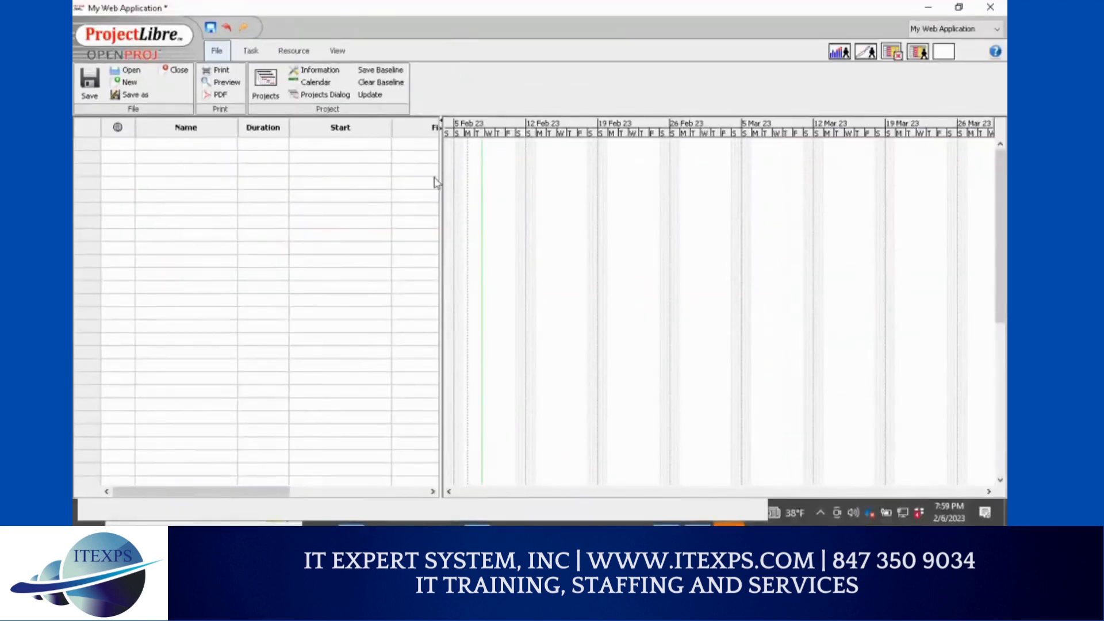
Step: Widen the task table to show the full Finish column and enter "Project Life cycle" as the first task
{"action": "left_click_drag", "start_coordinate": [444, 183], "coordinate": [470, 179]}
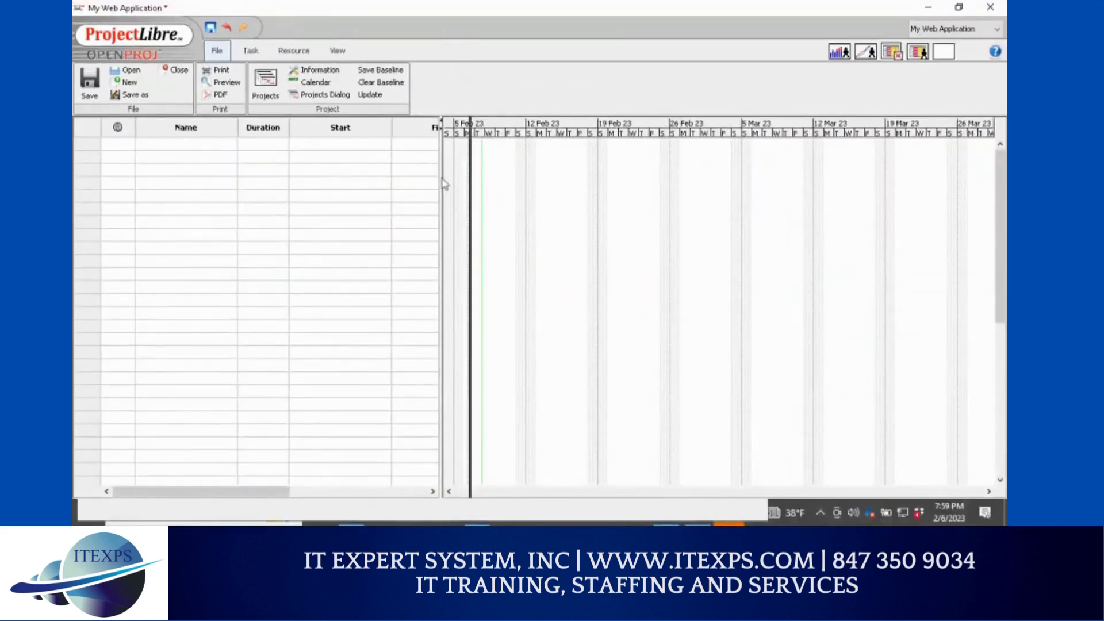
{"action": "left_click", "coordinate": [186, 144]}
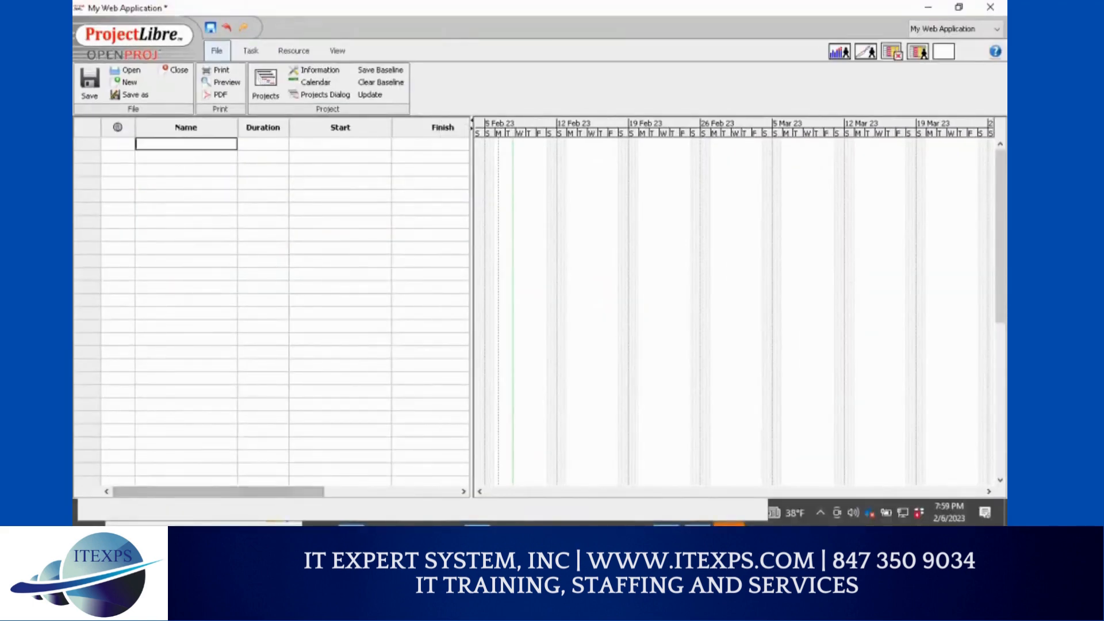
{"action": "type", "text": "Project"}
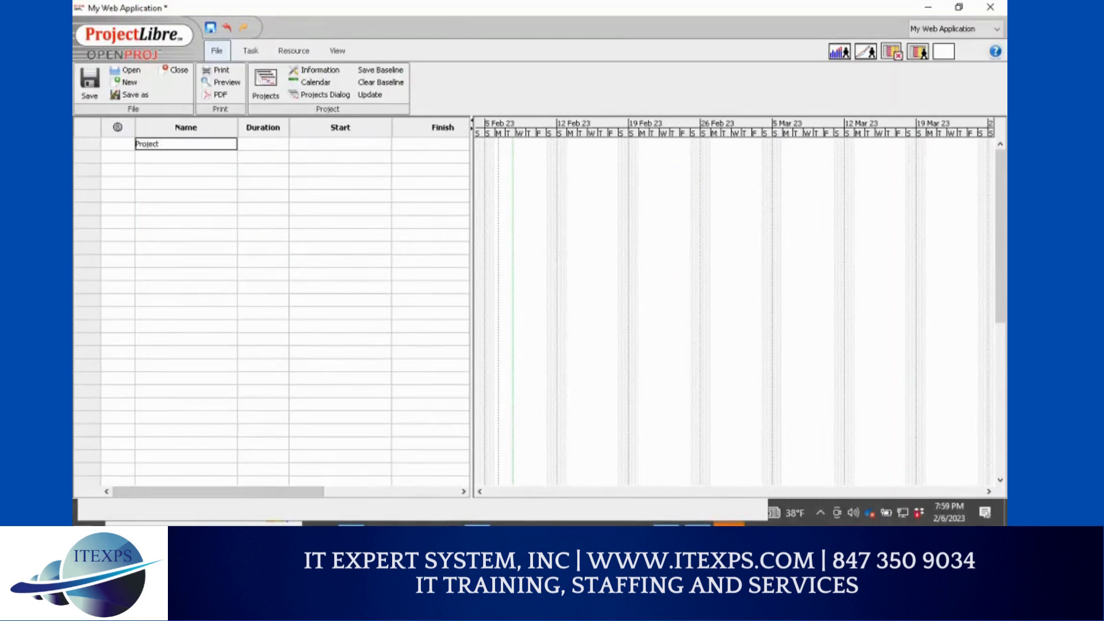
{"action": "type", "text": " Life cycle"}
{"action": "key", "text": "Return"}
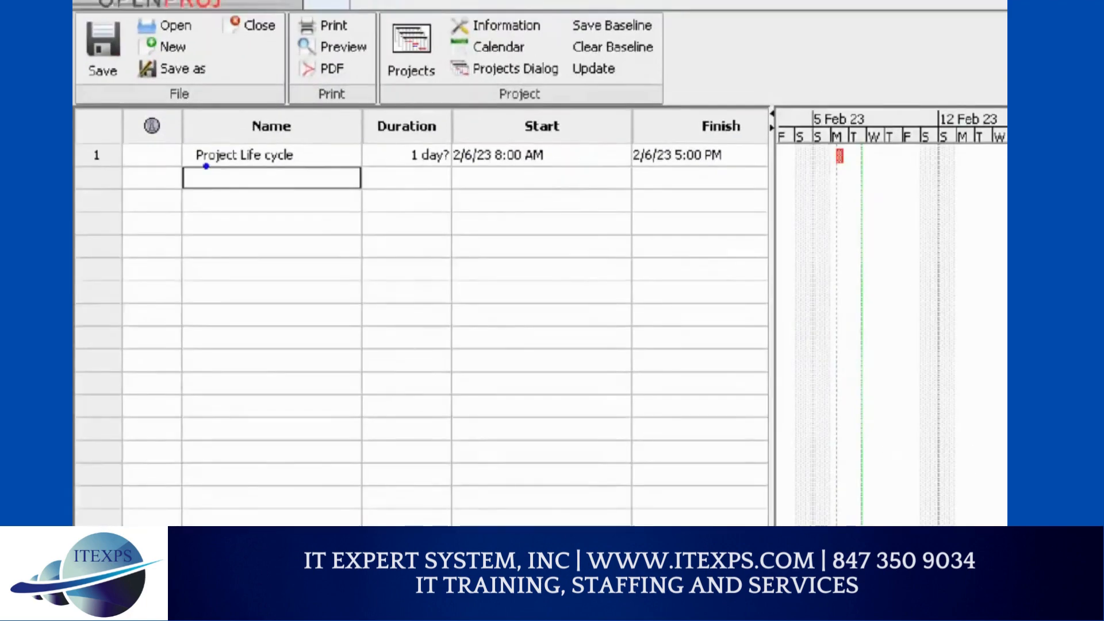
Step: Add the tasks "Planning" and "Design" below Project Life cycle
{"action": "left_click_drag", "start_coordinate": [147, 150], "coordinate": [214, 150]}
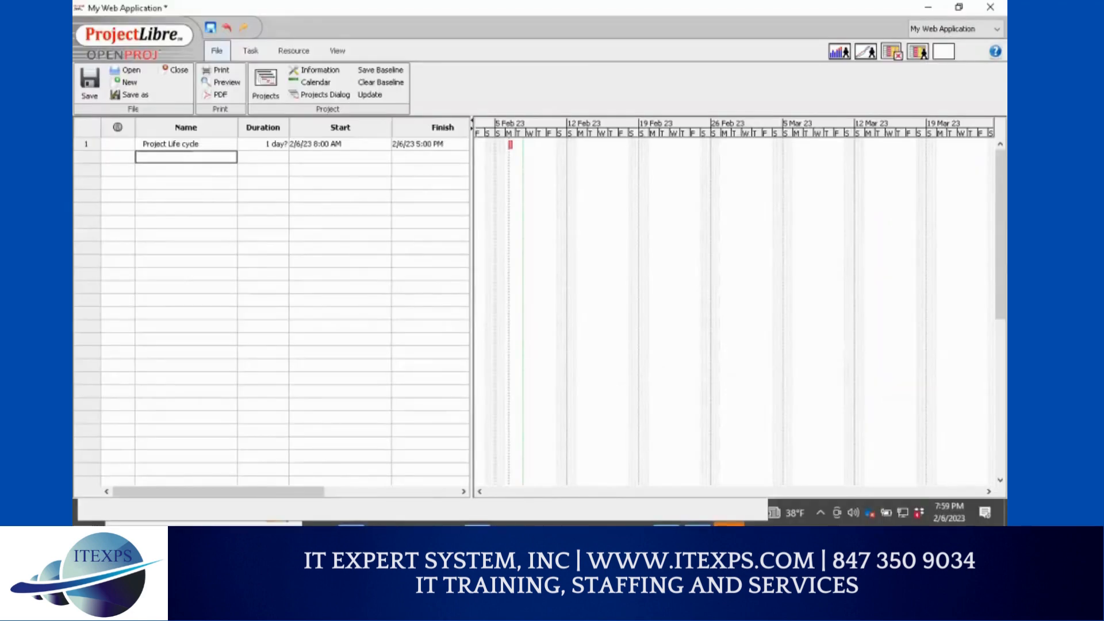
{"action": "type", "text": "lanning"}
{"action": "key", "text": "Return"}
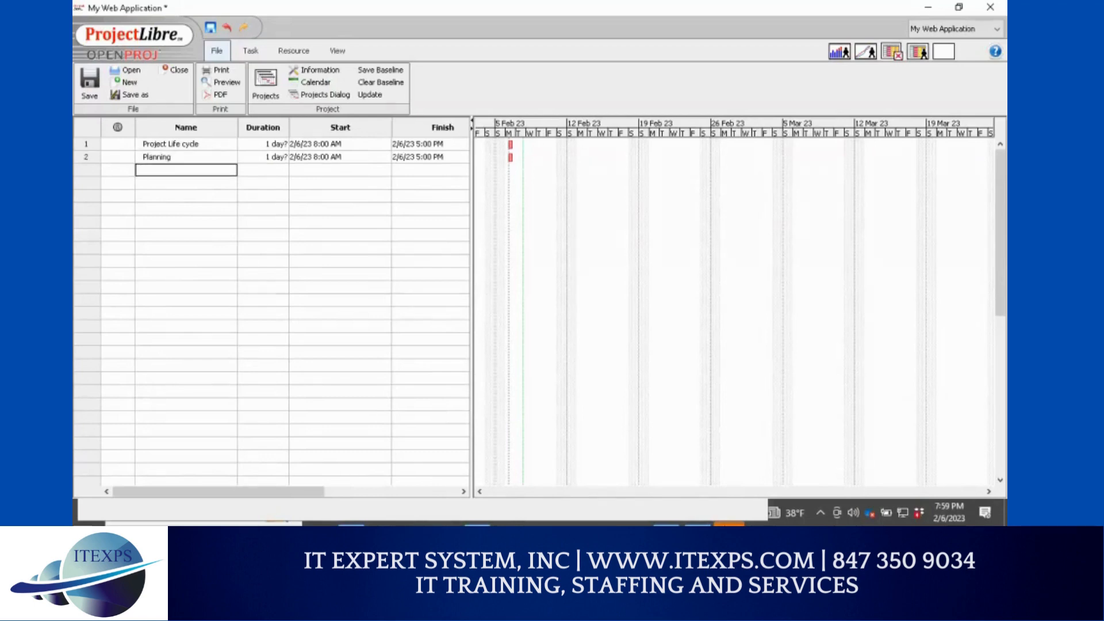
{"action": "type", "text": "Design"}
{"action": "key", "text": "Return"}
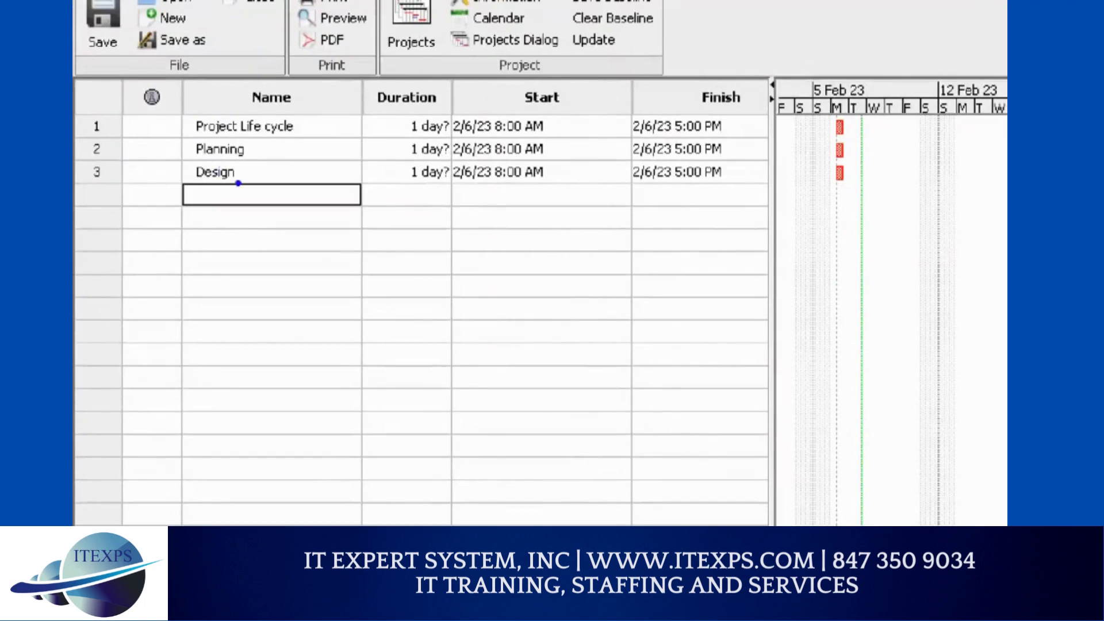
Step: Mark the aligned task names with temporary blue vertical lines, and draw a mark at the Task command set
{"action": "left_click_drag", "start_coordinate": [195, 141], "coordinate": [195, 184]}
{"action": "left_click", "coordinate": [199, 195]}
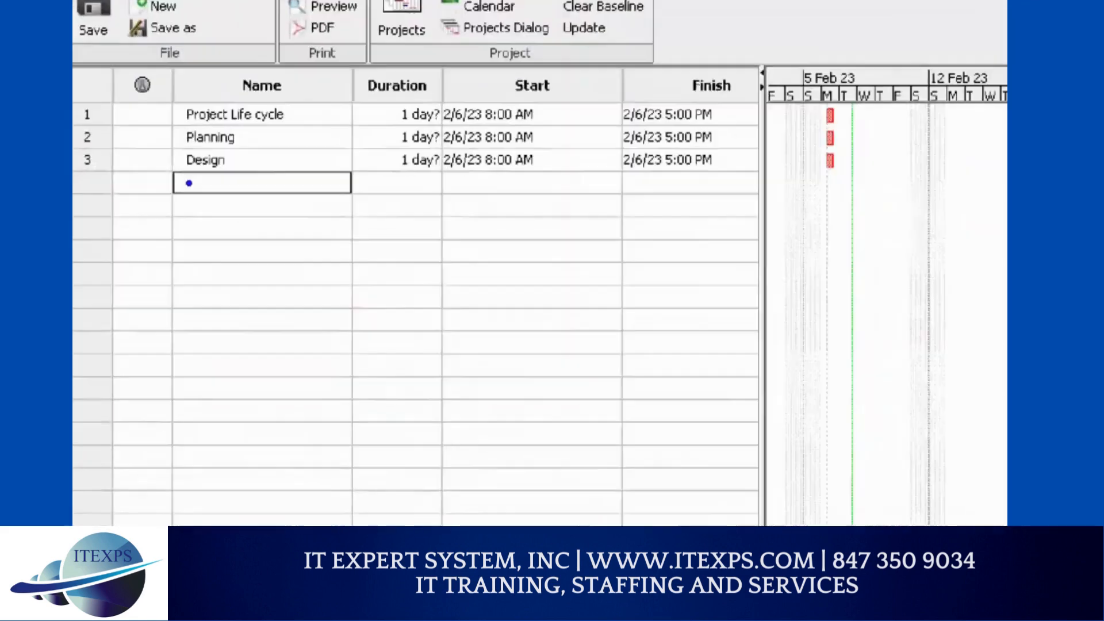
{"action": "left_click_drag", "start_coordinate": [194, 110], "coordinate": [184, 189]}
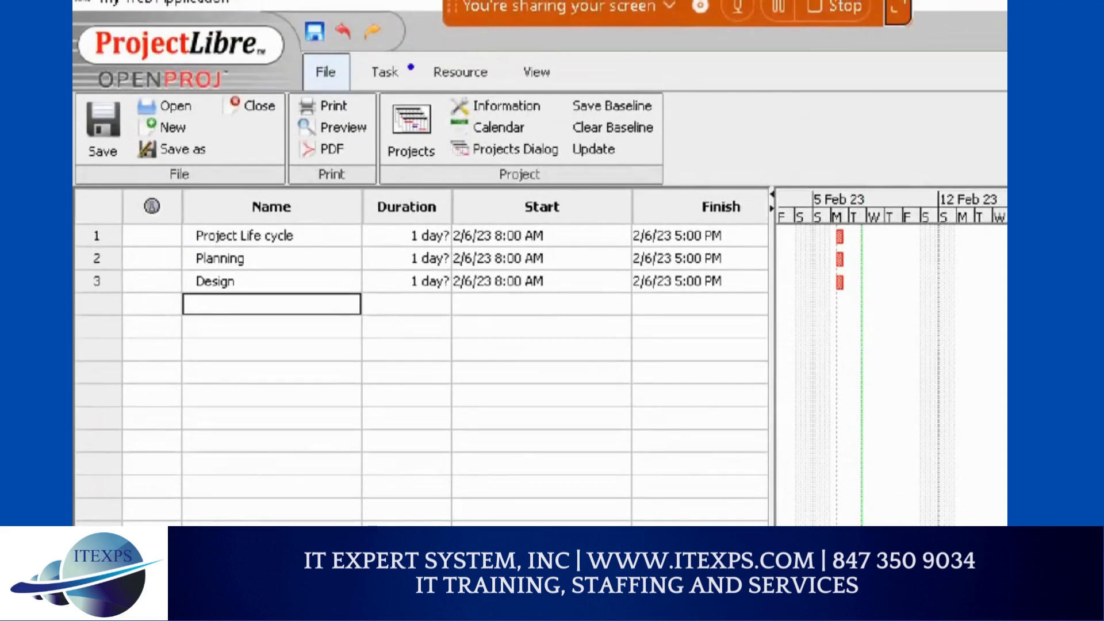
{"action": "mouse_move", "coordinate": [408, 62]}
{"action": "left_mouse_down"}
{"action": "mouse_move", "coordinate": [381, 49]}
{"action": "mouse_move", "coordinate": [365, 81]}
{"action": "mouse_move", "coordinate": [401, 73]}
{"action": "left_mouse_up"}
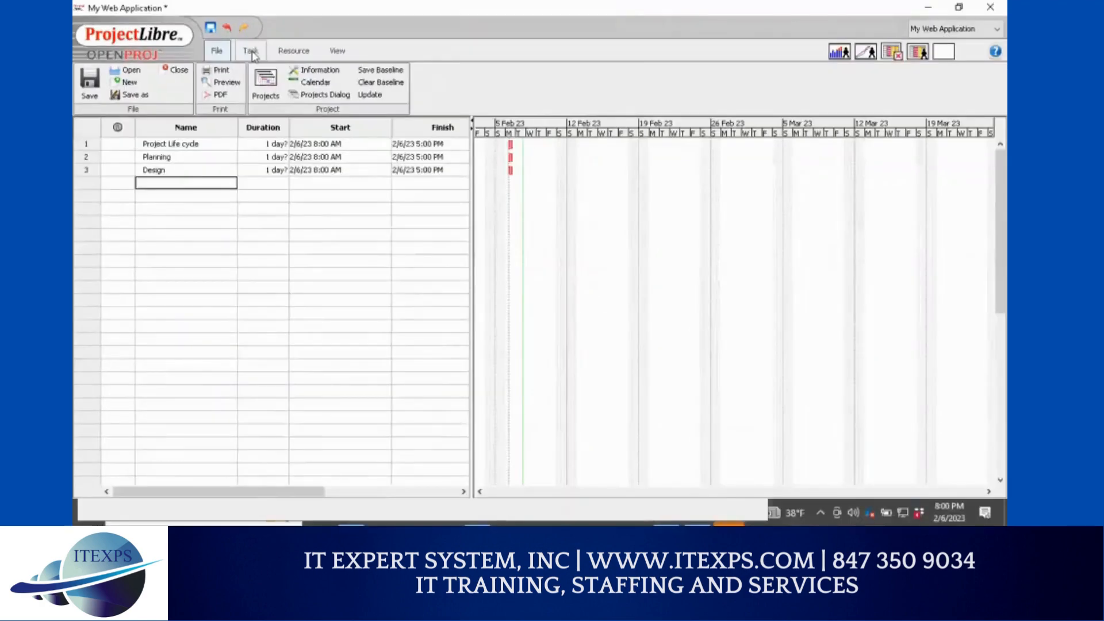
Step: Indent the Planning and Design tasks under Project Life cycle
{"action": "left_click", "coordinate": [382, 72]}
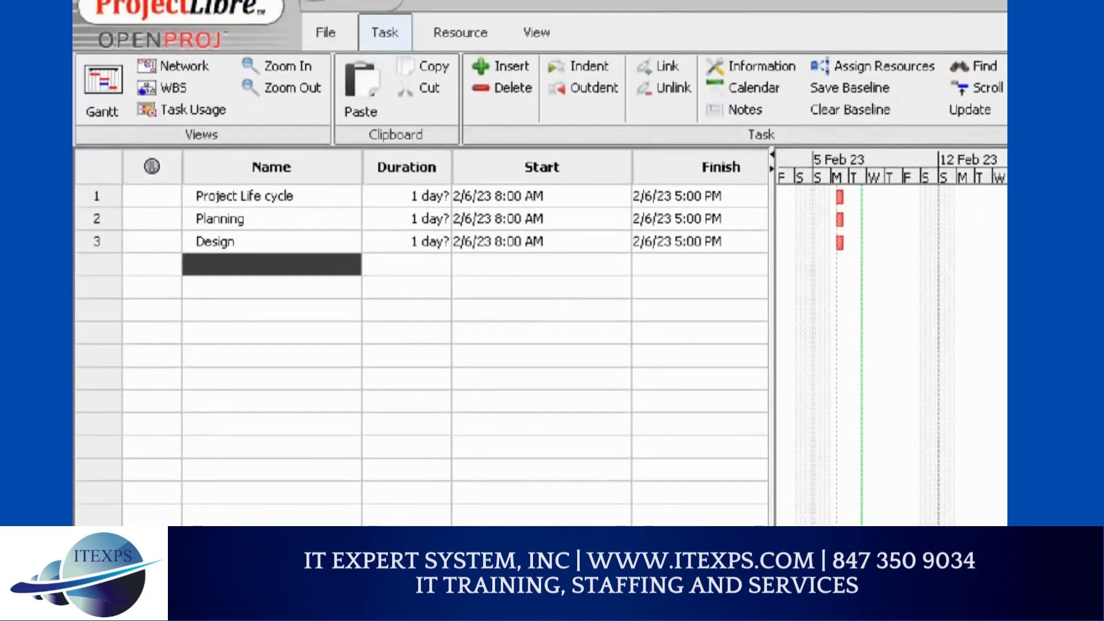
{"action": "mouse_move", "coordinate": [88, 214]}
{"action": "left_mouse_down"}
{"action": "mouse_move", "coordinate": [91, 246]}
{"action": "mouse_move", "coordinate": [256, 252]}
{"action": "mouse_move", "coordinate": [230, 210]}
{"action": "mouse_move", "coordinate": [101, 212]}
{"action": "left_mouse_up"}
{"action": "key", "text": "Escape"}
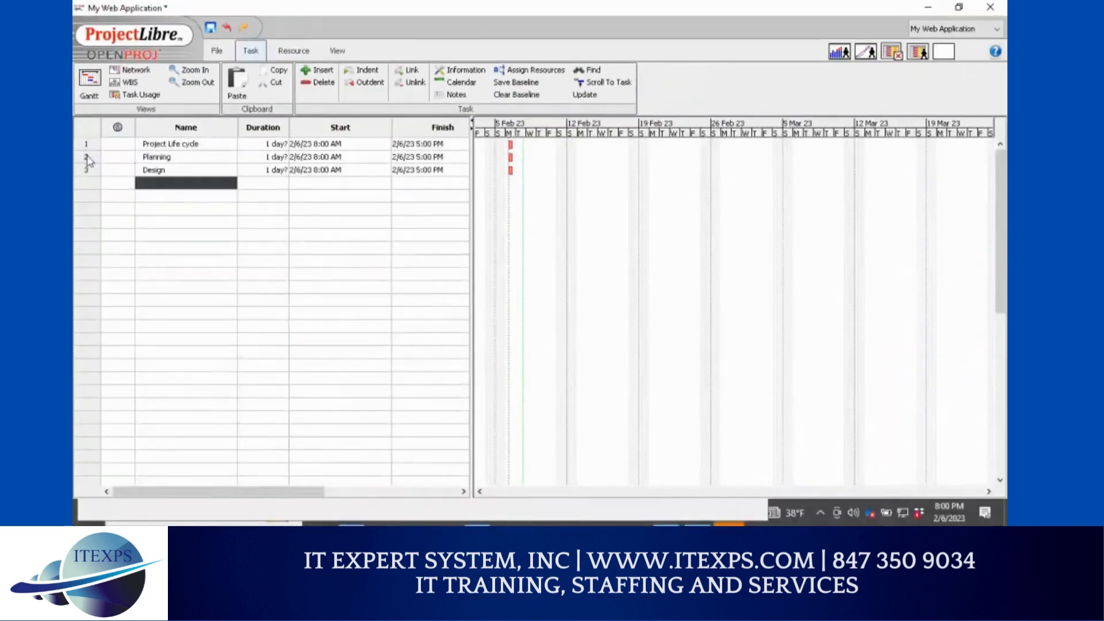
{"action": "left_click", "coordinate": [88, 158]}
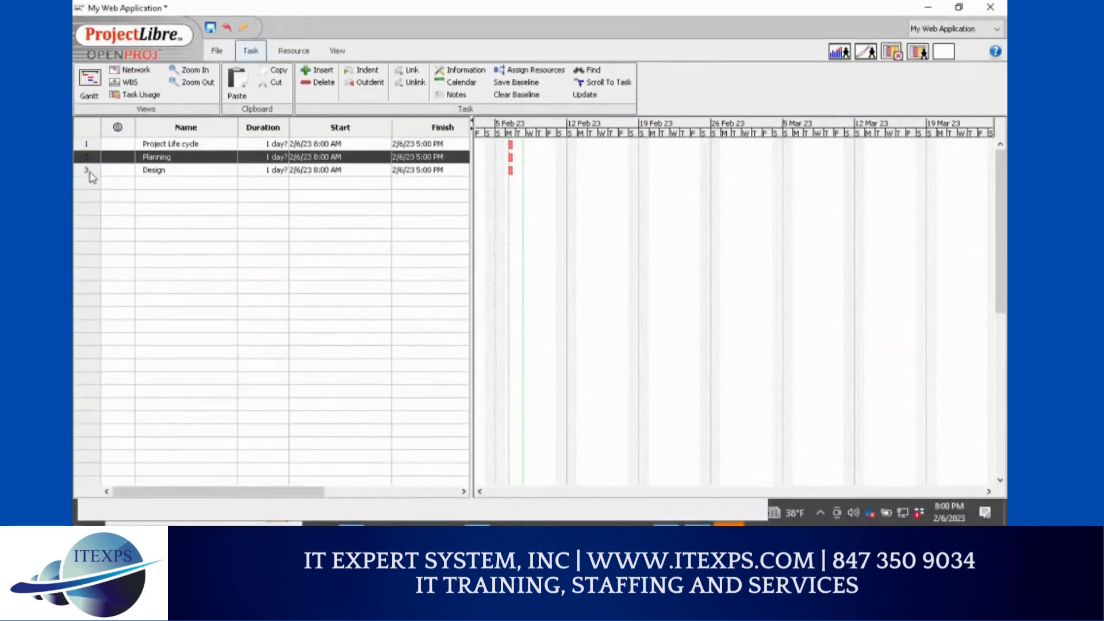
{"action": "left_click", "coordinate": [88, 170], "text": "shift"}
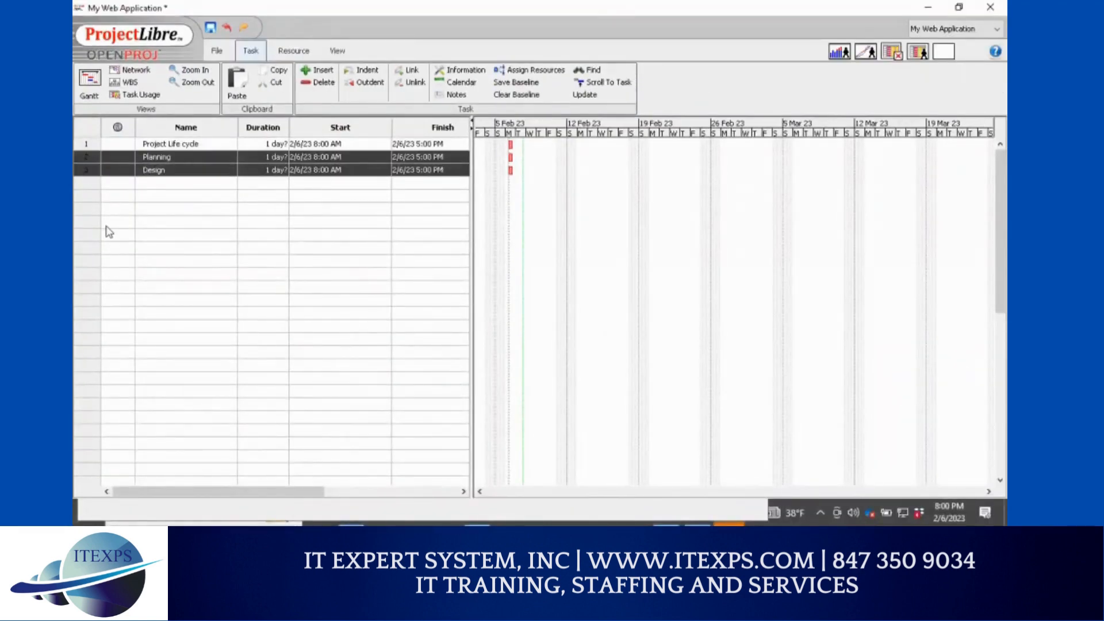
{"action": "left_click", "coordinate": [115, 209]}
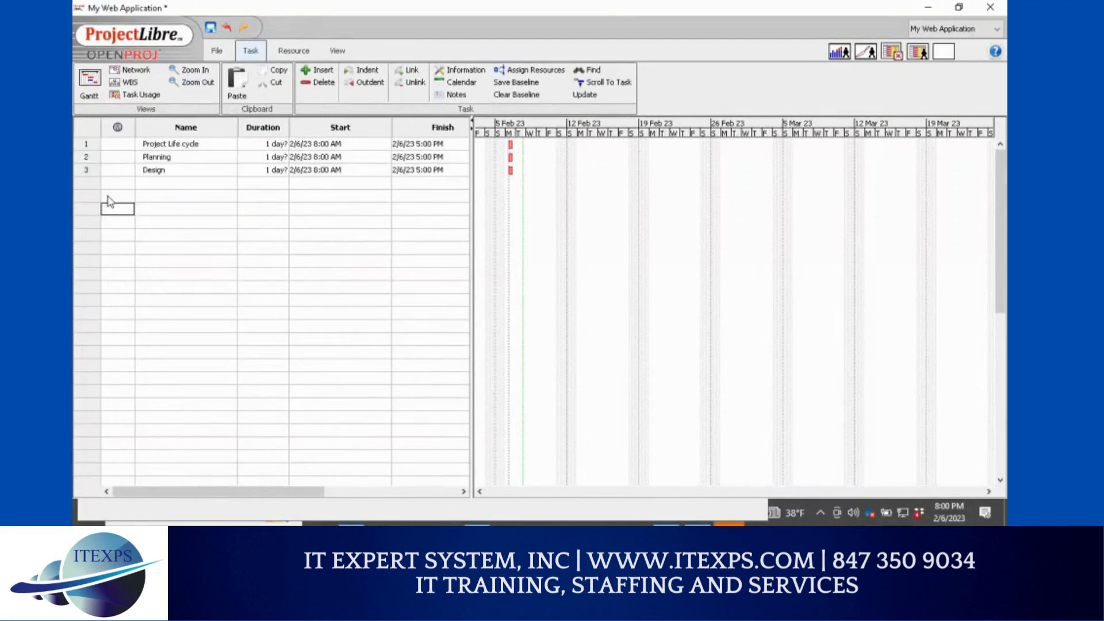
{"action": "left_click", "coordinate": [91, 161]}
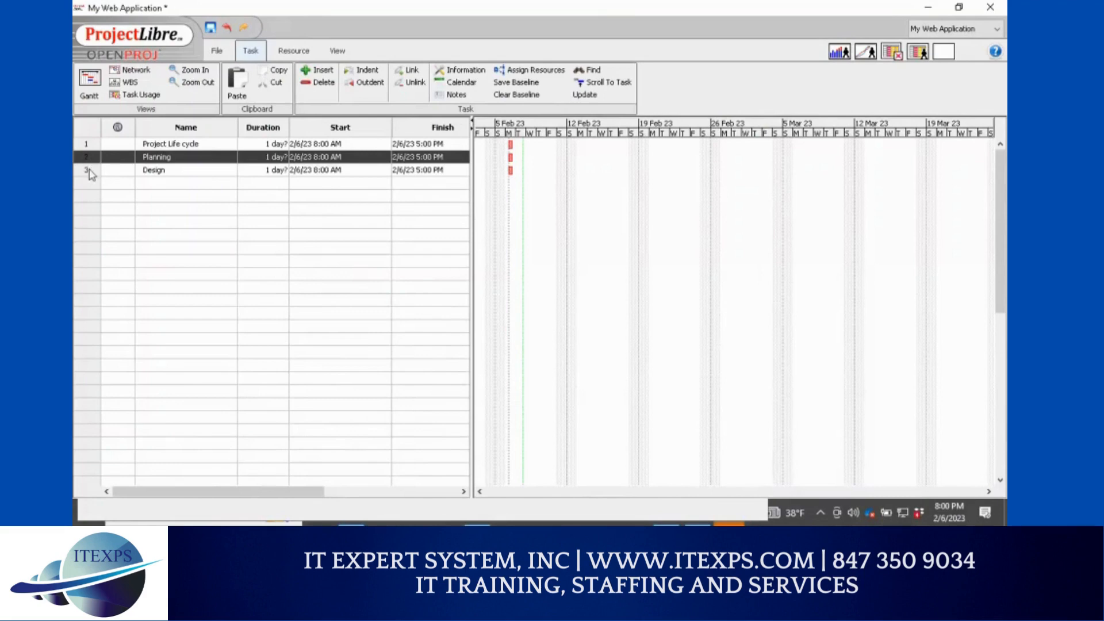
{"action": "left_click", "coordinate": [86, 172], "text": "shift"}
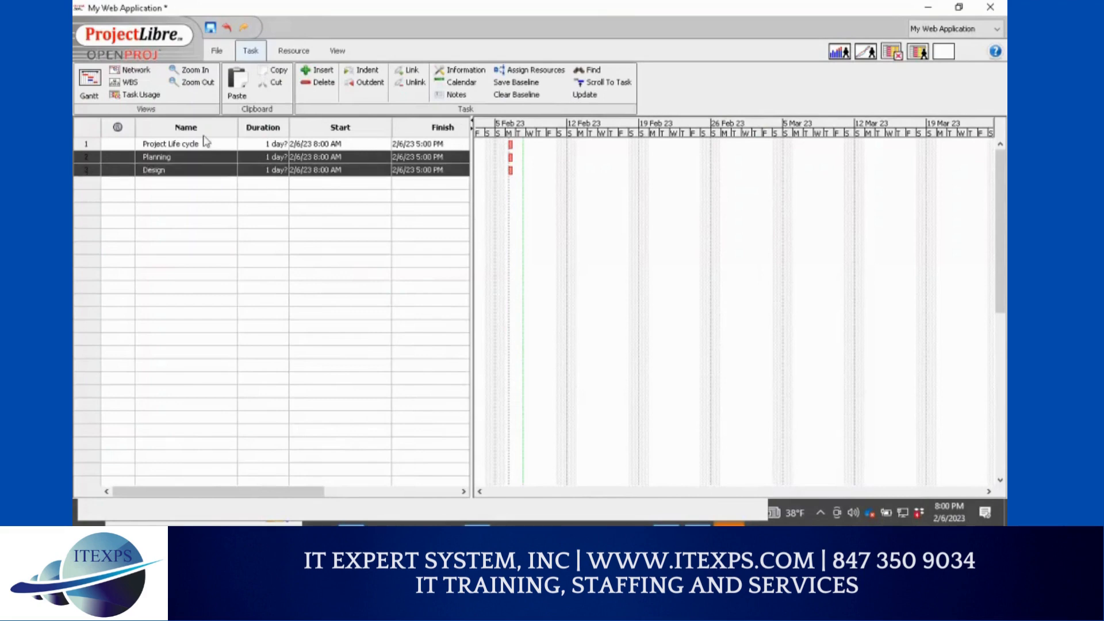
{"action": "left_click", "coordinate": [367, 72]}
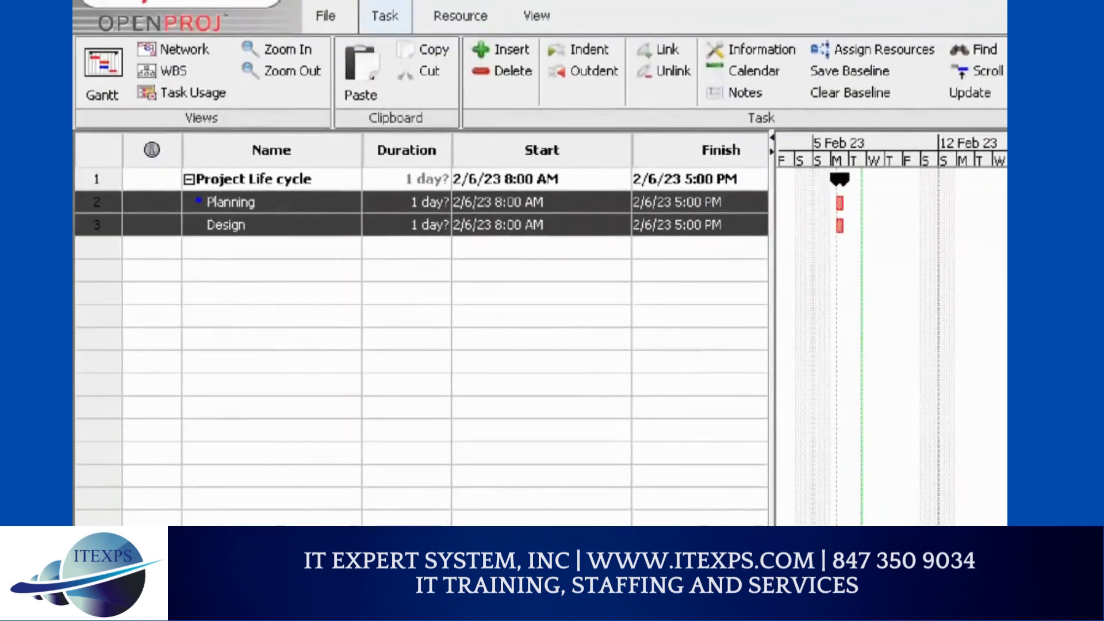
Step: Mark the indented Planning and Design rows with a blue line and a brace, and circle the Indent command
{"action": "left_click_drag", "start_coordinate": [200, 190], "coordinate": [198, 230]}
{"action": "mouse_move", "coordinate": [115, 190]}
{"action": "left_mouse_down"}
{"action": "mouse_move", "coordinate": [128, 201]}
{"action": "mouse_move", "coordinate": [130, 253]}
{"action": "mouse_move", "coordinate": [112, 266]}
{"action": "left_mouse_up"}
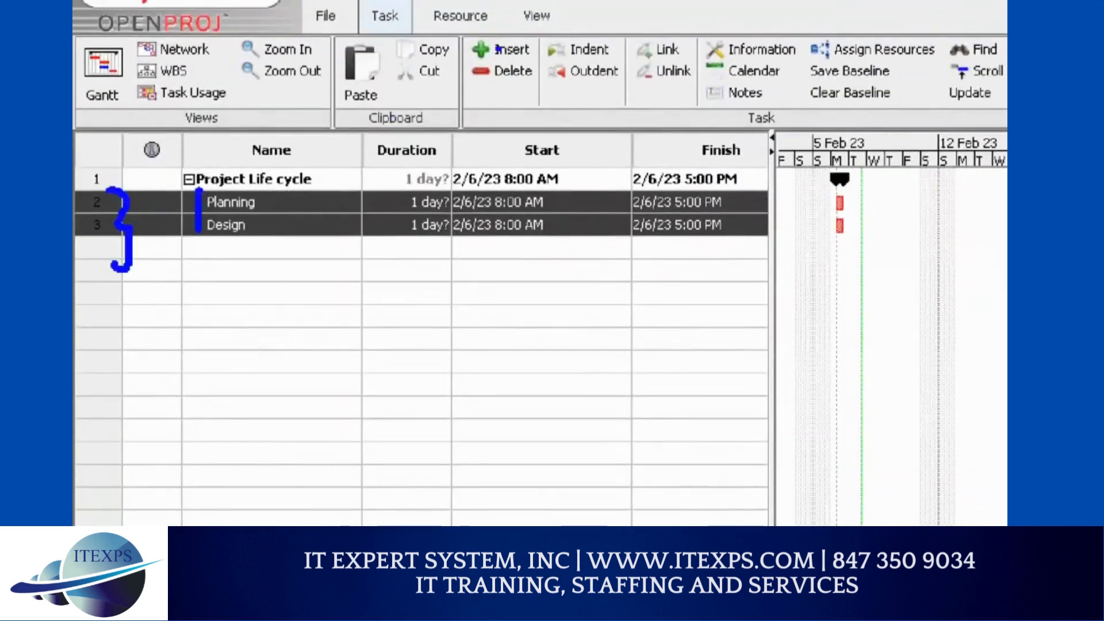
{"action": "mouse_move", "coordinate": [496, 34]}
{"action": "left_mouse_down"}
{"action": "mouse_move", "coordinate": [446, 36]}
{"action": "mouse_move", "coordinate": [457, 57]}
{"action": "mouse_move", "coordinate": [479, 57]}
{"action": "left_mouse_up"}
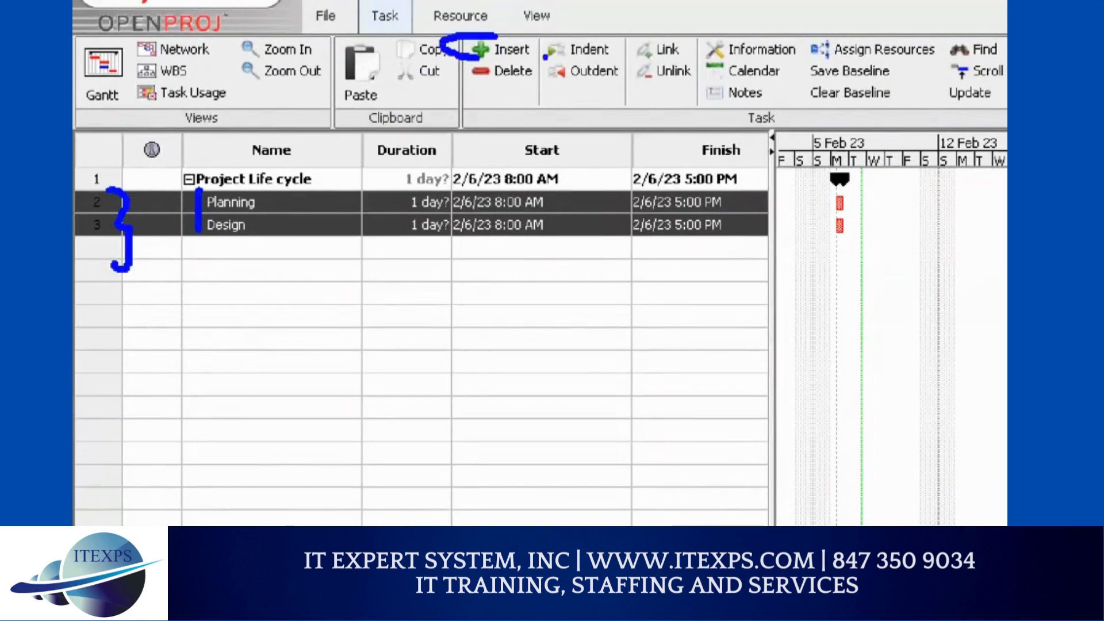
{"action": "key", "text": "ctrl+z"}
{"action": "mouse_move", "coordinate": [612, 38]}
{"action": "left_mouse_down"}
{"action": "mouse_move", "coordinate": [542, 37]}
{"action": "mouse_move", "coordinate": [570, 60]}
{"action": "mouse_move", "coordinate": [614, 54]}
{"action": "mouse_move", "coordinate": [609, 39]}
{"action": "left_mouse_up"}
Step: Draw an indent arrow, mark the parent's collapse symbol, subtask durations and summary bar, and clear the annotations
{"action": "mouse_move", "coordinate": [175, 263]}
{"action": "left_mouse_down"}
{"action": "mouse_move", "coordinate": [240, 263]}
{"action": "mouse_move", "coordinate": [220, 278]}
{"action": "left_mouse_up"}
{"action": "mouse_move", "coordinate": [193, 164]}
{"action": "left_mouse_down"}
{"action": "mouse_move", "coordinate": [176, 166]}
{"action": "mouse_move", "coordinate": [202, 191]}
{"action": "mouse_move", "coordinate": [191, 162]}
{"action": "left_mouse_up"}
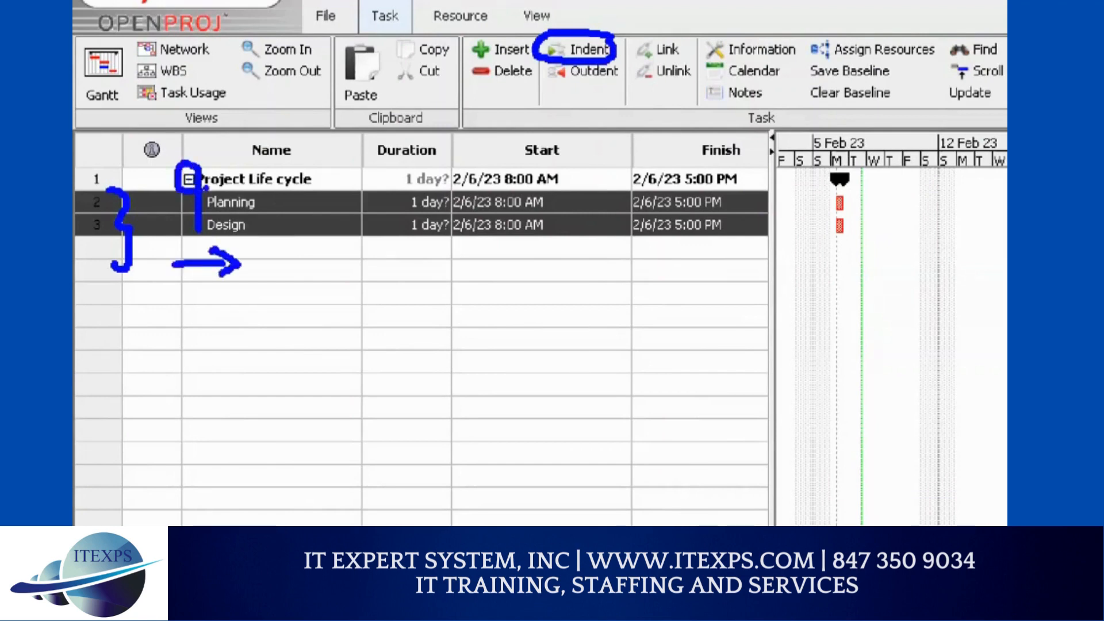
{"action": "left_click_drag", "start_coordinate": [396, 198], "coordinate": [397, 232]}
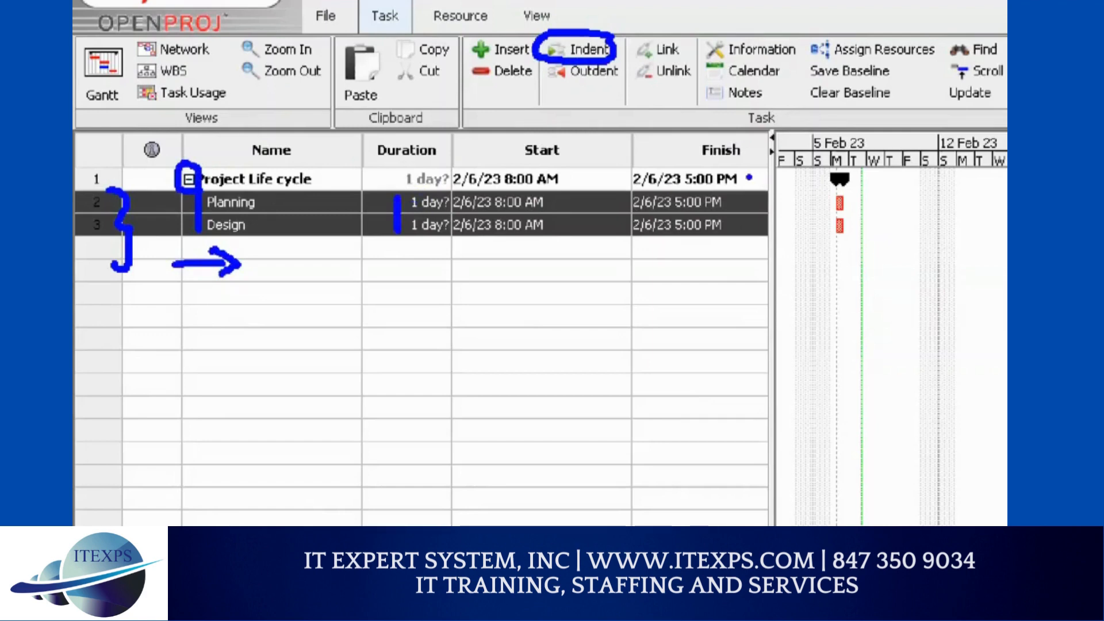
{"action": "mouse_move", "coordinate": [748, 177]}
{"action": "left_mouse_down"}
{"action": "mouse_move", "coordinate": [812, 178]}
{"action": "mouse_move", "coordinate": [842, 153]}
{"action": "mouse_move", "coordinate": [861, 152]}
{"action": "mouse_move", "coordinate": [874, 168]}
{"action": "left_mouse_up"}
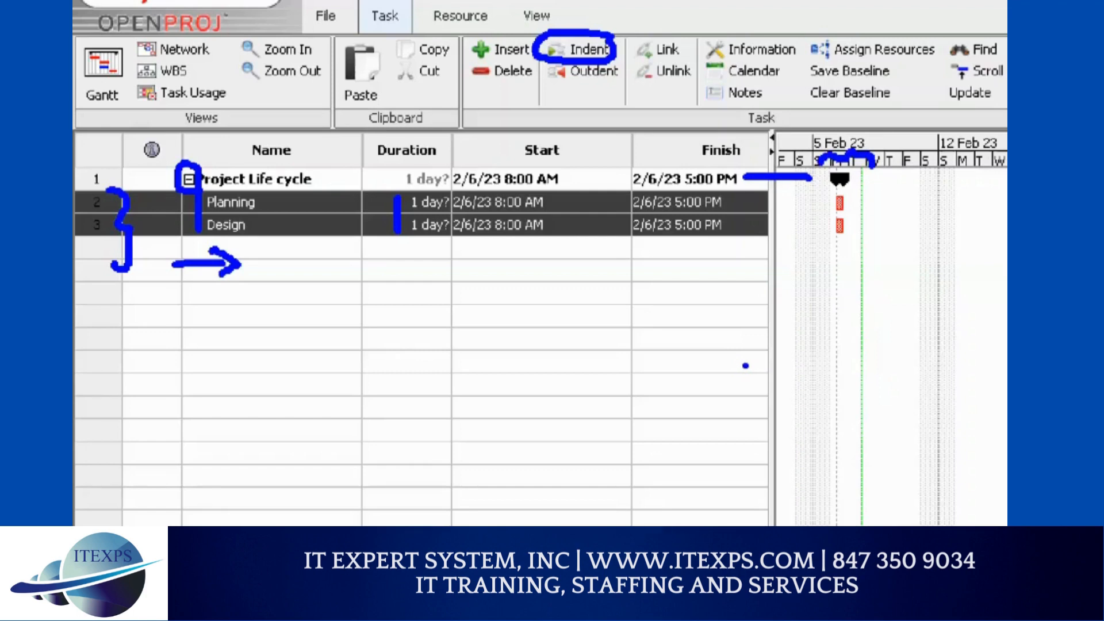
{"action": "key", "text": "Escape"}
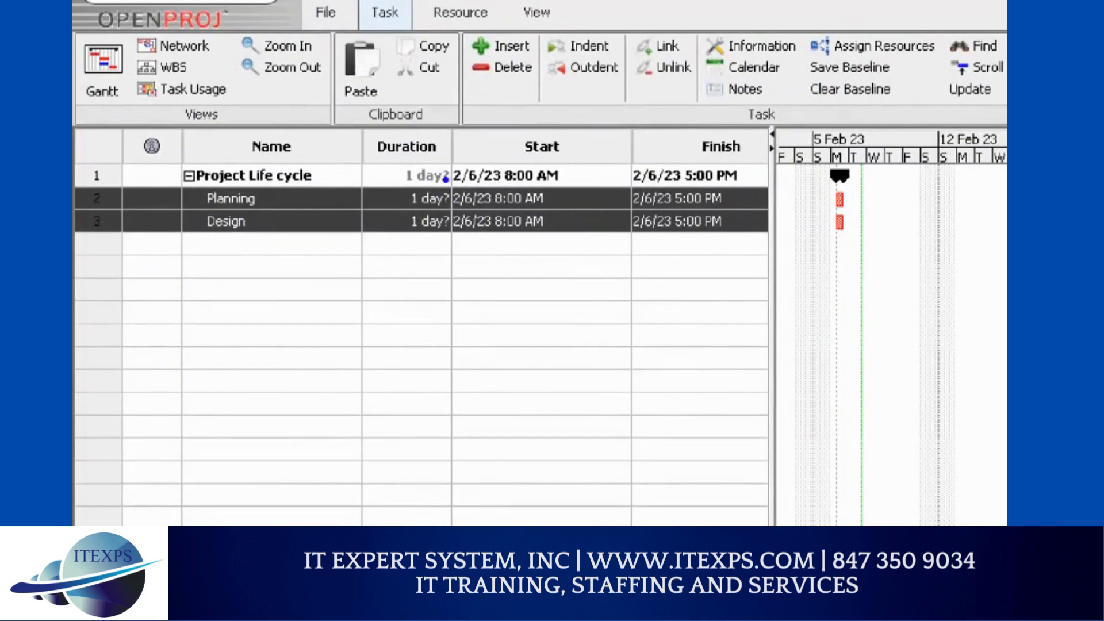
Step: Box the question marks in the Duration column and draw a cross below them as temporary annotations
{"action": "mouse_move", "coordinate": [439, 163]}
{"action": "left_mouse_down"}
{"action": "mouse_move", "coordinate": [452, 245]}
{"action": "mouse_move", "coordinate": [454, 150]}
{"action": "mouse_move", "coordinate": [443, 161]}
{"action": "left_mouse_up"}
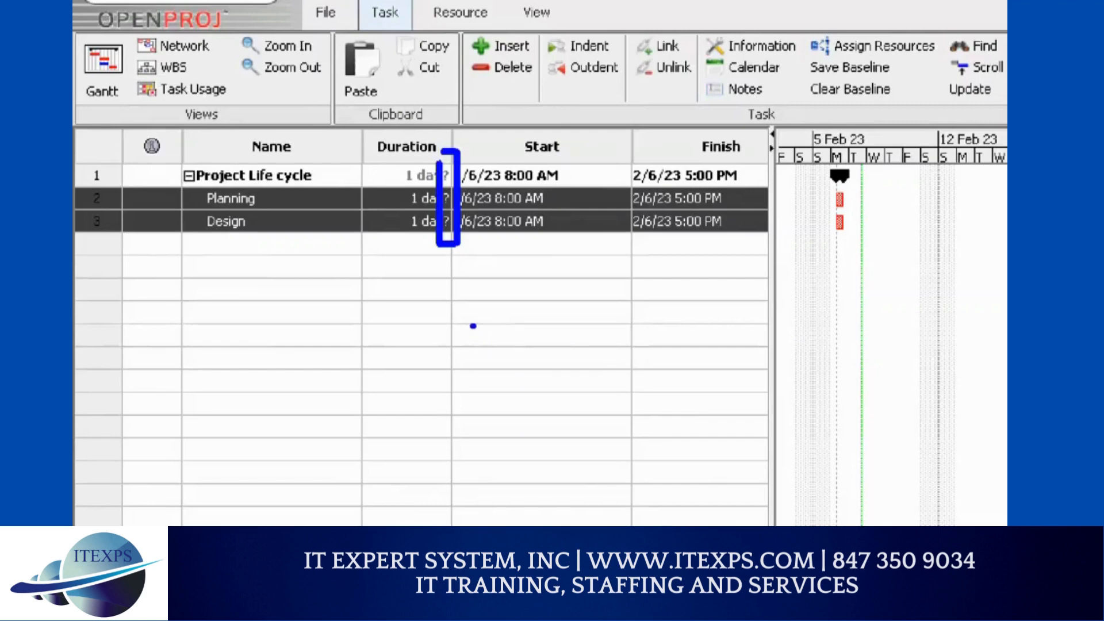
{"action": "left_click_drag", "start_coordinate": [464, 284], "coordinate": [428, 347]}
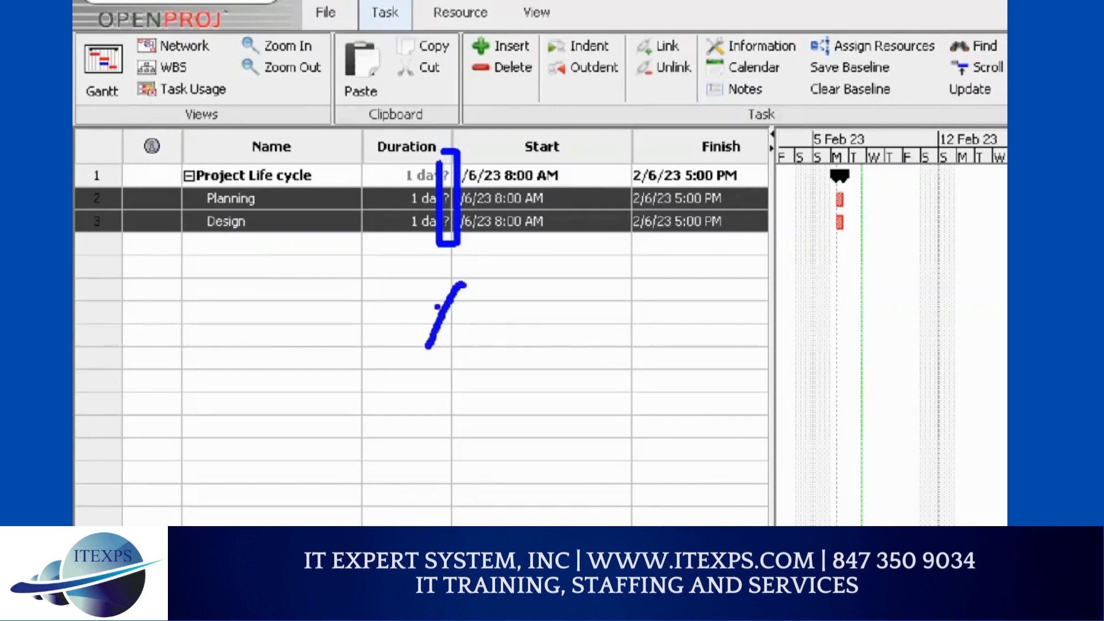
{"action": "left_click_drag", "start_coordinate": [433, 285], "coordinate": [462, 353]}
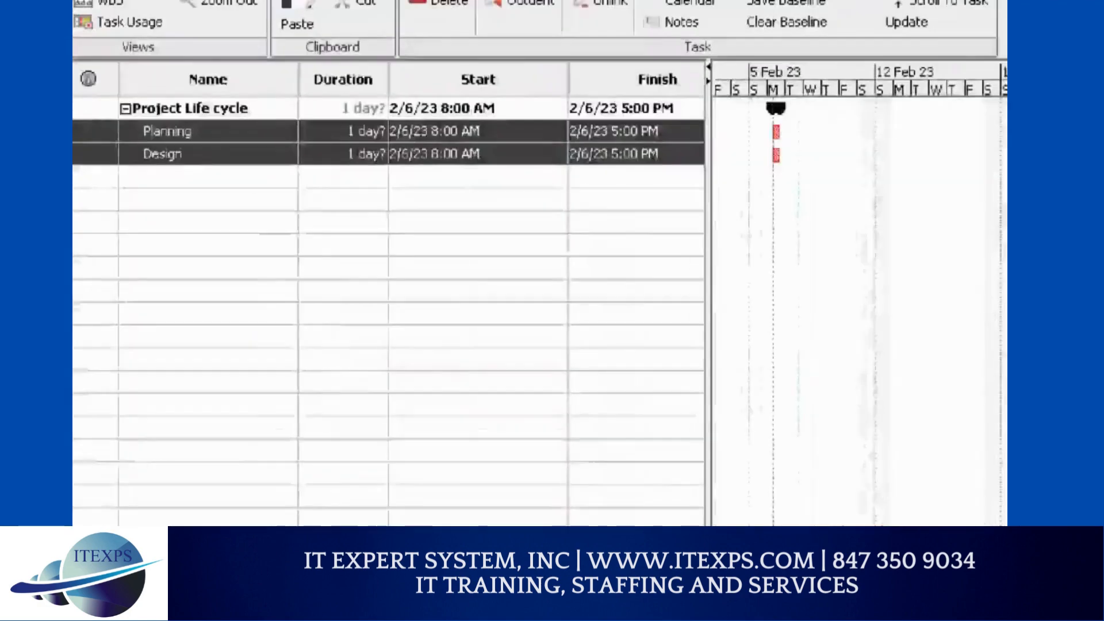
Step: Mark the two subtasks with a blue line, circle the parent task's duration and draw around its Gantt summary bar
{"action": "left_click_drag", "start_coordinate": [198, 171], "coordinate": [198, 230]}
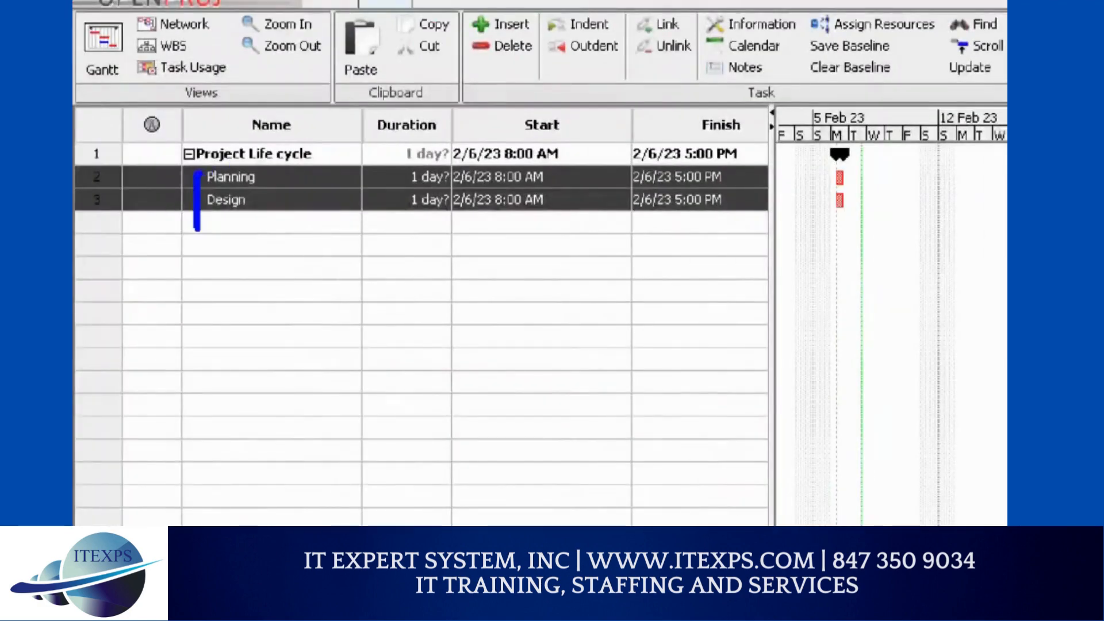
{"action": "mouse_move", "coordinate": [395, 144]}
{"action": "left_mouse_down"}
{"action": "mouse_move", "coordinate": [425, 141]}
{"action": "mouse_move", "coordinate": [391, 154]}
{"action": "mouse_move", "coordinate": [434, 168]}
{"action": "mouse_move", "coordinate": [448, 139]}
{"action": "mouse_move", "coordinate": [420, 141]}
{"action": "left_mouse_up"}
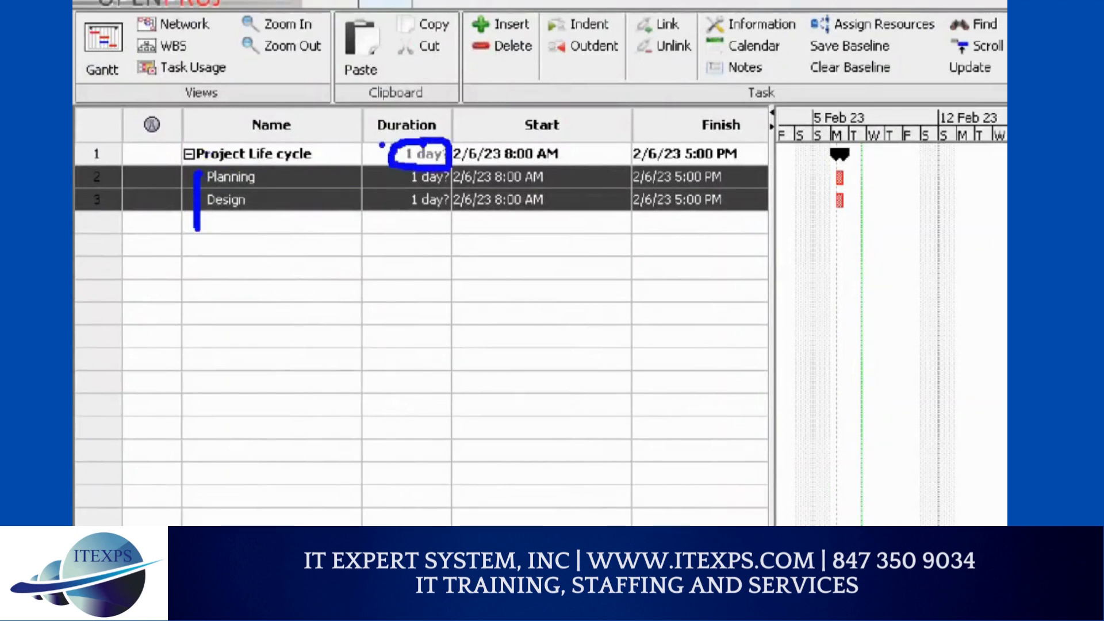
{"action": "mouse_move", "coordinate": [806, 159]}
{"action": "left_mouse_down"}
{"action": "mouse_move", "coordinate": [886, 159]}
{"action": "mouse_move", "coordinate": [885, 172]}
{"action": "left_mouse_up"}
{"action": "left_click_drag", "start_coordinate": [805, 160], "coordinate": [805, 174]}
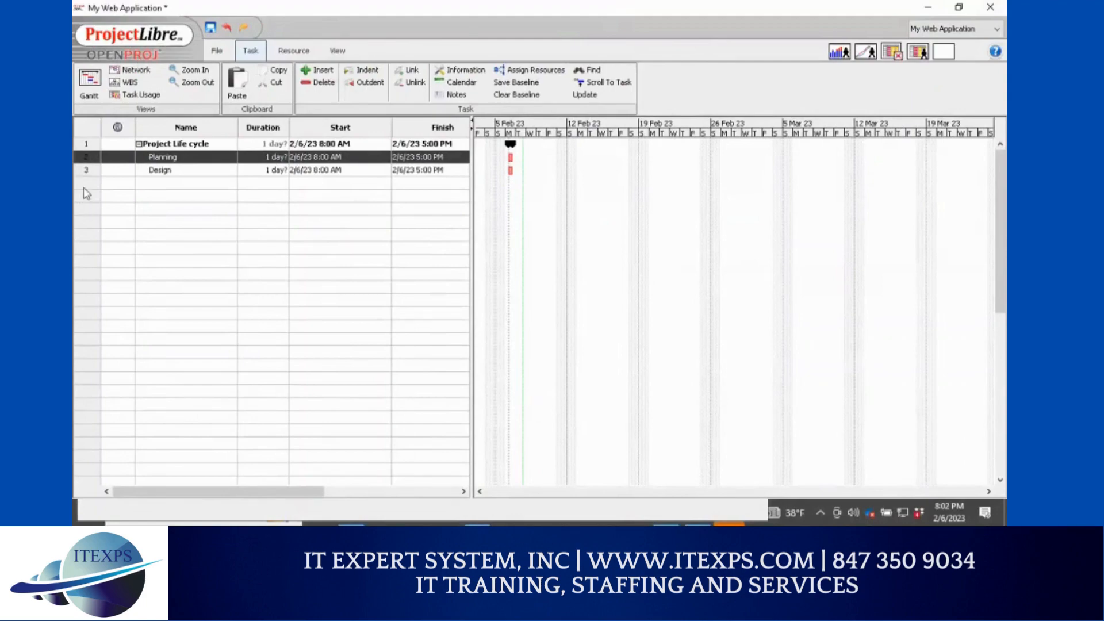
Step: Insert two blank task rows between Planning and Design
{"action": "left_click", "coordinate": [87, 172]}
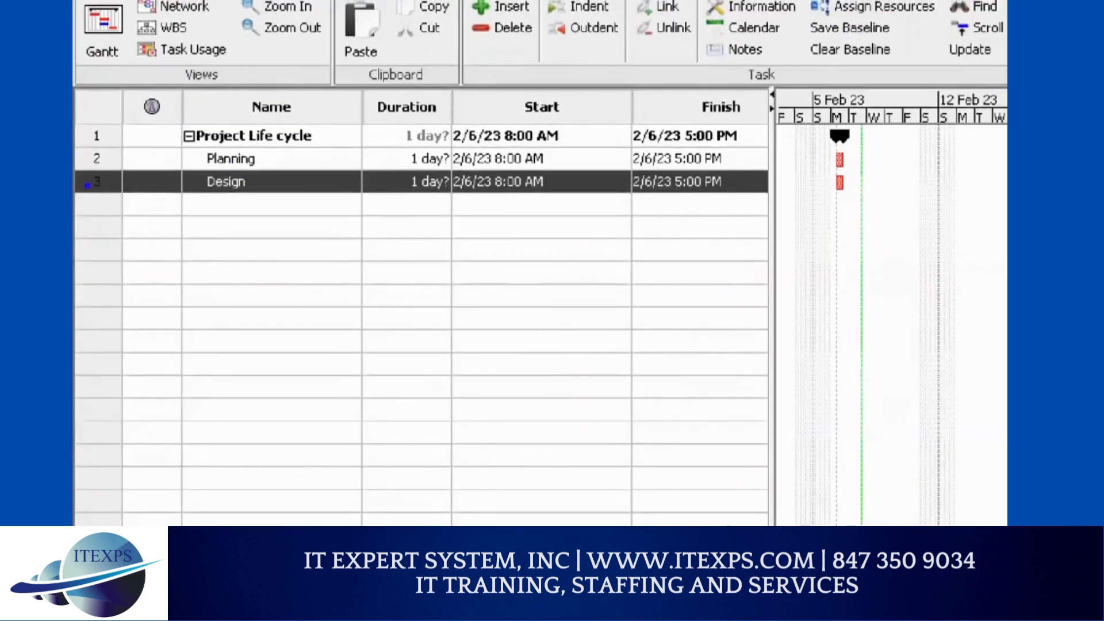
{"action": "left_click_drag", "start_coordinate": [85, 182], "coordinate": [116, 191]}
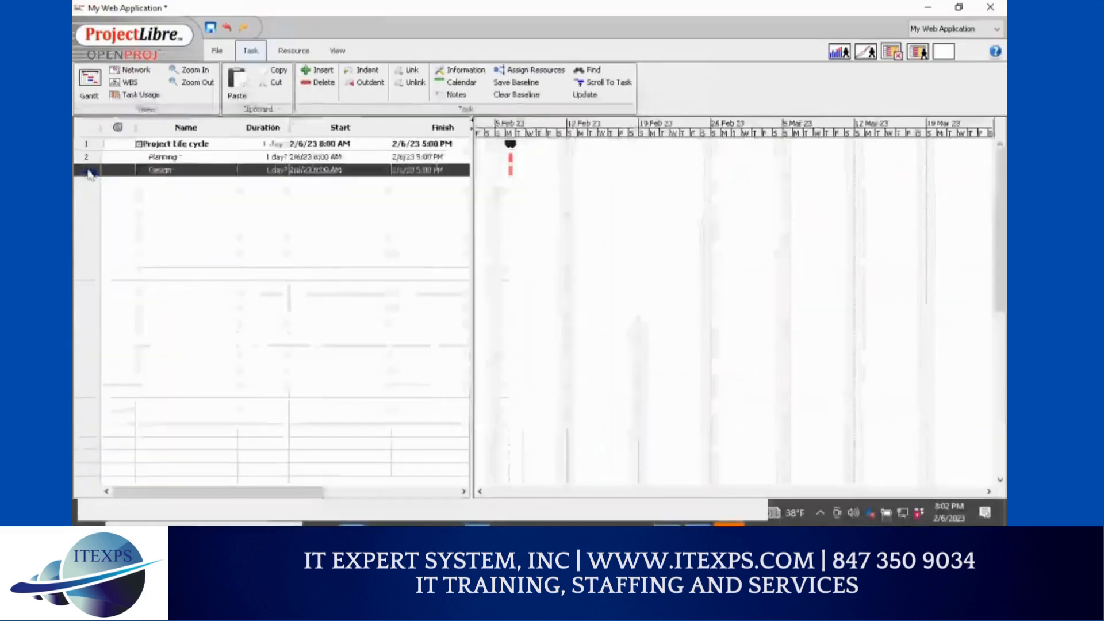
{"action": "right_click", "coordinate": [102, 187]}
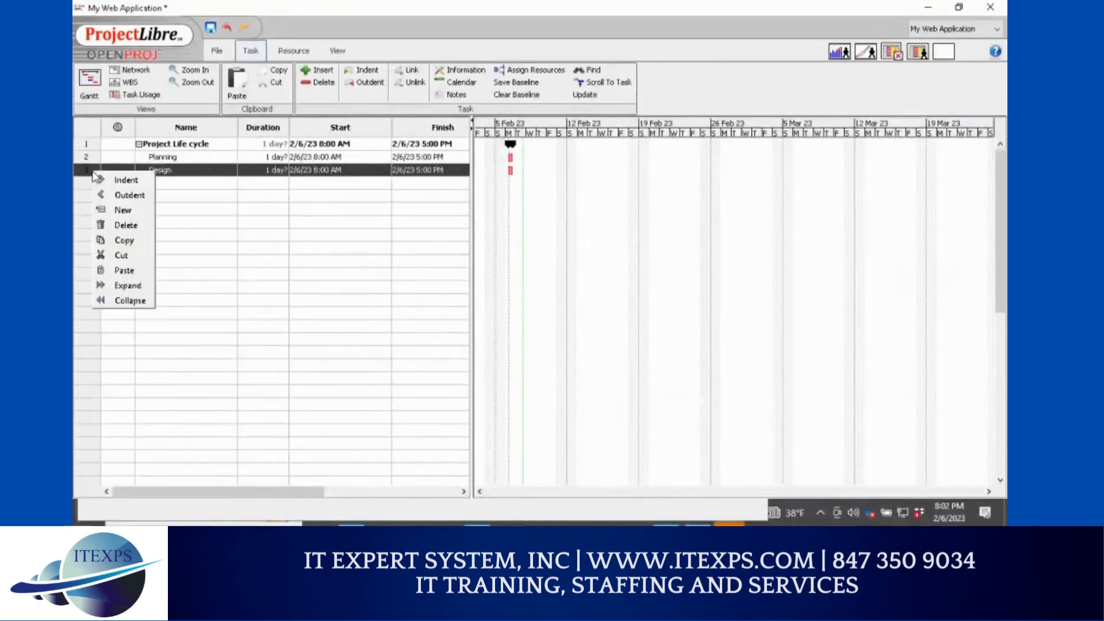
{"action": "left_click", "coordinate": [122, 211]}
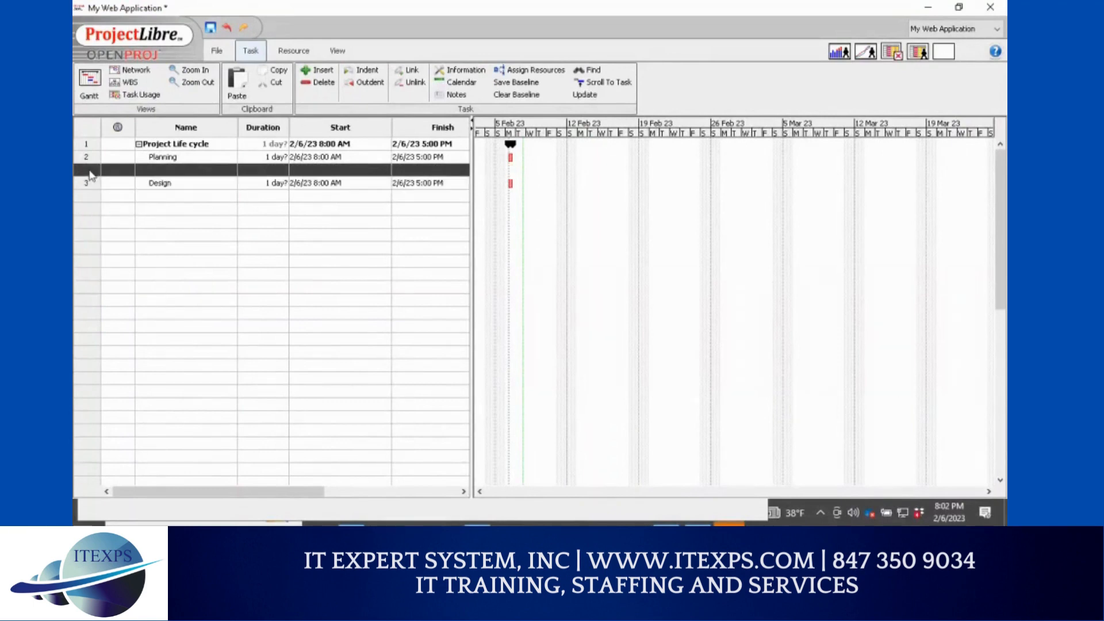
{"action": "right_click", "coordinate": [90, 175]}
{"action": "left_click", "coordinate": [115, 210]}
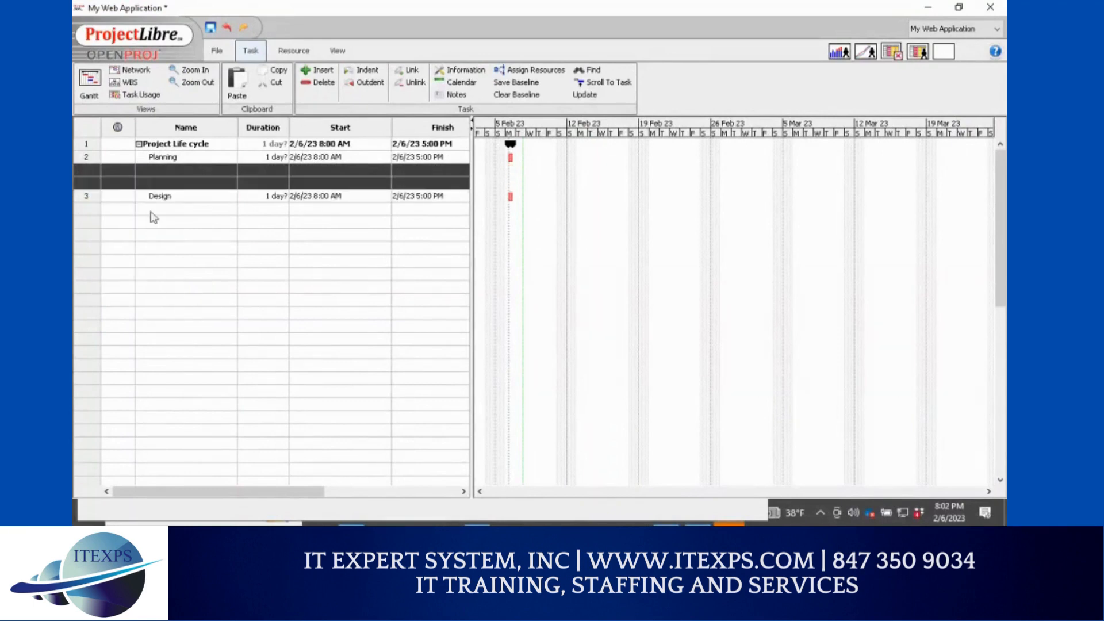
Step: Insert one more blank task row directly above Design
{"action": "left_click", "coordinate": [199, 211]}
{"action": "left_click", "coordinate": [156, 170]}
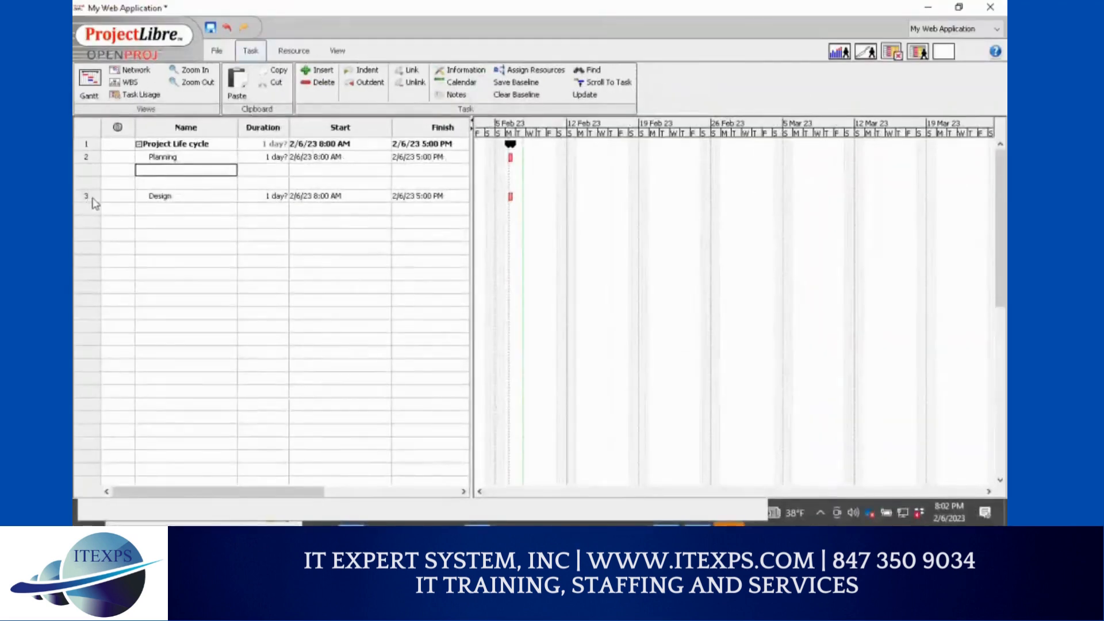
{"action": "left_click", "coordinate": [95, 227]}
{"action": "right_click", "coordinate": [87, 202]}
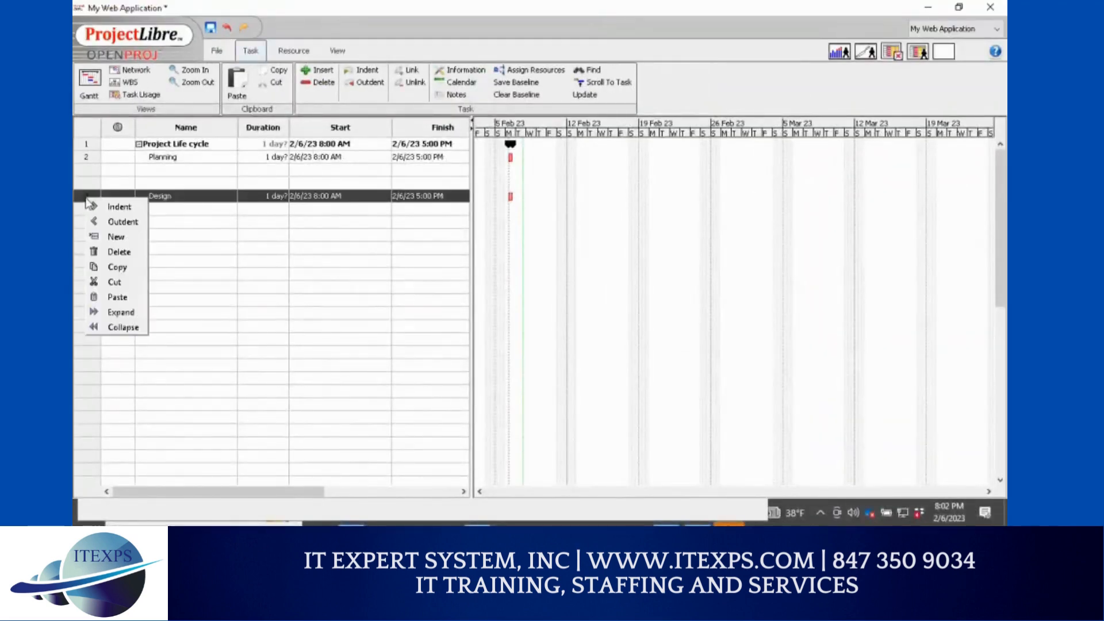
{"action": "left_click", "coordinate": [105, 237]}
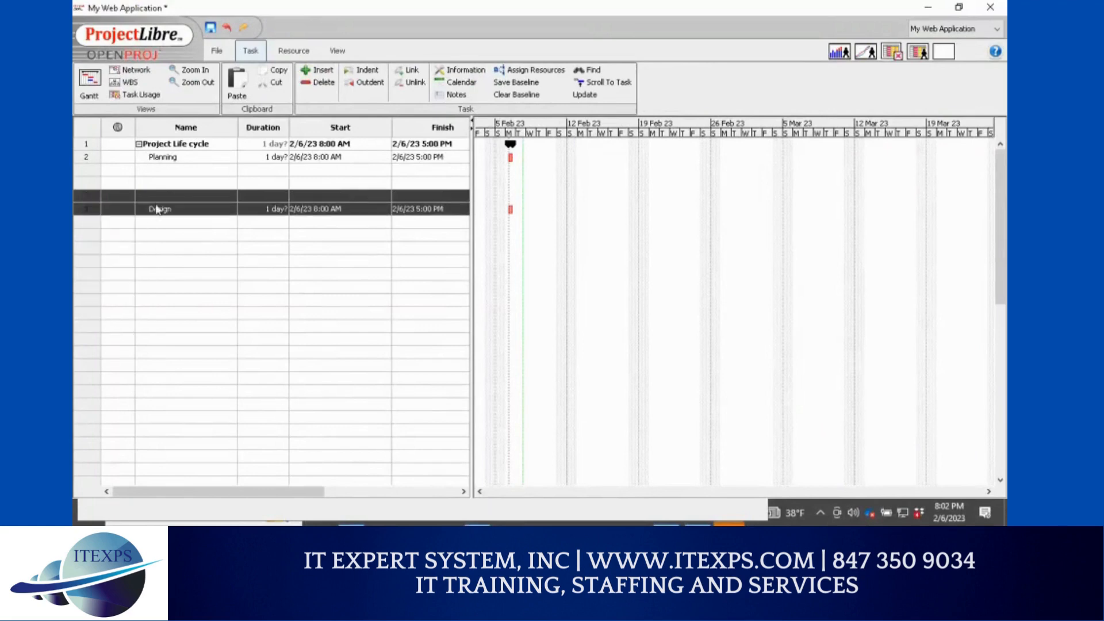
Step: Name the three blank rows between Planning and Design as Task1, Task2 and Task3
{"action": "left_click", "coordinate": [176, 171]}
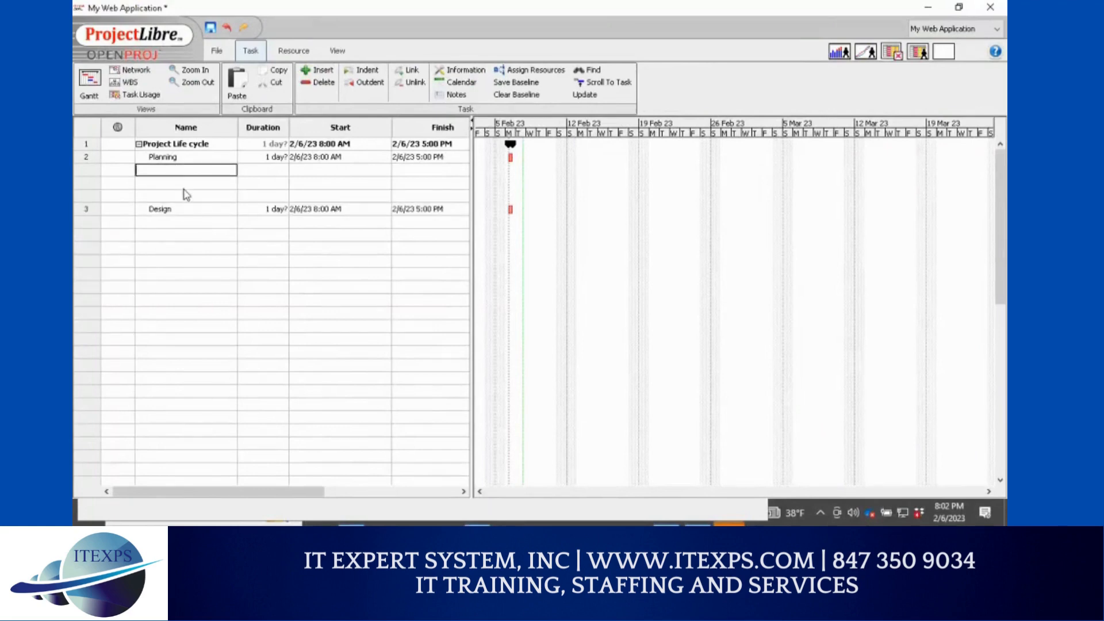
{"action": "type", "text": "Task1"}
{"action": "key", "text": "Return"}
{"action": "type", "text": "Task2"}
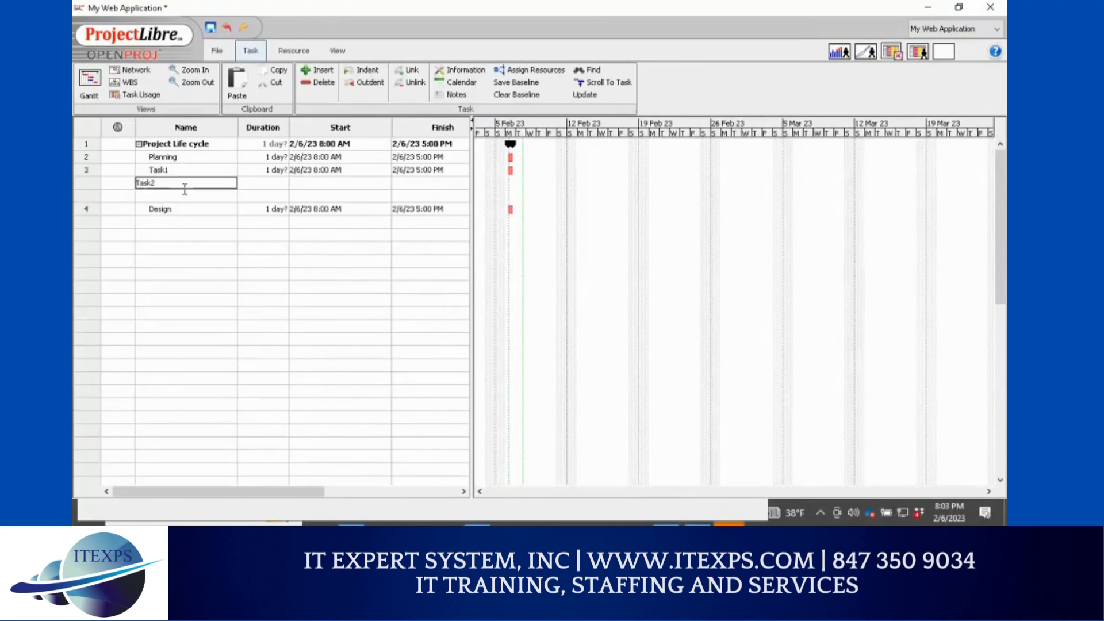
{"action": "key", "text": "Return"}
{"action": "type", "text": "Task3"}
{"action": "key", "text": "Return"}
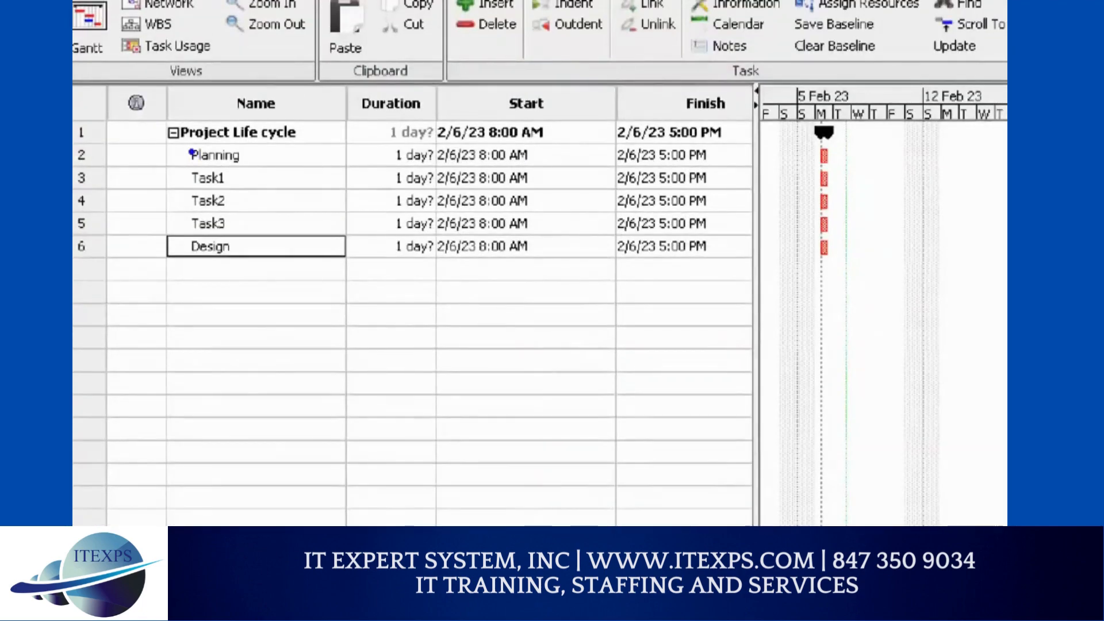
Step: Mark Task1 to Task3 and the Indent command with temporary annotations, and indent the three tasks under Planning
{"action": "left_click_drag", "start_coordinate": [190, 152], "coordinate": [190, 230]}
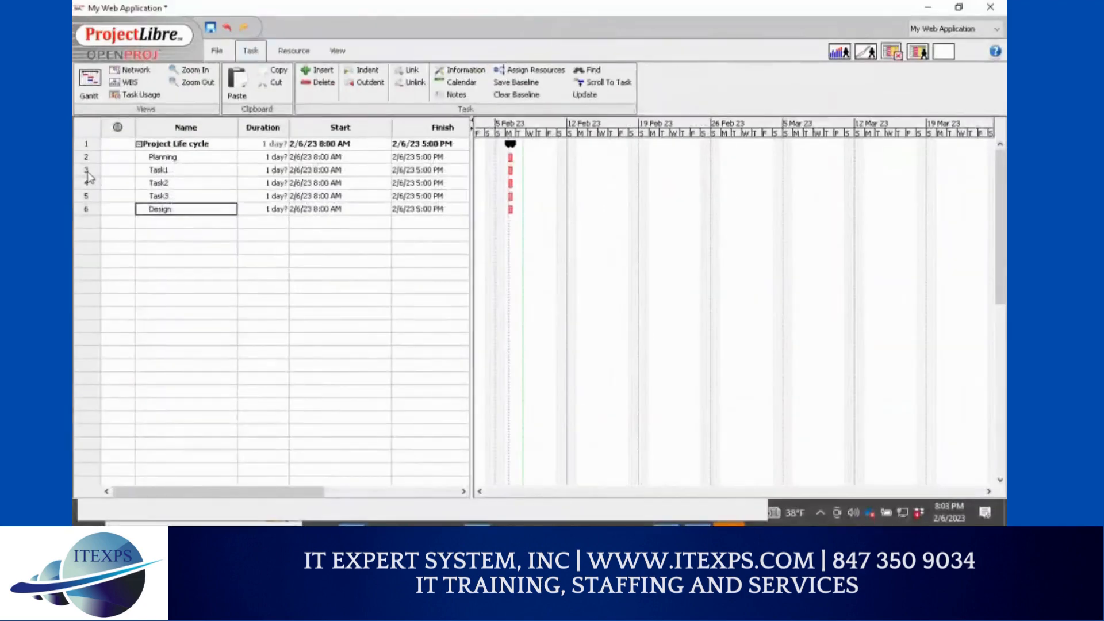
{"action": "left_click", "coordinate": [81, 177]}
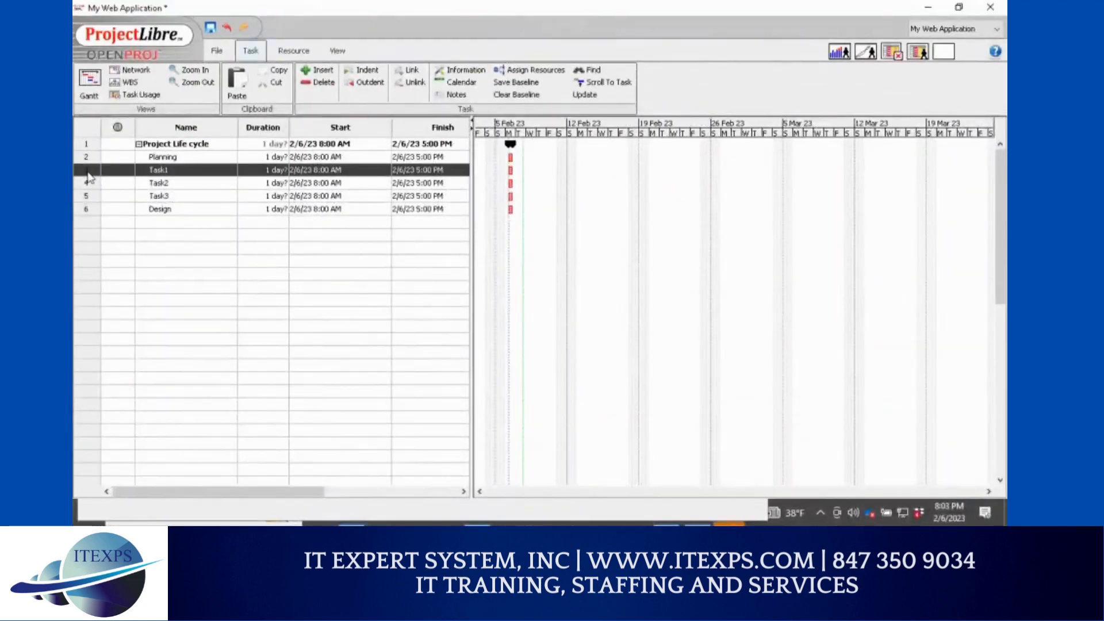
{"action": "left_click_drag", "start_coordinate": [88, 177], "coordinate": [96, 199]}
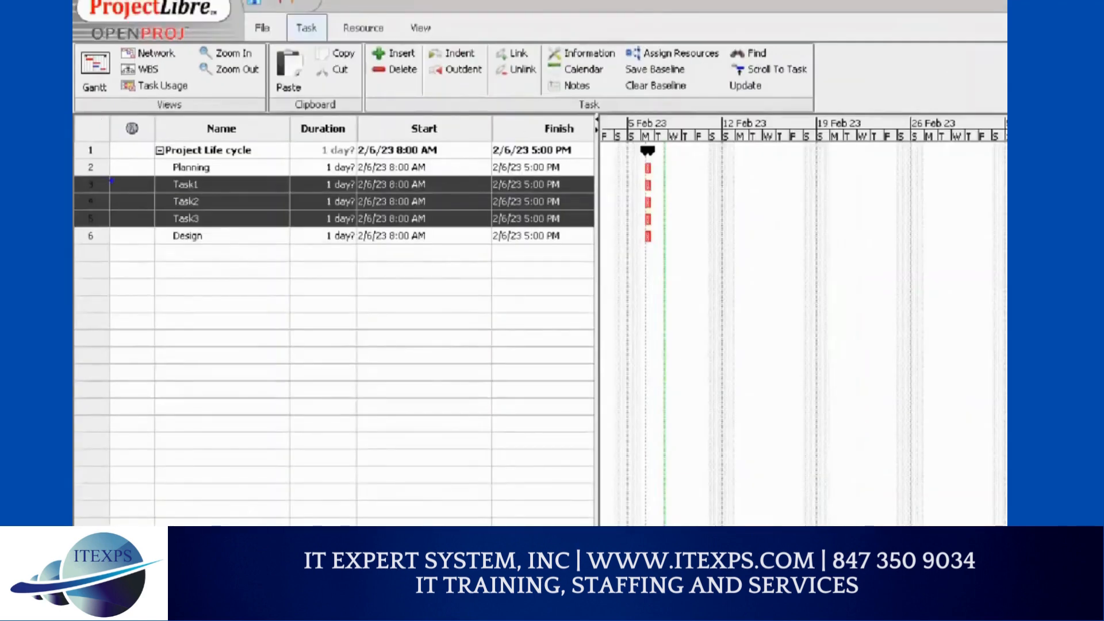
{"action": "left_click_drag", "start_coordinate": [111, 182], "coordinate": [113, 205]}
{"action": "mouse_move", "coordinate": [468, 38]}
{"action": "left_mouse_down"}
{"action": "mouse_move", "coordinate": [424, 52]}
{"action": "mouse_move", "coordinate": [479, 46]}
{"action": "left_mouse_up"}
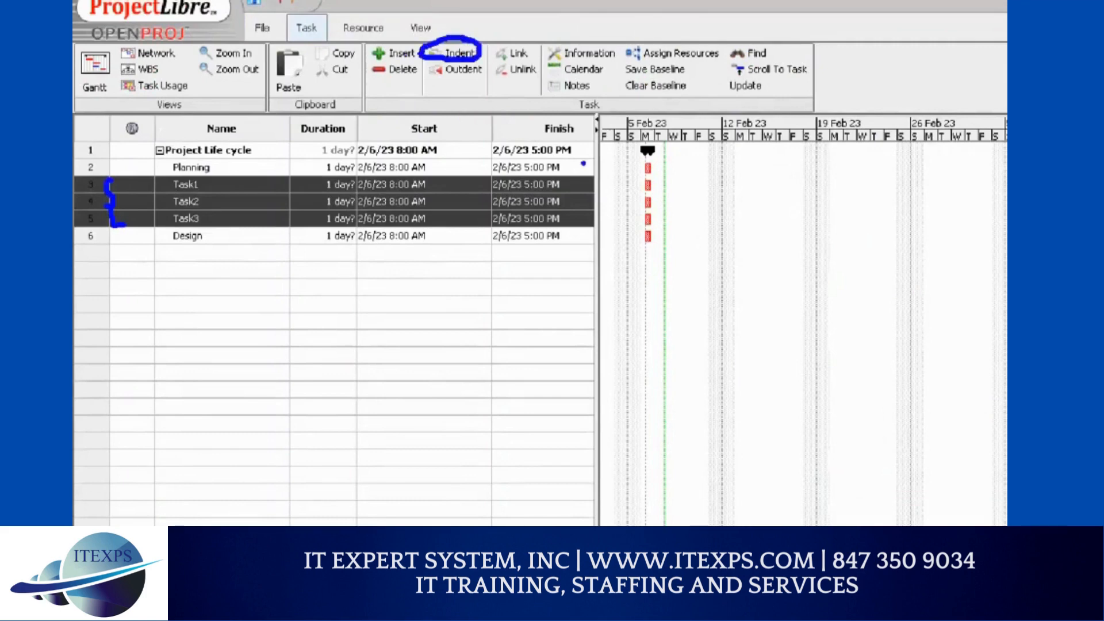
{"action": "left_click_drag", "start_coordinate": [663, 160], "coordinate": [660, 260]}
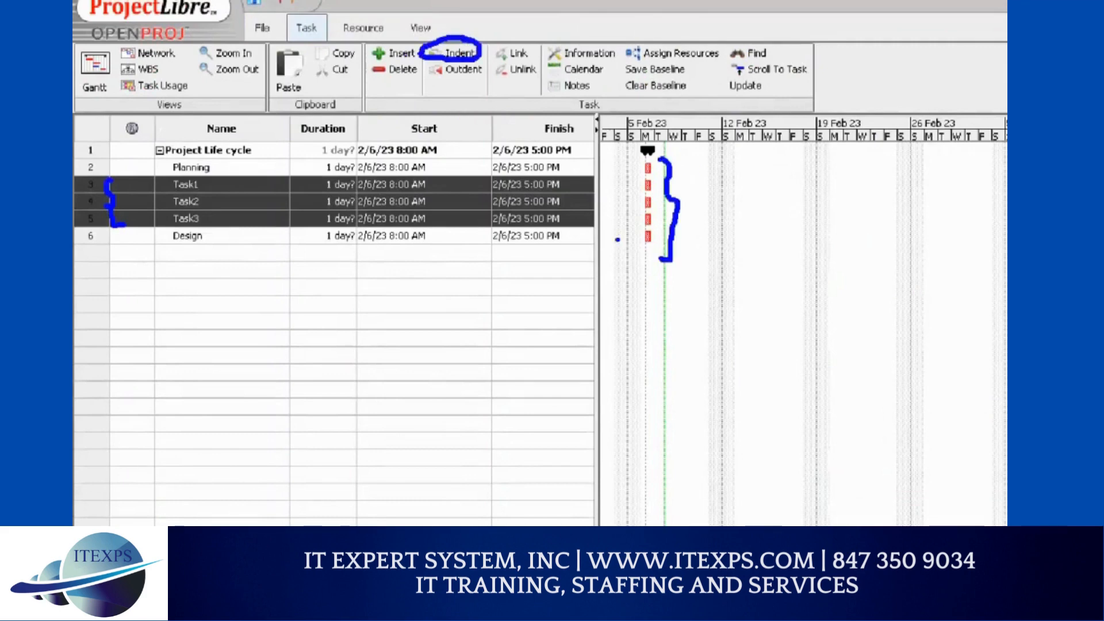
{"action": "left_click_drag", "start_coordinate": [206, 170], "coordinate": [230, 169]}
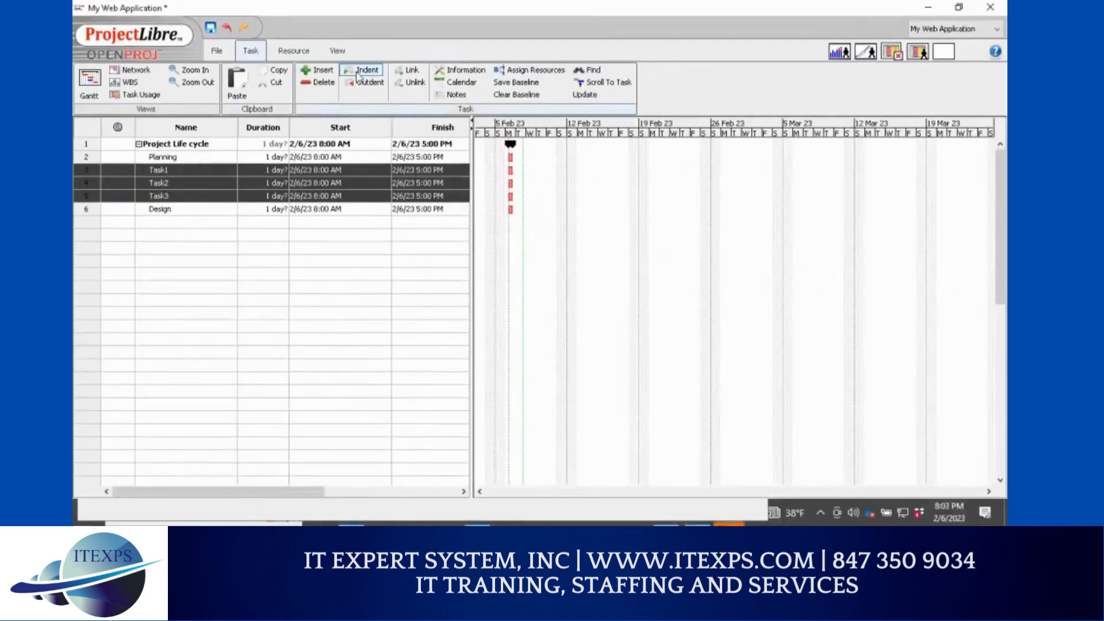
{"action": "left_click", "coordinate": [459, 53]}
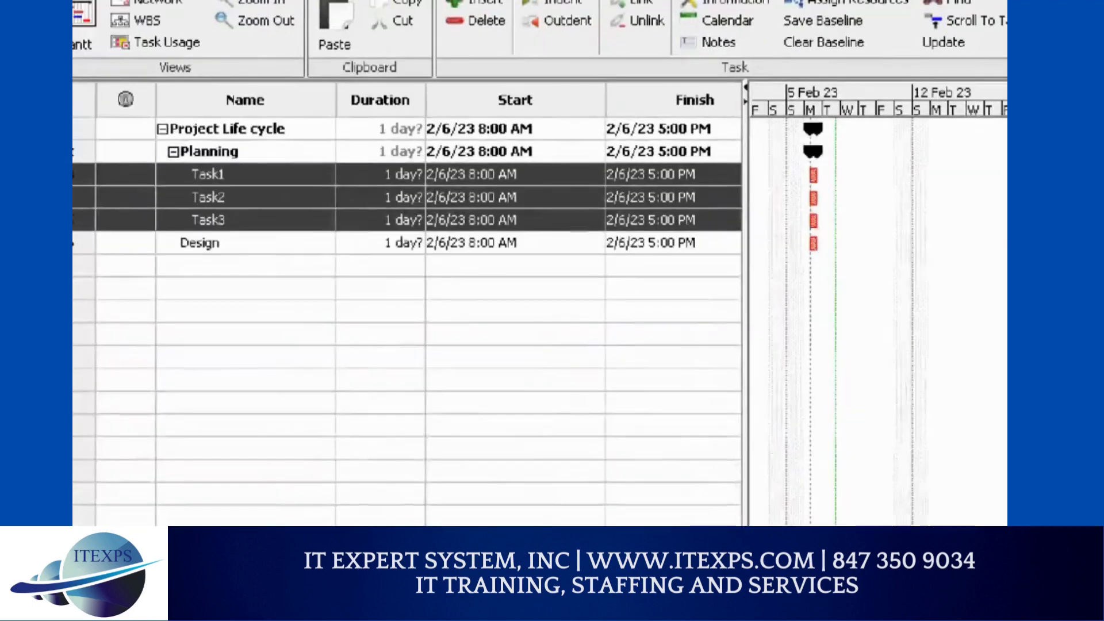
Step: Annotate the hierarchy levels with P, S and T, and collapse and re-expand Planning to show its subtasks
{"action": "mouse_move", "coordinate": [136, 125]}
{"action": "left_mouse_down"}
{"action": "mouse_move", "coordinate": [137, 141]}
{"action": "mouse_move", "coordinate": [138, 131]}
{"action": "mouse_move", "coordinate": [214, 180]}
{"action": "mouse_move", "coordinate": [203, 208]}
{"action": "left_mouse_up"}
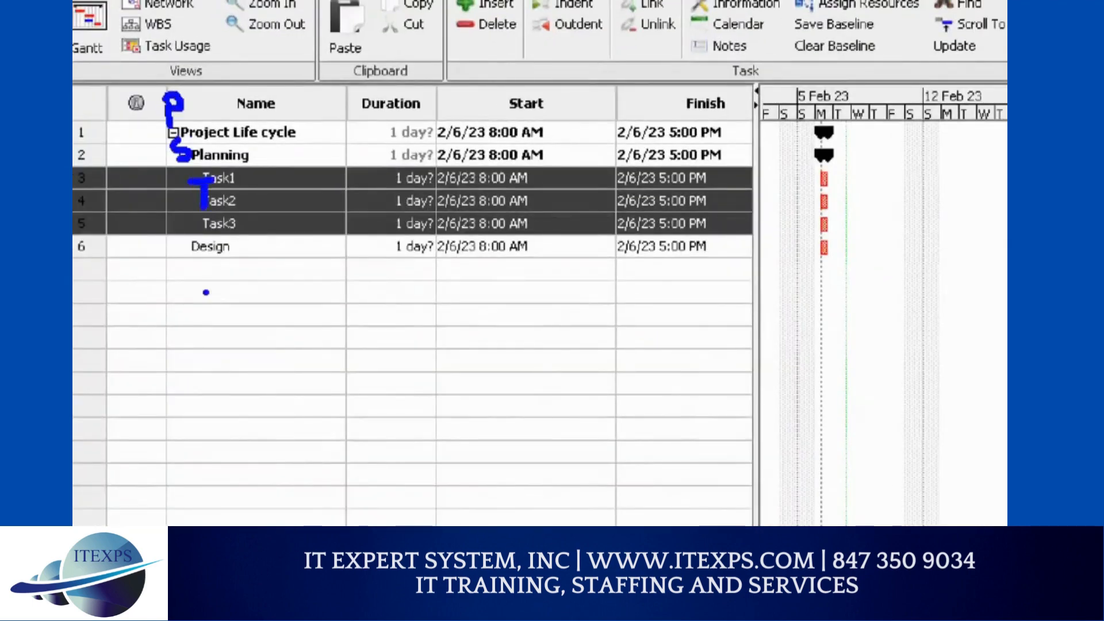
{"action": "left_click_drag", "start_coordinate": [186, 171], "coordinate": [186, 250]}
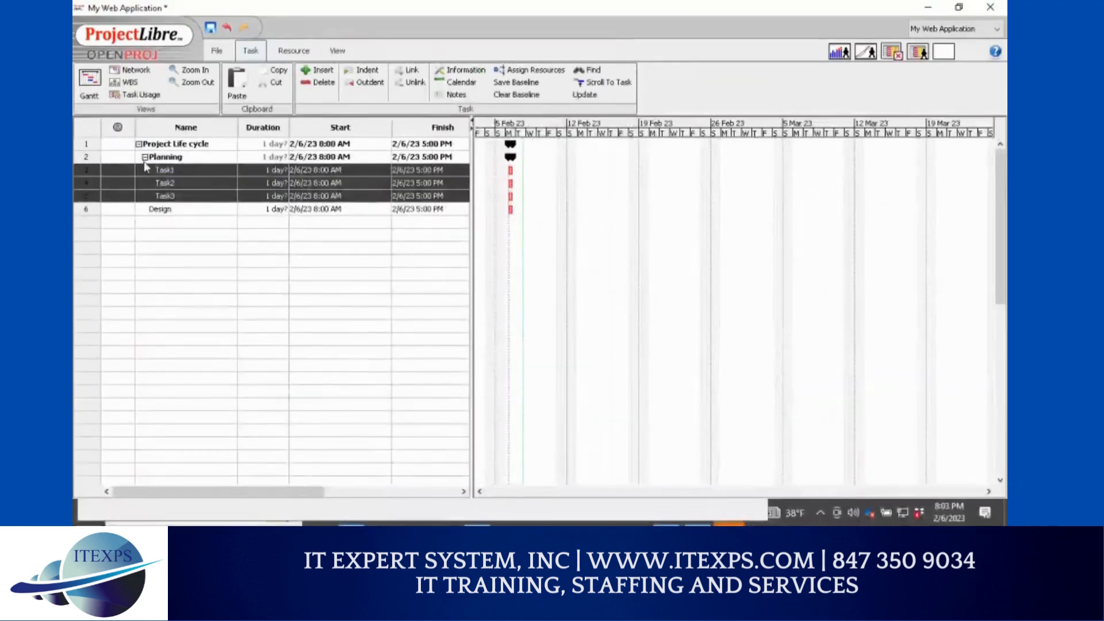
{"action": "left_click", "coordinate": [184, 155]}
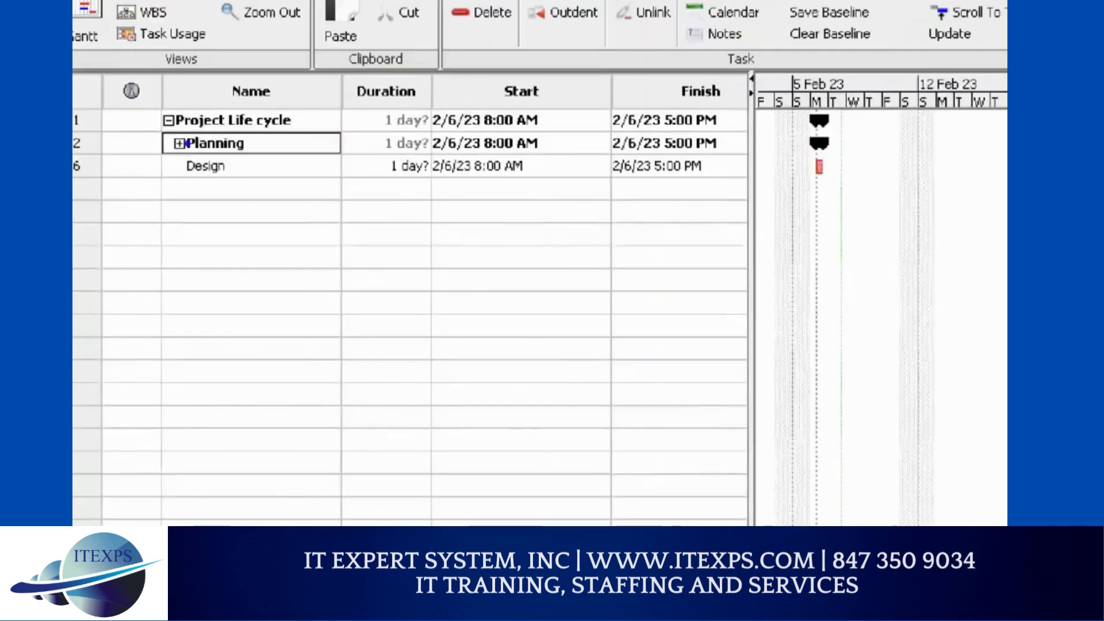
{"action": "left_click_drag", "start_coordinate": [148, 174], "coordinate": [149, 149]}
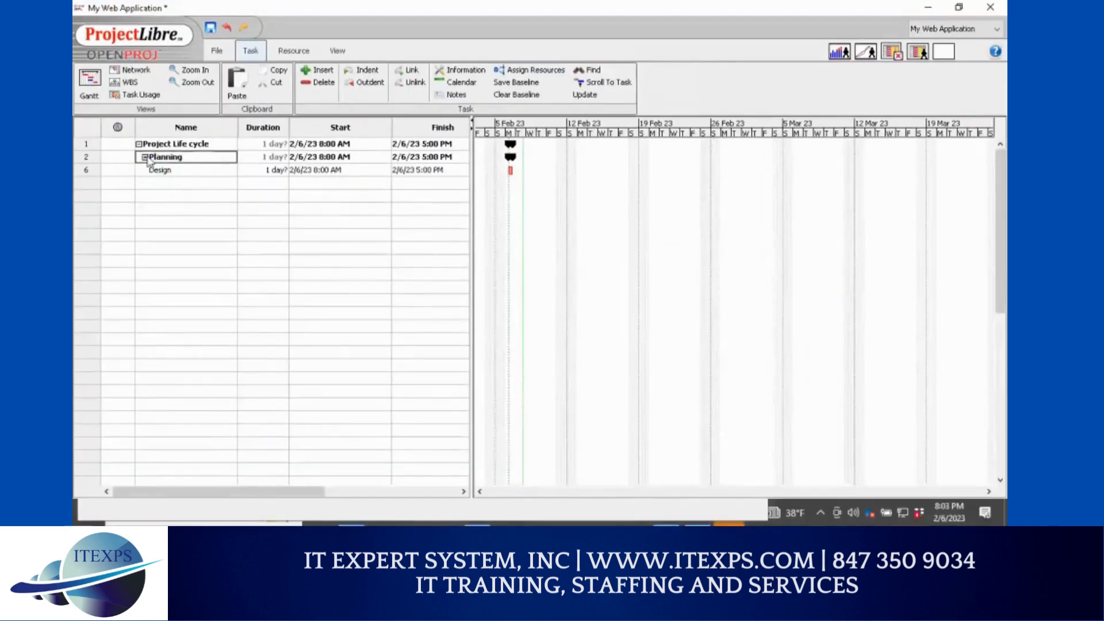
{"action": "left_click", "coordinate": [178, 143]}
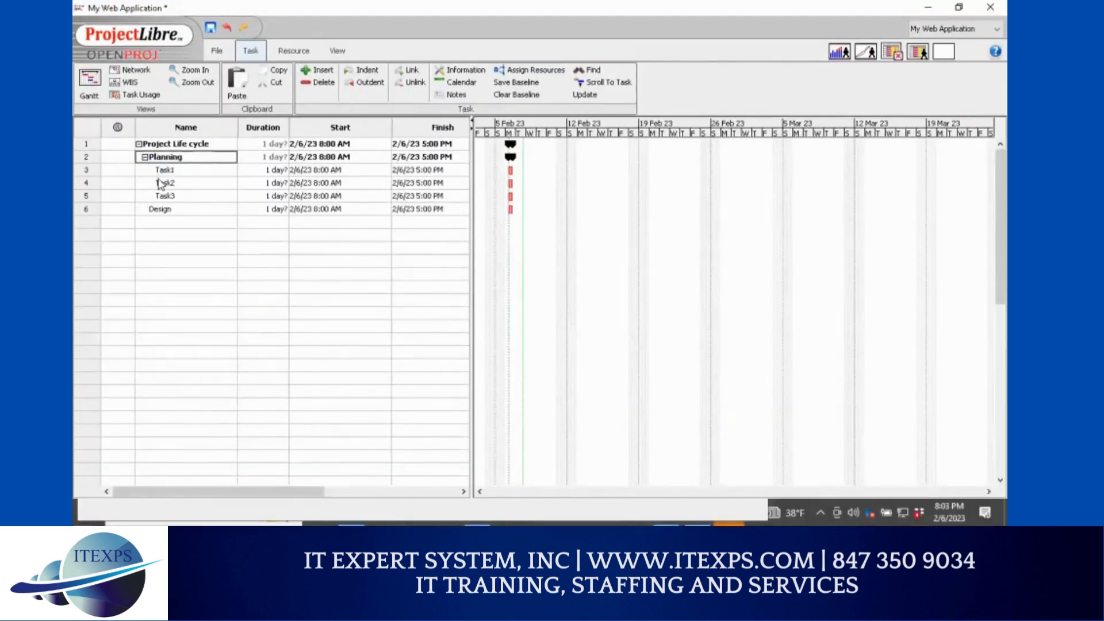
Step: Add Task4 and Task5 in the empty rows below Design
{"action": "left_click", "coordinate": [166, 223]}
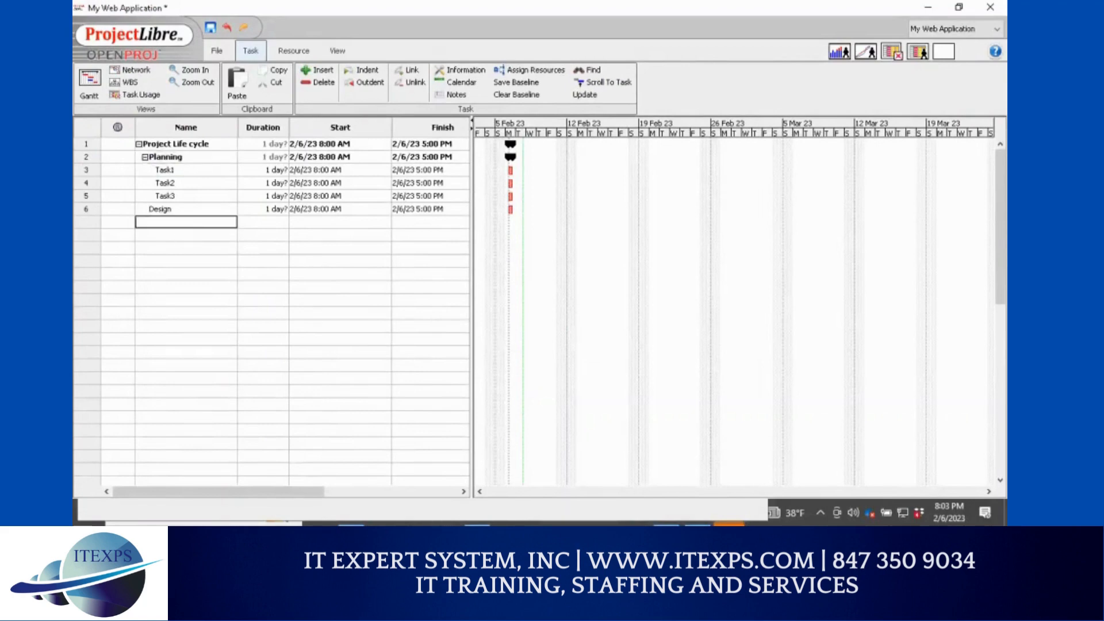
{"action": "type", "text": "Task4"}
{"action": "key", "text": "Return"}
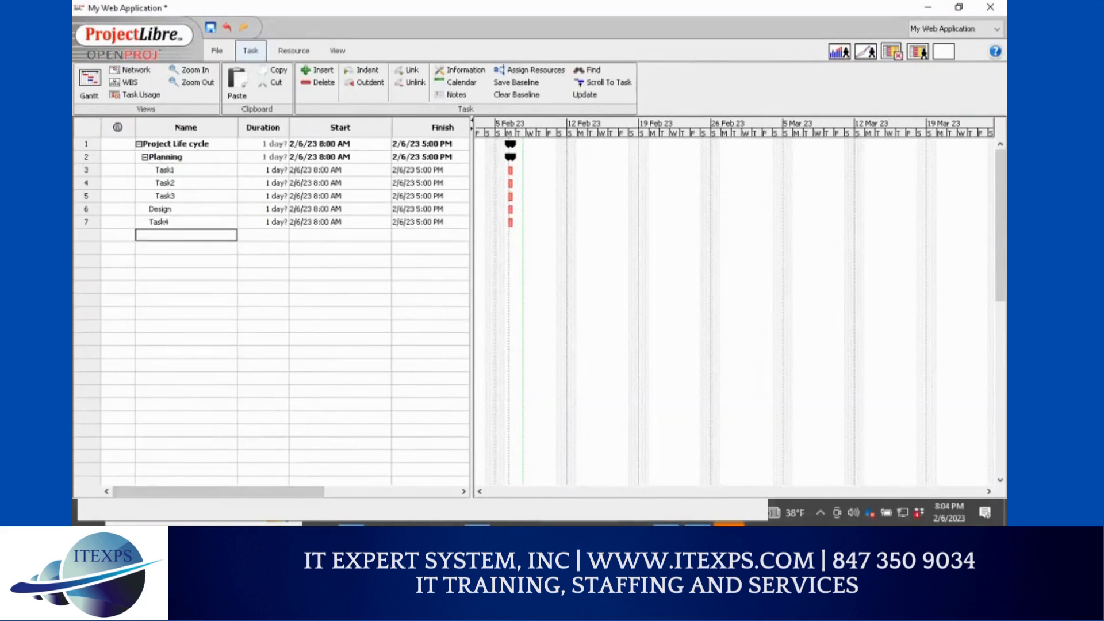
{"action": "type", "text": "Task5"}
{"action": "key", "text": "Return"}
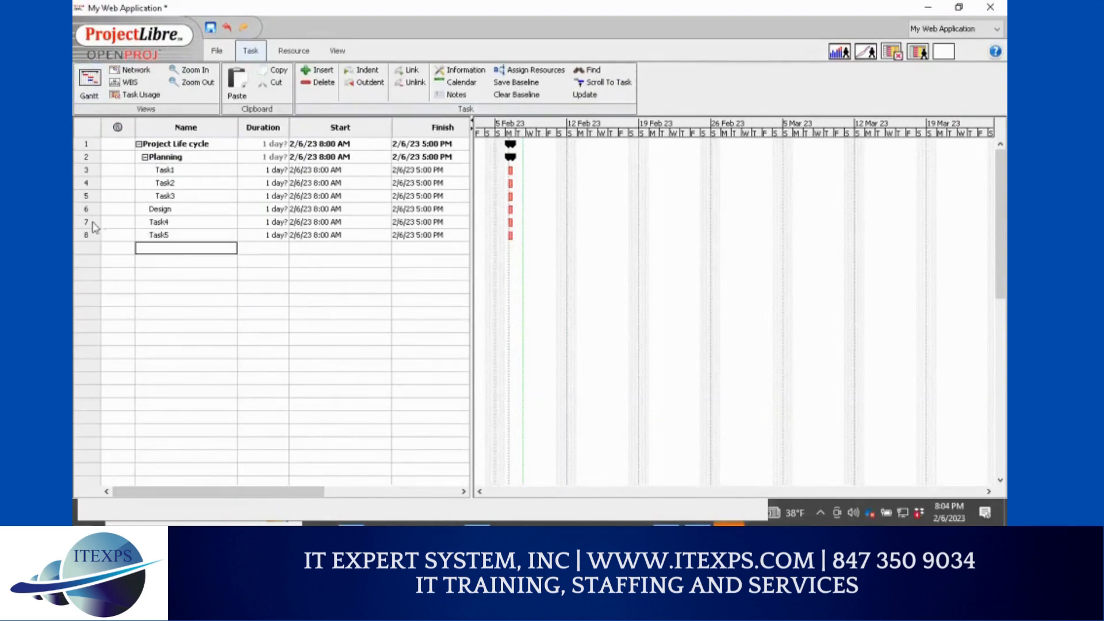
Step: Indent Task4 and Task5 so they become subtasks of Design
{"action": "left_click_drag", "start_coordinate": [90, 224], "coordinate": [92, 239]}
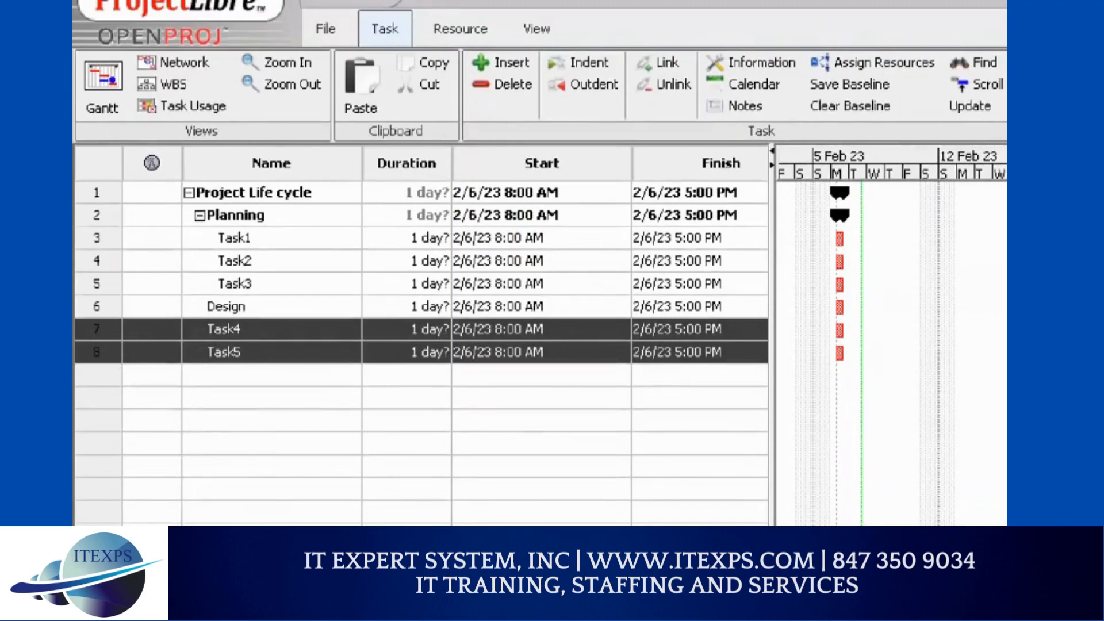
{"action": "mouse_move", "coordinate": [594, 51]}
{"action": "left_mouse_down"}
{"action": "mouse_move", "coordinate": [547, 75]}
{"action": "mouse_move", "coordinate": [601, 73]}
{"action": "mouse_move", "coordinate": [599, 53]}
{"action": "left_mouse_up"}
{"action": "key", "text": "Escape"}
{"action": "left_click", "coordinate": [588, 63]}
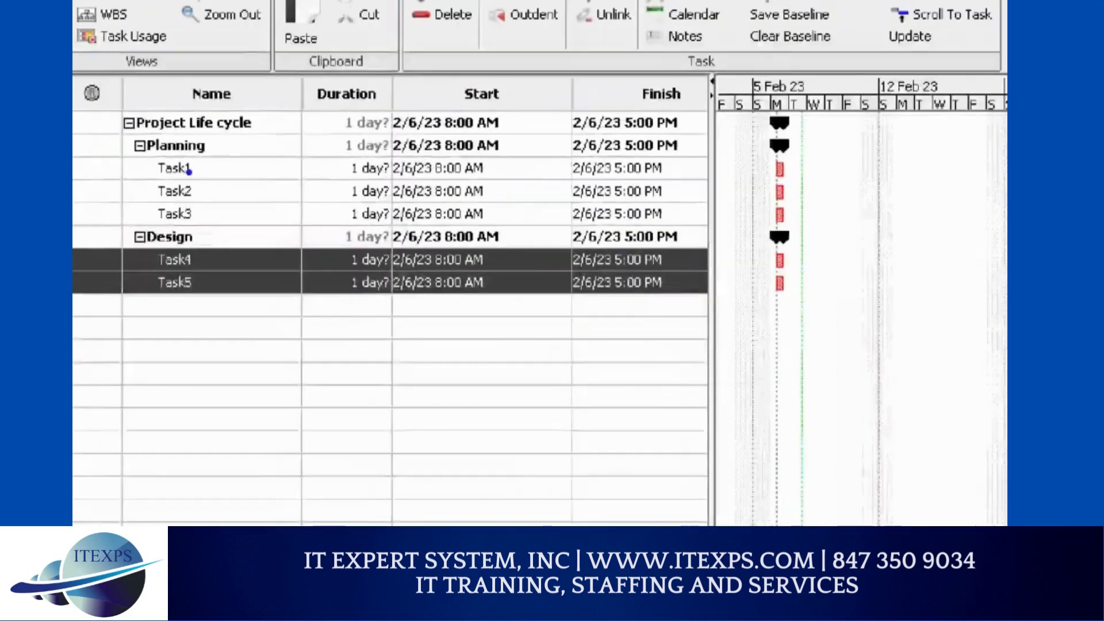
Step: Mark Planning with a line, box the durations of Task1 to Task3, write a d below, and clear the annotations
{"action": "left_click_drag", "start_coordinate": [206, 145], "coordinate": [258, 145]}
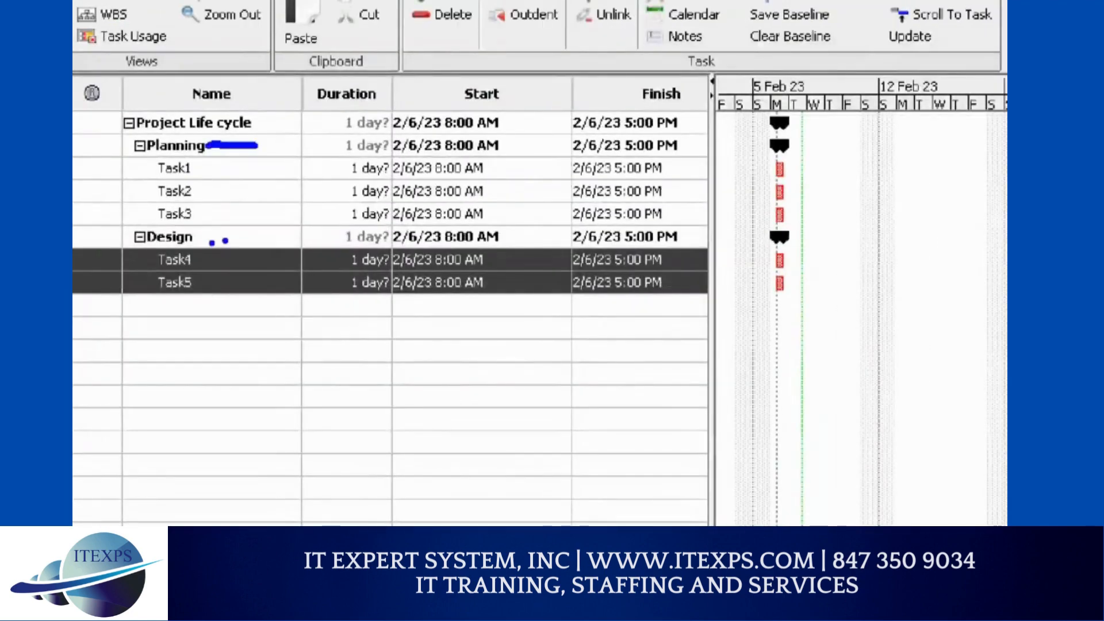
{"action": "left_click_drag", "start_coordinate": [344, 165], "coordinate": [343, 218]}
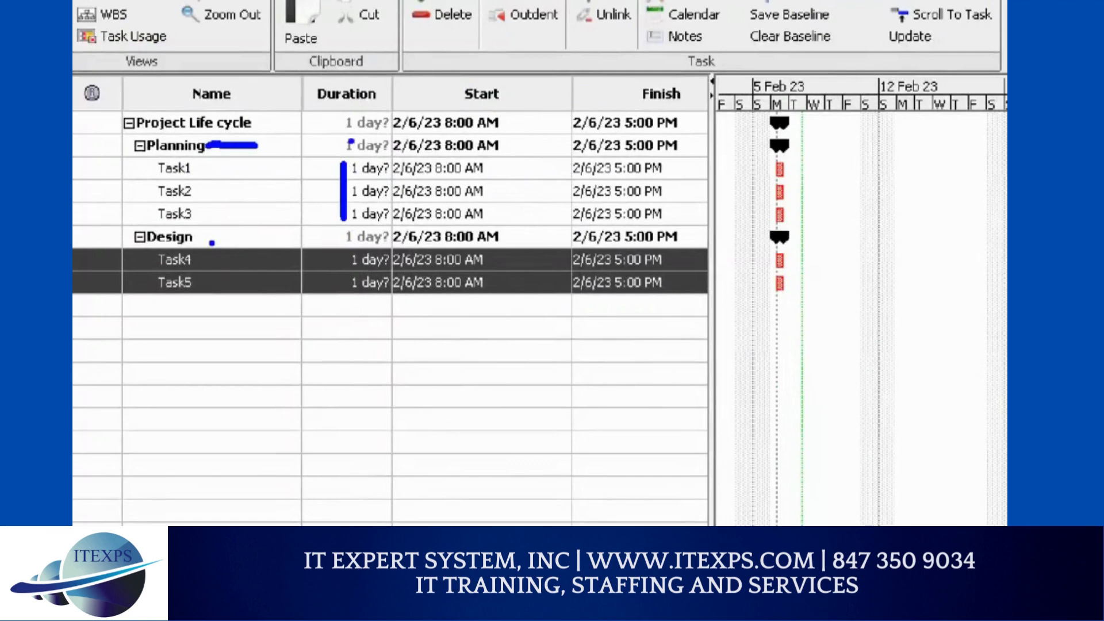
{"action": "mouse_move", "coordinate": [348, 157]}
{"action": "left_mouse_down"}
{"action": "mouse_move", "coordinate": [393, 214]}
{"action": "mouse_move", "coordinate": [343, 219]}
{"action": "left_mouse_up"}
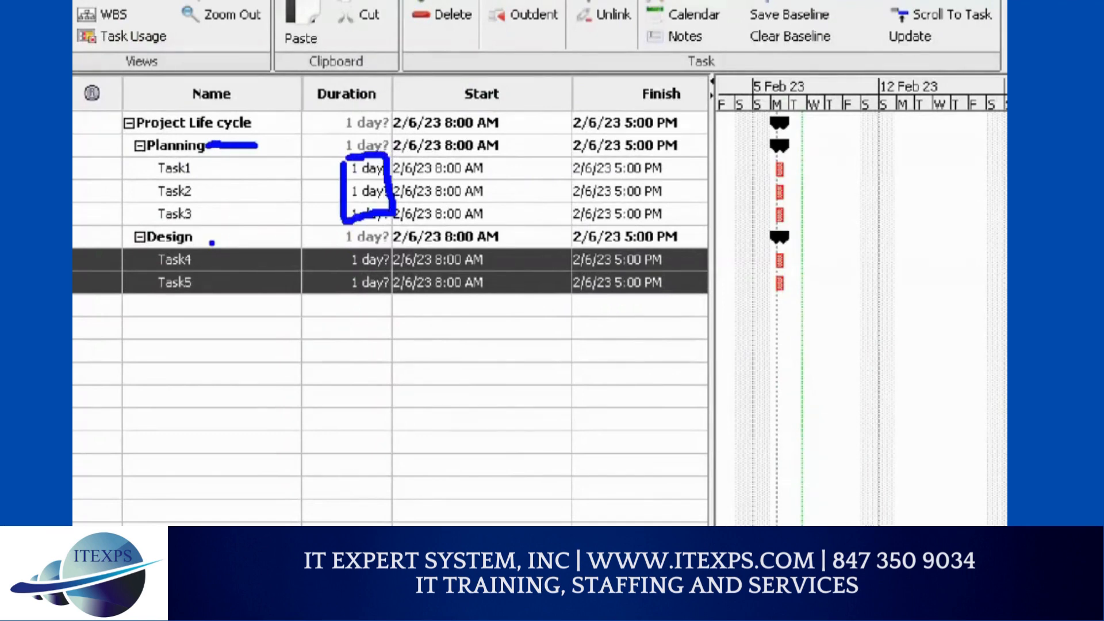
{"action": "left_click_drag", "start_coordinate": [356, 346], "coordinate": [359, 399]}
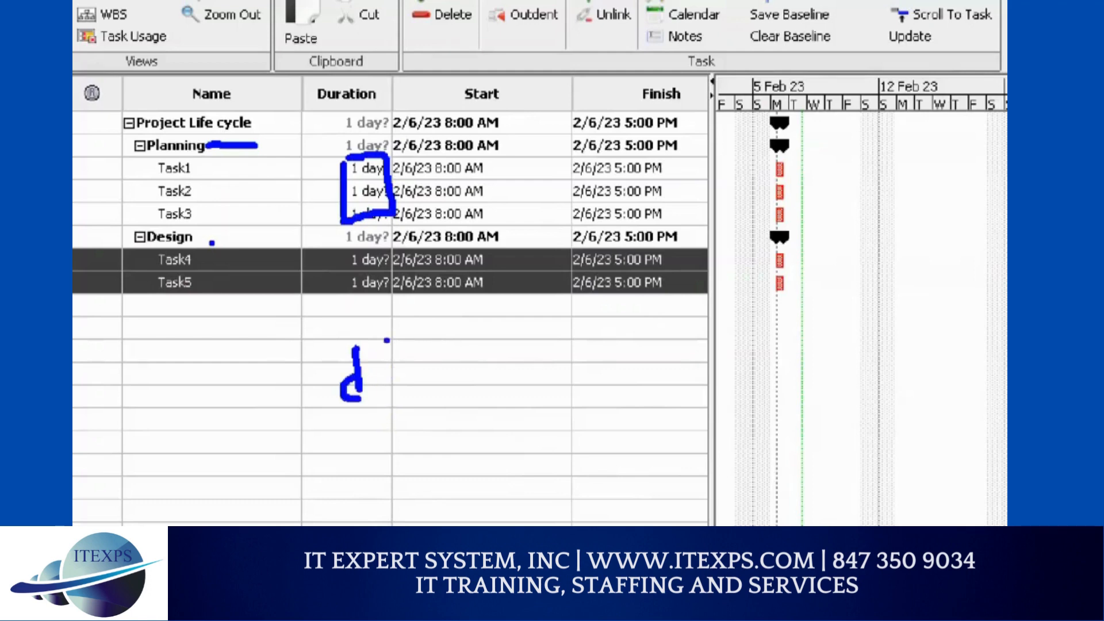
{"action": "key", "text": "Escape"}
Step: Set the durations of the Planning subtasks to 2 days for Task1, 4 days for Task2 and 3 days for Task3
{"action": "left_click", "coordinate": [277, 169]}
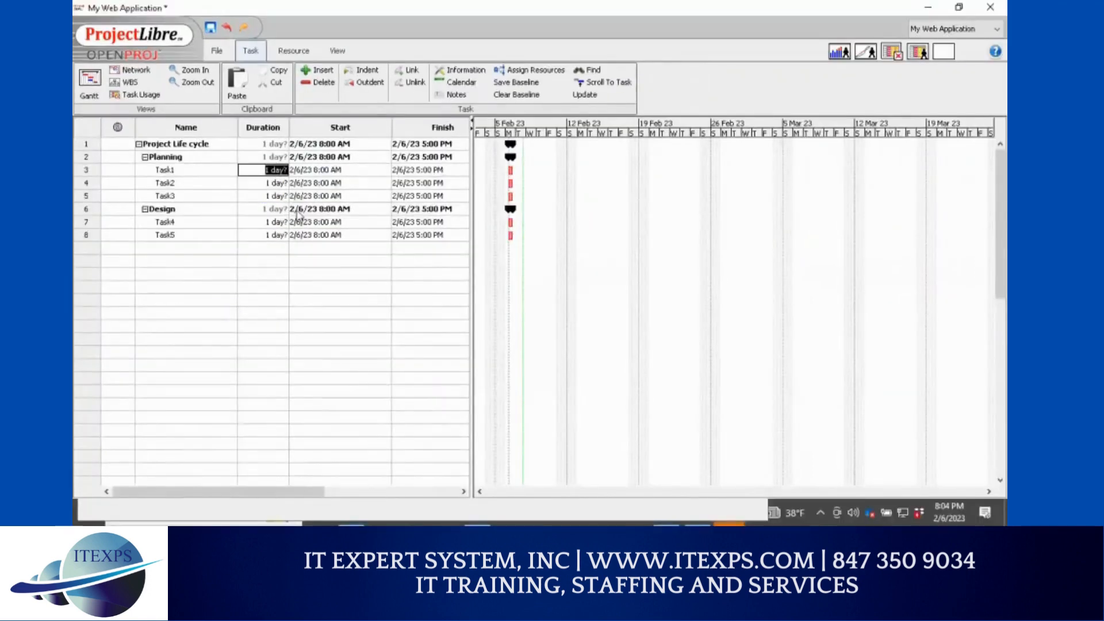
{"action": "type", "text": "2d"}
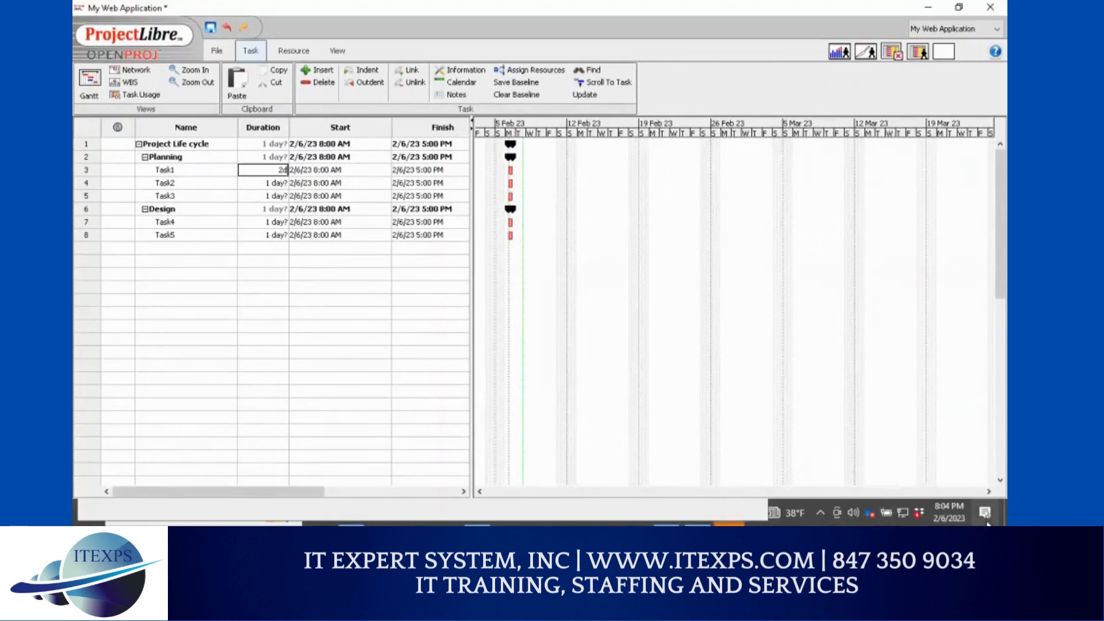
{"action": "key", "text": "Return"}
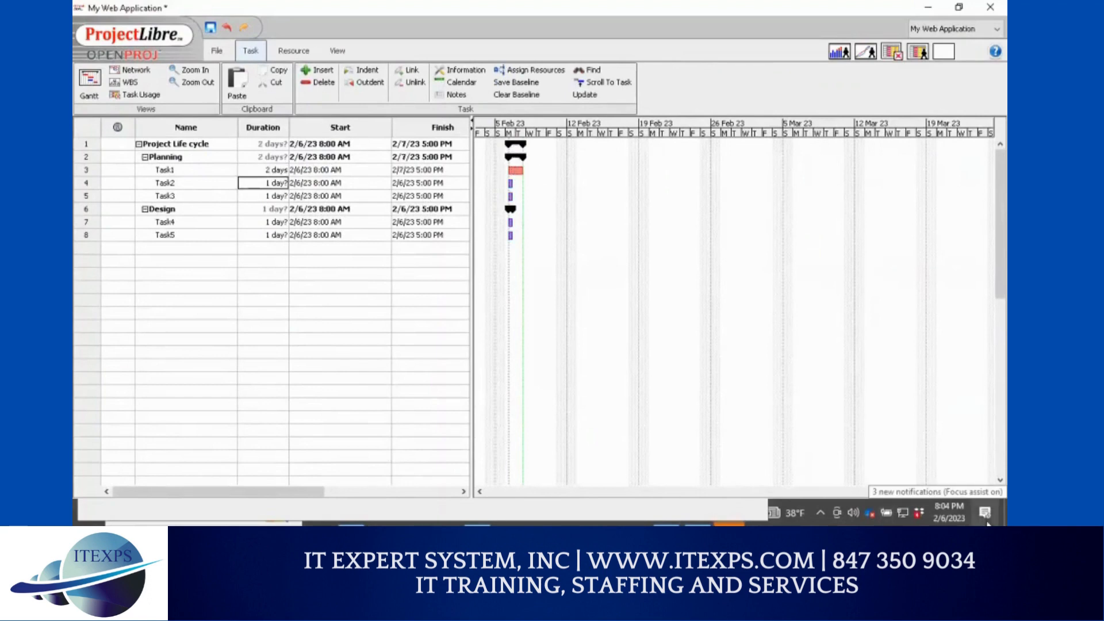
{"action": "type", "text": "4 d"}
{"action": "key", "text": "Return"}
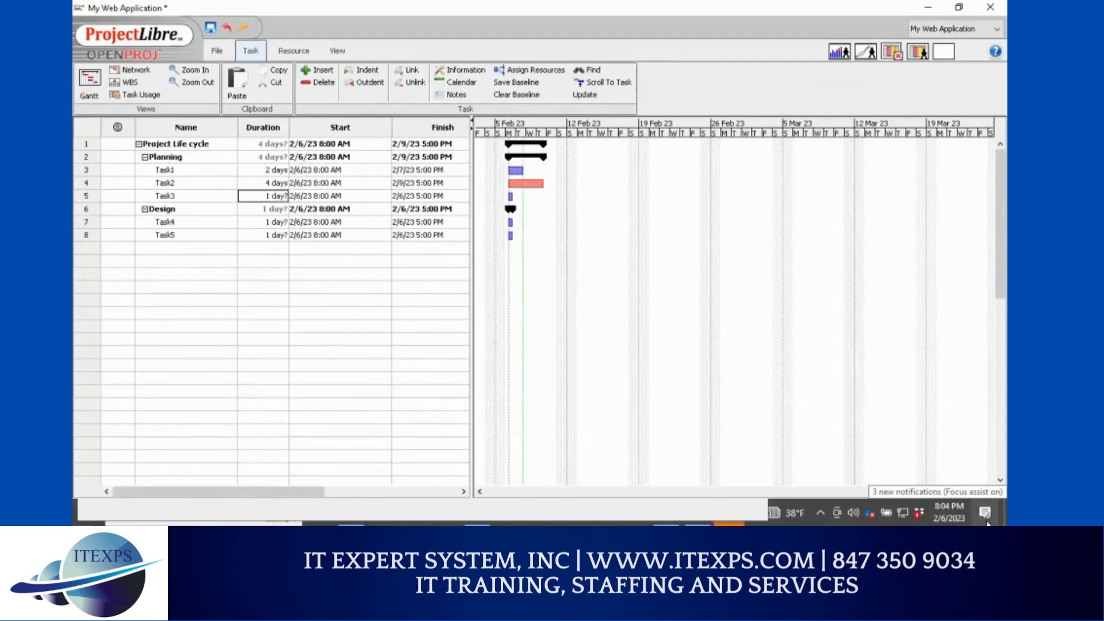
{"action": "type", "text": "3 "}
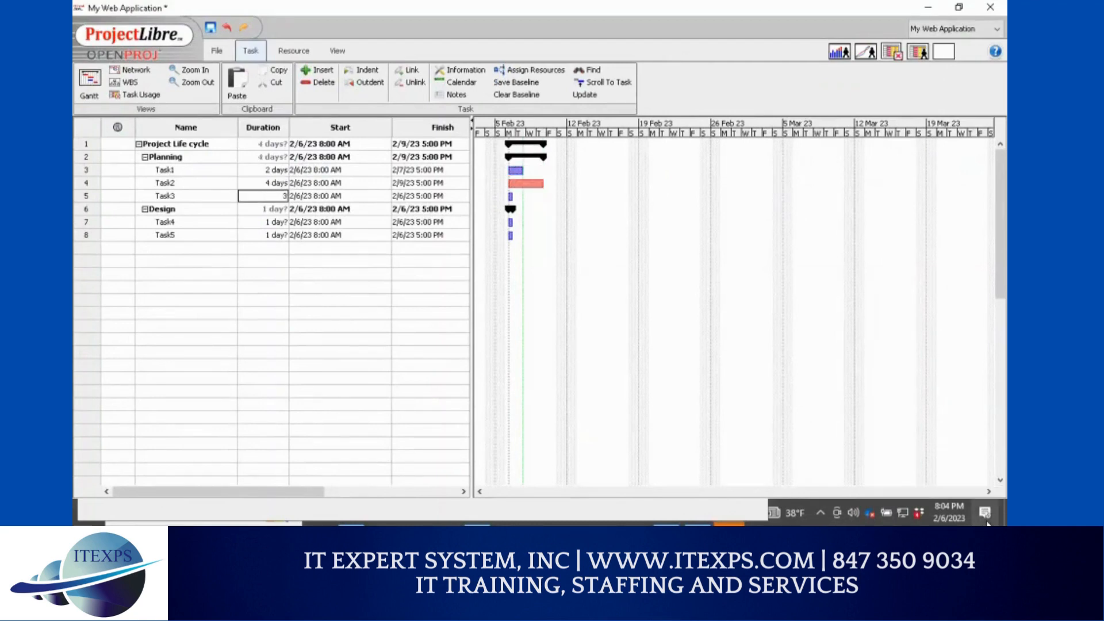
{"action": "type", "text": "d"}
{"action": "key", "text": "Return"}
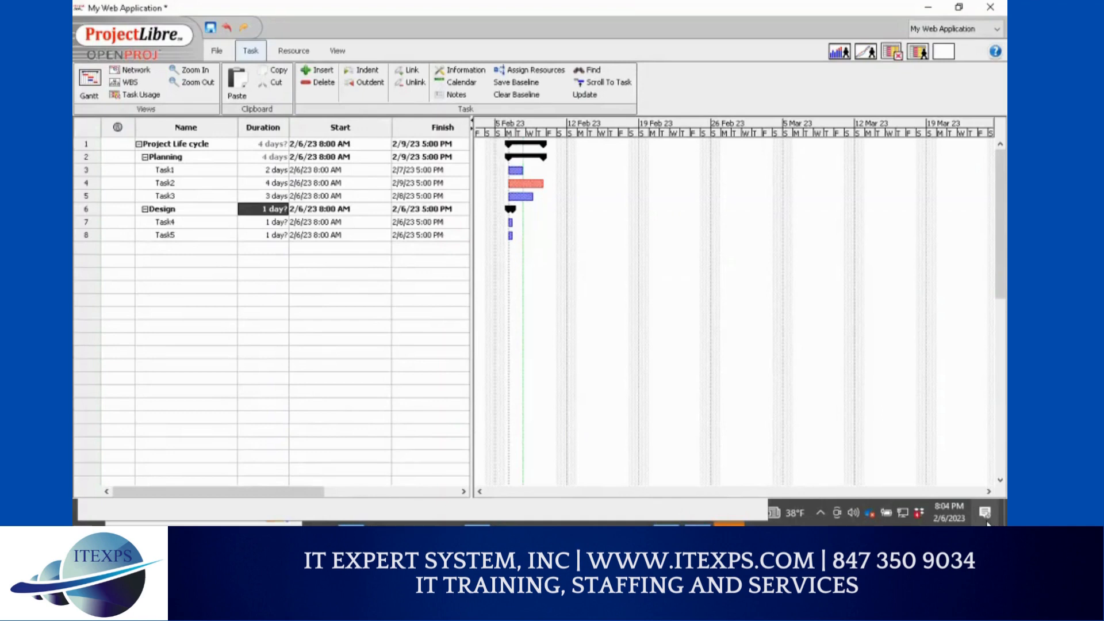
Step: Set the duration of Task4 under Design to 5 days
{"action": "key", "text": "Down"}
{"action": "type", "text": "5 "}
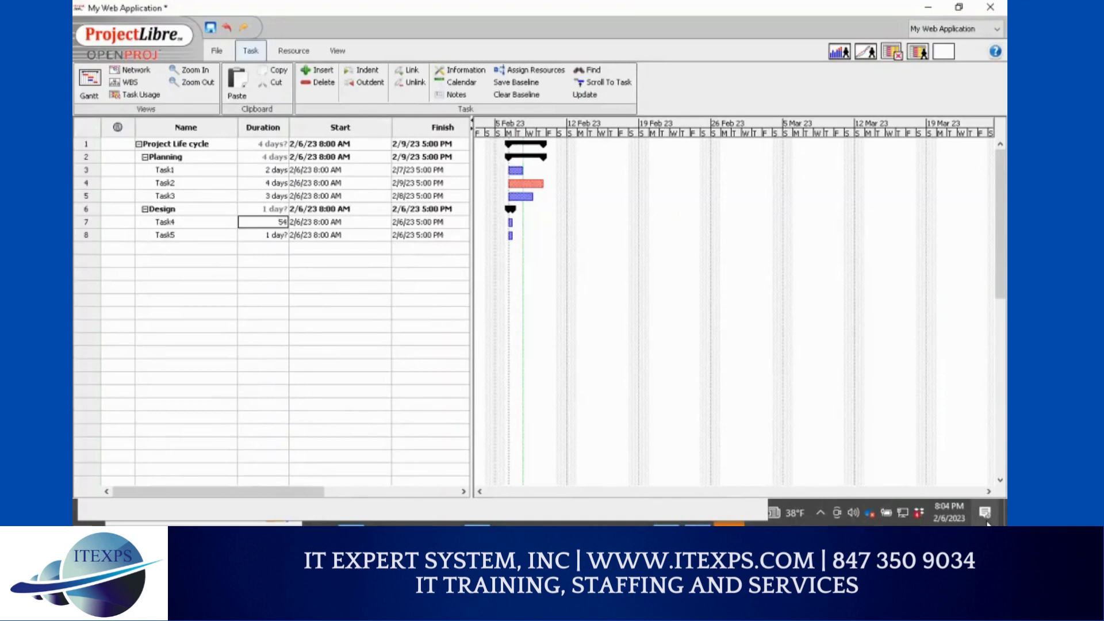
{"action": "type", "text": "d"}
{"action": "key", "text": "Return"}
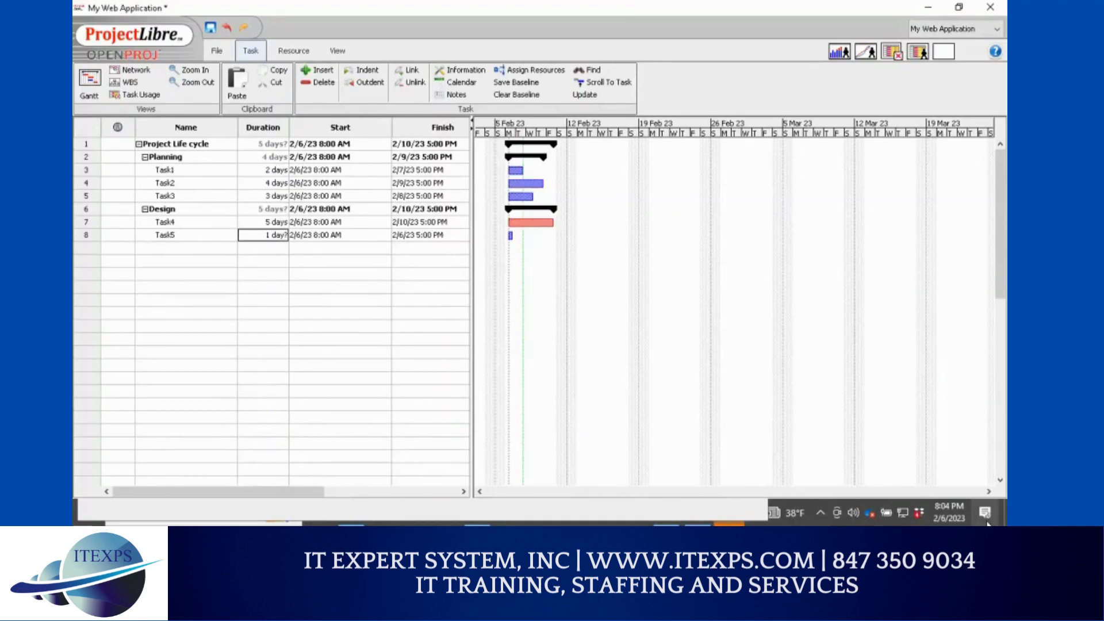
Step: Set the duration of Task5 under Design to 6 days
{"action": "key", "text": "Return"}
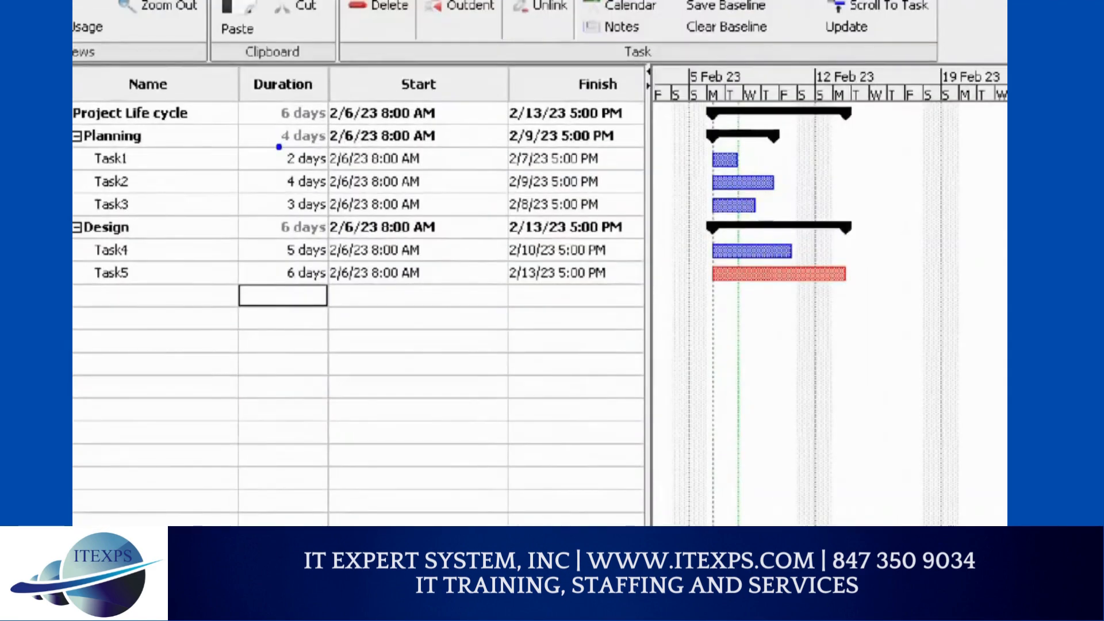
Step: Mark the subtask durations of Planning and Design with vertical lines, write a question mark below, and add a brace beside Task1 to Task3
{"action": "left_click_drag", "start_coordinate": [279, 147], "coordinate": [277, 288]}
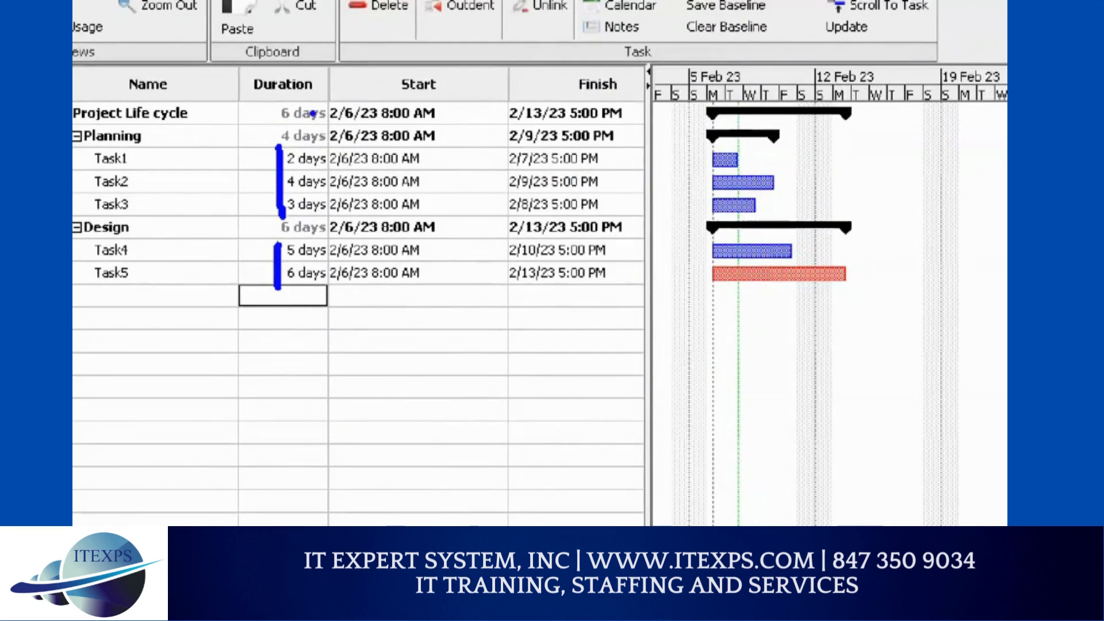
{"action": "left_click_drag", "start_coordinate": [342, 348], "coordinate": [359, 374]}
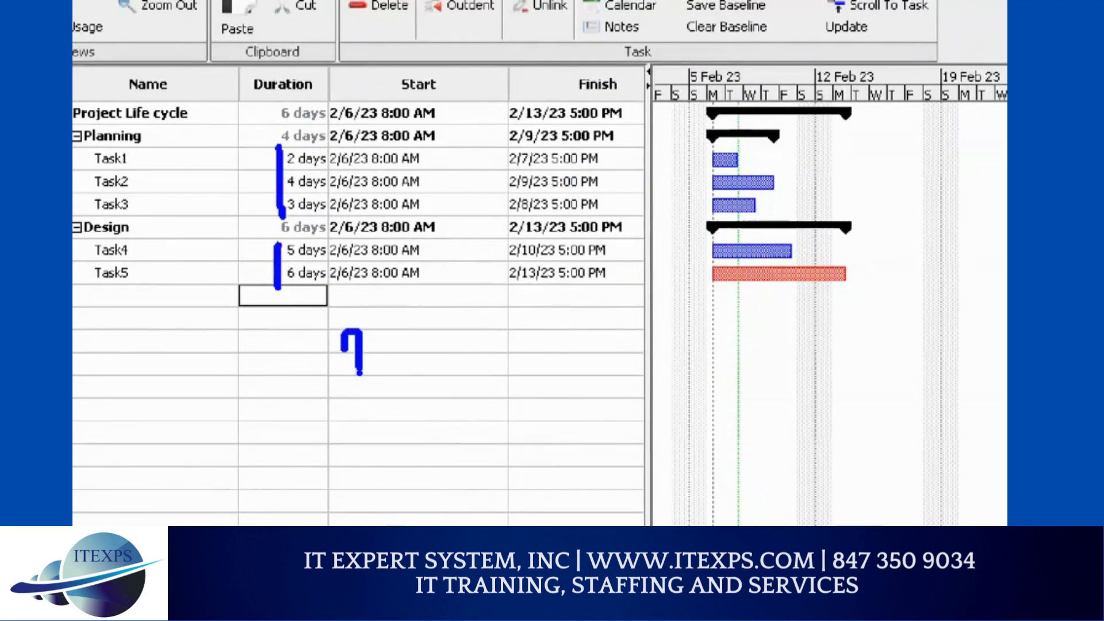
{"action": "left_click", "coordinate": [361, 387]}
{"action": "mouse_move", "coordinate": [250, 152]}
{"action": "left_mouse_down"}
{"action": "mouse_move", "coordinate": [254, 210]}
{"action": "mouse_move", "coordinate": [240, 214]}
{"action": "left_mouse_up"}
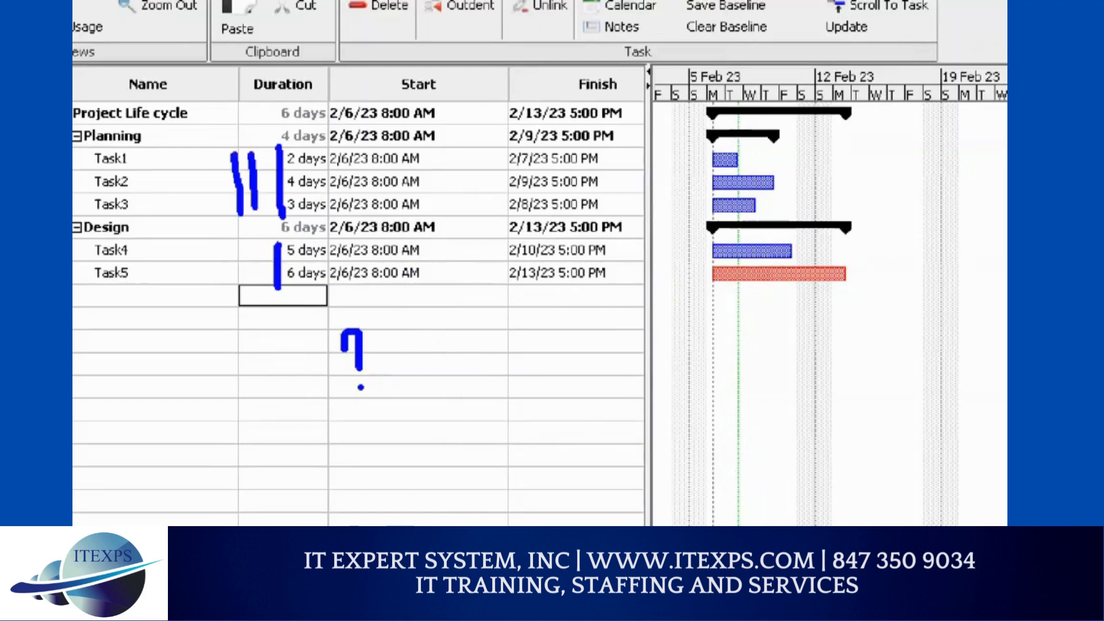
{"action": "mouse_move", "coordinate": [200, 158]}
{"action": "left_mouse_down"}
{"action": "mouse_move", "coordinate": [190, 178]}
{"action": "mouse_move", "coordinate": [210, 199]}
{"action": "left_mouse_up"}
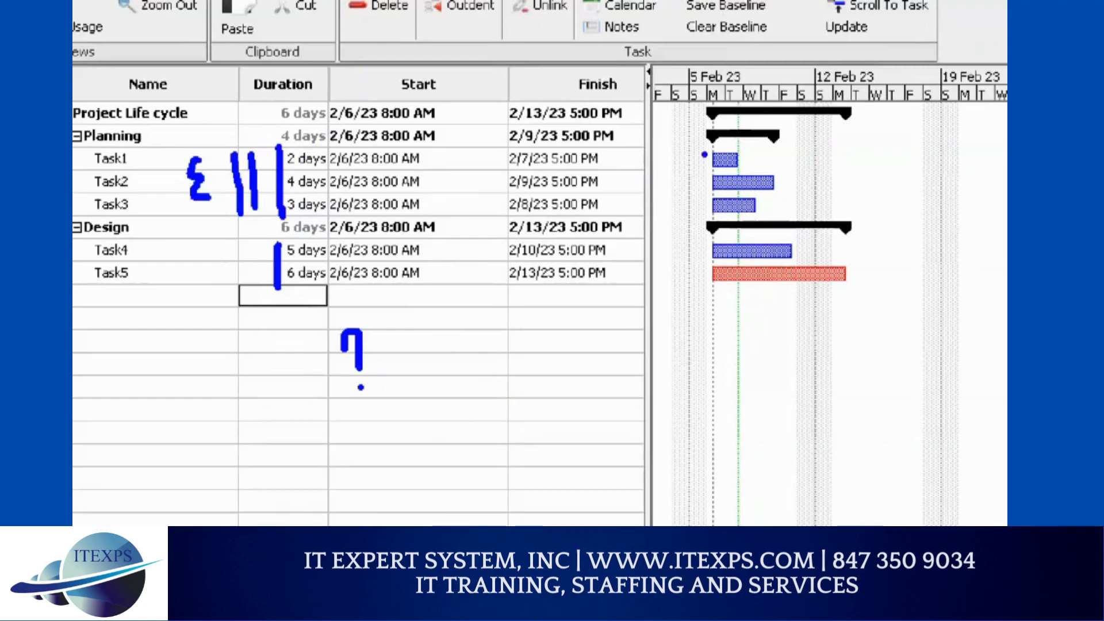
Step: Bracket the Planning bars in the Gantt chart, underline Task2's duration and circle the Planning duration
{"action": "left_click_drag", "start_coordinate": [705, 154], "coordinate": [706, 220]}
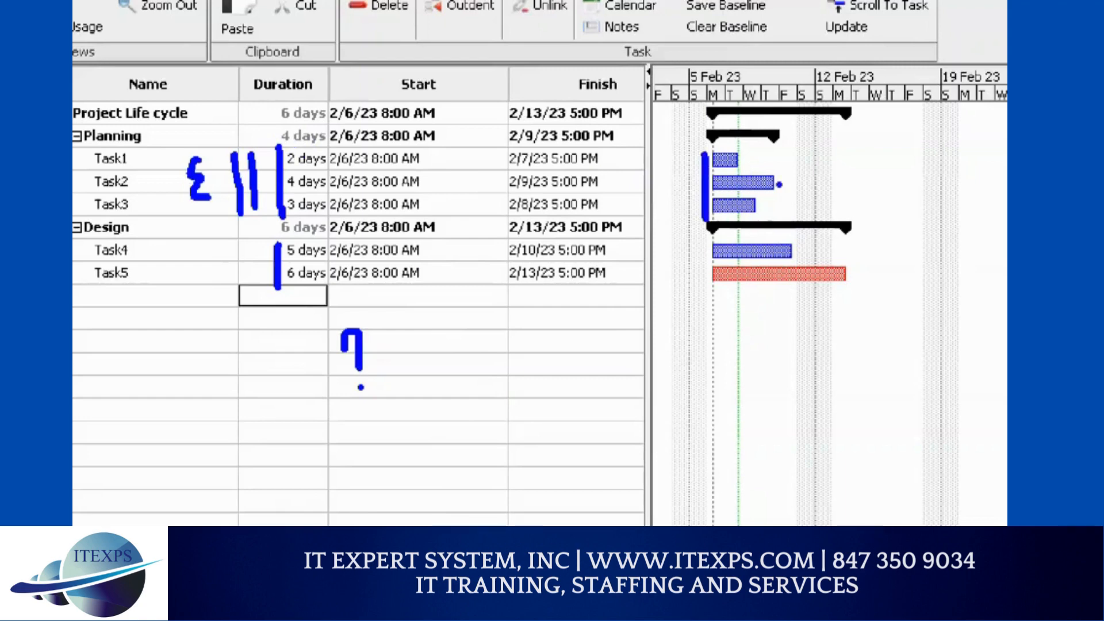
{"action": "left_click_drag", "start_coordinate": [775, 180], "coordinate": [782, 112]}
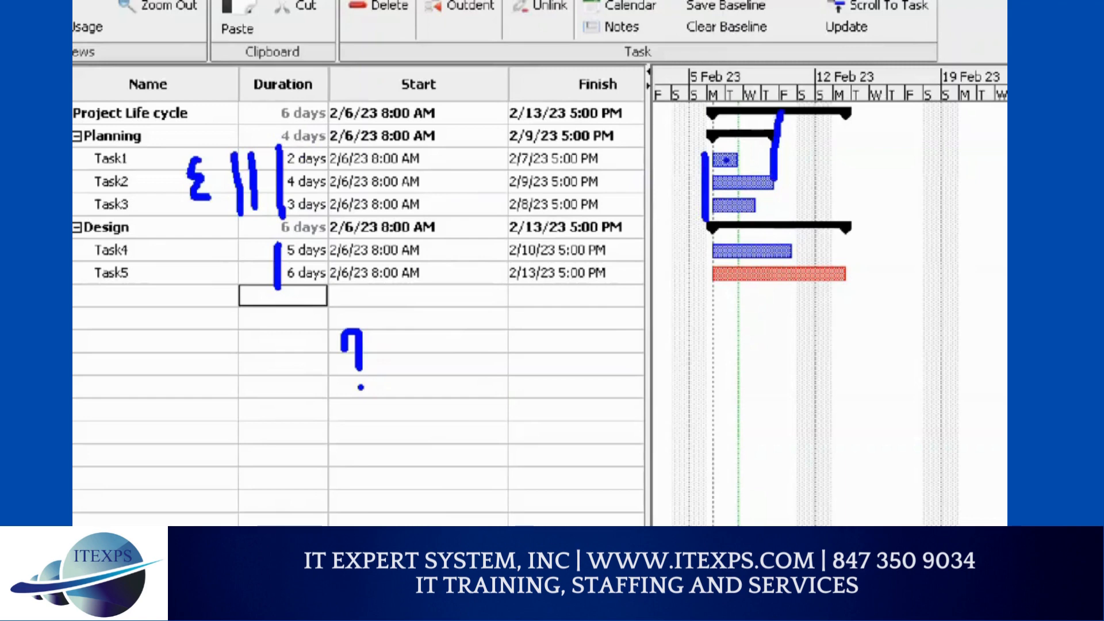
{"action": "left_click_drag", "start_coordinate": [710, 167], "coordinate": [704, 136]}
{"action": "left_click_drag", "start_coordinate": [295, 187], "coordinate": [311, 187]}
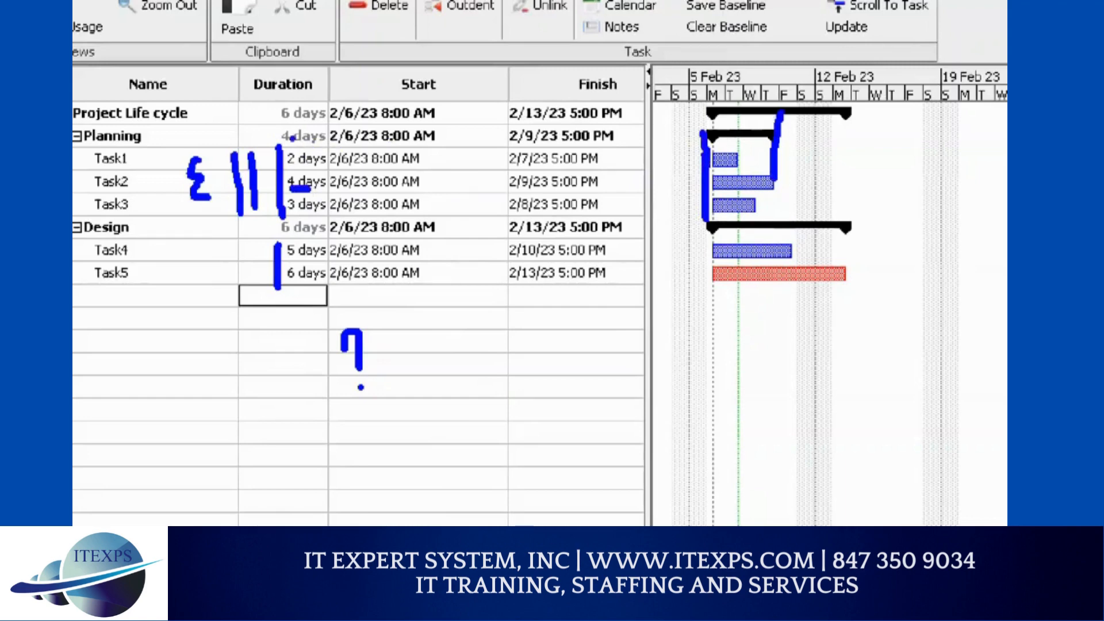
{"action": "mouse_move", "coordinate": [291, 126]}
{"action": "left_mouse_down"}
{"action": "mouse_move", "coordinate": [281, 144]}
{"action": "mouse_move", "coordinate": [281, 128]}
{"action": "left_mouse_up"}
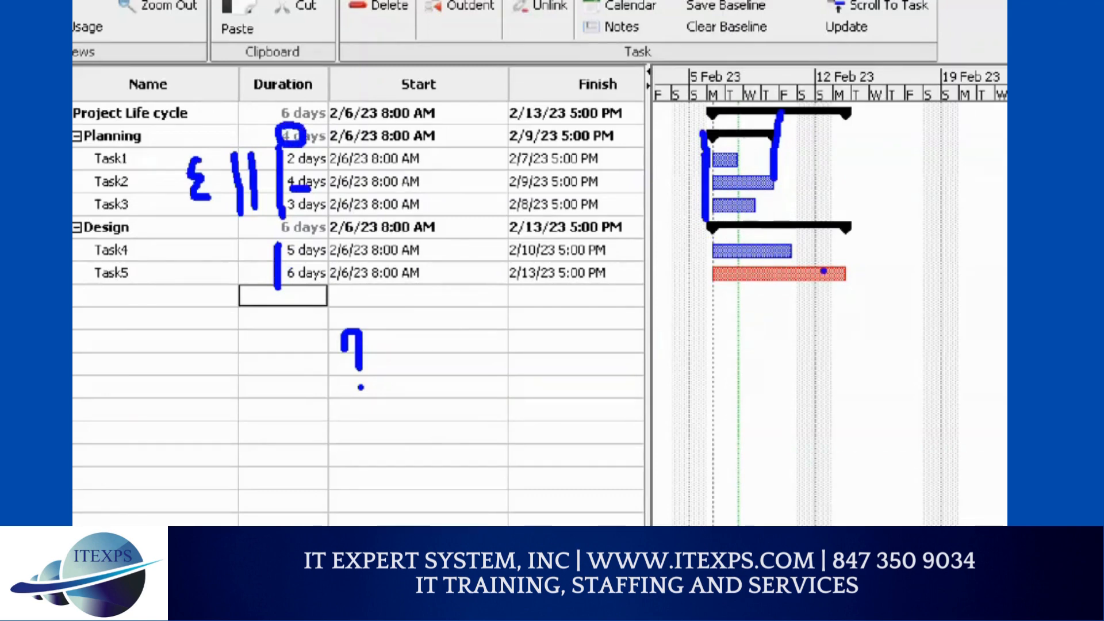
Step: Draw lines linking both ends of Task5's bar to the Design summary bar in the Gantt chart, and clear the annotations
{"action": "left_click_drag", "start_coordinate": [851, 274], "coordinate": [848, 227]}
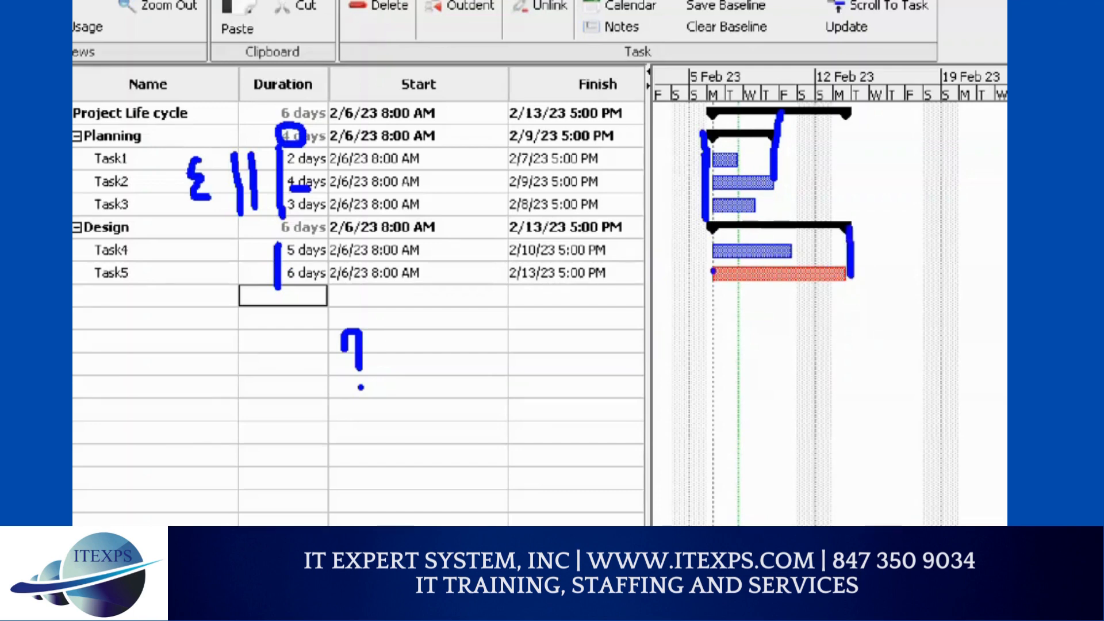
{"action": "left_click_drag", "start_coordinate": [715, 277], "coordinate": [705, 227]}
{"action": "left_click_drag", "start_coordinate": [795, 131], "coordinate": [797, 133]}
{"action": "left_click_drag", "start_coordinate": [869, 209], "coordinate": [857, 222]}
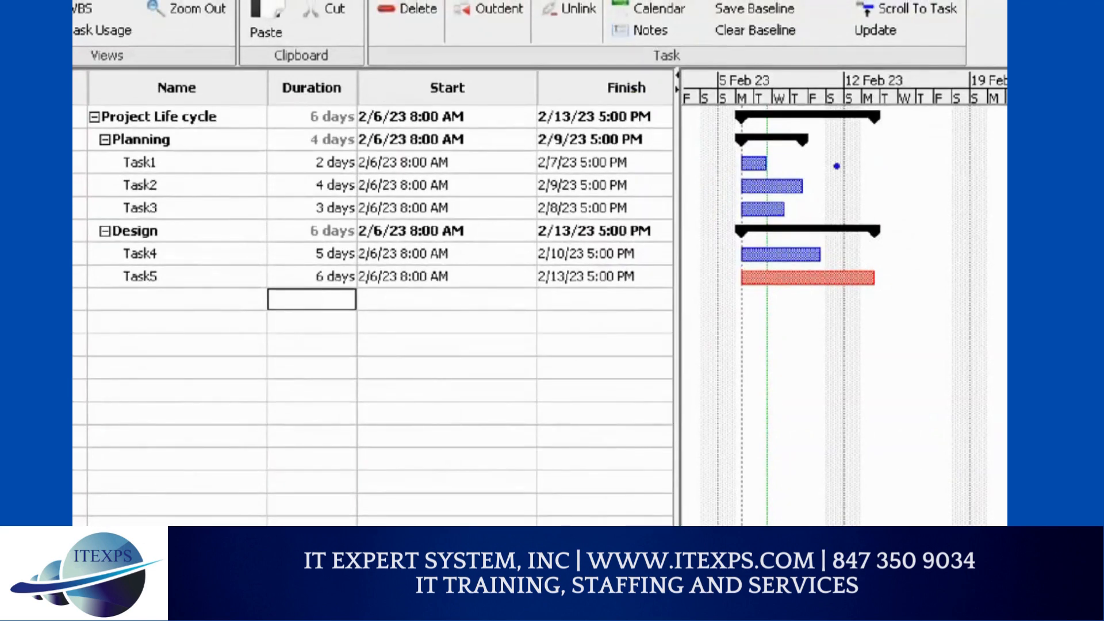
Step: Bracket the Planning bars with vertical lines and draw a line from the end of the Project Life cycle bar down to Task5
{"action": "left_click_drag", "start_coordinate": [808, 139], "coordinate": [812, 220]}
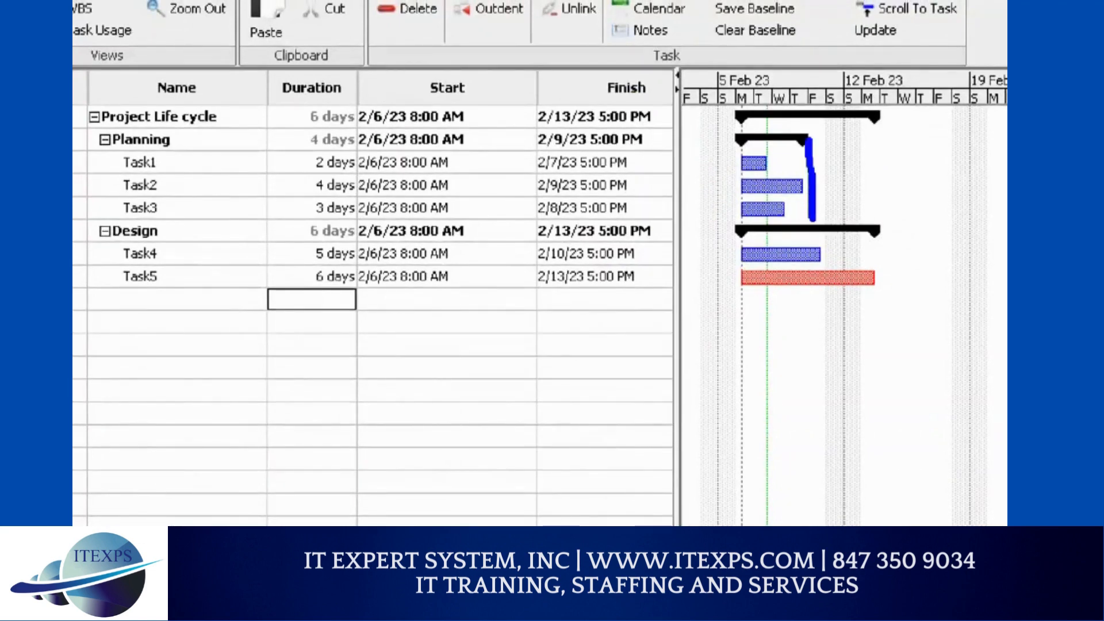
{"action": "left_click_drag", "start_coordinate": [737, 214], "coordinate": [739, 229]}
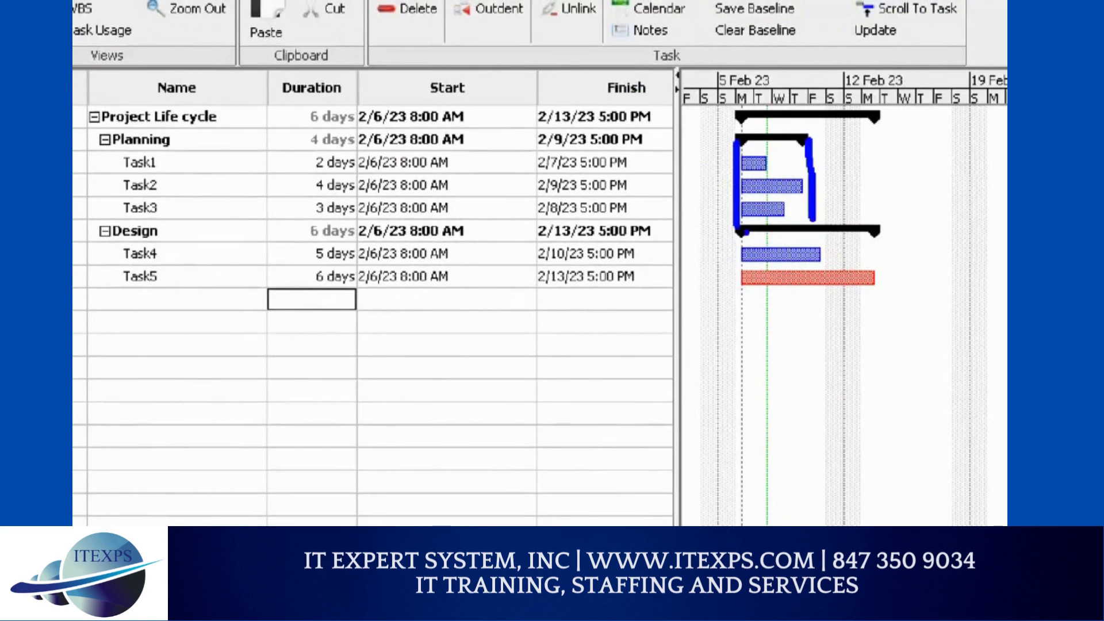
{"action": "left_click_drag", "start_coordinate": [881, 112], "coordinate": [878, 284]}
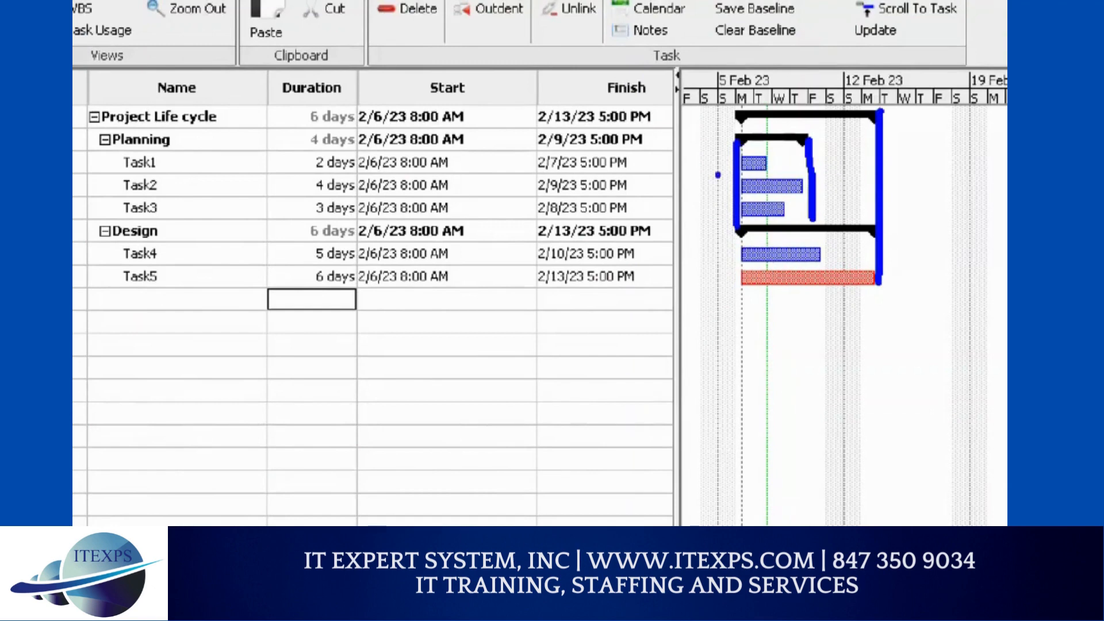
Step: Write 3 beside the Planning bars and 2 beside the Design bars, brace them with a 5, and write 6 under Task5's bar
{"action": "left_click_drag", "start_coordinate": [701, 165], "coordinate": [703, 195]}
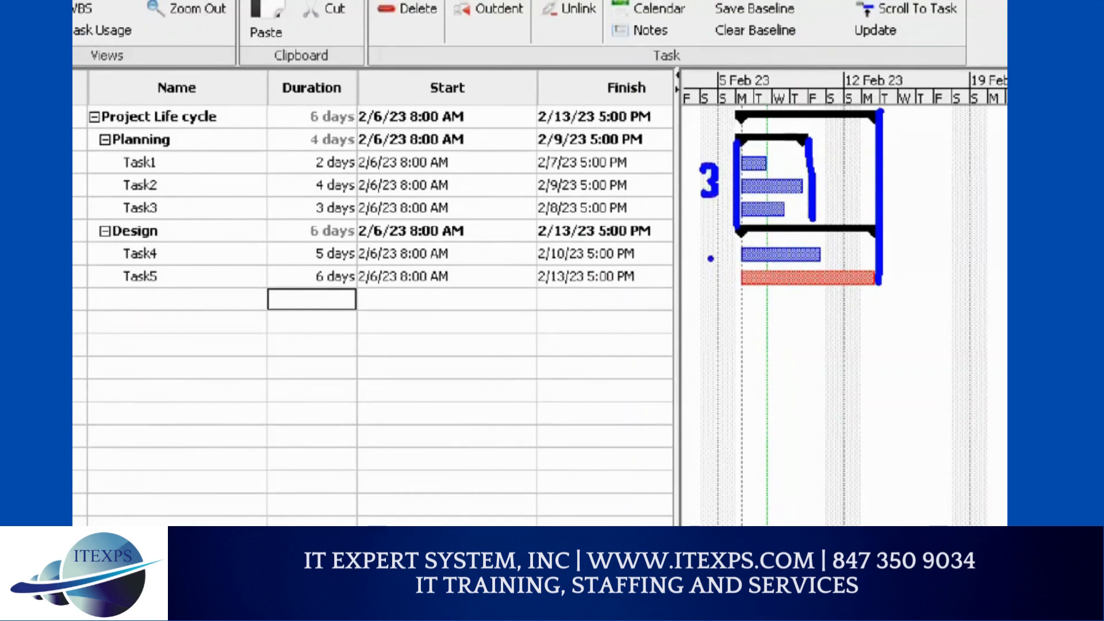
{"action": "mouse_move", "coordinate": [708, 254]}
{"action": "left_mouse_down"}
{"action": "mouse_move", "coordinate": [726, 258]}
{"action": "mouse_move", "coordinate": [729, 275]}
{"action": "left_mouse_up"}
{"action": "mouse_move", "coordinate": [703, 173]}
{"action": "left_mouse_down"}
{"action": "mouse_move", "coordinate": [683, 233]}
{"action": "mouse_move", "coordinate": [698, 296]}
{"action": "mouse_move", "coordinate": [656, 299]}
{"action": "mouse_move", "coordinate": [673, 314]}
{"action": "mouse_move", "coordinate": [660, 323]}
{"action": "left_mouse_up"}
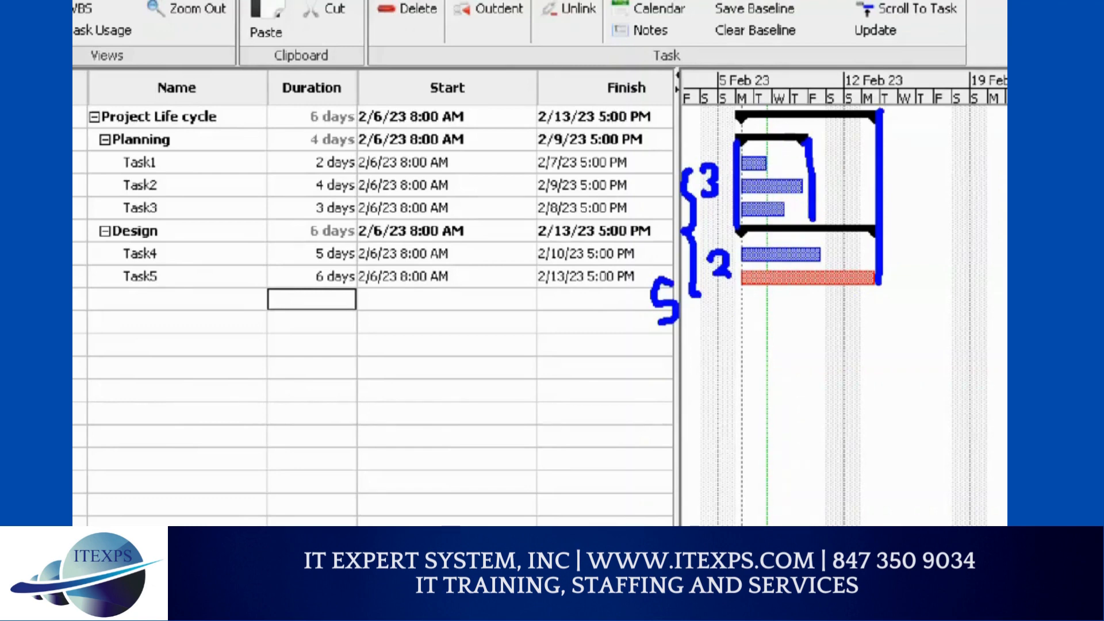
{"action": "left_click_drag", "start_coordinate": [805, 145], "coordinate": [811, 225]}
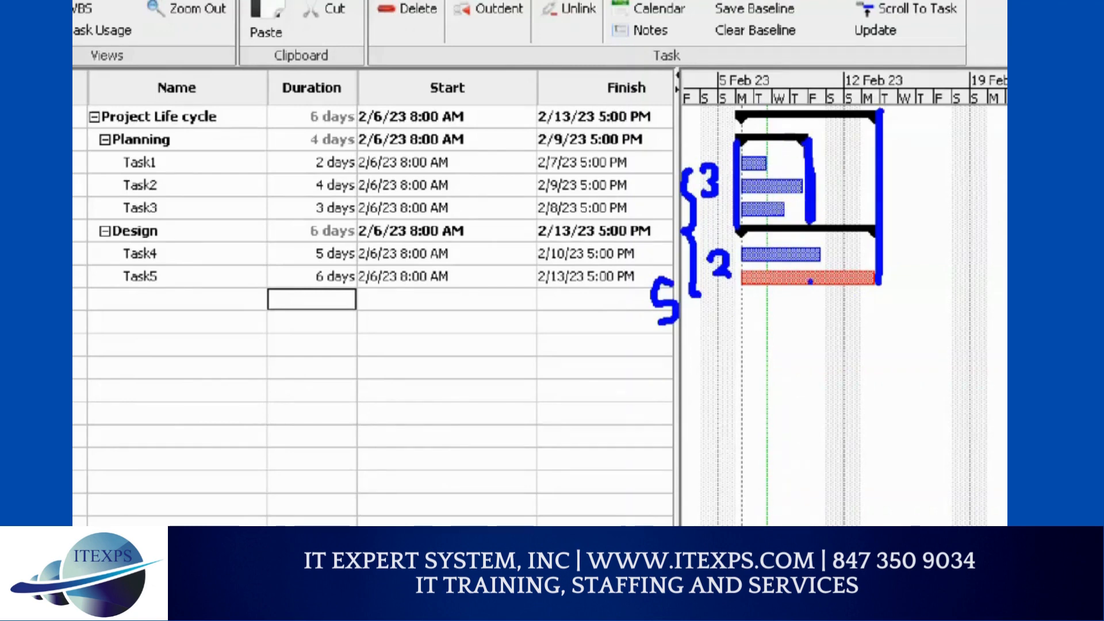
{"action": "left_click_drag", "start_coordinate": [781, 301], "coordinate": [772, 316]}
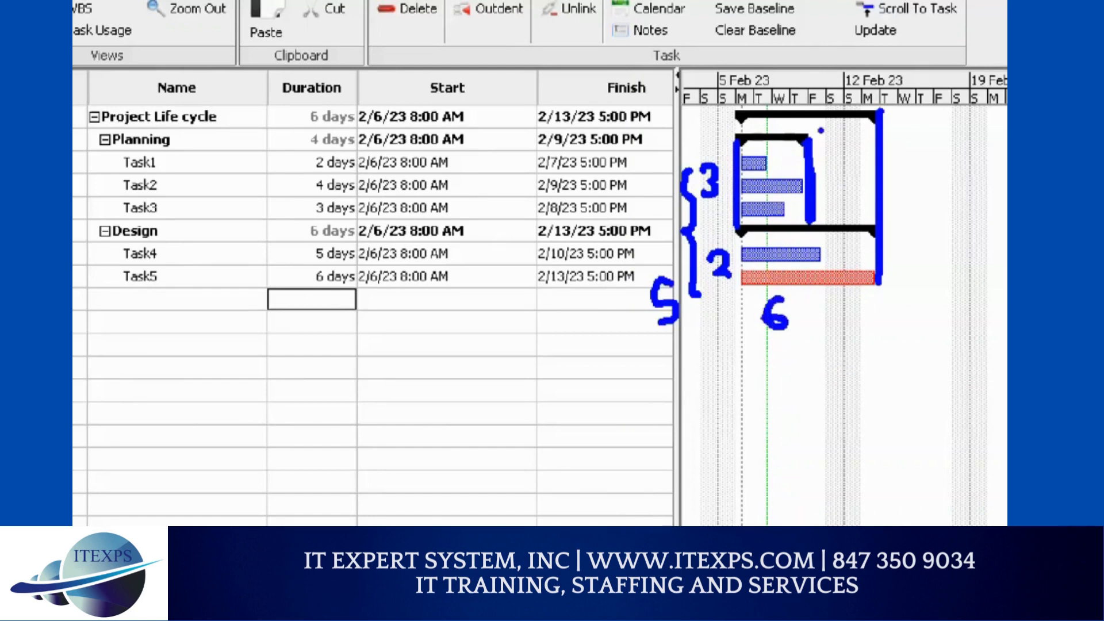
{"action": "mouse_move", "coordinate": [802, 56]}
{"action": "left_mouse_down"}
{"action": "mouse_move", "coordinate": [716, 86]}
{"action": "mouse_move", "coordinate": [755, 357]}
{"action": "mouse_move", "coordinate": [909, 69]}
{"action": "mouse_move", "coordinate": [759, 86]}
{"action": "left_mouse_up"}
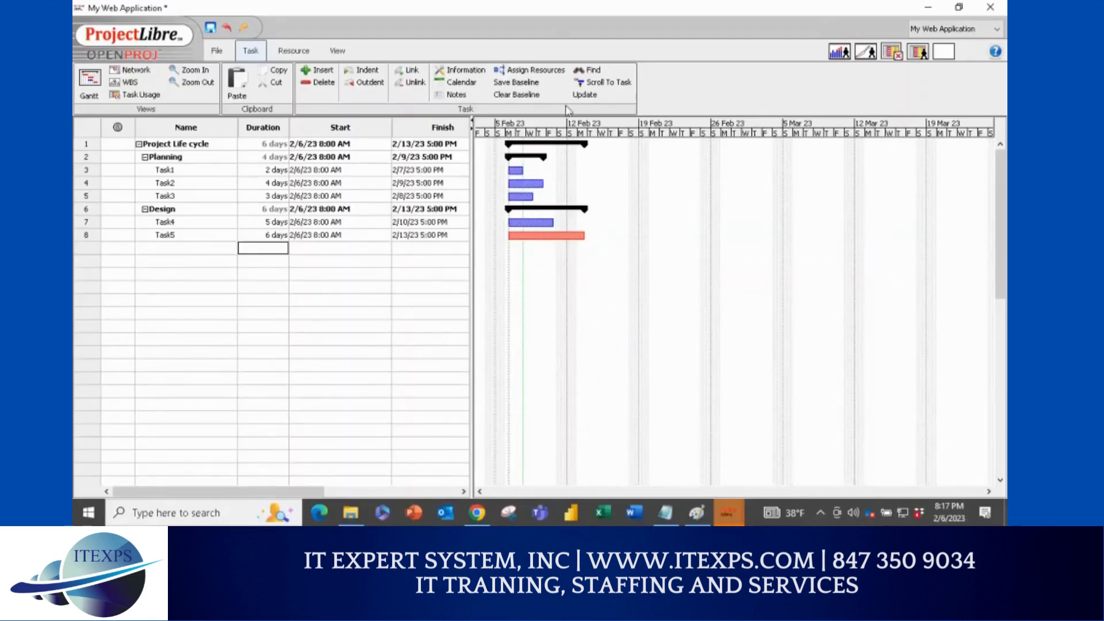
Step: Widen the task table beside the Gantt chart until the full Finish column fits
{"action": "left_click", "coordinate": [545, 11]}
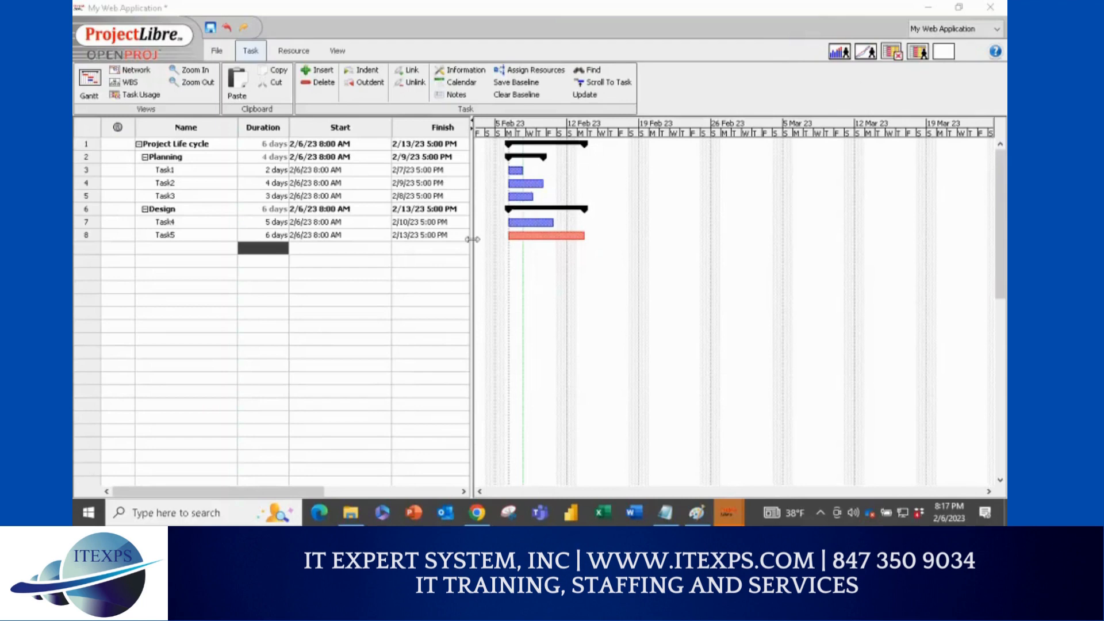
{"action": "left_click_drag", "start_coordinate": [470, 237], "coordinate": [498, 238]}
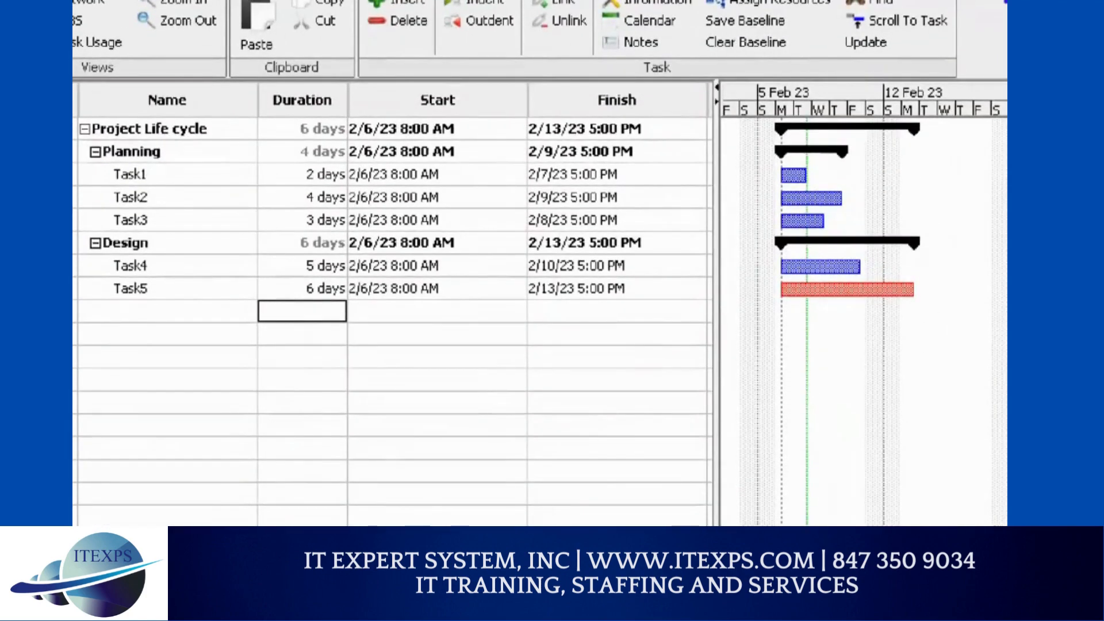
Step: Mark Task1 to Task3 with a line and dots, clear the marks, circle Task2, and clear the annotation
{"action": "left_click_drag", "start_coordinate": [152, 164], "coordinate": [153, 229]}
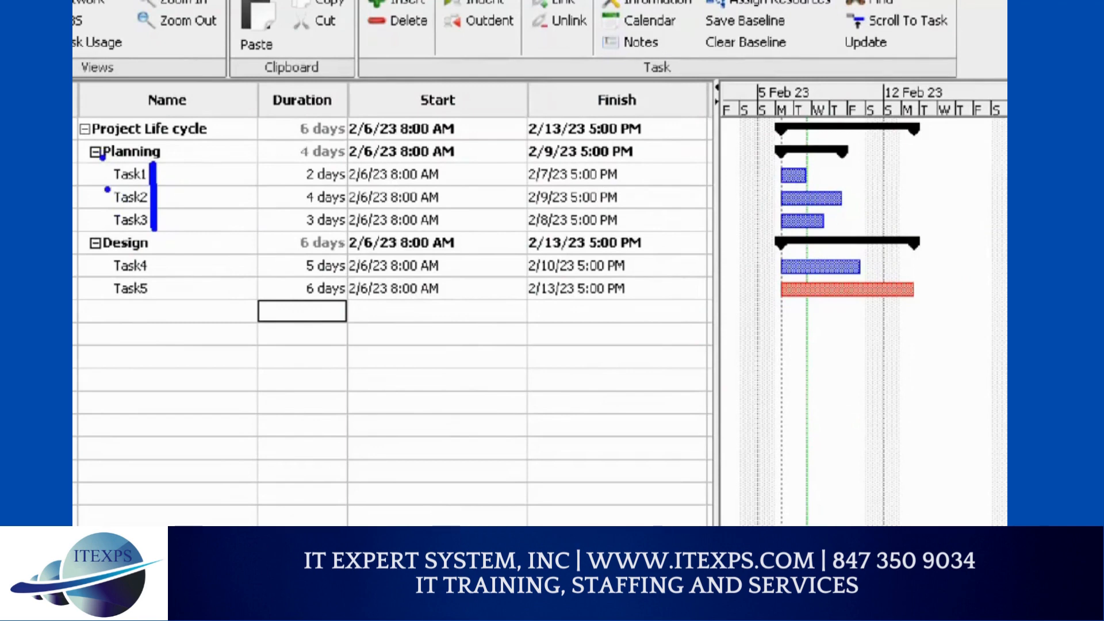
{"action": "left_click", "coordinate": [107, 189]}
{"action": "left_click", "coordinate": [109, 189]}
{"action": "mouse_move", "coordinate": [103, 201]}
{"action": "left_mouse_down"}
{"action": "mouse_move", "coordinate": [126, 201]}
{"action": "mouse_move", "coordinate": [123, 219]}
{"action": "left_mouse_up"}
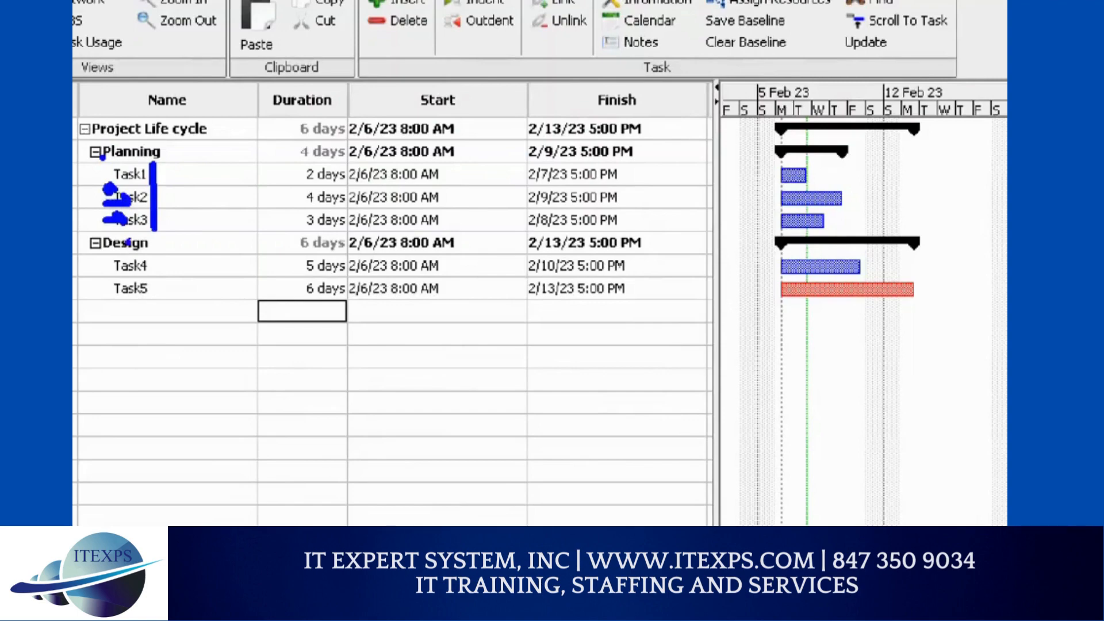
{"action": "key", "text": "Escape"}
{"action": "key", "text": "ctrl+1"}
{"action": "left_click", "coordinate": [222, 176]}
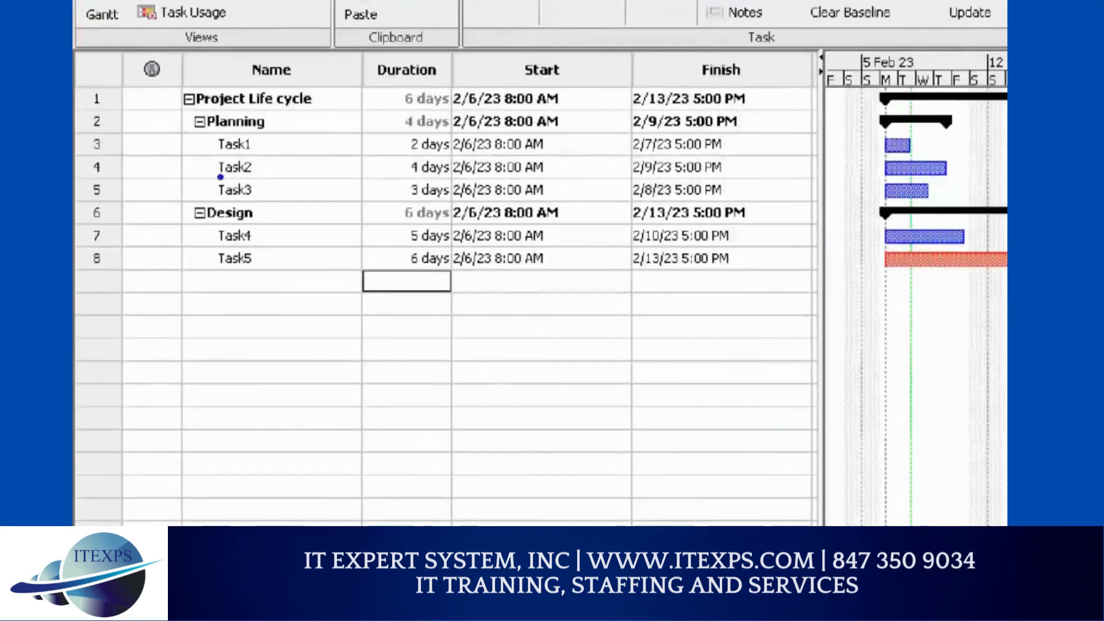
{"action": "mouse_move", "coordinate": [249, 157]}
{"action": "left_mouse_down"}
{"action": "mouse_move", "coordinate": [216, 178]}
{"action": "mouse_move", "coordinate": [252, 169]}
{"action": "mouse_move", "coordinate": [247, 159]}
{"action": "left_mouse_up"}
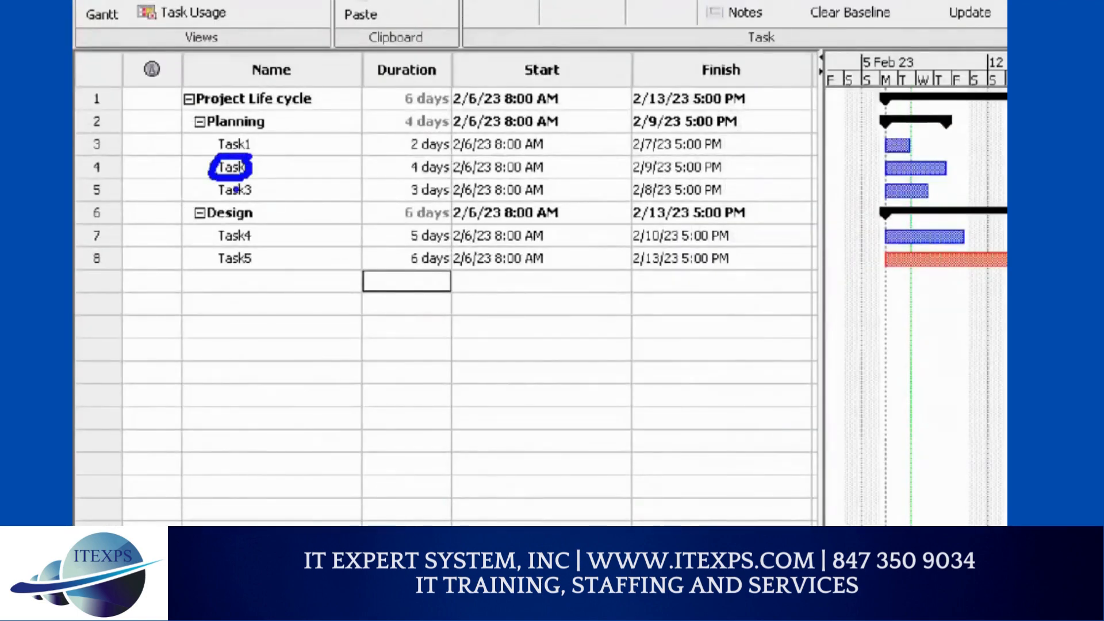
{"action": "key", "text": "Escape"}
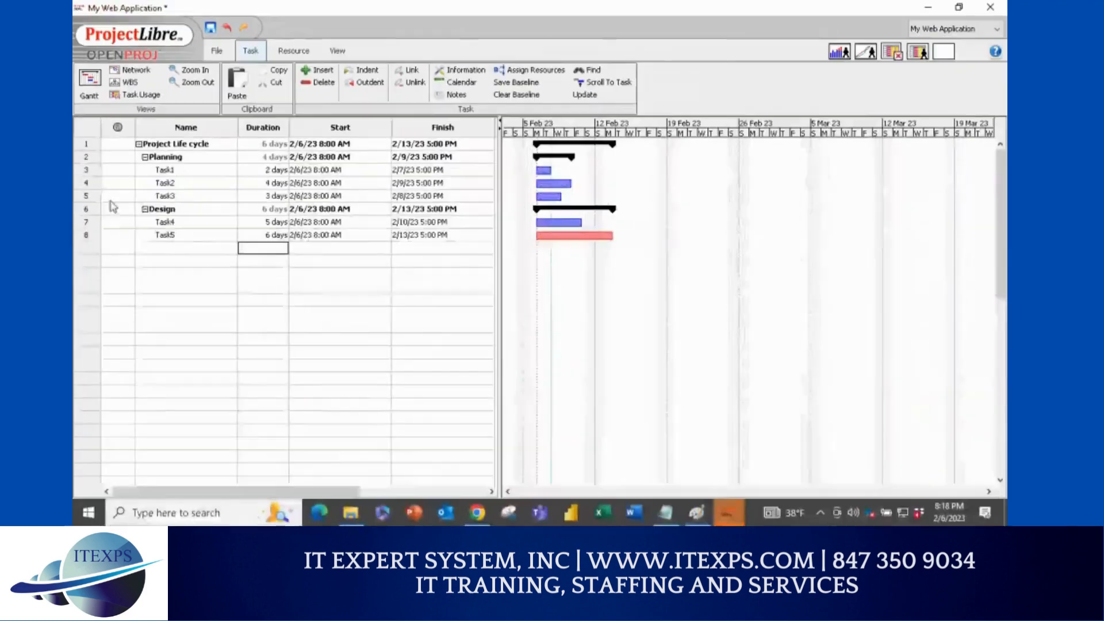
Step: Highlight the Task3 row and the Indent command, and indent Task3 so it becomes a subtask of Task2
{"action": "left_click", "coordinate": [88, 196]}
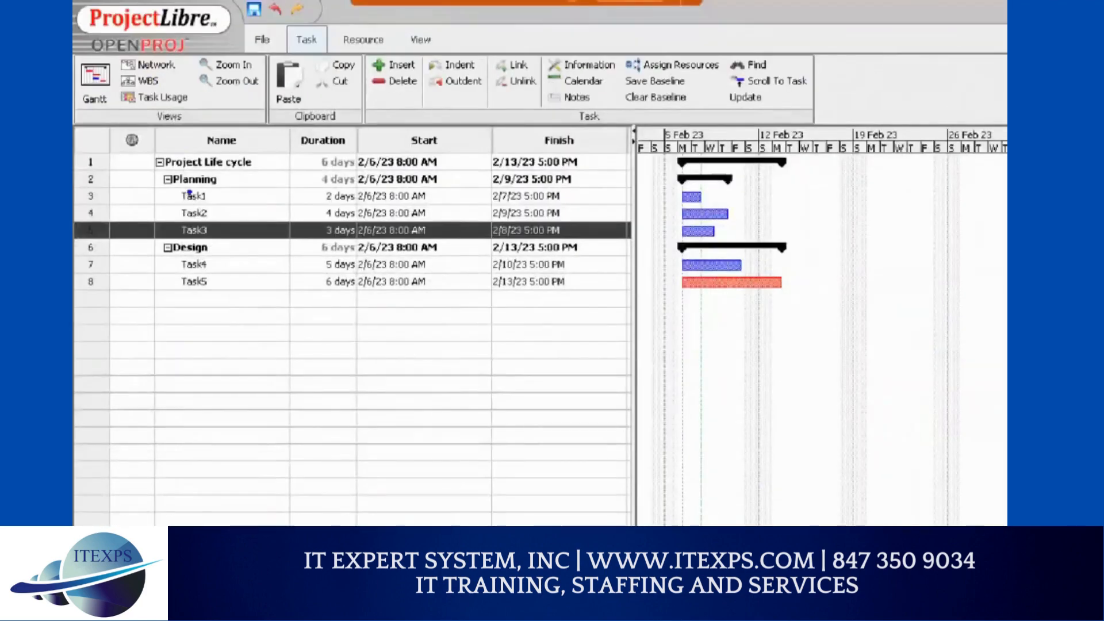
{"action": "left_click_drag", "start_coordinate": [87, 230], "coordinate": [172, 230]}
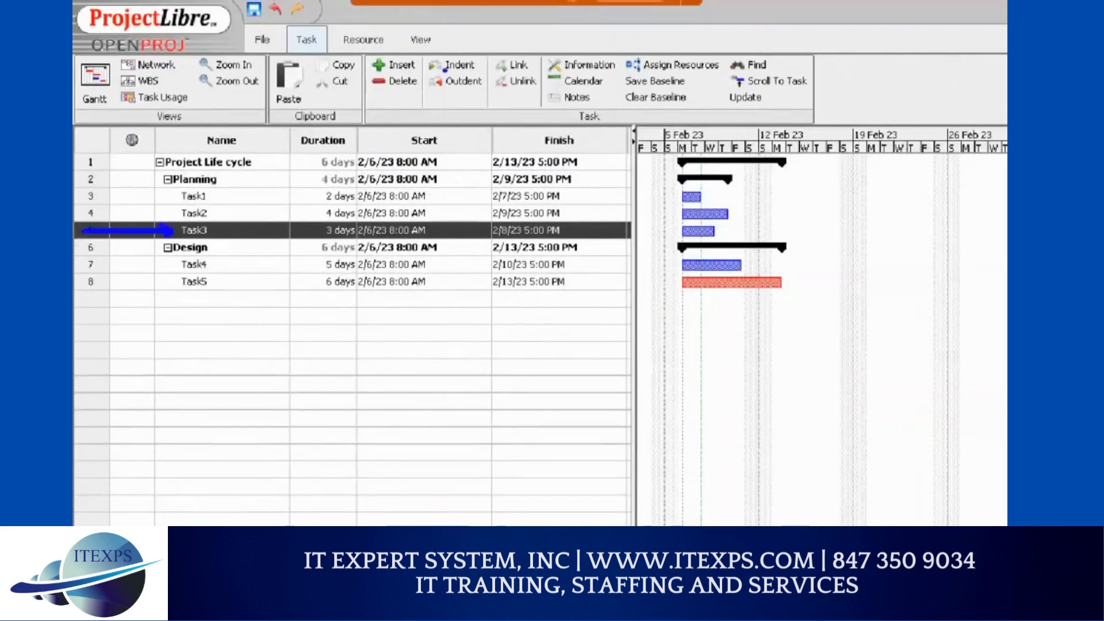
{"action": "left_click_drag", "start_coordinate": [436, 71], "coordinate": [471, 72]}
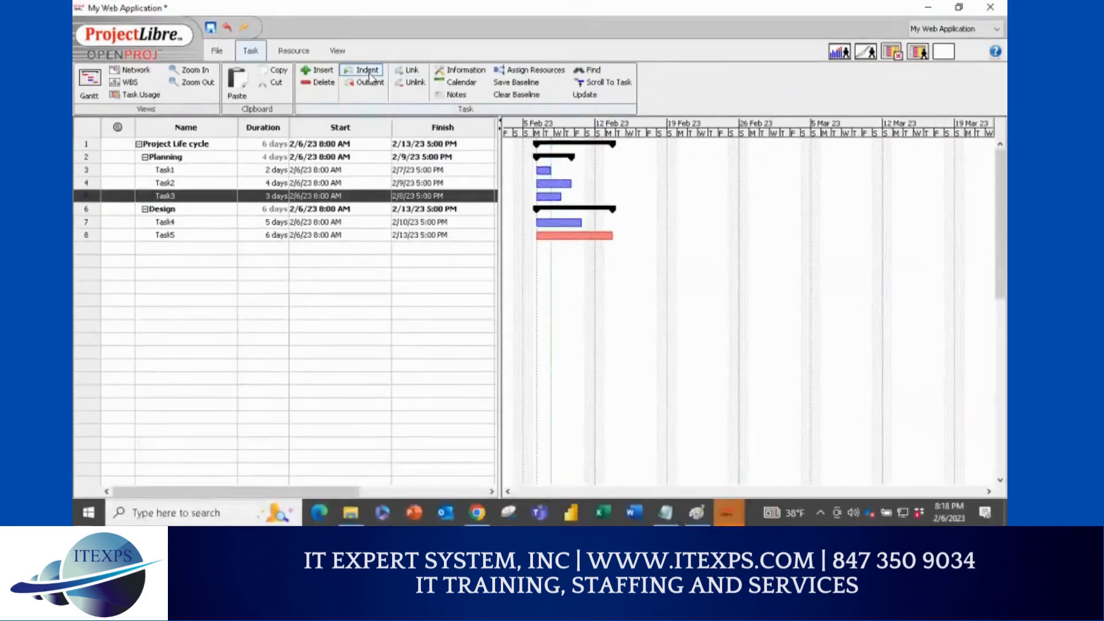
{"action": "left_click", "coordinate": [368, 71]}
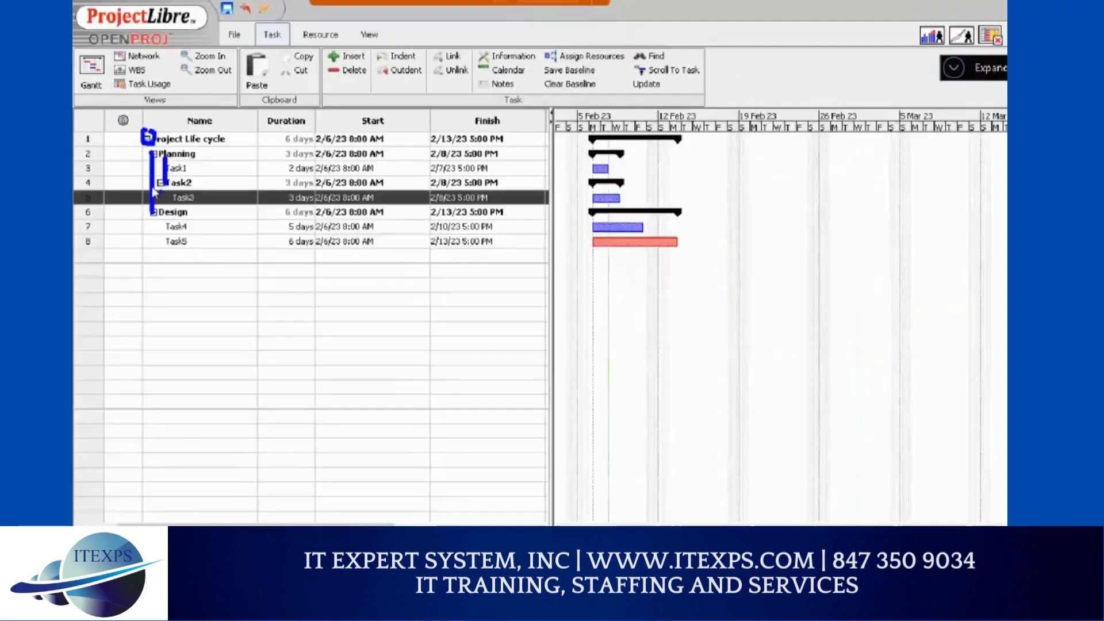
Step: Collapse the Task2, Planning, Design and Project Life cycle groups one after another
{"action": "left_click", "coordinate": [161, 182]}
{"action": "left_click", "coordinate": [154, 153]}
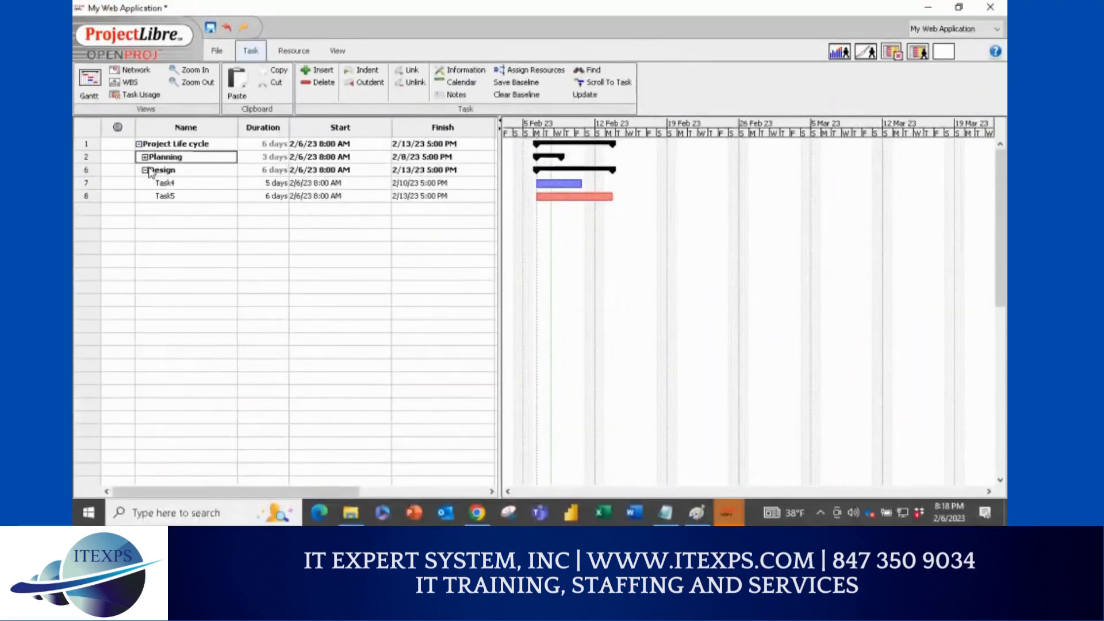
{"action": "left_click", "coordinate": [147, 170]}
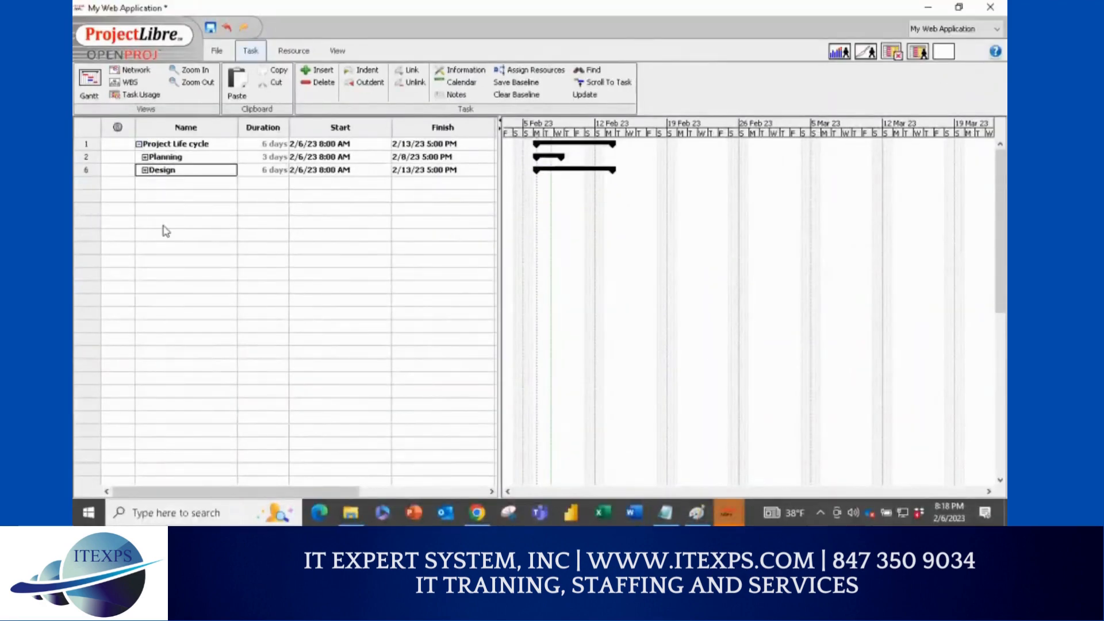
{"action": "left_click", "coordinate": [139, 145]}
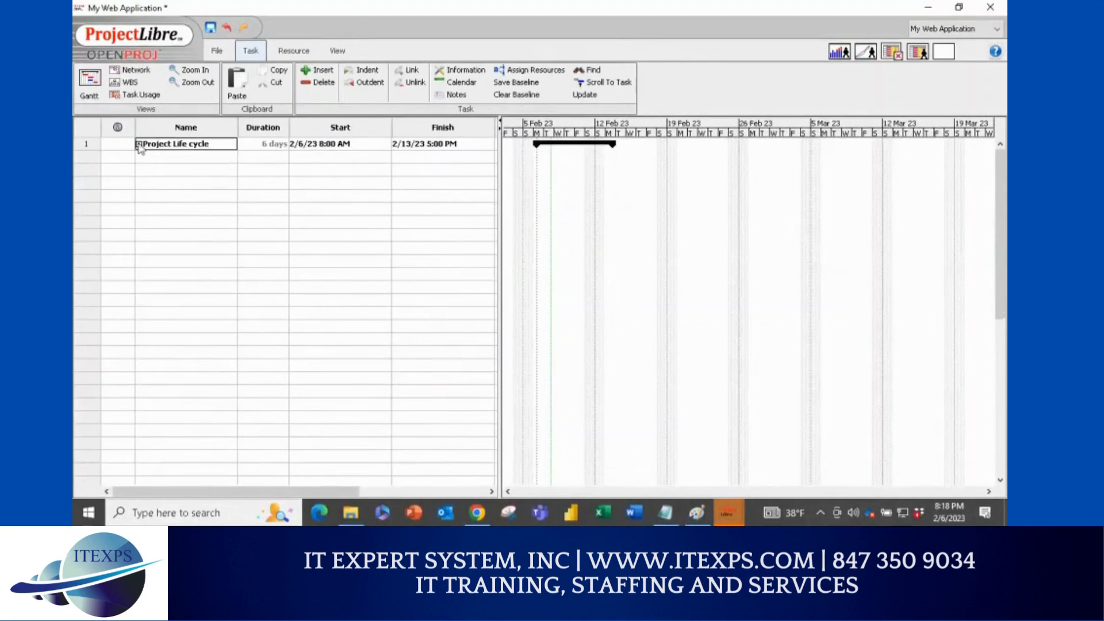
Step: Expand Project Life cycle, Planning, Design and Task2 to show all their subtasks
{"action": "left_click", "coordinate": [138, 144]}
{"action": "left_click", "coordinate": [144, 157]}
{"action": "left_click", "coordinate": [145, 196]}
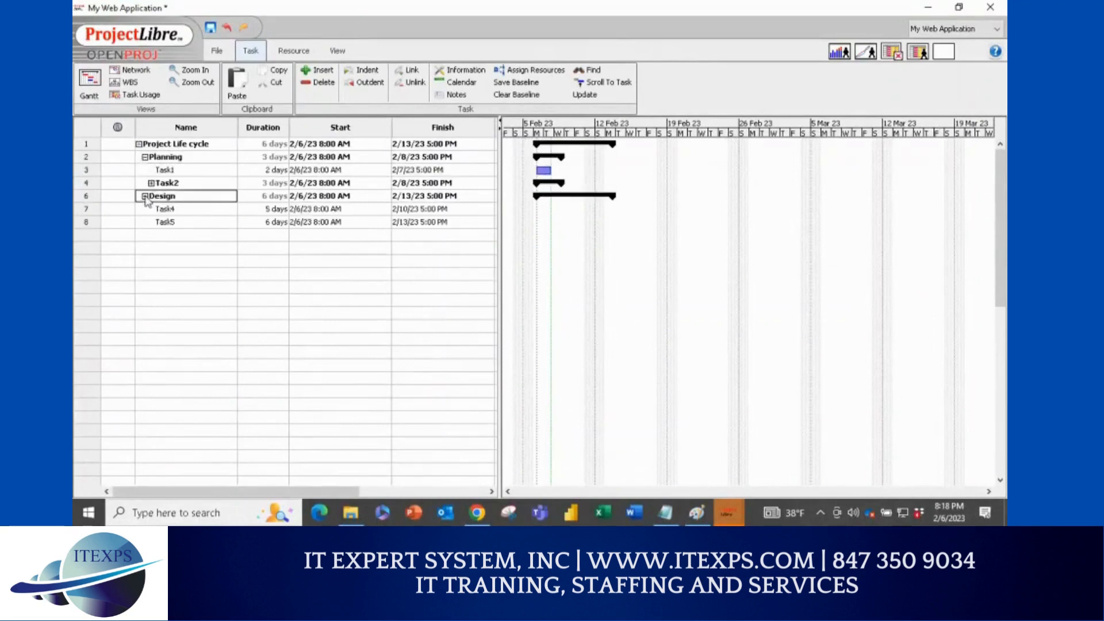
{"action": "left_click", "coordinate": [151, 183]}
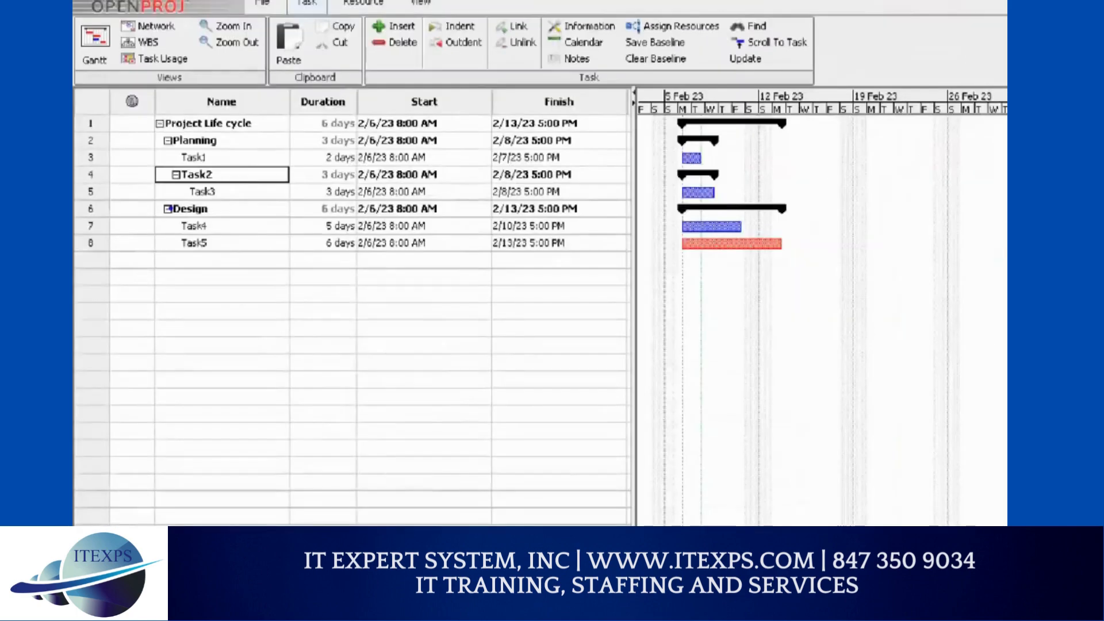
Step: Circle the task name hierarchy, mark Task1, Task3 and Design, draw lines beside Task2 and Planning, and clear the annotations
{"action": "mouse_move", "coordinate": [128, 149]}
{"action": "left_mouse_down"}
{"action": "mouse_move", "coordinate": [139, 132]}
{"action": "mouse_move", "coordinate": [287, 196]}
{"action": "mouse_move", "coordinate": [170, 253]}
{"action": "mouse_move", "coordinate": [149, 122]}
{"action": "left_mouse_up"}
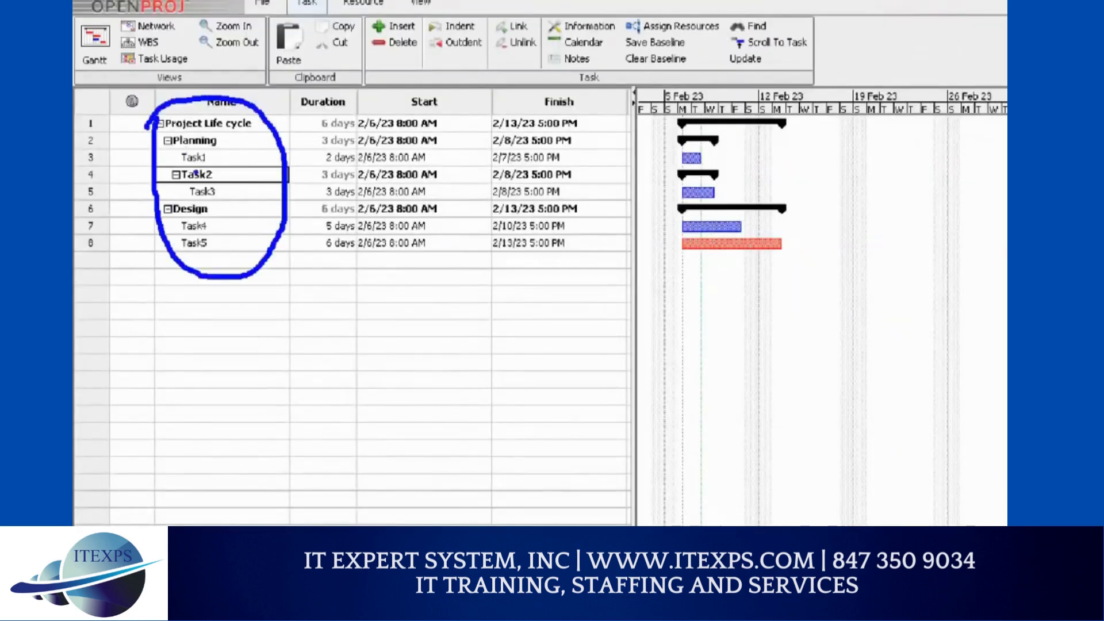
{"action": "mouse_move", "coordinate": [206, 161]}
{"action": "left_mouse_down"}
{"action": "mouse_move", "coordinate": [231, 158]}
{"action": "mouse_move", "coordinate": [215, 210]}
{"action": "mouse_move", "coordinate": [366, 203]}
{"action": "left_mouse_up"}
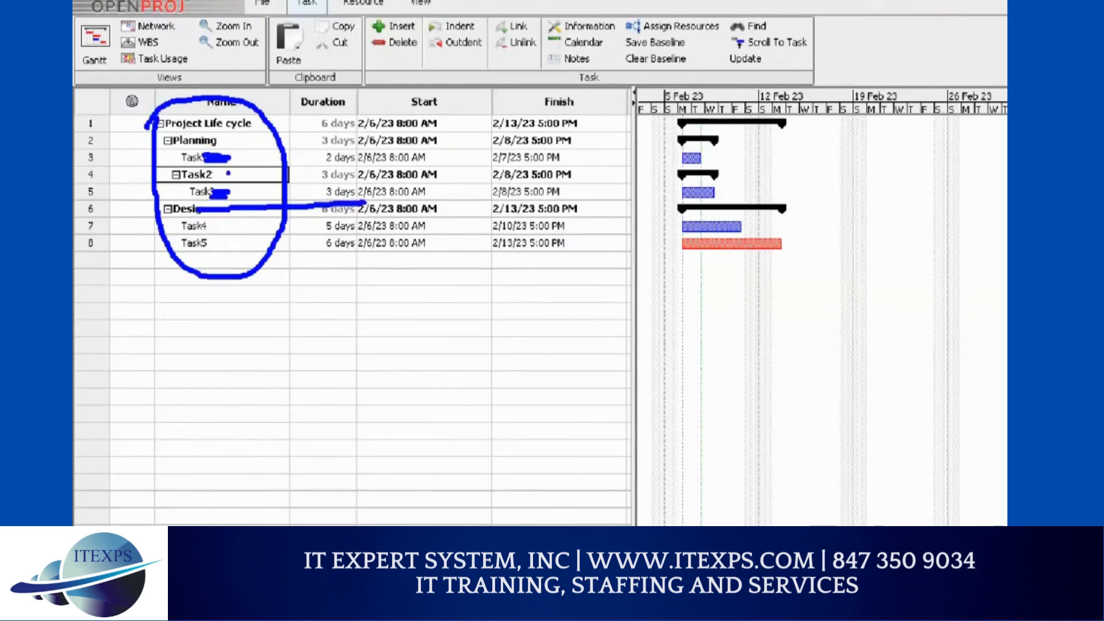
{"action": "left_click_drag", "start_coordinate": [228, 174], "coordinate": [384, 173]}
{"action": "left_click_drag", "start_coordinate": [228, 138], "coordinate": [354, 137]}
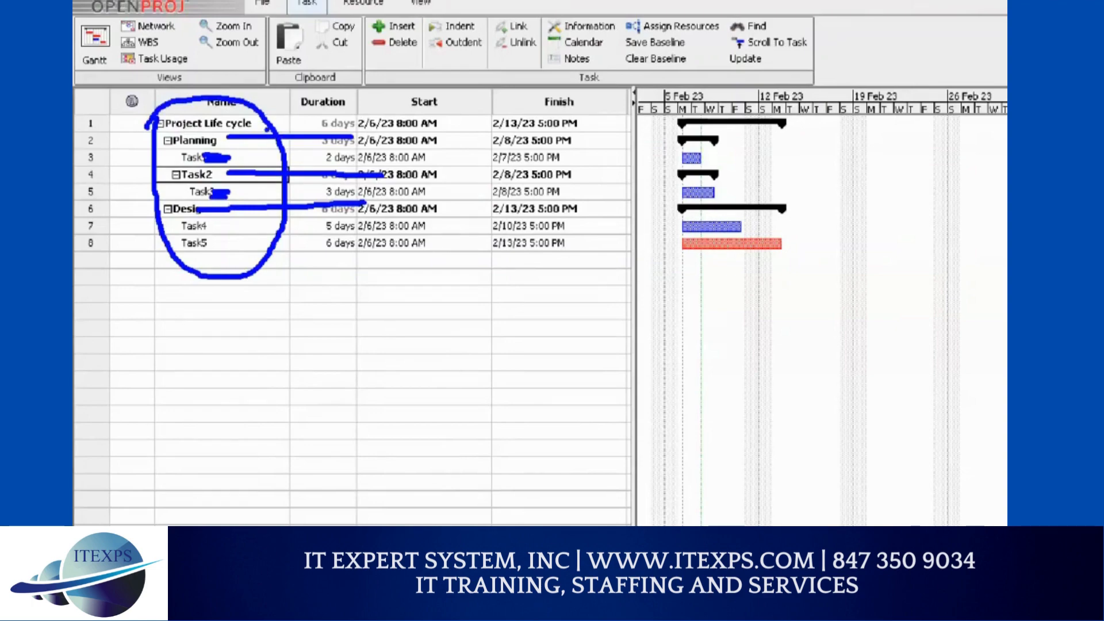
{"action": "key", "text": "Escape"}
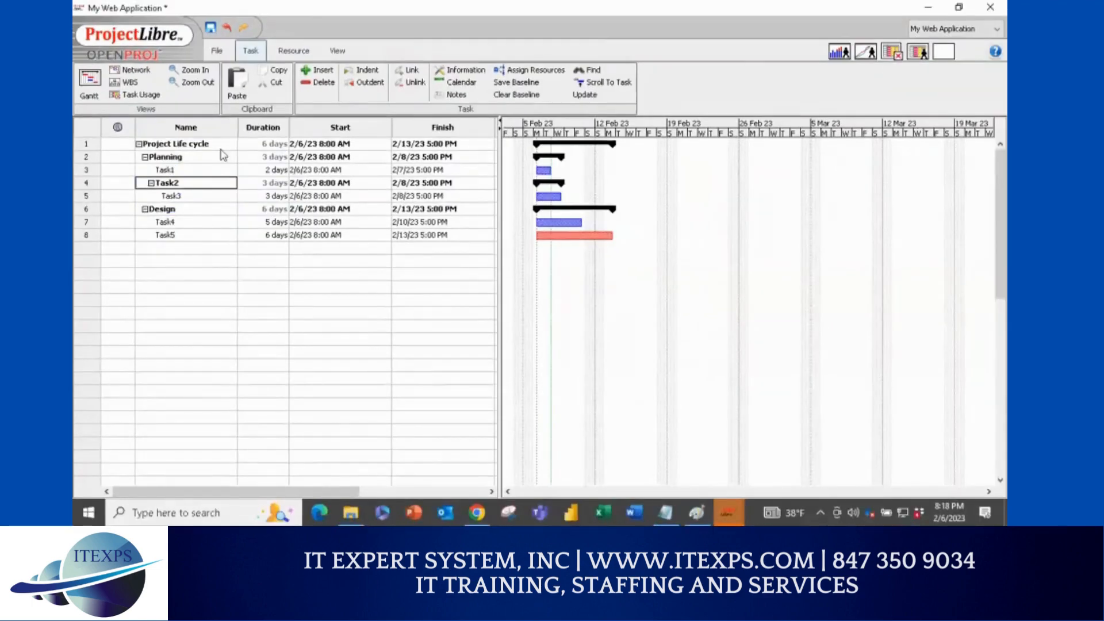
Step: Point out the WBS command and open the work breakdown structure chart of the project
{"action": "key", "text": "ctrl+1"}
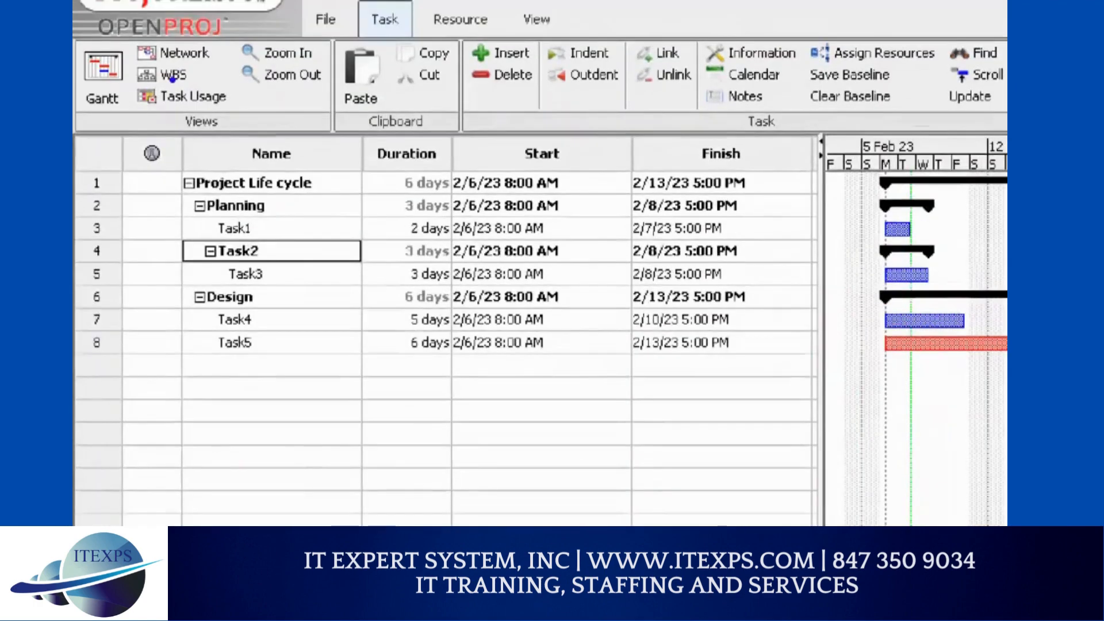
{"action": "left_click", "coordinate": [174, 75]}
{"action": "mouse_move", "coordinate": [182, 61]}
{"action": "left_mouse_down"}
{"action": "mouse_move", "coordinate": [150, 56]}
{"action": "mouse_move", "coordinate": [133, 73]}
{"action": "mouse_move", "coordinate": [148, 87]}
{"action": "mouse_move", "coordinate": [188, 79]}
{"action": "mouse_move", "coordinate": [178, 65]}
{"action": "left_mouse_up"}
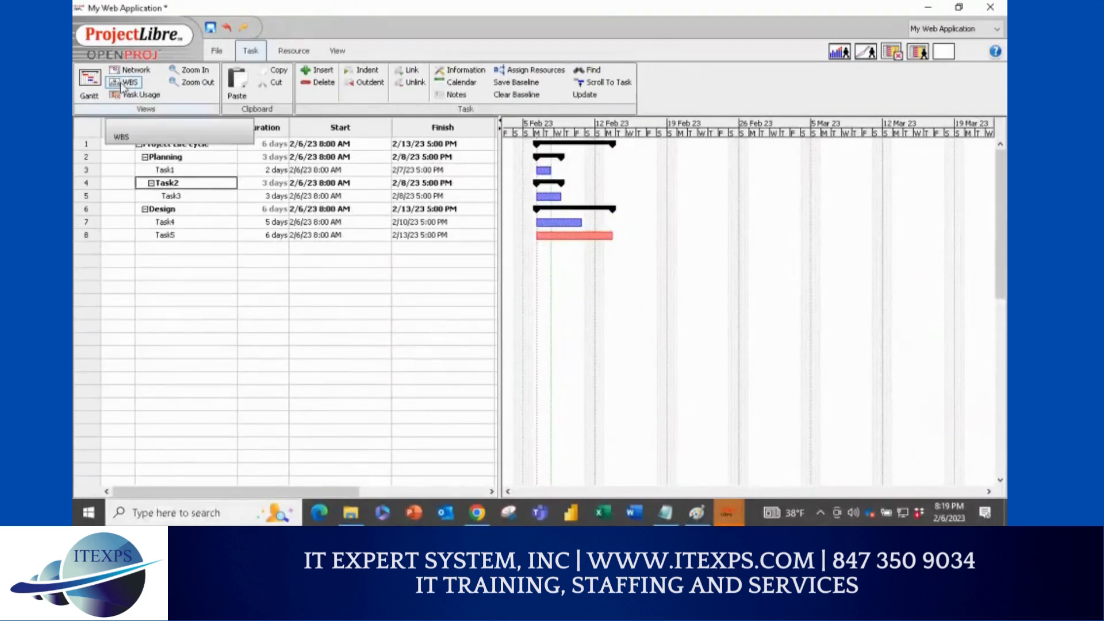
{"action": "left_click", "coordinate": [123, 84]}
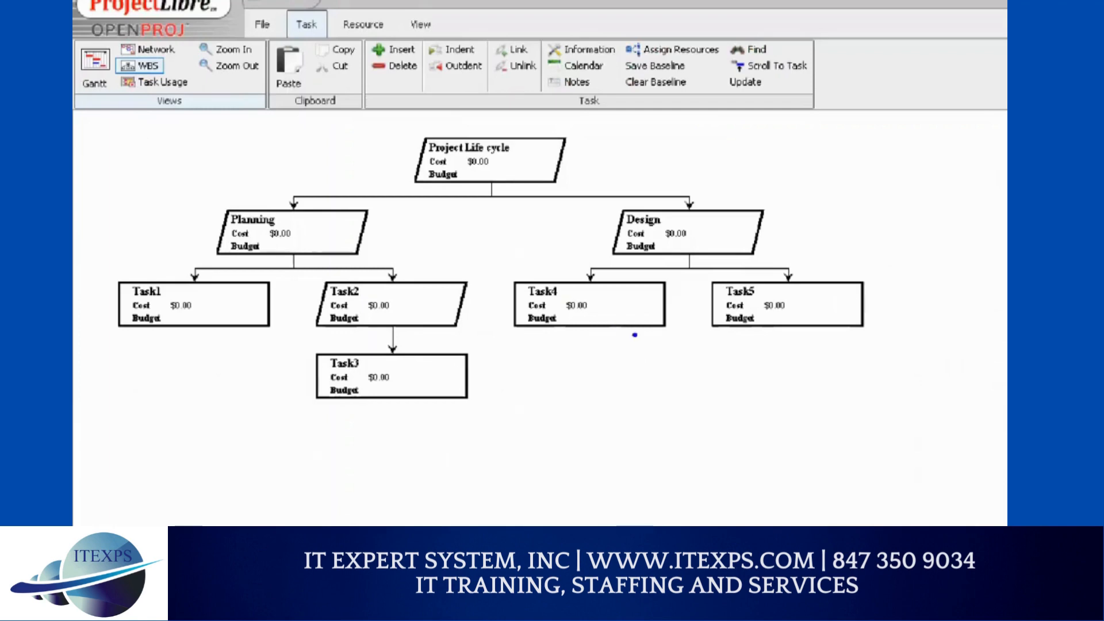
Step: Annotate Task4 and Task5 as "WP", connect them to Design labelled "C.A", and add a box with an arrow pointing to it
{"action": "mouse_move", "coordinate": [615, 320]}
{"action": "left_mouse_down"}
{"action": "mouse_move", "coordinate": [632, 317]}
{"action": "mouse_move", "coordinate": [655, 362]}
{"action": "mouse_move", "coordinate": [660, 352]}
{"action": "left_mouse_up"}
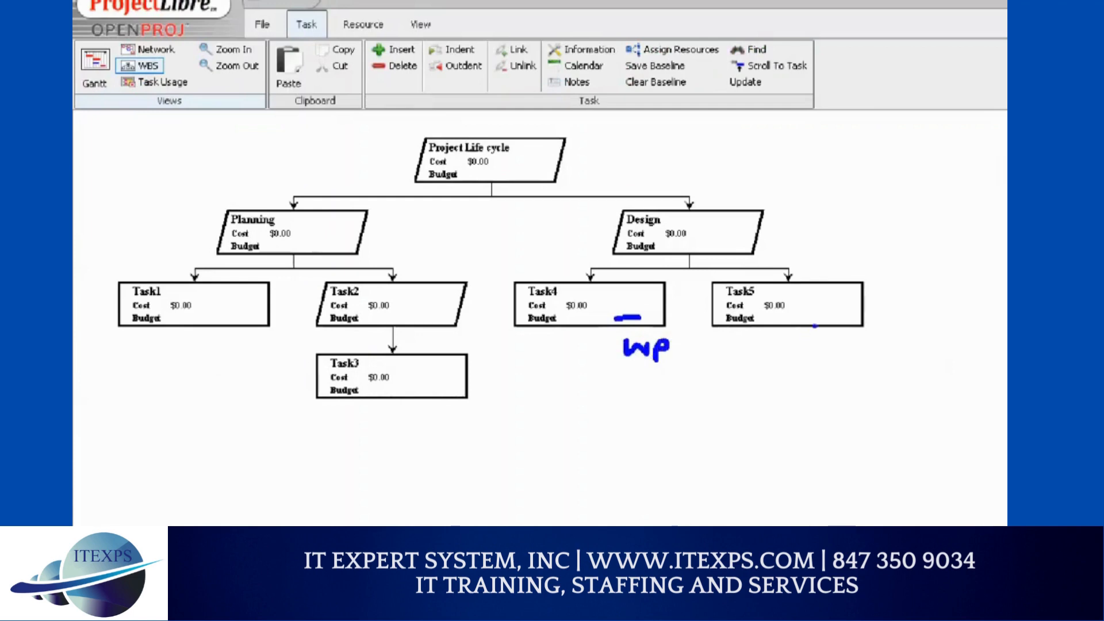
{"action": "mouse_move", "coordinate": [817, 327]}
{"action": "left_mouse_down"}
{"action": "mouse_move", "coordinate": [829, 348]}
{"action": "mouse_move", "coordinate": [845, 327]}
{"action": "mouse_move", "coordinate": [855, 355]}
{"action": "mouse_move", "coordinate": [859, 339]}
{"action": "left_mouse_up"}
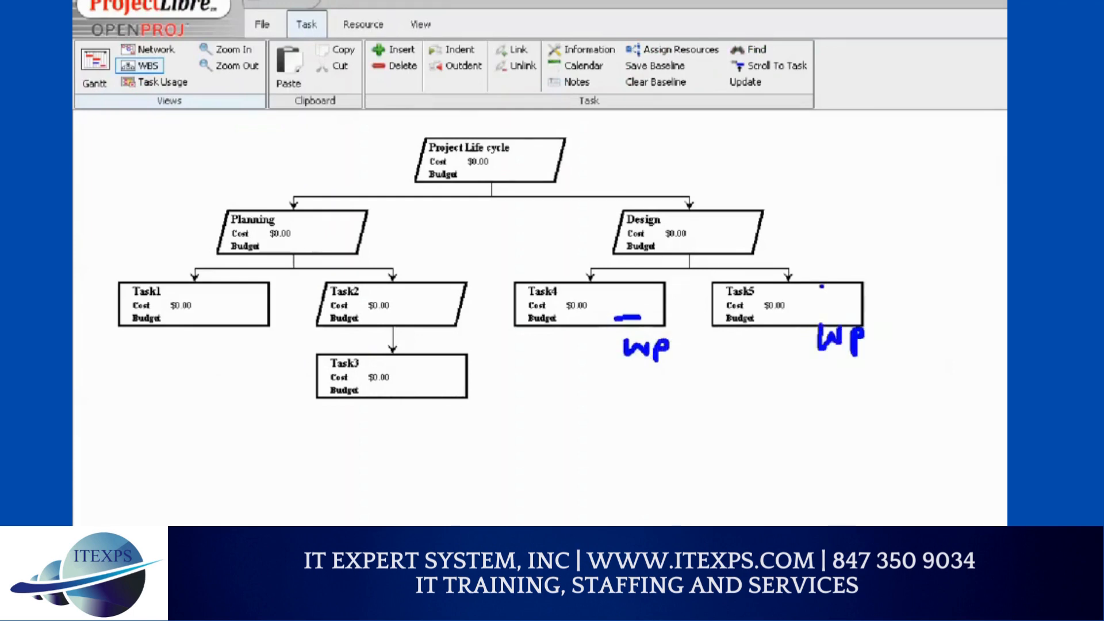
{"action": "mouse_move", "coordinate": [637, 287]}
{"action": "left_mouse_down"}
{"action": "mouse_move", "coordinate": [704, 253]}
{"action": "mouse_move", "coordinate": [768, 283]}
{"action": "left_mouse_up"}
{"action": "mouse_move", "coordinate": [803, 224]}
{"action": "left_mouse_down"}
{"action": "mouse_move", "coordinate": [805, 242]}
{"action": "mouse_move", "coordinate": [846, 210]}
{"action": "mouse_move", "coordinate": [854, 234]}
{"action": "mouse_move", "coordinate": [879, 223]}
{"action": "mouse_move", "coordinate": [857, 243]}
{"action": "left_mouse_up"}
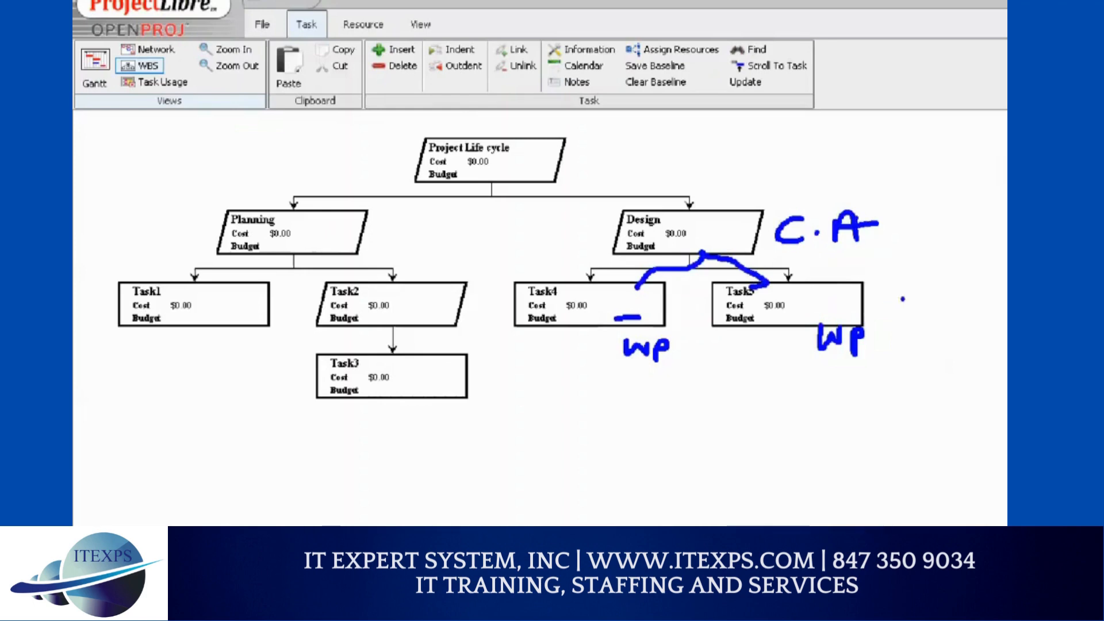
{"action": "mouse_move", "coordinate": [891, 204]}
{"action": "left_mouse_down"}
{"action": "mouse_move", "coordinate": [929, 240]}
{"action": "mouse_move", "coordinate": [895, 223]}
{"action": "left_mouse_up"}
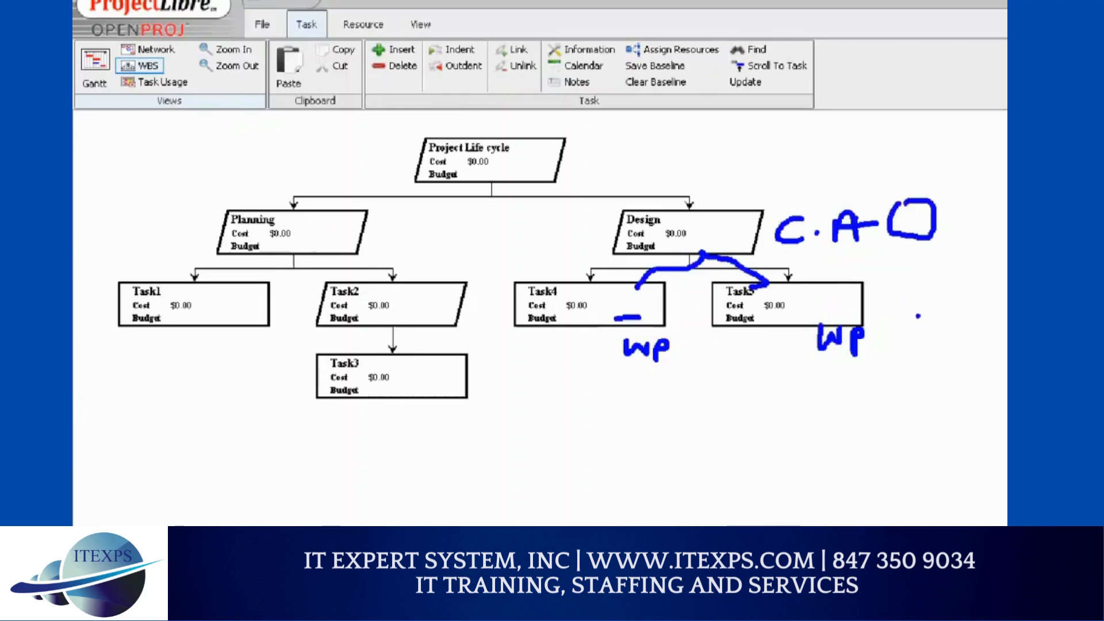
{"action": "mouse_move", "coordinate": [918, 316]}
{"action": "left_mouse_down"}
{"action": "mouse_move", "coordinate": [911, 260]}
{"action": "mouse_move", "coordinate": [923, 275]}
{"action": "mouse_move", "coordinate": [909, 281]}
{"action": "left_mouse_up"}
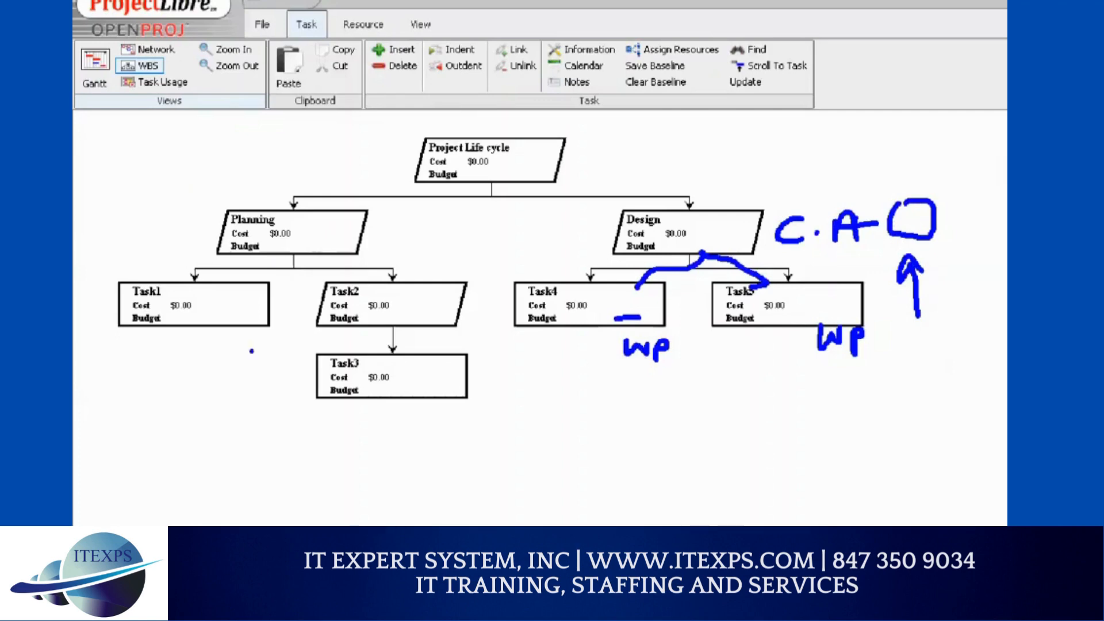
Step: Annotate Task3 as "WP", circle Task2, link Task1 to Planning, and encircle the WBS chart
{"action": "mouse_move", "coordinate": [395, 381]}
{"action": "left_mouse_down"}
{"action": "mouse_move", "coordinate": [403, 394]}
{"action": "mouse_move", "coordinate": [426, 377]}
{"action": "mouse_move", "coordinate": [431, 392]}
{"action": "left_mouse_up"}
{"action": "mouse_move", "coordinate": [394, 316]}
{"action": "left_mouse_down"}
{"action": "mouse_move", "coordinate": [423, 311]}
{"action": "mouse_move", "coordinate": [392, 310]}
{"action": "left_mouse_up"}
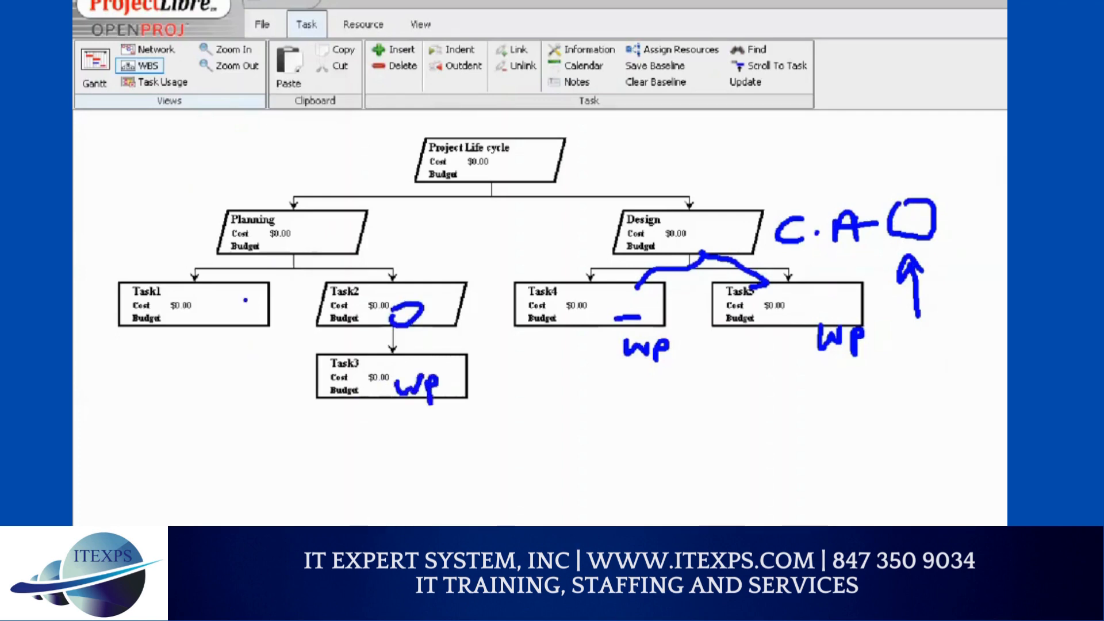
{"action": "mouse_move", "coordinate": [211, 297]}
{"action": "left_mouse_down"}
{"action": "mouse_move", "coordinate": [238, 257]}
{"action": "mouse_move", "coordinate": [295, 245]}
{"action": "left_mouse_up"}
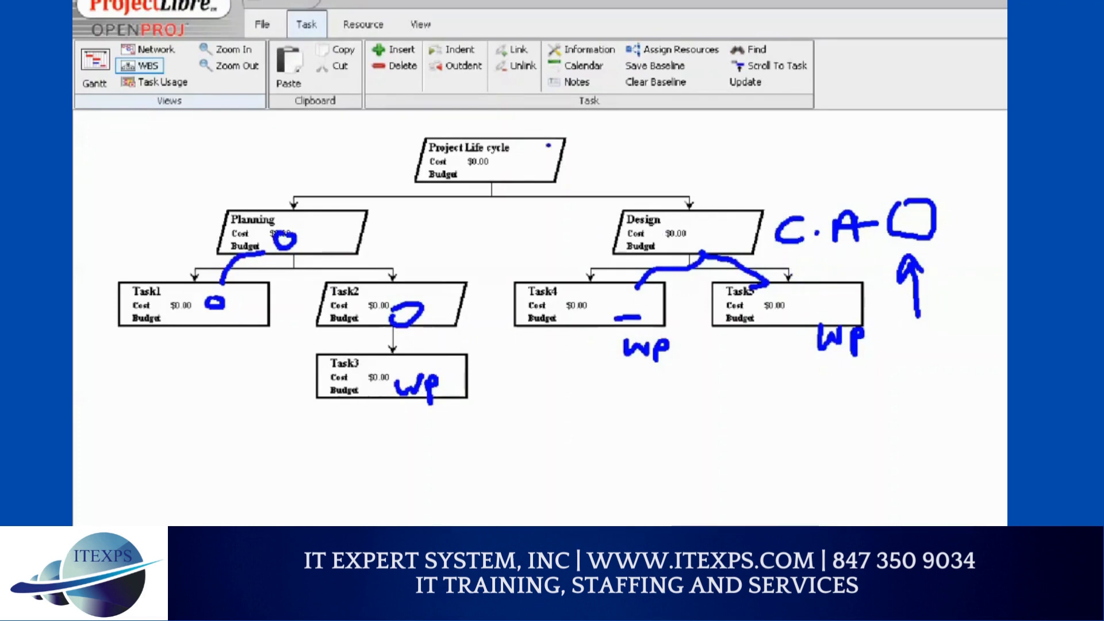
{"action": "mouse_move", "coordinate": [493, 123]}
{"action": "left_mouse_down"}
{"action": "mouse_move", "coordinate": [393, 121]}
{"action": "mouse_move", "coordinate": [147, 368]}
{"action": "mouse_move", "coordinate": [656, 494]}
{"action": "mouse_move", "coordinate": [765, 198]}
{"action": "mouse_move", "coordinate": [339, 136]}
{"action": "mouse_move", "coordinate": [320, 147]}
{"action": "left_mouse_up"}
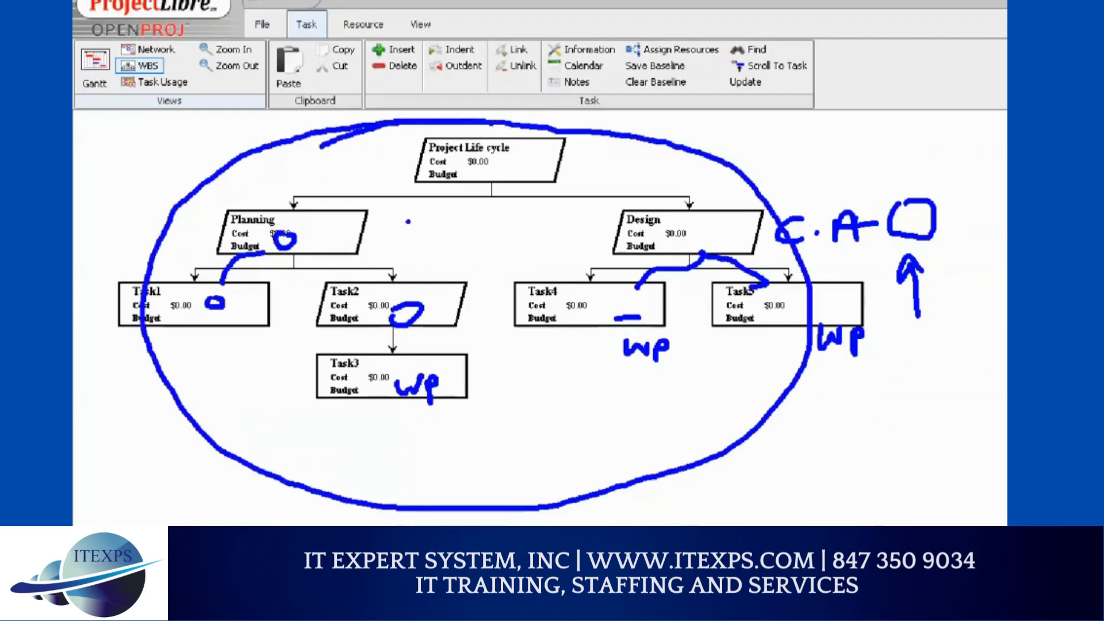
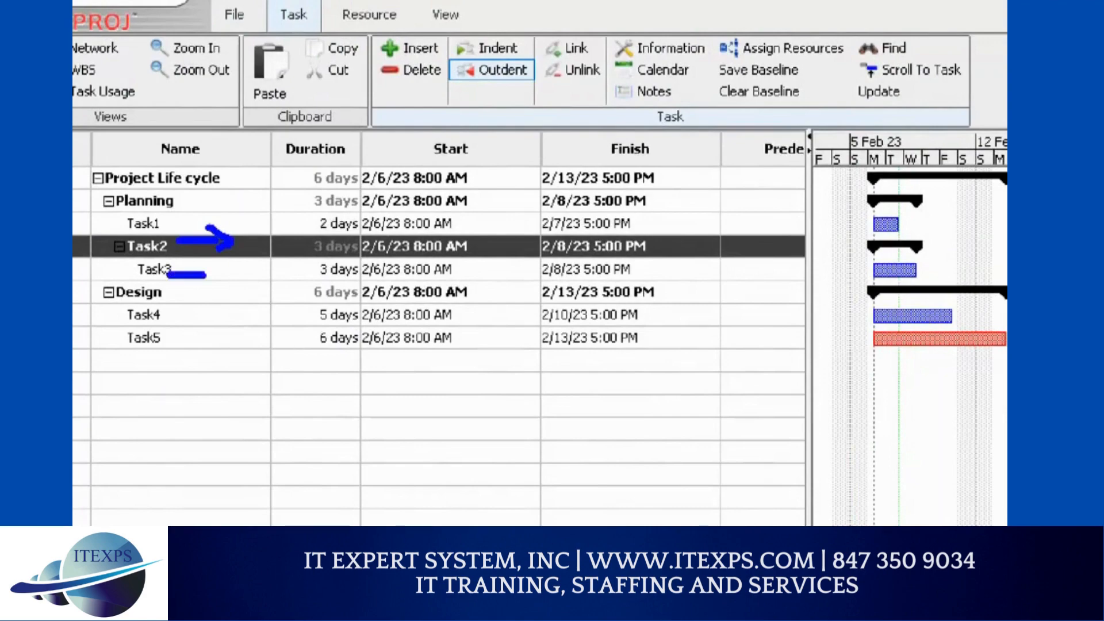
Step: Mark Task3 with the pen and open the name cells of Task3, Task4 and Task5
{"action": "left_click_drag", "start_coordinate": [200, 261], "coordinate": [212, 281]}
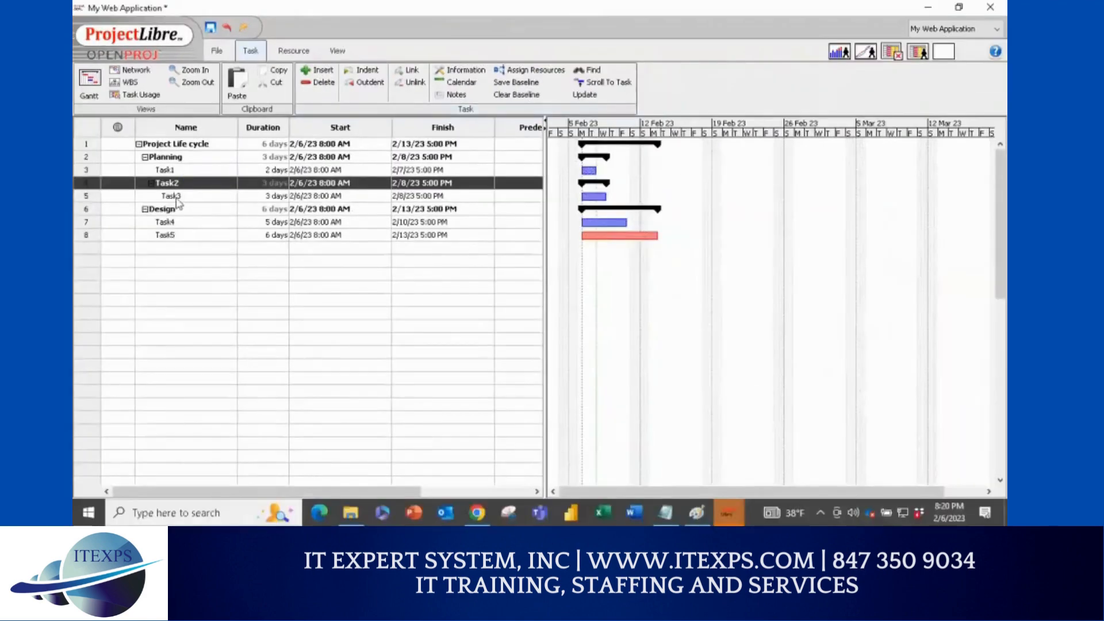
{"action": "left_click", "coordinate": [200, 318]}
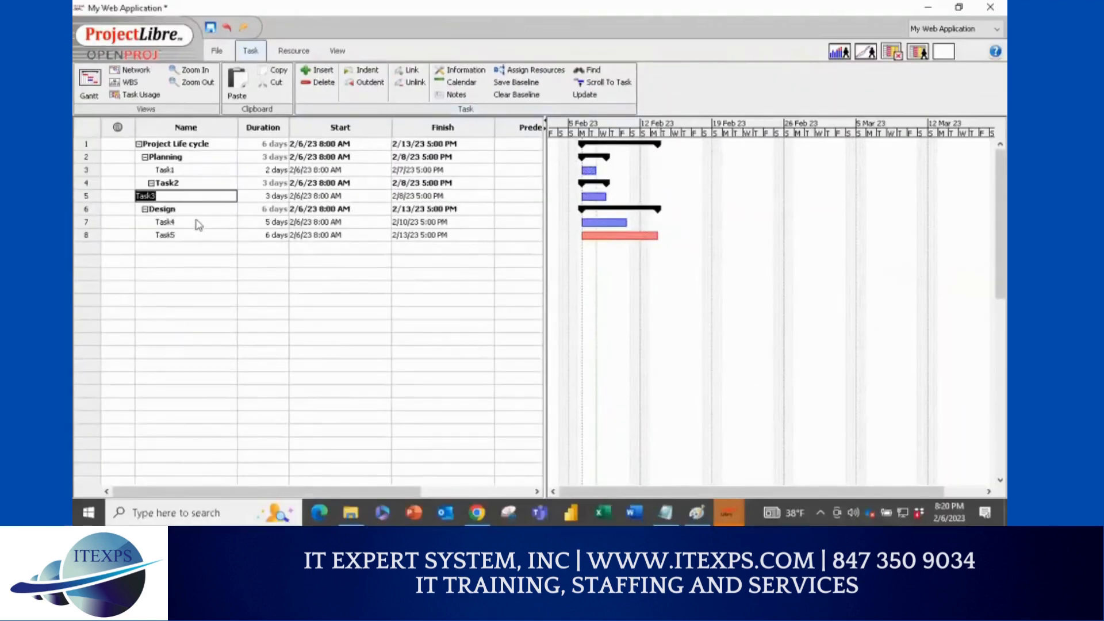
{"action": "left_click", "coordinate": [217, 318]}
{"action": "double_click", "coordinate": [207, 223]}
{"action": "double_click", "coordinate": [189, 236]}
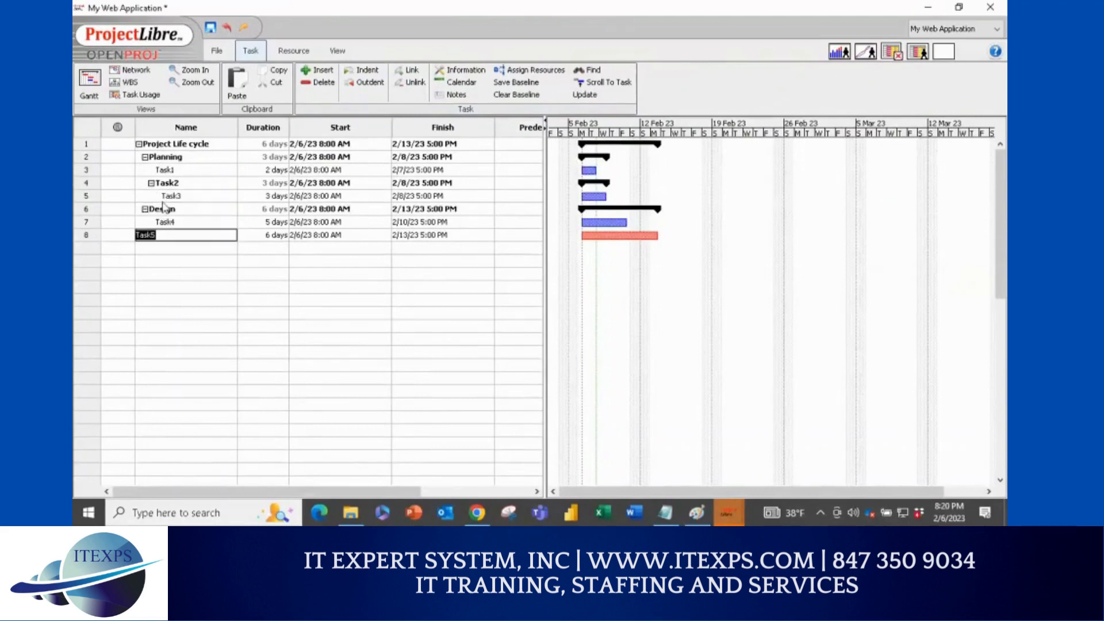
Step: Point an arrow at the Task3 row and outdent Task3 to the same level as Task2 under Planning
{"action": "left_click", "coordinate": [85, 199]}
{"action": "key", "text": "ctrl+1"}
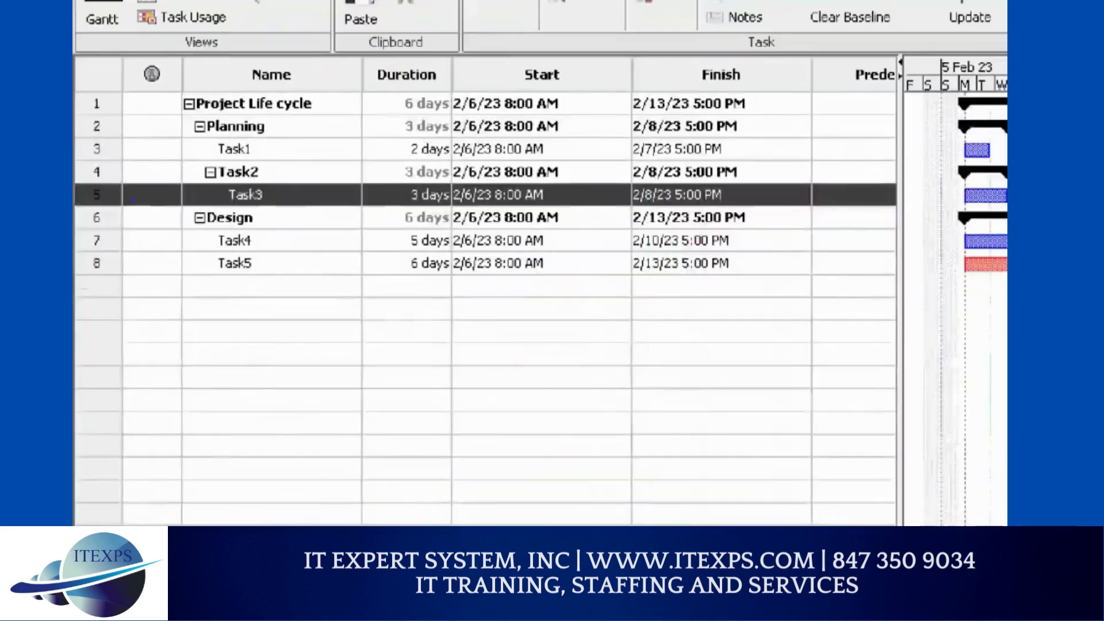
{"action": "left_click", "coordinate": [211, 195]}
{"action": "mouse_move", "coordinate": [212, 195]}
{"action": "left_mouse_down"}
{"action": "mouse_move", "coordinate": [194, 194]}
{"action": "mouse_move", "coordinate": [227, 195]}
{"action": "left_mouse_up"}
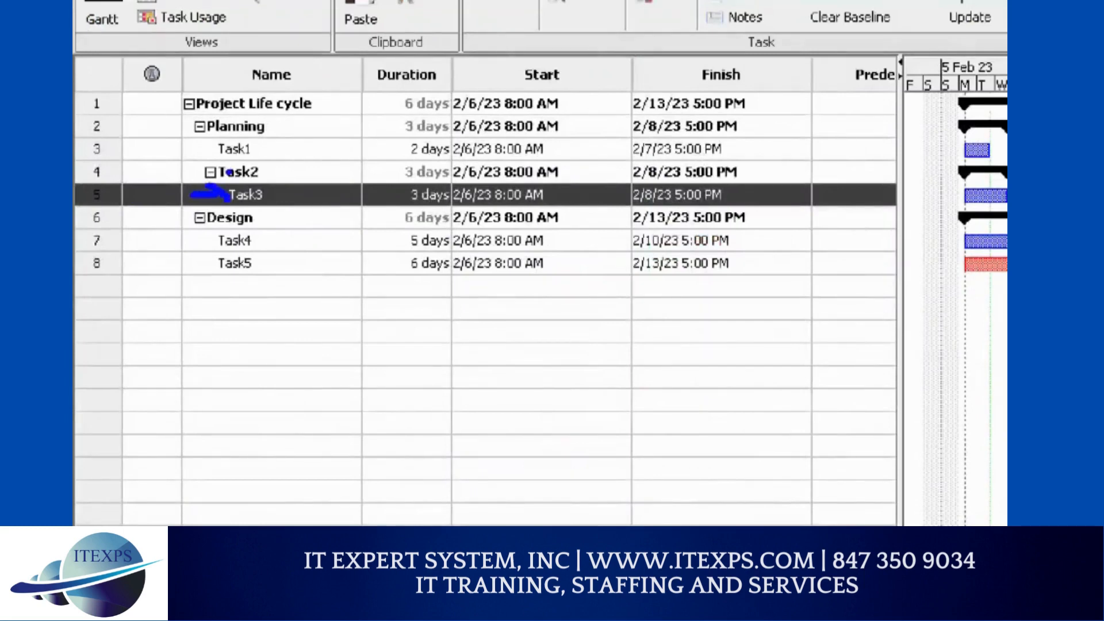
{"action": "key", "text": "Escape"}
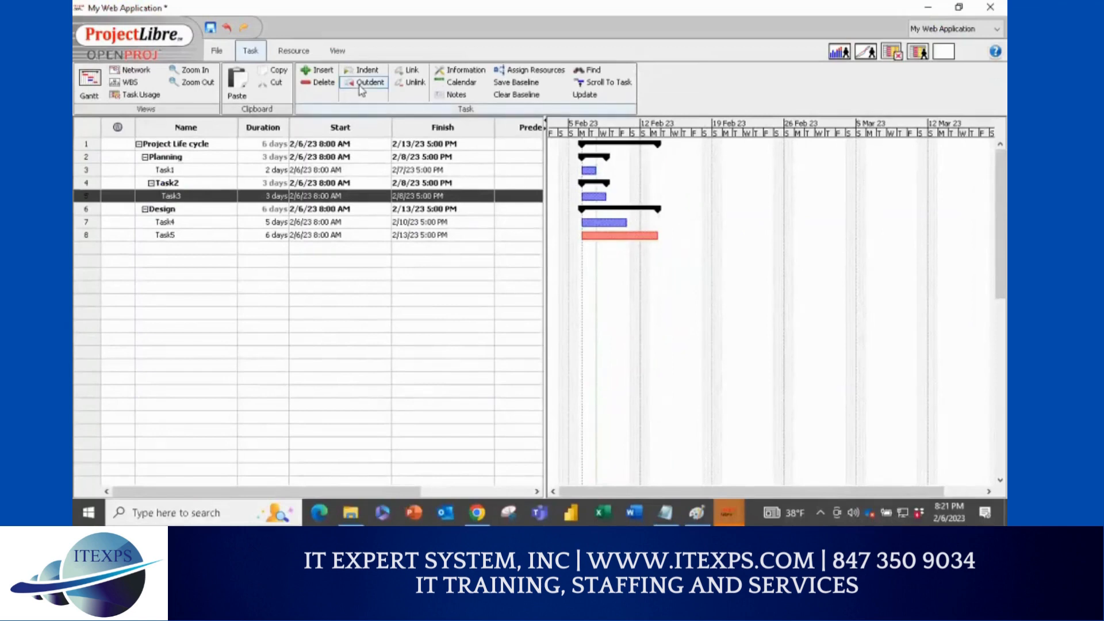
{"action": "left_click", "coordinate": [362, 83]}
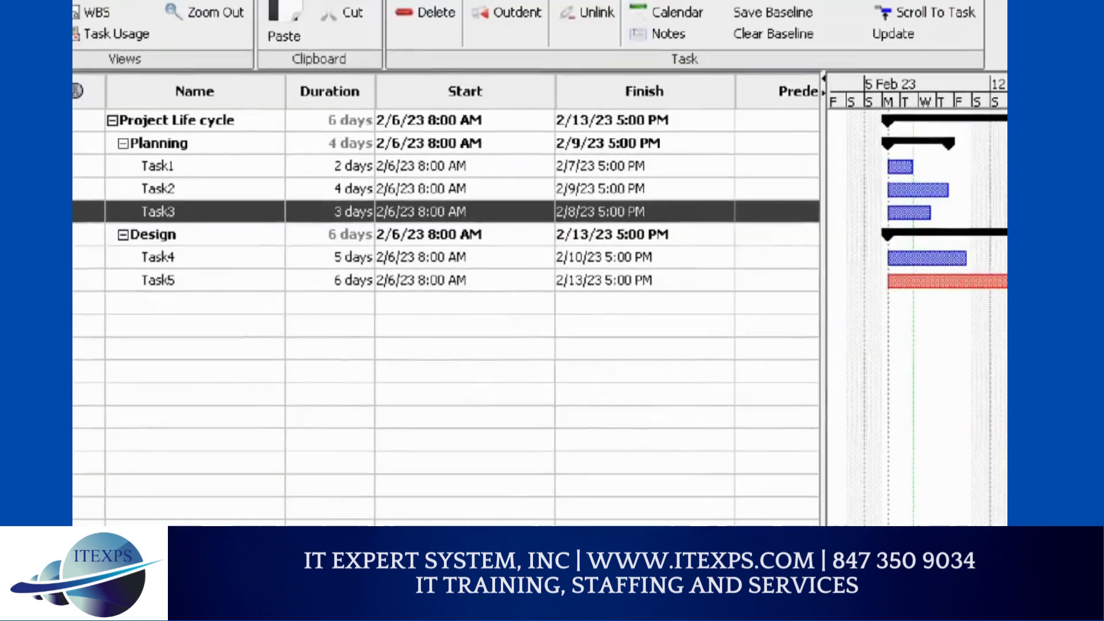
Step: Mark the task list with a vertical line, draw an arrow to Task5's red Gantt bar, and write "Red" below it
{"action": "left_click_drag", "start_coordinate": [138, 151], "coordinate": [135, 297]}
{"action": "left_click", "coordinate": [179, 237]}
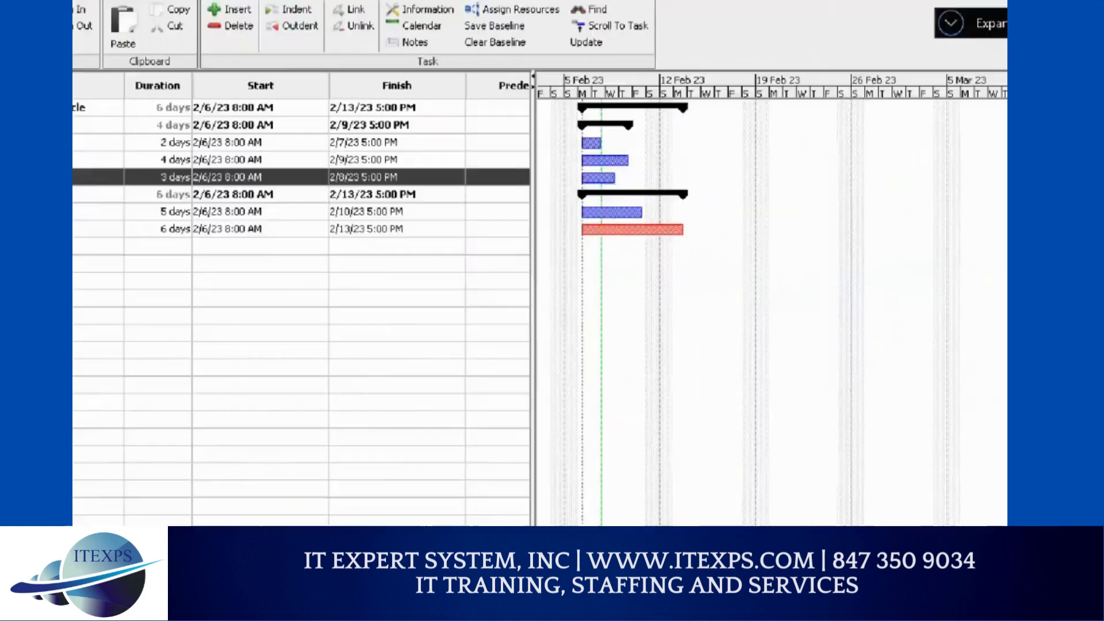
{"action": "mouse_move", "coordinate": [612, 247]}
{"action": "left_mouse_down"}
{"action": "mouse_move", "coordinate": [597, 302]}
{"action": "mouse_move", "coordinate": [601, 280]}
{"action": "mouse_move", "coordinate": [632, 274]}
{"action": "left_mouse_up"}
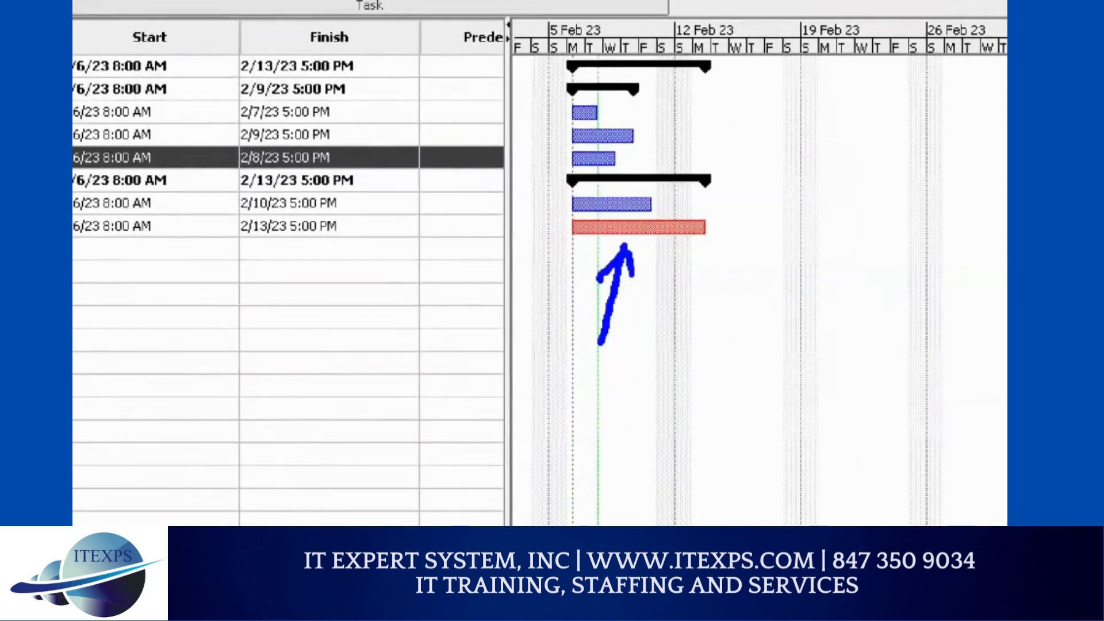
{"action": "left_click_drag", "start_coordinate": [622, 355], "coordinate": [613, 419]}
{"action": "mouse_move", "coordinate": [612, 363]}
{"action": "left_mouse_down"}
{"action": "mouse_move", "coordinate": [615, 384]}
{"action": "mouse_move", "coordinate": [650, 402]}
{"action": "mouse_move", "coordinate": [678, 394]}
{"action": "mouse_move", "coordinate": [700, 342]}
{"action": "mouse_move", "coordinate": [704, 385]}
{"action": "left_mouse_up"}
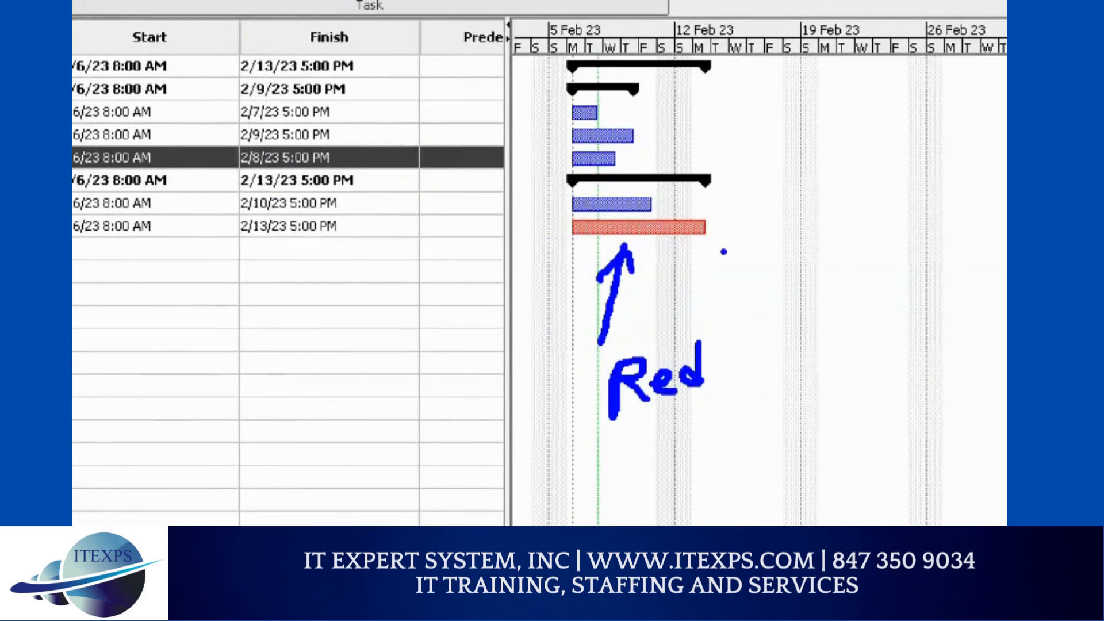
Step: Write "C.P" beside the red Task5 bar and frame it with a box
{"action": "mouse_move", "coordinate": [786, 212]}
{"action": "left_mouse_down"}
{"action": "mouse_move", "coordinate": [766, 238]}
{"action": "mouse_move", "coordinate": [788, 243]}
{"action": "left_mouse_up"}
{"action": "left_click", "coordinate": [799, 229]}
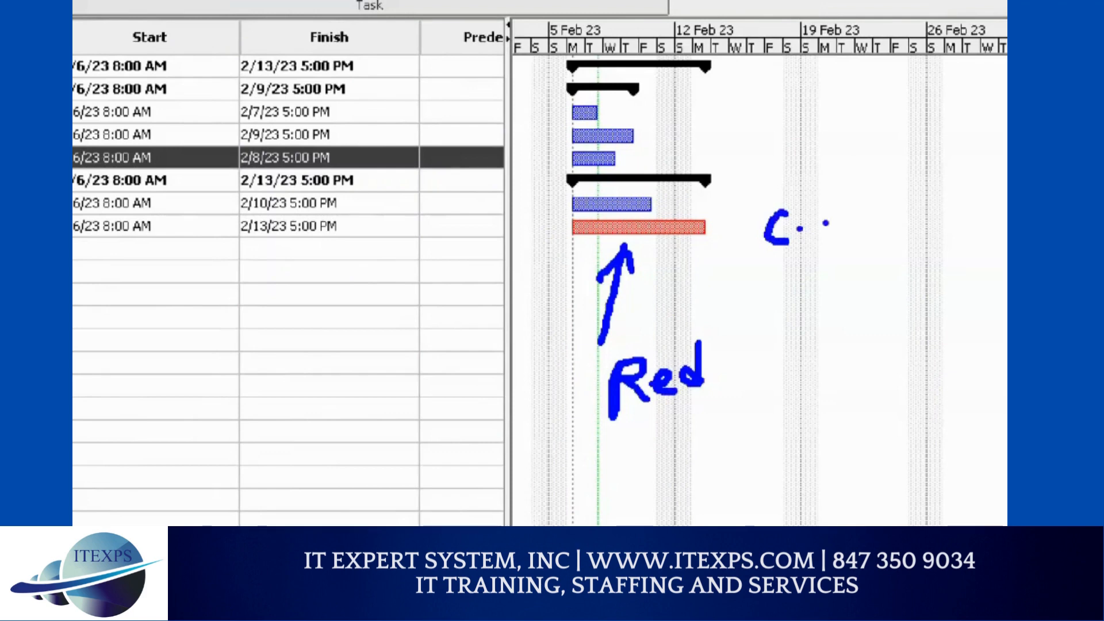
{"action": "left_click_drag", "start_coordinate": [822, 211], "coordinate": [820, 243]}
{"action": "mouse_move", "coordinate": [811, 209]}
{"action": "left_mouse_down"}
{"action": "mouse_move", "coordinate": [827, 206]}
{"action": "mouse_move", "coordinate": [825, 225]}
{"action": "left_mouse_up"}
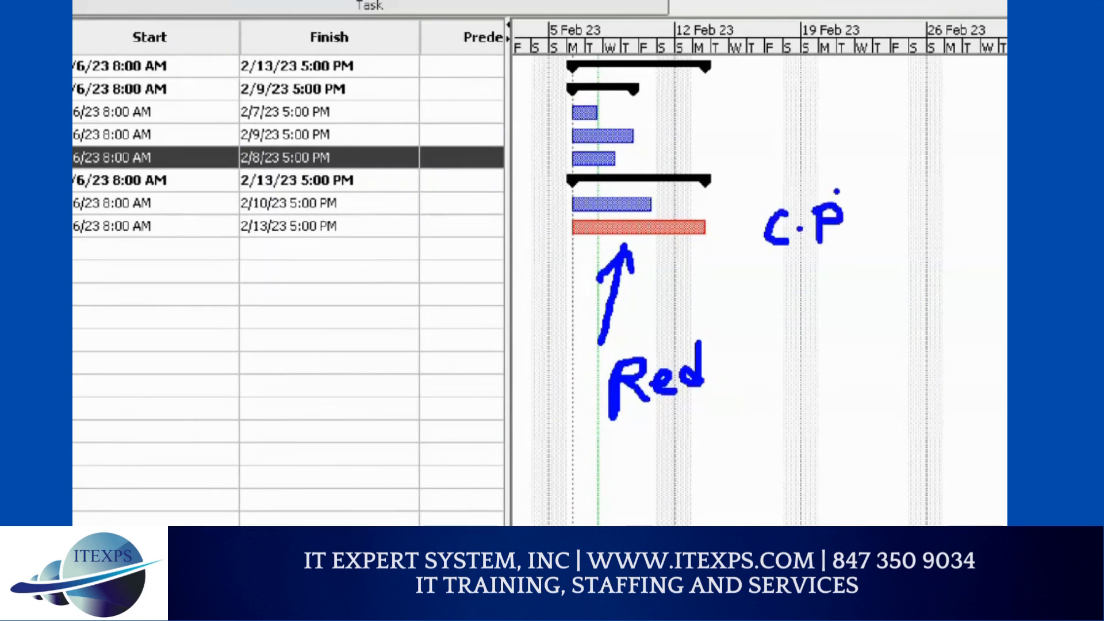
{"action": "mouse_move", "coordinate": [756, 188]}
{"action": "left_mouse_down"}
{"action": "mouse_move", "coordinate": [873, 185]}
{"action": "mouse_move", "coordinate": [876, 260]}
{"action": "mouse_move", "coordinate": [747, 275]}
{"action": "mouse_move", "coordinate": [746, 191]}
{"action": "mouse_move", "coordinate": [789, 185]}
{"action": "left_mouse_up"}
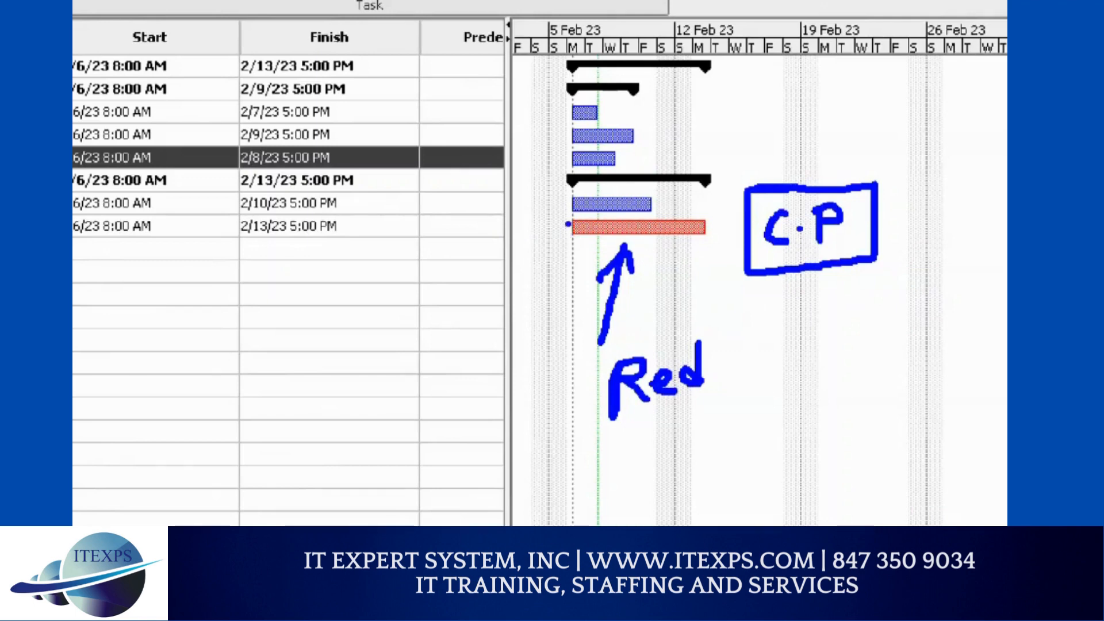
Step: Mark the start and end of the red Task5 bar with vertical lines and clear the annotations
{"action": "left_click_drag", "start_coordinate": [569, 224], "coordinate": [570, 272]}
{"action": "left_click_drag", "start_coordinate": [713, 28], "coordinate": [713, 303]}
{"action": "left_click_drag", "start_coordinate": [567, 213], "coordinate": [565, 274]}
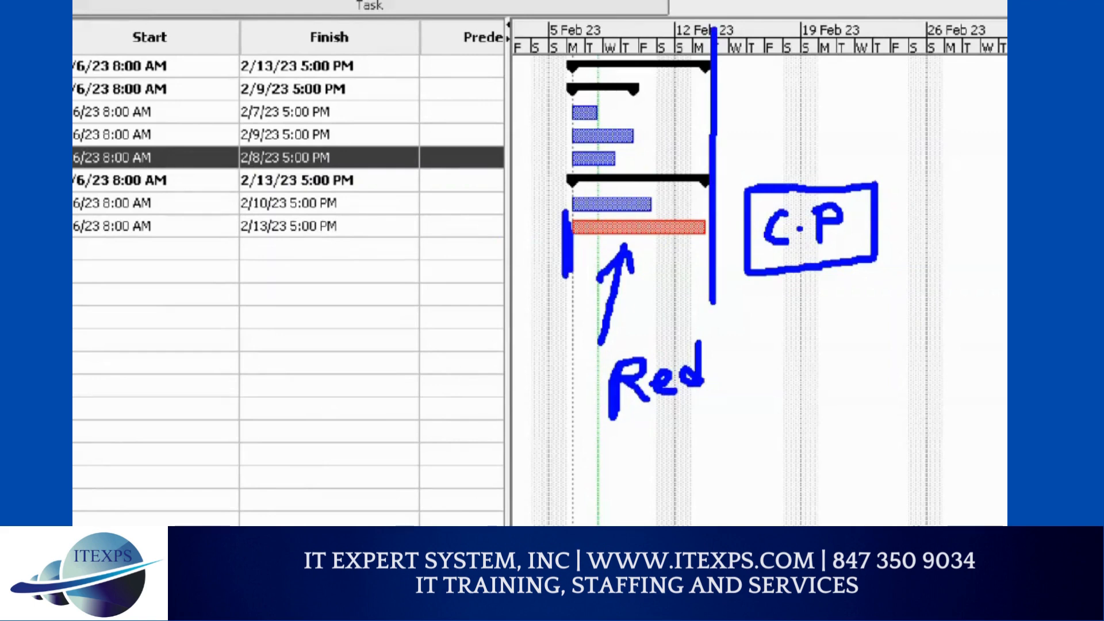
{"action": "left_click_drag", "start_coordinate": [560, 230], "coordinate": [559, 259]}
{"action": "left_click_drag", "start_coordinate": [557, 208], "coordinate": [556, 250]}
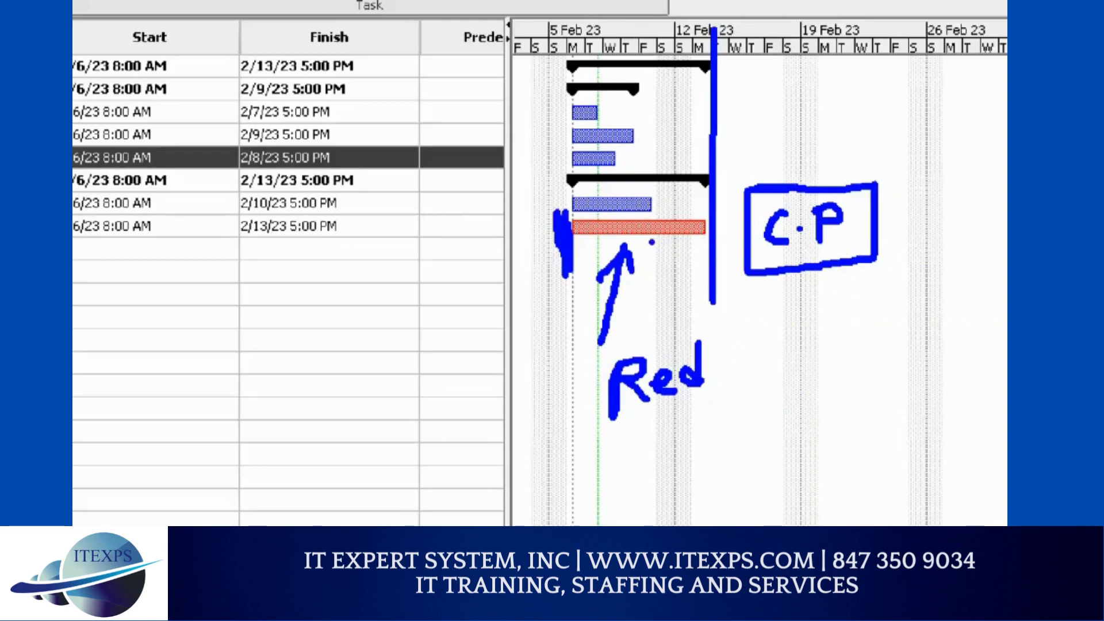
{"action": "key", "text": "Escape"}
Step: Sketch three staggered lines below the Gantt bars, span them with a curly brace, and add a mark above it
{"action": "key", "text": "ctrl+1"}
{"action": "left_click", "coordinate": [631, 265]}
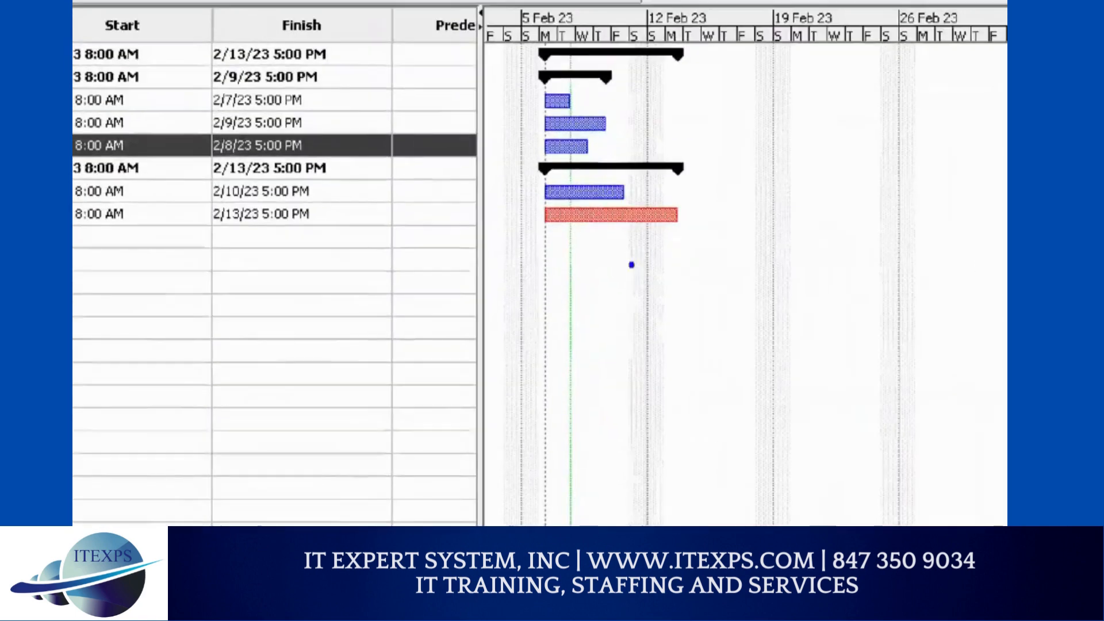
{"action": "mouse_move", "coordinate": [605, 277]}
{"action": "left_mouse_down"}
{"action": "mouse_move", "coordinate": [672, 274]}
{"action": "mouse_move", "coordinate": [742, 303]}
{"action": "mouse_move", "coordinate": [874, 326]}
{"action": "left_mouse_up"}
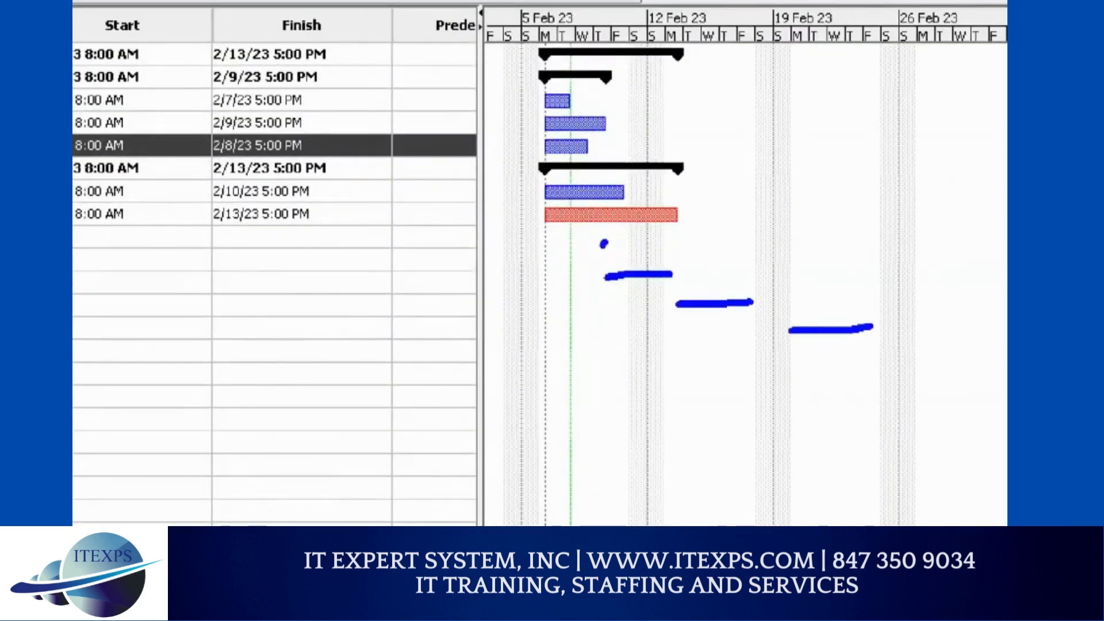
{"action": "mouse_move", "coordinate": [604, 243]}
{"action": "left_mouse_down"}
{"action": "mouse_move", "coordinate": [880, 268]}
{"action": "mouse_move", "coordinate": [914, 309]}
{"action": "left_mouse_up"}
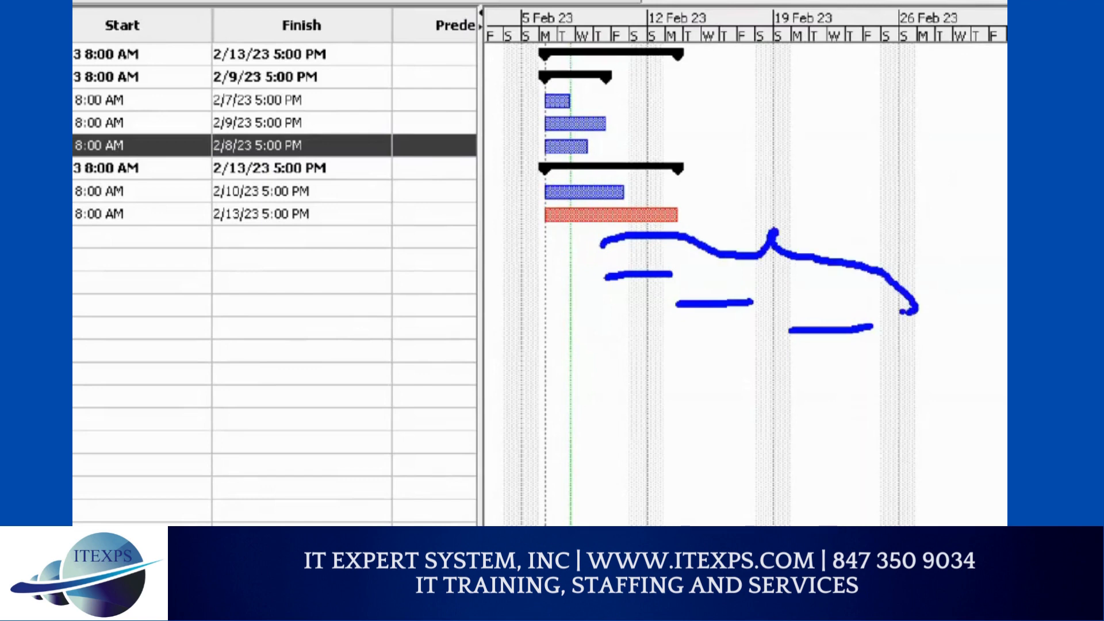
{"action": "mouse_move", "coordinate": [818, 232]}
{"action": "left_mouse_down"}
{"action": "mouse_move", "coordinate": [851, 189]}
{"action": "mouse_move", "coordinate": [878, 196]}
{"action": "left_mouse_up"}
{"action": "mouse_move", "coordinate": [889, 171]}
{"action": "left_mouse_down"}
{"action": "mouse_move", "coordinate": [894, 199]}
{"action": "mouse_move", "coordinate": [897, 177]}
{"action": "left_mouse_up"}
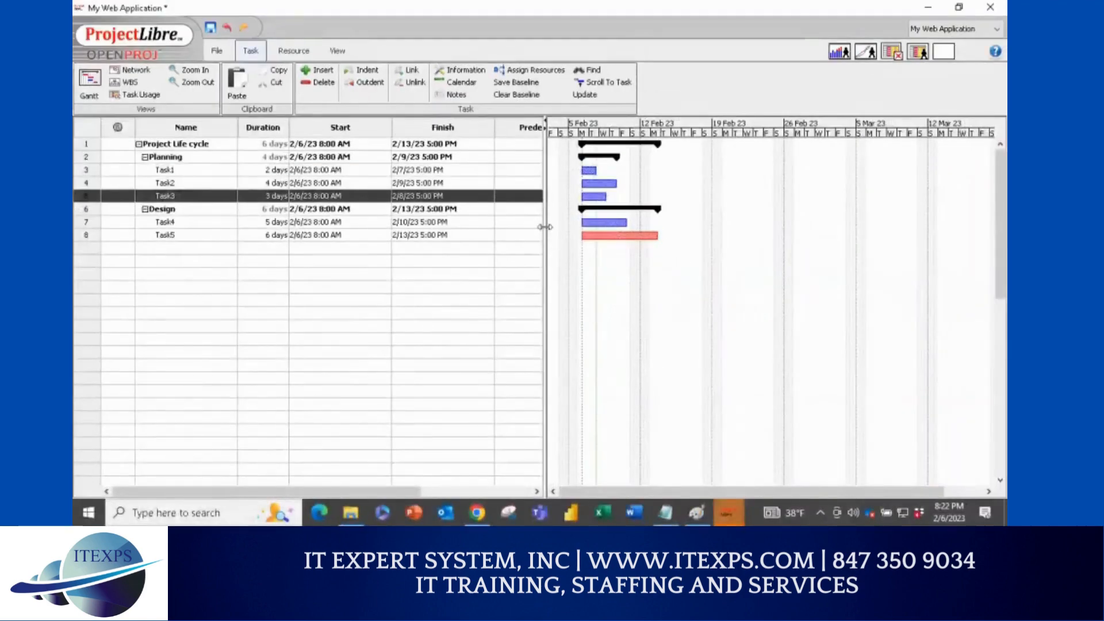
Step: Widen the task table to show the Predecessors column, underline Task5, tick Task4, and circle Task5's predecessor cell with a line from its header
{"action": "left_click_drag", "start_coordinate": [545, 227], "coordinate": [611, 224]}
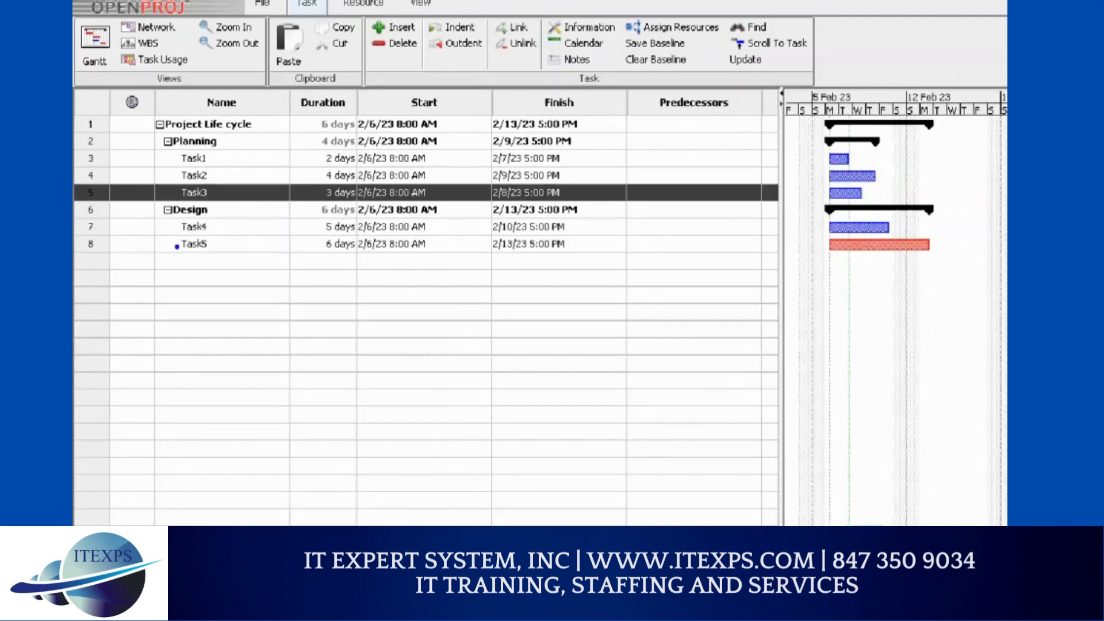
{"action": "mouse_move", "coordinate": [176, 246]}
{"action": "left_mouse_down"}
{"action": "mouse_move", "coordinate": [214, 250]}
{"action": "mouse_move", "coordinate": [245, 220]}
{"action": "left_mouse_up"}
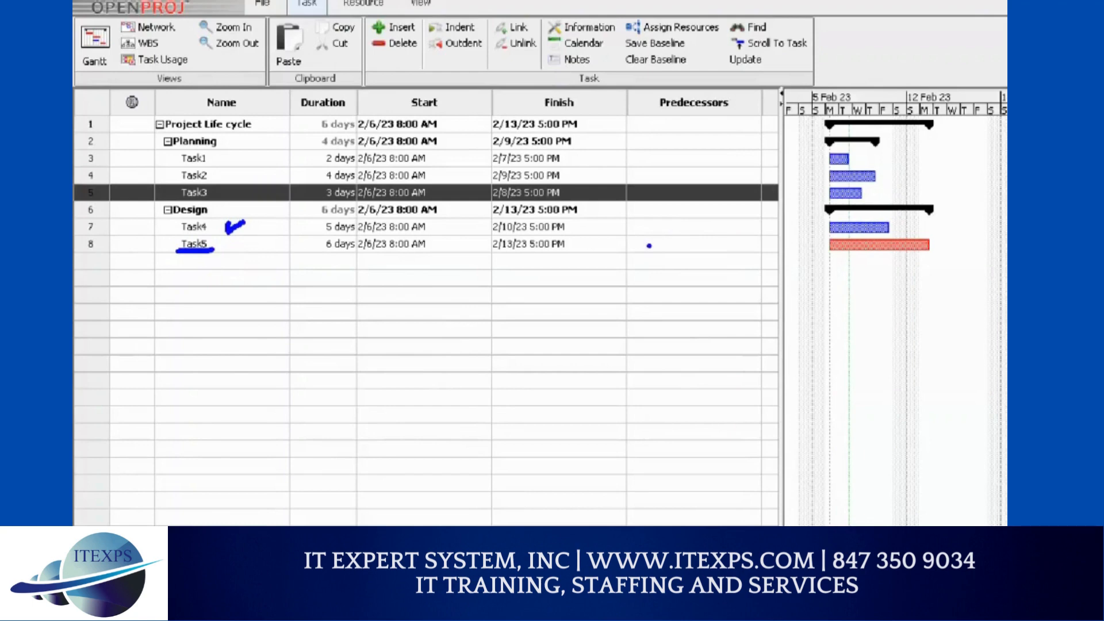
{"action": "mouse_move", "coordinate": [646, 240]}
{"action": "left_mouse_down"}
{"action": "mouse_move", "coordinate": [637, 247]}
{"action": "mouse_move", "coordinate": [660, 256]}
{"action": "mouse_move", "coordinate": [651, 235]}
{"action": "left_mouse_up"}
{"action": "left_click_drag", "start_coordinate": [665, 109], "coordinate": [658, 226]}
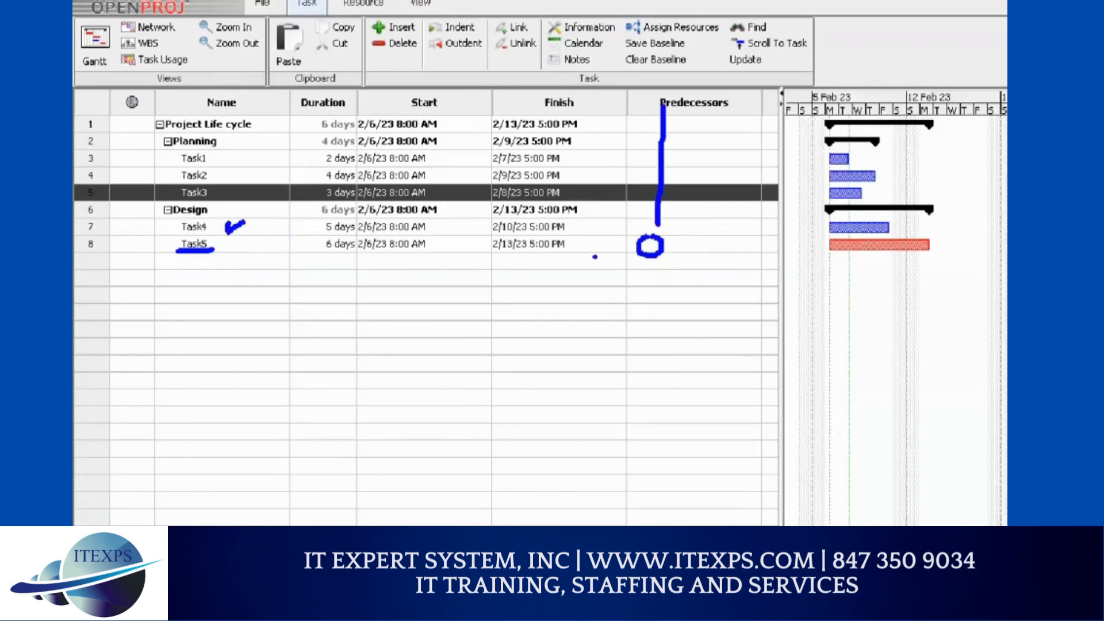
Step: Draw a red arrow from Task5's predecessor cell to row number 7, circle that number, and write 7 in the cell
{"action": "mouse_move", "coordinate": [645, 262]}
{"action": "left_mouse_down"}
{"action": "mouse_move", "coordinate": [185, 310]}
{"action": "mouse_move", "coordinate": [111, 226]}
{"action": "mouse_move", "coordinate": [118, 233]}
{"action": "mouse_move", "coordinate": [76, 221]}
{"action": "mouse_move", "coordinate": [85, 218]}
{"action": "left_mouse_up"}
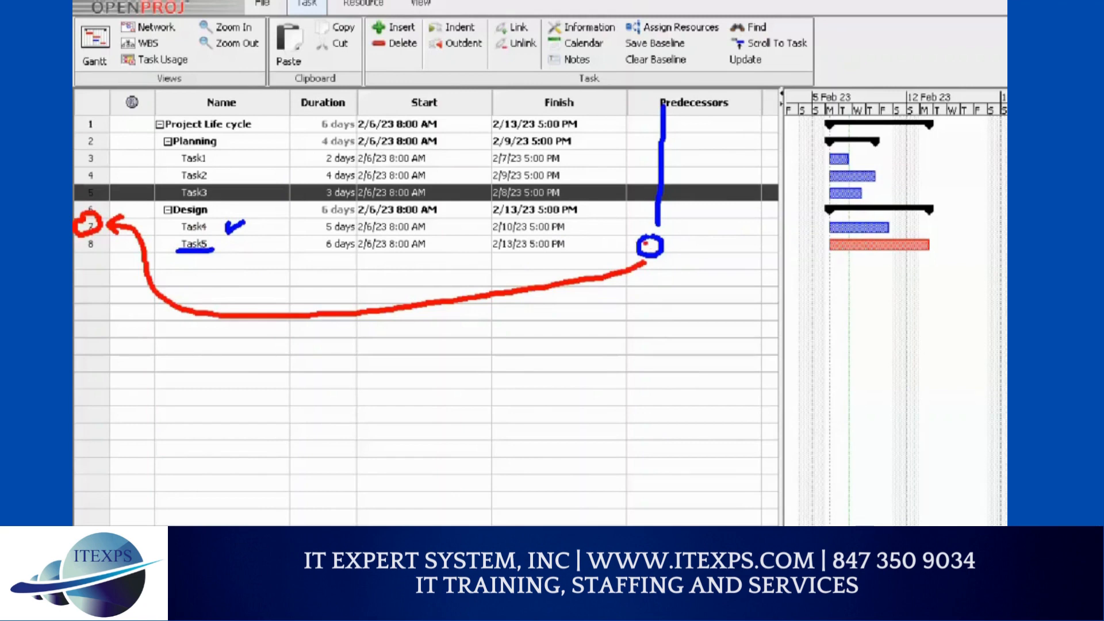
{"action": "left_click_drag", "start_coordinate": [645, 244], "coordinate": [663, 245]}
{"action": "left_click_drag", "start_coordinate": [663, 237], "coordinate": [664, 273]}
{"action": "left_click_drag", "start_coordinate": [656, 255], "coordinate": [672, 255]}
{"action": "mouse_move", "coordinate": [208, 227]}
{"action": "left_mouse_down"}
{"action": "mouse_move", "coordinate": [223, 246]}
{"action": "mouse_move", "coordinate": [208, 231]}
{"action": "left_mouse_up"}
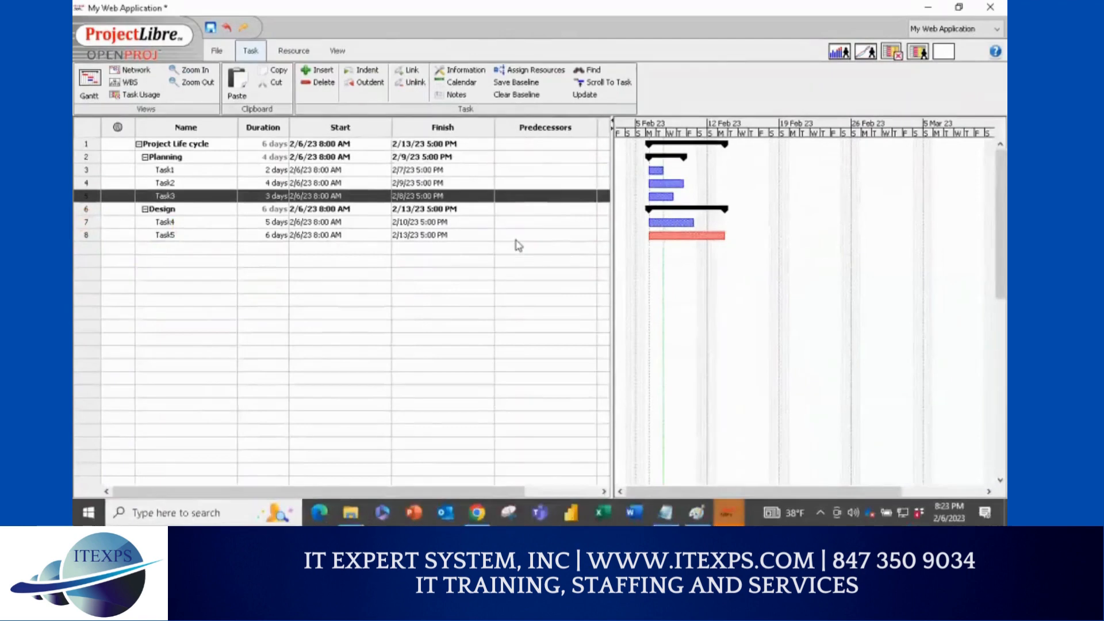
Step: Set Task5's predecessor to 7
{"action": "left_click", "coordinate": [651, 247]}
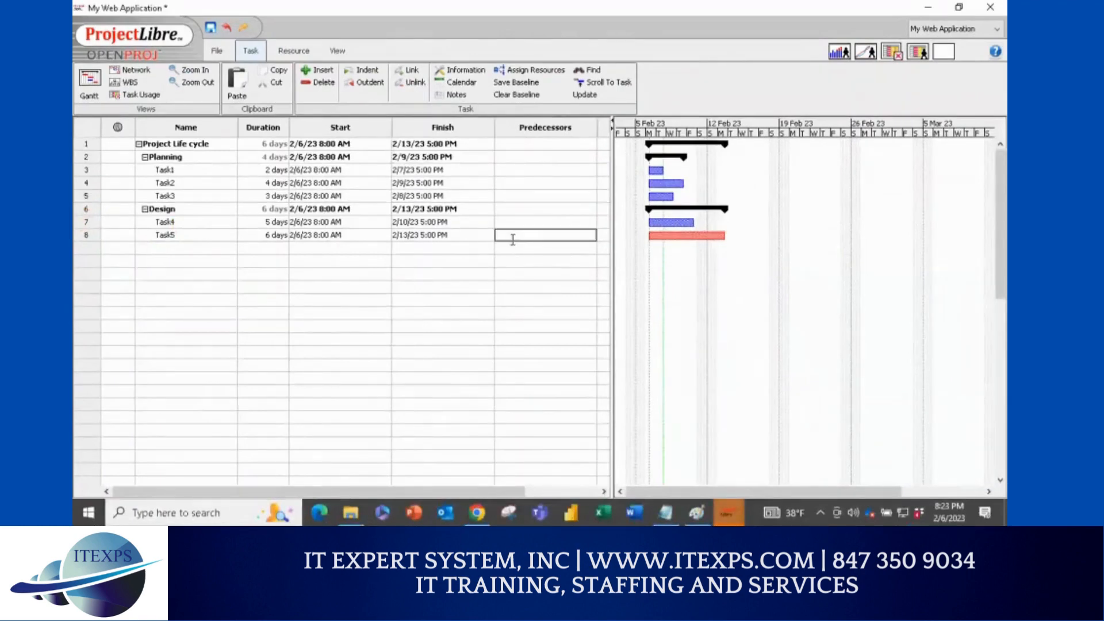
{"action": "type", "text": "7"}
{"action": "key", "text": "Return"}
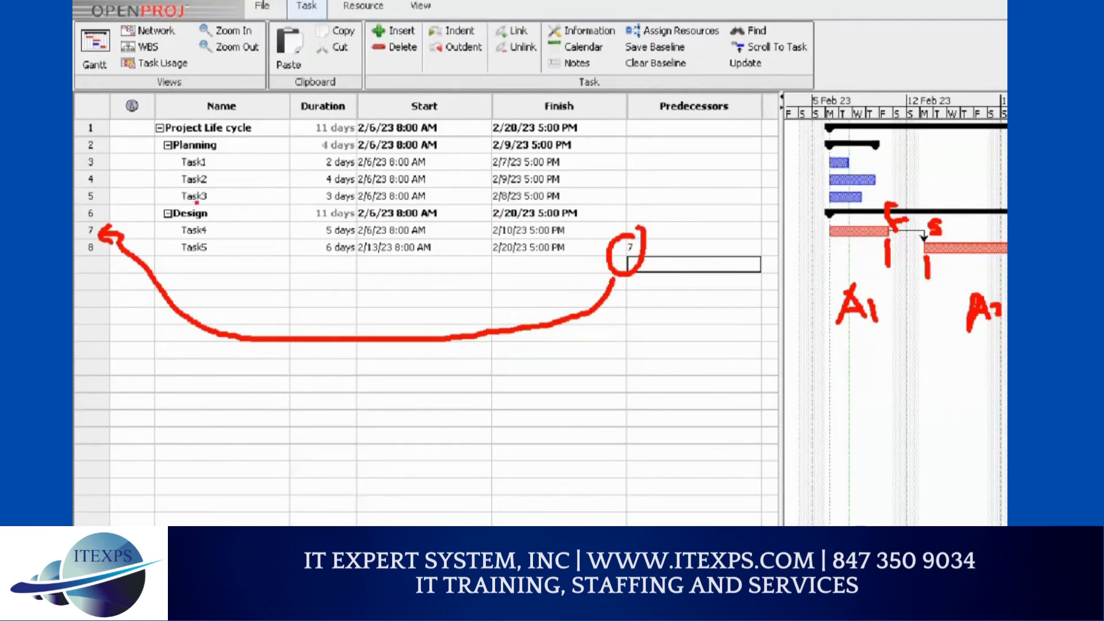
Step: Draw arrows from Task1 and Task2 to Task3, sketch a bounded line below, trace the Task4 and Task5 bars, and clear the annotations
{"action": "mouse_move", "coordinate": [196, 202]}
{"action": "left_mouse_down"}
{"action": "mouse_move", "coordinate": [217, 202]}
{"action": "mouse_move", "coordinate": [205, 177]}
{"action": "mouse_move", "coordinate": [222, 167]}
{"action": "mouse_move", "coordinate": [203, 161]}
{"action": "mouse_move", "coordinate": [227, 185]}
{"action": "left_mouse_up"}
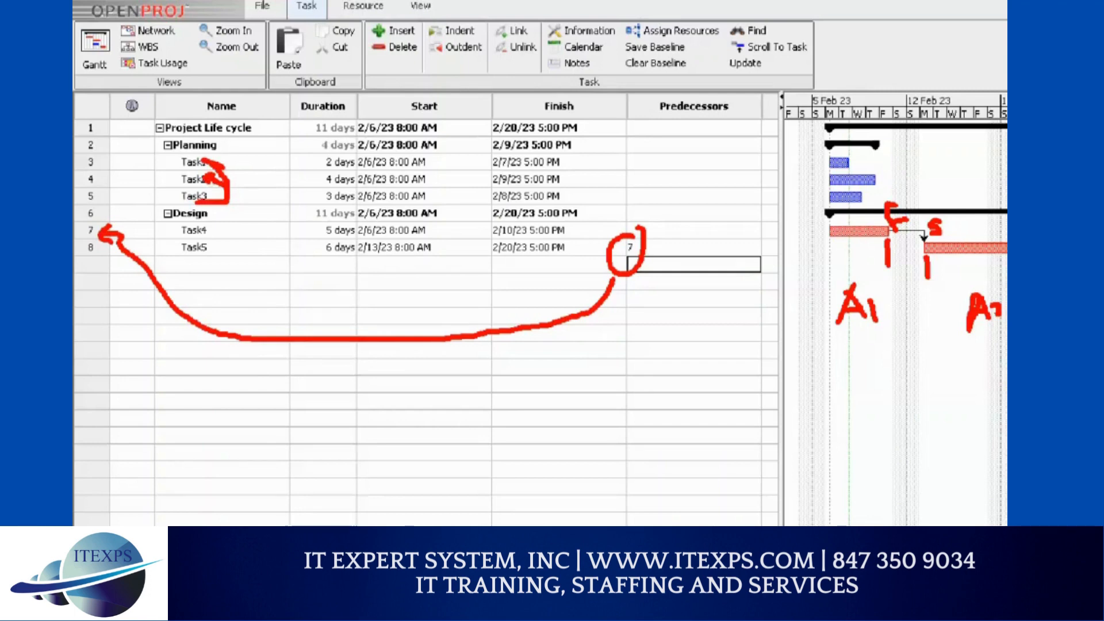
{"action": "mouse_move", "coordinate": [538, 366]}
{"action": "left_mouse_down"}
{"action": "mouse_move", "coordinate": [537, 442]}
{"action": "mouse_move", "coordinate": [787, 417]}
{"action": "mouse_move", "coordinate": [790, 430]}
{"action": "left_mouse_up"}
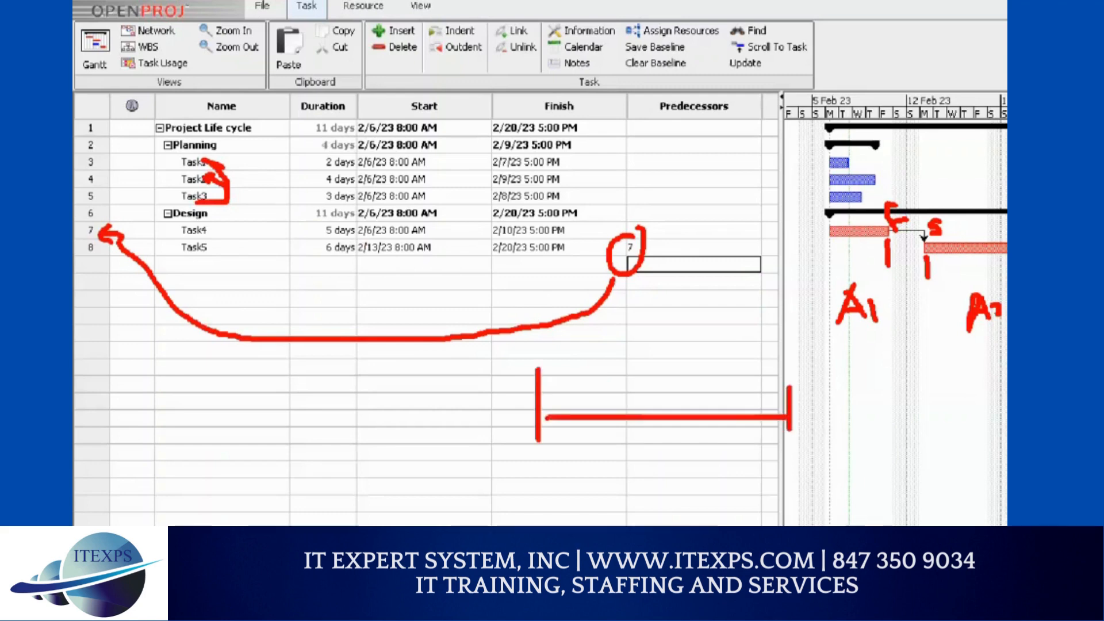
{"action": "left_click_drag", "start_coordinate": [833, 243], "coordinate": [1007, 282]}
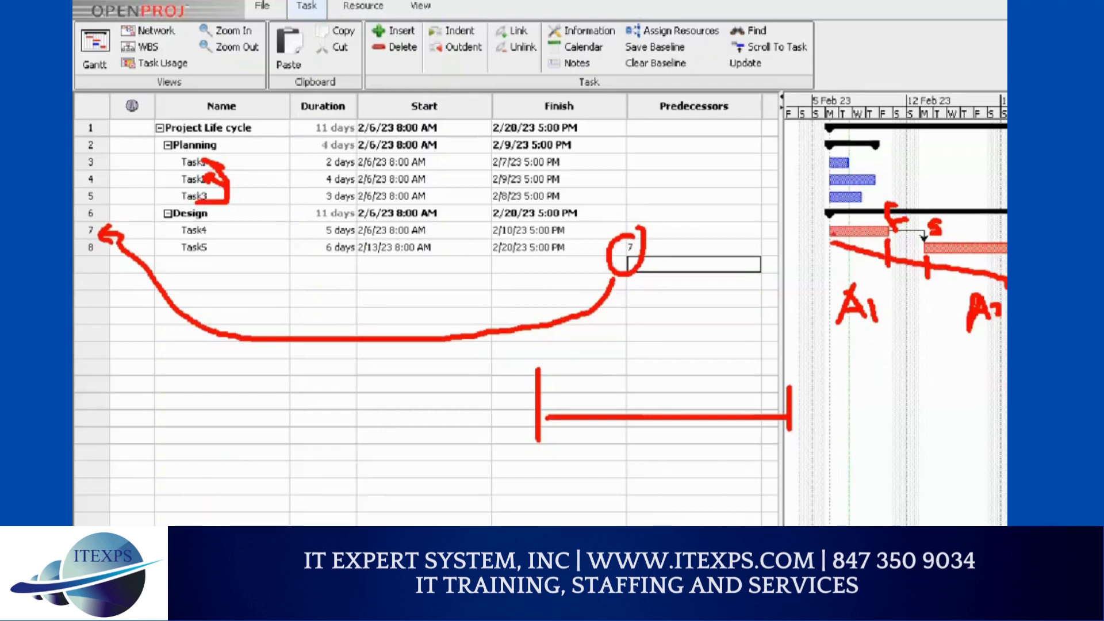
{"action": "left_click_drag", "start_coordinate": [827, 232], "coordinate": [1007, 248]}
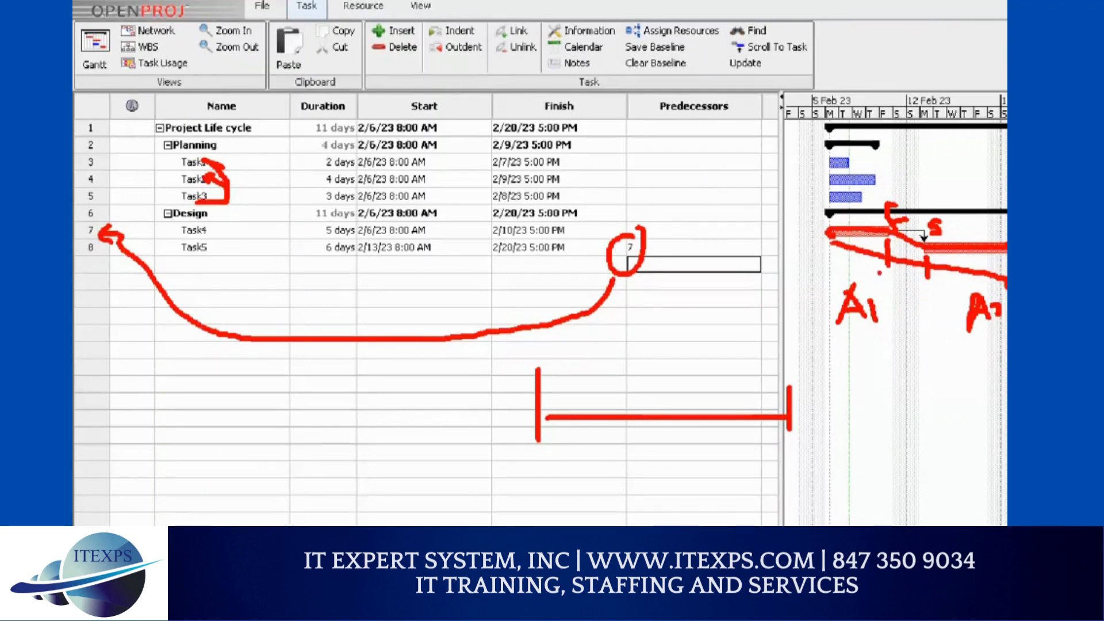
{"action": "key", "text": "Escape"}
Step: Zoom in on the Gantt chart, strike through the Task1 and Task2 bars in red, and dot the Task3 bar
{"action": "key", "text": "ctrl+1"}
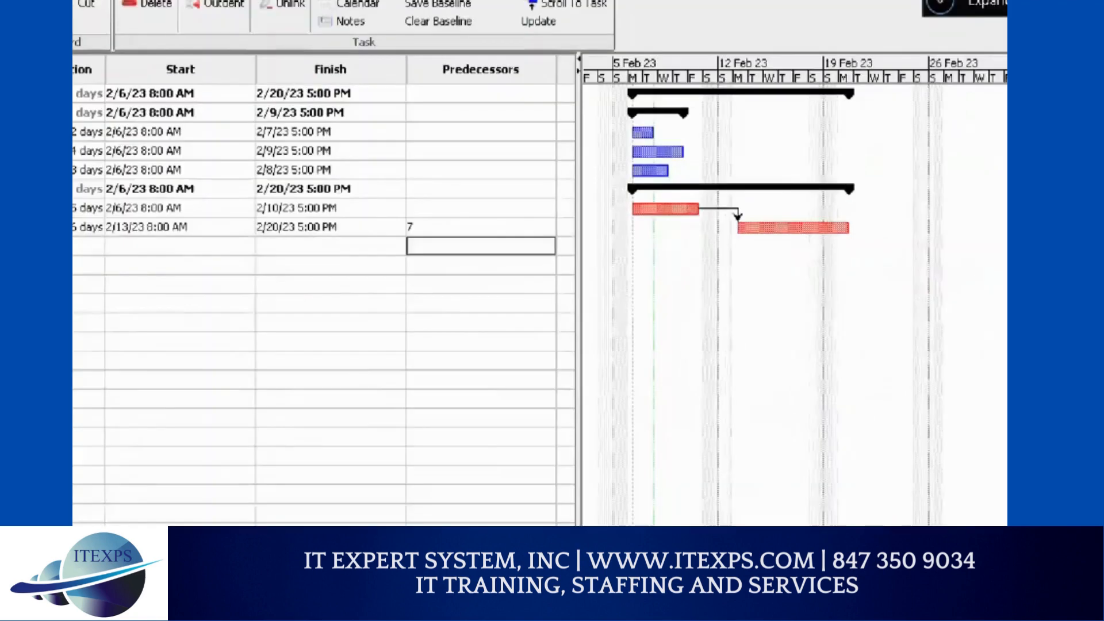
{"action": "left_click", "coordinate": [672, 248]}
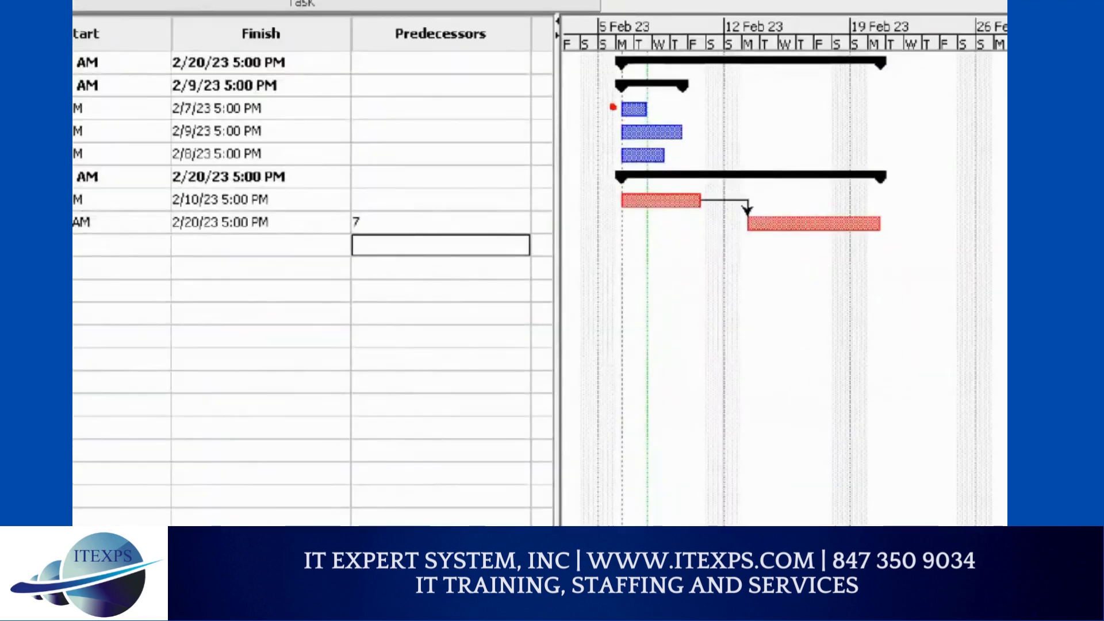
{"action": "mouse_move", "coordinate": [612, 106]}
{"action": "left_mouse_down"}
{"action": "mouse_move", "coordinate": [657, 110]}
{"action": "mouse_move", "coordinate": [683, 133]}
{"action": "left_mouse_up"}
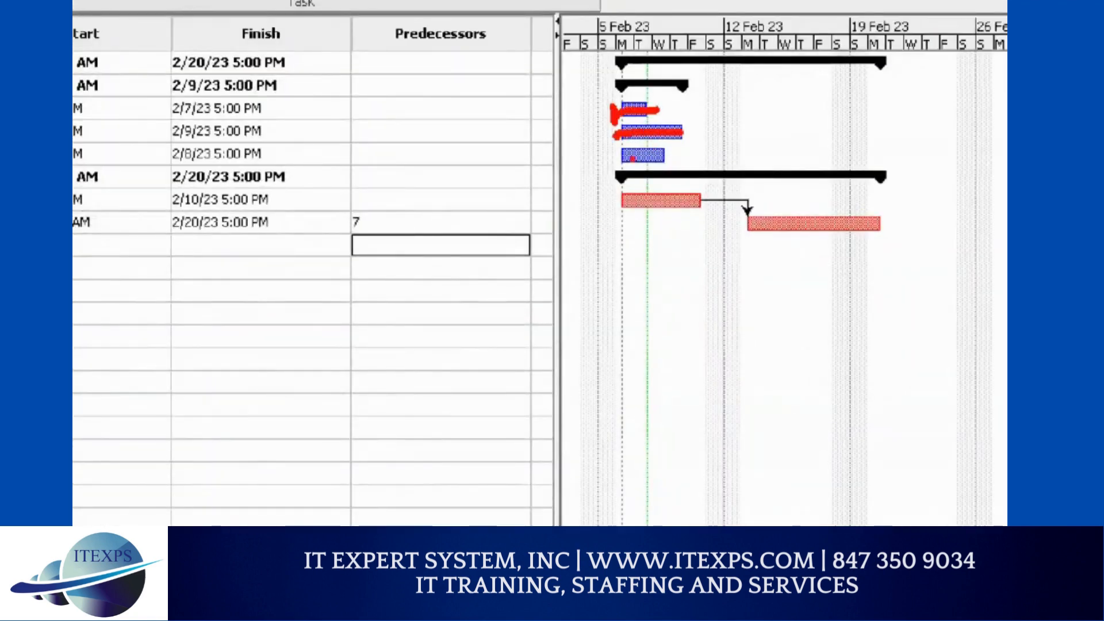
{"action": "left_click", "coordinate": [676, 155]}
Step: Bracket the span of the Task4 and Task5 bars, connect the ends, and write 6, 5 and 11 below
{"action": "left_click_drag", "start_coordinate": [620, 191], "coordinate": [620, 259]}
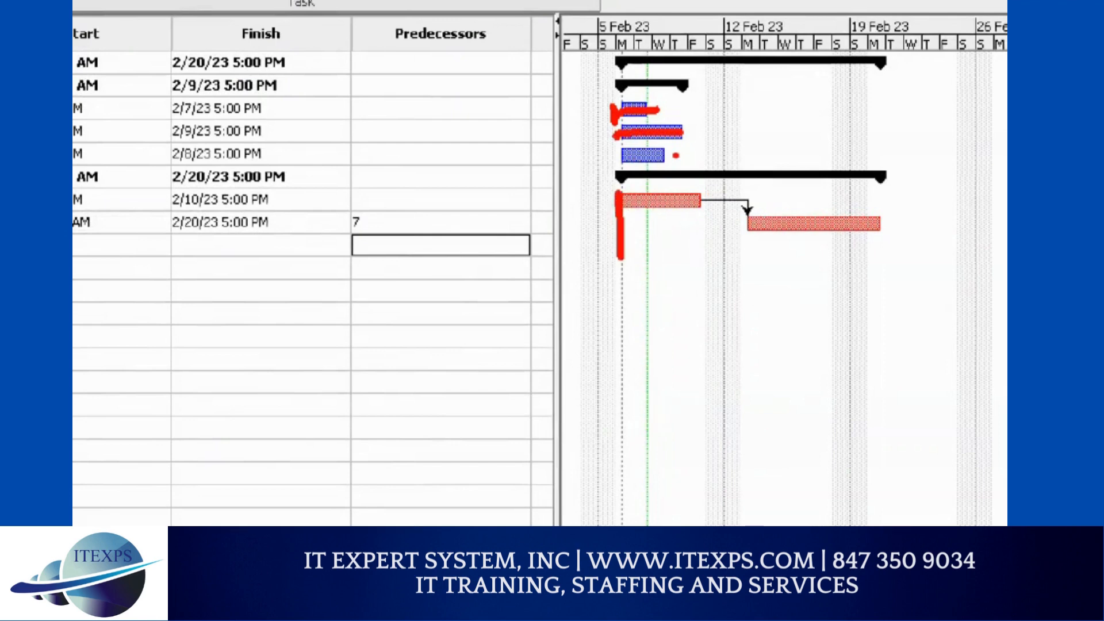
{"action": "mouse_move", "coordinate": [621, 214]}
{"action": "left_mouse_down"}
{"action": "mouse_move", "coordinate": [891, 256]}
{"action": "mouse_move", "coordinate": [889, 296]}
{"action": "left_mouse_up"}
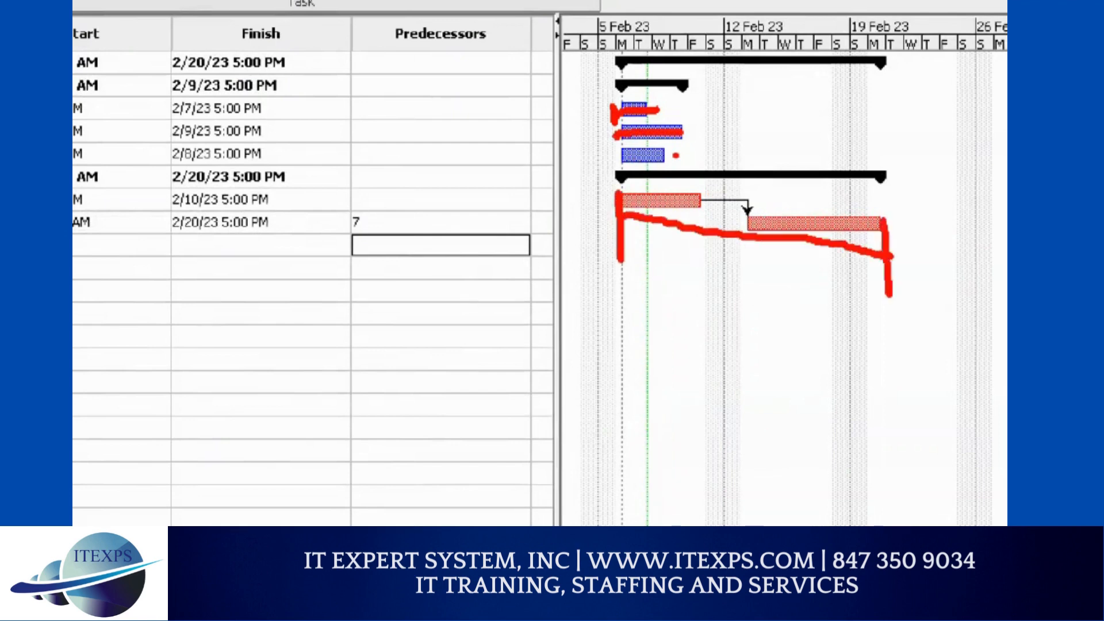
{"action": "mouse_move", "coordinate": [668, 216]}
{"action": "left_mouse_down"}
{"action": "mouse_move", "coordinate": [648, 230]}
{"action": "mouse_move", "coordinate": [663, 244]}
{"action": "mouse_move", "coordinate": [650, 237]}
{"action": "left_mouse_up"}
{"action": "mouse_move", "coordinate": [784, 231]}
{"action": "left_mouse_down"}
{"action": "mouse_move", "coordinate": [782, 251]}
{"action": "mouse_move", "coordinate": [765, 258]}
{"action": "left_mouse_up"}
{"action": "mouse_move", "coordinate": [738, 293]}
{"action": "left_mouse_down"}
{"action": "mouse_move", "coordinate": [737, 327]}
{"action": "mouse_move", "coordinate": [760, 318]}
{"action": "left_mouse_up"}
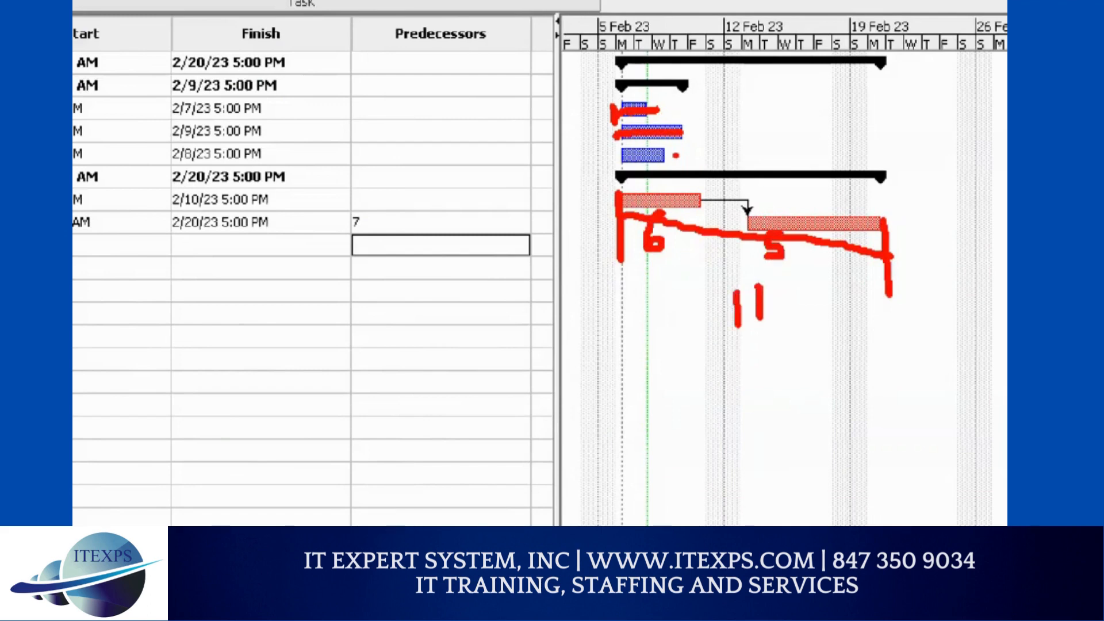
Step: Mark the end of the Planning bars with a vertical line and sketch four slanted lines below, capping both ends of the longest one
{"action": "left_click_drag", "start_coordinate": [684, 94], "coordinate": [682, 169]}
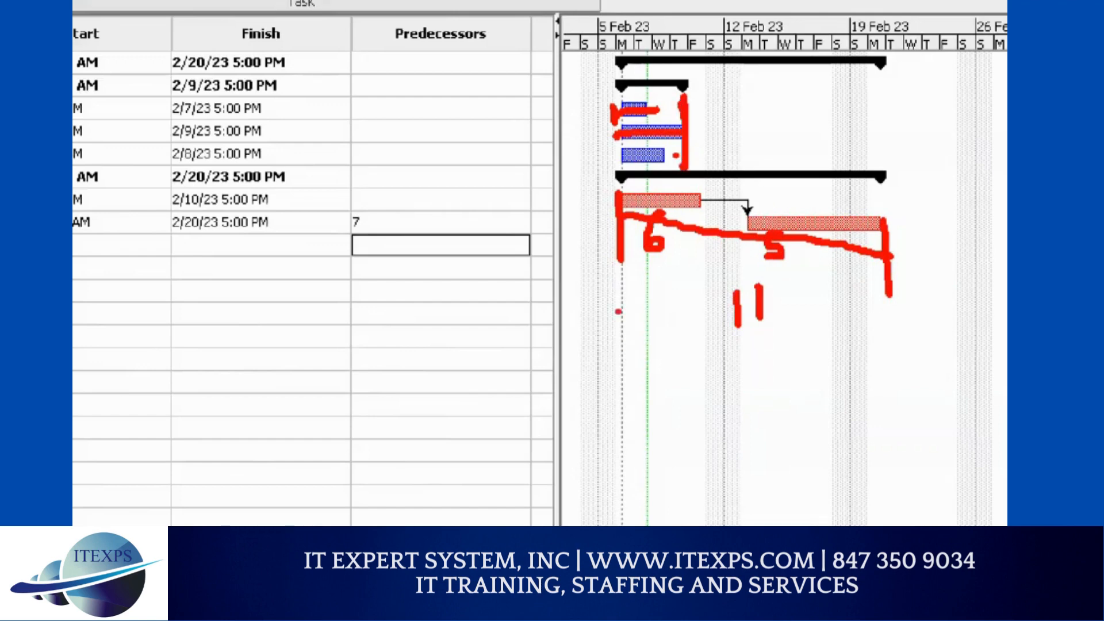
{"action": "left_click_drag", "start_coordinate": [618, 311], "coordinate": [907, 423]}
{"action": "left_click_drag", "start_coordinate": [623, 360], "coordinate": [785, 411]}
{"action": "left_click_drag", "start_coordinate": [633, 418], "coordinate": [796, 477]}
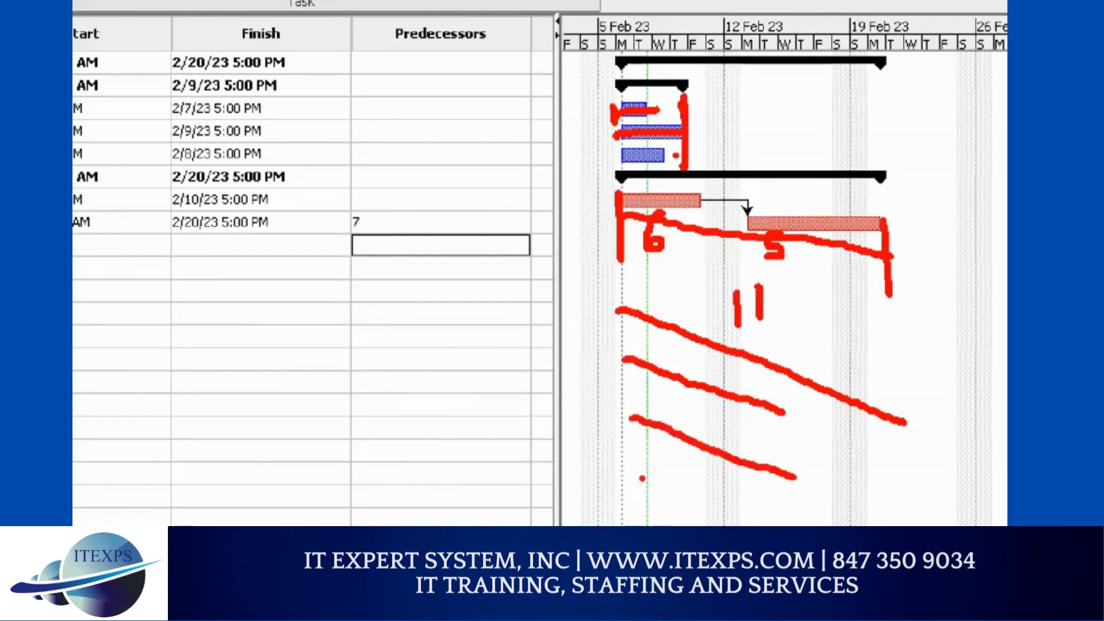
{"action": "left_click_drag", "start_coordinate": [634, 473], "coordinate": [771, 524]}
{"action": "left_click_drag", "start_coordinate": [911, 408], "coordinate": [896, 440]}
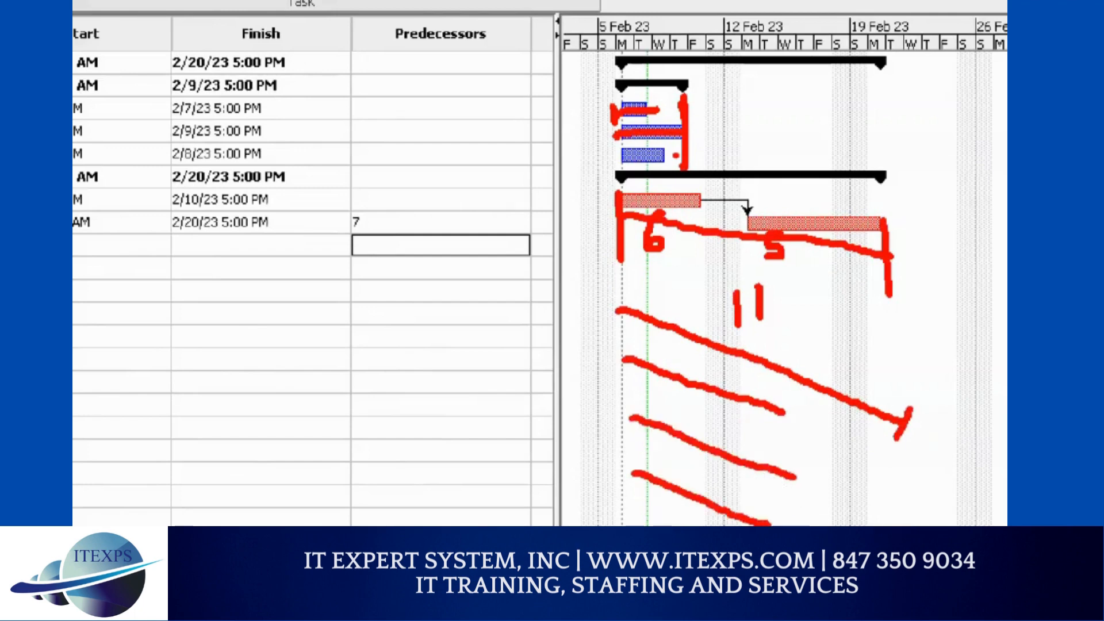
{"action": "left_click_drag", "start_coordinate": [627, 283], "coordinate": [611, 323]}
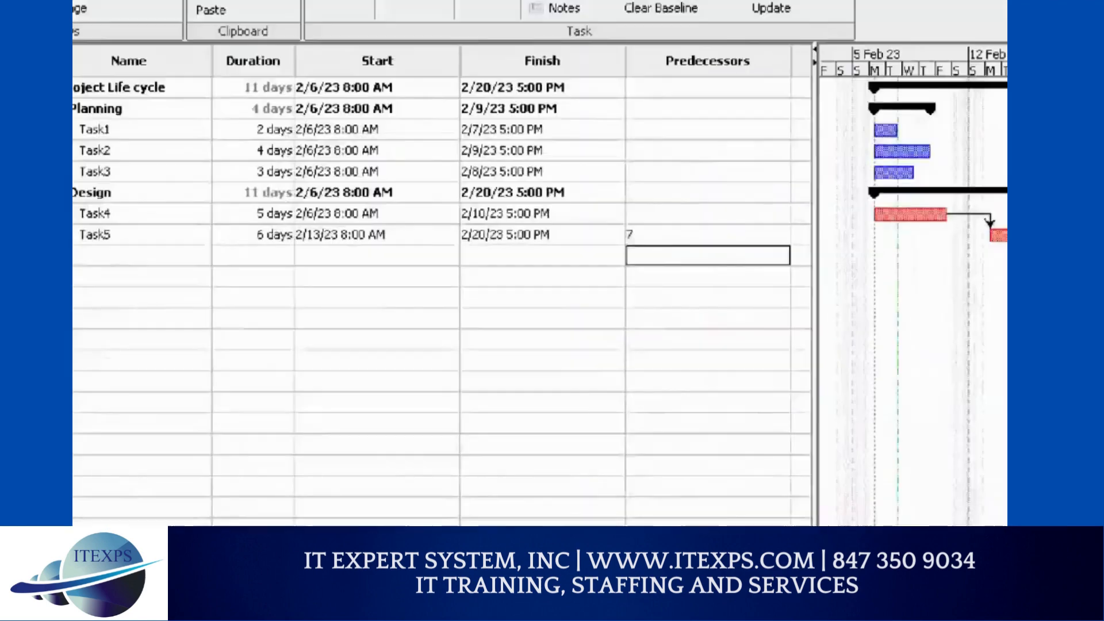
Step: Circle the durations of Task4 and Task5, write "L" below them, and clear the annotations
{"action": "mouse_move", "coordinate": [260, 198]}
{"action": "left_mouse_down"}
{"action": "mouse_move", "coordinate": [241, 251]}
{"action": "mouse_move", "coordinate": [270, 206]}
{"action": "left_mouse_up"}
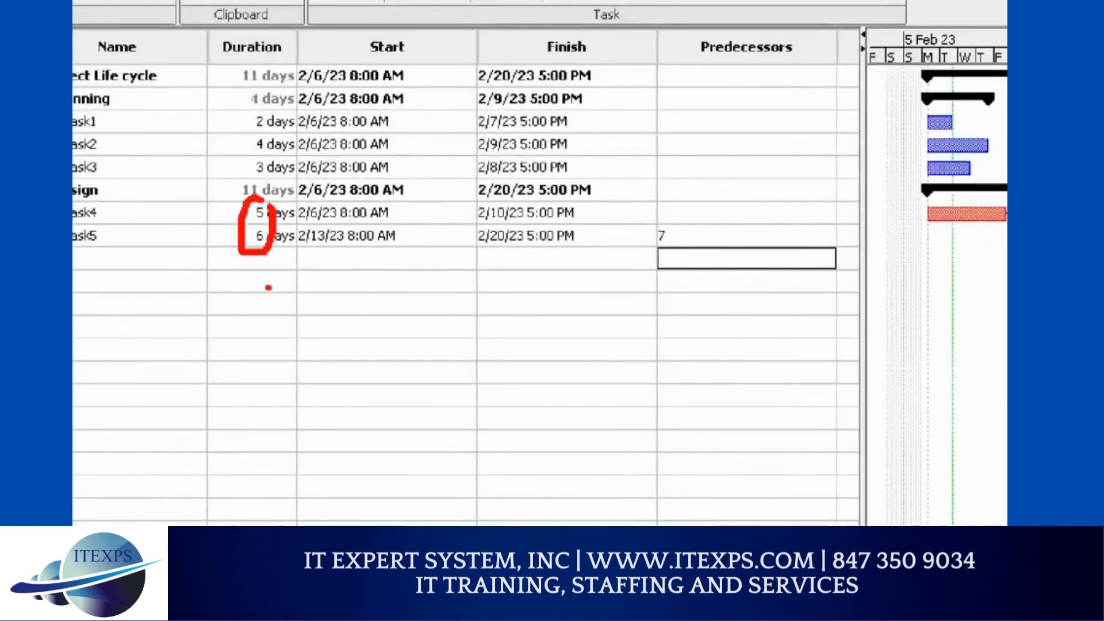
{"action": "left_click_drag", "start_coordinate": [257, 277], "coordinate": [275, 310]}
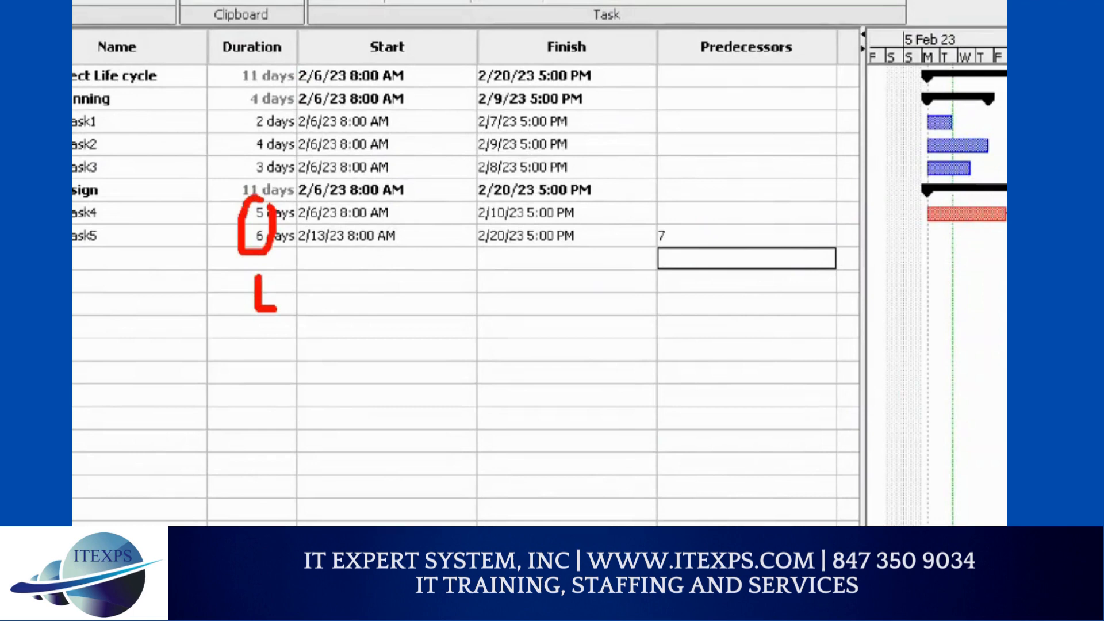
{"action": "key", "text": "Escape"}
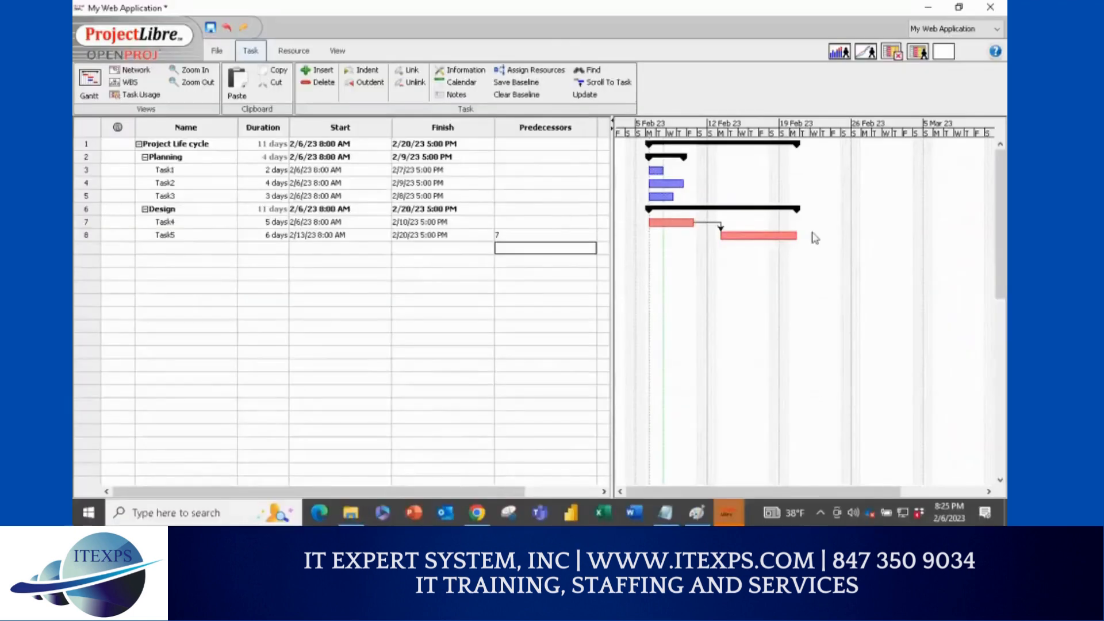
Step: Label the start of Task4's bar "S" and the end of Task5's "E", underline the span, scribble over the Planning bars, and clear the annotations
{"action": "key", "text": "ctrl+1"}
{"action": "left_click_drag", "start_coordinate": [632, 224], "coordinate": [608, 254]}
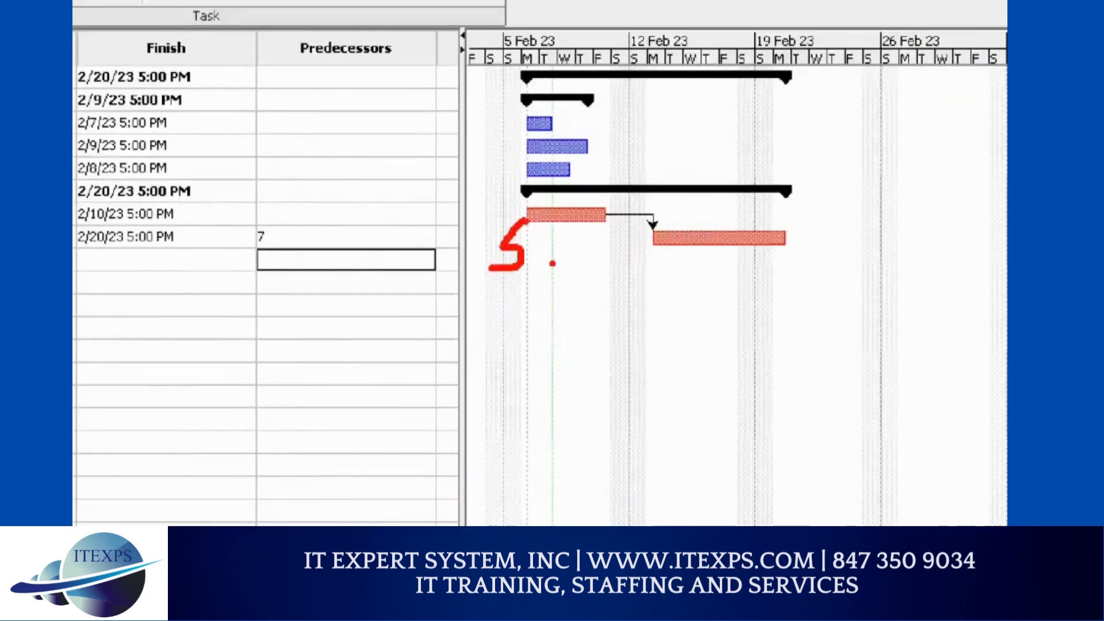
{"action": "mouse_move", "coordinate": [811, 235]}
{"action": "left_mouse_down"}
{"action": "mouse_move", "coordinate": [799, 249]}
{"action": "mouse_move", "coordinate": [811, 260]}
{"action": "left_mouse_up"}
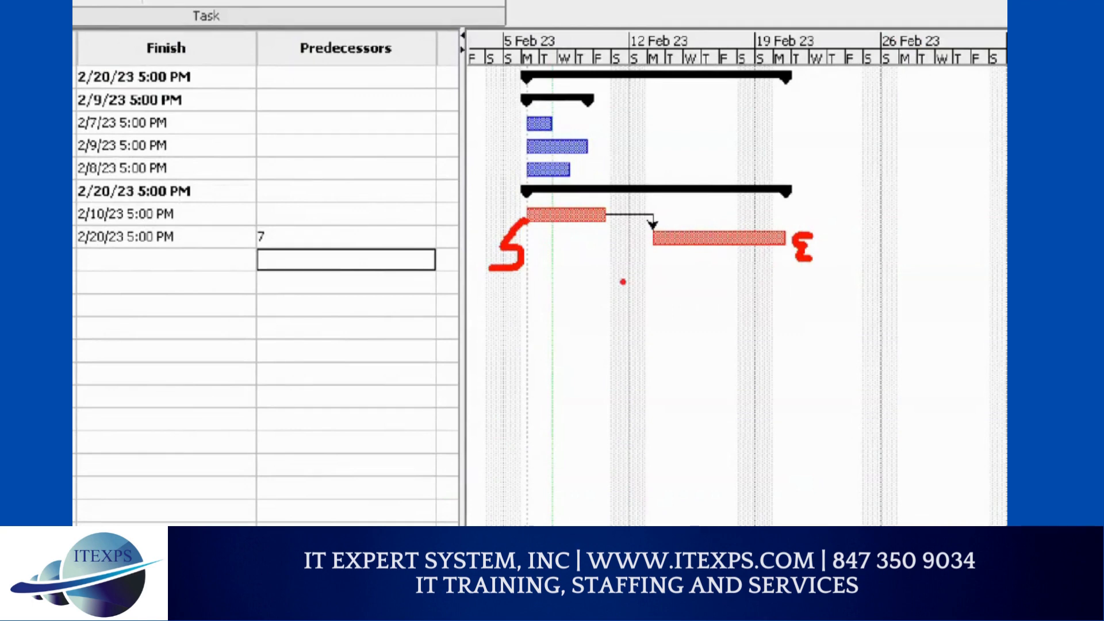
{"action": "left_click_drag", "start_coordinate": [528, 262], "coordinate": [781, 280]}
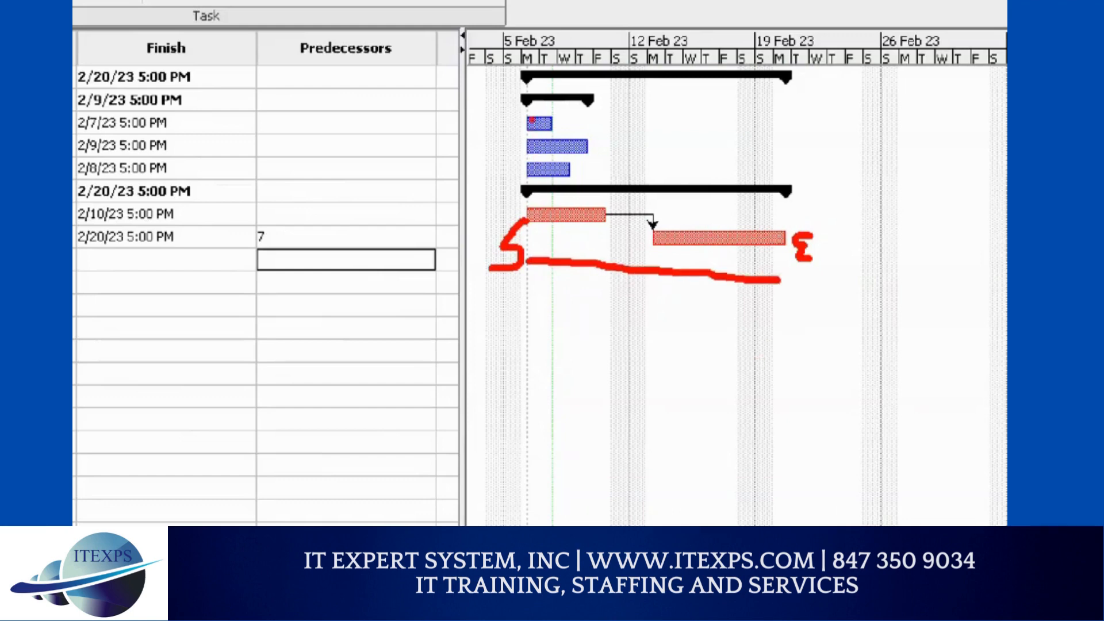
{"action": "mouse_move", "coordinate": [530, 120]}
{"action": "left_mouse_down"}
{"action": "mouse_move", "coordinate": [555, 120]}
{"action": "mouse_move", "coordinate": [534, 135]}
{"action": "mouse_move", "coordinate": [582, 164]}
{"action": "mouse_move", "coordinate": [529, 172]}
{"action": "mouse_move", "coordinate": [569, 174]}
{"action": "left_mouse_up"}
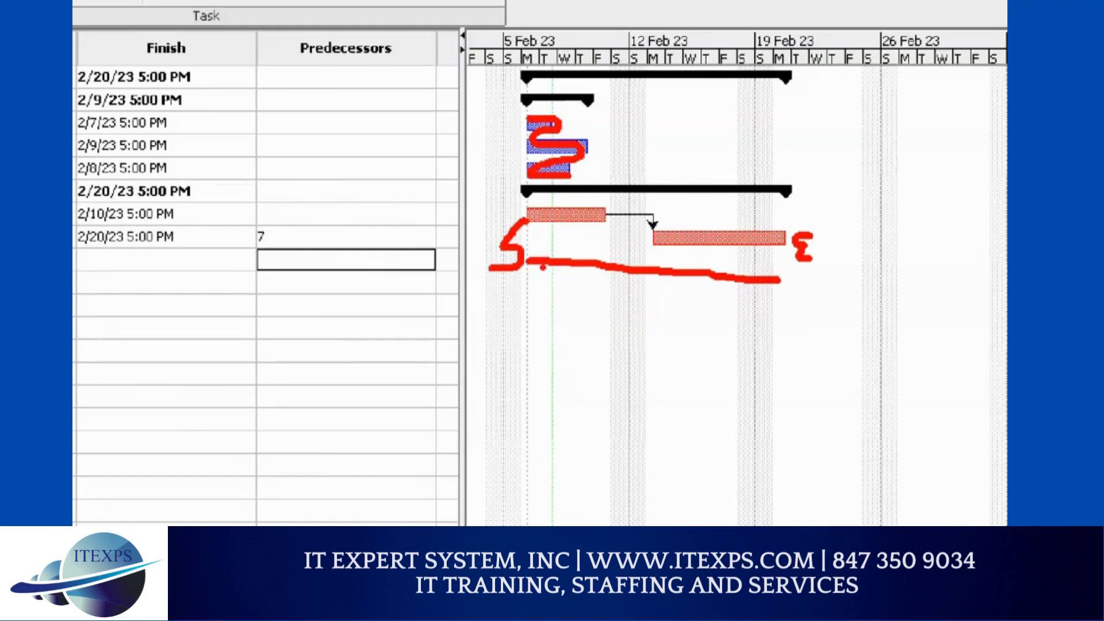
{"action": "left_click_drag", "start_coordinate": [799, 259], "coordinate": [795, 264]}
{"action": "key", "text": "Escape"}
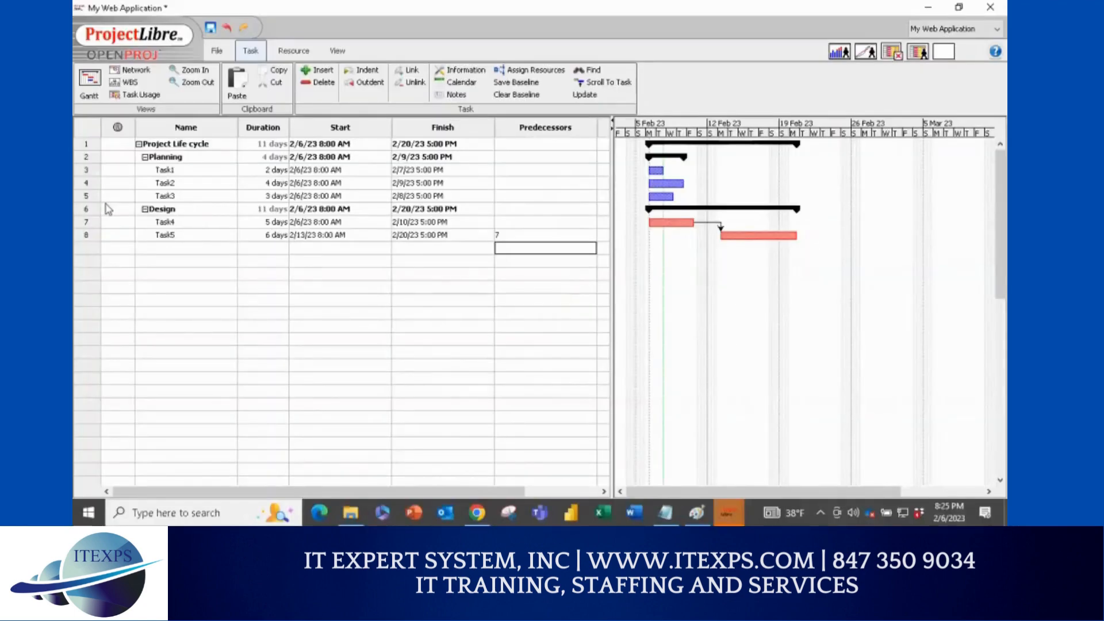
Step: Underline Task3, draw arrows to it from Task1 and Task2, and circle Task3's predecessor cell
{"action": "key", "text": "ctrl+1"}
{"action": "left_click", "coordinate": [217, 194]}
{"action": "left_click_drag", "start_coordinate": [236, 195], "coordinate": [302, 194]}
{"action": "mouse_move", "coordinate": [253, 138]}
{"action": "left_mouse_down"}
{"action": "mouse_move", "coordinate": [271, 154]}
{"action": "mouse_move", "coordinate": [268, 181]}
{"action": "left_mouse_up"}
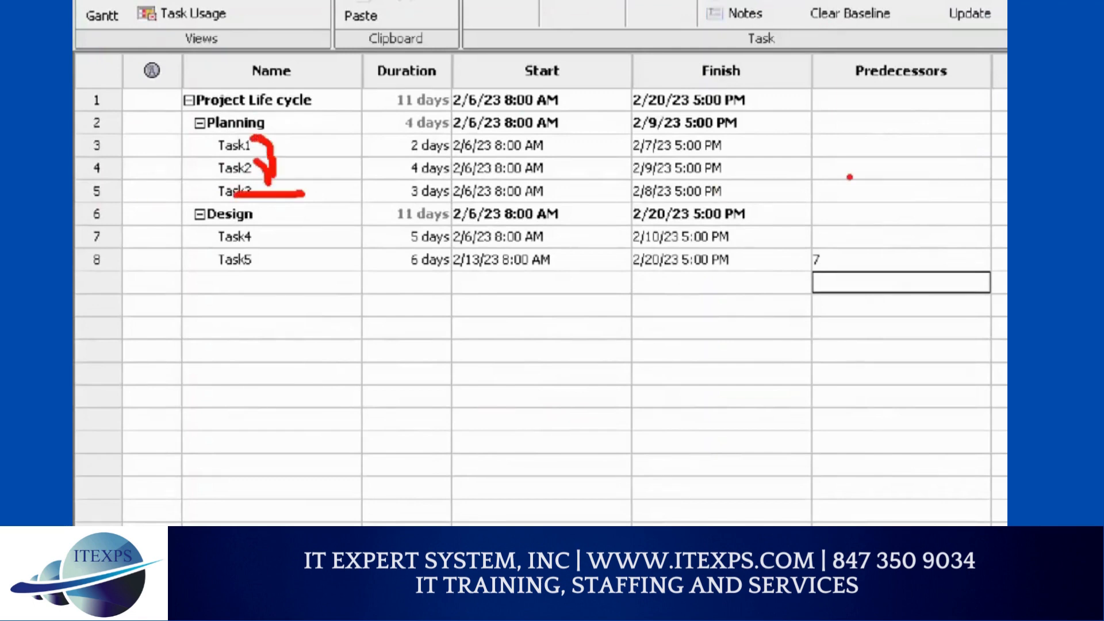
{"action": "mouse_move", "coordinate": [849, 176]}
{"action": "left_mouse_down"}
{"action": "mouse_move", "coordinate": [824, 180]}
{"action": "mouse_move", "coordinate": [851, 191]}
{"action": "mouse_move", "coordinate": [847, 181]}
{"action": "left_mouse_up"}
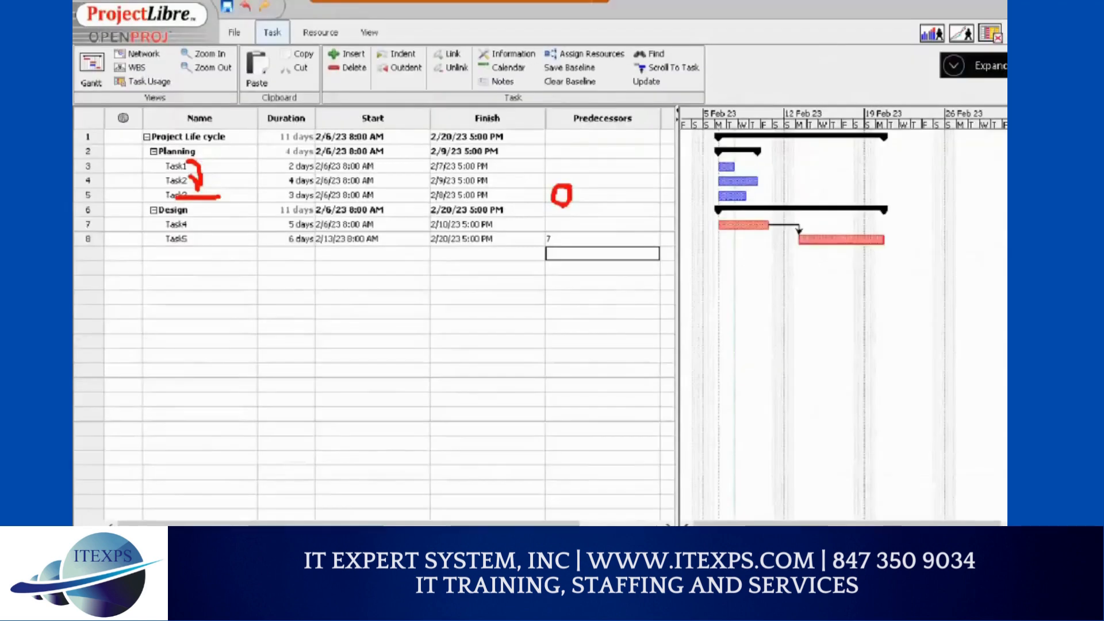
Step: Set Task3's predecessors to 3;4
{"action": "left_click", "coordinate": [842, 191]}
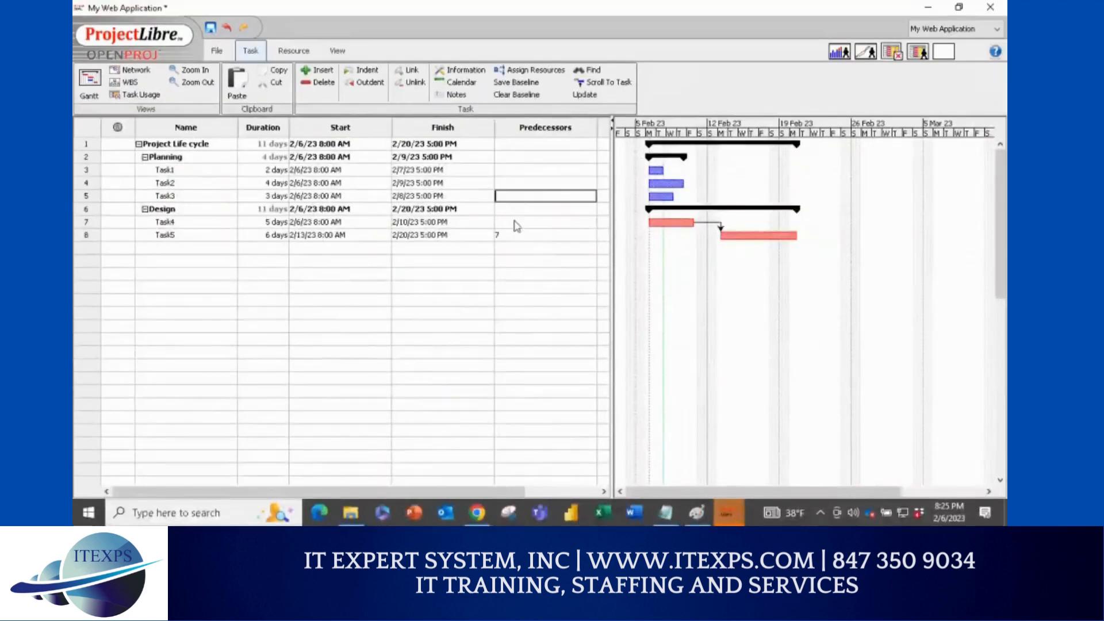
{"action": "type", "text": "3;4"}
{"action": "key", "text": "Return"}
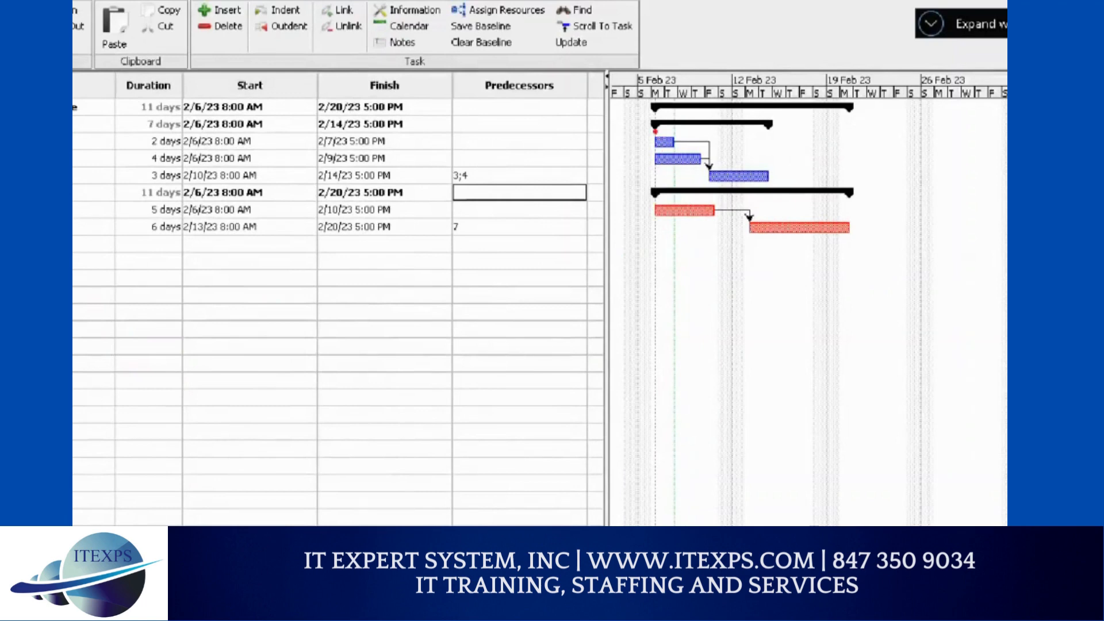
Step: Mark the start and end of the Planning bars, connect them with a line, and mark the span of the red Design bars
{"action": "left_click_drag", "start_coordinate": [655, 132], "coordinate": [654, 164]}
{"action": "left_click_drag", "start_coordinate": [770, 153], "coordinate": [764, 185]}
{"action": "left_click_drag", "start_coordinate": [668, 138], "coordinate": [750, 174]}
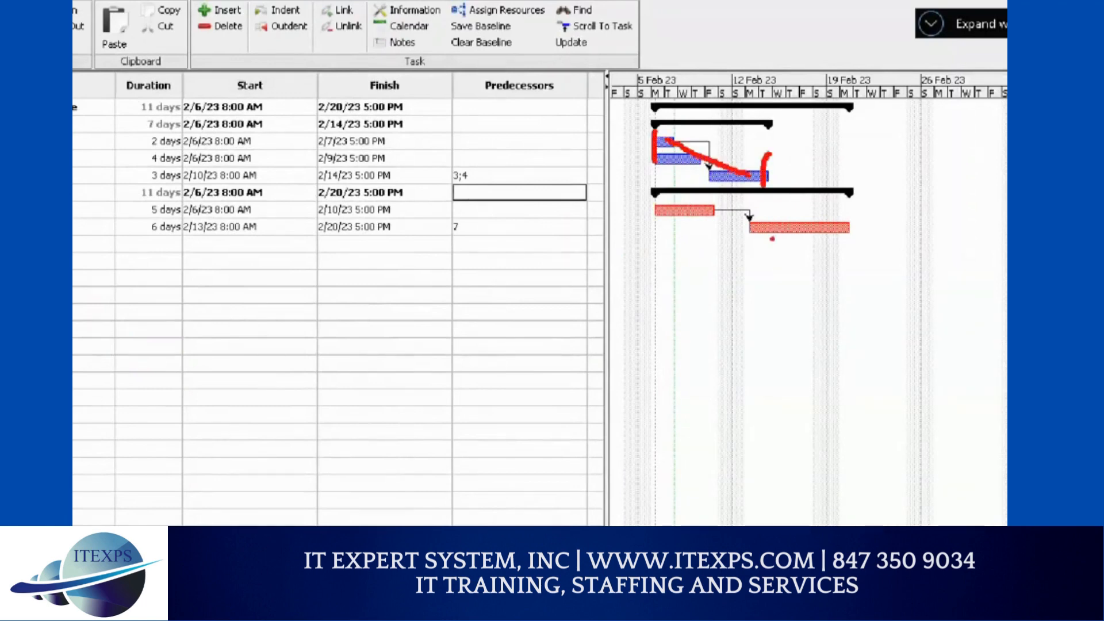
{"action": "mouse_move", "coordinate": [650, 226]}
{"action": "left_mouse_down"}
{"action": "mouse_move", "coordinate": [651, 261]}
{"action": "mouse_move", "coordinate": [848, 254]}
{"action": "mouse_move", "coordinate": [854, 273]}
{"action": "left_mouse_up"}
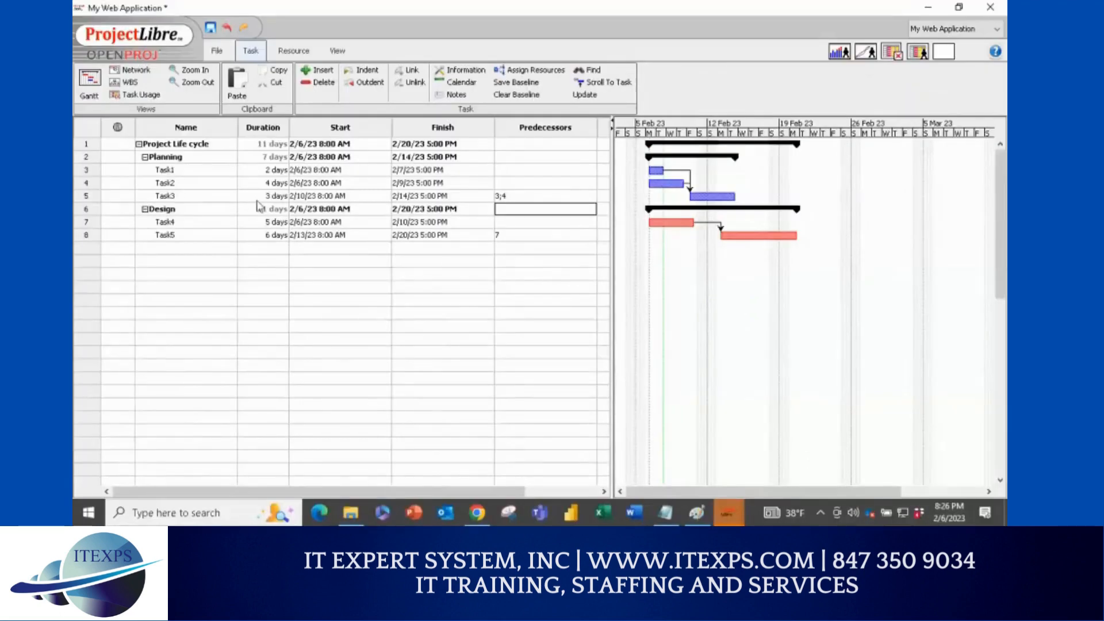
Step: Set Task3's duration to 13 days
{"action": "double_click", "coordinate": [263, 196]}
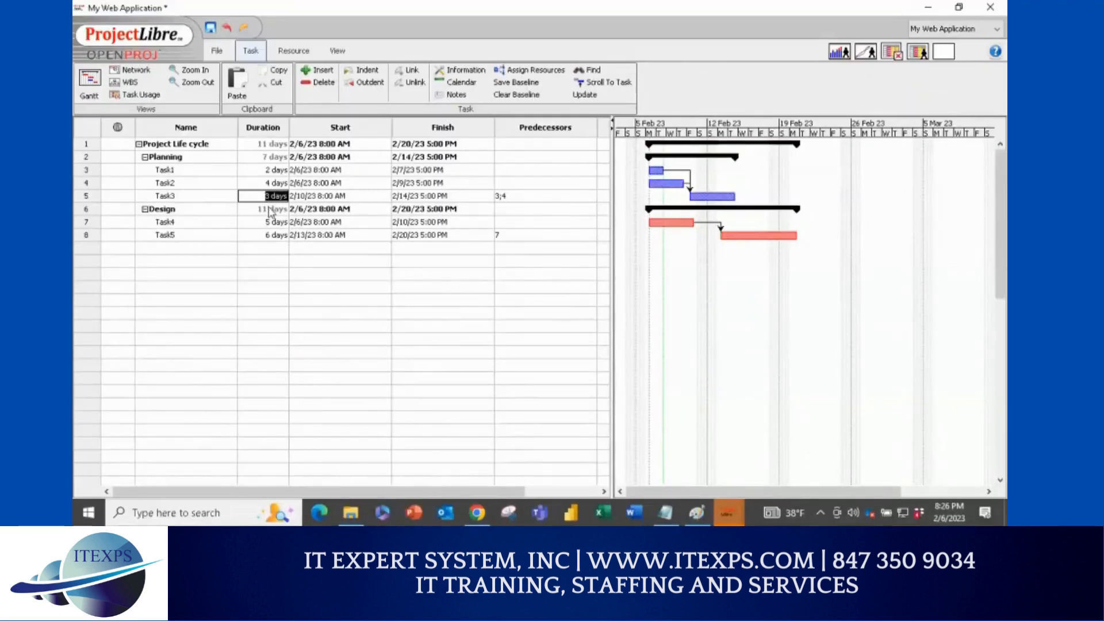
{"action": "type", "text": "13"}
{"action": "key", "text": "Return"}
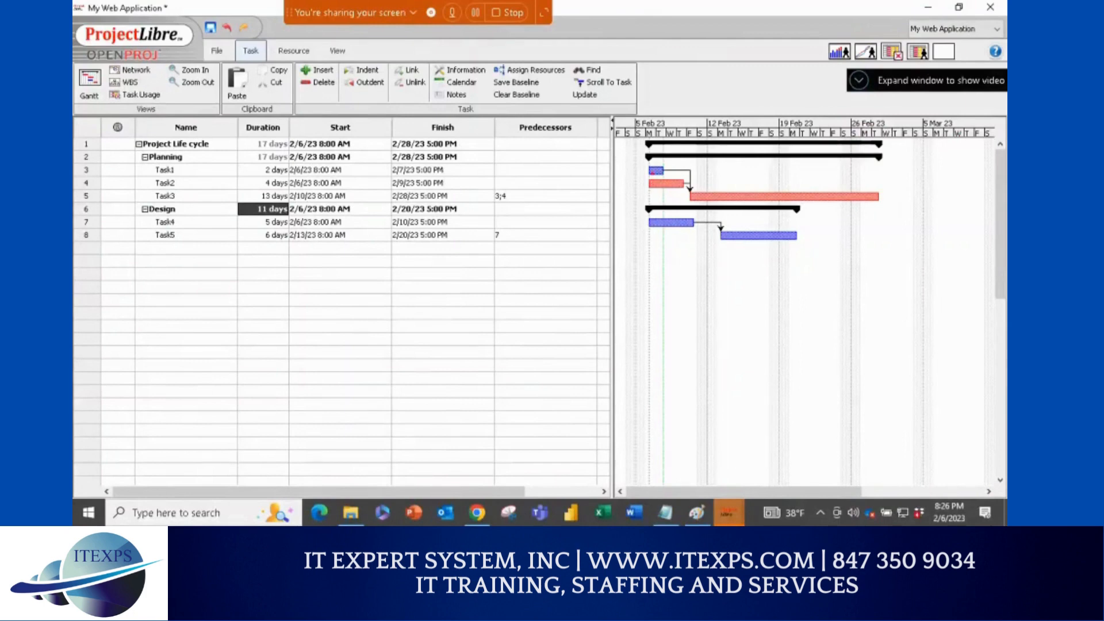
Step: Sketch a timeline from "S" to "E" below the Gantt bars, with a boxed gap labelled "2d"
{"action": "mouse_move", "coordinate": [662, 170]}
{"action": "left_mouse_down"}
{"action": "mouse_move", "coordinate": [699, 197]}
{"action": "mouse_move", "coordinate": [758, 195]}
{"action": "left_mouse_up"}
{"action": "left_click_drag", "start_coordinate": [649, 183], "coordinate": [688, 183]}
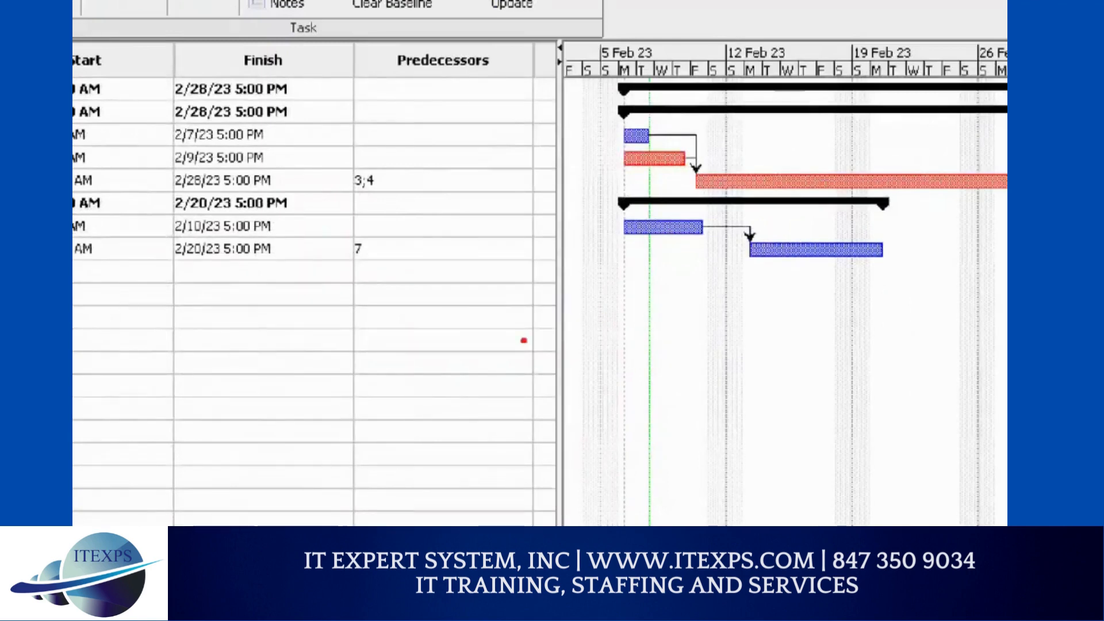
{"action": "left_click_drag", "start_coordinate": [554, 271], "coordinate": [543, 299]}
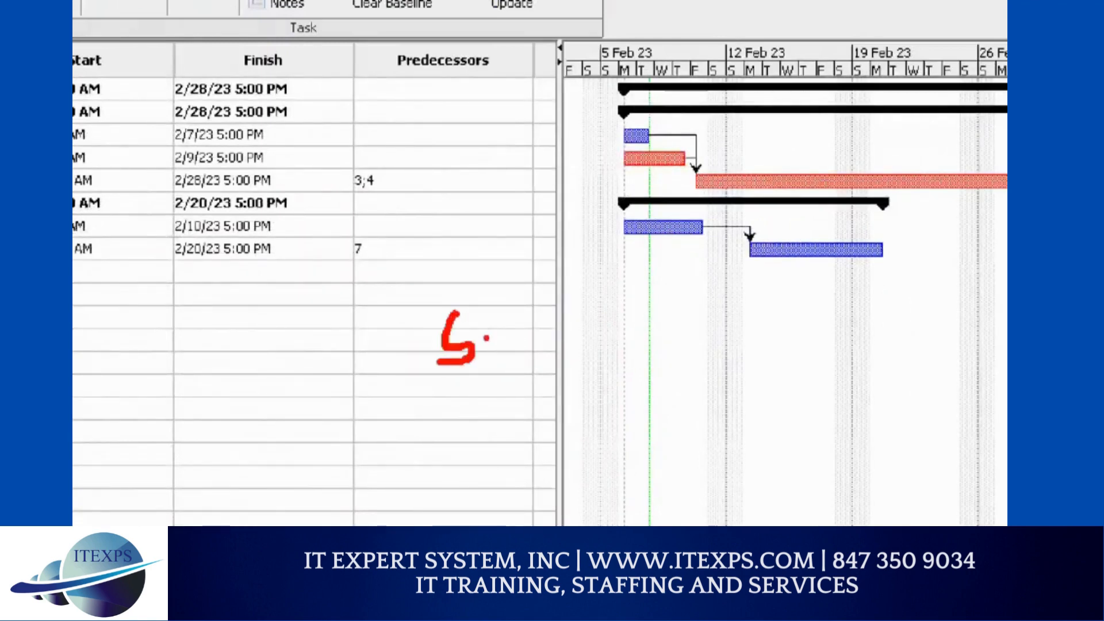
{"action": "mouse_move", "coordinate": [485, 338]}
{"action": "left_mouse_down"}
{"action": "mouse_move", "coordinate": [833, 324]}
{"action": "mouse_move", "coordinate": [853, 308]}
{"action": "mouse_move", "coordinate": [845, 343]}
{"action": "mouse_move", "coordinate": [864, 345]}
{"action": "left_mouse_up"}
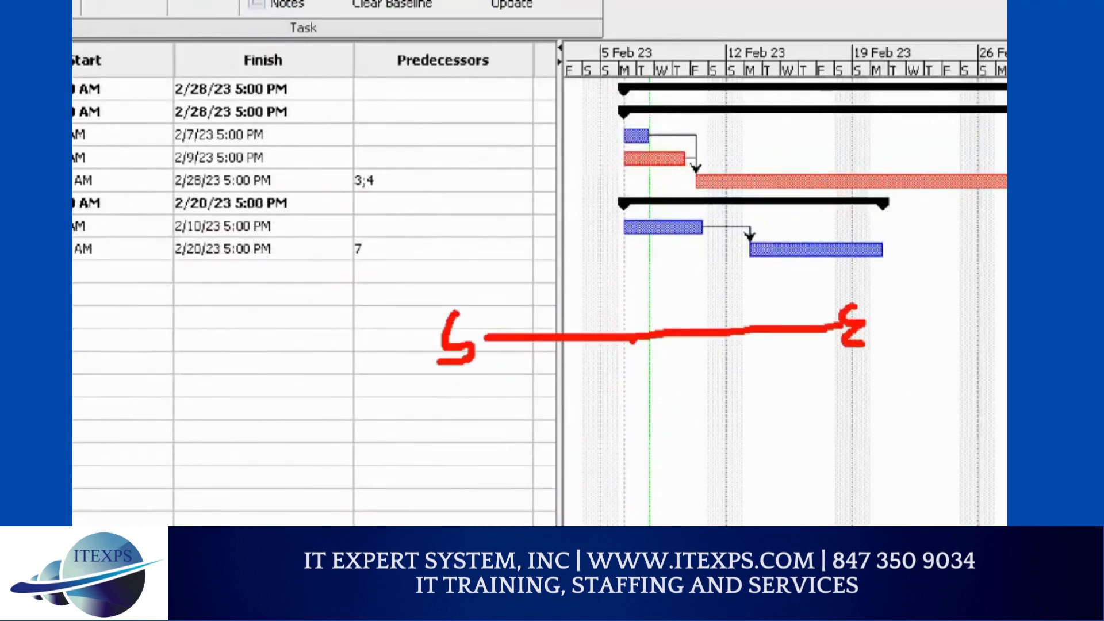
{"action": "mouse_move", "coordinate": [555, 320]}
{"action": "left_mouse_down"}
{"action": "mouse_move", "coordinate": [815, 306]}
{"action": "mouse_move", "coordinate": [800, 313]}
{"action": "mouse_move", "coordinate": [714, 294]}
{"action": "mouse_move", "coordinate": [709, 397]}
{"action": "mouse_move", "coordinate": [762, 310]}
{"action": "mouse_move", "coordinate": [753, 300]}
{"action": "left_mouse_up"}
{"action": "mouse_move", "coordinate": [722, 424]}
{"action": "left_mouse_down"}
{"action": "mouse_move", "coordinate": [742, 445]}
{"action": "mouse_move", "coordinate": [768, 423]}
{"action": "mouse_move", "coordinate": [774, 442]}
{"action": "left_mouse_up"}
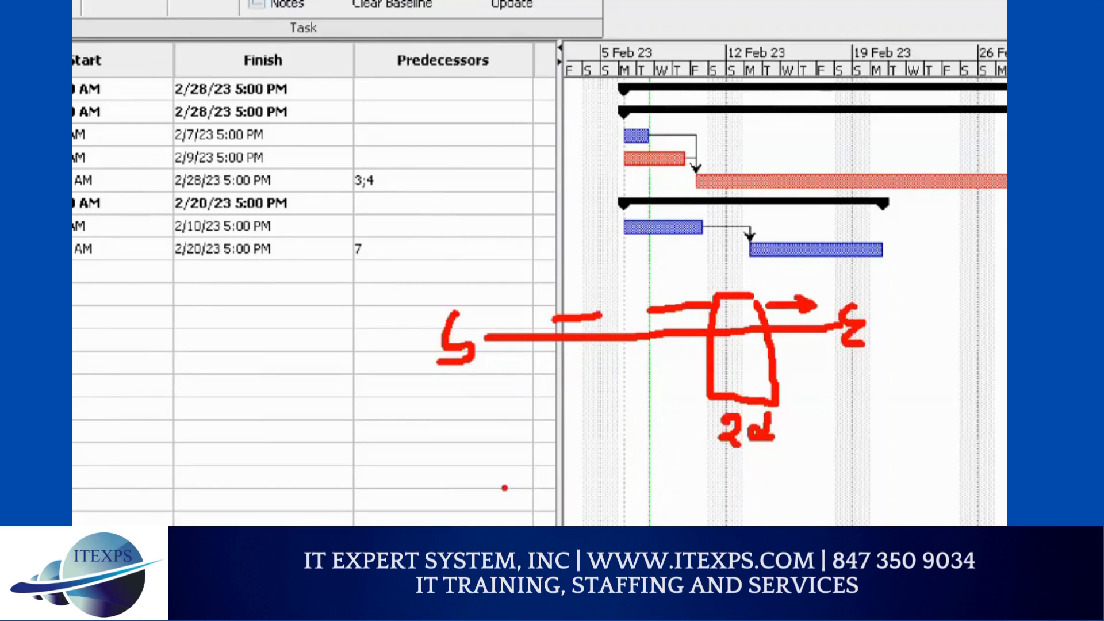
Step: Write "11 d" beneath the timeline's start, box a second gap in the line, and clear the annotations
{"action": "left_click_drag", "start_coordinate": [432, 403], "coordinate": [432, 465]}
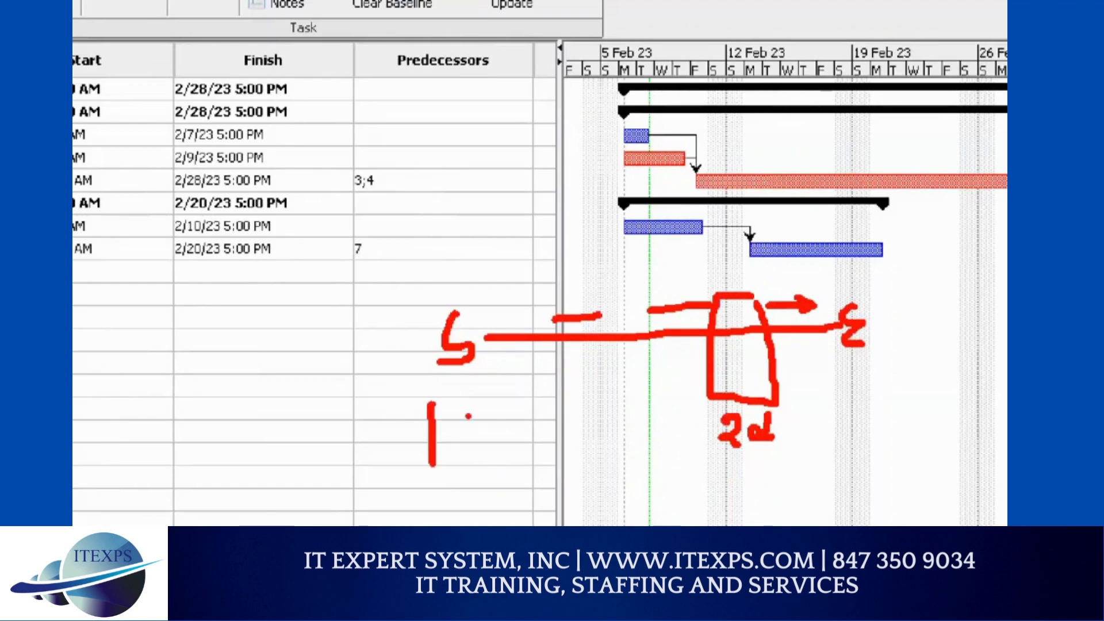
{"action": "left_click_drag", "start_coordinate": [460, 410], "coordinate": [462, 453]}
{"action": "left_click_drag", "start_coordinate": [519, 390], "coordinate": [516, 432]}
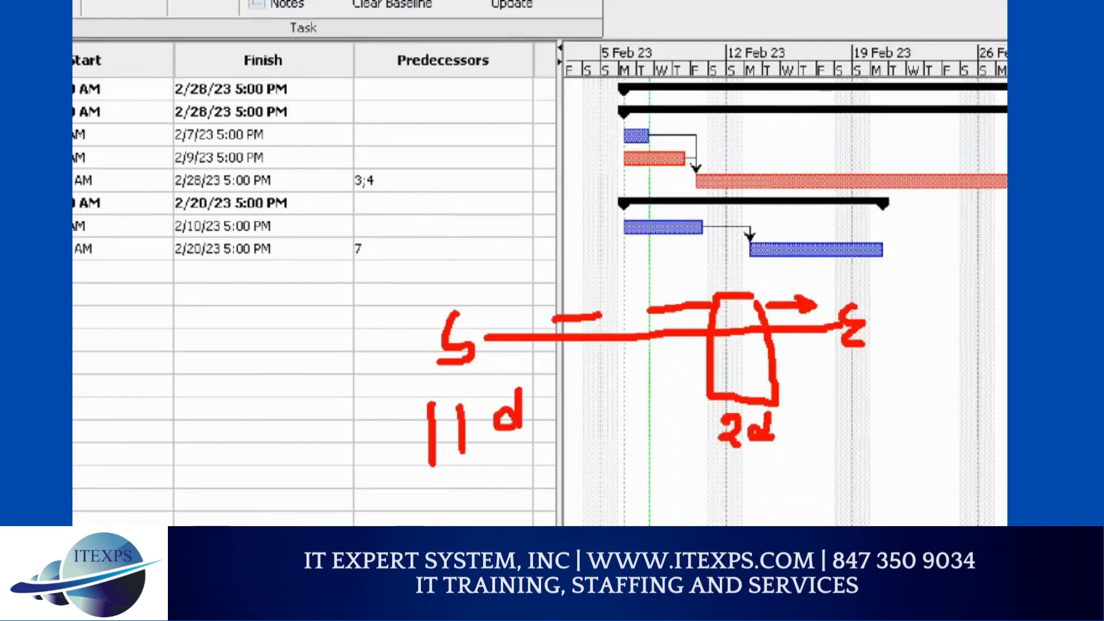
{"action": "mouse_move", "coordinate": [630, 315]}
{"action": "left_mouse_down"}
{"action": "mouse_move", "coordinate": [598, 318]}
{"action": "mouse_move", "coordinate": [639, 368]}
{"action": "mouse_move", "coordinate": [647, 313]}
{"action": "left_mouse_up"}
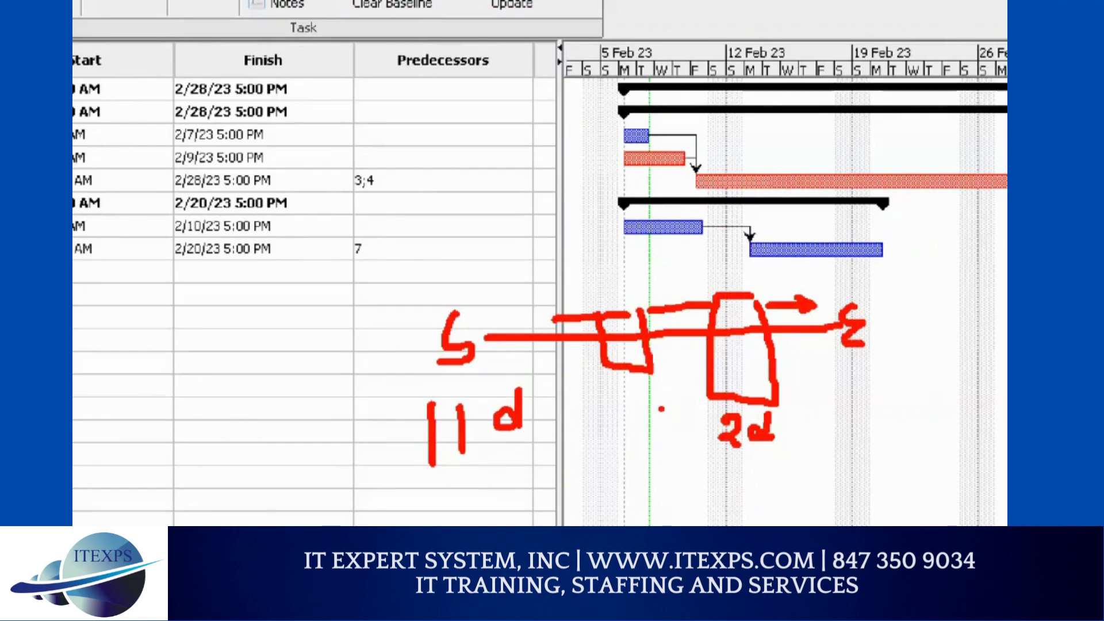
{"action": "key", "text": "Escape"}
Step: Mark three spots along Task3's red bar in the magnified Gantt chart
{"action": "key", "text": "ctrl+1"}
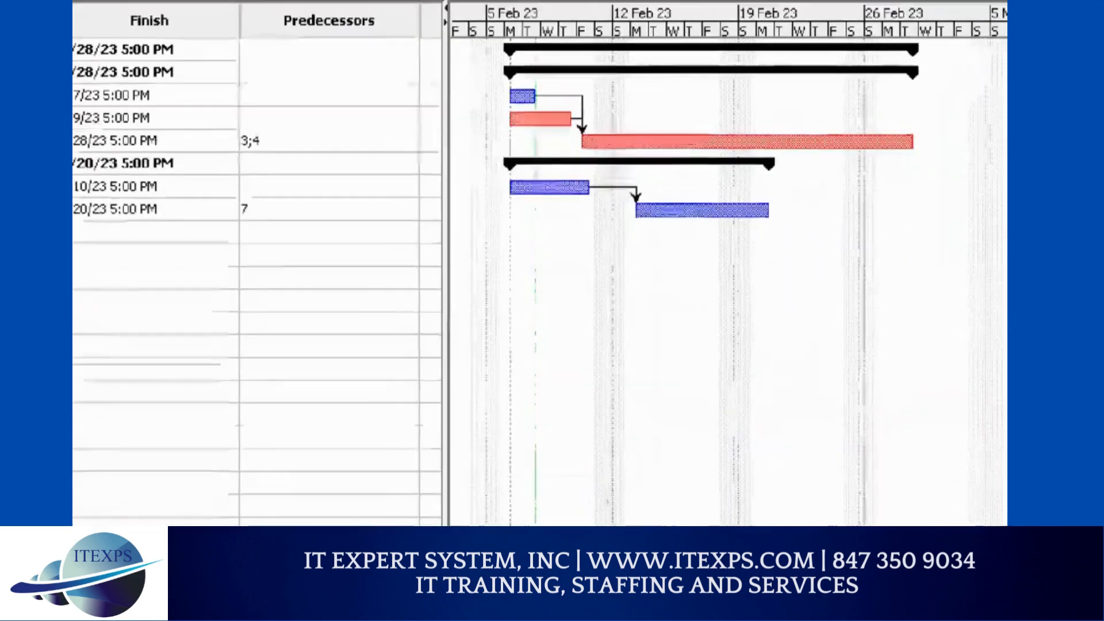
{"action": "left_click", "coordinate": [830, 265]}
{"action": "mouse_move", "coordinate": [711, 128]}
{"action": "left_mouse_down"}
{"action": "mouse_move", "coordinate": [709, 143]}
{"action": "mouse_move", "coordinate": [716, 125]}
{"action": "left_mouse_up"}
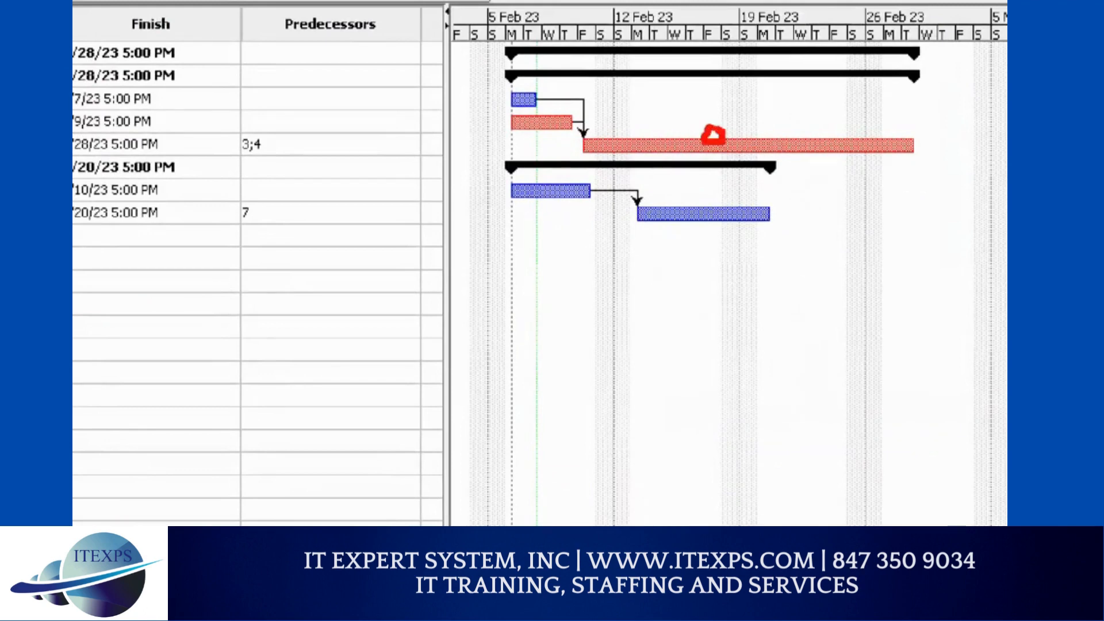
{"action": "left_click_drag", "start_coordinate": [806, 126], "coordinate": [879, 136]}
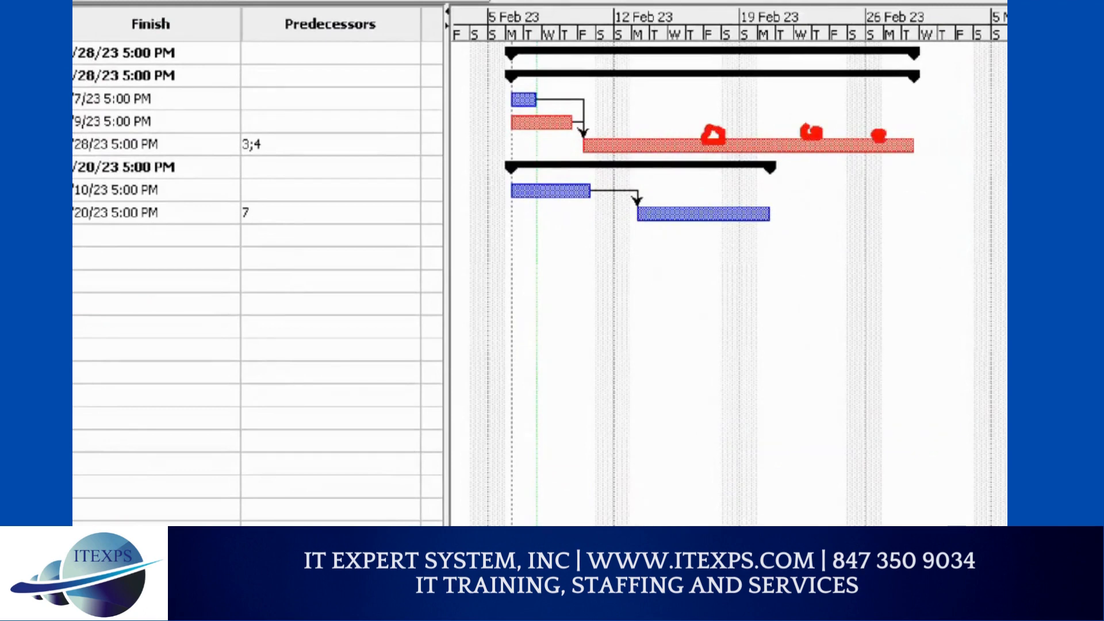
Step: Bracket the start and end of the red Planning bars and draw an arrow pointing past Task3's end
{"action": "left_click_drag", "start_coordinate": [406, 111], "coordinate": [477, 104]}
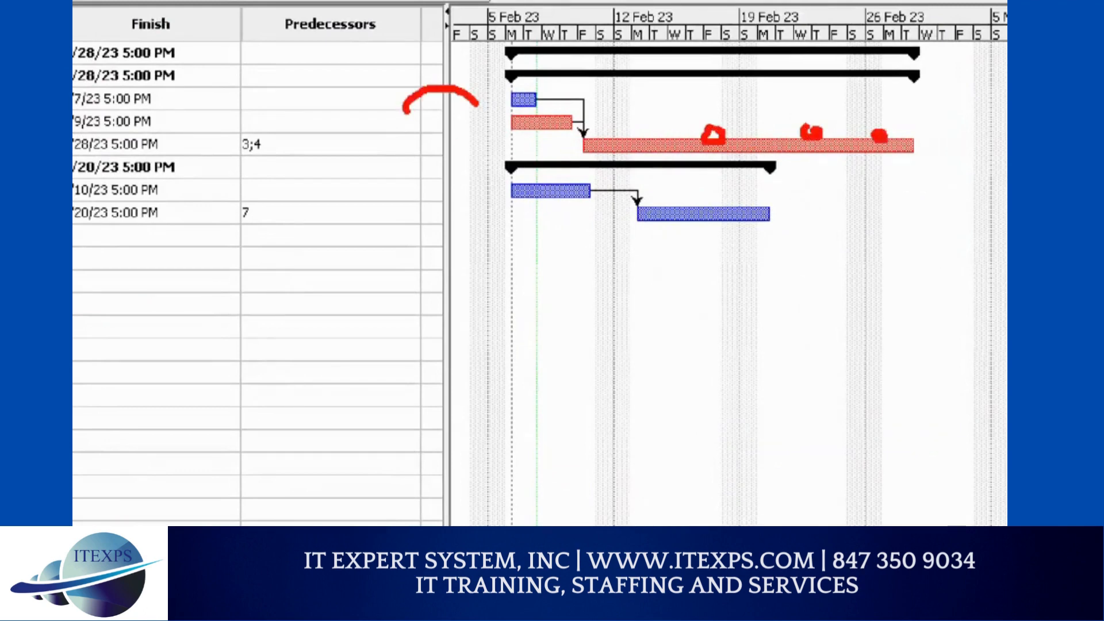
{"action": "left_click_drag", "start_coordinate": [414, 165], "coordinate": [467, 173]}
{"action": "mouse_move", "coordinate": [451, 121]}
{"action": "left_mouse_down"}
{"action": "mouse_move", "coordinate": [448, 131]}
{"action": "mouse_move", "coordinate": [461, 134]}
{"action": "mouse_move", "coordinate": [453, 120]}
{"action": "left_mouse_up"}
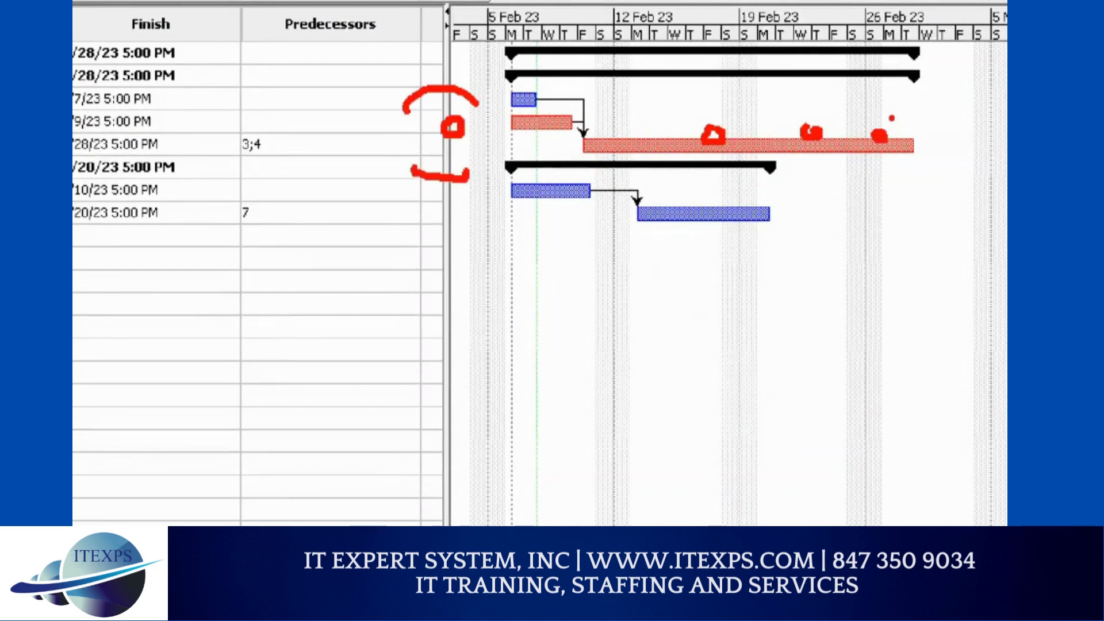
{"action": "mouse_move", "coordinate": [892, 117]}
{"action": "left_mouse_down"}
{"action": "mouse_move", "coordinate": [925, 132]}
{"action": "mouse_move", "coordinate": [928, 169]}
{"action": "left_mouse_up"}
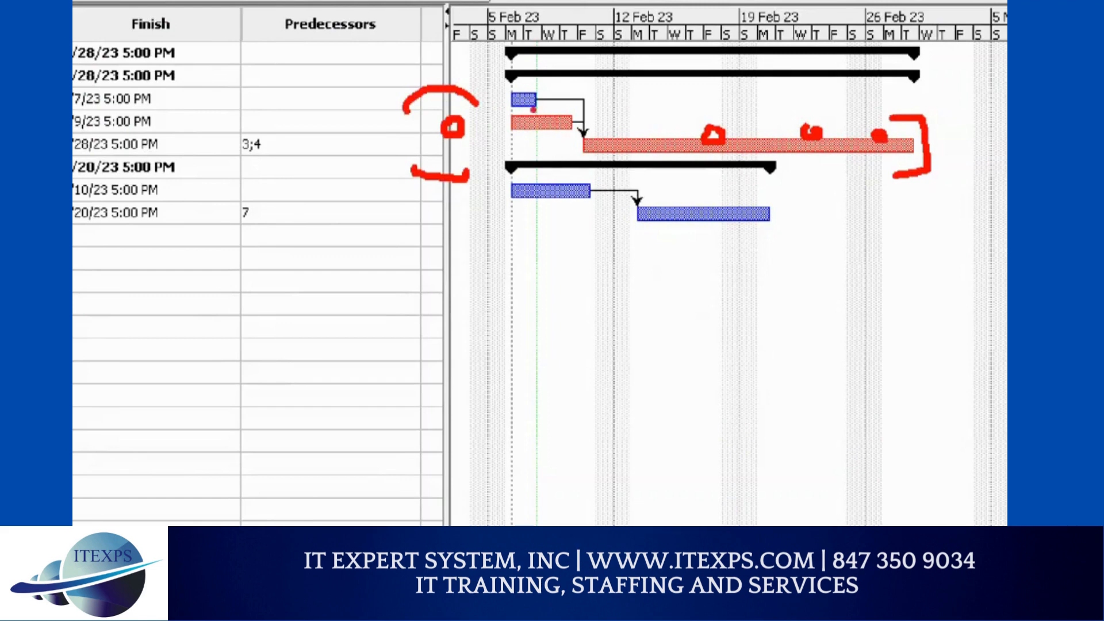
{"action": "left_click_drag", "start_coordinate": [519, 103], "coordinate": [516, 155]}
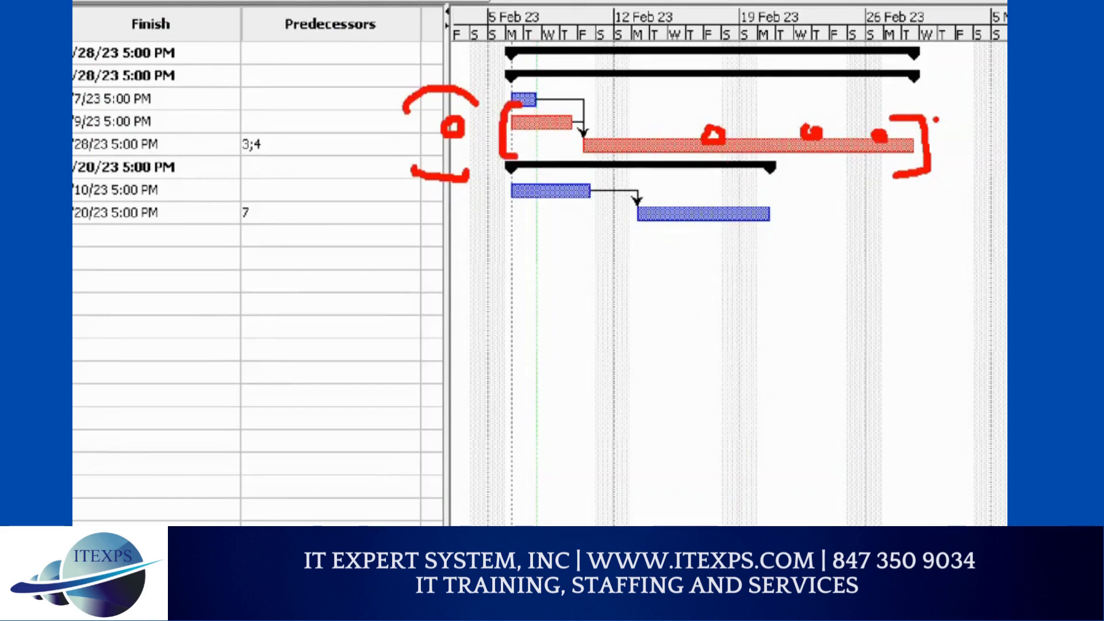
{"action": "mouse_move", "coordinate": [943, 121]}
{"action": "left_mouse_down"}
{"action": "mouse_move", "coordinate": [968, 124]}
{"action": "mouse_move", "coordinate": [967, 114]}
{"action": "mouse_move", "coordinate": [972, 132]}
{"action": "left_mouse_up"}
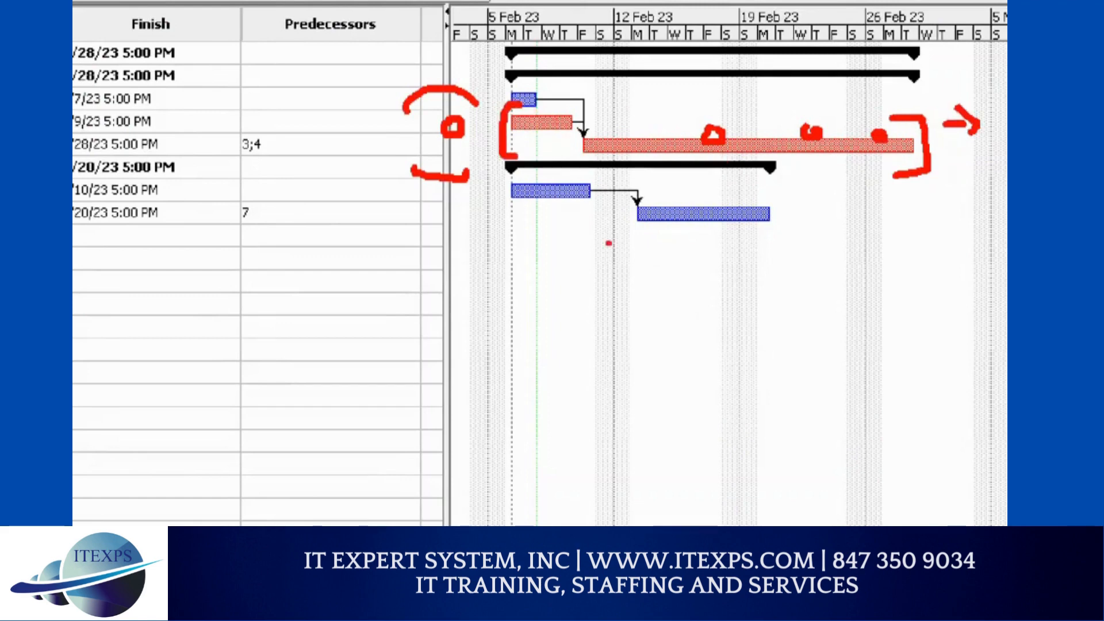
Step: Draw a dashed arrow under Task5, box the gap after its bar, and label the gap "Buffer"
{"action": "mouse_move", "coordinate": [665, 248]}
{"action": "left_mouse_down"}
{"action": "mouse_move", "coordinate": [900, 243]}
{"action": "mouse_move", "coordinate": [902, 234]}
{"action": "mouse_move", "coordinate": [886, 252]}
{"action": "left_mouse_up"}
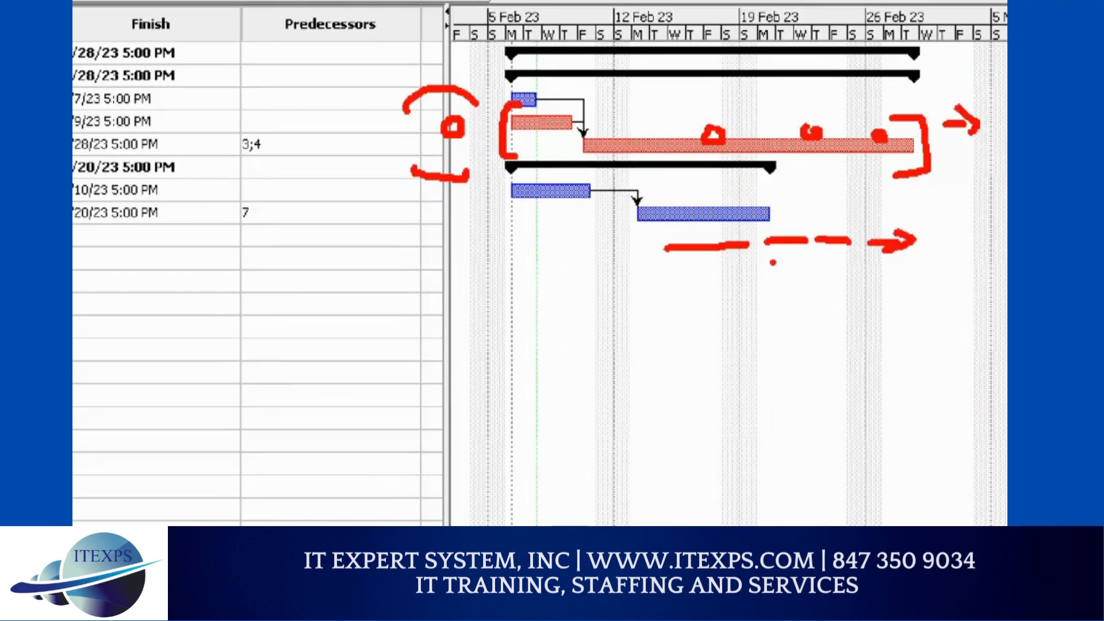
{"action": "mouse_move", "coordinate": [782, 210]}
{"action": "left_mouse_down"}
{"action": "mouse_move", "coordinate": [922, 203]}
{"action": "mouse_move", "coordinate": [922, 229]}
{"action": "mouse_move", "coordinate": [774, 233]}
{"action": "mouse_move", "coordinate": [774, 208]}
{"action": "left_mouse_up"}
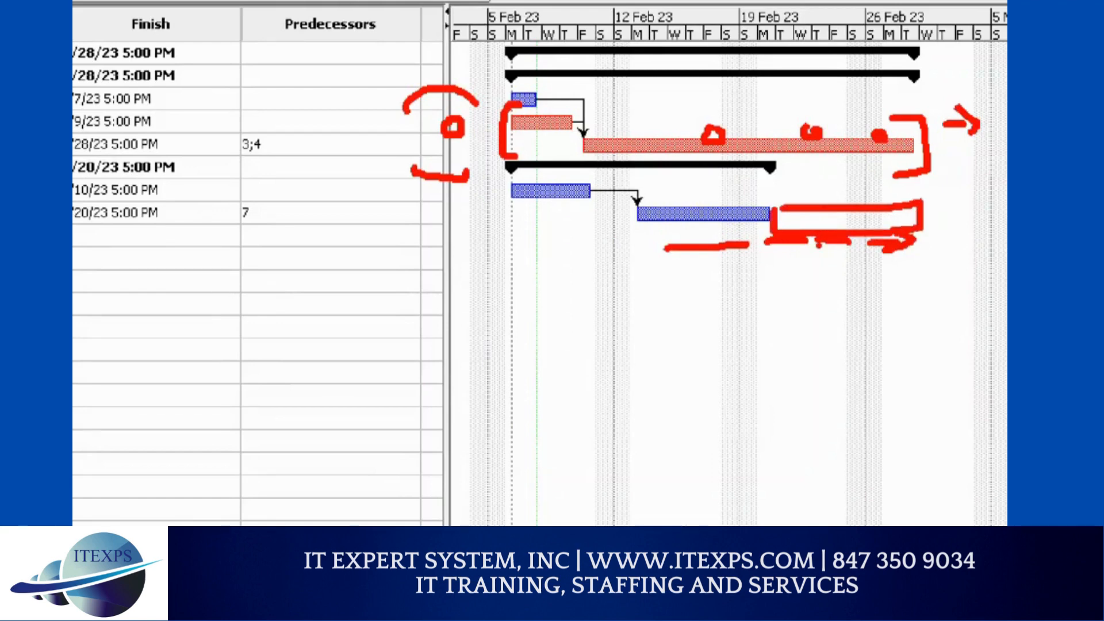
{"action": "left_click_drag", "start_coordinate": [841, 244], "coordinate": [775, 356]}
{"action": "left_click_drag", "start_coordinate": [671, 383], "coordinate": [670, 431]}
{"action": "left_click_drag", "start_coordinate": [663, 381], "coordinate": [674, 428]}
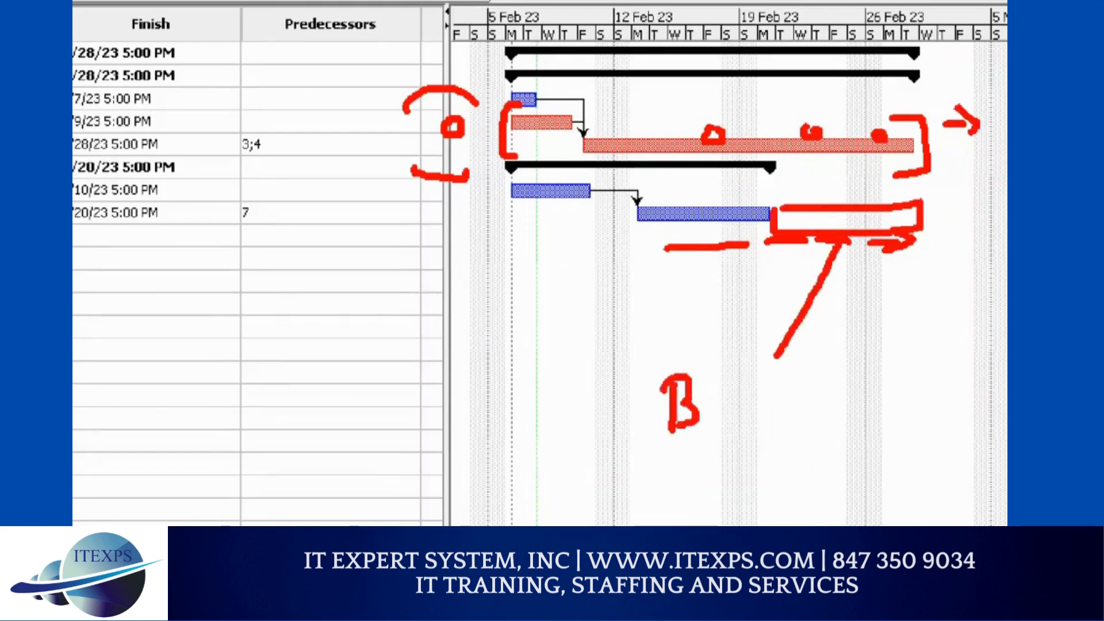
{"action": "mouse_move", "coordinate": [702, 392]}
{"action": "left_mouse_down"}
{"action": "mouse_move", "coordinate": [726, 416]}
{"action": "mouse_move", "coordinate": [743, 364]}
{"action": "mouse_move", "coordinate": [757, 370]}
{"action": "left_mouse_up"}
{"action": "mouse_move", "coordinate": [739, 398]}
{"action": "left_mouse_down"}
{"action": "mouse_move", "coordinate": [767, 391]}
{"action": "mouse_move", "coordinate": [783, 405]}
{"action": "mouse_move", "coordinate": [794, 352]}
{"action": "left_mouse_up"}
{"action": "mouse_move", "coordinate": [784, 384]}
{"action": "left_mouse_down"}
{"action": "mouse_move", "coordinate": [817, 361]}
{"action": "mouse_move", "coordinate": [829, 381]}
{"action": "mouse_move", "coordinate": [861, 339]}
{"action": "left_mouse_up"}
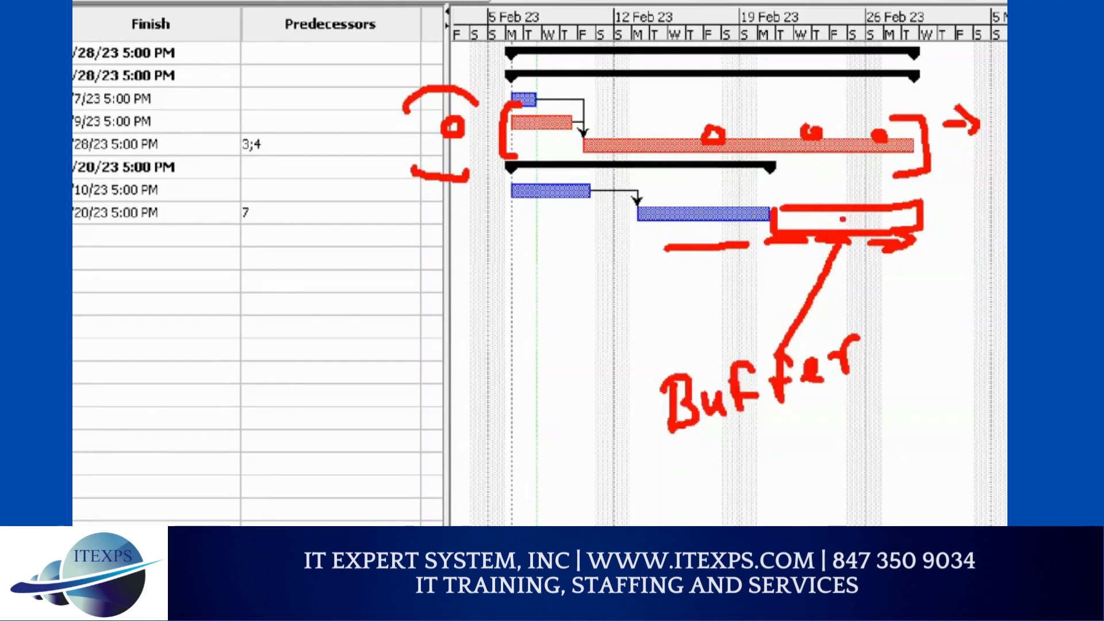
Step: Write and underline "Float" below the Gantt bars, beside the "Buffer" label, and clear the annotations
{"action": "mouse_move", "coordinate": [447, 328]}
{"action": "left_mouse_down"}
{"action": "mouse_move", "coordinate": [460, 397]}
{"action": "mouse_move", "coordinate": [473, 318]}
{"action": "left_mouse_up"}
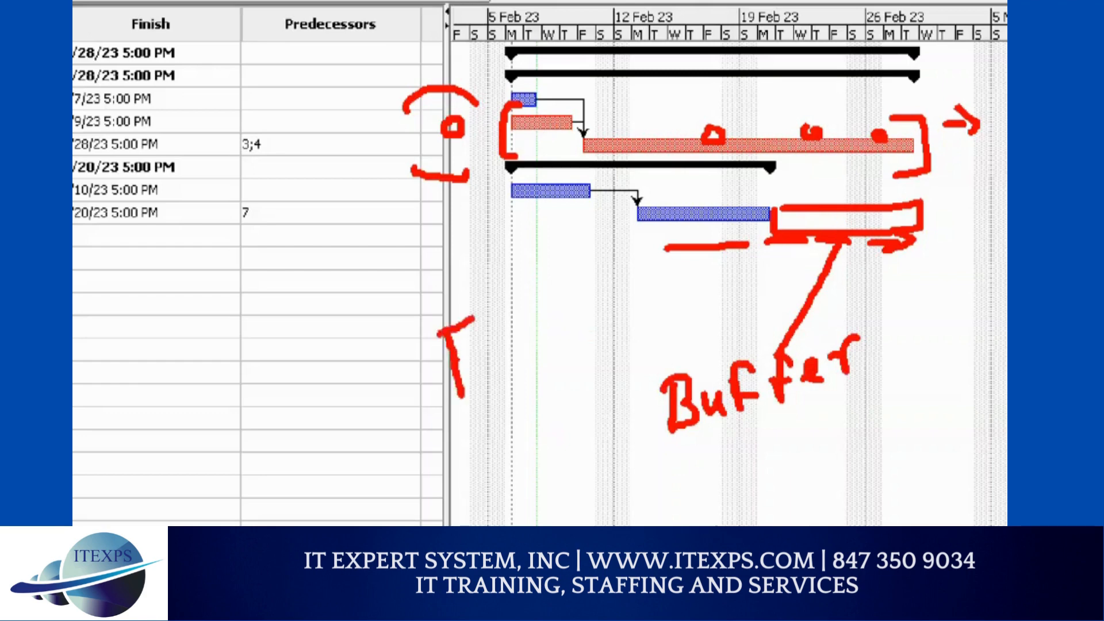
{"action": "mouse_move", "coordinate": [457, 358]}
{"action": "left_mouse_down"}
{"action": "mouse_move", "coordinate": [489, 346]}
{"action": "mouse_move", "coordinate": [509, 371]}
{"action": "left_mouse_up"}
{"action": "mouse_move", "coordinate": [526, 333]}
{"action": "left_mouse_down"}
{"action": "mouse_move", "coordinate": [532, 345]}
{"action": "mouse_move", "coordinate": [571, 331]}
{"action": "mouse_move", "coordinate": [576, 345]}
{"action": "left_mouse_up"}
{"action": "mouse_move", "coordinate": [584, 294]}
{"action": "left_mouse_down"}
{"action": "mouse_move", "coordinate": [592, 332]}
{"action": "mouse_move", "coordinate": [599, 306]}
{"action": "left_mouse_up"}
{"action": "left_click_drag", "start_coordinate": [446, 436], "coordinate": [617, 352]}
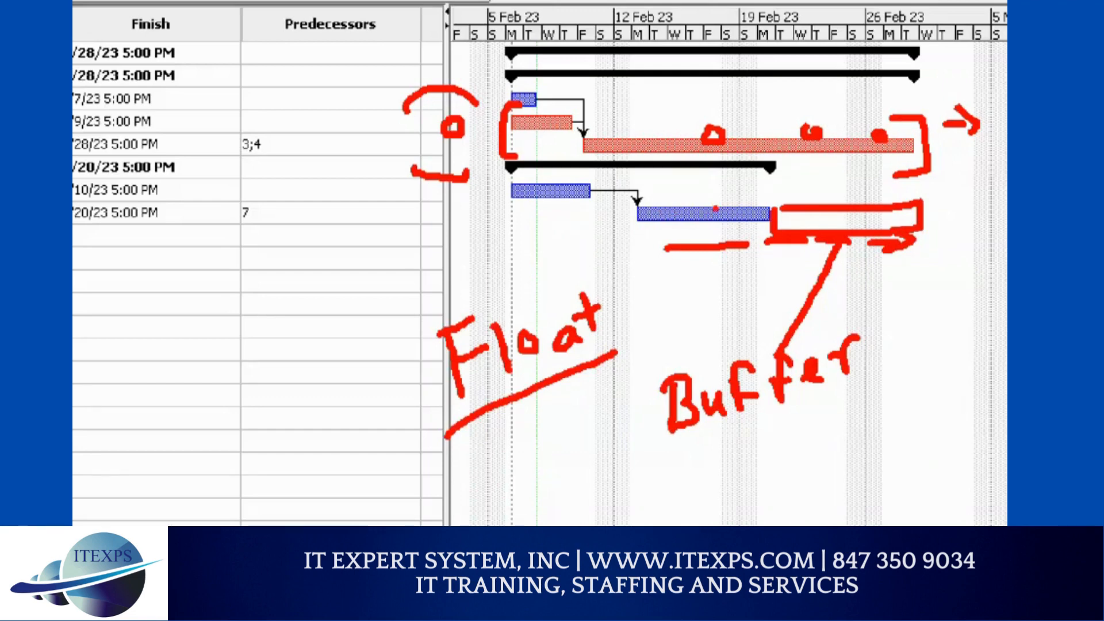
{"action": "key", "text": "Escape"}
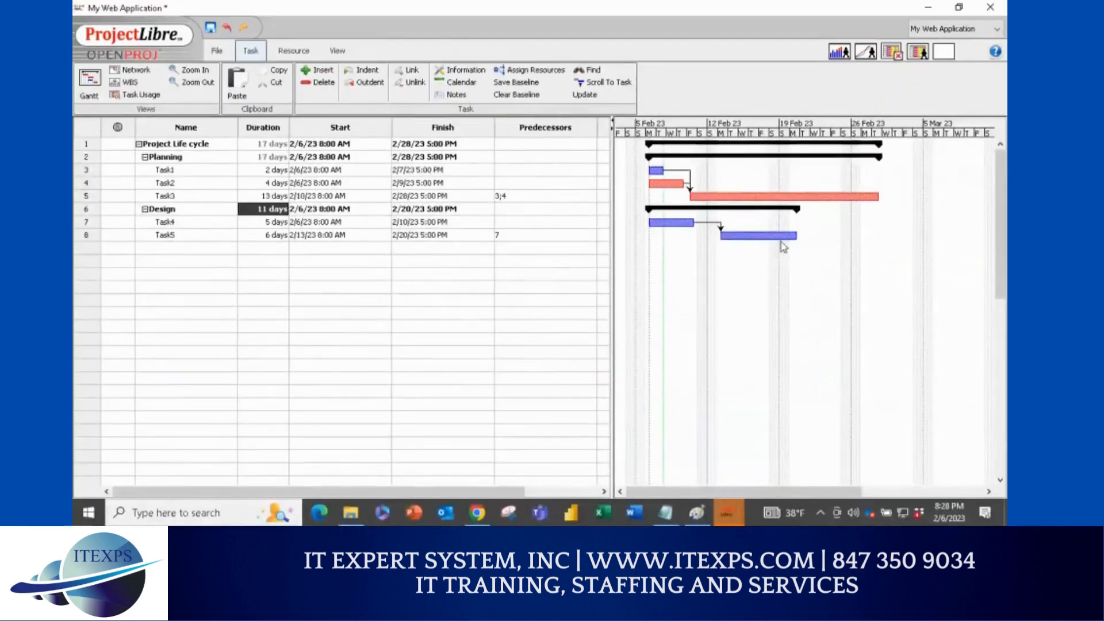
Step: Label Task3's bar "13" above a line and Task5's bar "6", with a vertical line at Task5's end
{"action": "key", "text": "ctrl+1"}
{"action": "left_click", "coordinate": [815, 200]}
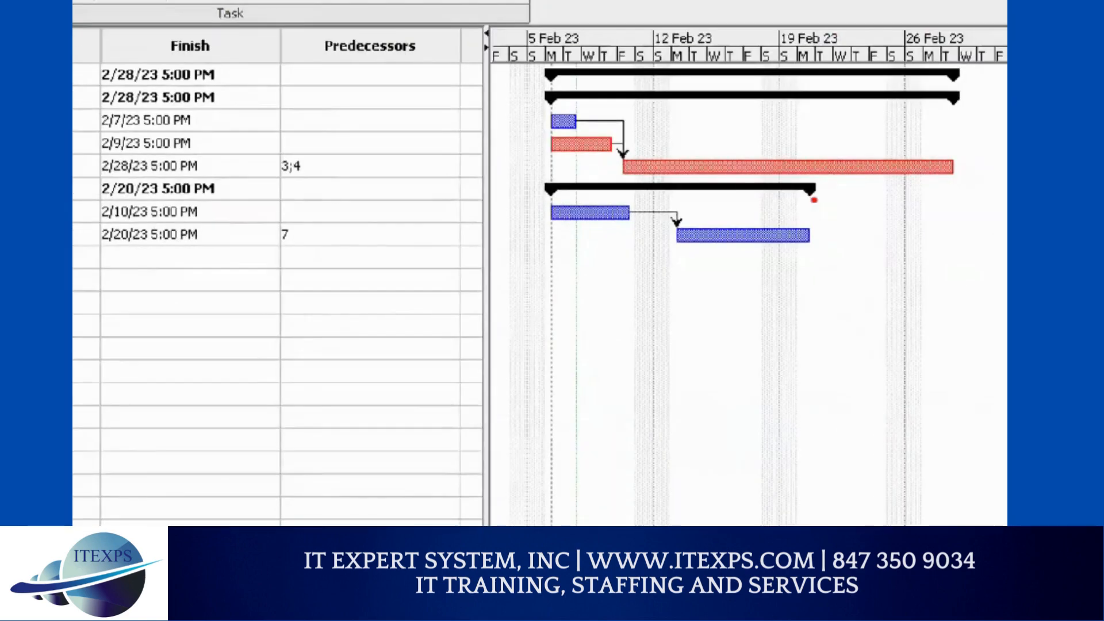
{"action": "left_click_drag", "start_coordinate": [641, 139], "coordinate": [906, 138]}
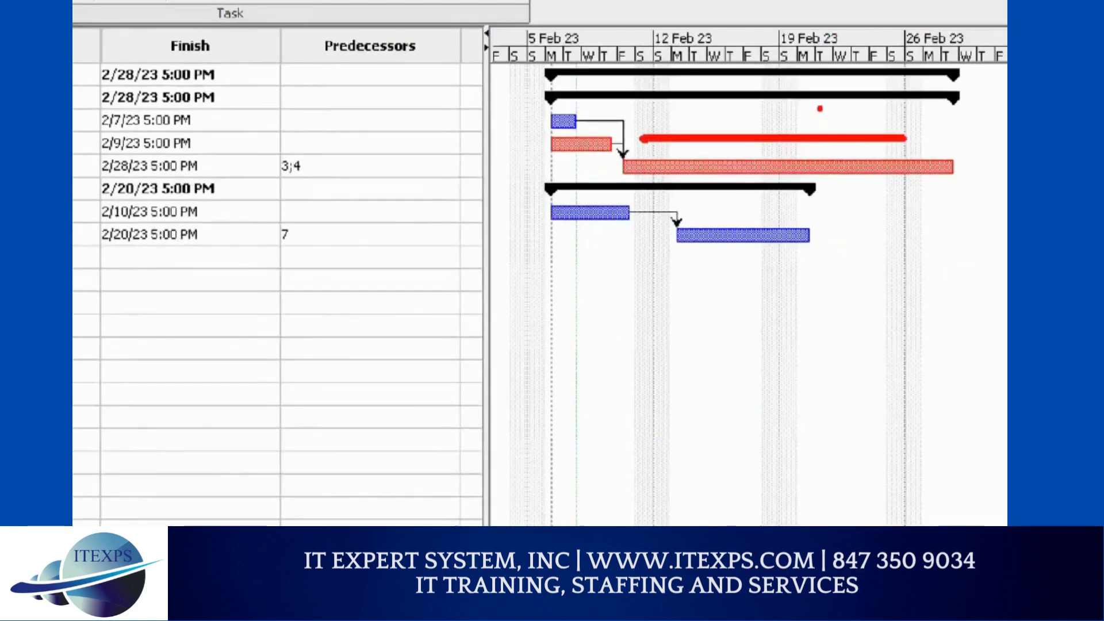
{"action": "mouse_move", "coordinate": [820, 109]}
{"action": "left_mouse_down"}
{"action": "mouse_move", "coordinate": [821, 127]}
{"action": "mouse_move", "coordinate": [846, 117]}
{"action": "mouse_move", "coordinate": [833, 130]}
{"action": "left_mouse_up"}
{"action": "mouse_move", "coordinate": [781, 249]}
{"action": "left_mouse_down"}
{"action": "mouse_move", "coordinate": [748, 280]}
{"action": "mouse_move", "coordinate": [758, 273]}
{"action": "left_mouse_up"}
{"action": "left_click_drag", "start_coordinate": [808, 193], "coordinate": [808, 285]}
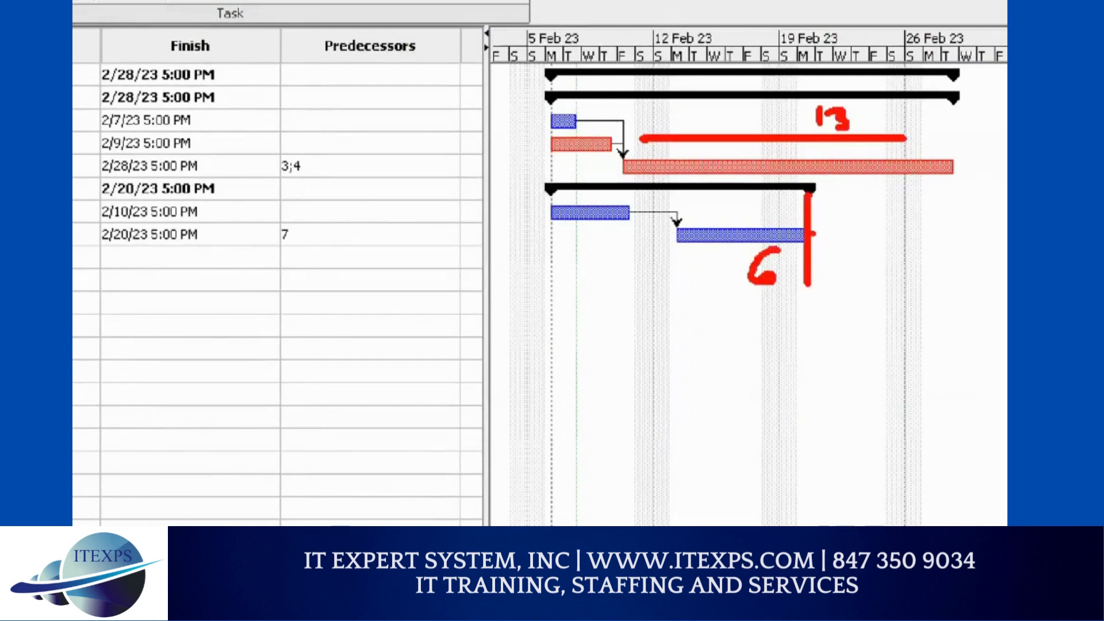
Step: Mark the gap between Task5's end and Task3's end as "7" and circle the 6 under Task5
{"action": "left_click_drag", "start_coordinate": [812, 234], "coordinate": [979, 228]}
{"action": "left_click_drag", "start_coordinate": [963, 171], "coordinate": [966, 308]}
{"action": "mouse_move", "coordinate": [872, 259]}
{"action": "left_mouse_down"}
{"action": "mouse_move", "coordinate": [897, 255]}
{"action": "mouse_move", "coordinate": [892, 308]}
{"action": "mouse_move", "coordinate": [911, 275]}
{"action": "left_mouse_up"}
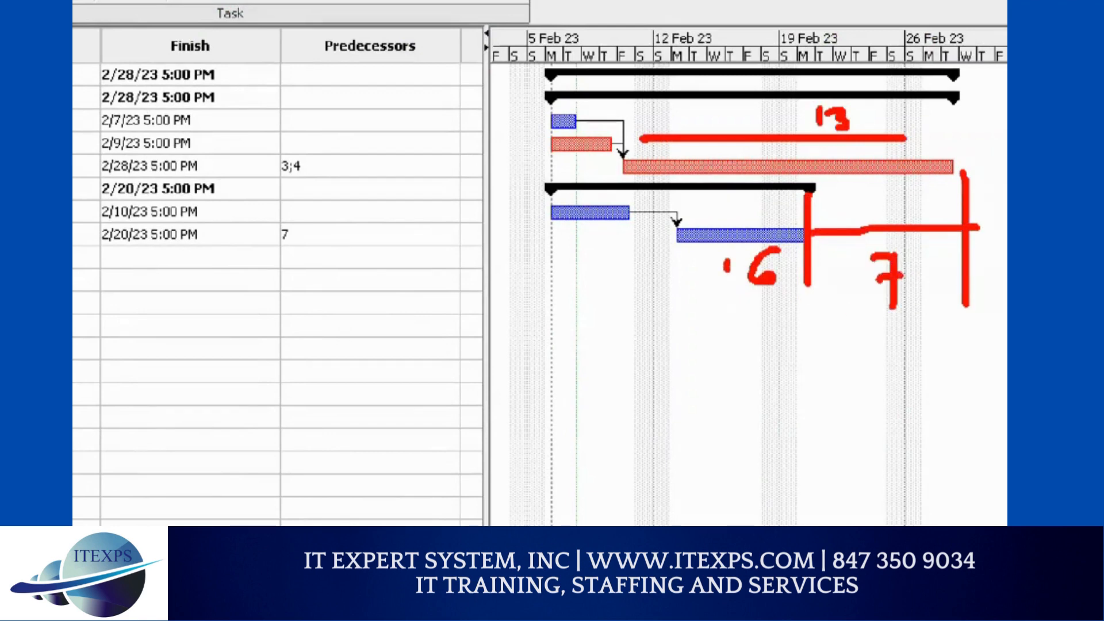
{"action": "mouse_move", "coordinate": [728, 266]}
{"action": "left_mouse_down"}
{"action": "mouse_move", "coordinate": [791, 290]}
{"action": "mouse_move", "coordinate": [729, 261]}
{"action": "left_mouse_up"}
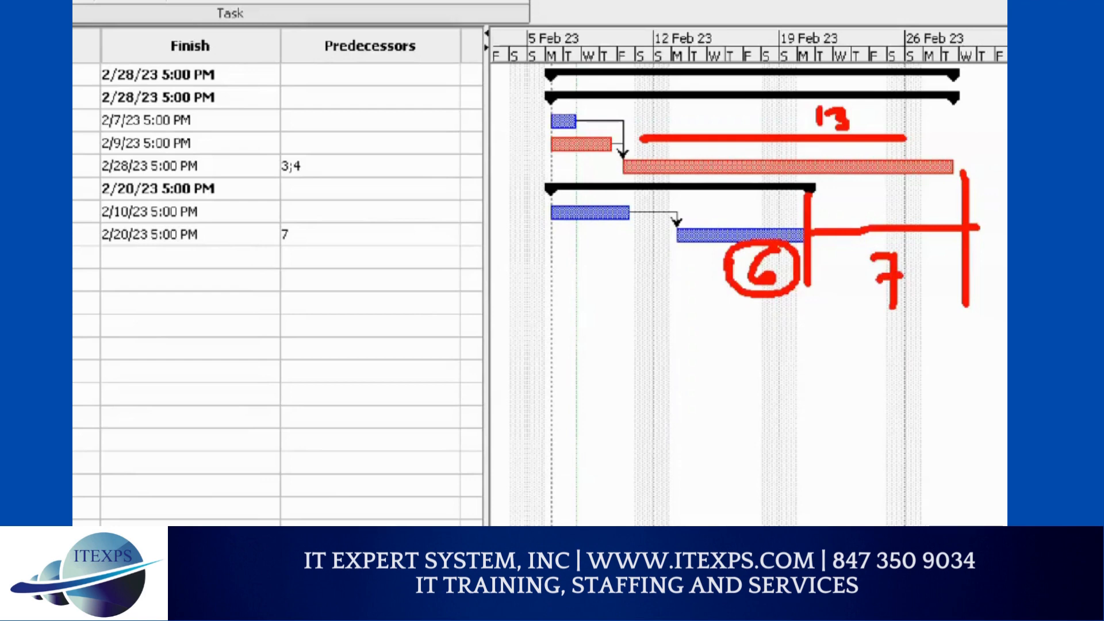
Step: Write "Float" below the 7-day gap and underline it
{"action": "left_click_drag", "start_coordinate": [840, 344], "coordinate": [841, 407]}
{"action": "mouse_move", "coordinate": [825, 366]}
{"action": "left_mouse_down"}
{"action": "mouse_move", "coordinate": [849, 345]}
{"action": "mouse_move", "coordinate": [868, 384]}
{"action": "mouse_move", "coordinate": [889, 355]}
{"action": "mouse_move", "coordinate": [934, 362]}
{"action": "left_mouse_up"}
{"action": "mouse_move", "coordinate": [932, 325]}
{"action": "left_mouse_down"}
{"action": "mouse_move", "coordinate": [940, 351]}
{"action": "mouse_move", "coordinate": [959, 327]}
{"action": "left_mouse_up"}
{"action": "left_click_drag", "start_coordinate": [844, 438], "coordinate": [941, 367]}
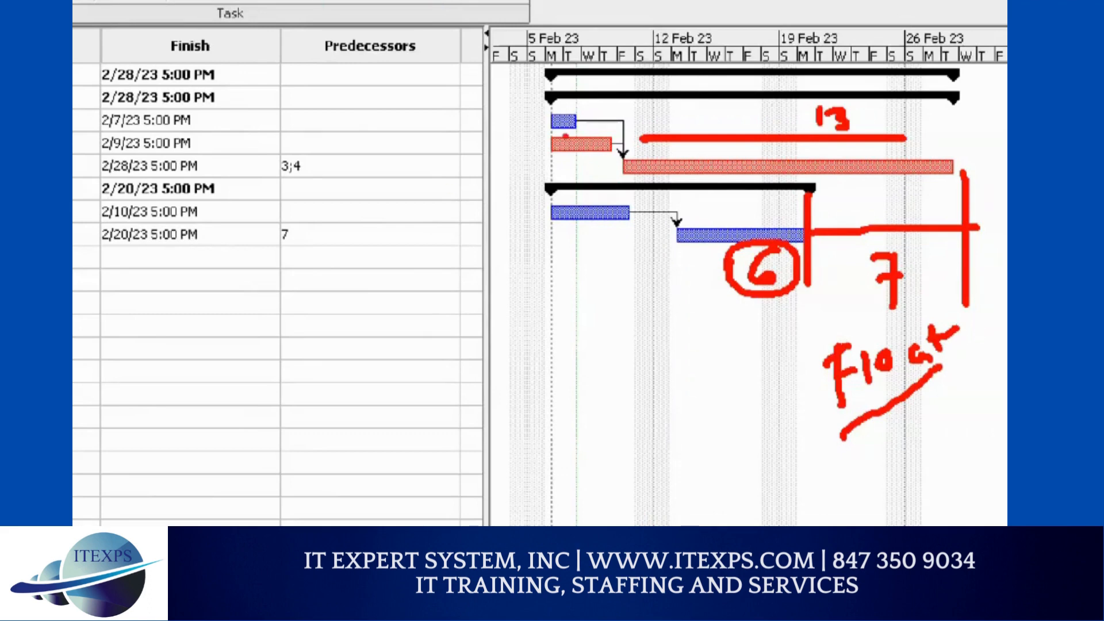
Step: Trace the critical path along Task2's and Task3's bars in red, and mark possible delays on them with blue arrows and a brace
{"action": "mouse_move", "coordinate": [548, 125]}
{"action": "left_mouse_down"}
{"action": "mouse_move", "coordinate": [551, 150]}
{"action": "mouse_move", "coordinate": [713, 168]}
{"action": "mouse_move", "coordinate": [929, 171]}
{"action": "left_mouse_up"}
{"action": "left_click_drag", "start_coordinate": [605, 133], "coordinate": [610, 164]}
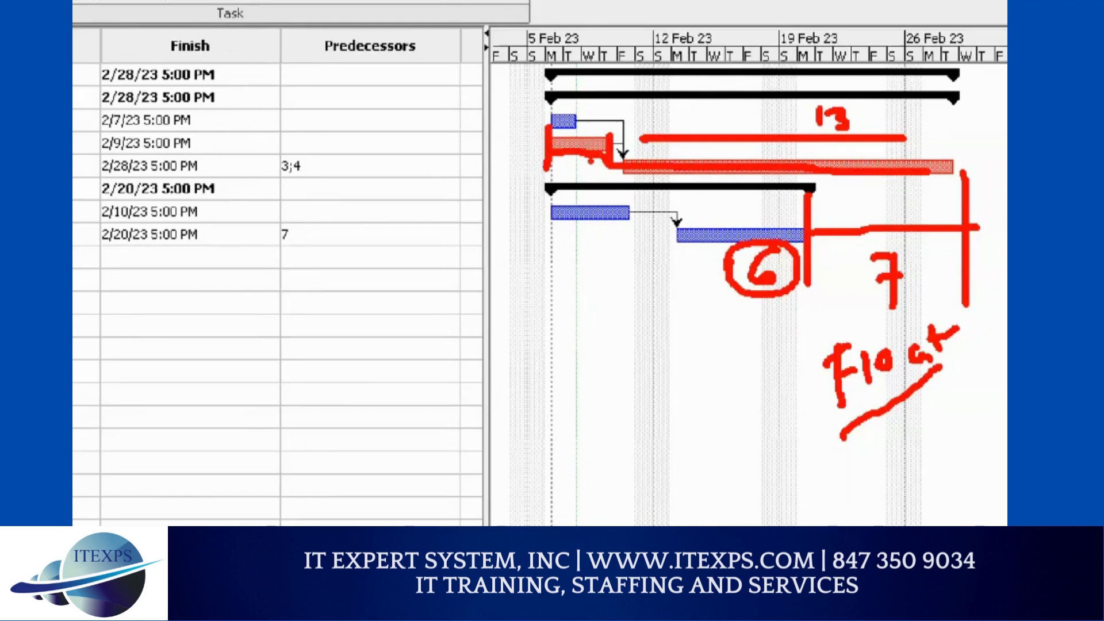
{"action": "key", "text": "b"}
{"action": "left_click_drag", "start_coordinate": [574, 141], "coordinate": [638, 139]}
{"action": "left_click_drag", "start_coordinate": [887, 160], "coordinate": [983, 160]}
{"action": "mouse_move", "coordinate": [678, 158]}
{"action": "left_mouse_down"}
{"action": "mouse_move", "coordinate": [680, 144]}
{"action": "mouse_move", "coordinate": [777, 136]}
{"action": "mouse_move", "coordinate": [828, 156]}
{"action": "left_mouse_up"}
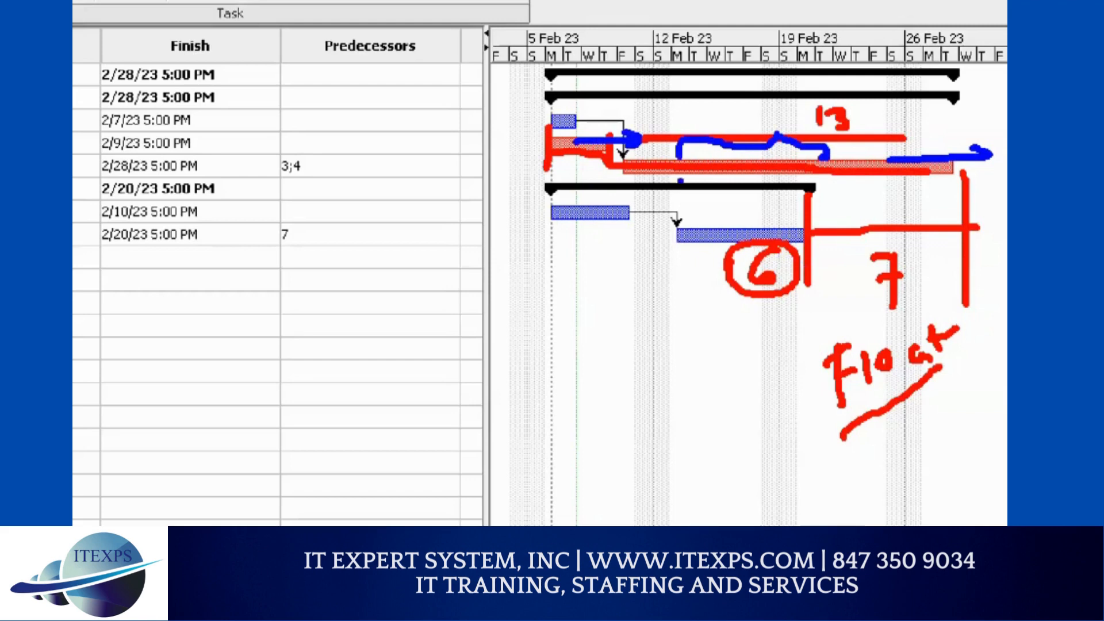
{"action": "mouse_move", "coordinate": [566, 141]}
{"action": "left_mouse_down"}
{"action": "mouse_move", "coordinate": [598, 144]}
{"action": "mouse_move", "coordinate": [562, 143]}
{"action": "left_mouse_up"}
{"action": "left_click_drag", "start_coordinate": [644, 171], "coordinate": [879, 171]}
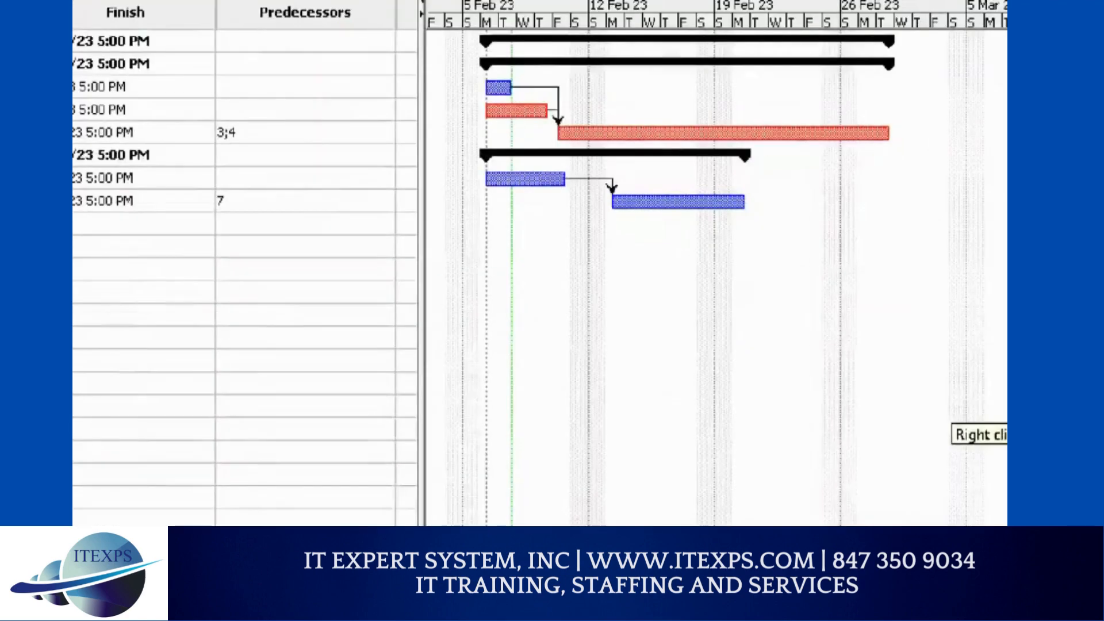
Step: Draw two blue arcs with a small filled dot between them, just past the Predecessors column around Task3's row
{"action": "left_click_drag", "start_coordinate": [371, 157], "coordinate": [440, 156]}
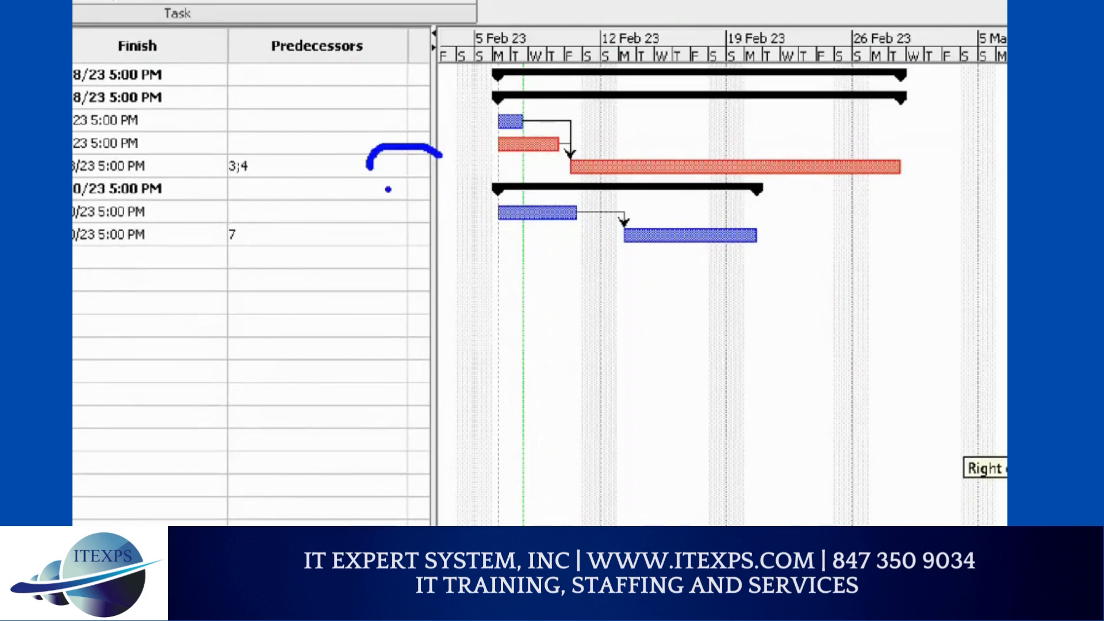
{"action": "left_click_drag", "start_coordinate": [387, 190], "coordinate": [445, 202]}
{"action": "left_click_drag", "start_coordinate": [426, 173], "coordinate": [431, 178]}
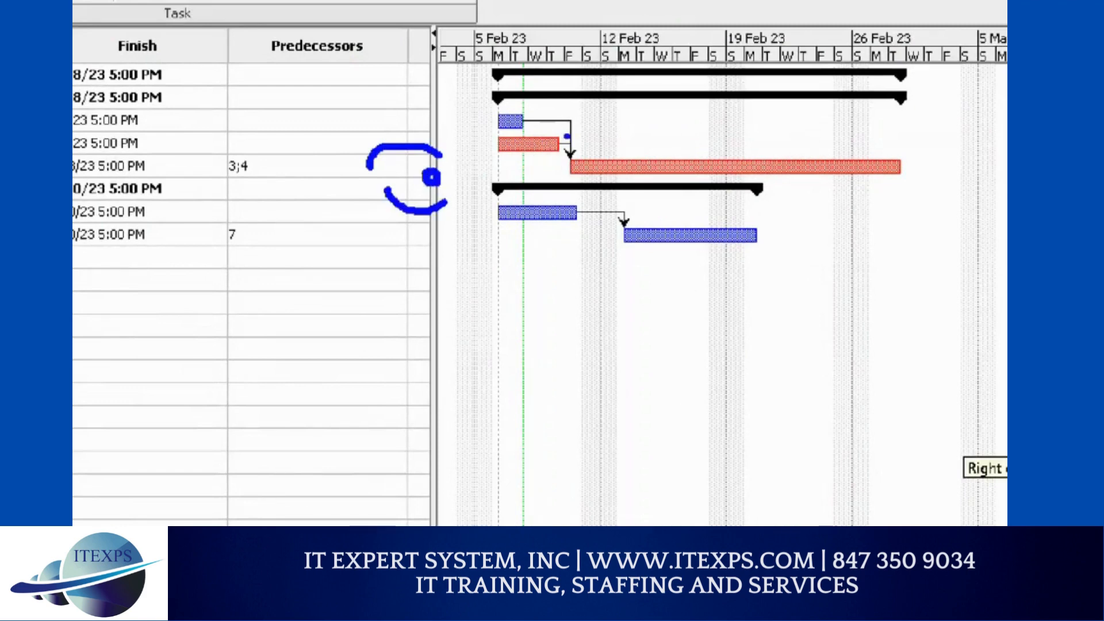
Step: Draw an arrow labelled "N" pointing to the end of Task2's bar, and write "R" under Task2's and Task3's bars
{"action": "mouse_move", "coordinate": [570, 146]}
{"action": "left_mouse_down"}
{"action": "mouse_move", "coordinate": [617, 115]}
{"action": "mouse_move", "coordinate": [569, 141]}
{"action": "left_mouse_up"}
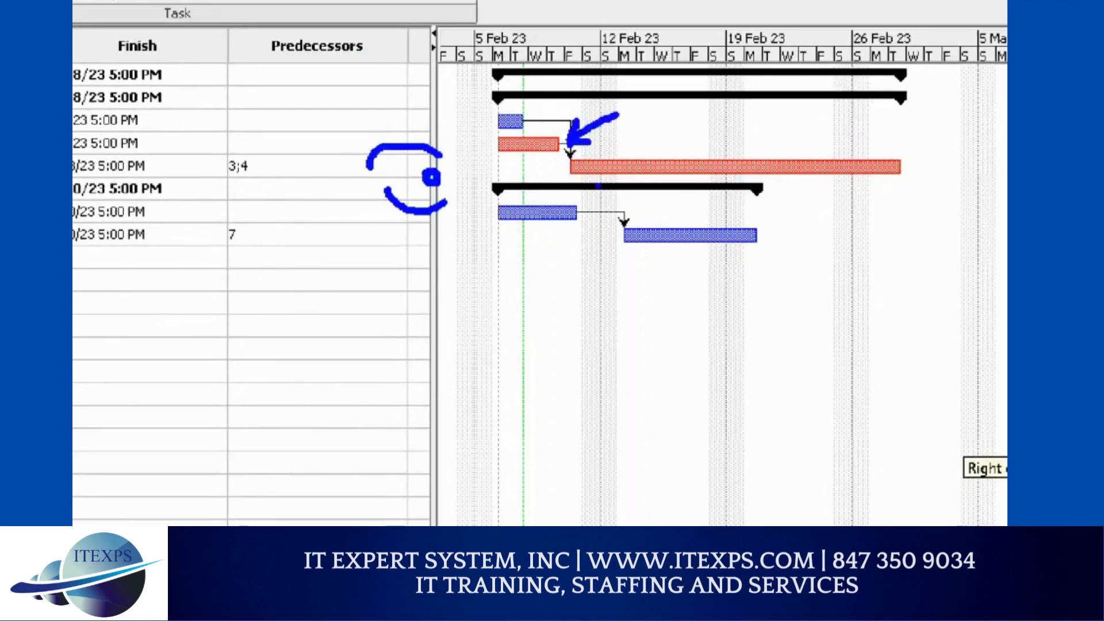
{"action": "mouse_move", "coordinate": [652, 88]}
{"action": "left_mouse_down"}
{"action": "mouse_move", "coordinate": [642, 120]}
{"action": "mouse_move", "coordinate": [670, 104]}
{"action": "mouse_move", "coordinate": [677, 82]}
{"action": "left_mouse_up"}
{"action": "mouse_move", "coordinate": [524, 155]}
{"action": "left_mouse_down"}
{"action": "mouse_move", "coordinate": [539, 157]}
{"action": "mouse_move", "coordinate": [529, 167]}
{"action": "mouse_move", "coordinate": [544, 175]}
{"action": "left_mouse_up"}
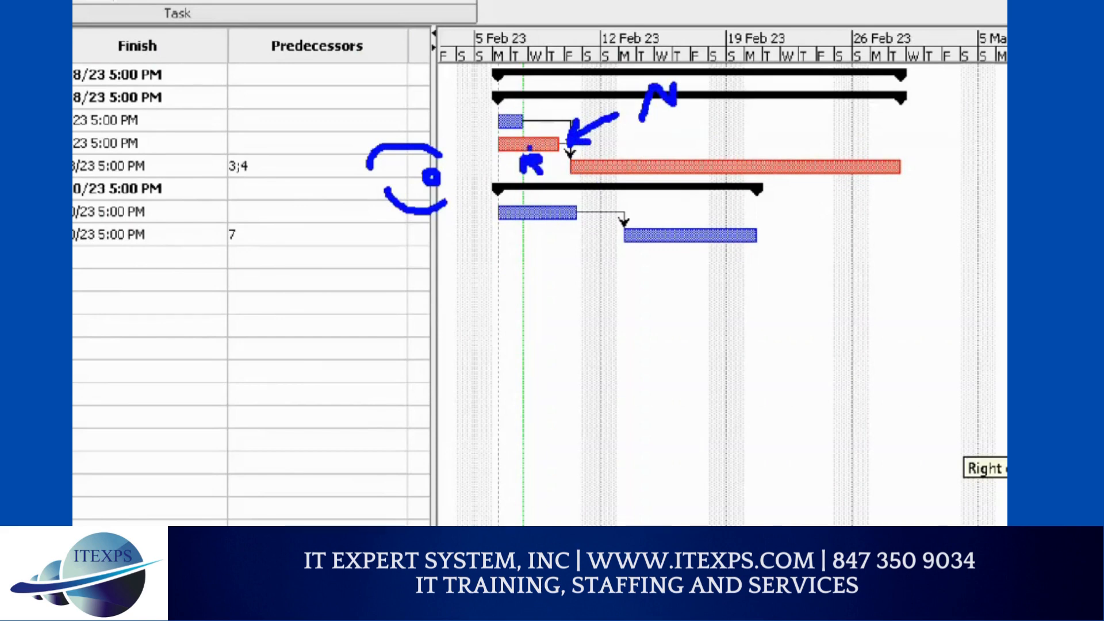
{"action": "mouse_move", "coordinate": [610, 175]}
{"action": "left_mouse_down"}
{"action": "mouse_move", "coordinate": [611, 200]}
{"action": "mouse_move", "coordinate": [615, 189]}
{"action": "mouse_move", "coordinate": [627, 199]}
{"action": "left_mouse_up"}
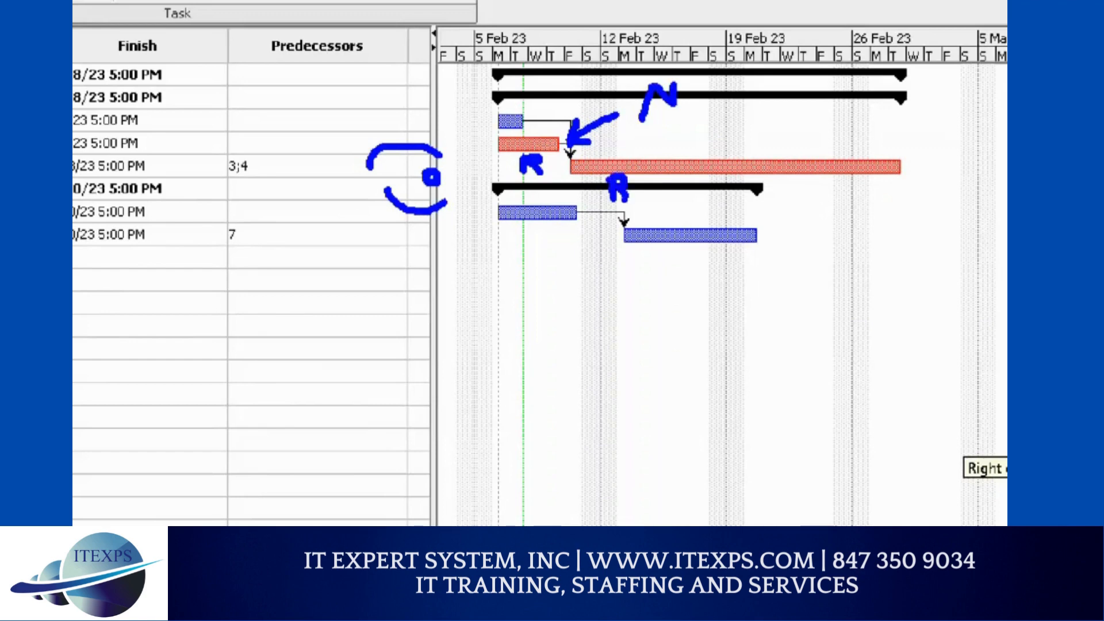
{"action": "left_click", "coordinate": [555, 172]}
Step: Draw a tall opening brace in the empty chart area below Task5's bar and write "R1" and "R2" beside it
{"action": "mouse_move", "coordinate": [633, 278]}
{"action": "left_mouse_down"}
{"action": "mouse_move", "coordinate": [615, 314]}
{"action": "mouse_move", "coordinate": [642, 505]}
{"action": "left_mouse_up"}
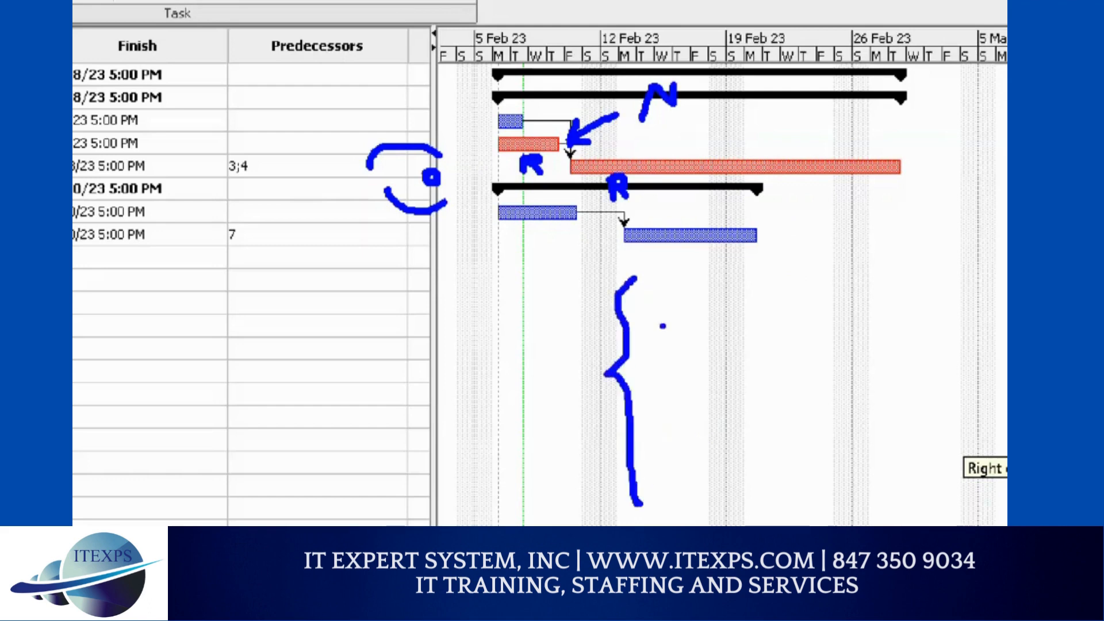
{"action": "mouse_move", "coordinate": [654, 279]}
{"action": "left_mouse_down"}
{"action": "mouse_move", "coordinate": [654, 313]}
{"action": "mouse_move", "coordinate": [667, 282]}
{"action": "mouse_move", "coordinate": [701, 314]}
{"action": "left_mouse_up"}
{"action": "mouse_move", "coordinate": [768, 270]}
{"action": "left_mouse_down"}
{"action": "mouse_move", "coordinate": [769, 317]}
{"action": "mouse_move", "coordinate": [795, 281]}
{"action": "mouse_move", "coordinate": [775, 298]}
{"action": "mouse_move", "coordinate": [795, 316]}
{"action": "left_mouse_up"}
{"action": "mouse_move", "coordinate": [796, 289]}
{"action": "left_mouse_down"}
{"action": "mouse_move", "coordinate": [819, 293]}
{"action": "mouse_move", "coordinate": [805, 314]}
{"action": "mouse_move", "coordinate": [826, 314]}
{"action": "left_mouse_up"}
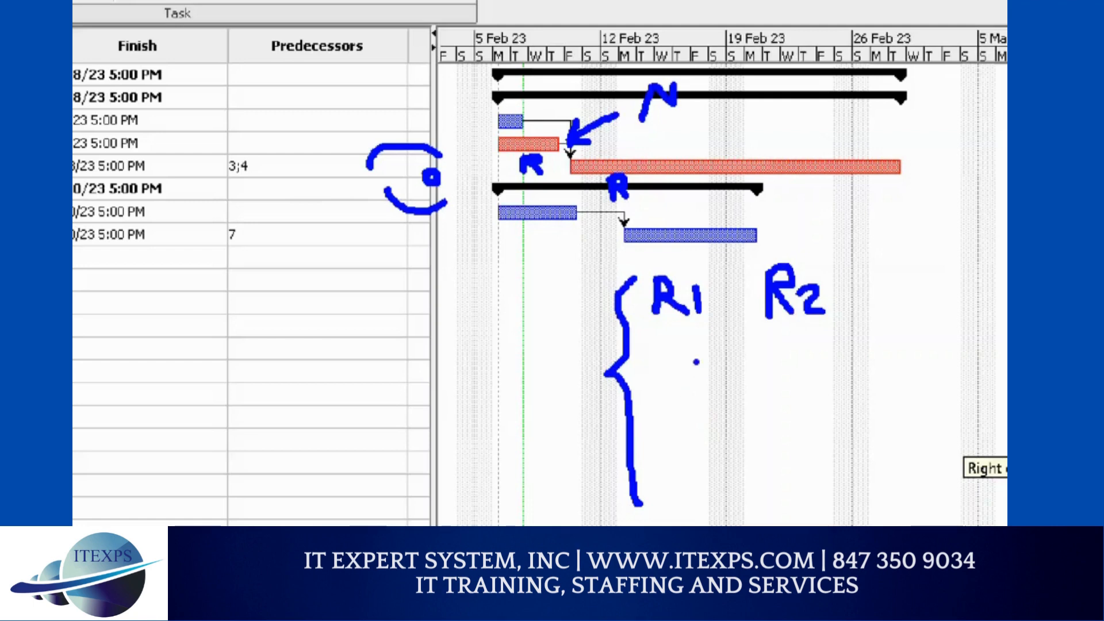
Step: Write "Ove" beneath R1 and R2 beside the brace, and draw a long slanted line beyond R2
{"action": "mouse_move", "coordinate": [677, 351]}
{"action": "left_mouse_down"}
{"action": "mouse_move", "coordinate": [711, 385]}
{"action": "mouse_move", "coordinate": [729, 359]}
{"action": "left_mouse_up"}
{"action": "mouse_move", "coordinate": [735, 376]}
{"action": "left_mouse_down"}
{"action": "mouse_move", "coordinate": [775, 362]}
{"action": "mouse_move", "coordinate": [768, 385]}
{"action": "mouse_move", "coordinate": [785, 388]}
{"action": "left_mouse_up"}
{"action": "left_click_drag", "start_coordinate": [849, 398], "coordinate": [931, 204]}
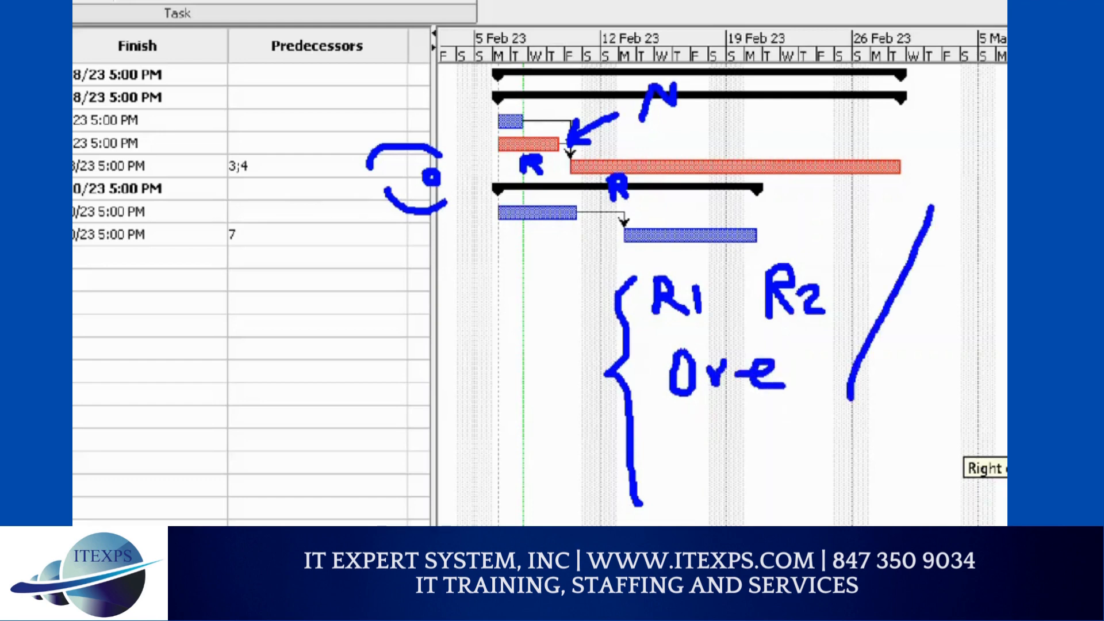
Step: Finish the rising arrow beside "R2" with an arrowhead and draw a dollar sign beside it
{"action": "mouse_move", "coordinate": [889, 237]}
{"action": "left_mouse_down"}
{"action": "mouse_move", "coordinate": [931, 203]}
{"action": "mouse_move", "coordinate": [942, 245]}
{"action": "left_mouse_up"}
{"action": "mouse_move", "coordinate": [931, 333]}
{"action": "left_mouse_down"}
{"action": "mouse_move", "coordinate": [927, 360]}
{"action": "mouse_move", "coordinate": [892, 373]}
{"action": "left_mouse_up"}
{"action": "left_click_drag", "start_coordinate": [909, 306], "coordinate": [920, 390]}
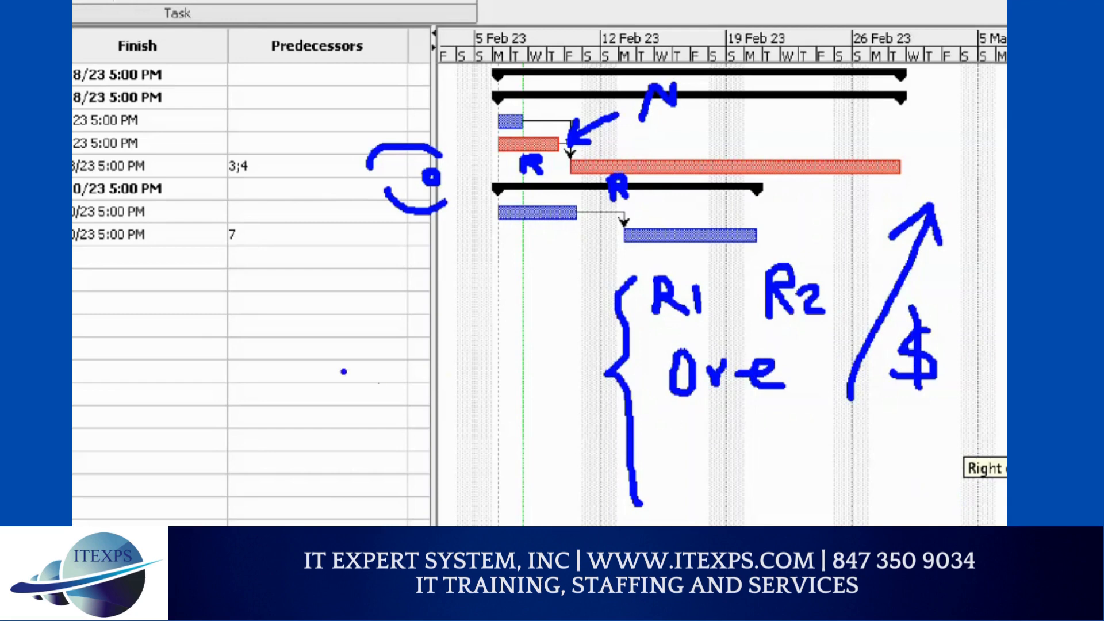
Step: Handwrite the note "std 100" over the empty task rows
{"action": "left_click_drag", "start_coordinate": [255, 357], "coordinate": [237, 384]}
{"action": "left_click_drag", "start_coordinate": [275, 343], "coordinate": [295, 382]}
{"action": "mouse_move", "coordinate": [278, 364]}
{"action": "left_mouse_down"}
{"action": "mouse_move", "coordinate": [319, 357]}
{"action": "mouse_move", "coordinate": [308, 374]}
{"action": "mouse_move", "coordinate": [323, 379]}
{"action": "left_mouse_up"}
{"action": "mouse_move", "coordinate": [373, 340]}
{"action": "left_mouse_down"}
{"action": "mouse_move", "coordinate": [401, 365]}
{"action": "mouse_move", "coordinate": [430, 345]}
{"action": "mouse_move", "coordinate": [419, 337]}
{"action": "mouse_move", "coordinate": [460, 339]}
{"action": "left_mouse_up"}
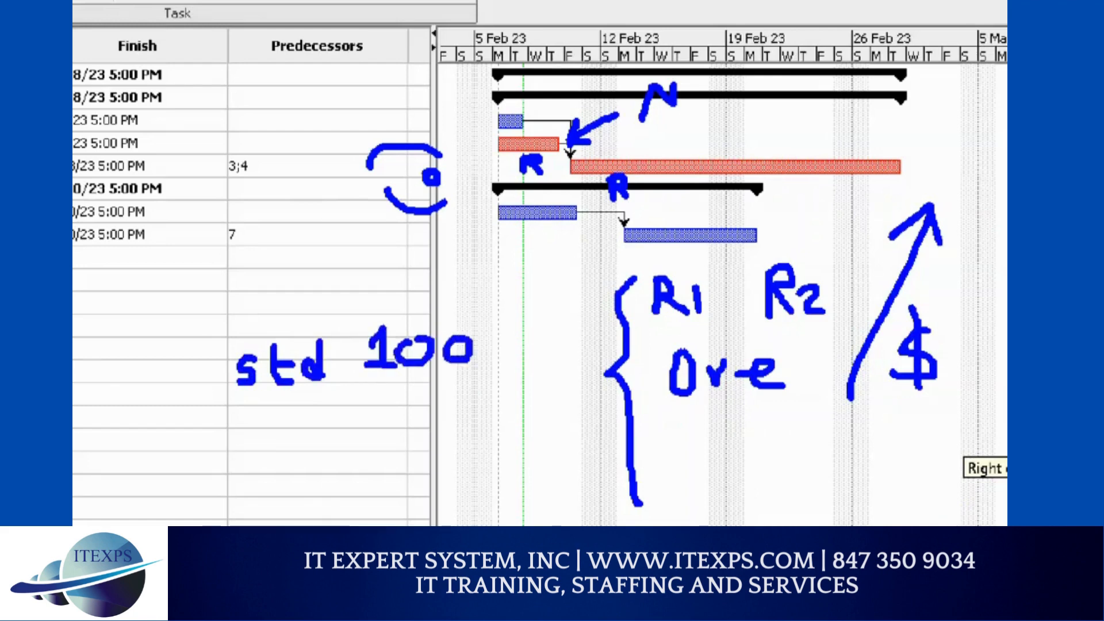
Step: Handwrite "ove 150" beneath the "std 100" note and add a dollar sign to both rates
{"action": "mouse_move", "coordinate": [256, 441]}
{"action": "left_mouse_down"}
{"action": "mouse_move", "coordinate": [264, 463]}
{"action": "mouse_move", "coordinate": [263, 440]}
{"action": "mouse_move", "coordinate": [289, 433]}
{"action": "mouse_move", "coordinate": [314, 448]}
{"action": "mouse_move", "coordinate": [351, 448]}
{"action": "mouse_move", "coordinate": [379, 426]}
{"action": "mouse_move", "coordinate": [379, 443]}
{"action": "mouse_move", "coordinate": [427, 416]}
{"action": "left_mouse_up"}
{"action": "left_click", "coordinate": [298, 442]}
{"action": "left_click_drag", "start_coordinate": [404, 418], "coordinate": [405, 451]}
{"action": "left_click", "coordinate": [447, 422]}
{"action": "left_click_drag", "start_coordinate": [450, 417], "coordinate": [452, 411]}
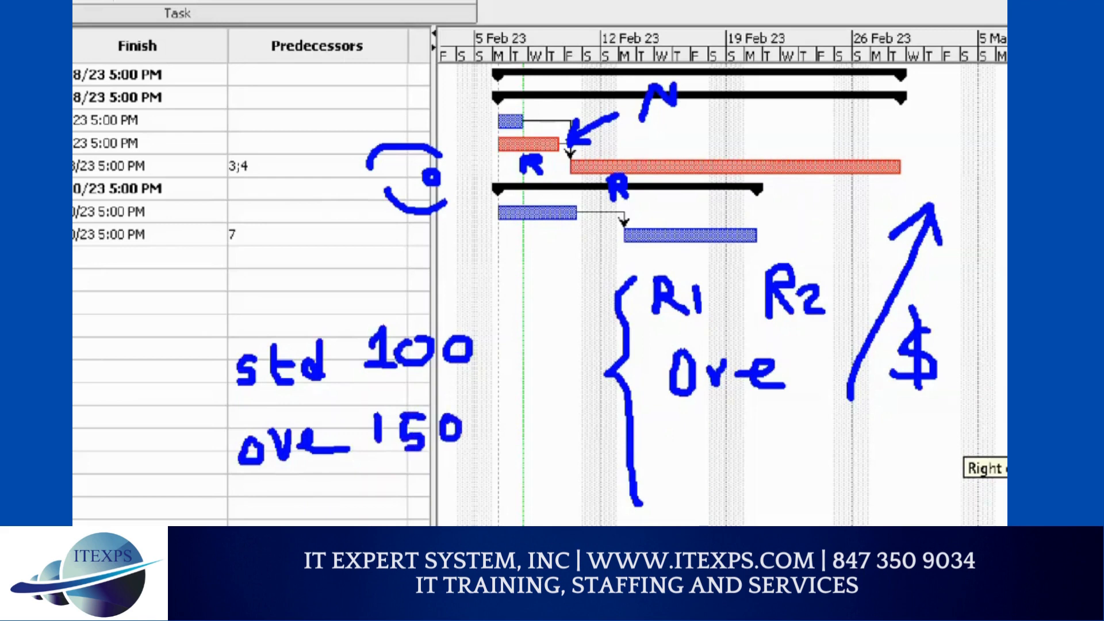
{"action": "left_click_drag", "start_coordinate": [369, 420], "coordinate": [361, 466]}
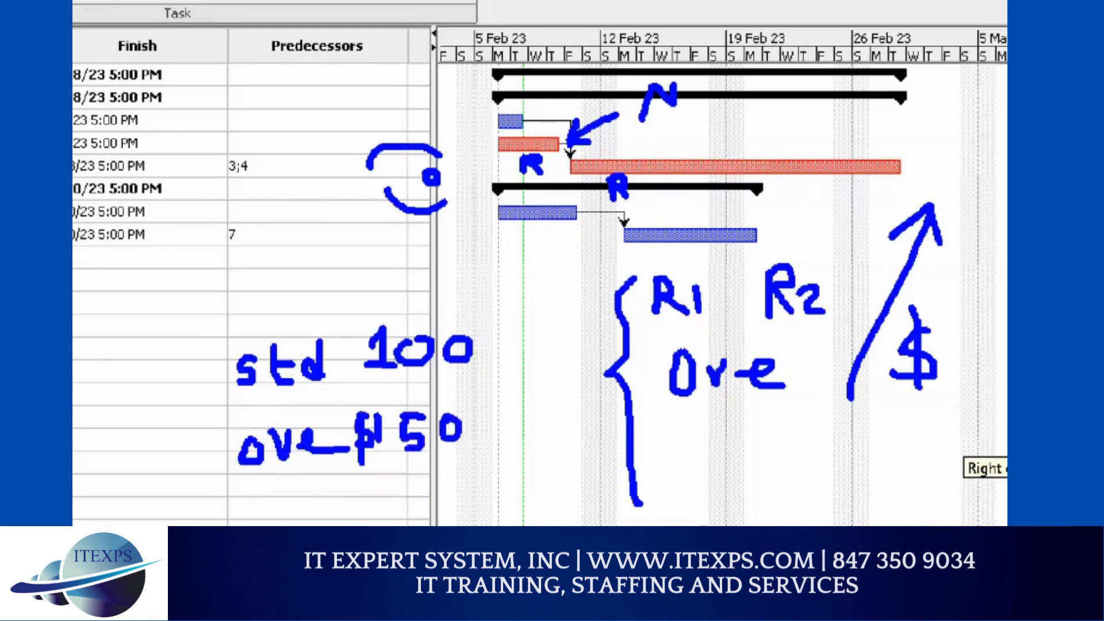
{"action": "left_click_drag", "start_coordinate": [357, 315], "coordinate": [359, 364]}
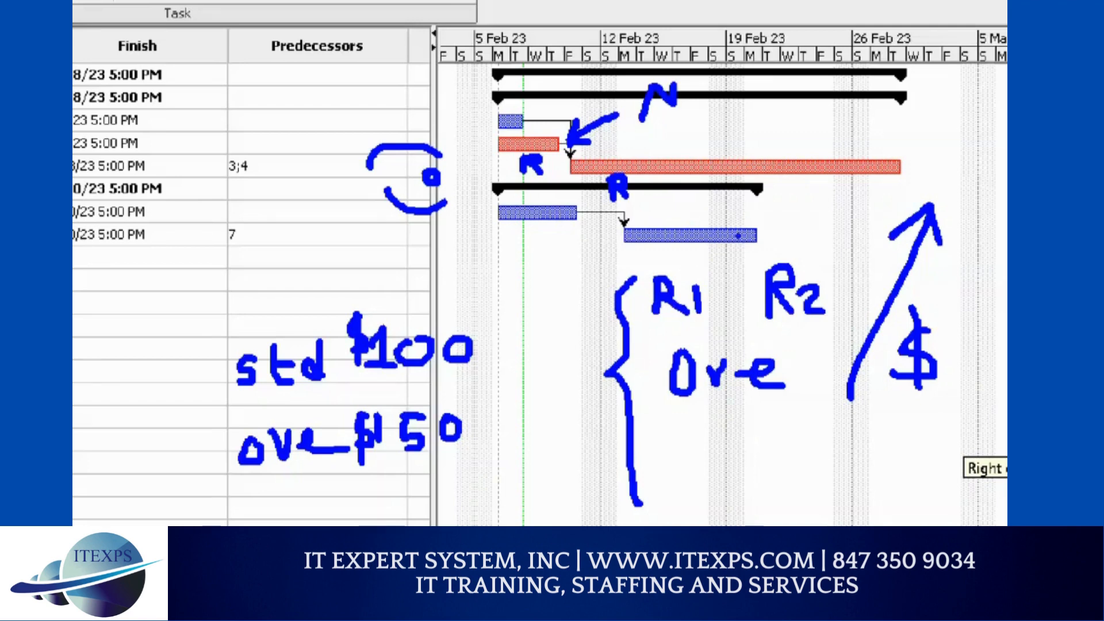
Step: Circle the Task1 bar and the ends of the Task4 and Task5 bars, draw arrows to Task3, and mark an earlier finish on Task3
{"action": "mouse_move", "coordinate": [758, 228]}
{"action": "left_mouse_down"}
{"action": "mouse_move", "coordinate": [775, 227]}
{"action": "mouse_move", "coordinate": [786, 165]}
{"action": "mouse_move", "coordinate": [790, 175]}
{"action": "left_mouse_up"}
{"action": "mouse_move", "coordinate": [851, 141]}
{"action": "left_mouse_down"}
{"action": "mouse_move", "coordinate": [794, 138]}
{"action": "mouse_move", "coordinate": [807, 154]}
{"action": "mouse_move", "coordinate": [828, 148]}
{"action": "mouse_move", "coordinate": [857, 189]}
{"action": "left_mouse_up"}
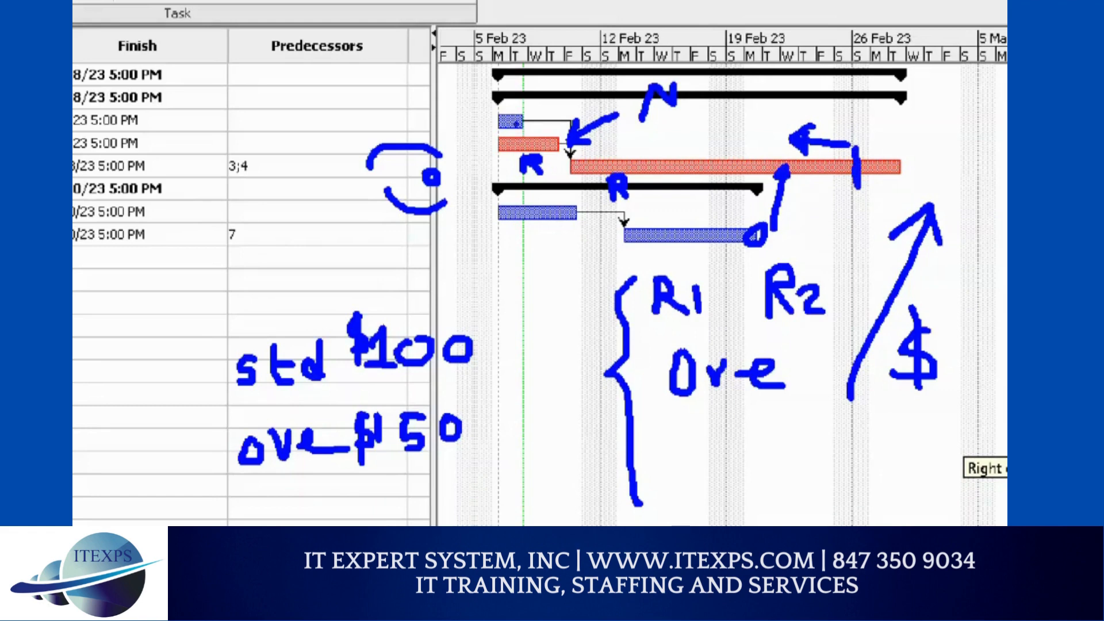
{"action": "mouse_move", "coordinate": [506, 107]}
{"action": "left_mouse_down"}
{"action": "mouse_move", "coordinate": [493, 117]}
{"action": "mouse_move", "coordinate": [521, 127]}
{"action": "mouse_move", "coordinate": [503, 109]}
{"action": "mouse_move", "coordinate": [535, 114]}
{"action": "mouse_move", "coordinate": [619, 138]}
{"action": "mouse_move", "coordinate": [639, 162]}
{"action": "left_mouse_up"}
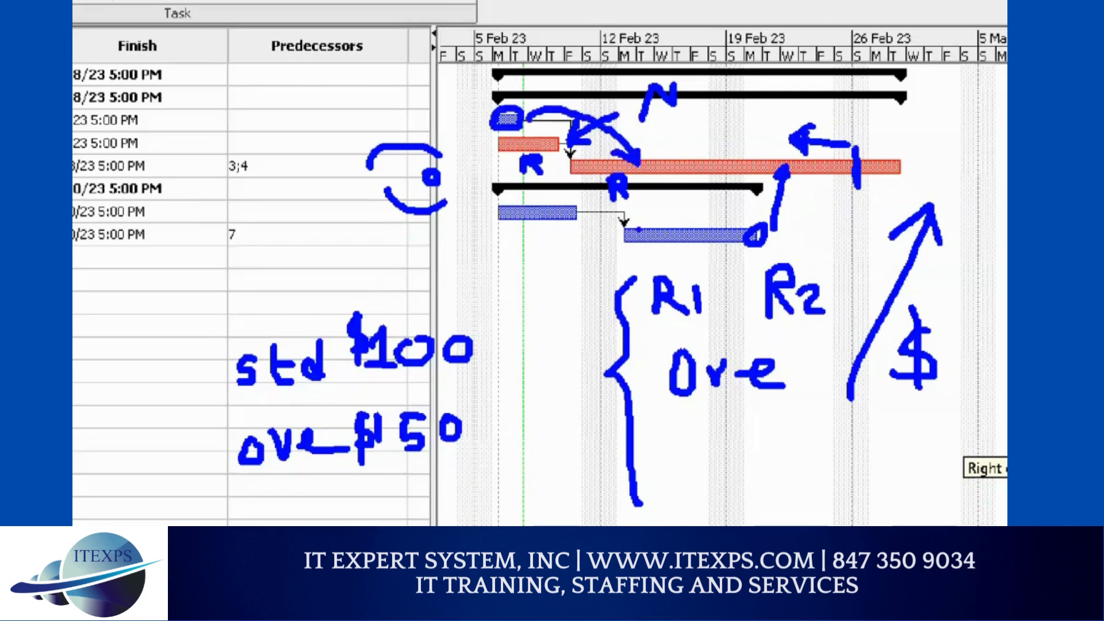
{"action": "mouse_move", "coordinate": [587, 206]}
{"action": "left_mouse_down"}
{"action": "mouse_move", "coordinate": [572, 223]}
{"action": "mouse_move", "coordinate": [594, 211]}
{"action": "mouse_move", "coordinate": [609, 225]}
{"action": "mouse_move", "coordinate": [666, 186]}
{"action": "left_mouse_up"}
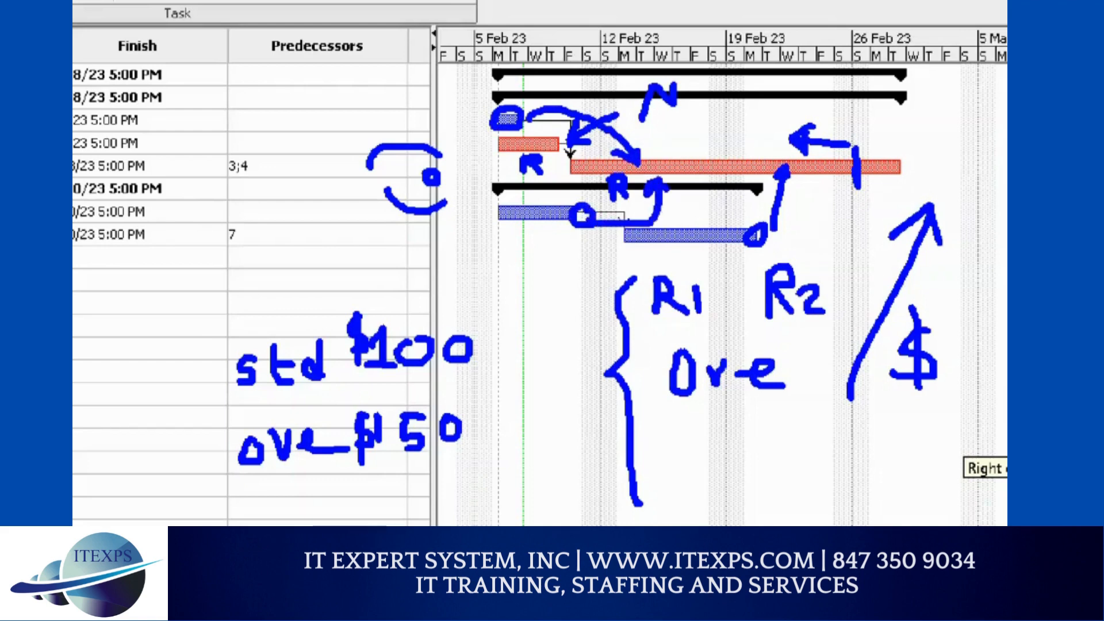
Step: Handwrite "R-Align" beneath "Ove" inside the brace
{"action": "mouse_move", "coordinate": [679, 446]}
{"action": "left_mouse_down"}
{"action": "mouse_move", "coordinate": [680, 465]}
{"action": "mouse_move", "coordinate": [702, 425]}
{"action": "mouse_move", "coordinate": [716, 469]}
{"action": "mouse_move", "coordinate": [748, 453]}
{"action": "mouse_move", "coordinate": [764, 477]}
{"action": "left_mouse_up"}
{"action": "mouse_move", "coordinate": [765, 428]}
{"action": "left_mouse_down"}
{"action": "mouse_move", "coordinate": [794, 460]}
{"action": "mouse_move", "coordinate": [788, 446]}
{"action": "mouse_move", "coordinate": [809, 459]}
{"action": "mouse_move", "coordinate": [869, 441]}
{"action": "mouse_move", "coordinate": [877, 489]}
{"action": "left_mouse_up"}
{"action": "left_click_drag", "start_coordinate": [891, 457], "coordinate": [982, 427]}
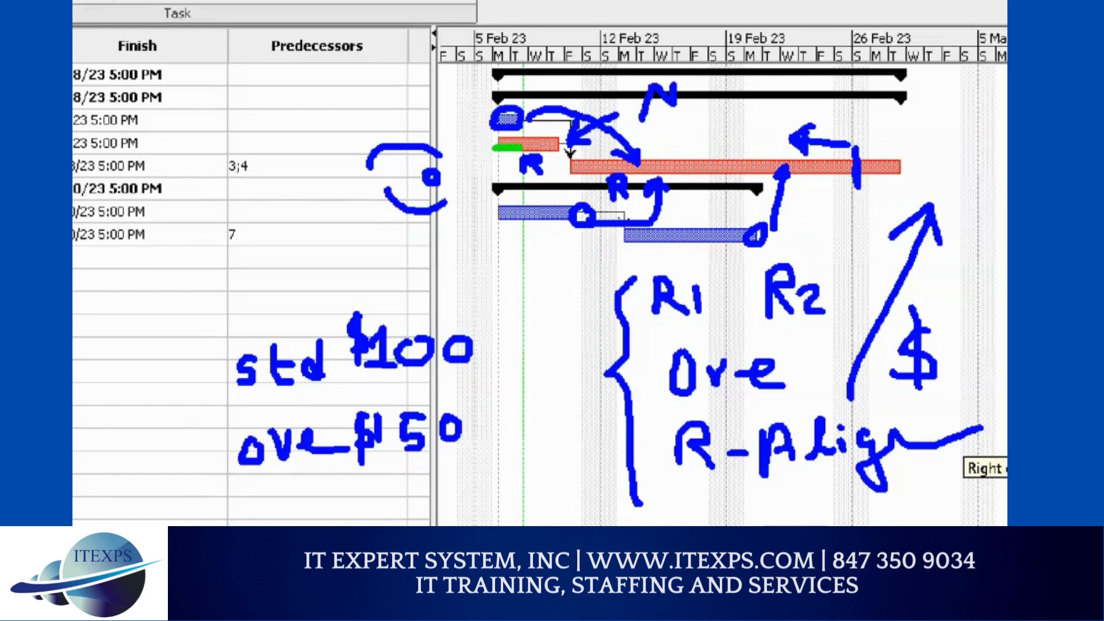
Step: Underline the Task2 bar in green, box its resource mark, circle a section of the Task3 bar, and draw a box beneath it
{"action": "mouse_move", "coordinate": [495, 148]}
{"action": "left_mouse_down"}
{"action": "mouse_move", "coordinate": [563, 149]}
{"action": "mouse_move", "coordinate": [615, 184]}
{"action": "left_mouse_up"}
{"action": "mouse_move", "coordinate": [517, 179]}
{"action": "left_mouse_down"}
{"action": "mouse_move", "coordinate": [520, 159]}
{"action": "mouse_move", "coordinate": [560, 160]}
{"action": "mouse_move", "coordinate": [562, 183]}
{"action": "mouse_move", "coordinate": [518, 180]}
{"action": "left_mouse_up"}
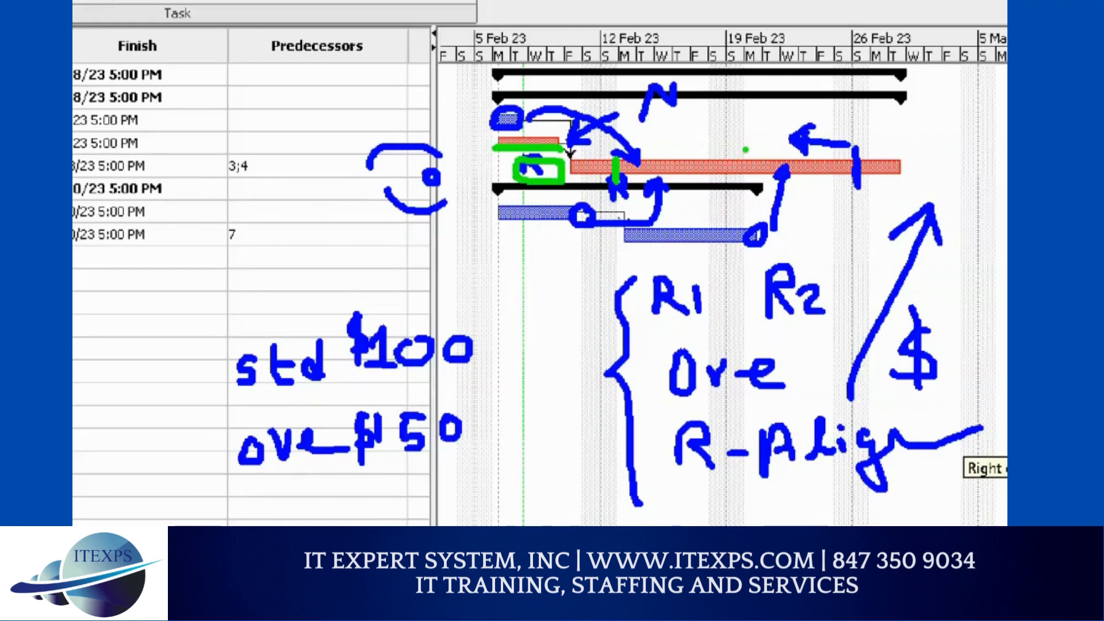
{"action": "mouse_move", "coordinate": [744, 147]}
{"action": "left_mouse_down"}
{"action": "mouse_move", "coordinate": [726, 172]}
{"action": "mouse_move", "coordinate": [802, 175]}
{"action": "mouse_move", "coordinate": [726, 154]}
{"action": "left_mouse_up"}
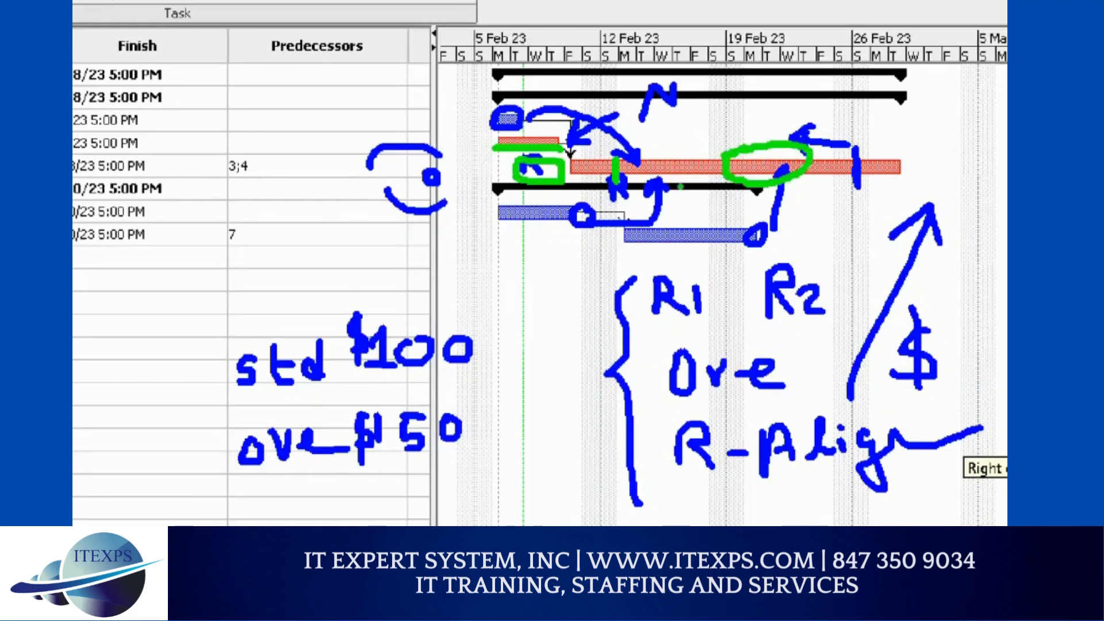
{"action": "mouse_move", "coordinate": [679, 210]}
{"action": "left_mouse_down"}
{"action": "mouse_move", "coordinate": [679, 185]}
{"action": "mouse_move", "coordinate": [816, 180]}
{"action": "mouse_move", "coordinate": [816, 208]}
{"action": "mouse_move", "coordinate": [687, 222]}
{"action": "mouse_move", "coordinate": [681, 197]}
{"action": "left_mouse_up"}
{"action": "left_click", "coordinate": [691, 272]}
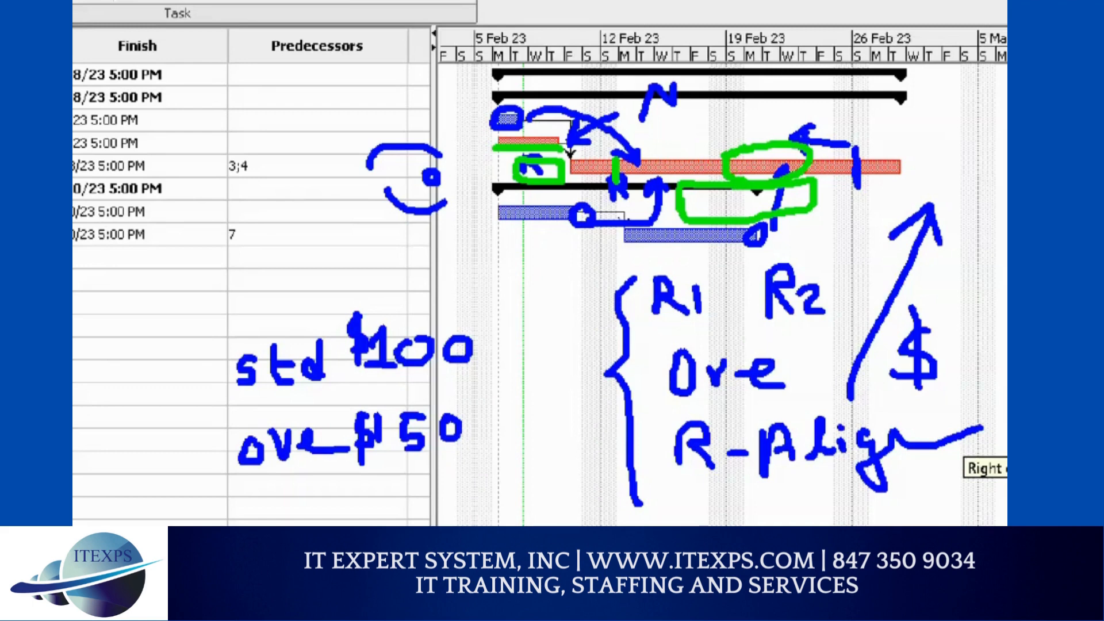
Step: Draw green pointers from the Task3 bar labelled "R1" and "R5", and clear the annotations from the Gantt view
{"action": "mouse_move", "coordinate": [693, 156]}
{"action": "left_mouse_down"}
{"action": "mouse_move", "coordinate": [748, 80]}
{"action": "mouse_move", "coordinate": [767, 85]}
{"action": "left_mouse_up"}
{"action": "mouse_move", "coordinate": [767, 36]}
{"action": "left_mouse_down"}
{"action": "mouse_move", "coordinate": [789, 72]}
{"action": "mouse_move", "coordinate": [812, 70]}
{"action": "left_mouse_up"}
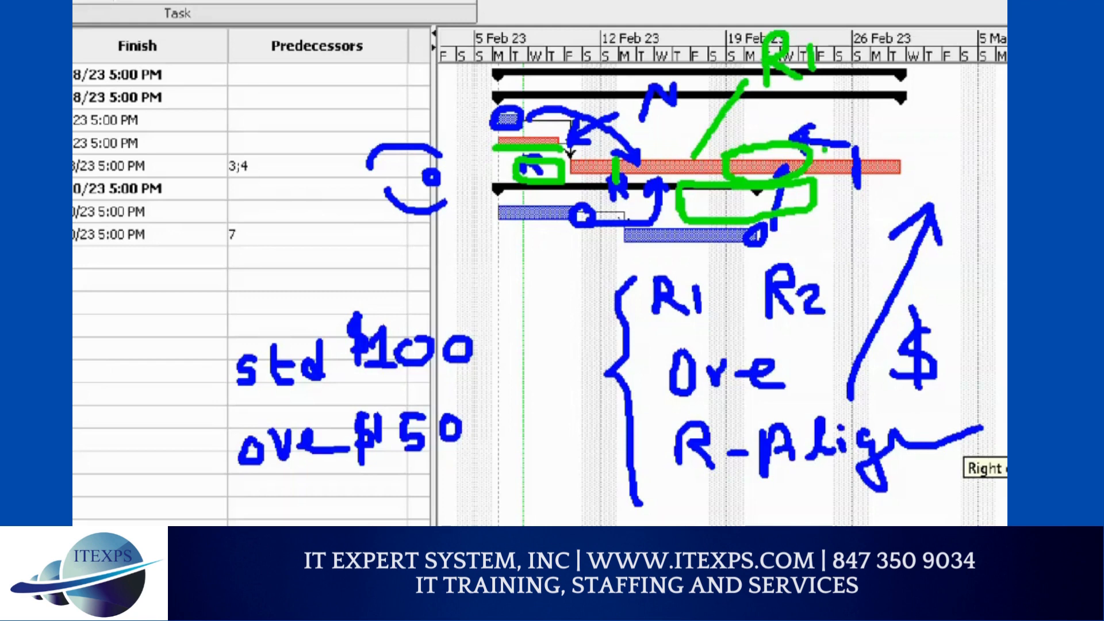
{"action": "left_click_drag", "start_coordinate": [951, 93], "coordinate": [946, 155]}
{"action": "mouse_move", "coordinate": [935, 102]}
{"action": "left_mouse_down"}
{"action": "mouse_move", "coordinate": [943, 93]}
{"action": "mouse_move", "coordinate": [970, 108]}
{"action": "mouse_move", "coordinate": [976, 134]}
{"action": "mouse_move", "coordinate": [1007, 100]}
{"action": "mouse_move", "coordinate": [978, 140]}
{"action": "mouse_move", "coordinate": [914, 104]}
{"action": "mouse_move", "coordinate": [841, 95]}
{"action": "mouse_move", "coordinate": [828, 156]}
{"action": "left_mouse_up"}
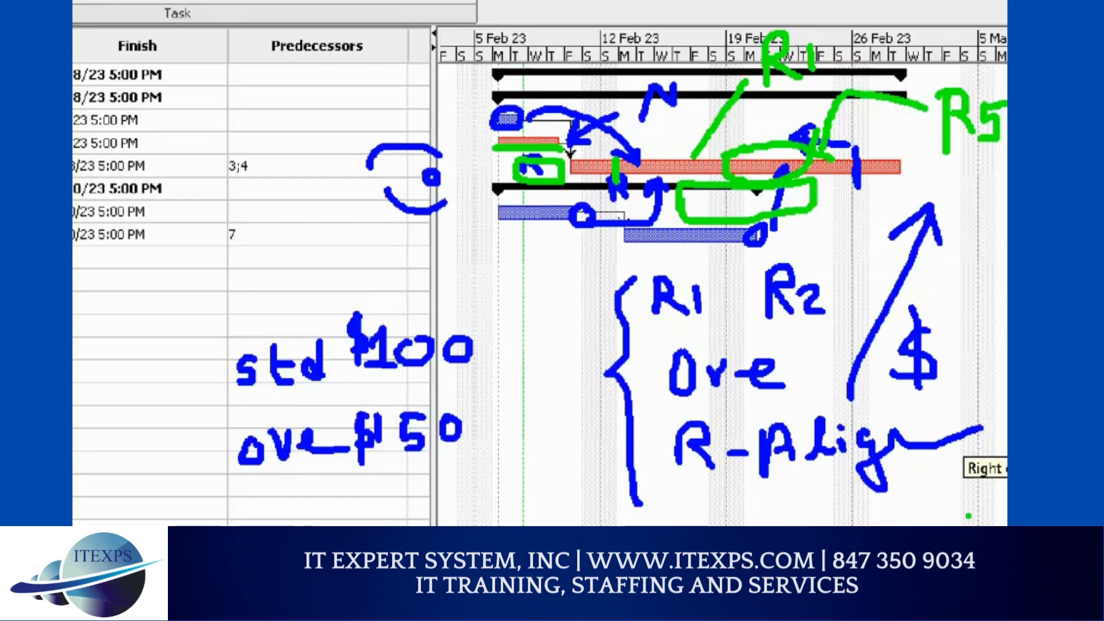
{"action": "key", "text": "Escape"}
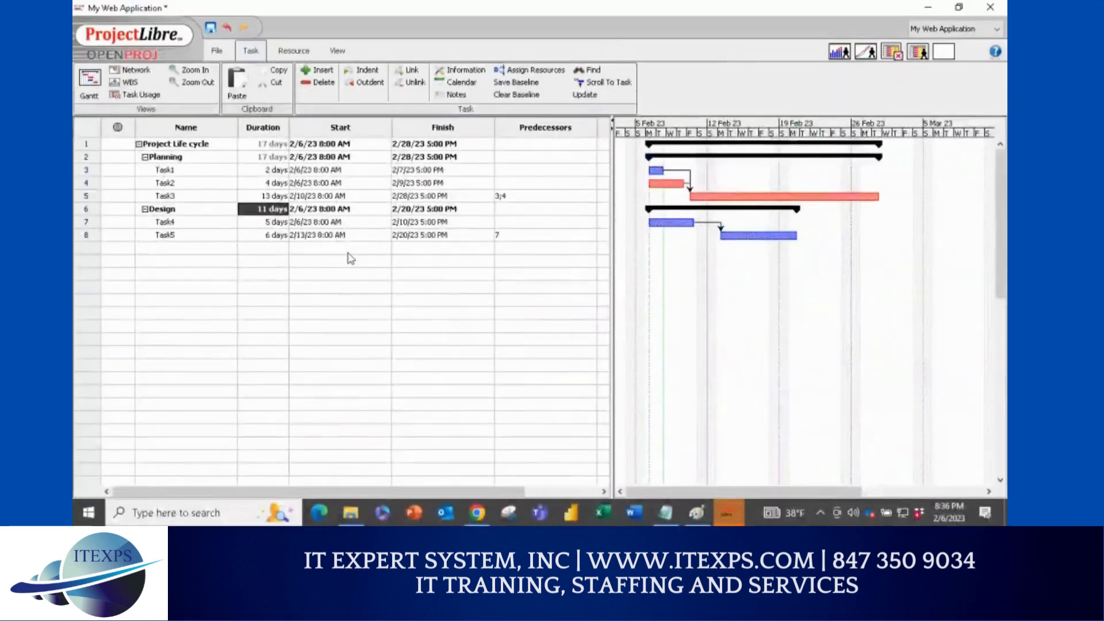
Step: Set the duration of Task5 to 11 days
{"action": "double_click", "coordinate": [275, 237]}
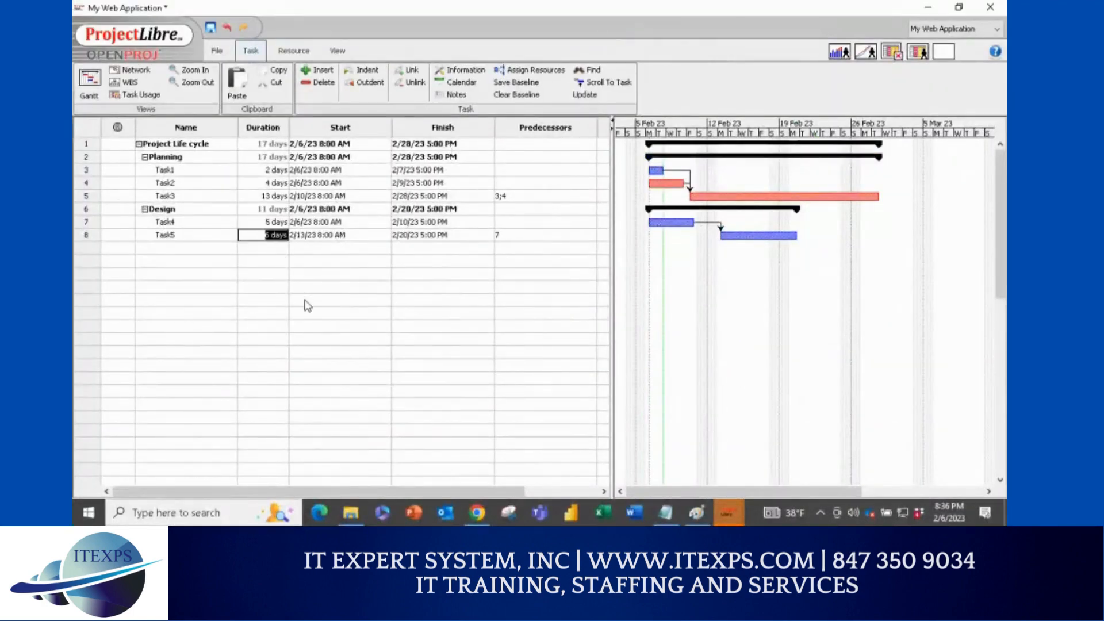
{"action": "type", "text": "11"}
{"action": "key", "text": "Return"}
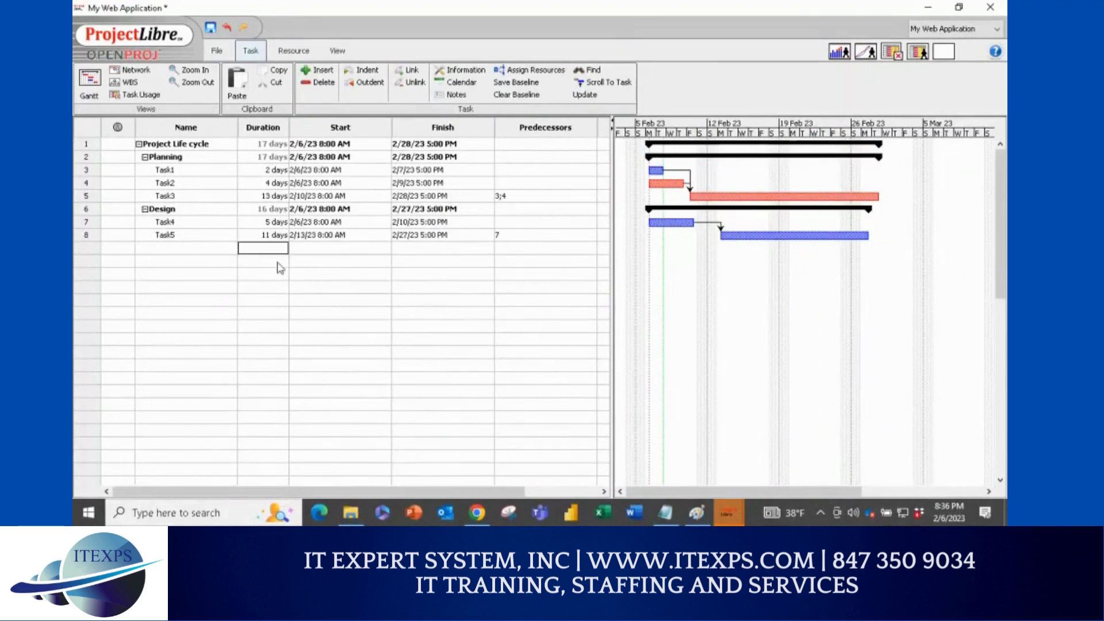
Step: Set the duration of Task5 to 12 days
{"action": "double_click", "coordinate": [271, 238]}
{"action": "type", "text": "12"}
{"action": "key", "text": "Return"}
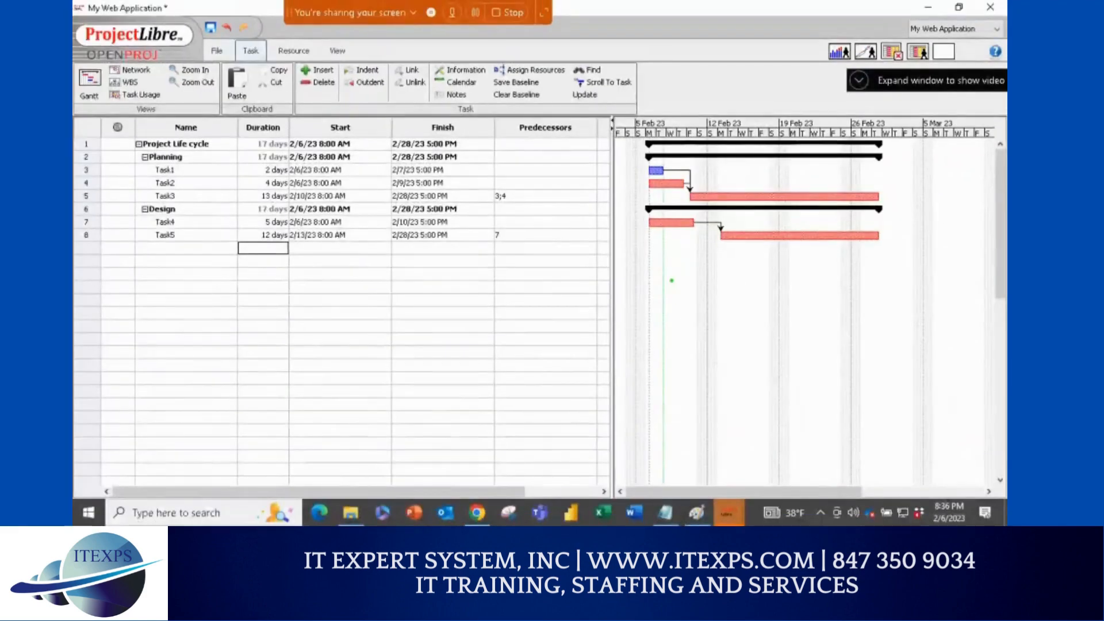
Step: Draw a green brace with two check marks beside the task bars and circle the durations of Task2 to Task5
{"action": "mouse_move", "coordinate": [639, 171]}
{"action": "left_mouse_down"}
{"action": "mouse_move", "coordinate": [626, 210]}
{"action": "mouse_move", "coordinate": [644, 263]}
{"action": "left_mouse_up"}
{"action": "left_click_drag", "start_coordinate": [596, 182], "coordinate": [622, 177]}
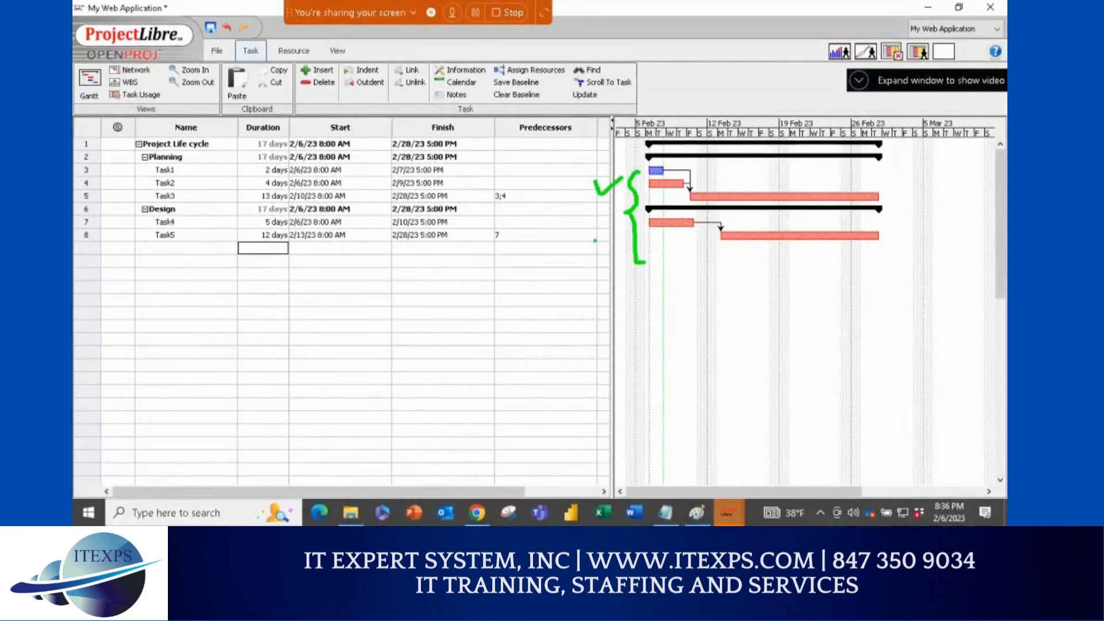
{"action": "left_click_drag", "start_coordinate": [595, 241], "coordinate": [615, 236]}
{"action": "mouse_move", "coordinate": [271, 214]}
{"action": "left_mouse_down"}
{"action": "mouse_move", "coordinate": [263, 228]}
{"action": "mouse_move", "coordinate": [285, 219]}
{"action": "left_mouse_up"}
{"action": "mouse_move", "coordinate": [266, 170]}
{"action": "left_mouse_down"}
{"action": "mouse_move", "coordinate": [256, 180]}
{"action": "mouse_move", "coordinate": [275, 201]}
{"action": "mouse_move", "coordinate": [285, 175]}
{"action": "left_mouse_up"}
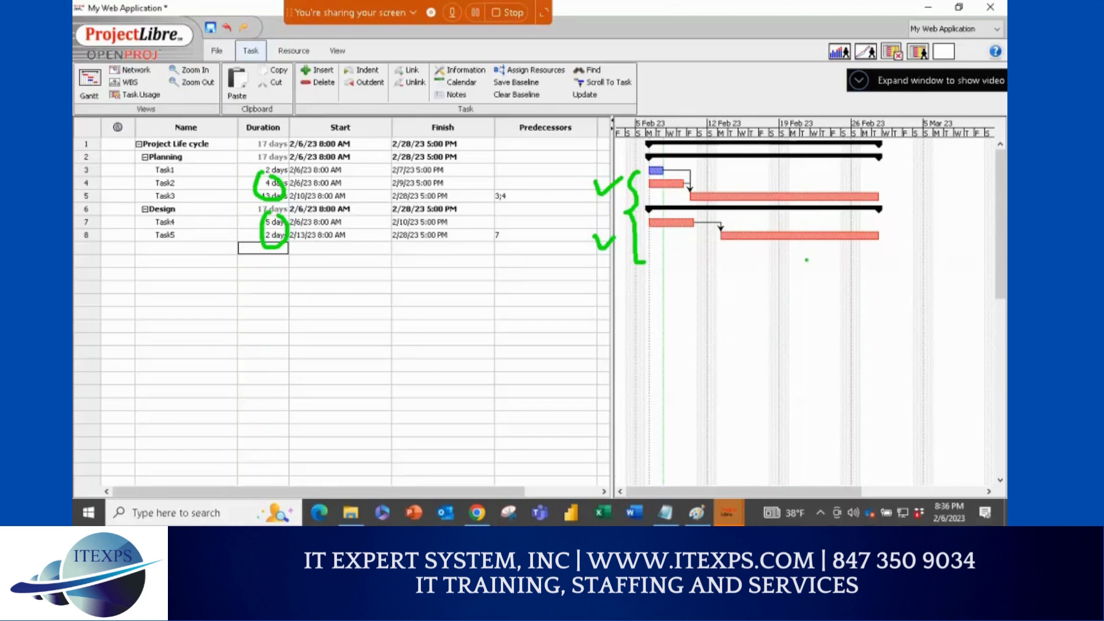
Step: Handwrite "CP" over the empty rows with a note beside it, and mark the Task5 and Task3 bars
{"action": "mouse_move", "coordinate": [483, 313]}
{"action": "left_mouse_down"}
{"action": "mouse_move", "coordinate": [467, 320]}
{"action": "mouse_move", "coordinate": [503, 323]}
{"action": "mouse_move", "coordinate": [520, 302]}
{"action": "mouse_move", "coordinate": [522, 315]}
{"action": "left_mouse_up"}
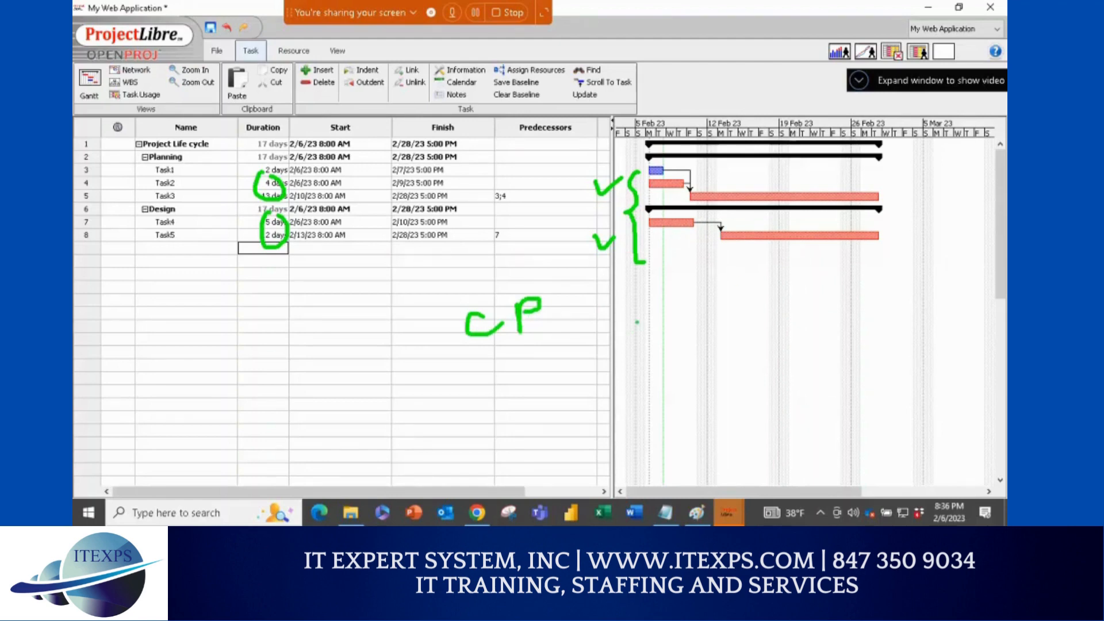
{"action": "mouse_move", "coordinate": [555, 383]}
{"action": "left_mouse_down"}
{"action": "mouse_move", "coordinate": [535, 396]}
{"action": "mouse_move", "coordinate": [608, 401]}
{"action": "left_mouse_up"}
{"action": "mouse_move", "coordinate": [620, 352]}
{"action": "left_mouse_down"}
{"action": "mouse_move", "coordinate": [620, 403]}
{"action": "mouse_move", "coordinate": [683, 391]}
{"action": "left_mouse_up"}
{"action": "left_click_drag", "start_coordinate": [686, 389], "coordinate": [700, 386]}
{"action": "mouse_move", "coordinate": [738, 233]}
{"action": "left_mouse_down"}
{"action": "mouse_move", "coordinate": [711, 247]}
{"action": "mouse_move", "coordinate": [734, 237]}
{"action": "left_mouse_up"}
{"action": "mouse_move", "coordinate": [723, 186]}
{"action": "left_mouse_down"}
{"action": "mouse_move", "coordinate": [715, 192]}
{"action": "mouse_move", "coordinate": [728, 188]}
{"action": "left_mouse_up"}
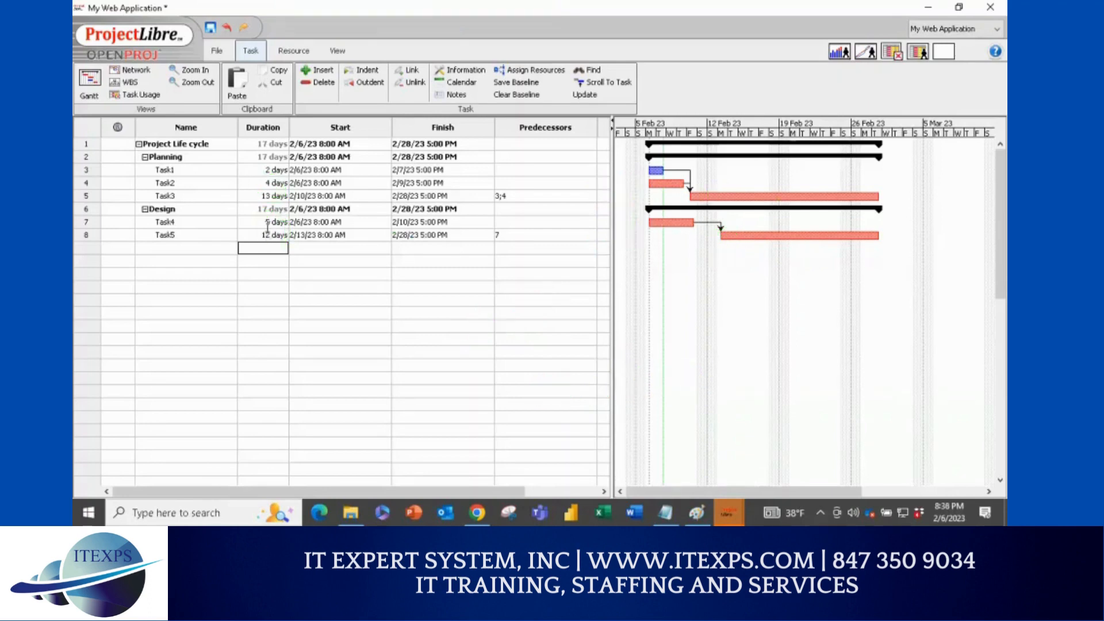
Step: Set the duration of Task4 to 7 days
{"action": "left_click", "coordinate": [269, 223]}
{"action": "type", "text": "7"}
{"action": "key", "text": "Return"}
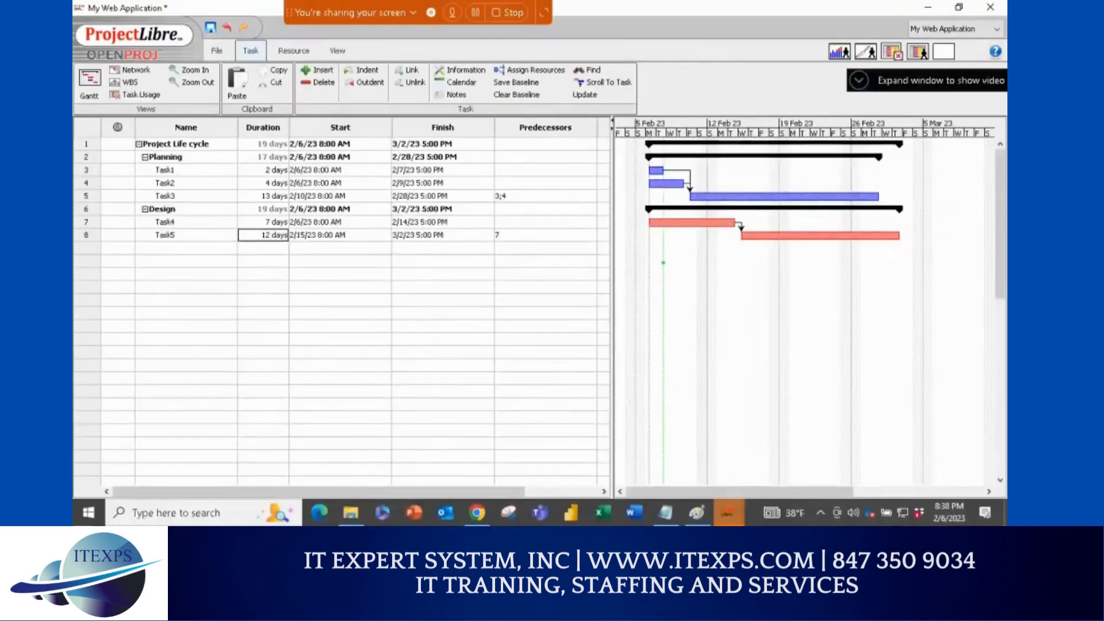
Step: Mark the start and end of the Design bars with vertical lines, and write "5" beside the crossed-out Task4 duration
{"action": "left_click_drag", "start_coordinate": [647, 260], "coordinate": [646, 205]}
{"action": "left_click_drag", "start_coordinate": [897, 219], "coordinate": [897, 253]}
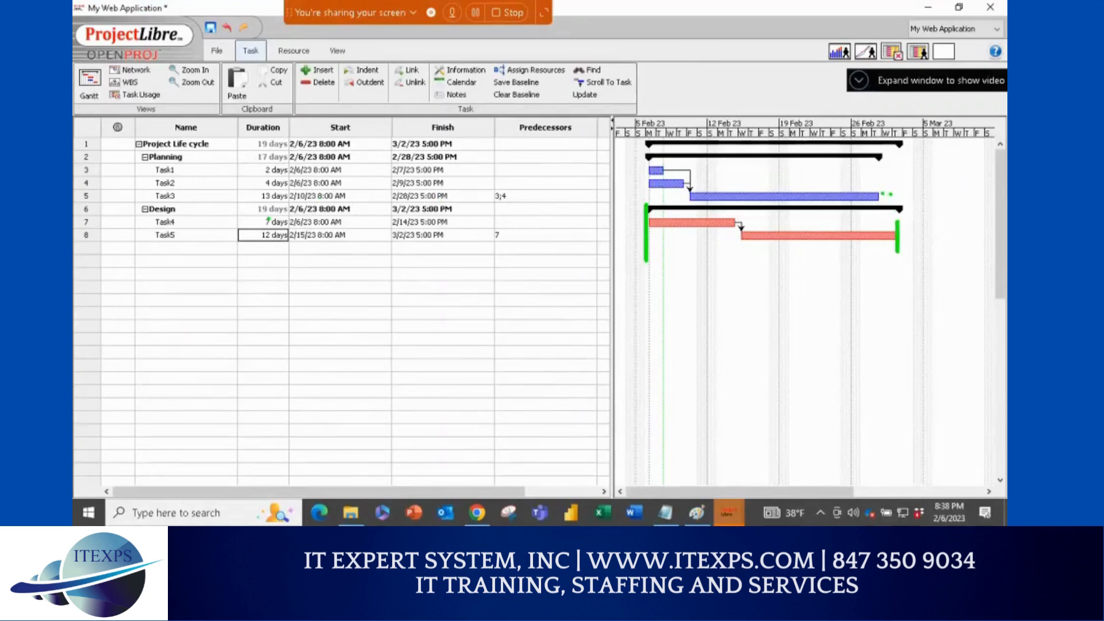
{"action": "mouse_move", "coordinate": [267, 219]}
{"action": "left_mouse_down"}
{"action": "mouse_move", "coordinate": [238, 222]}
{"action": "mouse_move", "coordinate": [244, 228]}
{"action": "left_mouse_up"}
Step: Handwrite "C.C" linked by a dash to "Req", and write a double-underlined "C.P" beneath it
{"action": "mouse_move", "coordinate": [512, 320]}
{"action": "left_mouse_down"}
{"action": "mouse_move", "coordinate": [457, 345]}
{"action": "mouse_move", "coordinate": [635, 333]}
{"action": "mouse_move", "coordinate": [672, 369]}
{"action": "left_mouse_up"}
{"action": "mouse_move", "coordinate": [668, 322]}
{"action": "left_mouse_down"}
{"action": "mouse_move", "coordinate": [693, 348]}
{"action": "mouse_move", "coordinate": [711, 337]}
{"action": "left_mouse_up"}
{"action": "left_click_drag", "start_coordinate": [729, 318], "coordinate": [754, 295]}
{"action": "left_click_drag", "start_coordinate": [743, 335], "coordinate": [843, 317]}
{"action": "mouse_move", "coordinate": [489, 410]}
{"action": "left_mouse_down"}
{"action": "mouse_move", "coordinate": [486, 429]}
{"action": "mouse_move", "coordinate": [519, 437]}
{"action": "mouse_move", "coordinate": [520, 421]}
{"action": "mouse_move", "coordinate": [535, 430]}
{"action": "left_mouse_up"}
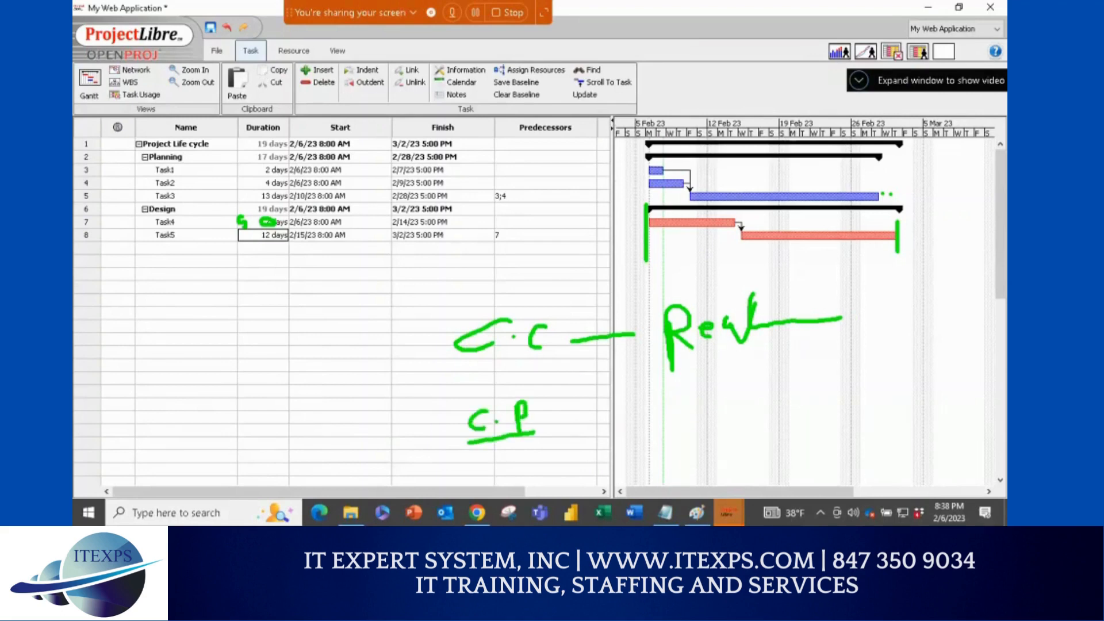
{"action": "left_click_drag", "start_coordinate": [471, 455], "coordinate": [542, 437]}
Step: Handwrite the working-hours calculation "8 h/d", "40H", "x52" and "2000+" over the empty task rows
{"action": "mouse_move", "coordinate": [123, 308]}
{"action": "left_mouse_down"}
{"action": "mouse_move", "coordinate": [106, 310]}
{"action": "mouse_move", "coordinate": [108, 344]}
{"action": "mouse_move", "coordinate": [121, 310]}
{"action": "mouse_move", "coordinate": [135, 345]}
{"action": "mouse_move", "coordinate": [149, 341]}
{"action": "left_mouse_up"}
{"action": "left_click_drag", "start_coordinate": [167, 278], "coordinate": [153, 354]}
{"action": "left_click_drag", "start_coordinate": [178, 308], "coordinate": [178, 337]}
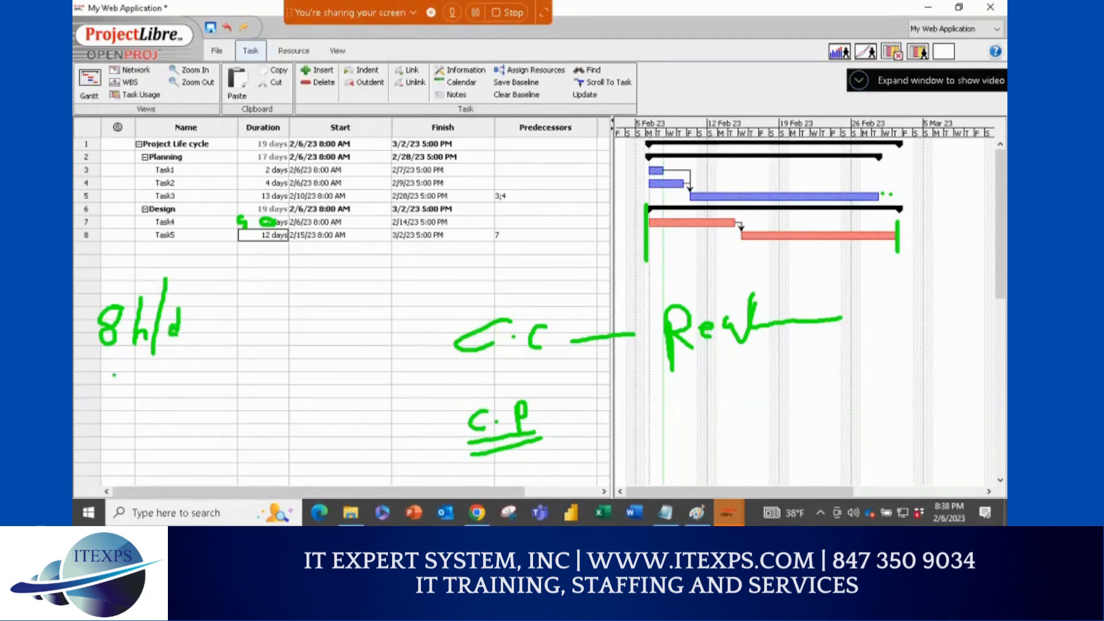
{"action": "mouse_move", "coordinate": [114, 376]}
{"action": "left_mouse_down"}
{"action": "mouse_move", "coordinate": [108, 397]}
{"action": "mouse_move", "coordinate": [126, 398]}
{"action": "mouse_move", "coordinate": [125, 412]}
{"action": "mouse_move", "coordinate": [150, 388]}
{"action": "mouse_move", "coordinate": [158, 409]}
{"action": "mouse_move", "coordinate": [170, 404]}
{"action": "left_mouse_up"}
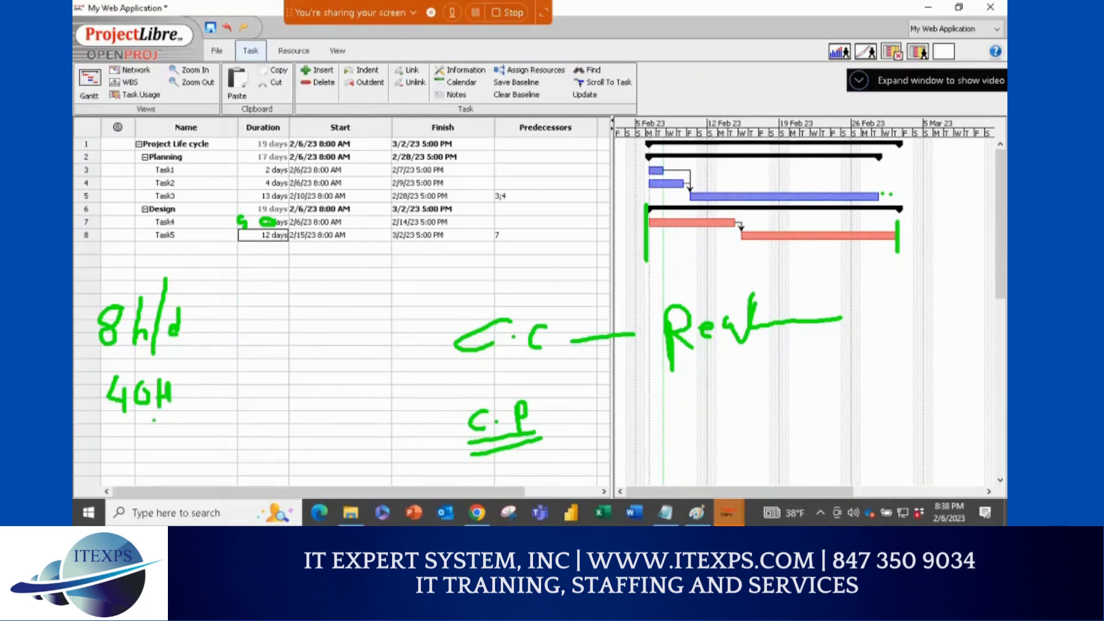
{"action": "mouse_move", "coordinate": [137, 429]}
{"action": "left_mouse_down"}
{"action": "mouse_move", "coordinate": [128, 444]}
{"action": "mouse_move", "coordinate": [142, 435]}
{"action": "mouse_move", "coordinate": [144, 451]}
{"action": "mouse_move", "coordinate": [175, 447]}
{"action": "left_mouse_up"}
{"action": "left_click_drag", "start_coordinate": [105, 475], "coordinate": [218, 429]}
{"action": "mouse_move", "coordinate": [149, 471]}
{"action": "left_mouse_down"}
{"action": "mouse_move", "coordinate": [166, 486]}
{"action": "mouse_move", "coordinate": [212, 450]}
{"action": "mouse_move", "coordinate": [217, 465]}
{"action": "mouse_move", "coordinate": [233, 452]}
{"action": "left_mouse_up"}
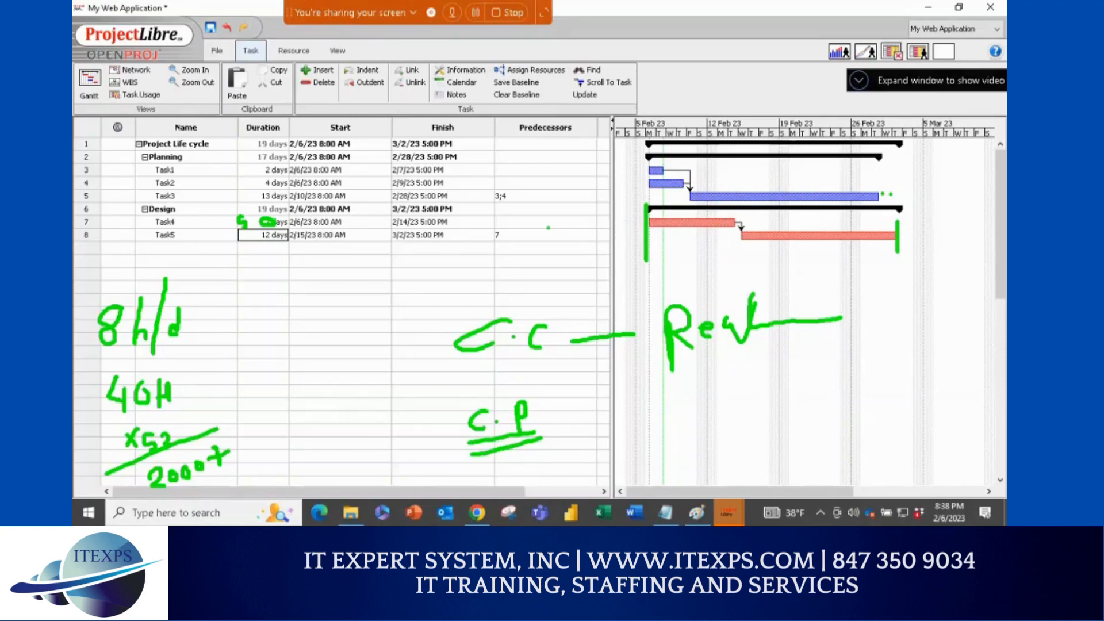
Step: Circle the Project Life cycle duration and draw small circles on the Task4 and Task5 bars
{"action": "mouse_move", "coordinate": [270, 139]}
{"action": "left_mouse_down"}
{"action": "mouse_move", "coordinate": [253, 135]}
{"action": "mouse_move", "coordinate": [250, 148]}
{"action": "mouse_move", "coordinate": [271, 157]}
{"action": "mouse_move", "coordinate": [279, 138]}
{"action": "mouse_move", "coordinate": [268, 128]}
{"action": "left_mouse_up"}
{"action": "left_click_drag", "start_coordinate": [727, 215], "coordinate": [723, 219]}
{"action": "left_click_drag", "start_coordinate": [827, 230], "coordinate": [828, 241]}
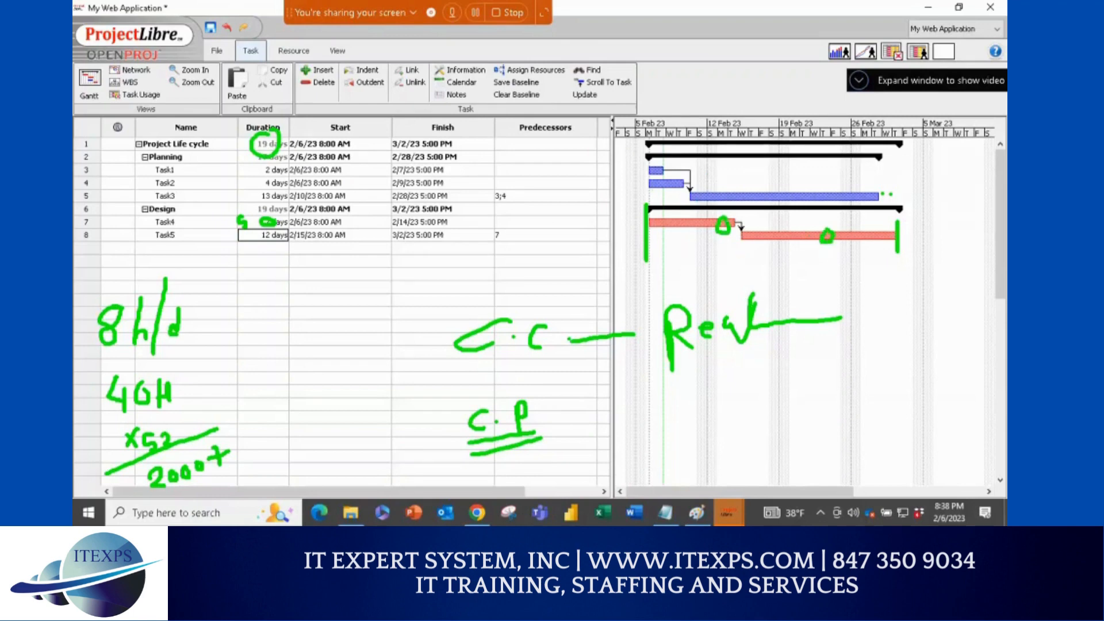
Step: Underline the "C.C" note and add handwriting beneath the "Req" note
{"action": "left_click_drag", "start_coordinate": [486, 364], "coordinate": [536, 359]}
{"action": "mouse_move", "coordinate": [685, 408]}
{"action": "left_mouse_down"}
{"action": "mouse_move", "coordinate": [671, 418]}
{"action": "mouse_move", "coordinate": [686, 426]}
{"action": "left_mouse_up"}
{"action": "mouse_move", "coordinate": [700, 409]}
{"action": "left_mouse_down"}
{"action": "mouse_move", "coordinate": [706, 422]}
{"action": "mouse_move", "coordinate": [717, 409]}
{"action": "mouse_move", "coordinate": [717, 420]}
{"action": "mouse_move", "coordinate": [772, 414]}
{"action": "mouse_move", "coordinate": [758, 435]}
{"action": "mouse_move", "coordinate": [797, 388]}
{"action": "mouse_move", "coordinate": [793, 413]}
{"action": "mouse_move", "coordinate": [816, 389]}
{"action": "mouse_move", "coordinate": [812, 410]}
{"action": "mouse_move", "coordinate": [850, 396]}
{"action": "mouse_move", "coordinate": [844, 409]}
{"action": "mouse_move", "coordinate": [878, 409]}
{"action": "mouse_move", "coordinate": [925, 384]}
{"action": "left_mouse_up"}
{"action": "left_click", "coordinate": [911, 387]}
{"action": "left_click_drag", "start_coordinate": [910, 398], "coordinate": [982, 393]}
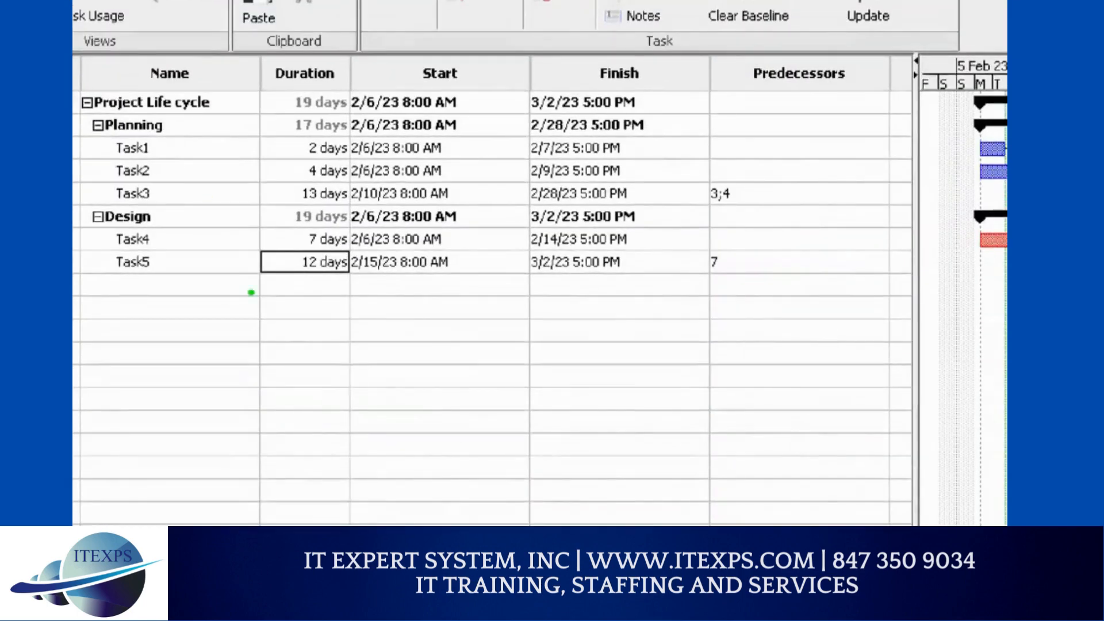
Step: Mark the Task1 to Task3 durations and underline the Duration heading, and draw a span line with end bars labelled "19"
{"action": "left_click_drag", "start_coordinate": [301, 144], "coordinate": [300, 212]}
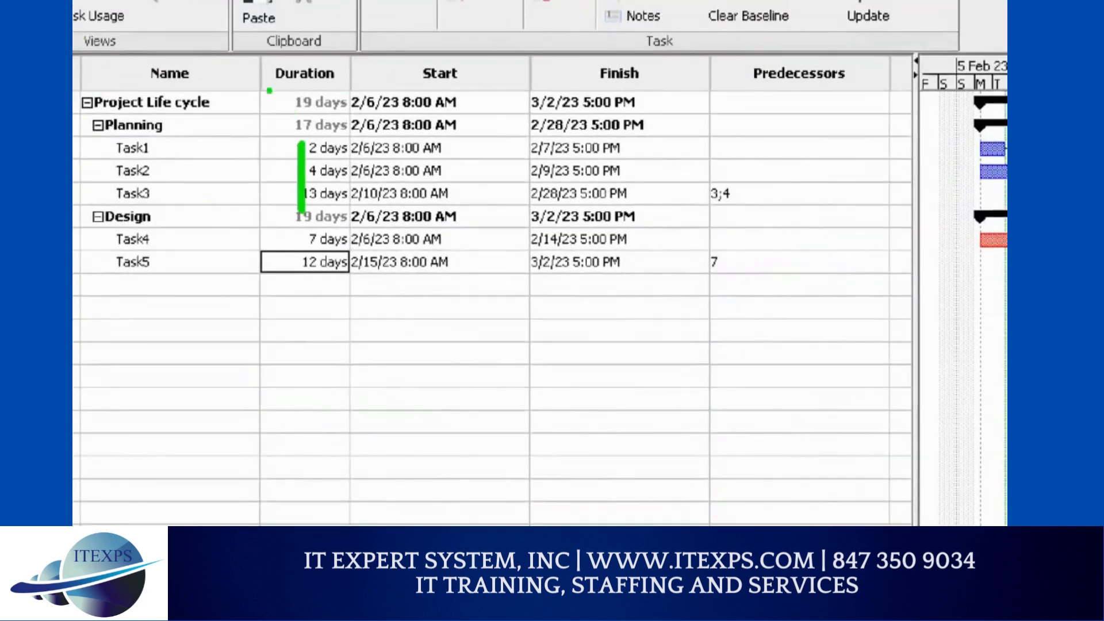
{"action": "left_click_drag", "start_coordinate": [262, 84], "coordinate": [375, 82]}
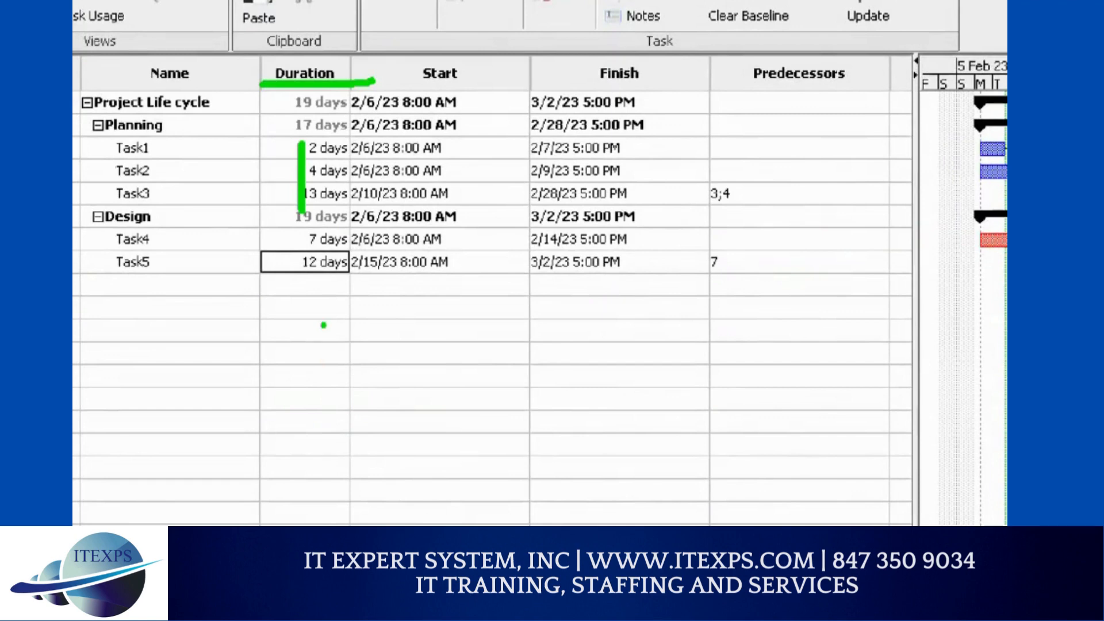
{"action": "mouse_move", "coordinate": [322, 324]}
{"action": "left_mouse_down"}
{"action": "mouse_move", "coordinate": [323, 411]}
{"action": "mouse_move", "coordinate": [331, 378]}
{"action": "mouse_move", "coordinate": [714, 366]}
{"action": "left_mouse_up"}
{"action": "left_click_drag", "start_coordinate": [713, 320], "coordinate": [719, 443]}
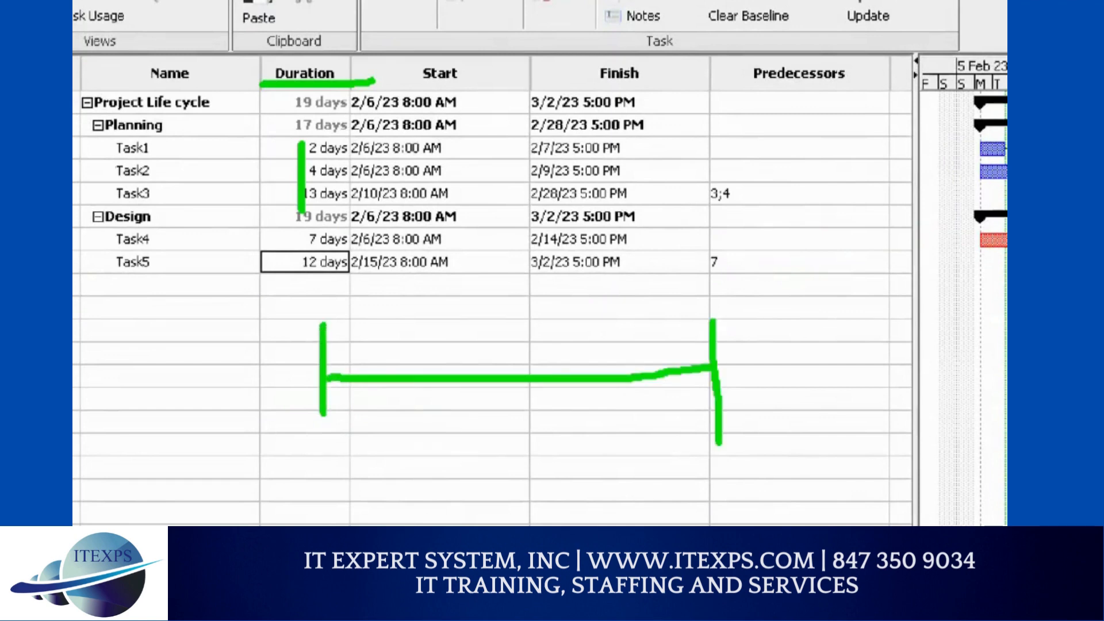
{"action": "left_click", "coordinate": [532, 333]}
{"action": "left_click_drag", "start_coordinate": [513, 303], "coordinate": [516, 359]}
{"action": "mouse_move", "coordinate": [549, 304]}
{"action": "left_mouse_down"}
{"action": "mouse_move", "coordinate": [536, 328]}
{"action": "mouse_move", "coordinate": [562, 384]}
{"action": "left_mouse_up"}
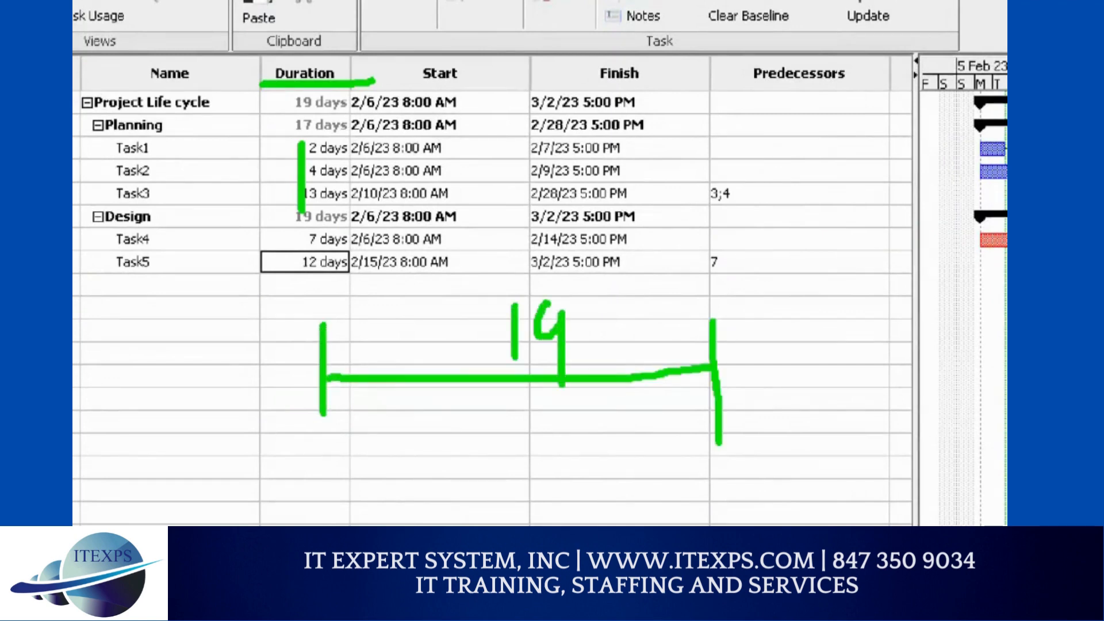
{"action": "left_click_drag", "start_coordinate": [608, 253], "coordinate": [605, 323]}
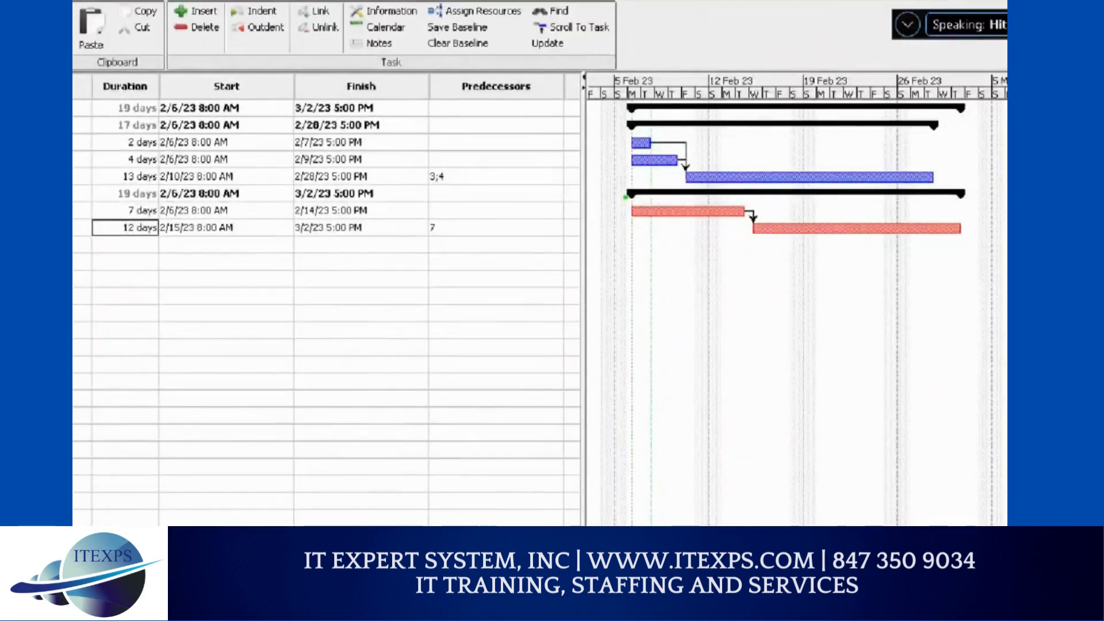
Step: Mark the start and end of the Design task bars with vertical strokes, draw an up arrow beneath them, and scribble over the Planning task bars
{"action": "left_click_drag", "start_coordinate": [626, 197], "coordinate": [626, 239]}
{"action": "left_click_drag", "start_coordinate": [972, 203], "coordinate": [968, 263]}
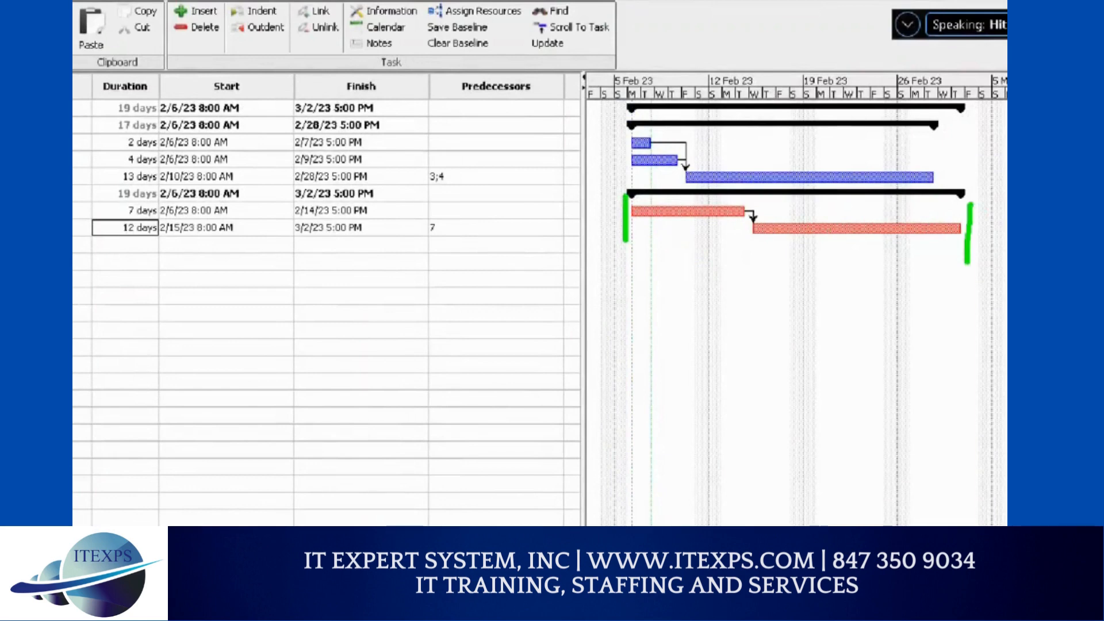
{"action": "mouse_move", "coordinate": [773, 270]}
{"action": "left_mouse_down"}
{"action": "mouse_move", "coordinate": [773, 310]}
{"action": "mouse_move", "coordinate": [773, 270]}
{"action": "mouse_move", "coordinate": [781, 280]}
{"action": "left_mouse_up"}
{"action": "mouse_move", "coordinate": [626, 146]}
{"action": "left_mouse_down"}
{"action": "mouse_move", "coordinate": [664, 141]}
{"action": "mouse_move", "coordinate": [718, 175]}
{"action": "mouse_move", "coordinate": [774, 145]}
{"action": "mouse_move", "coordinate": [868, 139]}
{"action": "mouse_move", "coordinate": [865, 162]}
{"action": "mouse_move", "coordinate": [716, 161]}
{"action": "mouse_move", "coordinate": [933, 170]}
{"action": "left_mouse_up"}
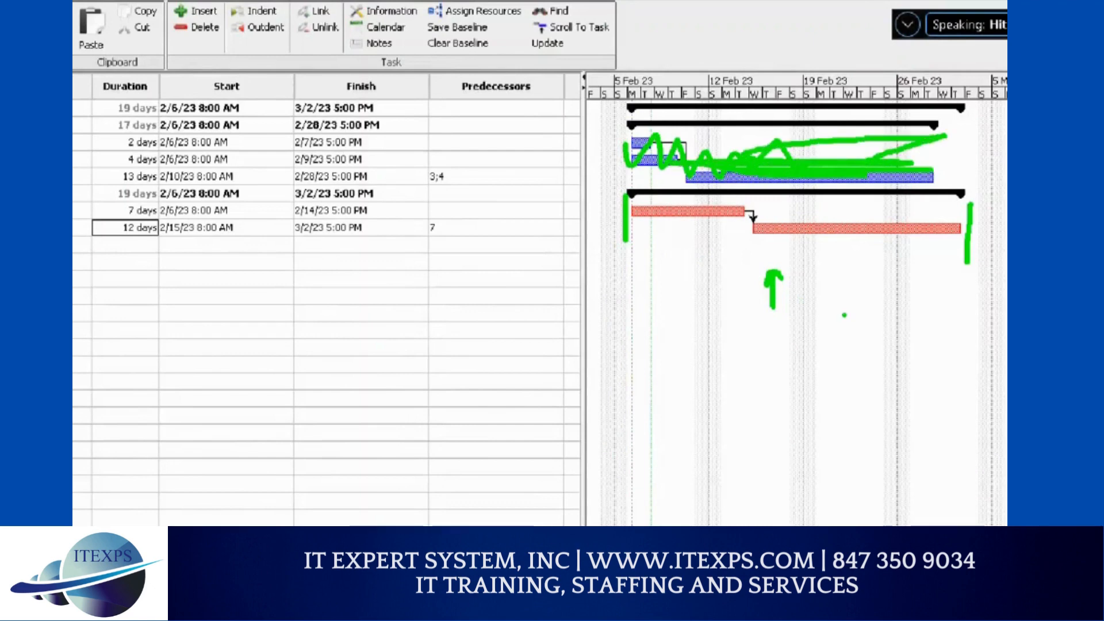
Step: Draw a span arrow with vertical end bars beneath the Gantt bars, from the Design phase's start to its finish
{"action": "left_click", "coordinate": [687, 241]}
{"action": "left_click_drag", "start_coordinate": [635, 245], "coordinate": [633, 331]}
{"action": "left_click", "coordinate": [714, 305]}
{"action": "left_click_drag", "start_coordinate": [961, 241], "coordinate": [958, 322]}
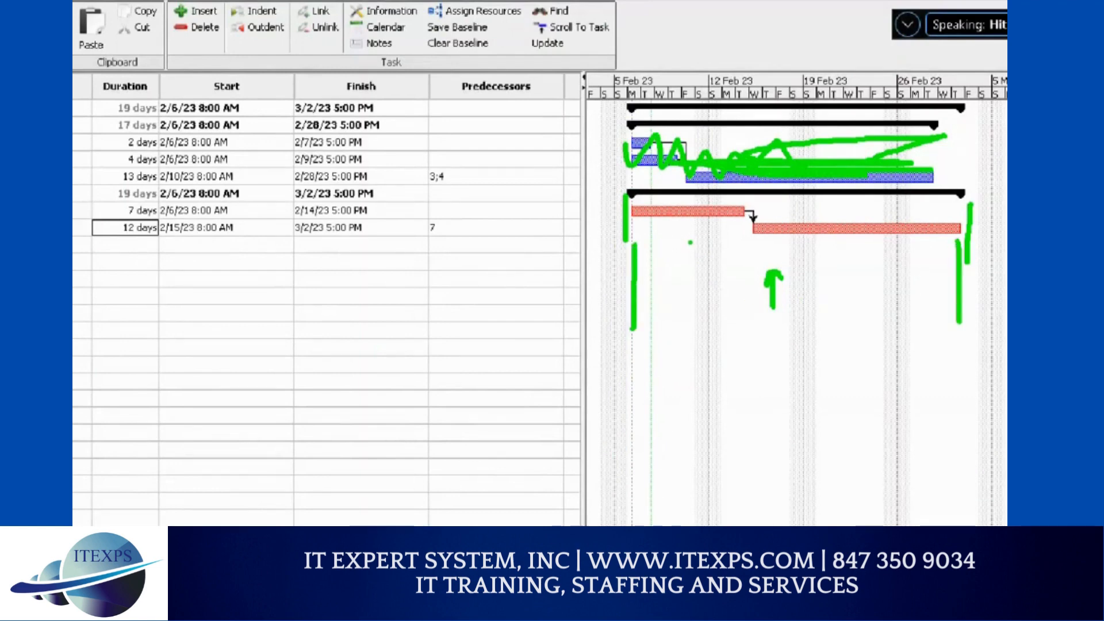
{"action": "mouse_move", "coordinate": [635, 299]}
{"action": "left_mouse_down"}
{"action": "mouse_move", "coordinate": [947, 289]}
{"action": "mouse_move", "coordinate": [923, 304]}
{"action": "left_mouse_up"}
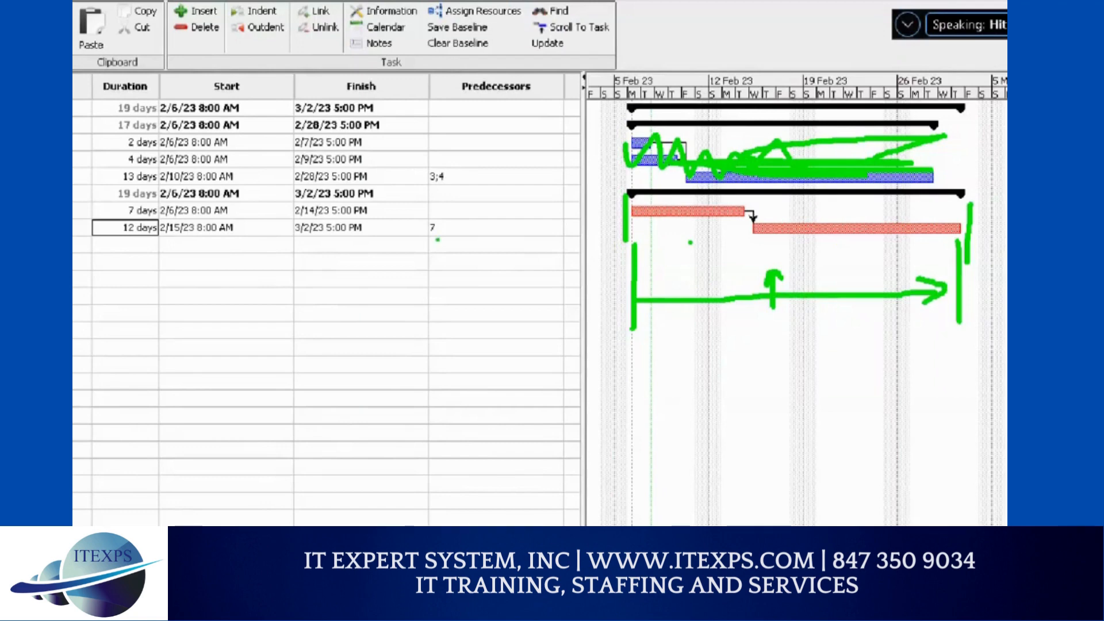
Step: Circle the Project Life cycle duration, draw a question mark under the span arrow, and exit the screen annotation
{"action": "mouse_move", "coordinate": [79, 105]}
{"action": "left_mouse_down"}
{"action": "mouse_move", "coordinate": [162, 107]}
{"action": "mouse_move", "coordinate": [146, 83]}
{"action": "left_mouse_up"}
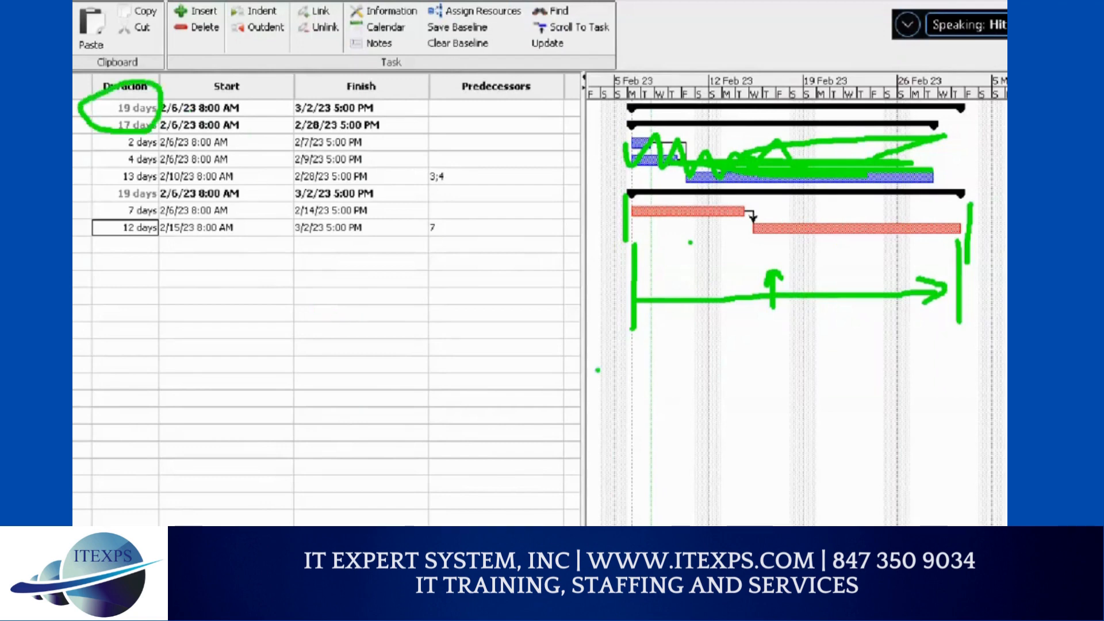
{"action": "left_click_drag", "start_coordinate": [726, 352], "coordinate": [738, 388]}
{"action": "left_click", "coordinate": [736, 405]}
{"action": "left_click", "coordinate": [733, 411]}
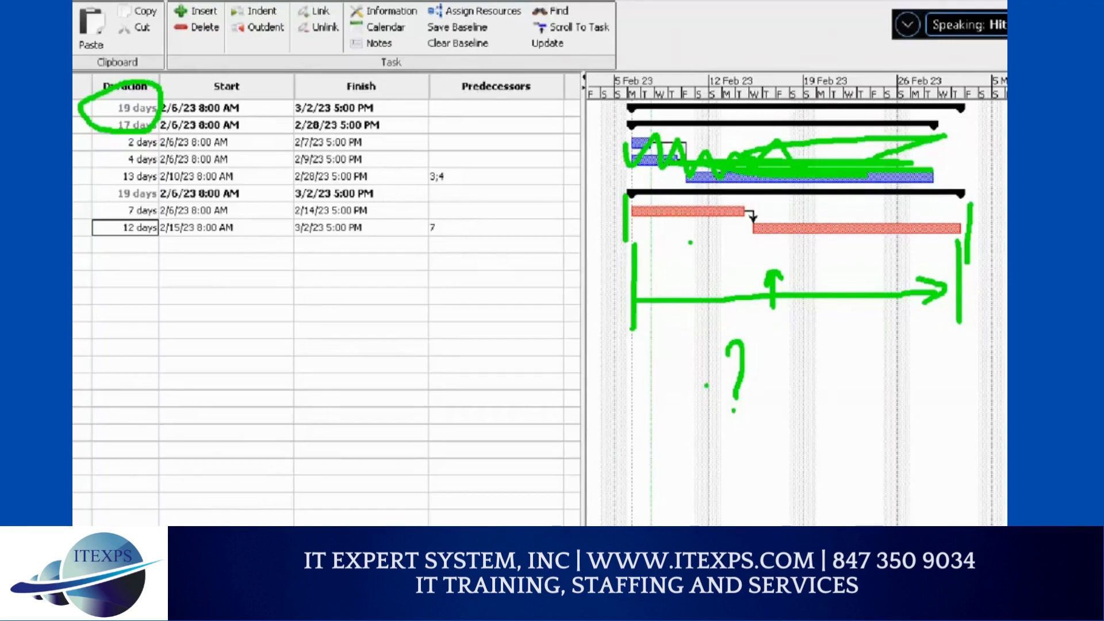
{"action": "key", "text": "Escape"}
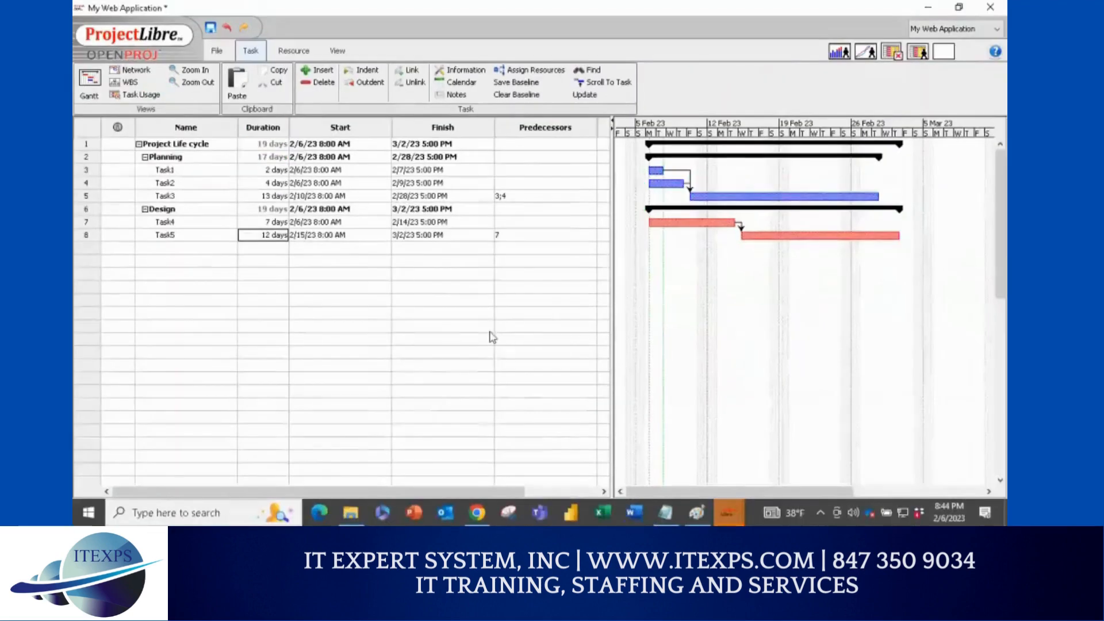
Step: Zoom in for annotation and draw a span line with end bars over the empty task rows, labelled "19d"
{"action": "key", "text": "ctrl+1"}
{"action": "left_click", "coordinate": [372, 277]}
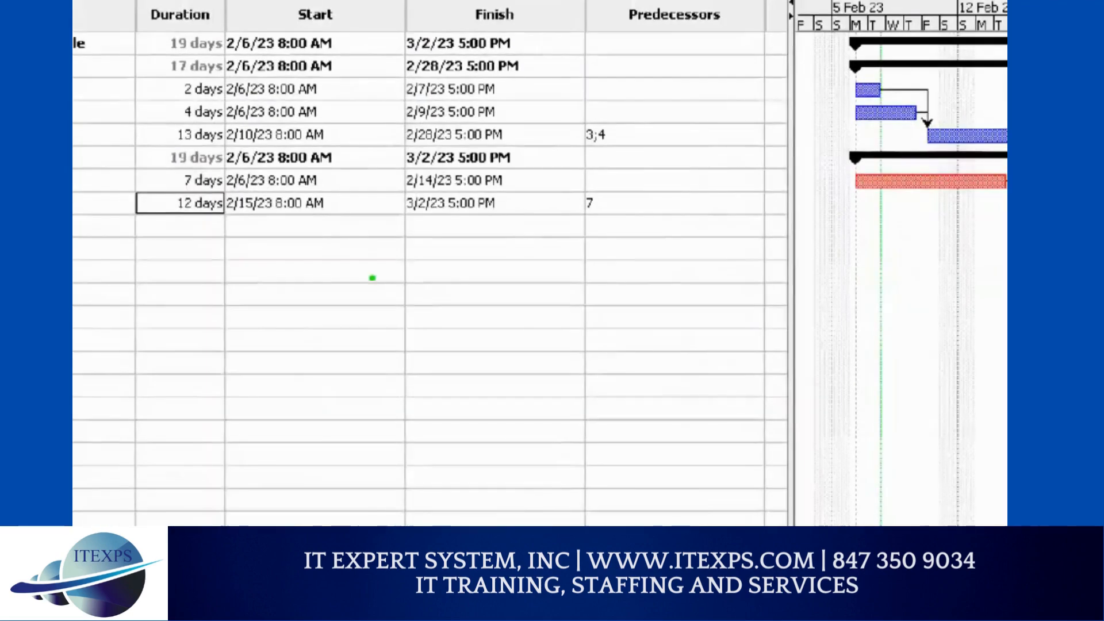
{"action": "left_click_drag", "start_coordinate": [182, 310], "coordinate": [176, 425]}
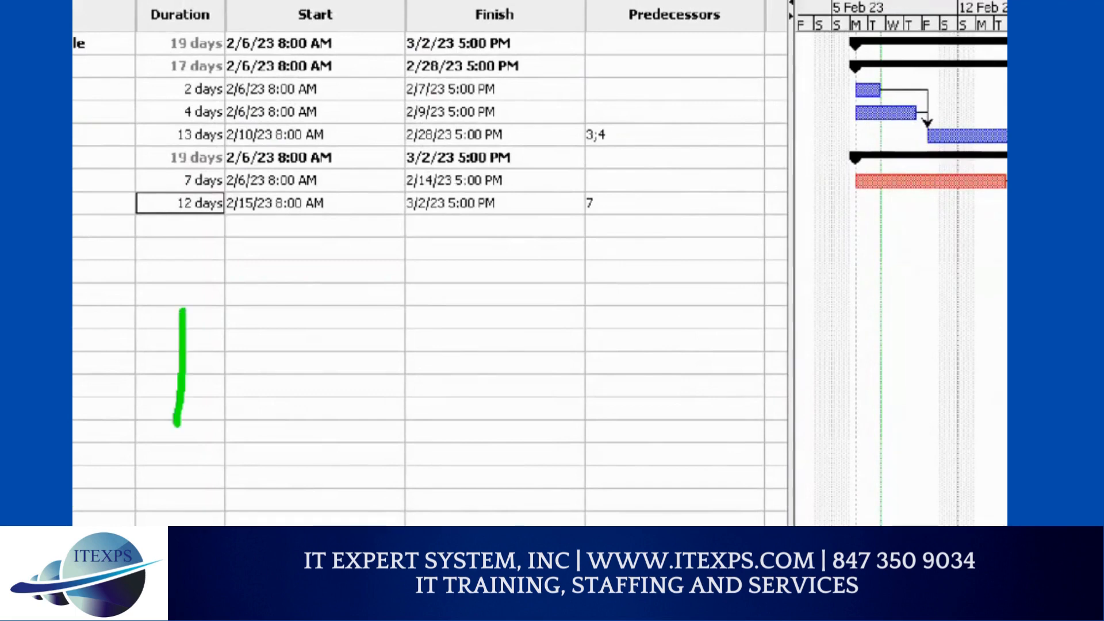
{"action": "left_click_drag", "start_coordinate": [173, 375], "coordinate": [521, 381]}
{"action": "left_click_drag", "start_coordinate": [505, 332], "coordinate": [512, 434]}
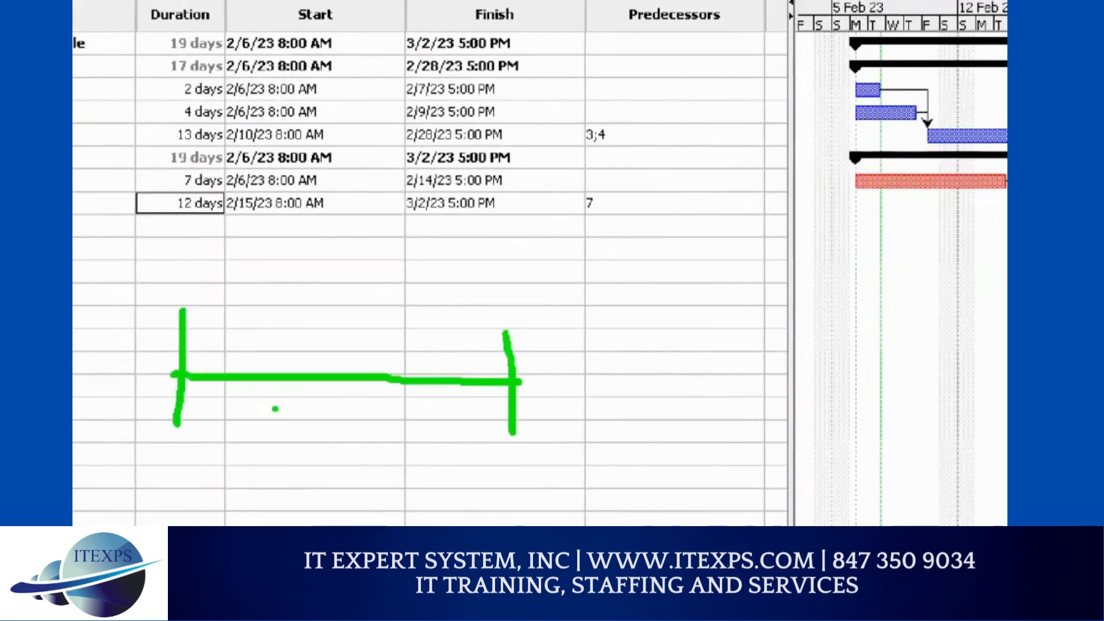
{"action": "left_click_drag", "start_coordinate": [273, 404], "coordinate": [277, 451]}
{"action": "mouse_move", "coordinate": [323, 412]}
{"action": "left_mouse_down"}
{"action": "mouse_move", "coordinate": [295, 440]}
{"action": "mouse_move", "coordinate": [323, 442]}
{"action": "left_mouse_up"}
{"action": "left_click_drag", "start_coordinate": [320, 413], "coordinate": [320, 498]}
{"action": "mouse_move", "coordinate": [357, 393]}
{"action": "left_mouse_down"}
{"action": "mouse_move", "coordinate": [337, 437]}
{"action": "mouse_move", "coordinate": [364, 455]}
{"action": "left_mouse_up"}
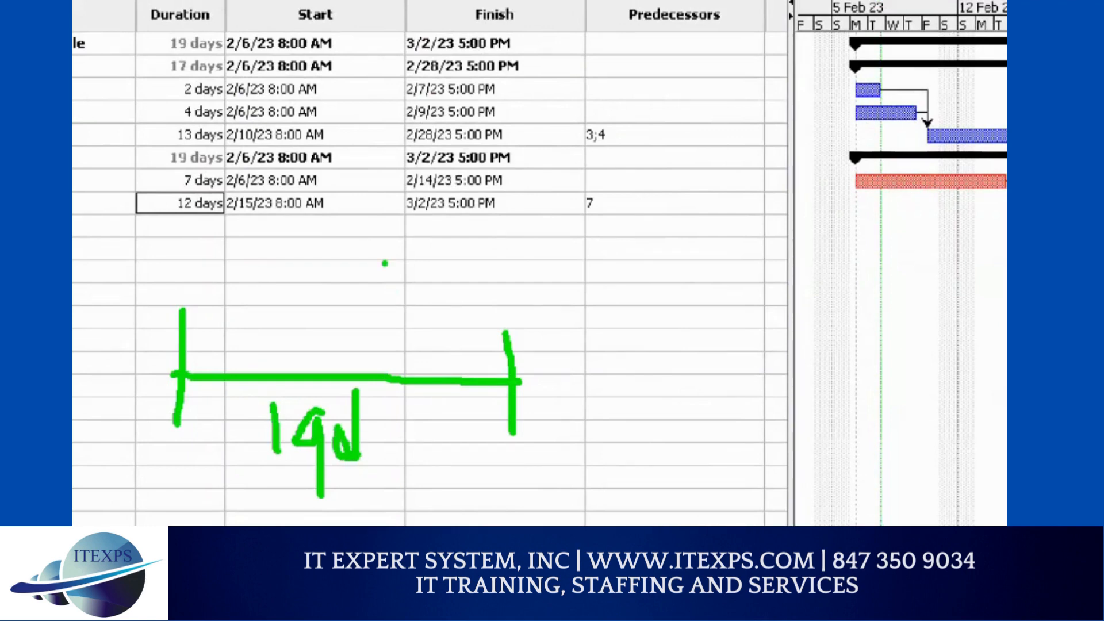
Step: Handwrite "E" and "D" above the span line, separate them with a vertical stroke, and bracket the Project Life cycle duration
{"action": "mouse_move", "coordinate": [402, 237]}
{"action": "left_mouse_down"}
{"action": "mouse_move", "coordinate": [371, 266]}
{"action": "mouse_move", "coordinate": [380, 298]}
{"action": "mouse_move", "coordinate": [408, 301]}
{"action": "left_mouse_up"}
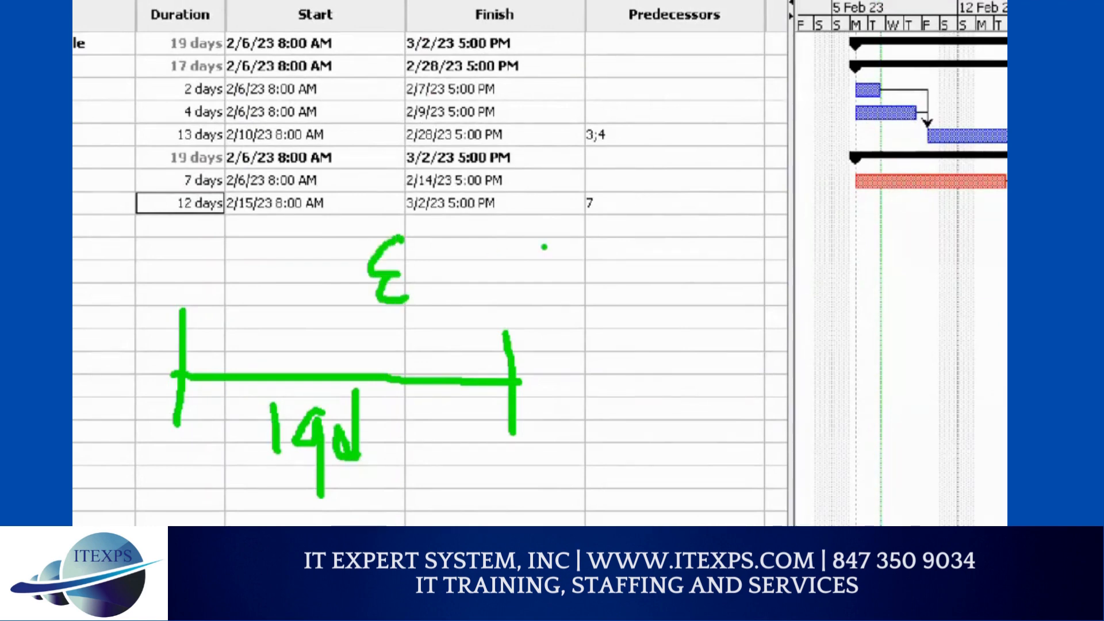
{"action": "mouse_move", "coordinate": [561, 230]}
{"action": "left_mouse_down"}
{"action": "mouse_move", "coordinate": [560, 260]}
{"action": "mouse_move", "coordinate": [580, 243]}
{"action": "mouse_move", "coordinate": [556, 265]}
{"action": "left_mouse_up"}
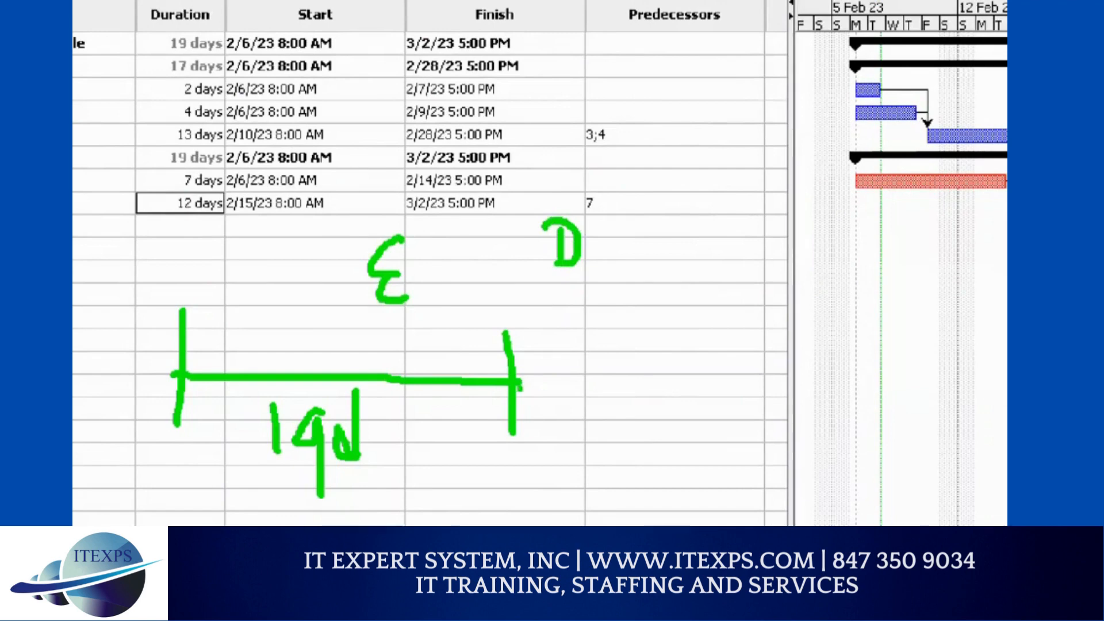
{"action": "left_click_drag", "start_coordinate": [451, 197], "coordinate": [475, 361]}
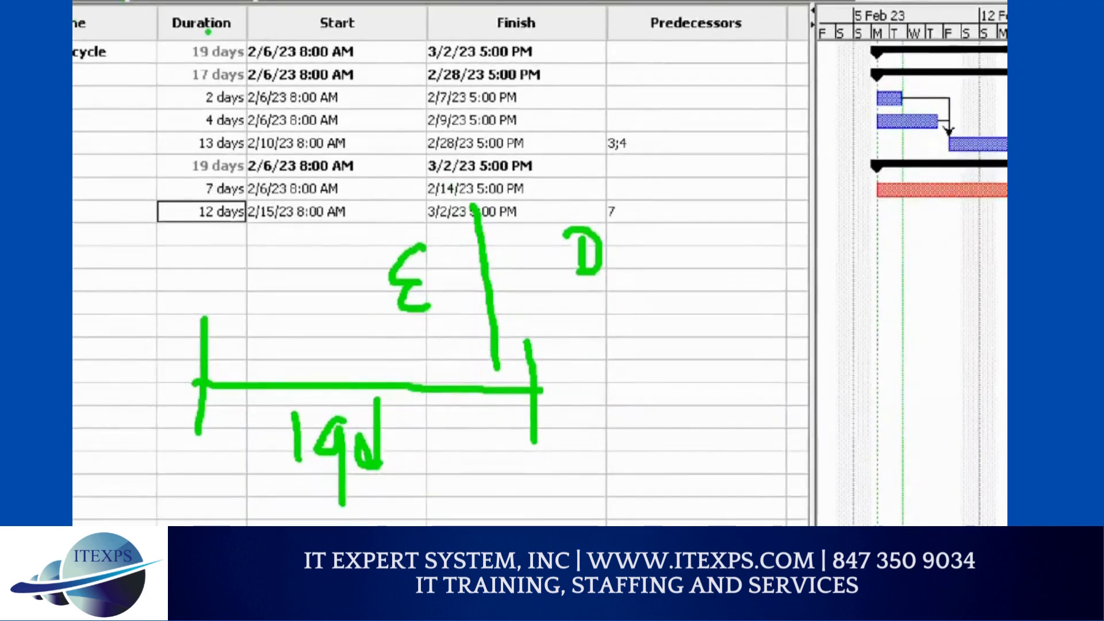
{"action": "mouse_move", "coordinate": [220, 39]}
{"action": "left_mouse_down"}
{"action": "mouse_move", "coordinate": [190, 32]}
{"action": "mouse_move", "coordinate": [177, 63]}
{"action": "mouse_move", "coordinate": [193, 68]}
{"action": "left_mouse_up"}
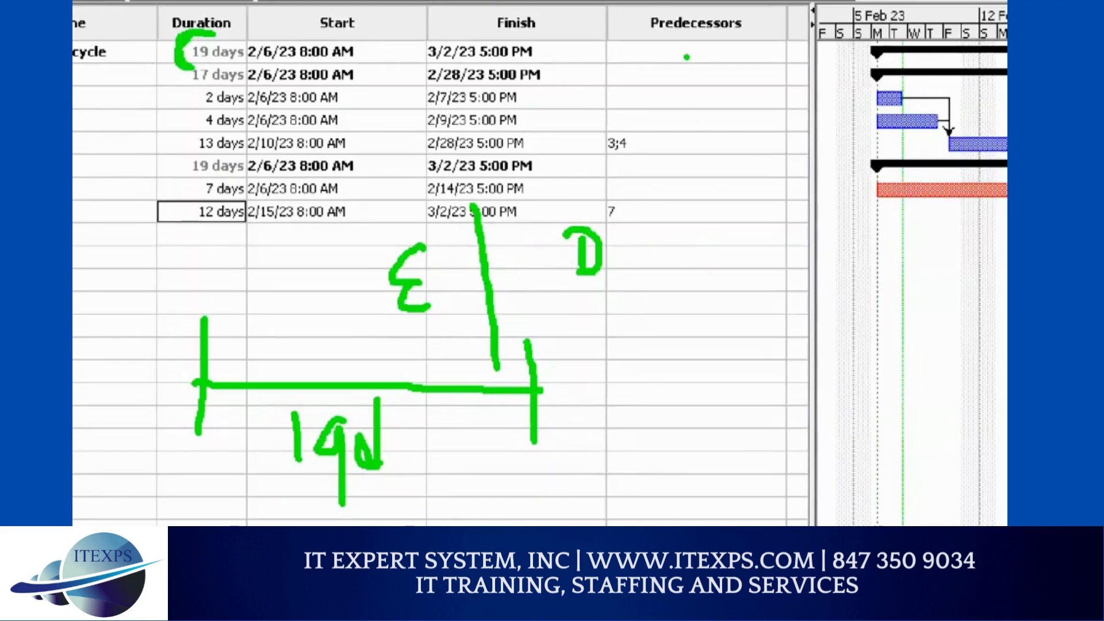
Step: Draw two vertical lines down the Predecessors column and handwrite "8H" beneath them
{"action": "left_click_drag", "start_coordinate": [684, 47], "coordinate": [683, 217]}
{"action": "left_click_drag", "start_coordinate": [713, 40], "coordinate": [704, 224]}
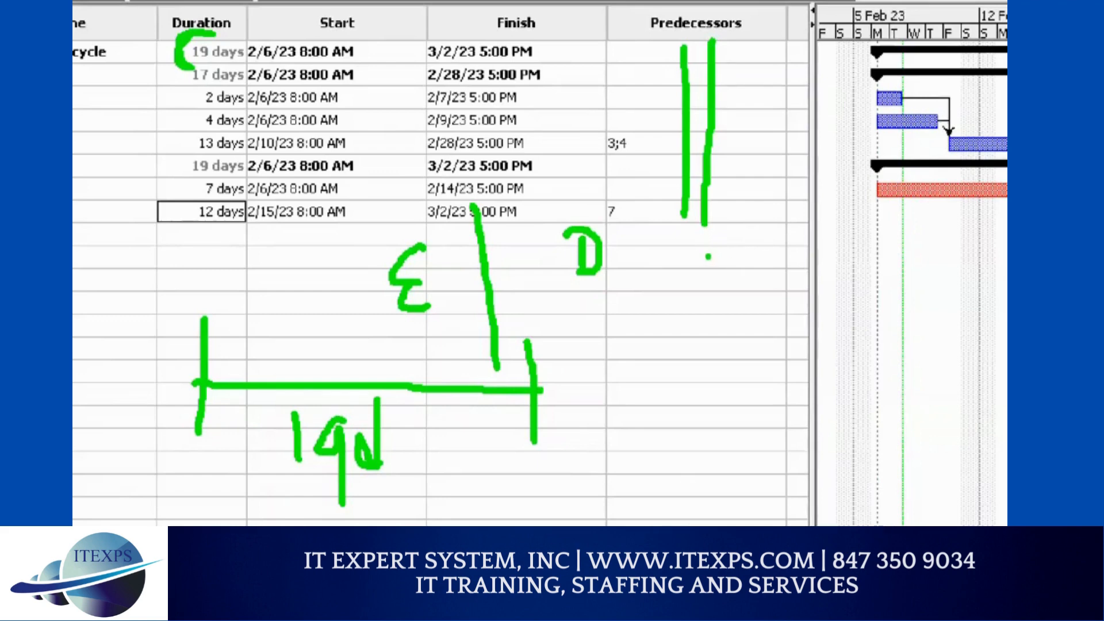
{"action": "mouse_move", "coordinate": [735, 269]}
{"action": "left_mouse_down"}
{"action": "mouse_move", "coordinate": [719, 296]}
{"action": "mouse_move", "coordinate": [738, 269]}
{"action": "mouse_move", "coordinate": [763, 300]}
{"action": "mouse_move", "coordinate": [785, 281]}
{"action": "left_mouse_up"}
{"action": "left_click_drag", "start_coordinate": [780, 268], "coordinate": [780, 297]}
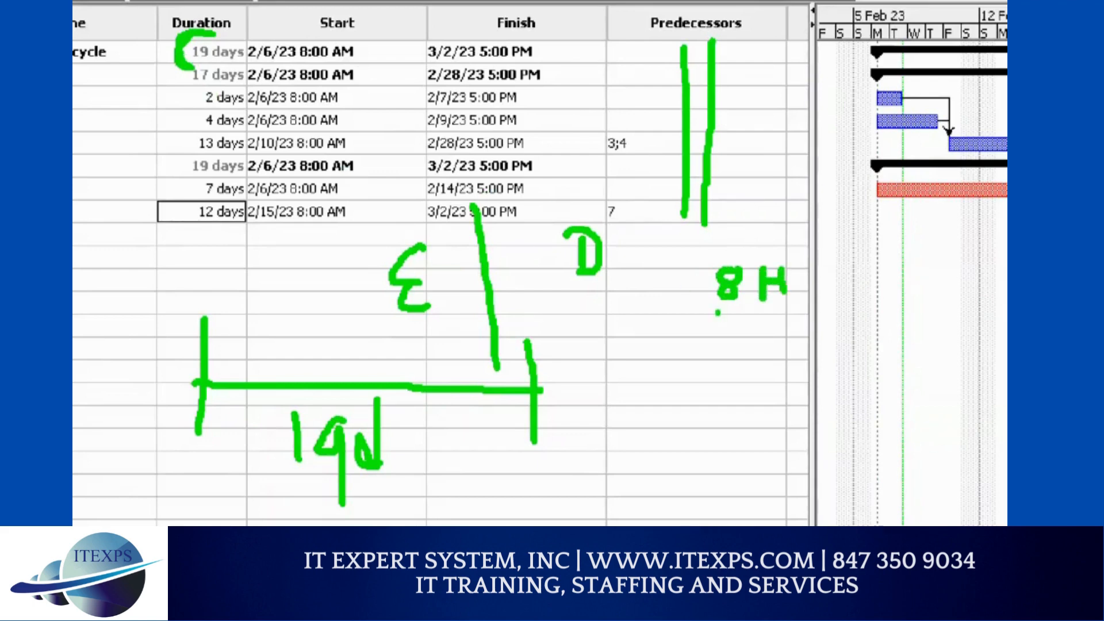
Step: Draw a span line with end bars under the "8H" note and label it "24H"
{"action": "mouse_move", "coordinate": [675, 302]}
{"action": "left_mouse_down"}
{"action": "mouse_move", "coordinate": [674, 362]}
{"action": "mouse_move", "coordinate": [908, 325]}
{"action": "left_mouse_up"}
{"action": "left_click_drag", "start_coordinate": [905, 286], "coordinate": [910, 349]}
{"action": "mouse_move", "coordinate": [784, 366]}
{"action": "left_mouse_down"}
{"action": "mouse_move", "coordinate": [803, 401]}
{"action": "mouse_move", "coordinate": [812, 386]}
{"action": "mouse_move", "coordinate": [849, 402]}
{"action": "left_mouse_up"}
{"action": "mouse_move", "coordinate": [849, 389]}
{"action": "left_mouse_down"}
{"action": "mouse_move", "coordinate": [863, 387]}
{"action": "mouse_move", "coordinate": [863, 402]}
{"action": "left_mouse_up"}
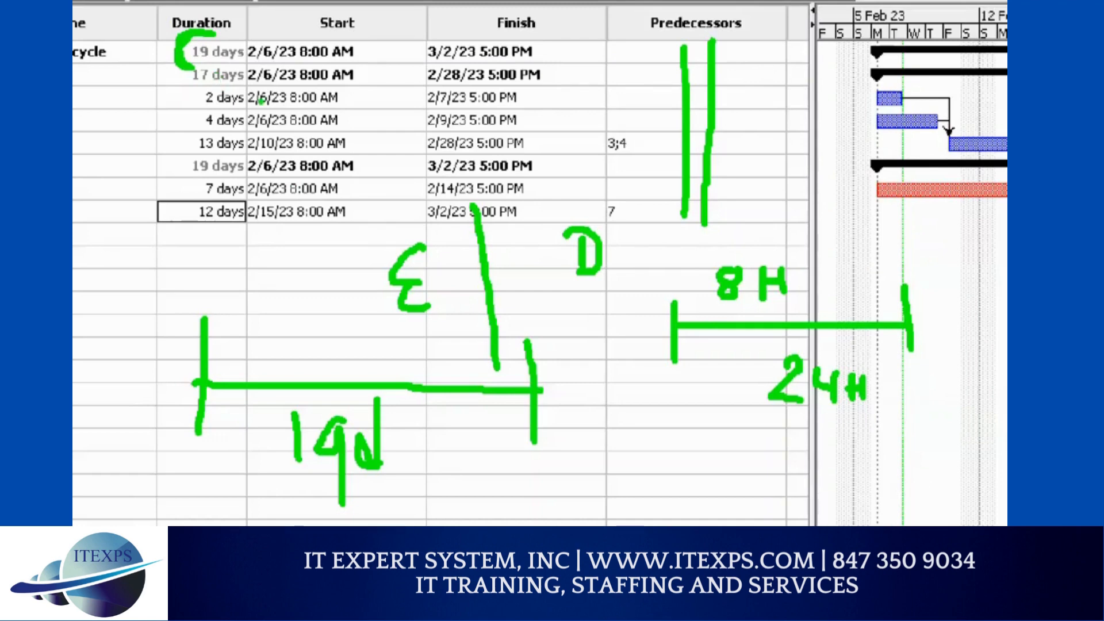
Step: Enclose "8H" between vertical strokes with an "E" above, draw a second span line under "24H", and exit the annotation
{"action": "left_click_drag", "start_coordinate": [797, 241], "coordinate": [799, 319]}
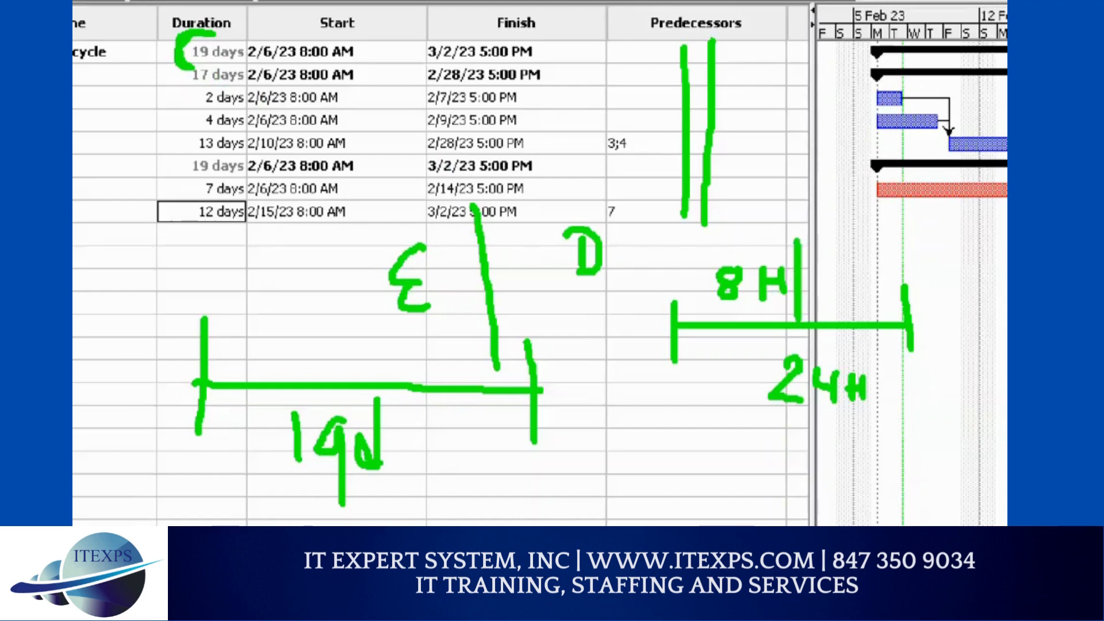
{"action": "left_click_drag", "start_coordinate": [687, 247], "coordinate": [703, 341]}
{"action": "mouse_move", "coordinate": [754, 225]}
{"action": "left_mouse_down"}
{"action": "mouse_move", "coordinate": [747, 256]}
{"action": "mouse_move", "coordinate": [763, 260]}
{"action": "left_mouse_up"}
{"action": "mouse_move", "coordinate": [671, 396]}
{"action": "left_mouse_down"}
{"action": "mouse_move", "coordinate": [673, 481]}
{"action": "mouse_move", "coordinate": [931, 472]}
{"action": "left_mouse_up"}
{"action": "left_click_drag", "start_coordinate": [930, 424], "coordinate": [932, 504]}
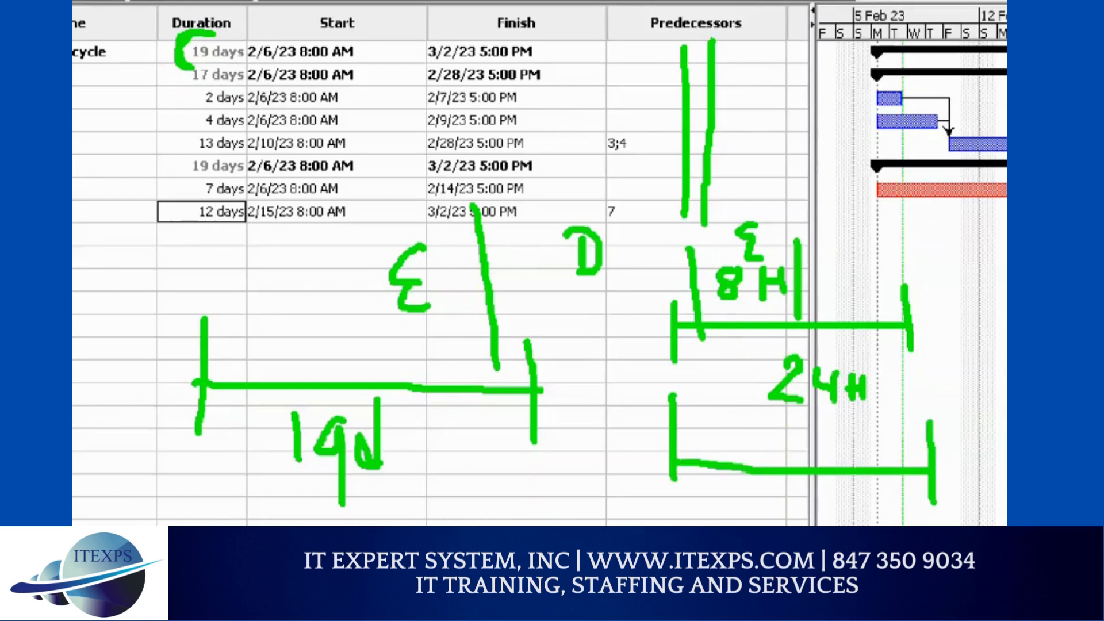
{"action": "left_click", "coordinate": [929, 517]}
{"action": "key", "text": "Escape"}
Step: Zoom in for a new annotation, underline the Duration heading, and handwrite a dash and "W.C" over the empty rows
{"action": "key", "text": "ctrl+1"}
{"action": "left_click", "coordinate": [252, 164]}
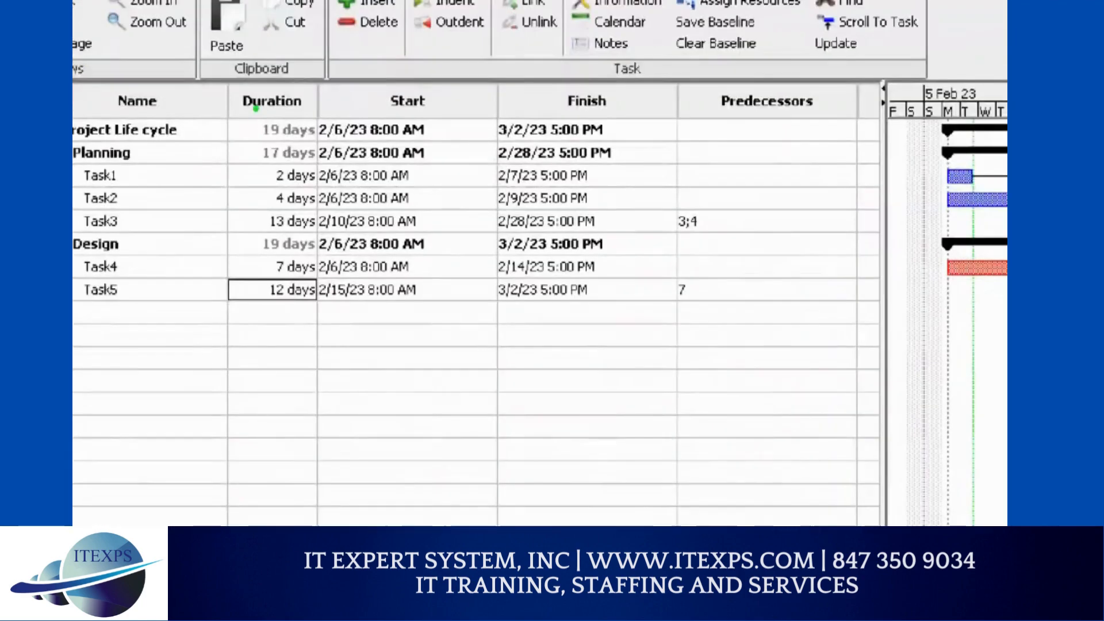
{"action": "left_click_drag", "start_coordinate": [244, 108], "coordinate": [306, 107]}
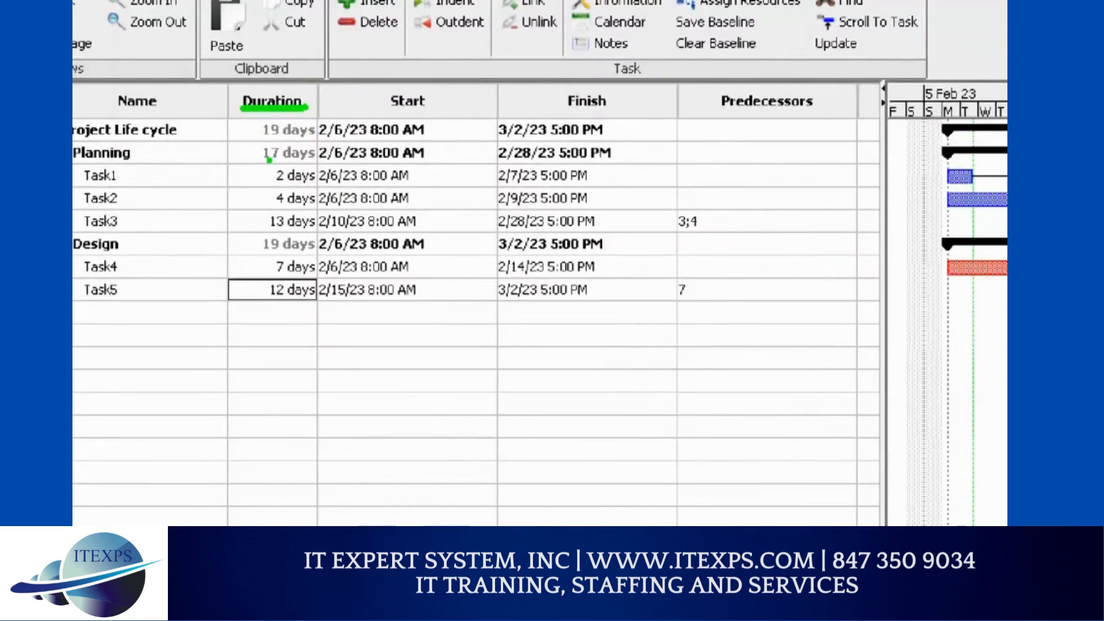
{"action": "left_click_drag", "start_coordinate": [268, 351], "coordinate": [328, 343]}
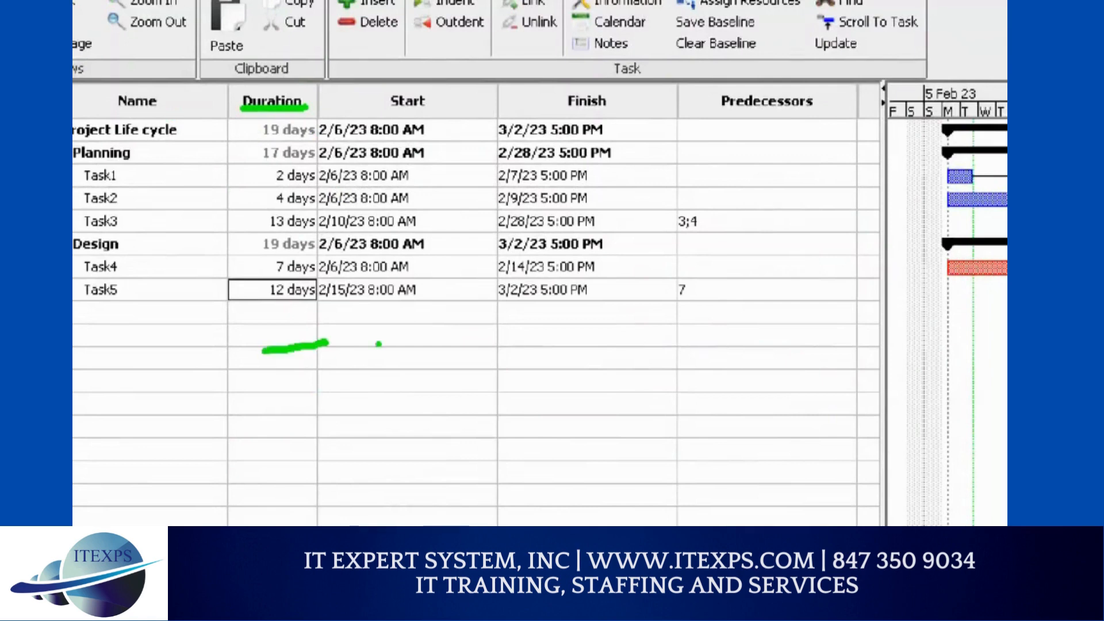
{"action": "left_click_drag", "start_coordinate": [393, 326], "coordinate": [511, 359]}
{"action": "left_click", "coordinate": [457, 360]}
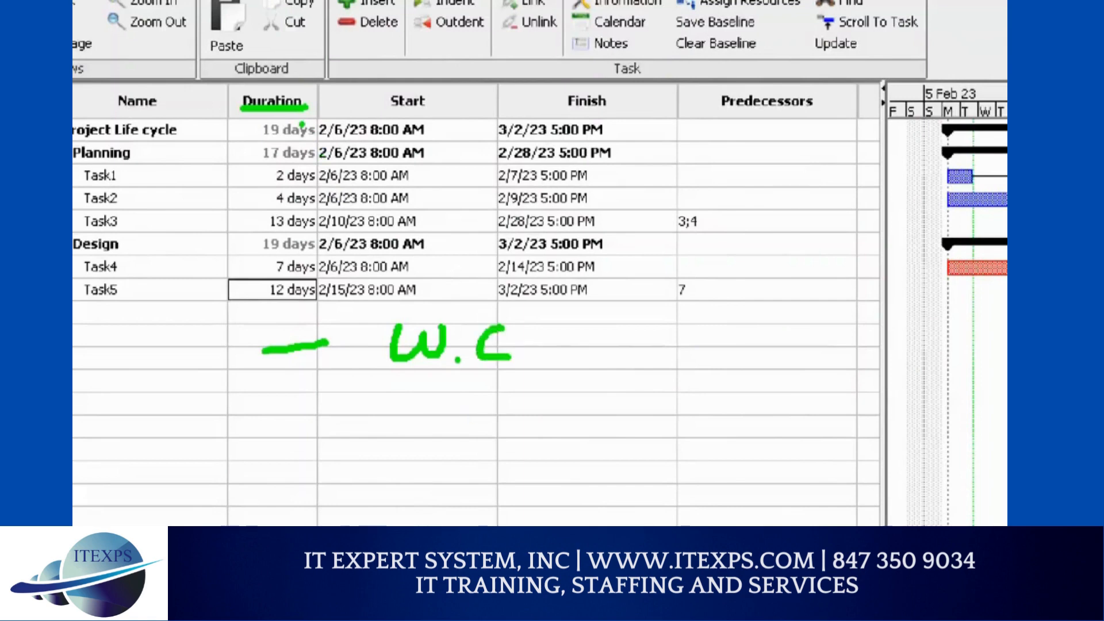
Step: Handwrite the calculation "19 X 24" beneath the "W.C" note
{"action": "left_click_drag", "start_coordinate": [395, 396], "coordinate": [391, 446]}
{"action": "left_click_drag", "start_coordinate": [444, 401], "coordinate": [452, 476]}
{"action": "left_click_drag", "start_coordinate": [525, 410], "coordinate": [484, 469]}
{"action": "mouse_move", "coordinate": [569, 410]}
{"action": "left_mouse_down"}
{"action": "mouse_move", "coordinate": [582, 397]}
{"action": "mouse_move", "coordinate": [586, 448]}
{"action": "mouse_move", "coordinate": [594, 448]}
{"action": "left_mouse_up"}
{"action": "left_click_drag", "start_coordinate": [626, 370], "coordinate": [625, 480]}
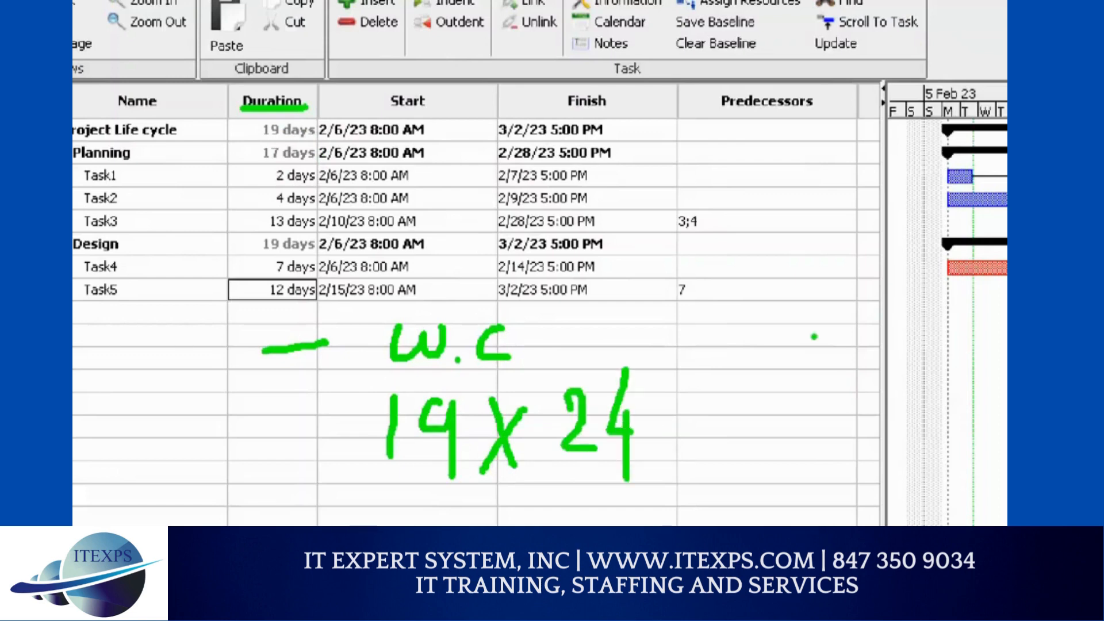
Step: Handwrite the calculation "19x8 h" beside the first one and draw boxes around both calculations
{"action": "left_click_drag", "start_coordinate": [807, 342], "coordinate": [792, 419]}
{"action": "mouse_move", "coordinate": [837, 344]}
{"action": "left_mouse_down"}
{"action": "mouse_move", "coordinate": [826, 415]}
{"action": "mouse_move", "coordinate": [854, 392]}
{"action": "mouse_move", "coordinate": [878, 394]}
{"action": "left_mouse_up"}
{"action": "mouse_move", "coordinate": [915, 335]}
{"action": "left_mouse_down"}
{"action": "mouse_move", "coordinate": [897, 375]}
{"action": "mouse_move", "coordinate": [920, 340]}
{"action": "mouse_move", "coordinate": [830, 322]}
{"action": "mouse_move", "coordinate": [758, 412]}
{"action": "mouse_move", "coordinate": [929, 427]}
{"action": "mouse_move", "coordinate": [949, 324]}
{"action": "mouse_move", "coordinate": [972, 384]}
{"action": "left_mouse_up"}
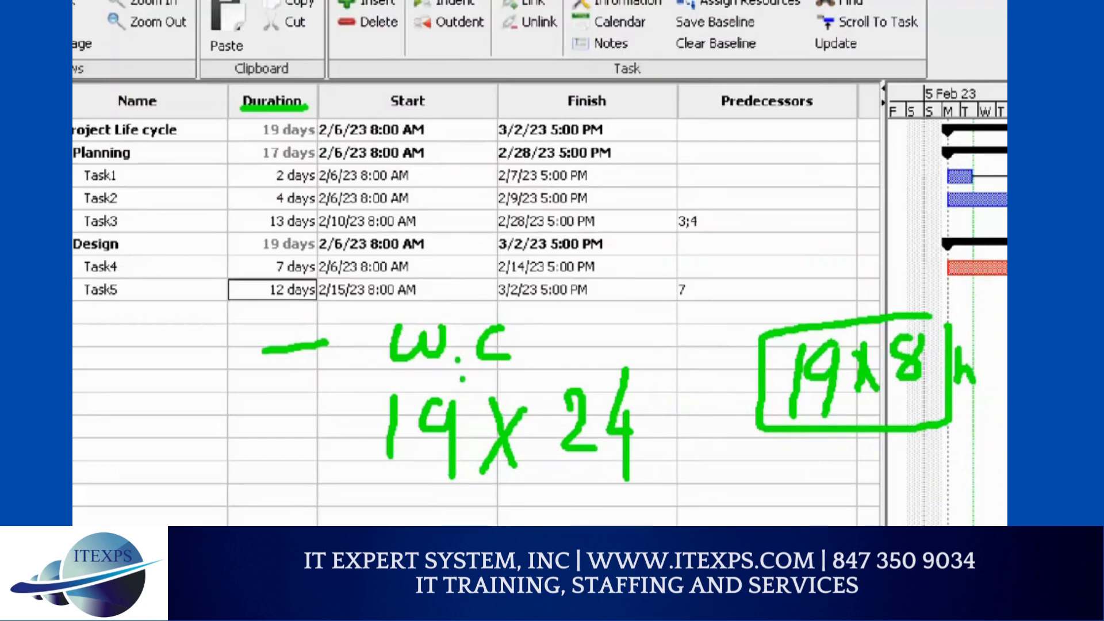
{"action": "mouse_move", "coordinate": [365, 389]}
{"action": "left_mouse_down"}
{"action": "mouse_move", "coordinate": [656, 353]}
{"action": "mouse_move", "coordinate": [665, 473]}
{"action": "mouse_move", "coordinate": [580, 502]}
{"action": "mouse_move", "coordinate": [400, 503]}
{"action": "mouse_move", "coordinate": [360, 432]}
{"action": "mouse_move", "coordinate": [359, 398]}
{"action": "left_mouse_up"}
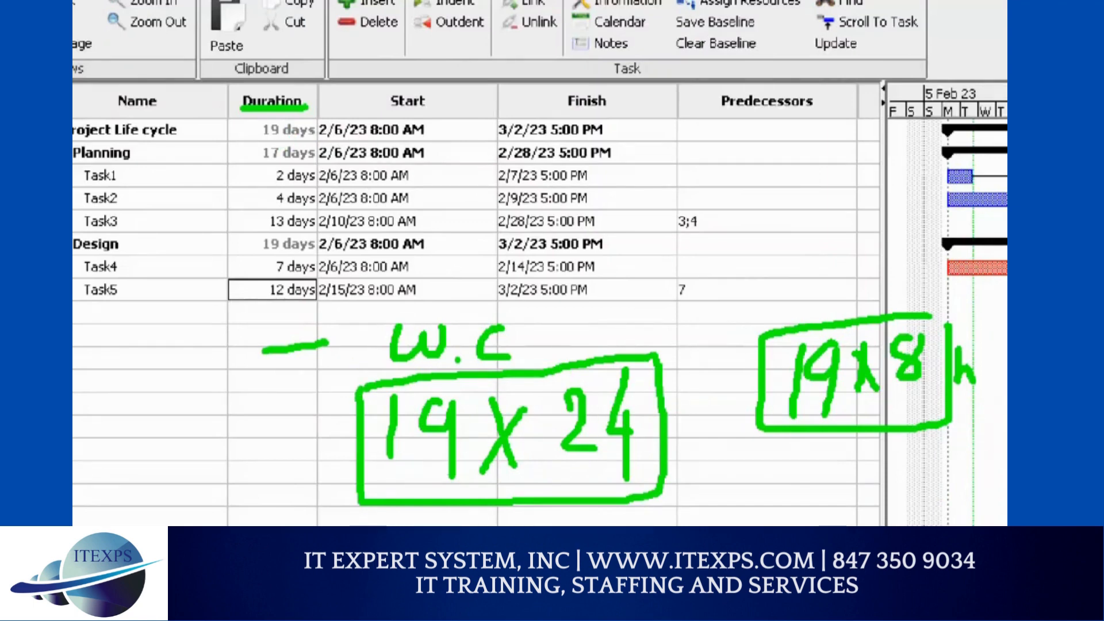
Step: Label the "19x8" box "W.C" with a down arrow beneath it, and draw a vertical stroke above the "19 X 24" box
{"action": "mouse_move", "coordinate": [888, 261]}
{"action": "left_mouse_down"}
{"action": "mouse_move", "coordinate": [904, 304]}
{"action": "mouse_move", "coordinate": [920, 275]}
{"action": "mouse_move", "coordinate": [959, 296]}
{"action": "left_mouse_up"}
{"action": "left_click", "coordinate": [924, 284]}
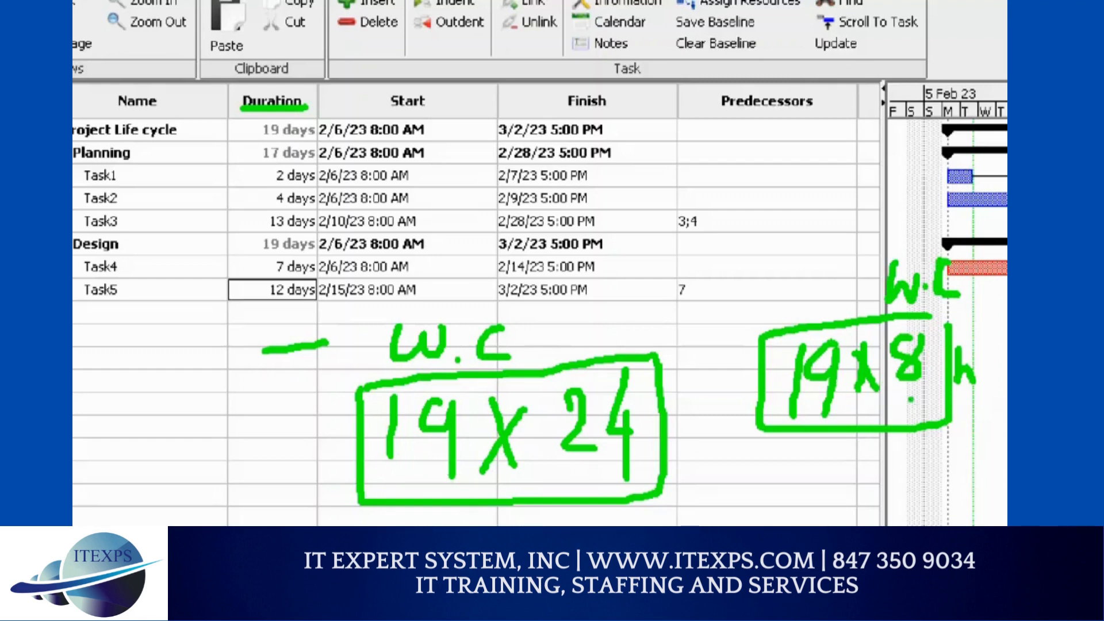
{"action": "mouse_move", "coordinate": [861, 447]}
{"action": "left_mouse_down"}
{"action": "mouse_move", "coordinate": [863, 485]}
{"action": "mouse_move", "coordinate": [873, 466]}
{"action": "left_mouse_up"}
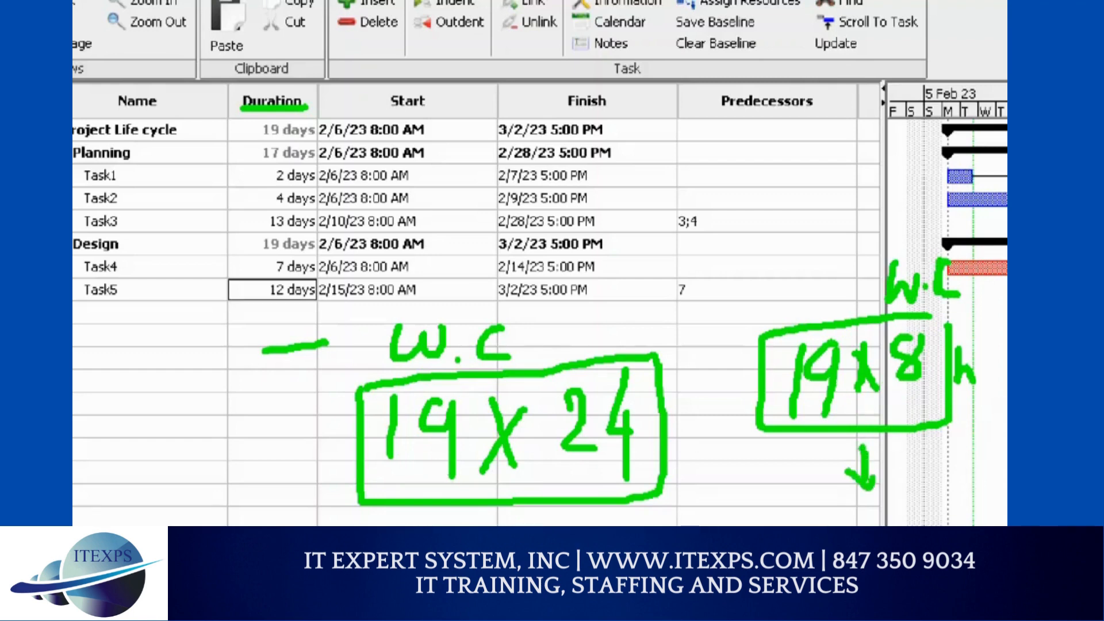
{"action": "left_click_drag", "start_coordinate": [635, 367], "coordinate": [631, 300]}
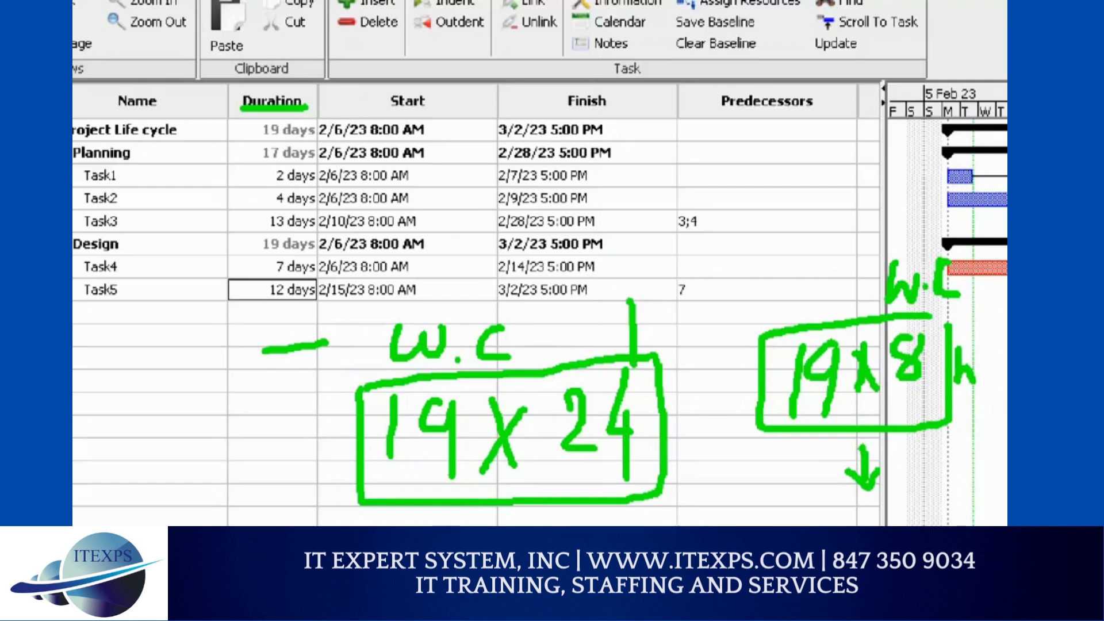
Step: Circle the Project Life cycle duration and draw a span line across the Predecessors column, labelled "2M", with two small marks above it
{"action": "mouse_move", "coordinate": [272, 113]}
{"action": "left_mouse_down"}
{"action": "mouse_move", "coordinate": [251, 125]}
{"action": "mouse_move", "coordinate": [296, 154]}
{"action": "mouse_move", "coordinate": [314, 108]}
{"action": "left_mouse_up"}
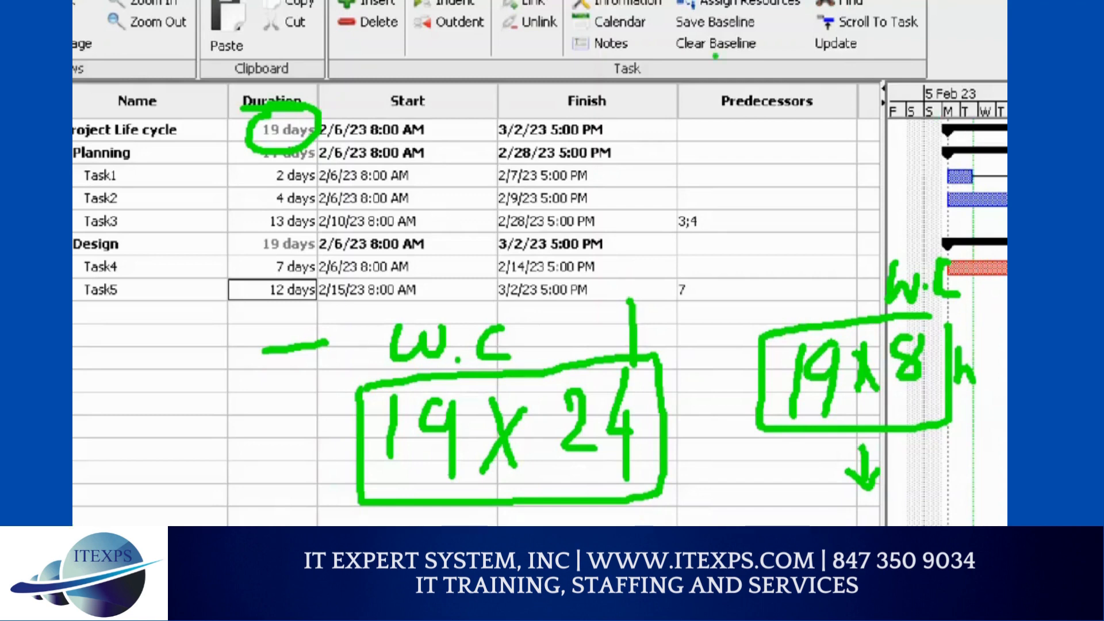
{"action": "left_click_drag", "start_coordinate": [625, 83], "coordinate": [634, 178]}
{"action": "left_click_drag", "start_coordinate": [640, 122], "coordinate": [903, 125]}
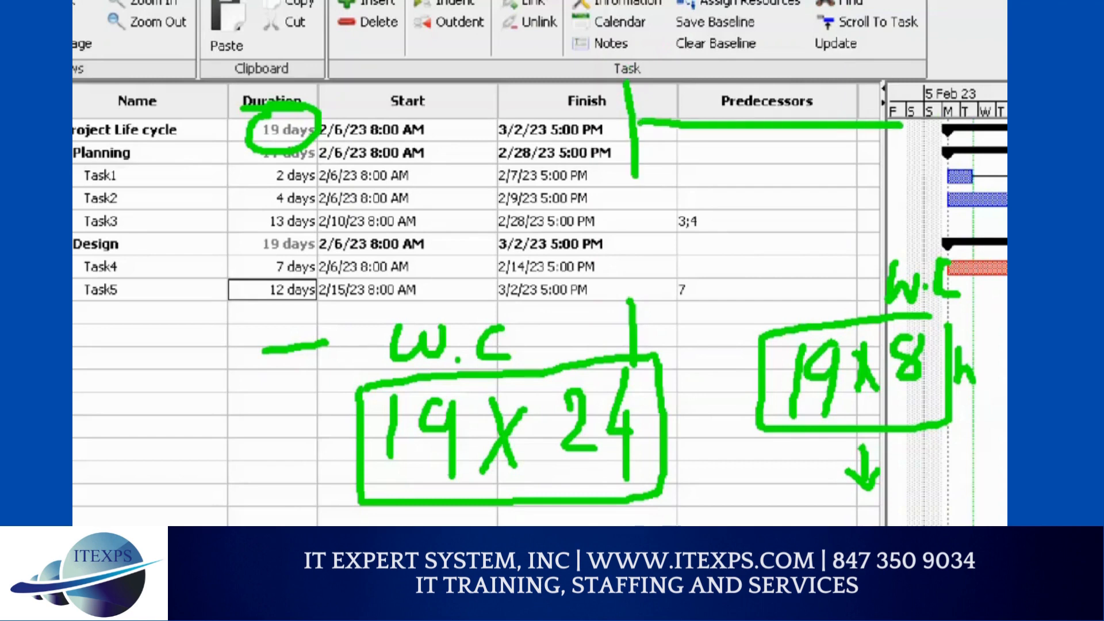
{"action": "left_click_drag", "start_coordinate": [900, 82], "coordinate": [905, 185]}
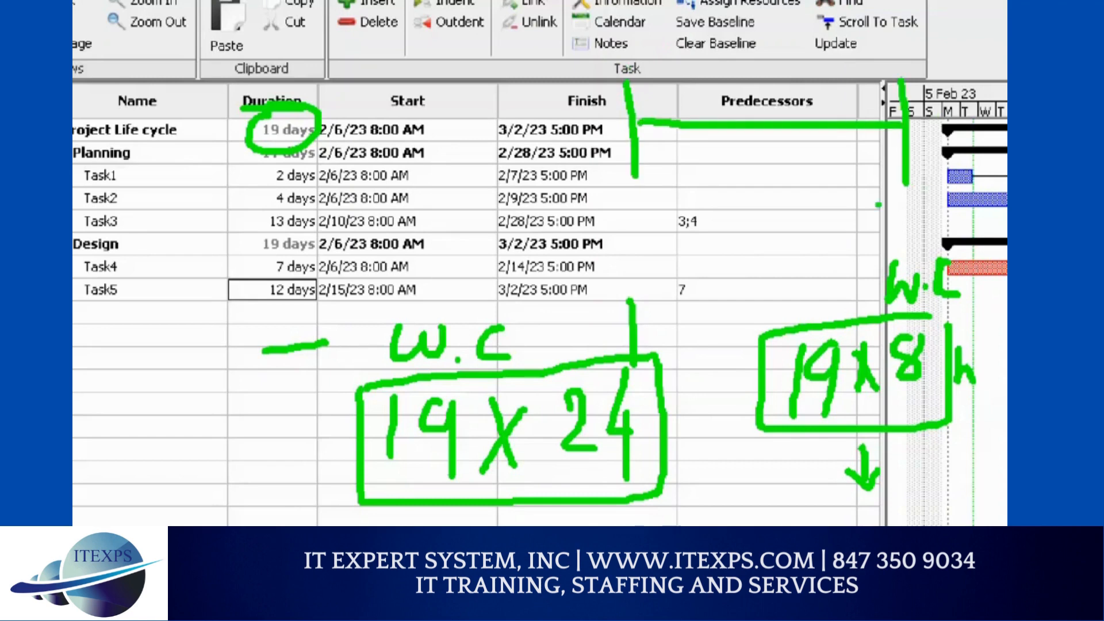
{"action": "mouse_move", "coordinate": [751, 156]}
{"action": "left_mouse_down"}
{"action": "mouse_move", "coordinate": [759, 190]}
{"action": "mouse_move", "coordinate": [791, 194]}
{"action": "mouse_move", "coordinate": [811, 164]}
{"action": "mouse_move", "coordinate": [819, 196]}
{"action": "left_mouse_up"}
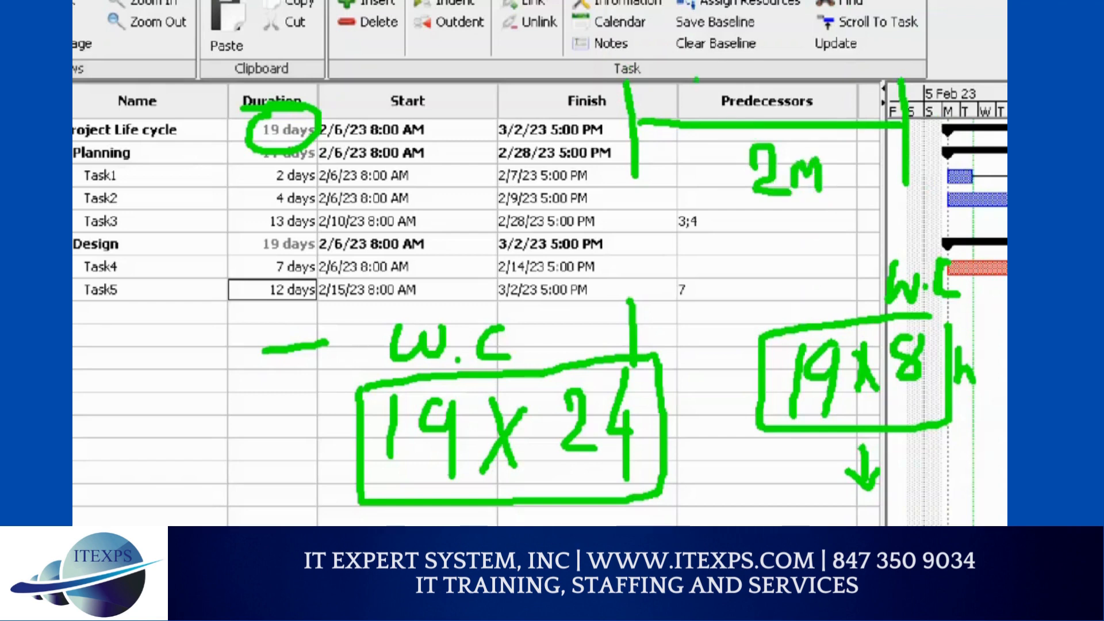
{"action": "left_click_drag", "start_coordinate": [689, 83], "coordinate": [748, 88]}
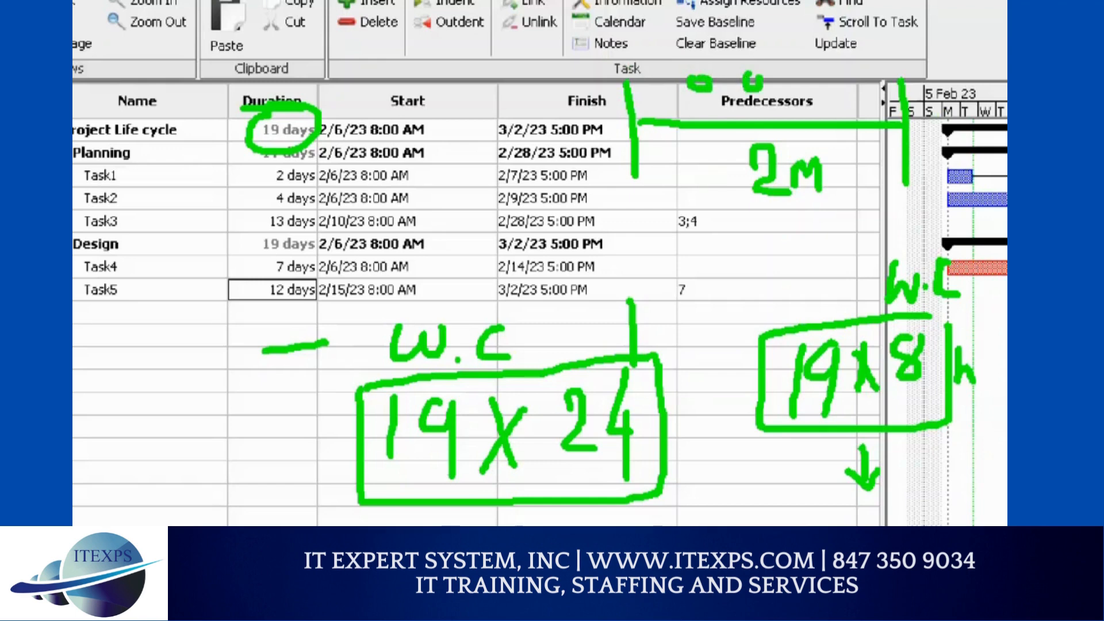
Step: Add more small marks above the span line, write "24H" at its end, and underline the "2M" label
{"action": "mouse_move", "coordinate": [808, 71]}
{"action": "left_mouse_down"}
{"action": "mouse_move", "coordinate": [820, 86]}
{"action": "mouse_move", "coordinate": [958, 57]}
{"action": "mouse_move", "coordinate": [950, 75]}
{"action": "left_mouse_up"}
{"action": "mouse_move", "coordinate": [968, 31]}
{"action": "left_mouse_down"}
{"action": "mouse_move", "coordinate": [966, 71]}
{"action": "mouse_move", "coordinate": [985, 44]}
{"action": "mouse_move", "coordinate": [984, 60]}
{"action": "left_mouse_up"}
{"action": "left_click_drag", "start_coordinate": [778, 211], "coordinate": [840, 205]}
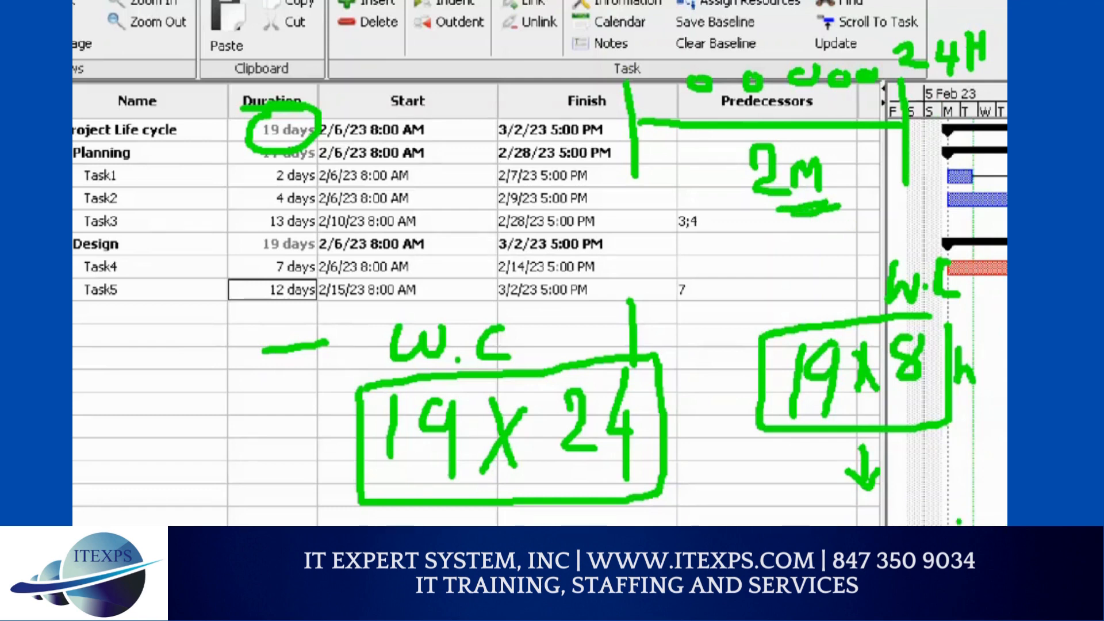
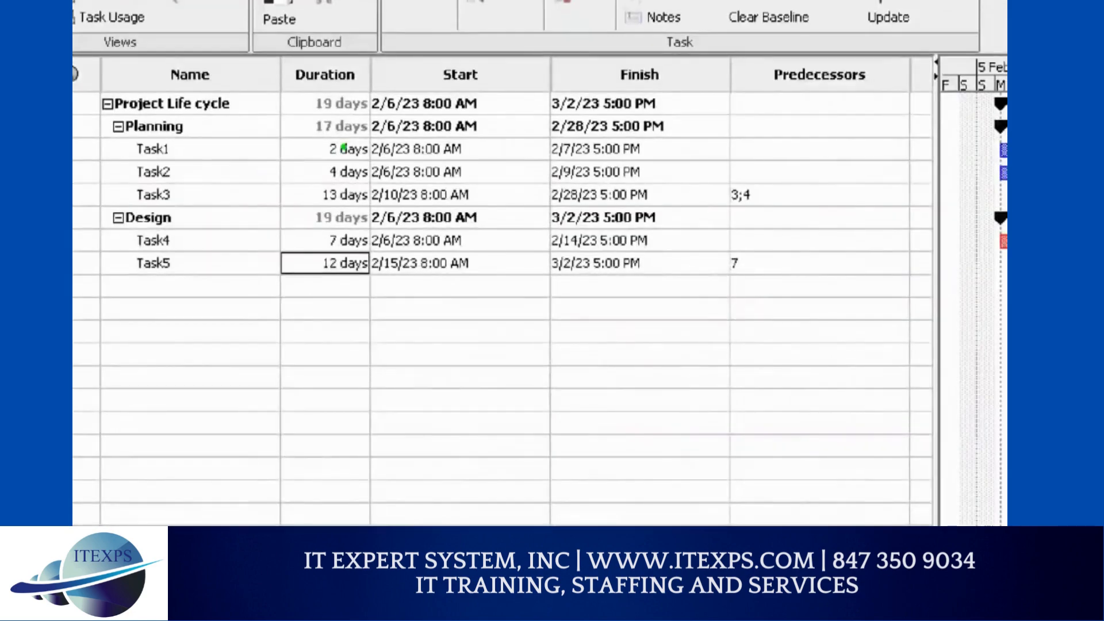
Step: Circle Task1's duration and handwrite "48" in the empty rows below the Start column
{"action": "left_click_drag", "start_coordinate": [272, 163], "coordinate": [259, 165]}
{"action": "mouse_move", "coordinate": [333, 137]}
{"action": "left_mouse_down"}
{"action": "mouse_move", "coordinate": [336, 164]}
{"action": "mouse_move", "coordinate": [362, 141]}
{"action": "mouse_move", "coordinate": [342, 136]}
{"action": "left_mouse_up"}
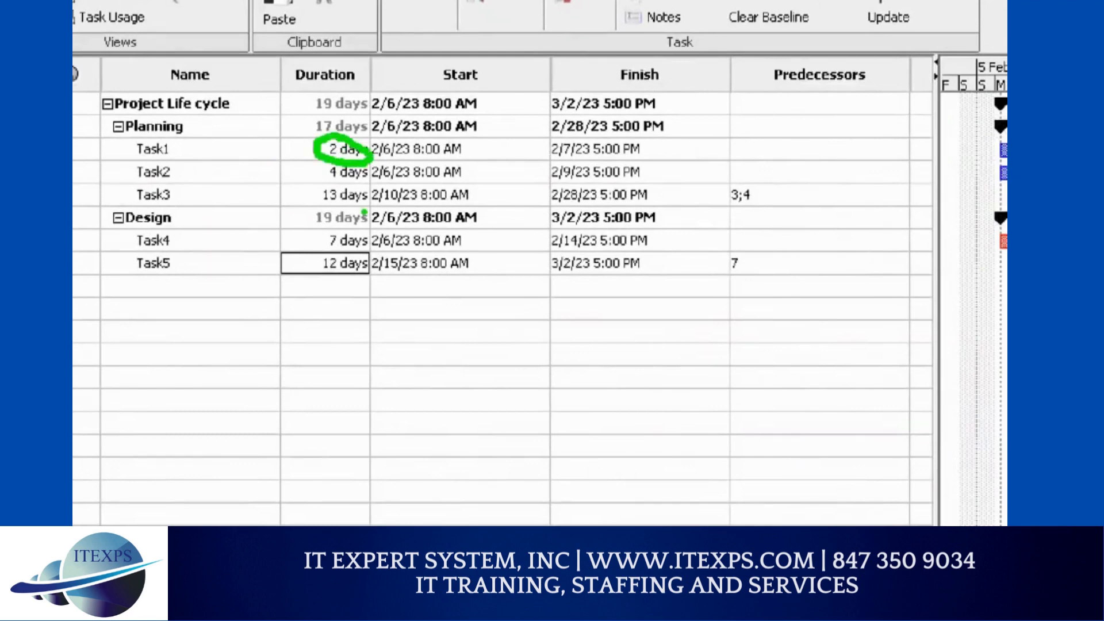
{"action": "mouse_move", "coordinate": [419, 390]}
{"action": "left_mouse_down"}
{"action": "mouse_move", "coordinate": [402, 436]}
{"action": "mouse_move", "coordinate": [442, 437]}
{"action": "mouse_move", "coordinate": [434, 460]}
{"action": "left_mouse_up"}
{"action": "mouse_move", "coordinate": [514, 406]}
{"action": "left_mouse_down"}
{"action": "mouse_move", "coordinate": [499, 433]}
{"action": "mouse_move", "coordinate": [511, 391]}
{"action": "left_mouse_up"}
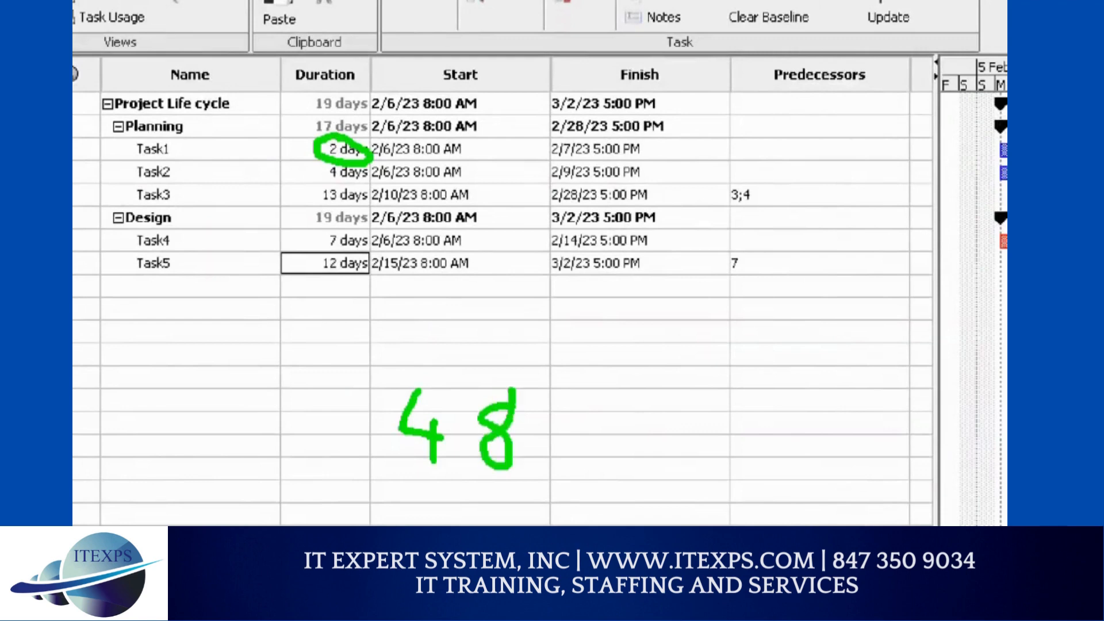
Step: Handwrite "16H" with an "E" beneath it under the Predecessors column, and label the "48" with a "D" above it
{"action": "left_click_drag", "start_coordinate": [742, 343], "coordinate": [749, 397]}
{"action": "mouse_move", "coordinate": [788, 329]}
{"action": "left_mouse_down"}
{"action": "mouse_move", "coordinate": [776, 368]}
{"action": "mouse_move", "coordinate": [805, 383]}
{"action": "mouse_move", "coordinate": [829, 323]}
{"action": "mouse_move", "coordinate": [830, 362]}
{"action": "left_mouse_up"}
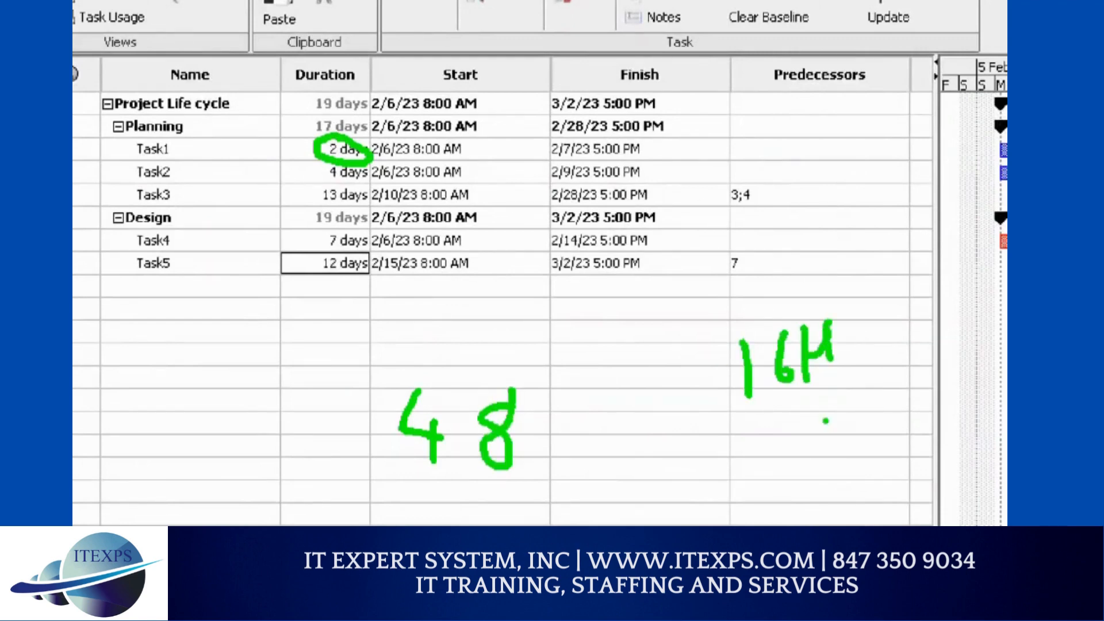
{"action": "mouse_move", "coordinate": [801, 405]}
{"action": "left_mouse_down"}
{"action": "mouse_move", "coordinate": [789, 430]}
{"action": "mouse_move", "coordinate": [817, 452]}
{"action": "left_mouse_up"}
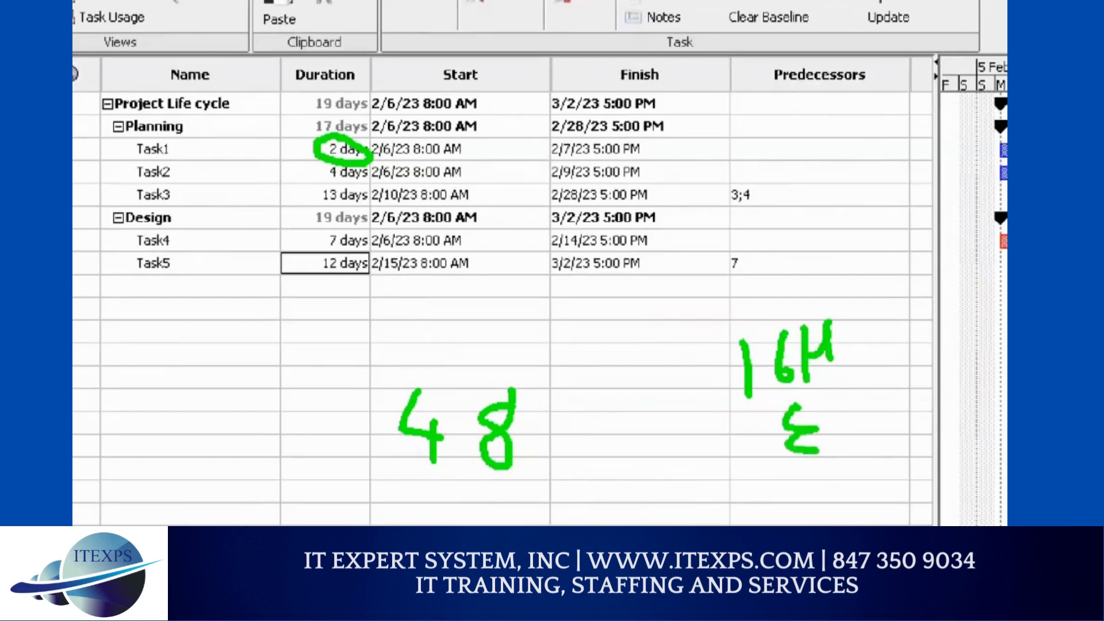
{"action": "left_click_drag", "start_coordinate": [392, 311], "coordinate": [387, 352]}
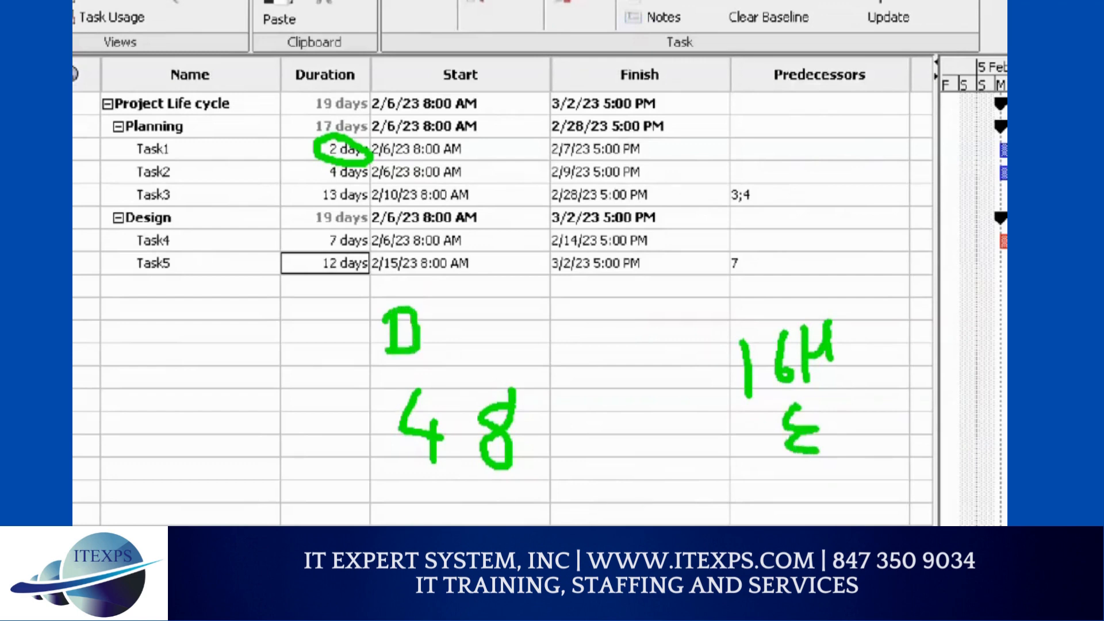
Step: Draw a vertical divider between the "48" and "16H" notes, and write "W.C" beside the Finish dates with another mark beneath it
{"action": "left_click_drag", "start_coordinate": [616, 287], "coordinate": [616, 524]}
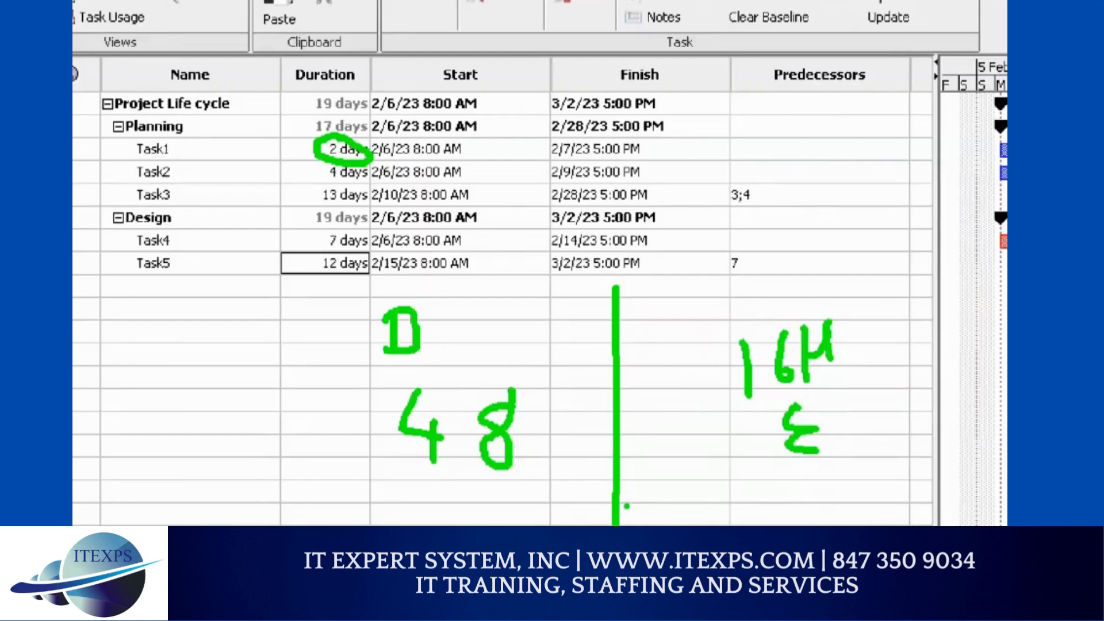
{"action": "mouse_move", "coordinate": [666, 128]}
{"action": "left_mouse_down"}
{"action": "mouse_move", "coordinate": [699, 156]}
{"action": "mouse_move", "coordinate": [708, 118]}
{"action": "mouse_move", "coordinate": [749, 151]}
{"action": "mouse_move", "coordinate": [774, 154]}
{"action": "left_mouse_up"}
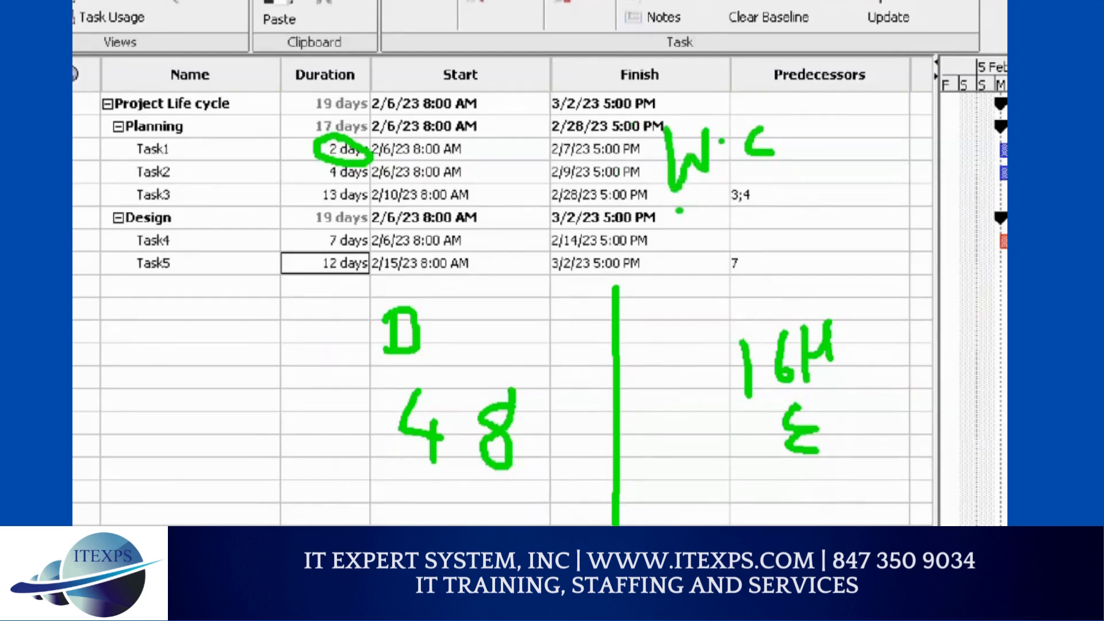
{"action": "mouse_move", "coordinate": [680, 211]}
{"action": "left_mouse_down"}
{"action": "mouse_move", "coordinate": [793, 184]}
{"action": "mouse_move", "coordinate": [827, 197]}
{"action": "left_mouse_up"}
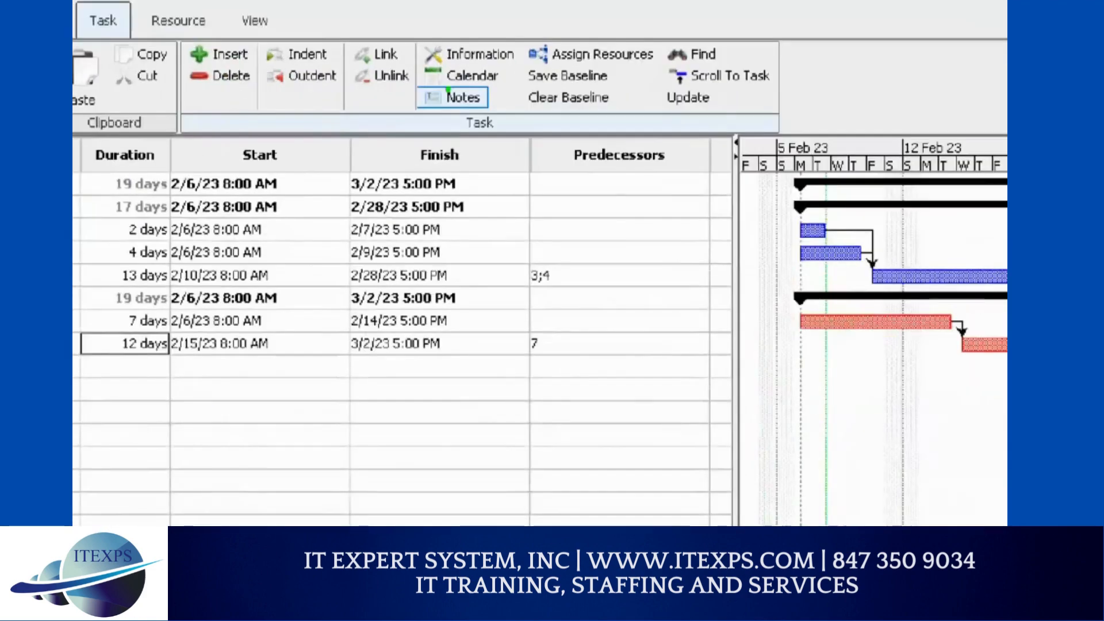
Step: Draw a box around the Calendar command and handwrite three "C" marks down the Predecessors column
{"action": "mouse_move", "coordinate": [425, 89]}
{"action": "left_mouse_down"}
{"action": "mouse_move", "coordinate": [478, 88]}
{"action": "mouse_move", "coordinate": [478, 72]}
{"action": "mouse_move", "coordinate": [420, 62]}
{"action": "mouse_move", "coordinate": [411, 87]}
{"action": "left_mouse_up"}
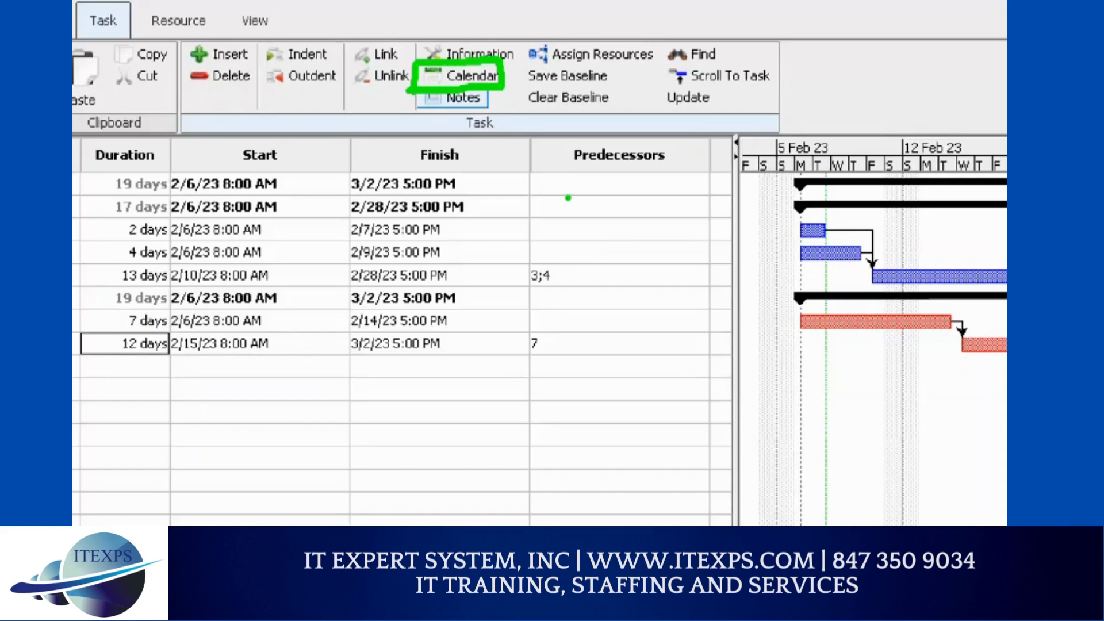
{"action": "mouse_move", "coordinate": [576, 209]}
{"action": "left_mouse_down"}
{"action": "mouse_move", "coordinate": [548, 222]}
{"action": "mouse_move", "coordinate": [575, 233]}
{"action": "left_mouse_up"}
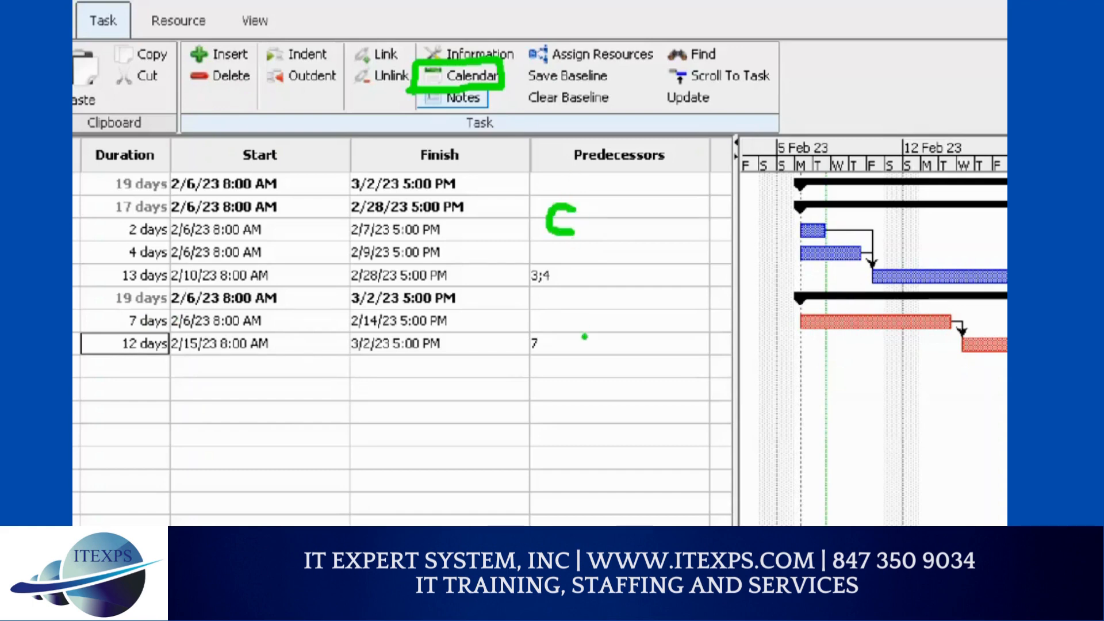
{"action": "left_click_drag", "start_coordinate": [566, 325], "coordinate": [567, 360]}
{"action": "mouse_move", "coordinate": [557, 439]}
{"action": "left_mouse_down"}
{"action": "mouse_move", "coordinate": [535, 446]}
{"action": "mouse_move", "coordinate": [554, 470]}
{"action": "left_mouse_up"}
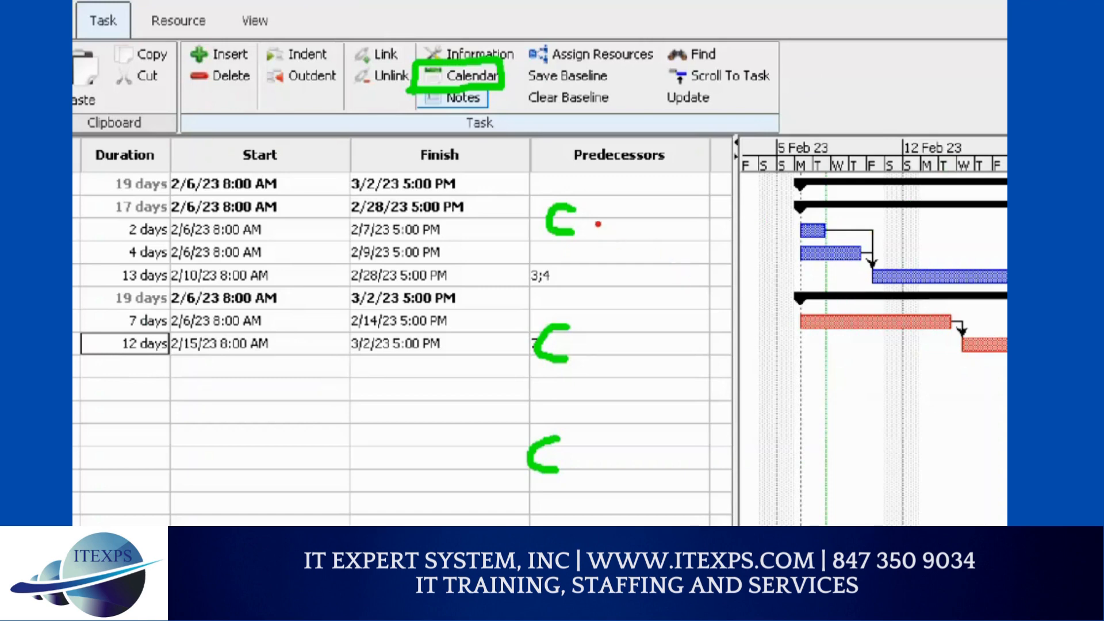
Step: Draw three red branches from the uppermost "C", label the first "C.C", and link it by a line to an "NH" note
{"action": "left_click_drag", "start_coordinate": [599, 224], "coordinate": [664, 191]}
{"action": "left_click_drag", "start_coordinate": [603, 233], "coordinate": [645, 282]}
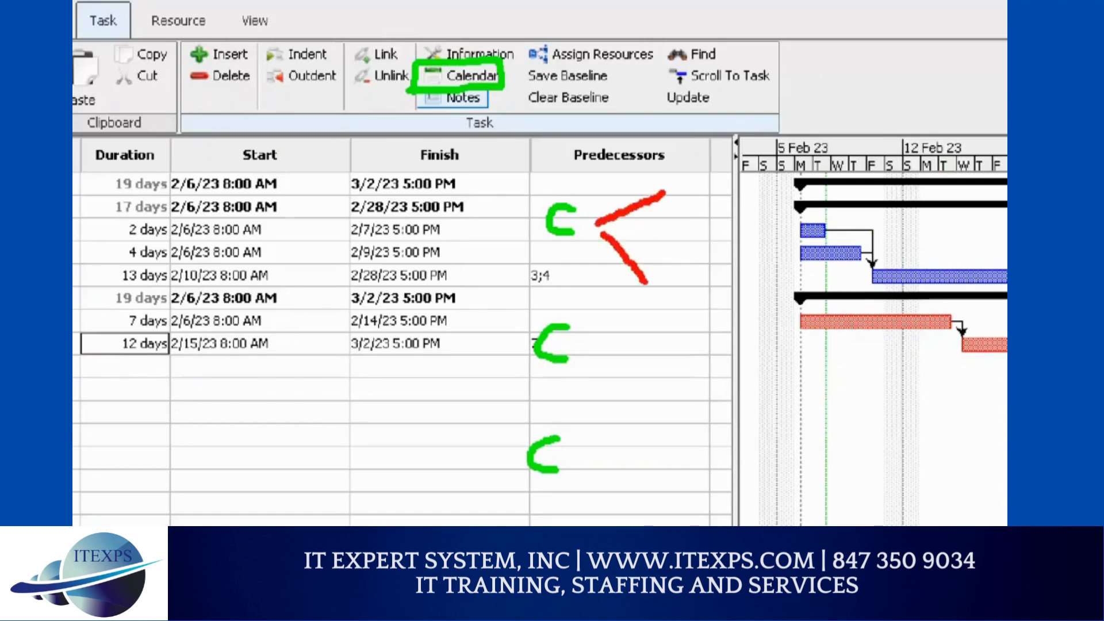
{"action": "left_click_drag", "start_coordinate": [618, 232], "coordinate": [681, 250]}
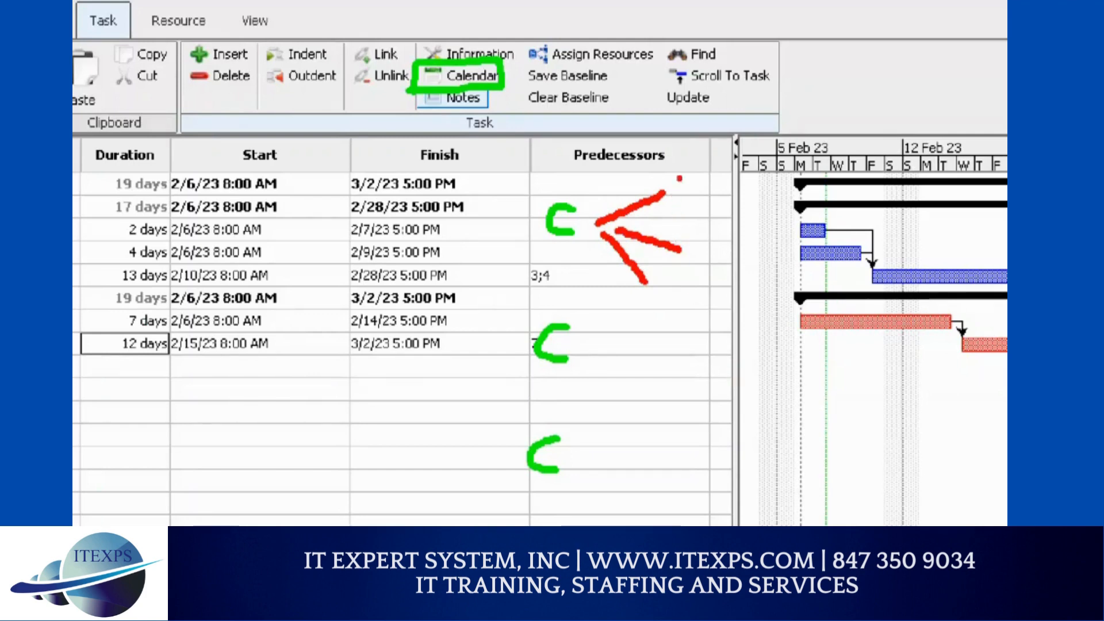
{"action": "mouse_move", "coordinate": [690, 171]}
{"action": "left_mouse_down"}
{"action": "mouse_move", "coordinate": [697, 190]}
{"action": "mouse_move", "coordinate": [733, 181]}
{"action": "left_mouse_up"}
{"action": "left_click", "coordinate": [703, 178]}
{"action": "mouse_move", "coordinate": [744, 171]}
{"action": "left_mouse_down"}
{"action": "mouse_move", "coordinate": [836, 97]}
{"action": "mouse_move", "coordinate": [860, 86]}
{"action": "mouse_move", "coordinate": [872, 112]}
{"action": "mouse_move", "coordinate": [886, 65]}
{"action": "mouse_move", "coordinate": [888, 107]}
{"action": "left_mouse_up"}
{"action": "left_click_drag", "start_coordinate": [907, 49], "coordinate": [901, 131]}
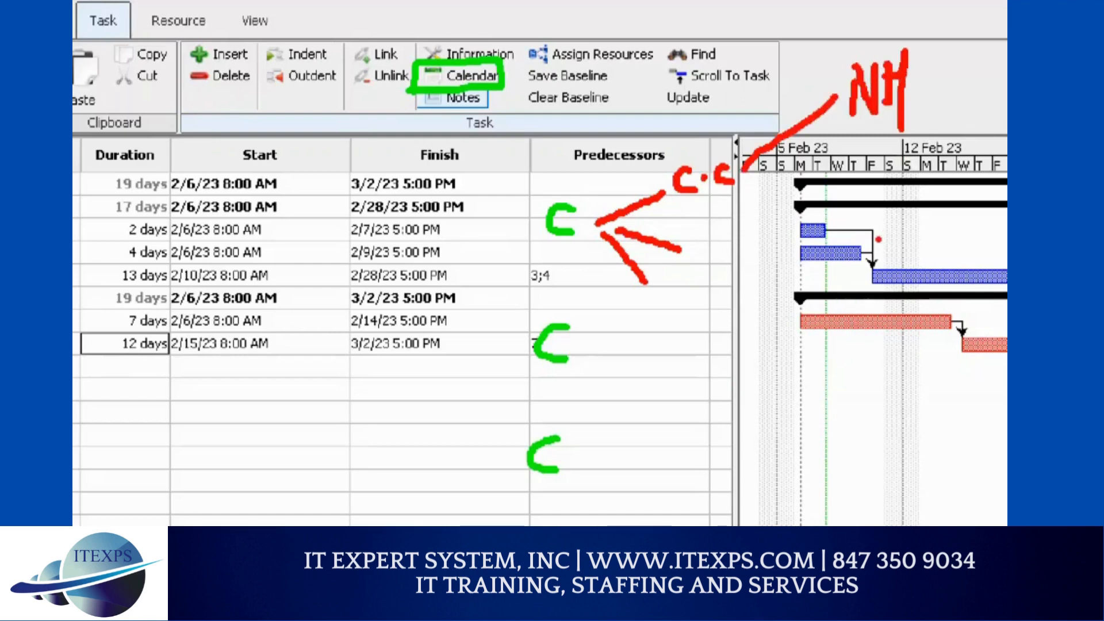
Step: Label the middle branch "com" with a dash, and write "CH" and "NH" beside it over the Gantt chart
{"action": "mouse_move", "coordinate": [717, 245]}
{"action": "left_mouse_down"}
{"action": "mouse_move", "coordinate": [698, 253]}
{"action": "mouse_move", "coordinate": [718, 263]}
{"action": "left_mouse_up"}
{"action": "mouse_move", "coordinate": [742, 249]}
{"action": "left_mouse_down"}
{"action": "mouse_move", "coordinate": [731, 262]}
{"action": "mouse_move", "coordinate": [750, 242]}
{"action": "mouse_move", "coordinate": [762, 256]}
{"action": "mouse_move", "coordinate": [822, 252]}
{"action": "left_mouse_up"}
{"action": "mouse_move", "coordinate": [874, 254]}
{"action": "left_mouse_down"}
{"action": "mouse_move", "coordinate": [891, 231]}
{"action": "mouse_move", "coordinate": [904, 259]}
{"action": "left_mouse_up"}
{"action": "mouse_move", "coordinate": [913, 222]}
{"action": "left_mouse_down"}
{"action": "mouse_move", "coordinate": [912, 256]}
{"action": "mouse_move", "coordinate": [927, 236]}
{"action": "left_mouse_up"}
{"action": "left_click_drag", "start_coordinate": [931, 222], "coordinate": [928, 250]}
{"action": "mouse_move", "coordinate": [963, 218]}
{"action": "left_mouse_down"}
{"action": "mouse_move", "coordinate": [958, 242]}
{"action": "mouse_move", "coordinate": [975, 228]}
{"action": "left_mouse_up"}
{"action": "mouse_move", "coordinate": [975, 227]}
{"action": "left_mouse_down"}
{"action": "mouse_move", "coordinate": [978, 200]}
{"action": "mouse_move", "coordinate": [985, 233]}
{"action": "mouse_move", "coordinate": [999, 189]}
{"action": "left_mouse_up"}
Step: Label the lowest branch "R.C", double-underline it, and write a "1" followed by dashes beneath it
{"action": "mouse_move", "coordinate": [644, 307]}
{"action": "left_mouse_down"}
{"action": "mouse_move", "coordinate": [647, 344]}
{"action": "mouse_move", "coordinate": [683, 296]}
{"action": "mouse_move", "coordinate": [674, 362]}
{"action": "left_mouse_up"}
{"action": "left_click", "coordinate": [690, 336]}
{"action": "left_click_drag", "start_coordinate": [723, 322], "coordinate": [723, 346]}
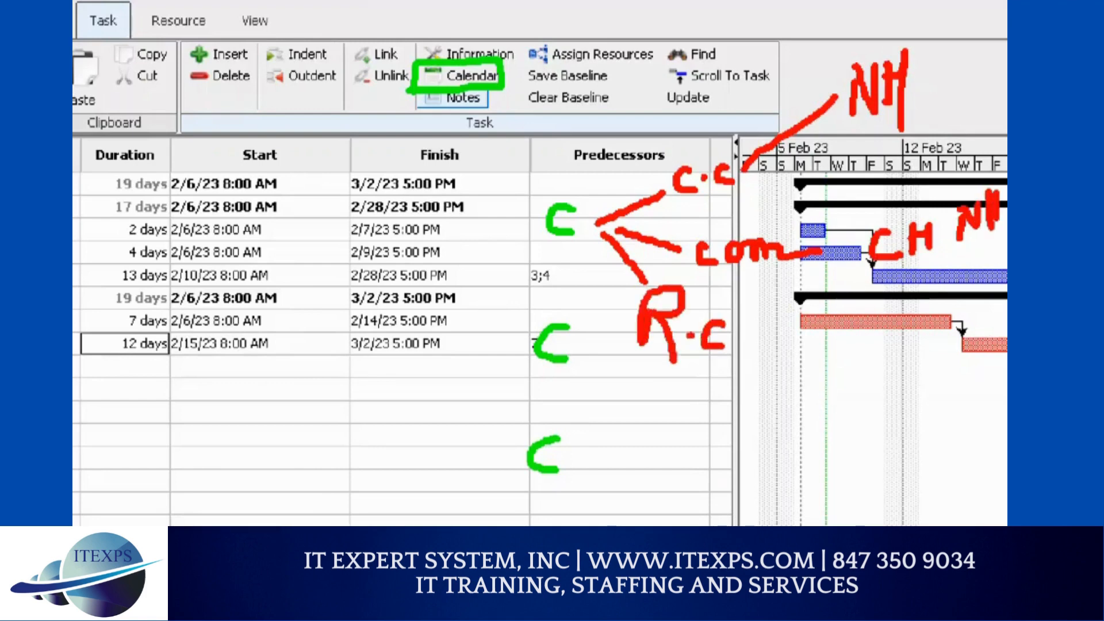
{"action": "mouse_move", "coordinate": [656, 375]}
{"action": "left_mouse_down"}
{"action": "mouse_move", "coordinate": [733, 363]}
{"action": "mouse_move", "coordinate": [671, 388]}
{"action": "mouse_move", "coordinate": [732, 379]}
{"action": "left_mouse_up"}
{"action": "mouse_move", "coordinate": [702, 407]}
{"action": "left_mouse_down"}
{"action": "mouse_move", "coordinate": [702, 442]}
{"action": "mouse_move", "coordinate": [722, 418]}
{"action": "mouse_move", "coordinate": [845, 405]}
{"action": "left_mouse_up"}
{"action": "left_click", "coordinate": [812, 408]}
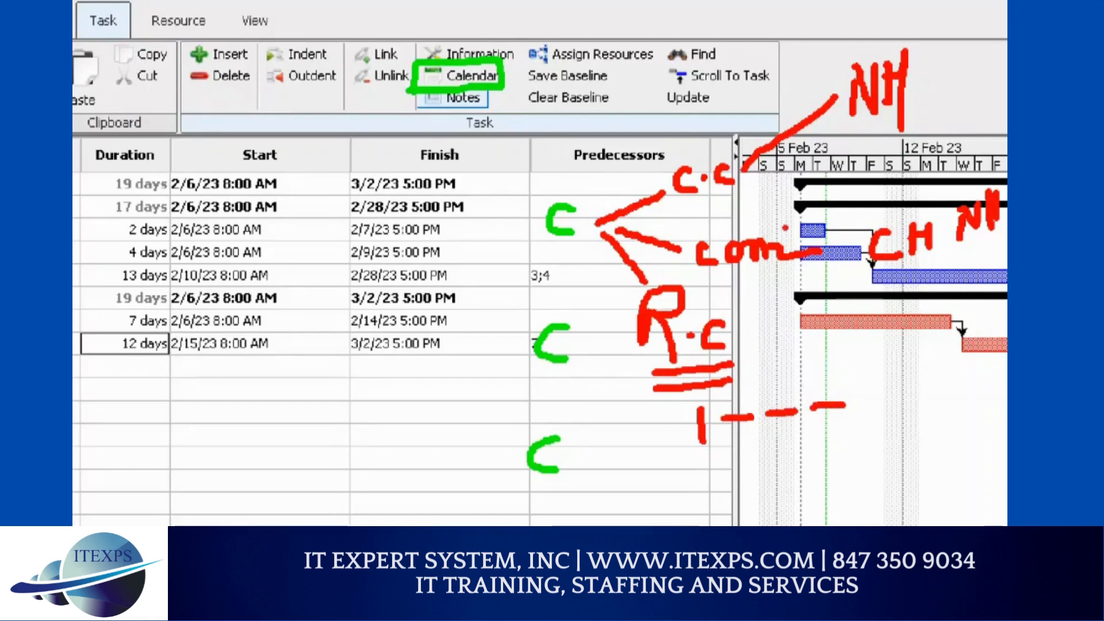
Step: Box the "NH" note linked to "C.C", and sketch a bracketed timeline below Task5 with "02/20", arrows, a small box and a line
{"action": "mouse_move", "coordinate": [907, 23]}
{"action": "left_mouse_down"}
{"action": "mouse_move", "coordinate": [848, 27]}
{"action": "mouse_move", "coordinate": [844, 143]}
{"action": "mouse_move", "coordinate": [917, 26]}
{"action": "left_mouse_up"}
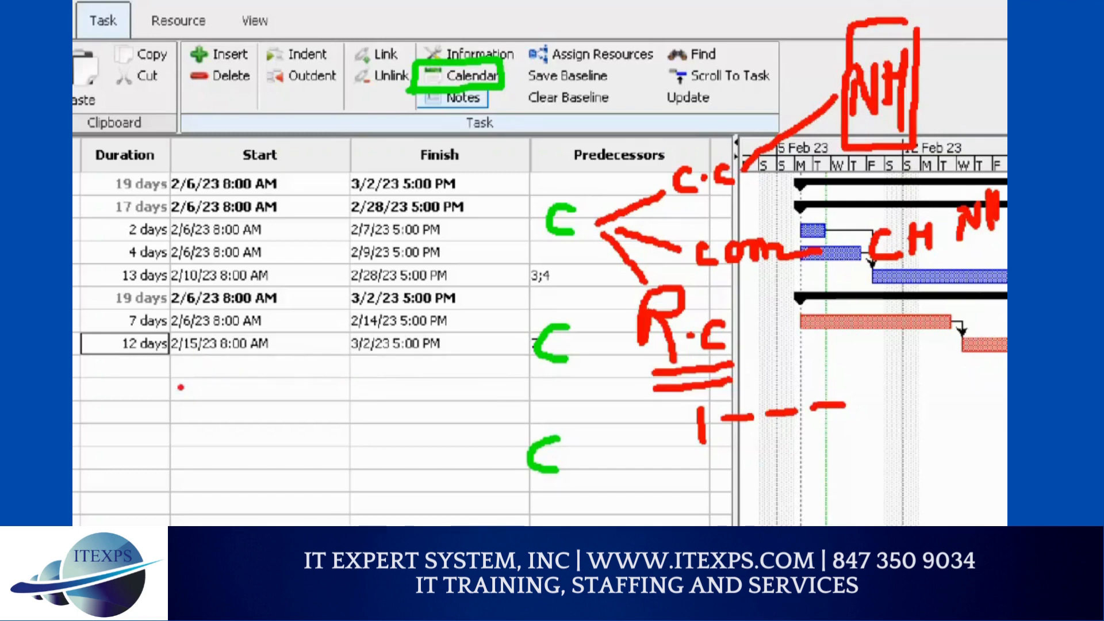
{"action": "mouse_move", "coordinate": [188, 361]}
{"action": "left_mouse_down"}
{"action": "mouse_move", "coordinate": [190, 417]}
{"action": "mouse_move", "coordinate": [385, 421]}
{"action": "mouse_move", "coordinate": [395, 344]}
{"action": "left_mouse_up"}
{"action": "left_click_drag", "start_coordinate": [288, 372], "coordinate": [287, 412]}
{"action": "left_click_drag", "start_coordinate": [296, 335], "coordinate": [328, 335]}
{"action": "mouse_move", "coordinate": [341, 295]}
{"action": "left_mouse_down"}
{"action": "mouse_move", "coordinate": [332, 335]}
{"action": "mouse_move", "coordinate": [377, 315]}
{"action": "mouse_move", "coordinate": [381, 296]}
{"action": "left_mouse_up"}
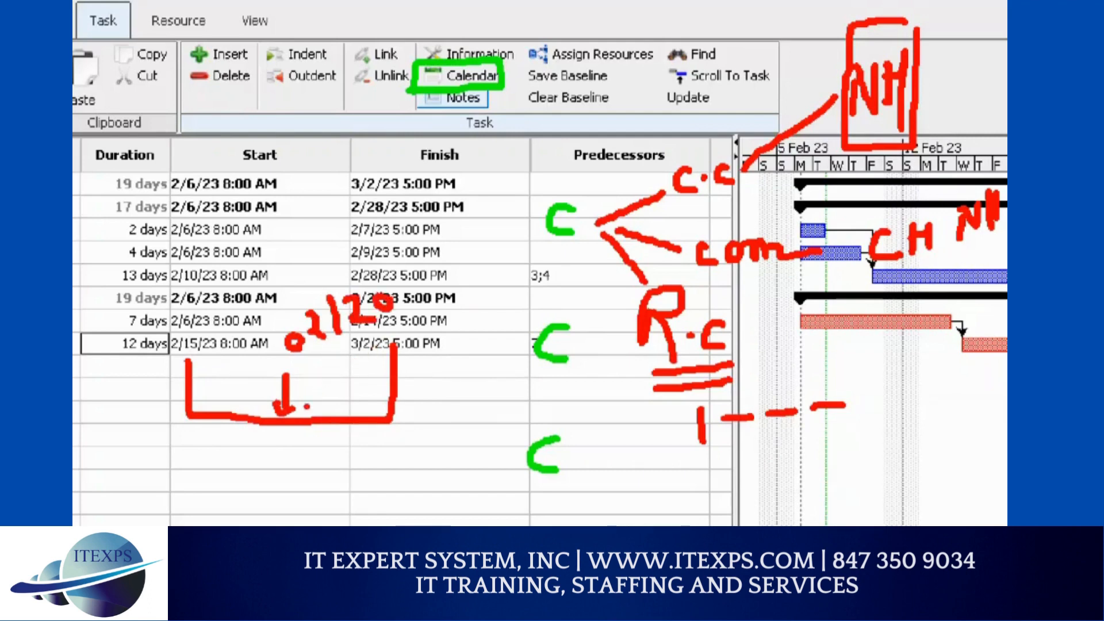
{"action": "mouse_move", "coordinate": [274, 425]}
{"action": "left_mouse_down"}
{"action": "mouse_move", "coordinate": [293, 444]}
{"action": "mouse_move", "coordinate": [293, 425]}
{"action": "mouse_move", "coordinate": [280, 458]}
{"action": "mouse_move", "coordinate": [303, 452]}
{"action": "mouse_move", "coordinate": [291, 463]}
{"action": "mouse_move", "coordinate": [410, 460]}
{"action": "left_mouse_up"}
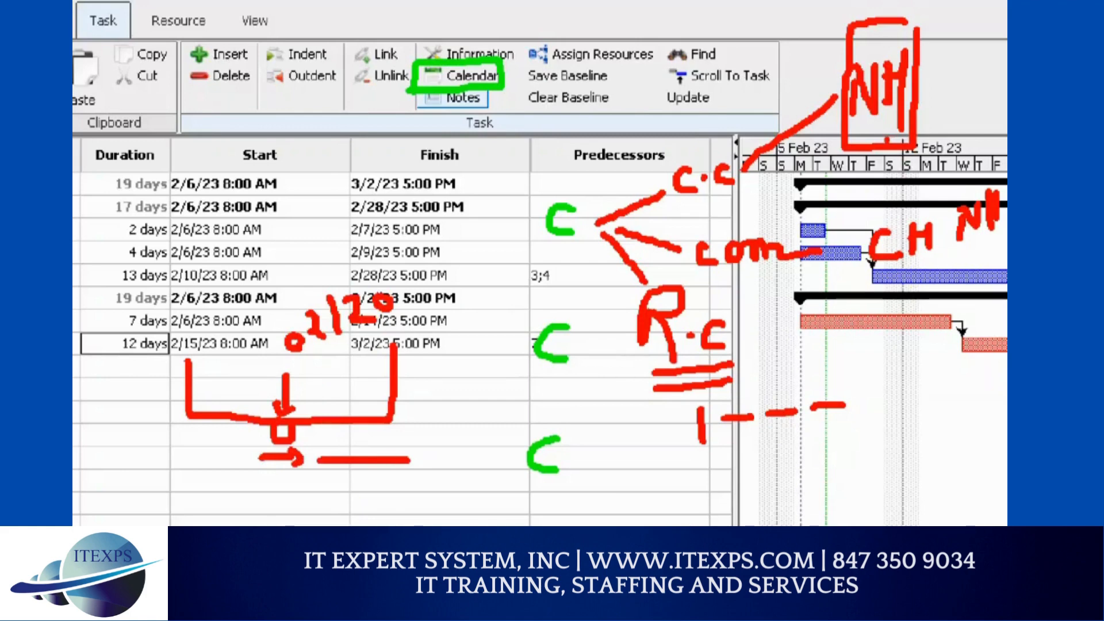
Step: Box the "C.C" label and write "8", "5" and "1" above it with a short line and a connecting arc
{"action": "mouse_move", "coordinate": [744, 127]}
{"action": "left_mouse_down"}
{"action": "mouse_move", "coordinate": [666, 142]}
{"action": "mouse_move", "coordinate": [687, 200]}
{"action": "mouse_move", "coordinate": [747, 201]}
{"action": "mouse_move", "coordinate": [746, 136]}
{"action": "left_mouse_up"}
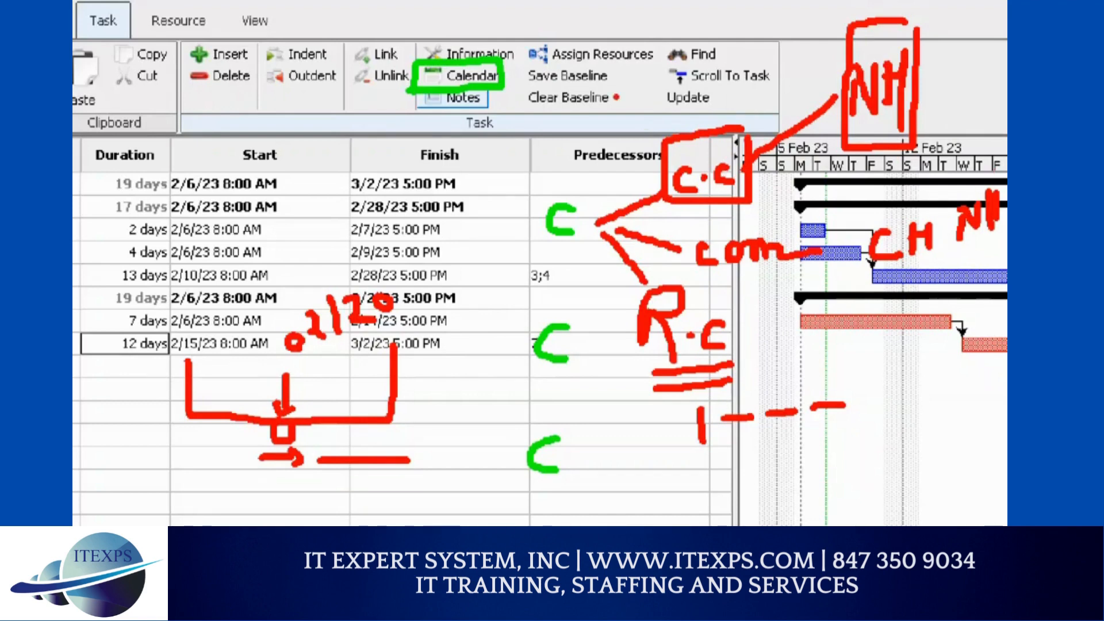
{"action": "left_click_drag", "start_coordinate": [617, 81], "coordinate": [669, 80]}
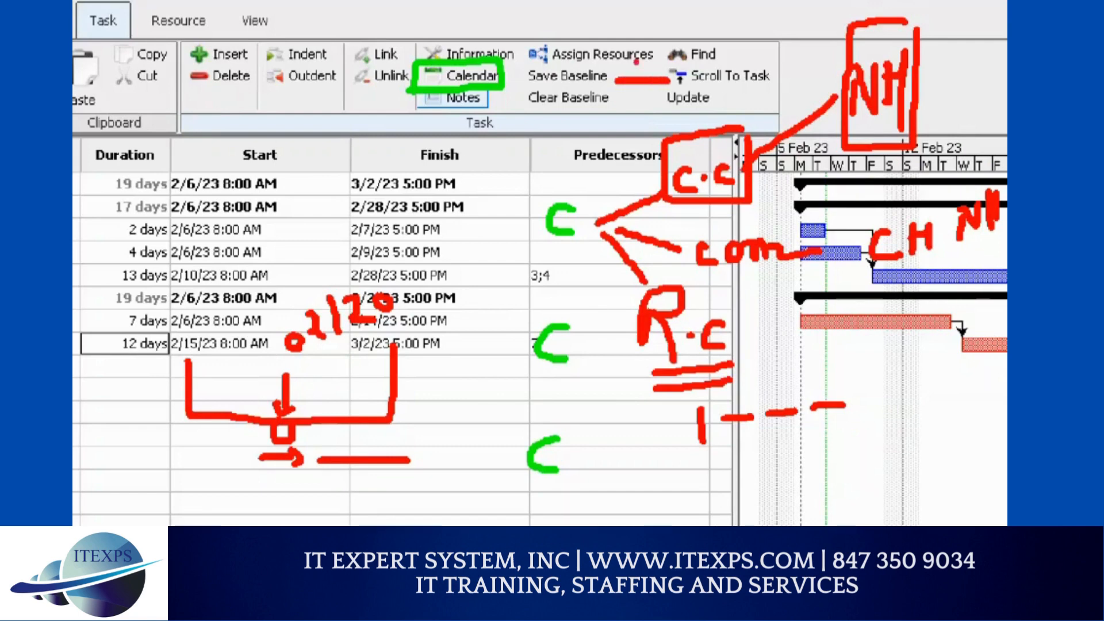
{"action": "mouse_move", "coordinate": [617, 45]}
{"action": "left_mouse_down"}
{"action": "mouse_move", "coordinate": [607, 53]}
{"action": "mouse_move", "coordinate": [609, 34]}
{"action": "left_mouse_up"}
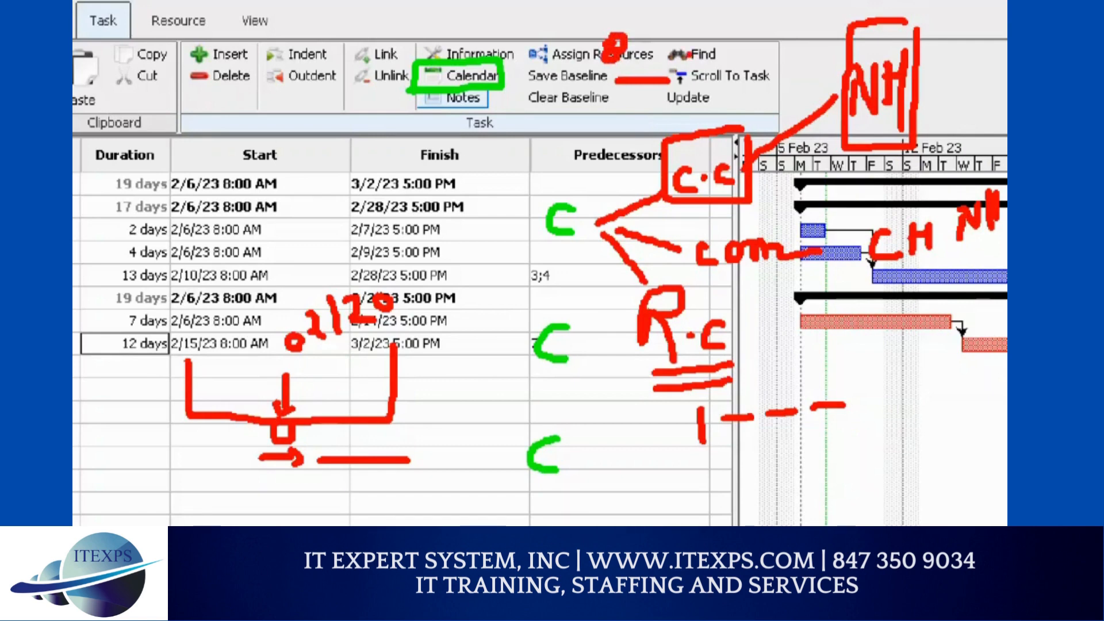
{"action": "left_click_drag", "start_coordinate": [689, 50], "coordinate": [682, 69]}
{"action": "left_click_drag", "start_coordinate": [743, 29], "coordinate": [744, 54]}
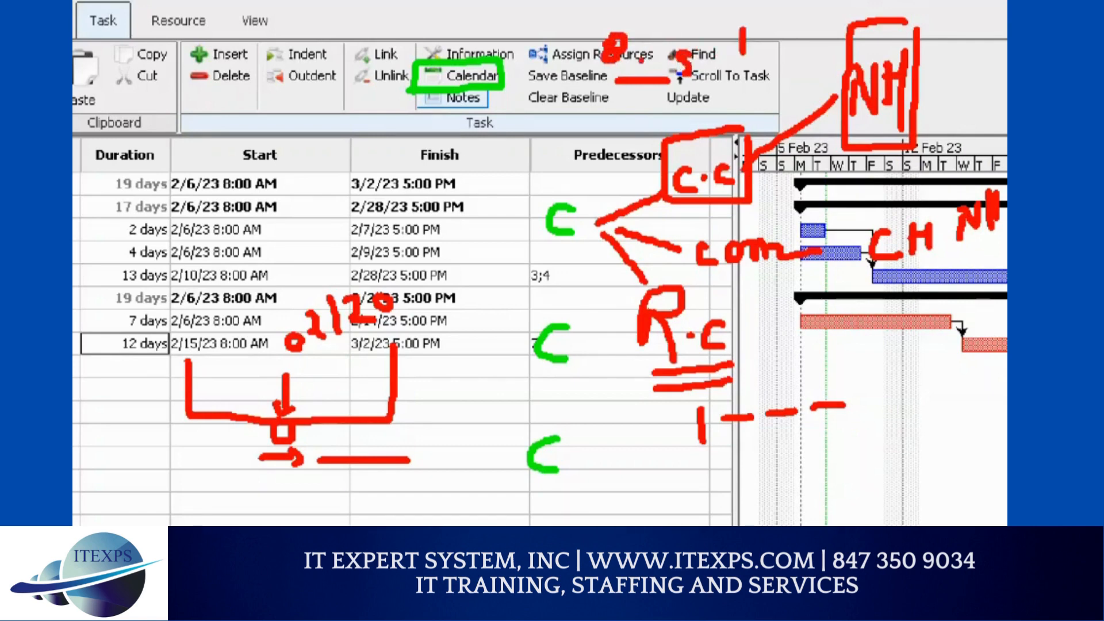
{"action": "left_click_drag", "start_coordinate": [641, 61], "coordinate": [719, 42]}
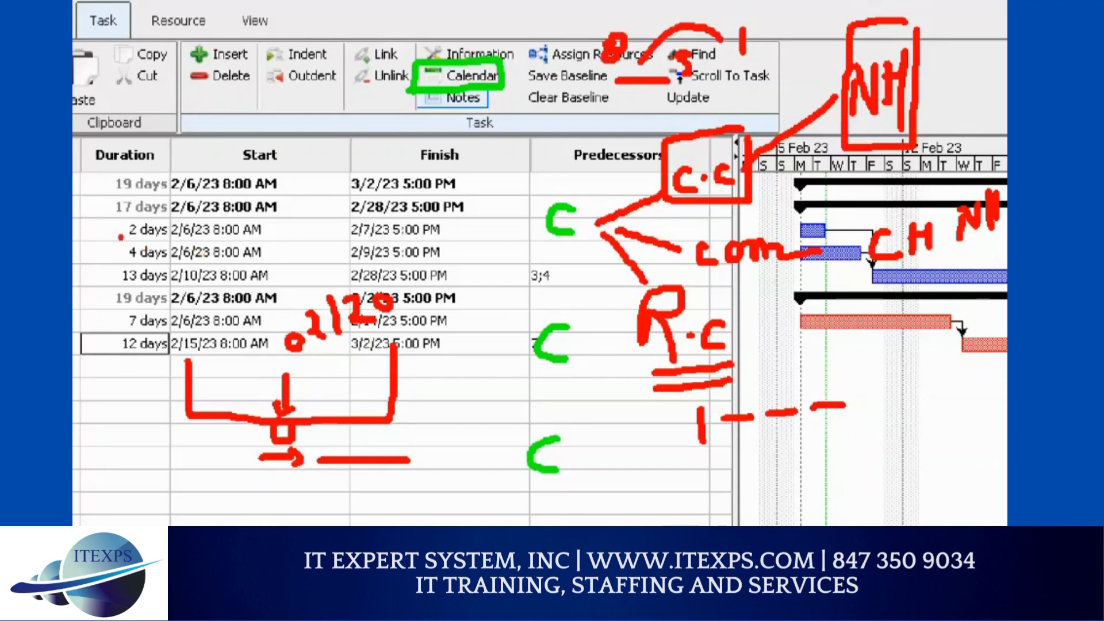
Step: Draw a short vertical mark before Task1's duration and a stroke from the "R.C" label into the Gantt chart
{"action": "left_click_drag", "start_coordinate": [117, 227], "coordinate": [116, 236]}
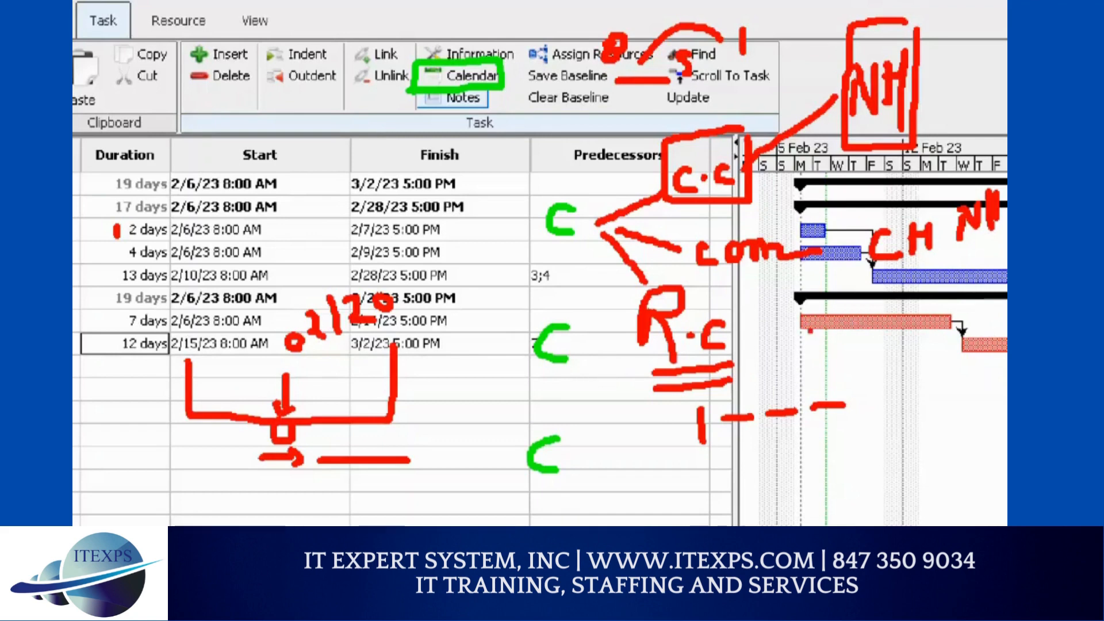
{"action": "left_click_drag", "start_coordinate": [724, 286], "coordinate": [876, 275]}
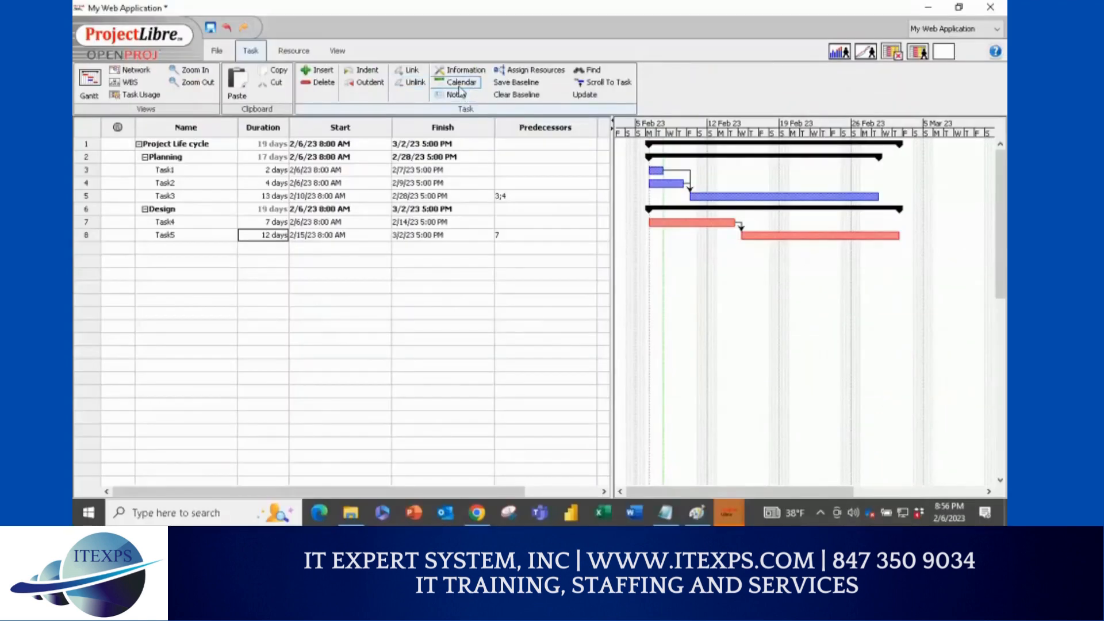
Step: Open the working calendar settings and underline the Non-working time option in red
{"action": "left_click", "coordinate": [460, 86]}
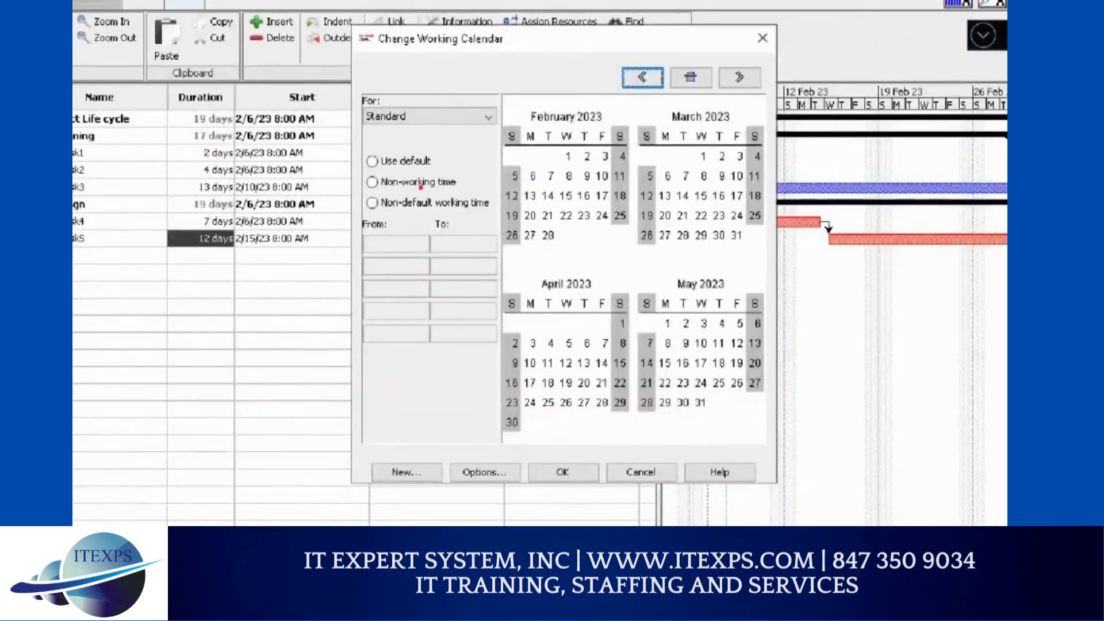
{"action": "left_click_drag", "start_coordinate": [385, 188], "coordinate": [462, 189]}
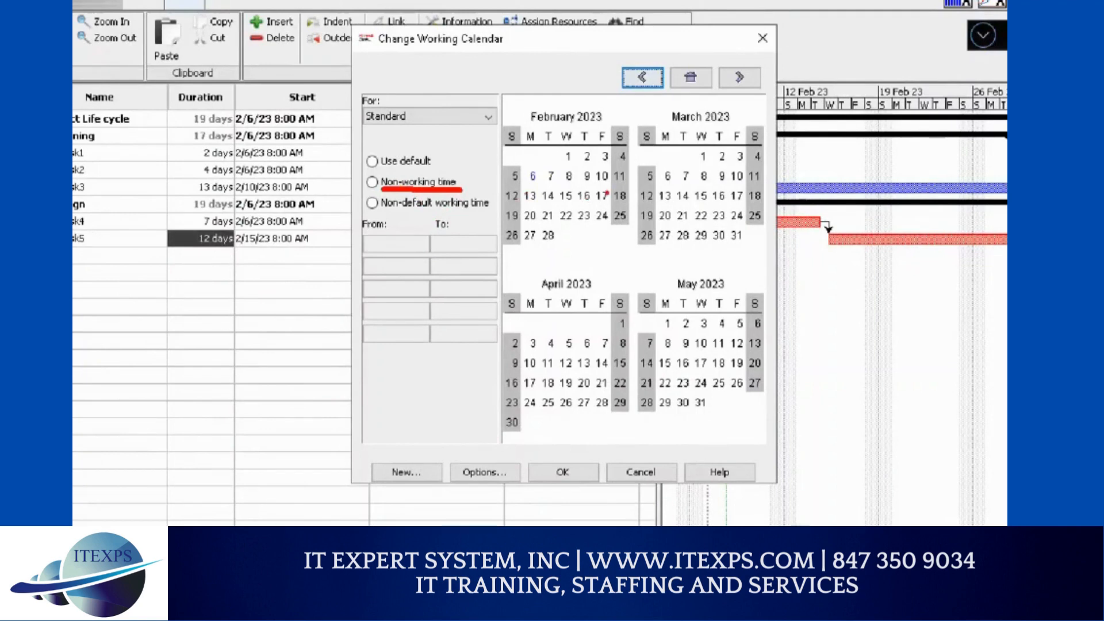
Step: Draw red lines over the weekend columns of February and March 2023, and mark the weekdays in late March
{"action": "left_click_drag", "start_coordinate": [614, 113], "coordinate": [614, 165]}
{"action": "left_click_drag", "start_coordinate": [511, 119], "coordinate": [511, 248]}
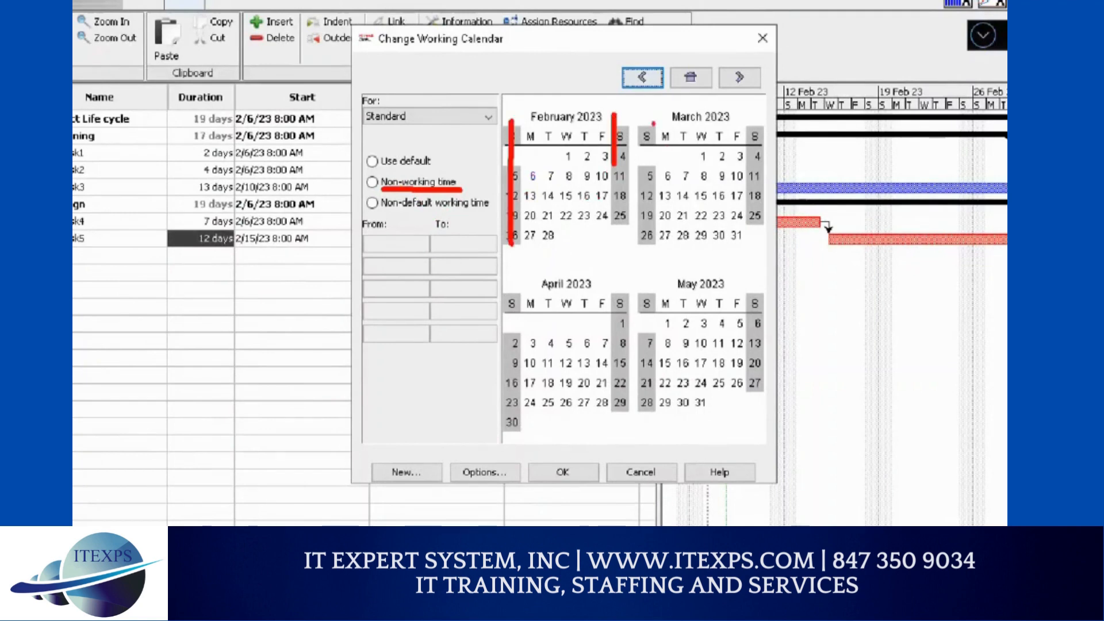
{"action": "left_click_drag", "start_coordinate": [651, 119], "coordinate": [648, 251]}
{"action": "left_click_drag", "start_coordinate": [762, 128], "coordinate": [753, 230]}
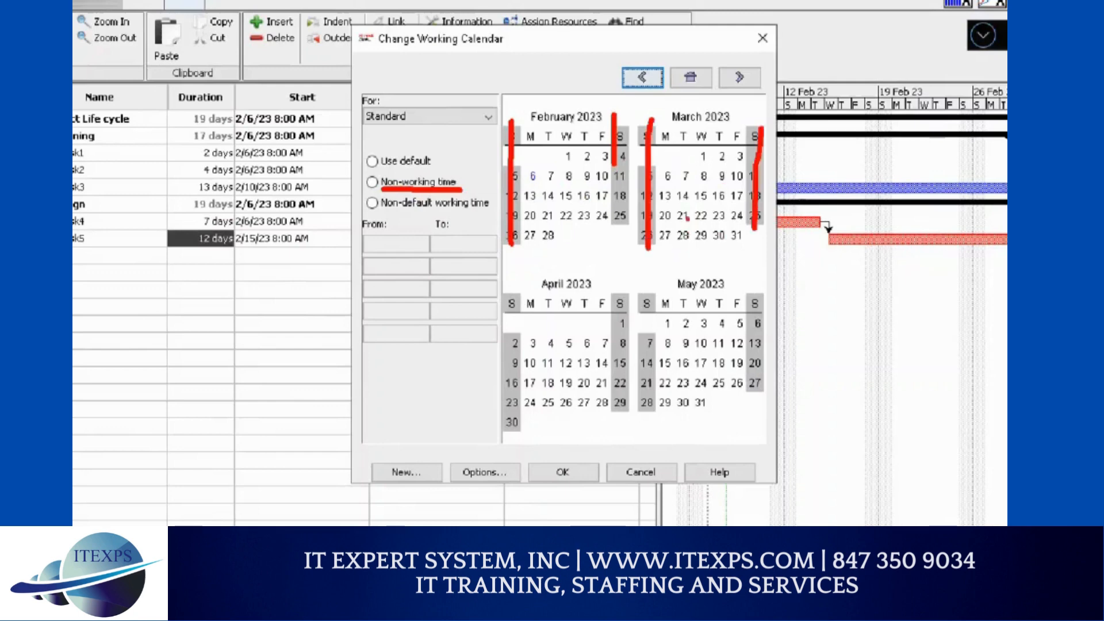
{"action": "mouse_move", "coordinate": [667, 214]}
{"action": "left_mouse_down"}
{"action": "mouse_move", "coordinate": [748, 212]}
{"action": "mouse_move", "coordinate": [651, 230]}
{"action": "mouse_move", "coordinate": [659, 247]}
{"action": "mouse_move", "coordinate": [720, 241]}
{"action": "left_mouse_up"}
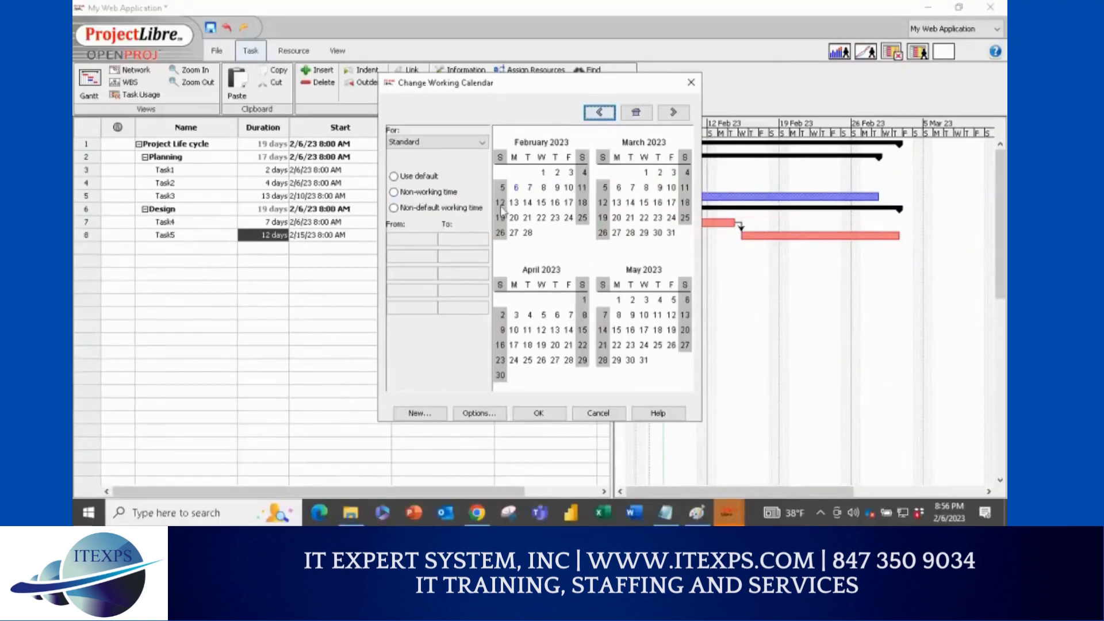
Step: Set February 7, 2023 as non-working time in the Standard calendar
{"action": "left_click", "coordinate": [529, 189]}
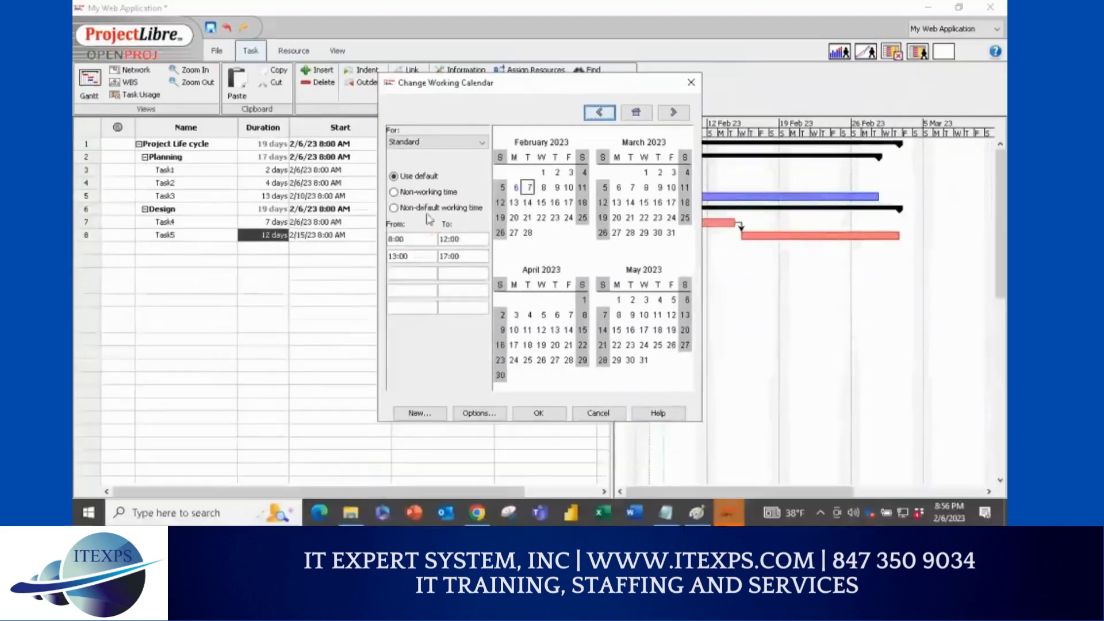
{"action": "left_click", "coordinate": [435, 149]}
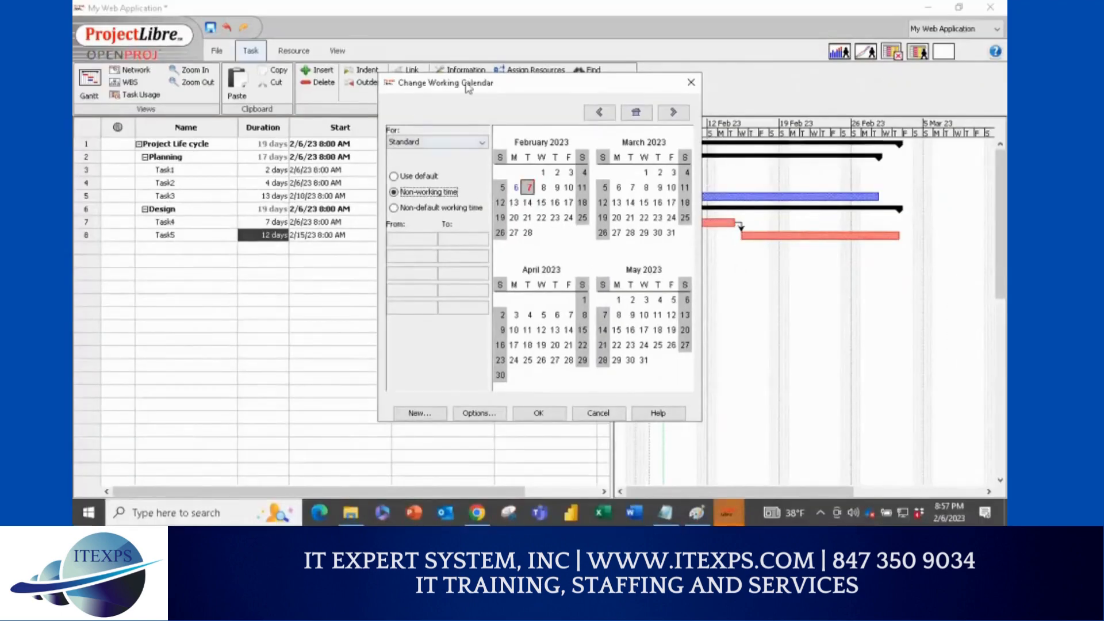
Step: Move the calendar dialog aside, underline Task1's dates with an 8 at the finish date, and circle the overall project duration in red
{"action": "left_click_drag", "start_coordinate": [468, 86], "coordinate": [677, 122]}
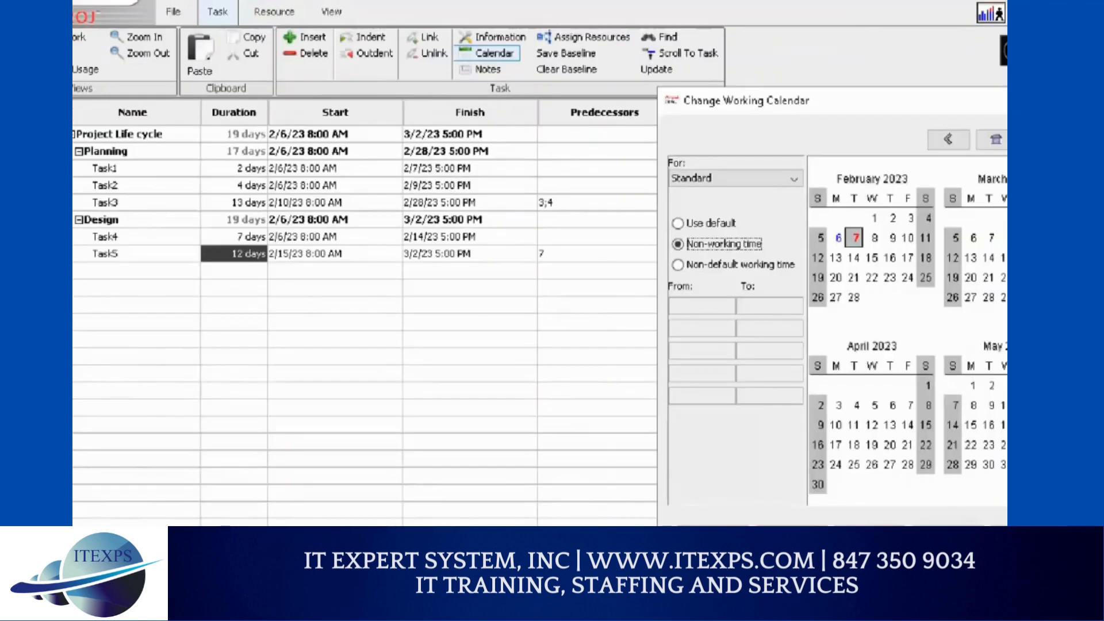
{"action": "left_click_drag", "start_coordinate": [272, 179], "coordinate": [427, 171]}
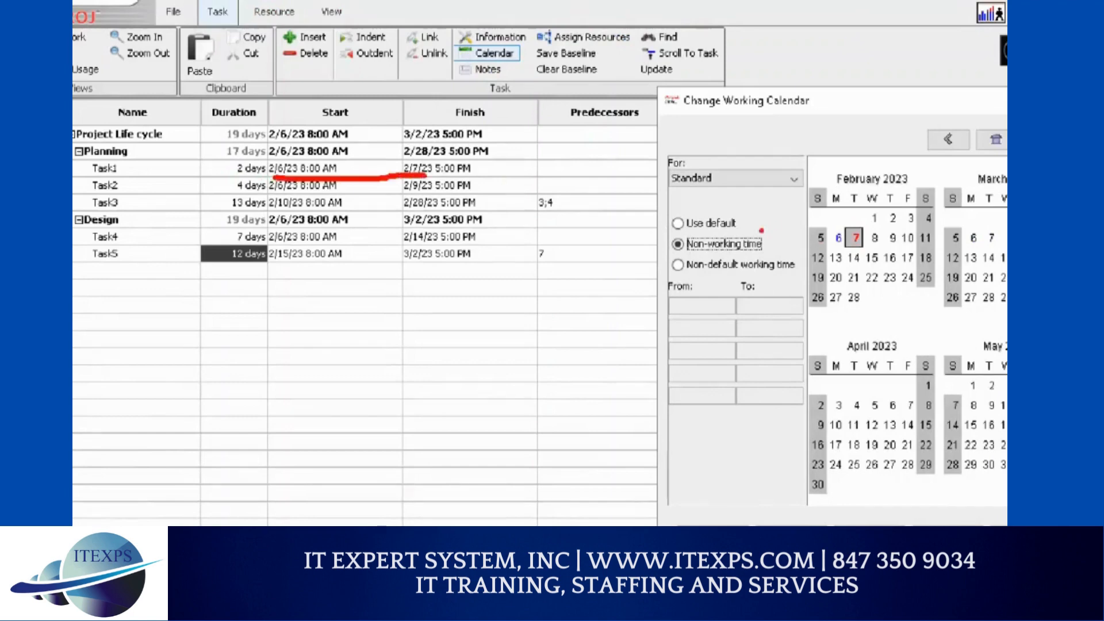
{"action": "mouse_move", "coordinate": [436, 159]}
{"action": "left_mouse_down"}
{"action": "mouse_move", "coordinate": [443, 168]}
{"action": "mouse_move", "coordinate": [442, 156]}
{"action": "left_mouse_up"}
{"action": "mouse_move", "coordinate": [233, 126]}
{"action": "left_mouse_down"}
{"action": "mouse_move", "coordinate": [248, 147]}
{"action": "mouse_move", "coordinate": [234, 127]}
{"action": "left_mouse_up"}
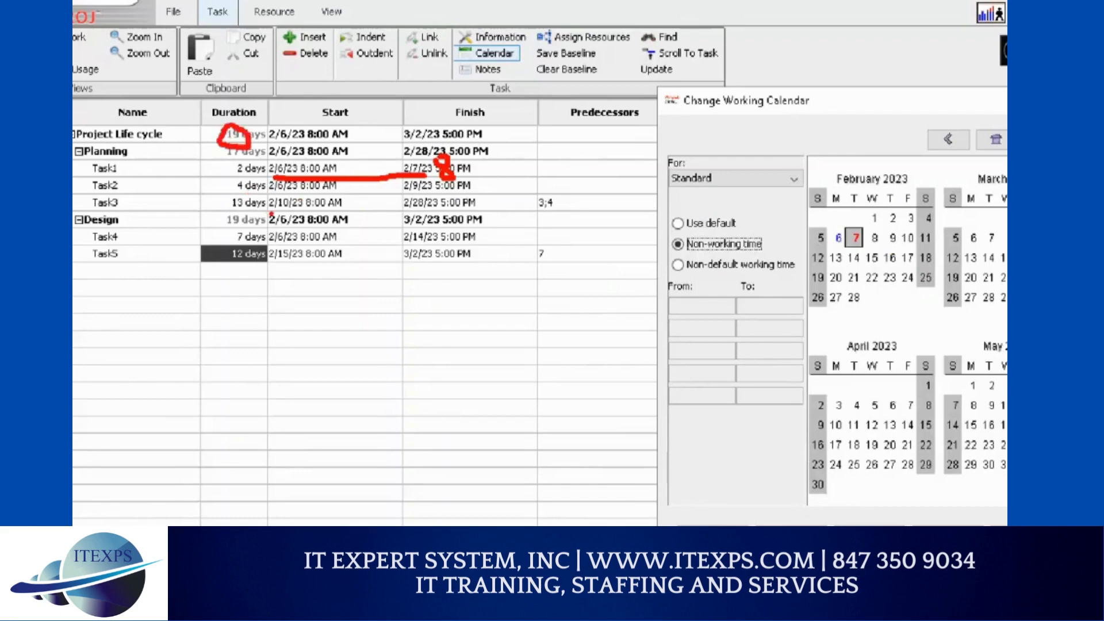
{"action": "key", "text": "Escape"}
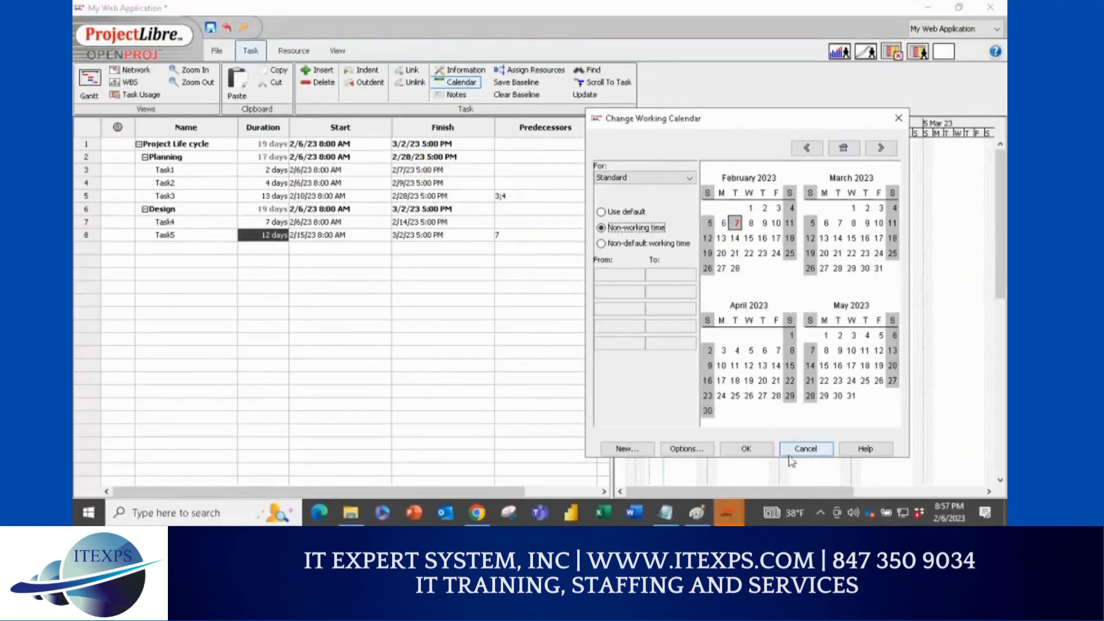
Step: Apply the working calendar change and underline Task1's finish date in red
{"action": "left_click", "coordinate": [746, 450]}
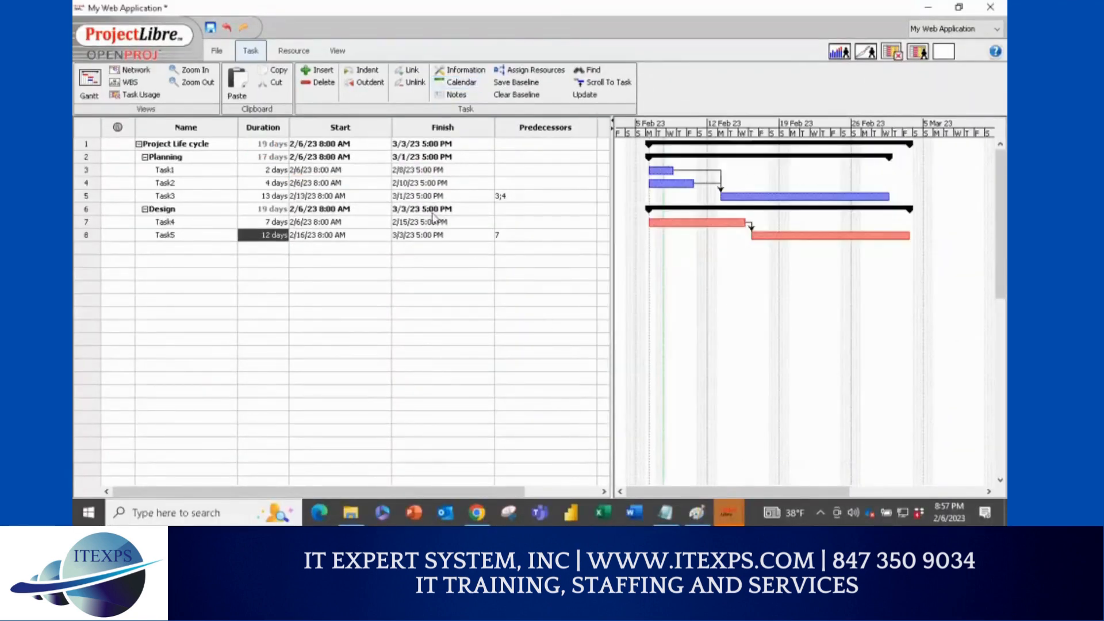
{"action": "key", "text": "ctrl+1"}
{"action": "left_click", "coordinate": [353, 165]}
{"action": "left_click_drag", "start_coordinate": [430, 184], "coordinate": [460, 183]}
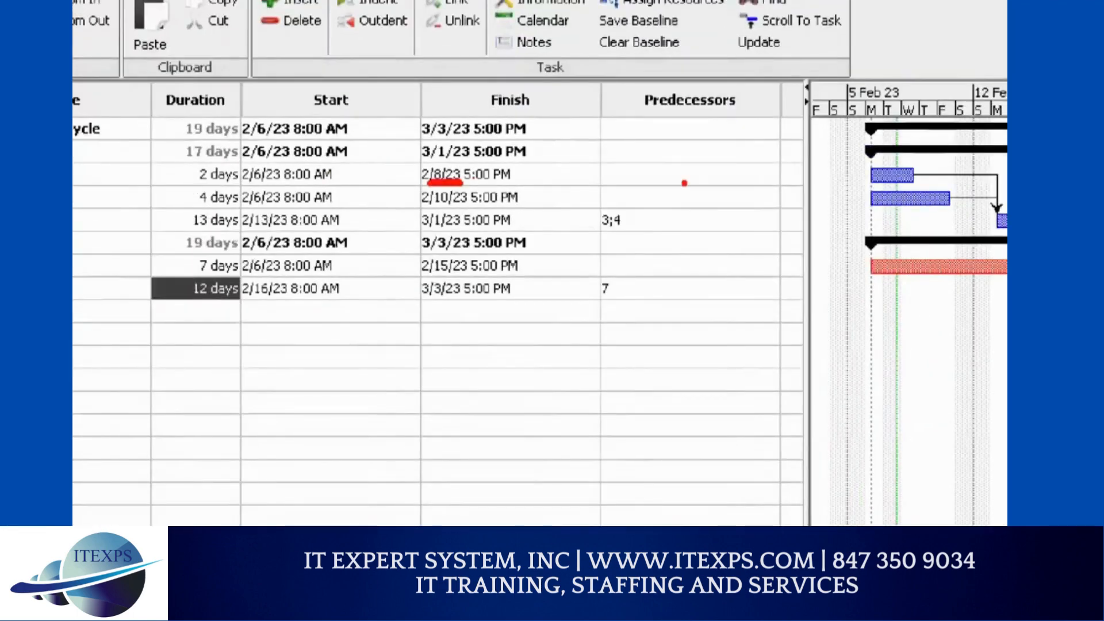
{"action": "key", "text": "Escape"}
Step: Draw a red stroke in the Gantt chart from the end of Task1's bar towards the start of Task3's bar
{"action": "key", "text": "ctrl+1"}
{"action": "left_click", "coordinate": [652, 175]}
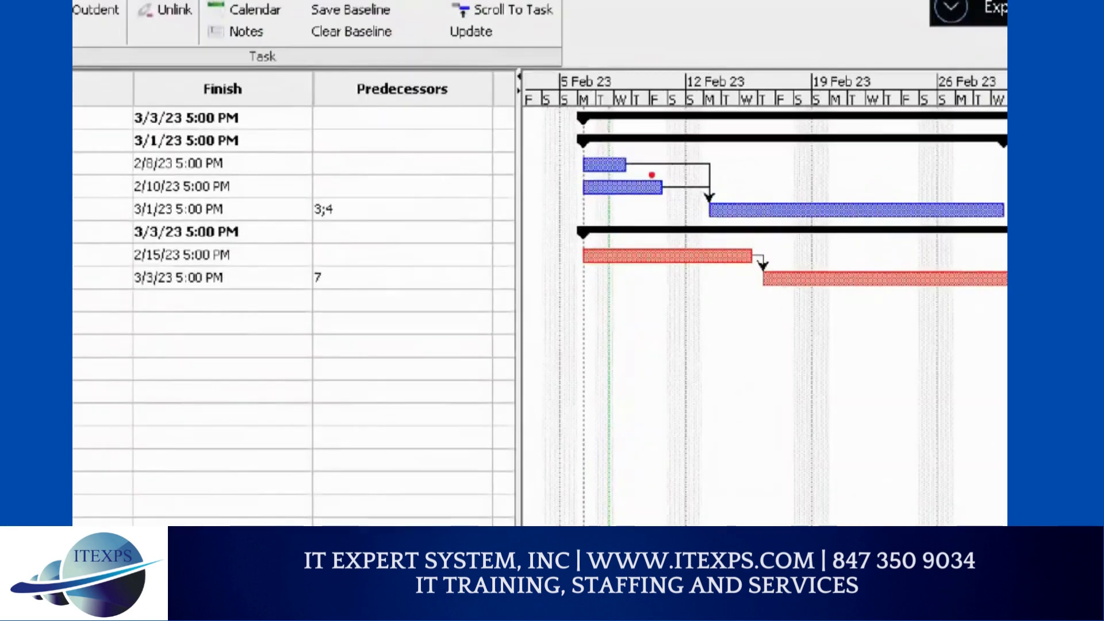
{"action": "mouse_move", "coordinate": [624, 163]}
{"action": "left_mouse_down"}
{"action": "mouse_move", "coordinate": [677, 163]}
{"action": "mouse_move", "coordinate": [729, 214]}
{"action": "left_mouse_up"}
{"action": "key", "text": "Escape"}
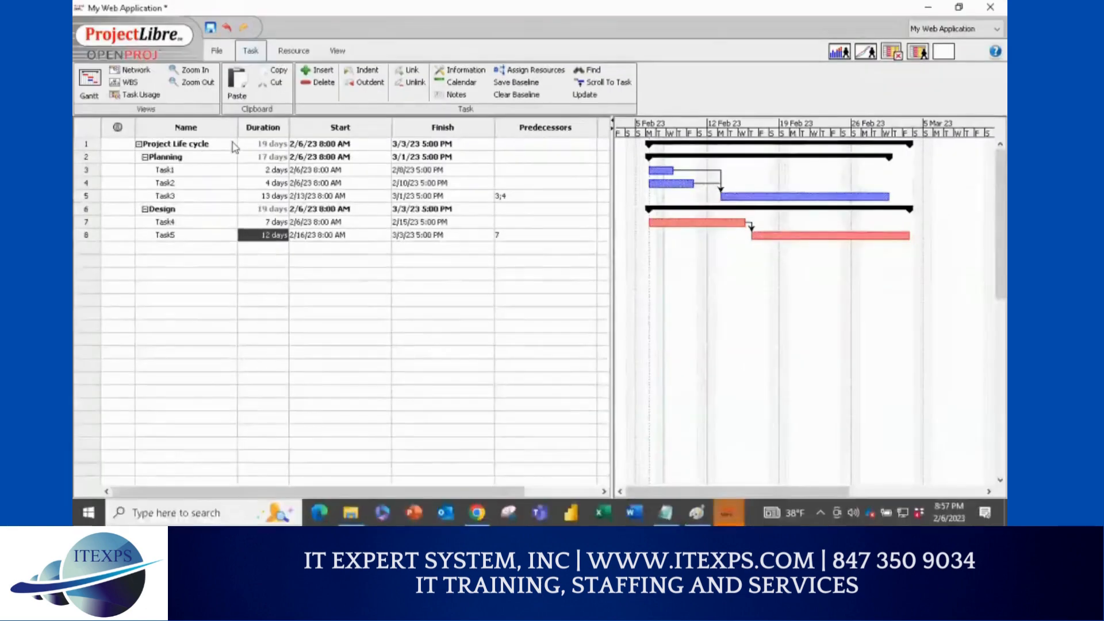
Step: Circle the duration of the Project Life cycle row in red
{"action": "key", "text": "ctrl+1"}
{"action": "left_click", "coordinate": [270, 145]}
{"action": "mouse_move", "coordinate": [273, 137]}
{"action": "left_mouse_down"}
{"action": "mouse_move", "coordinate": [251, 135]}
{"action": "mouse_move", "coordinate": [274, 147]}
{"action": "left_mouse_up"}
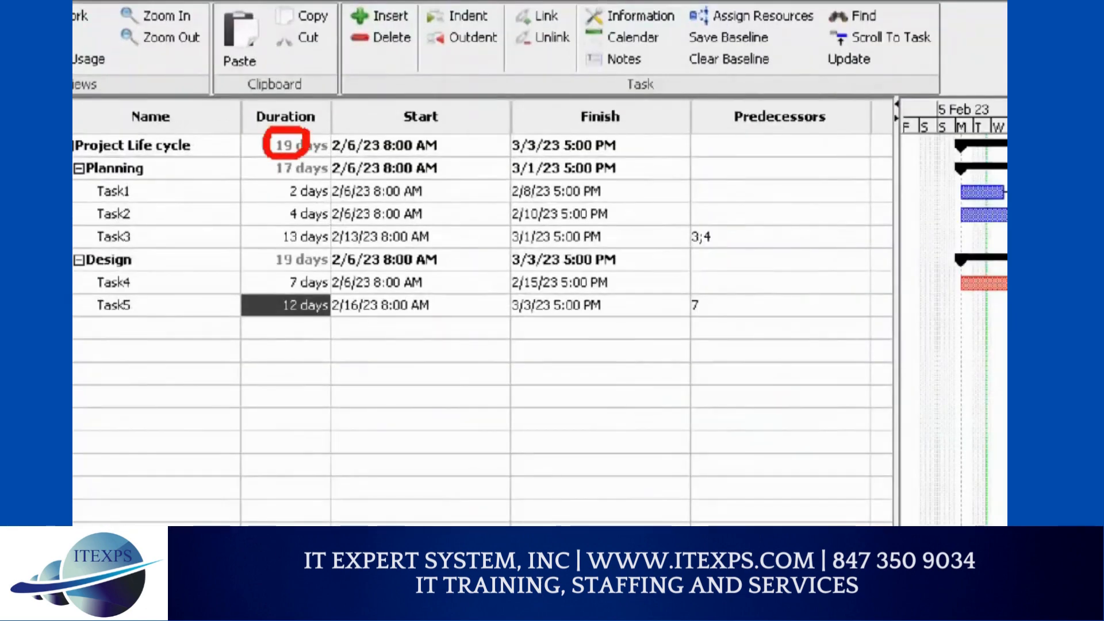
{"action": "key", "text": "Escape"}
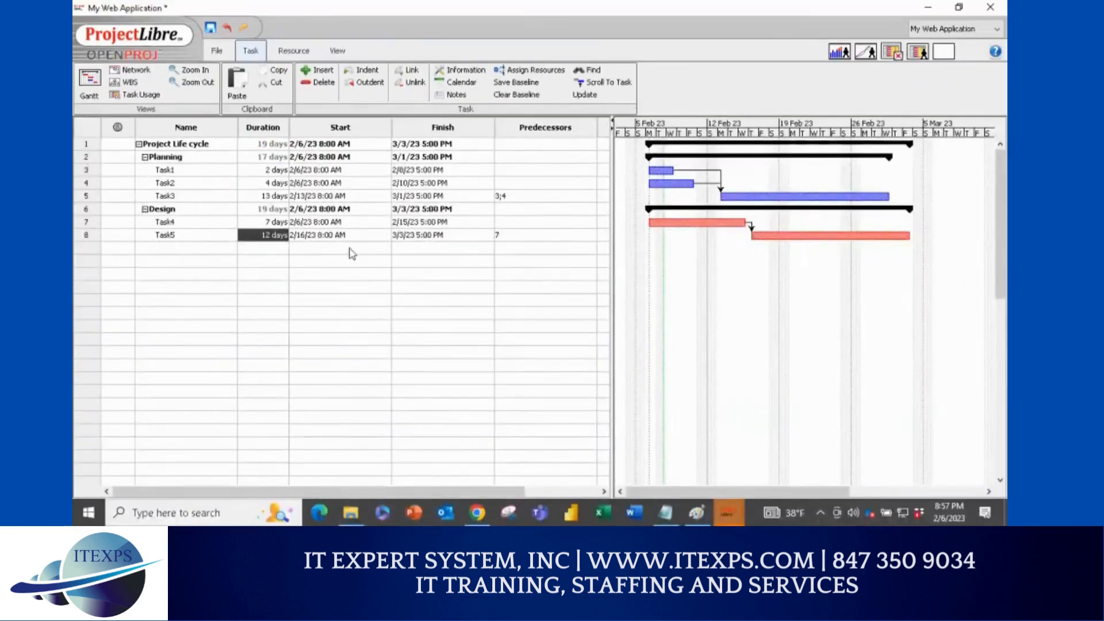
Step: Underline Task5's start and finish dates in red
{"action": "key", "text": "ctrl+1"}
{"action": "left_click", "coordinate": [306, 244]}
{"action": "left_click_drag", "start_coordinate": [255, 238], "coordinate": [479, 237]}
{"action": "key", "text": "Escape"}
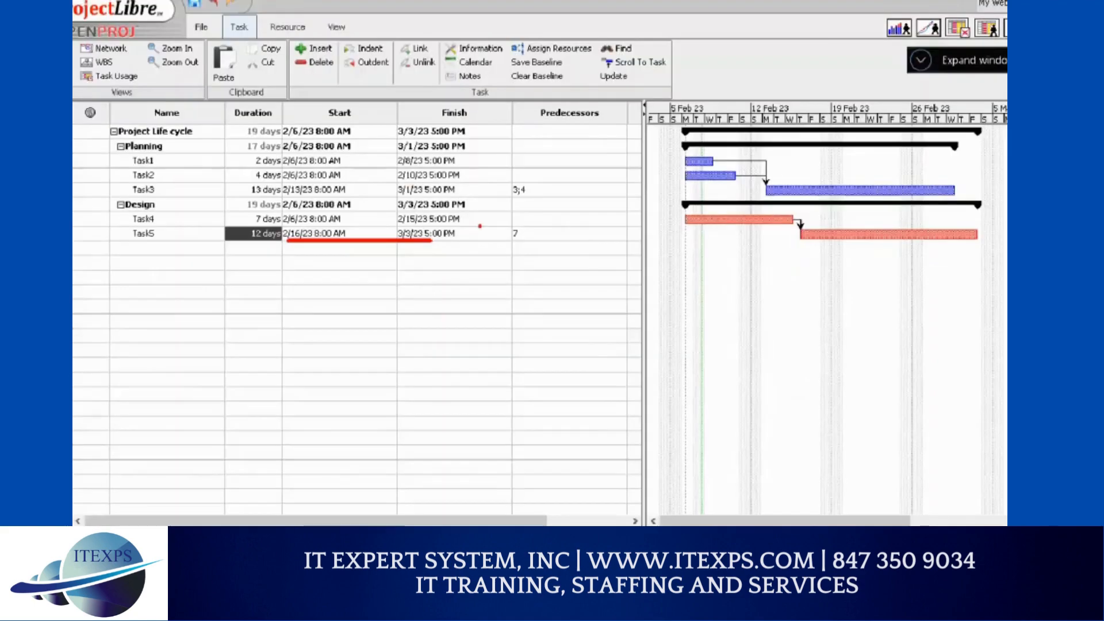
Step: Set February 20, 2023 as non-working time in the Standard calendar
{"action": "left_click", "coordinate": [457, 82]}
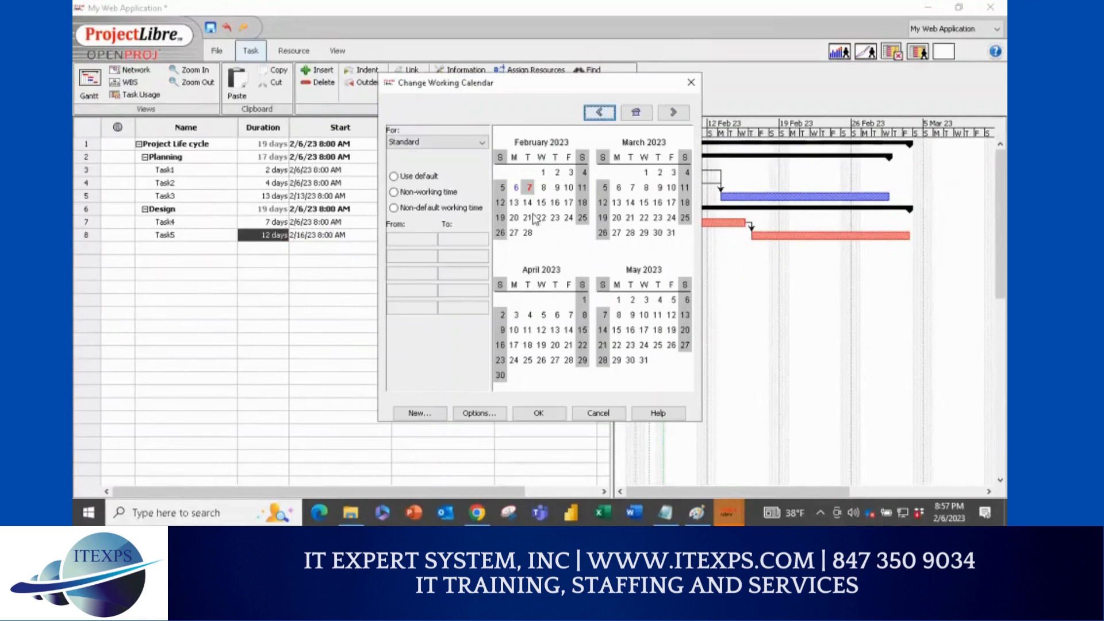
{"action": "left_click", "coordinate": [513, 218]}
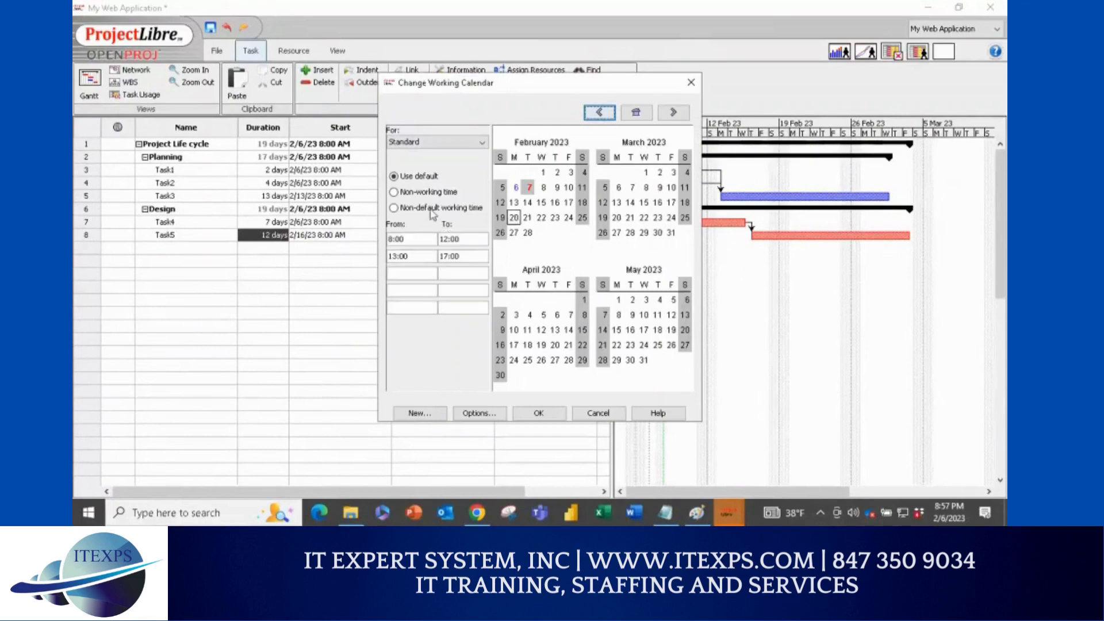
{"action": "left_click", "coordinate": [424, 193]}
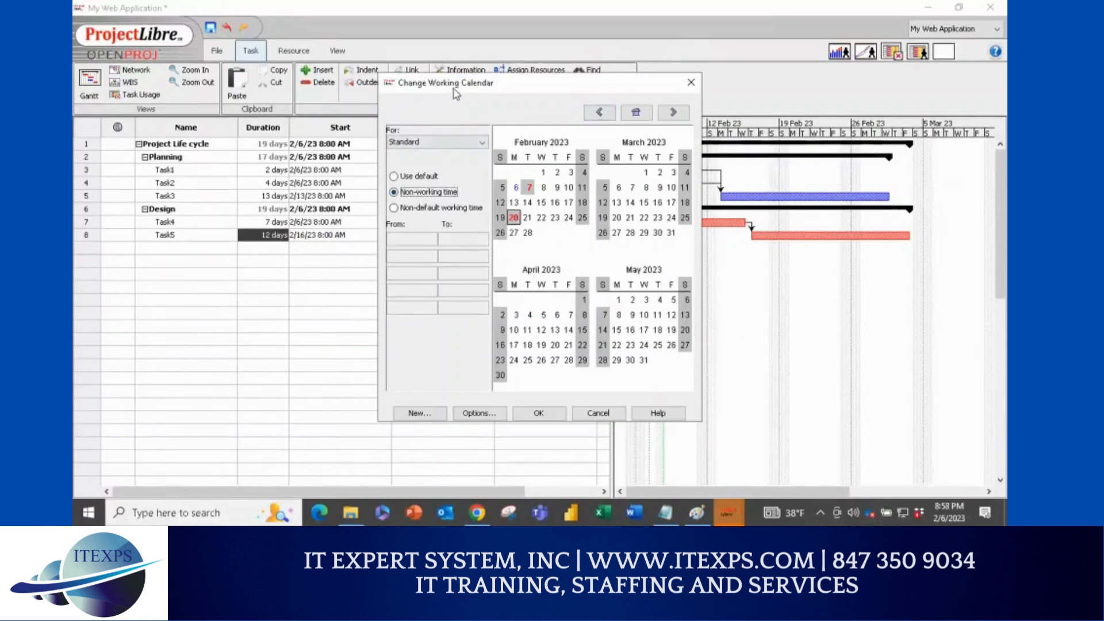
Step: Move the calendar dialog aside, mark Task5's start and finish dates in red, and apply the working calendar change
{"action": "left_click_drag", "start_coordinate": [456, 86], "coordinate": [684, 112]}
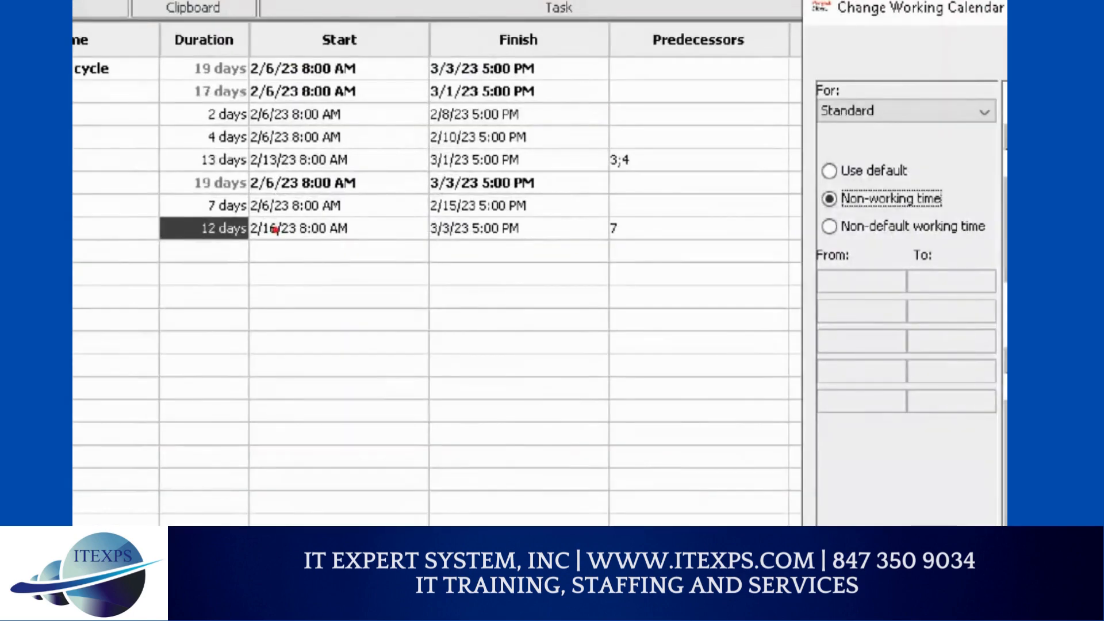
{"action": "mouse_move", "coordinate": [302, 235]}
{"action": "left_mouse_down"}
{"action": "mouse_move", "coordinate": [307, 255]}
{"action": "mouse_move", "coordinate": [444, 257]}
{"action": "mouse_move", "coordinate": [444, 231]}
{"action": "left_mouse_up"}
{"action": "mouse_move", "coordinate": [239, 51]}
{"action": "left_mouse_down"}
{"action": "mouse_move", "coordinate": [222, 42]}
{"action": "mouse_move", "coordinate": [204, 93]}
{"action": "mouse_move", "coordinate": [244, 58]}
{"action": "left_mouse_up"}
{"action": "left_click_drag", "start_coordinate": [379, 248], "coordinate": [382, 233]}
{"action": "mouse_move", "coordinate": [449, 267]}
{"action": "left_mouse_down"}
{"action": "mouse_move", "coordinate": [474, 267]}
{"action": "mouse_move", "coordinate": [477, 282]}
{"action": "left_mouse_up"}
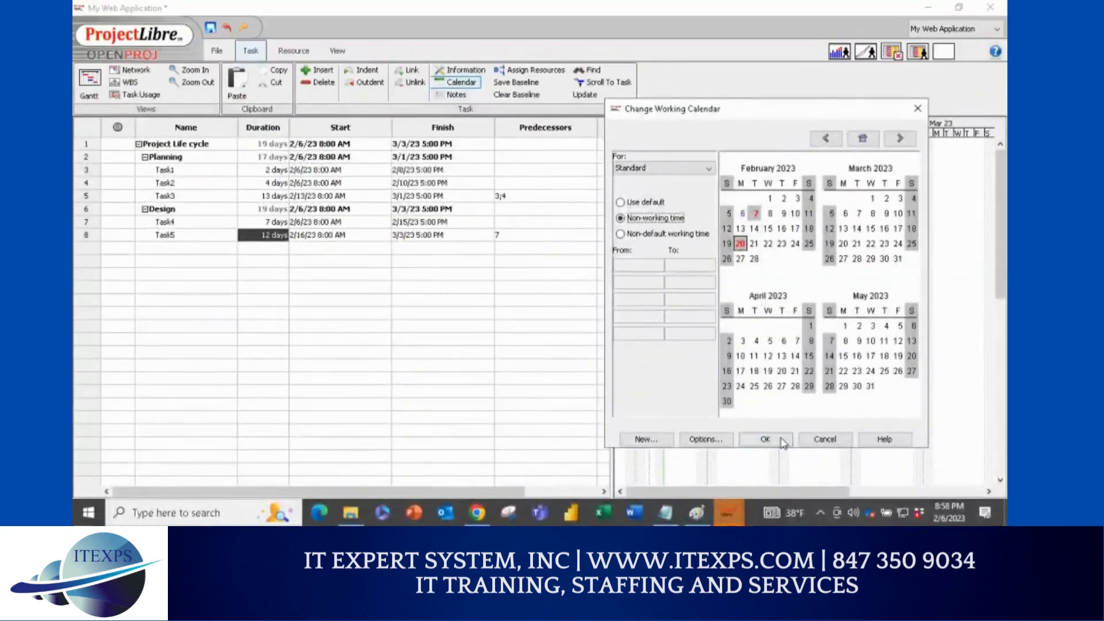
{"action": "left_click", "coordinate": [765, 439]}
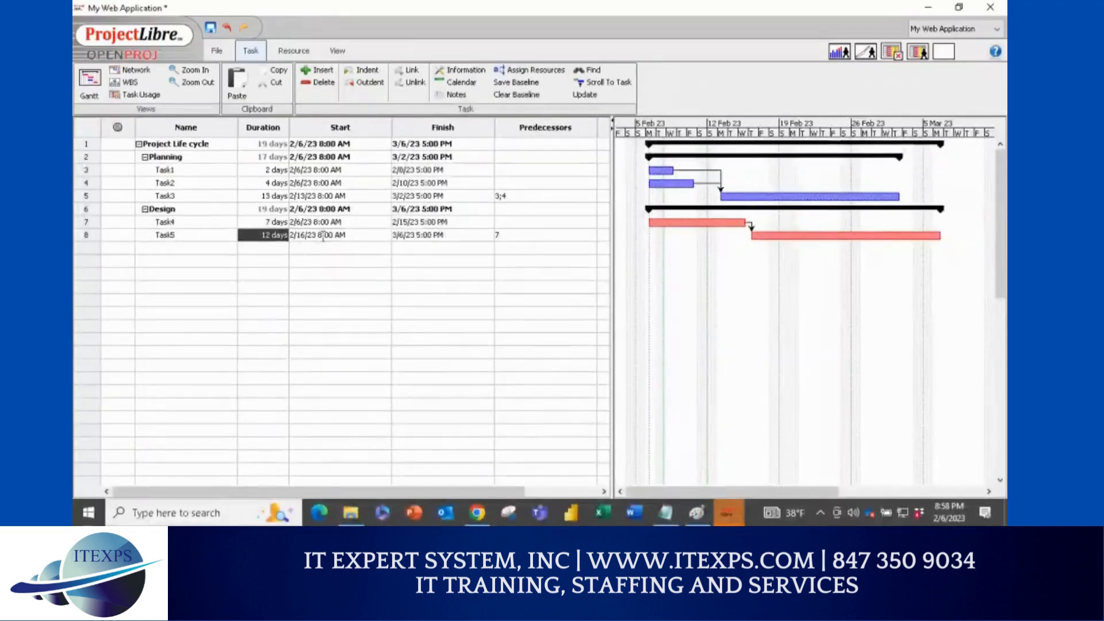
{"action": "double_click", "coordinate": [351, 263]}
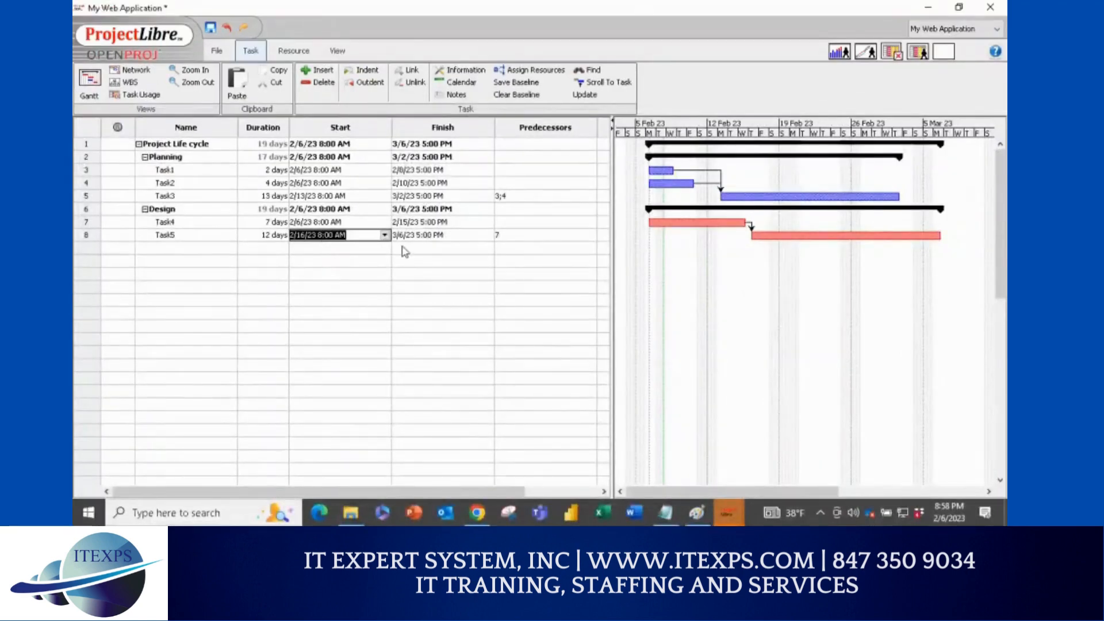
{"action": "double_click", "coordinate": [404, 252]}
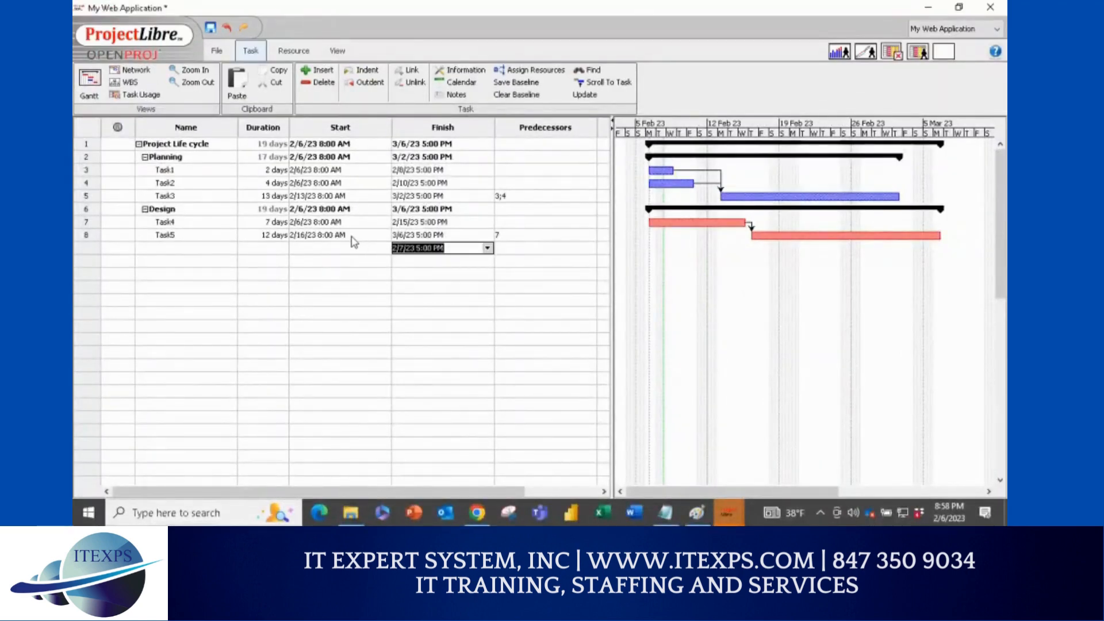
{"action": "double_click", "coordinate": [354, 242]}
{"action": "left_click", "coordinate": [384, 261]}
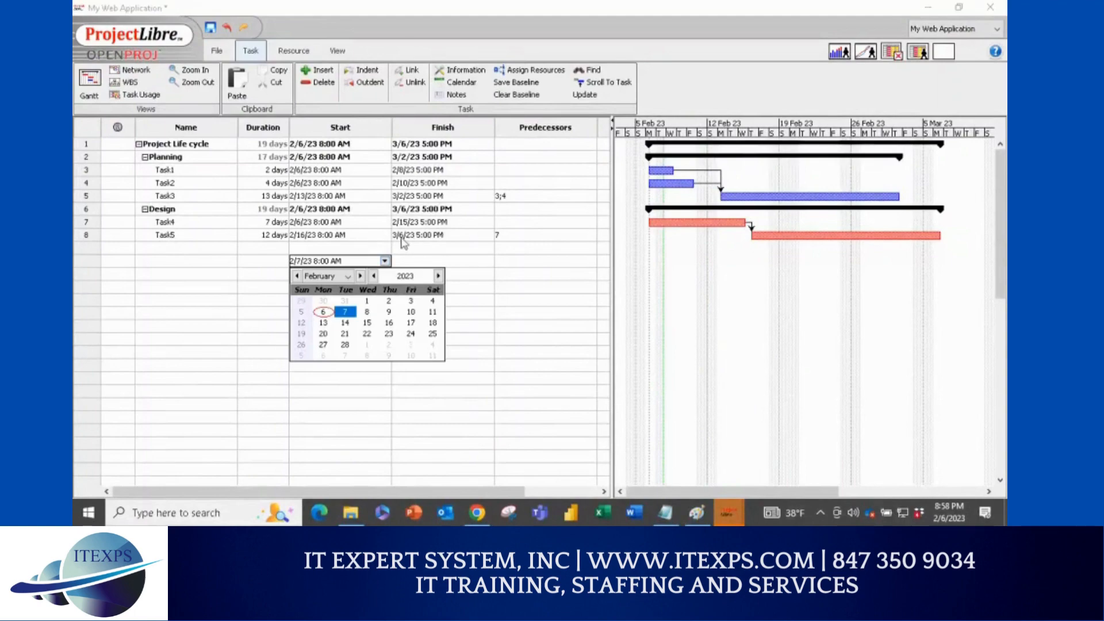
{"action": "double_click", "coordinate": [276, 236]}
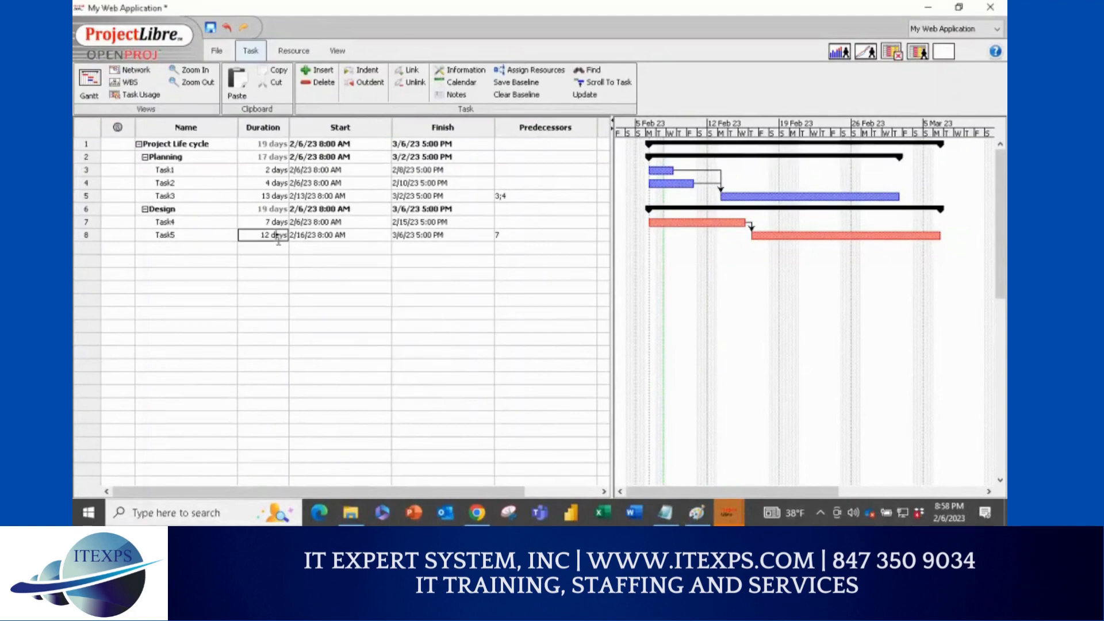
{"action": "double_click", "coordinate": [405, 248]}
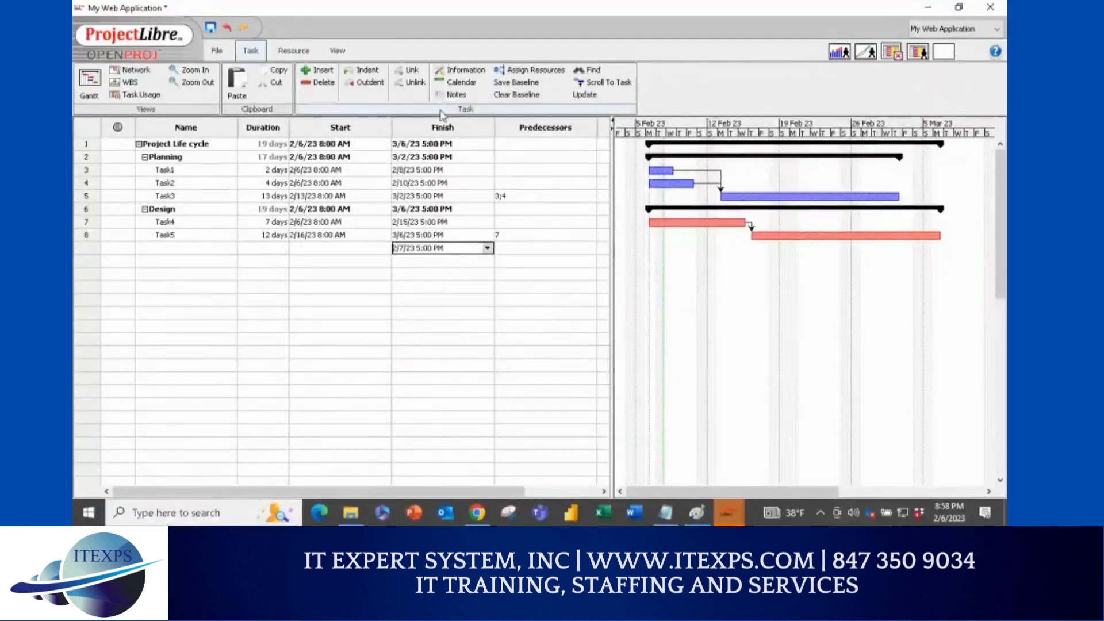
Step: Reopen the working calendar to compare its non-working days with the schedule, and close it without changes
{"action": "left_click", "coordinate": [454, 84]}
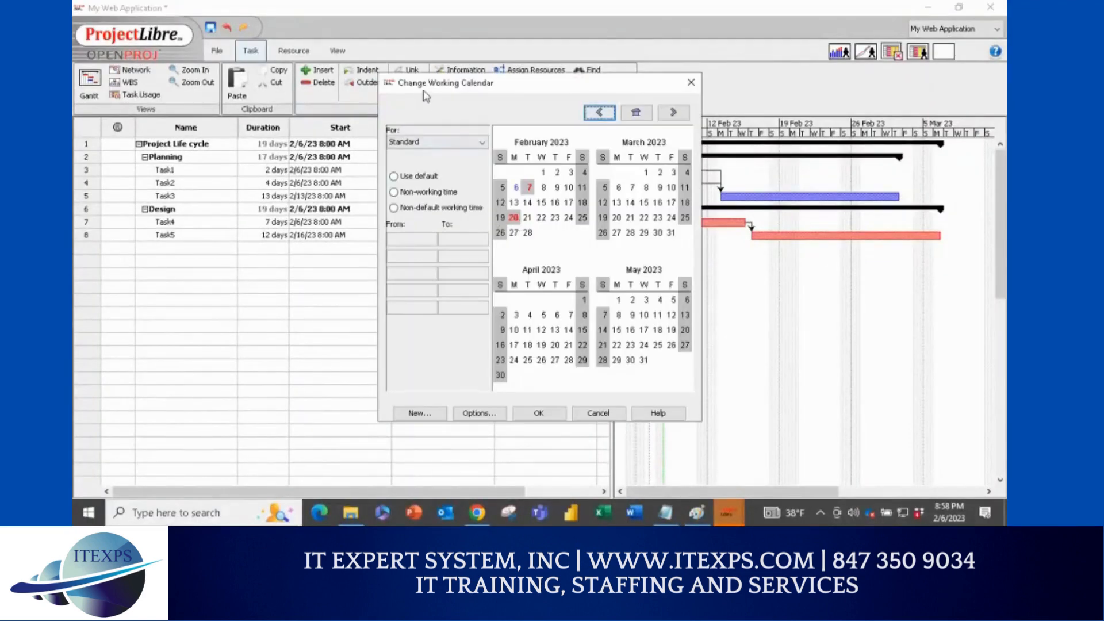
{"action": "left_click_drag", "start_coordinate": [423, 90], "coordinate": [535, 312]}
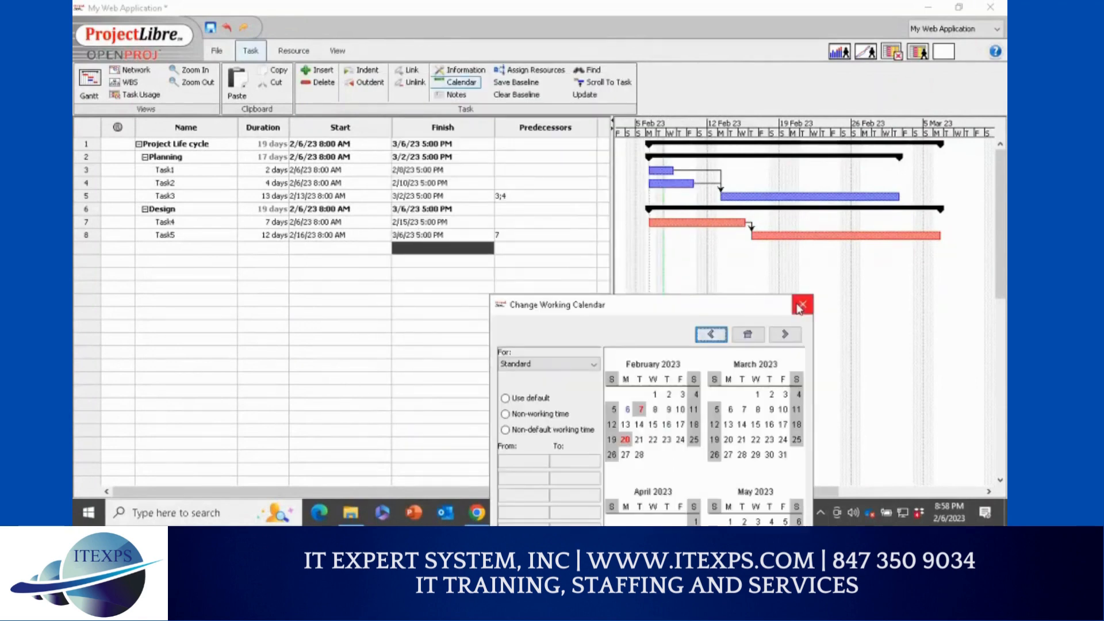
{"action": "left_click", "coordinate": [802, 305]}
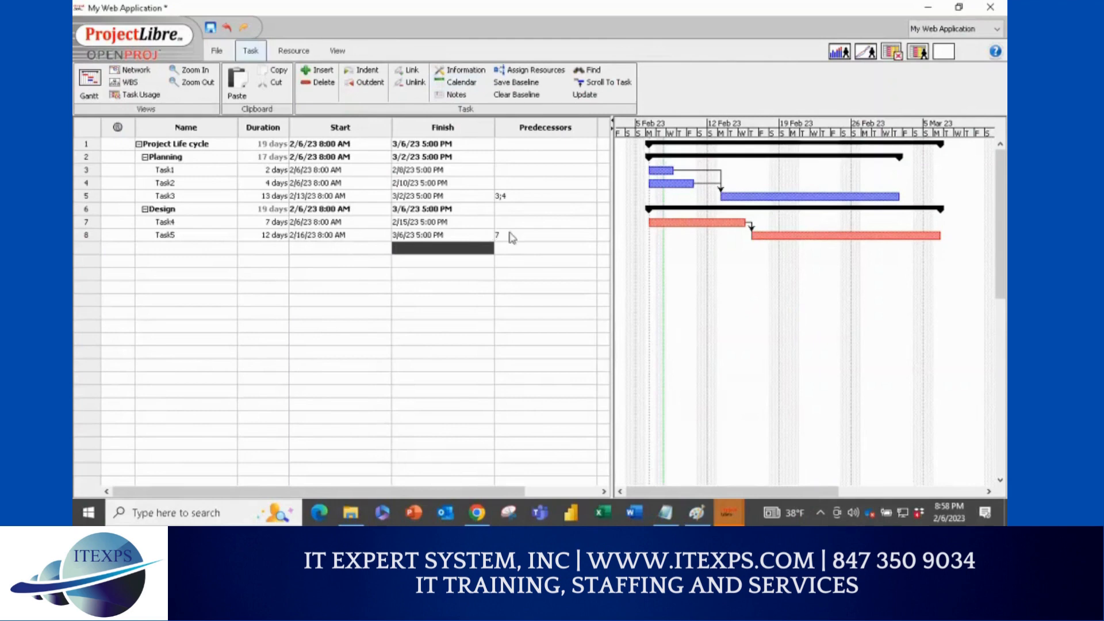
Step: Widen the task table towards the Resource Names column and circle the Start dates in red
{"action": "left_click_drag", "start_coordinate": [613, 214], "coordinate": [678, 214]}
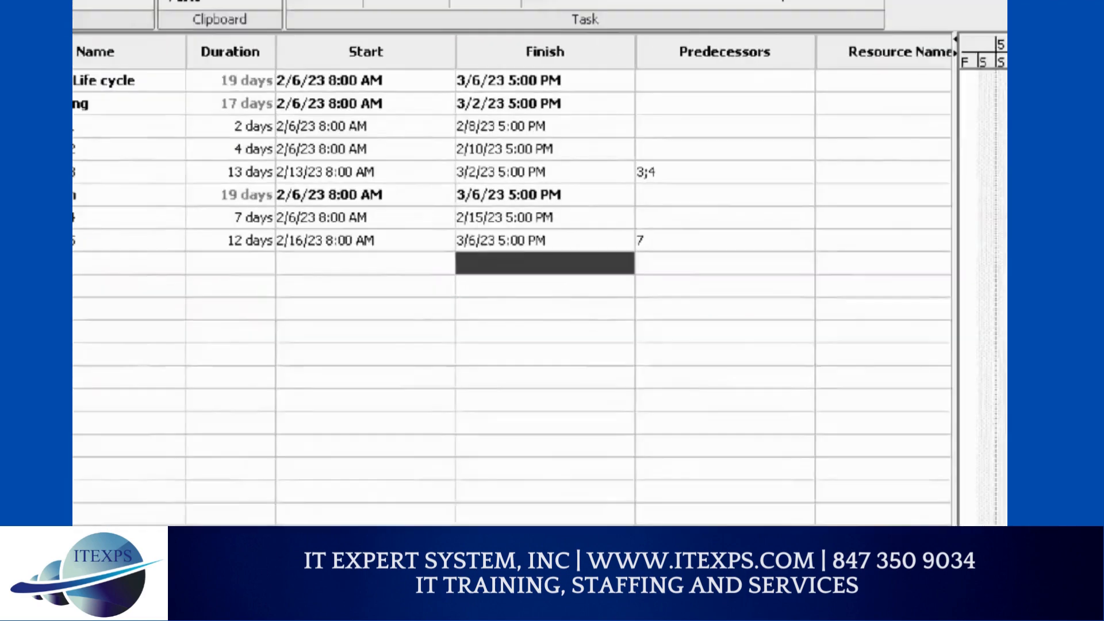
{"action": "mouse_move", "coordinate": [237, 115]}
{"action": "left_mouse_down"}
{"action": "mouse_move", "coordinate": [437, 98]}
{"action": "mouse_move", "coordinate": [238, 135]}
{"action": "mouse_move", "coordinate": [299, 107]}
{"action": "left_mouse_up"}
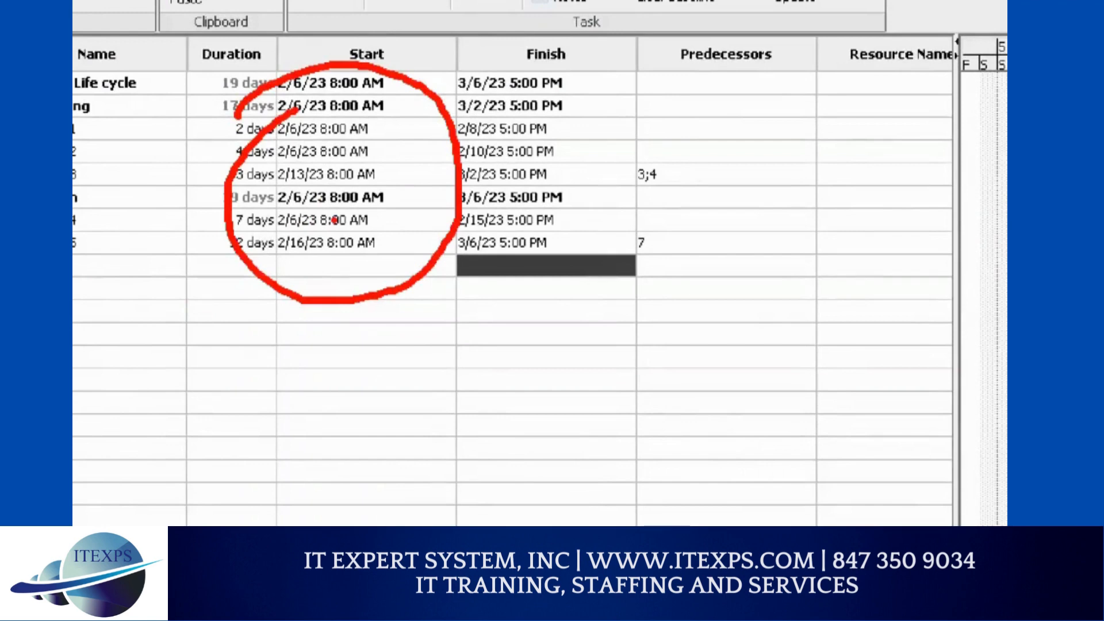
{"action": "key", "text": "Escape"}
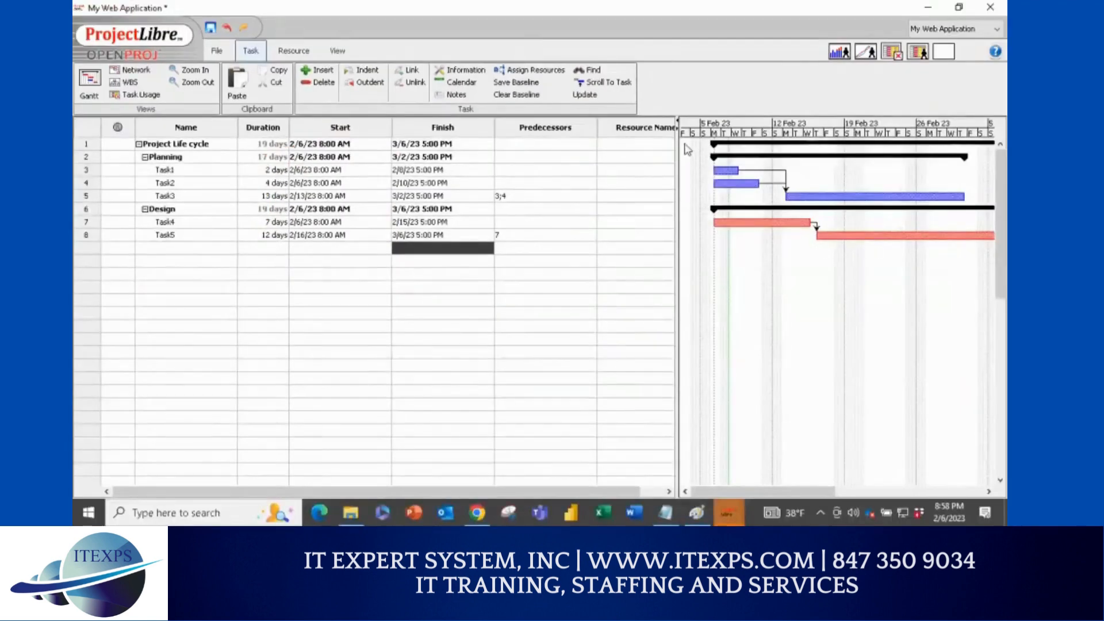
{"action": "left_click_drag", "start_coordinate": [676, 145], "coordinate": [705, 148]}
Step: Write "What" in red below the task list, and mark the task names with a brace and short strokes at Planning
{"action": "key", "text": "ctrl+1"}
{"action": "left_click", "coordinate": [137, 152]}
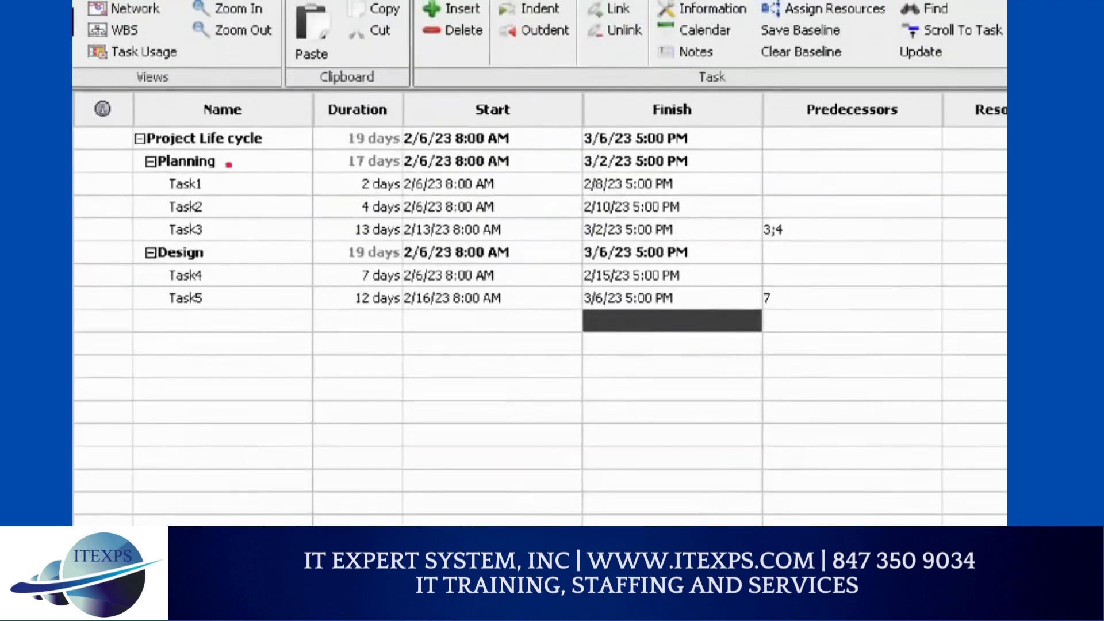
{"action": "mouse_move", "coordinate": [260, 381]}
{"action": "left_mouse_down"}
{"action": "mouse_move", "coordinate": [328, 396]}
{"action": "mouse_move", "coordinate": [352, 426]}
{"action": "left_mouse_up"}
{"action": "left_click_drag", "start_coordinate": [371, 388], "coordinate": [380, 412]}
{"action": "mouse_move", "coordinate": [397, 364]}
{"action": "left_mouse_down"}
{"action": "mouse_move", "coordinate": [406, 409]}
{"action": "mouse_move", "coordinate": [415, 379]}
{"action": "left_mouse_up"}
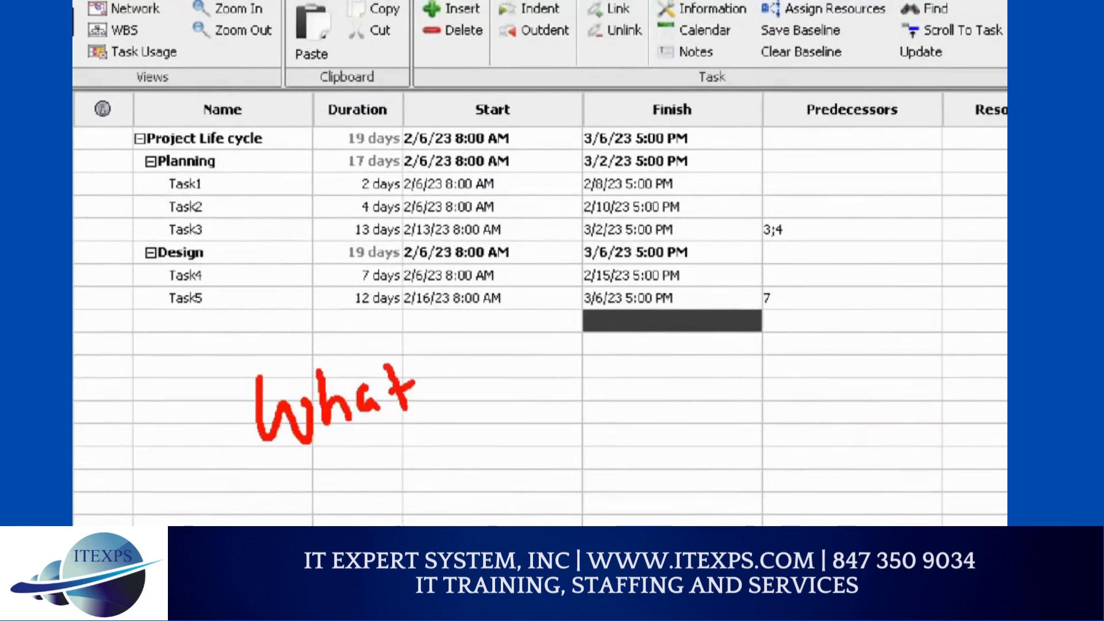
{"action": "mouse_move", "coordinate": [137, 144]}
{"action": "left_mouse_down"}
{"action": "mouse_move", "coordinate": [131, 262]}
{"action": "mouse_move", "coordinate": [152, 361]}
{"action": "left_mouse_up"}
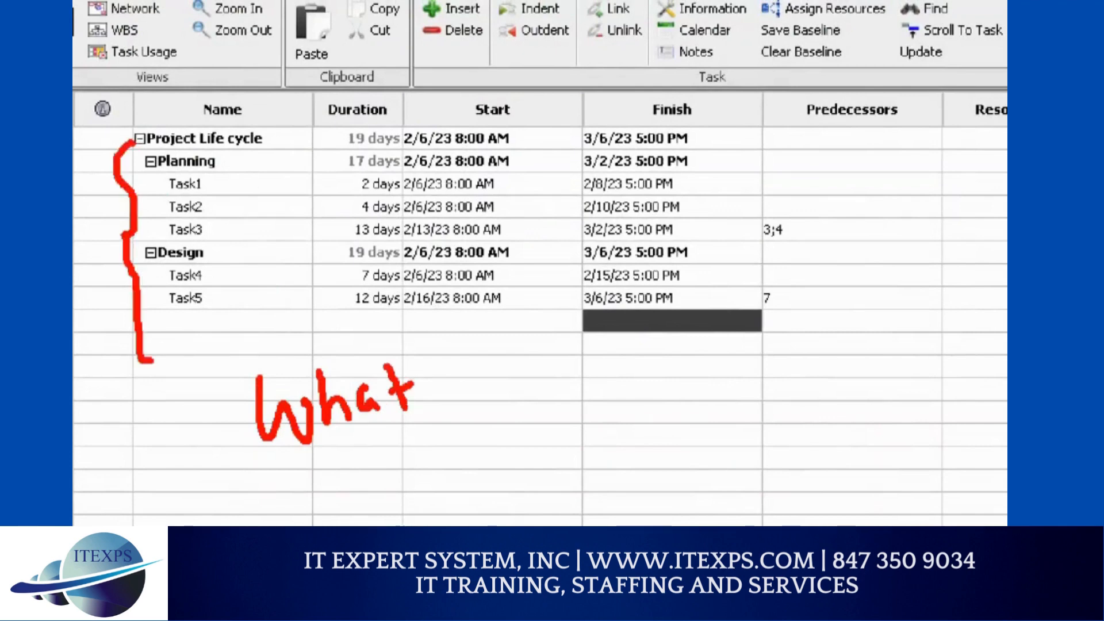
{"action": "left_click_drag", "start_coordinate": [211, 187], "coordinate": [212, 230]}
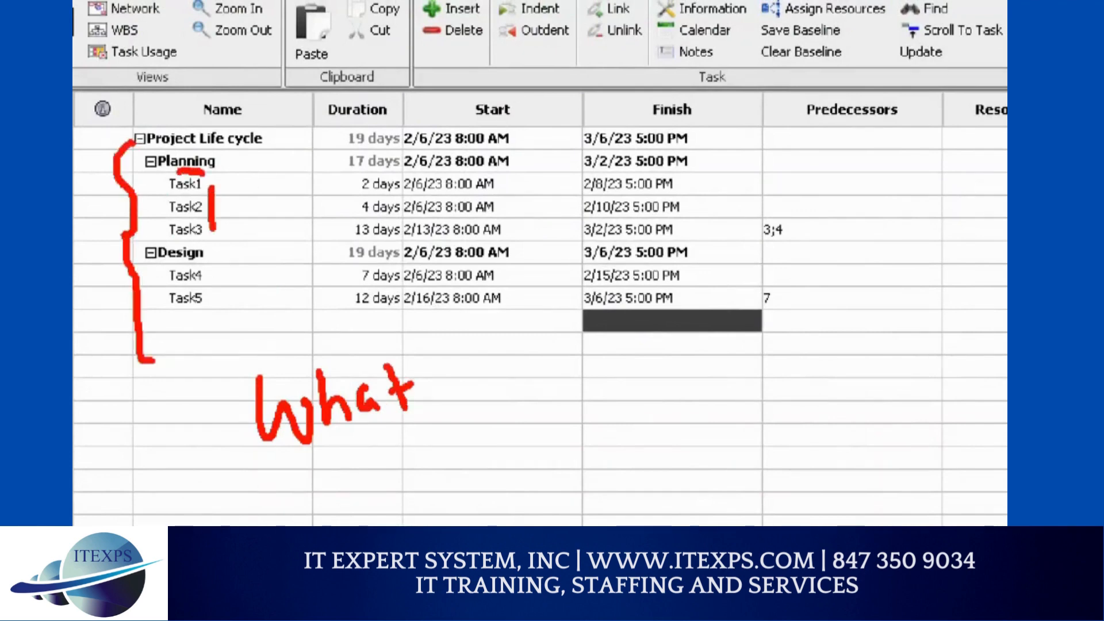
Step: Write "When" in red beside "What" and draw four red lines across the start and finish dates of the tasks
{"action": "mouse_move", "coordinate": [460, 437]}
{"action": "left_mouse_down"}
{"action": "mouse_move", "coordinate": [449, 469]}
{"action": "mouse_move", "coordinate": [514, 438]}
{"action": "mouse_move", "coordinate": [537, 467]}
{"action": "mouse_move", "coordinate": [558, 465]}
{"action": "left_mouse_up"}
{"action": "mouse_move", "coordinate": [568, 448]}
{"action": "left_mouse_down"}
{"action": "mouse_move", "coordinate": [601, 457]}
{"action": "mouse_move", "coordinate": [631, 423]}
{"action": "left_mouse_up"}
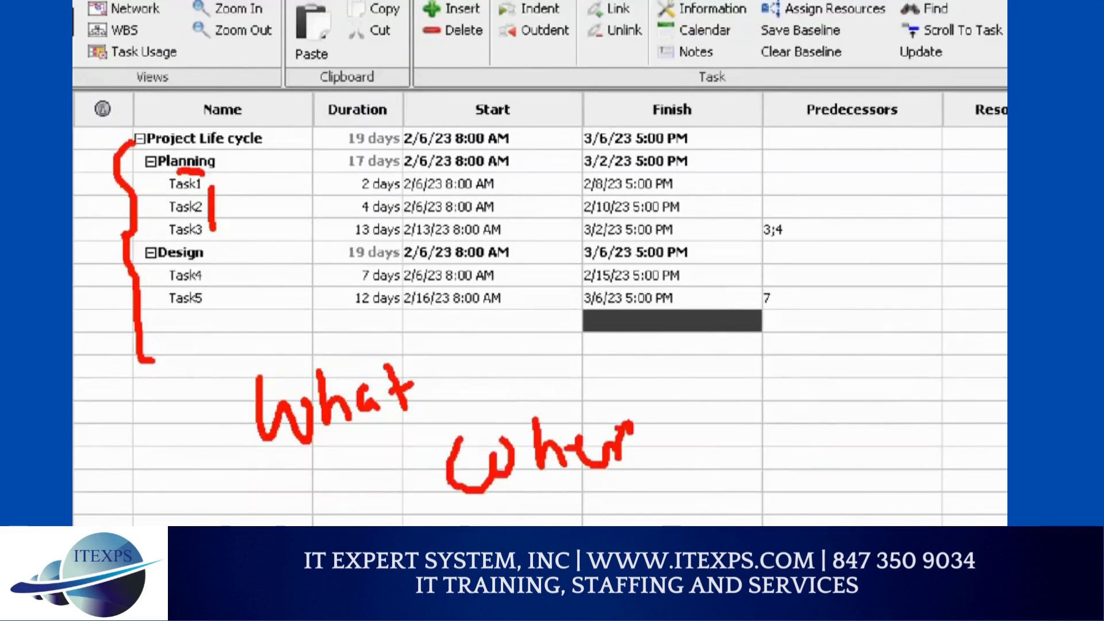
{"action": "left_click_drag", "start_coordinate": [412, 165], "coordinate": [646, 172]}
{"action": "left_click_drag", "start_coordinate": [391, 215], "coordinate": [634, 202]}
{"action": "left_click_drag", "start_coordinate": [422, 237], "coordinate": [633, 229]}
{"action": "left_click_drag", "start_coordinate": [398, 274], "coordinate": [566, 275]}
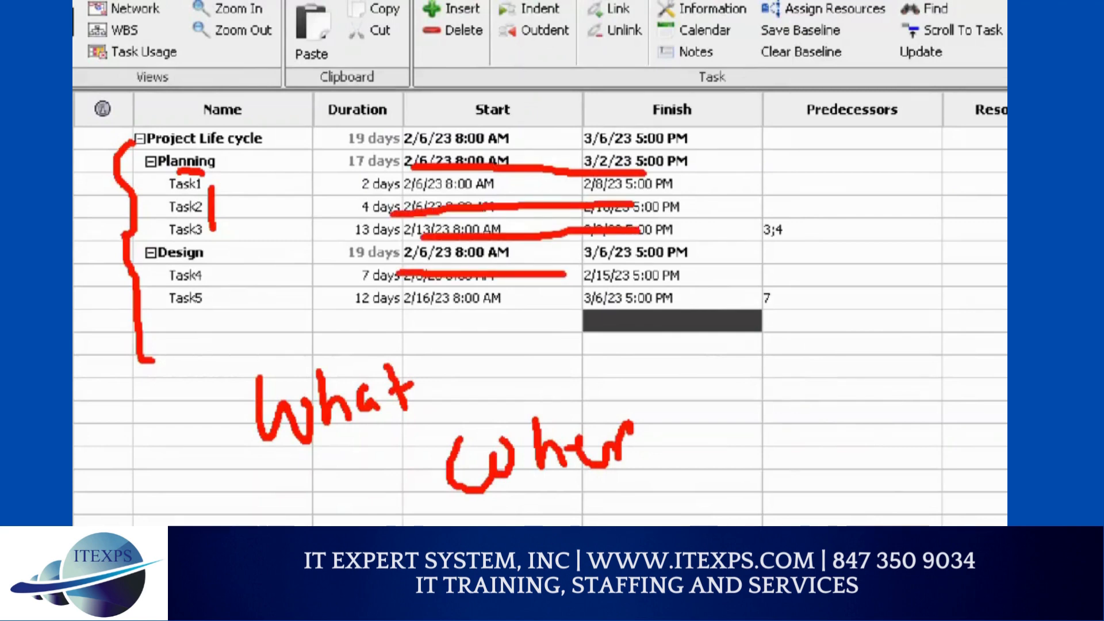
Step: Write "How Long" in red beside "When", and mark the duration values of Task1, Task2 and Task3
{"action": "left_click_drag", "start_coordinate": [737, 405], "coordinate": [743, 470]}
{"action": "mouse_move", "coordinate": [745, 434]}
{"action": "left_mouse_down"}
{"action": "mouse_move", "coordinate": [796, 427]}
{"action": "mouse_move", "coordinate": [792, 475]}
{"action": "left_mouse_up"}
{"action": "mouse_move", "coordinate": [823, 432]}
{"action": "left_mouse_down"}
{"action": "mouse_move", "coordinate": [811, 466]}
{"action": "mouse_move", "coordinate": [831, 437]}
{"action": "mouse_move", "coordinate": [863, 458]}
{"action": "mouse_move", "coordinate": [880, 437]}
{"action": "mouse_move", "coordinate": [939, 452]}
{"action": "left_mouse_up"}
{"action": "left_click", "coordinate": [921, 443]}
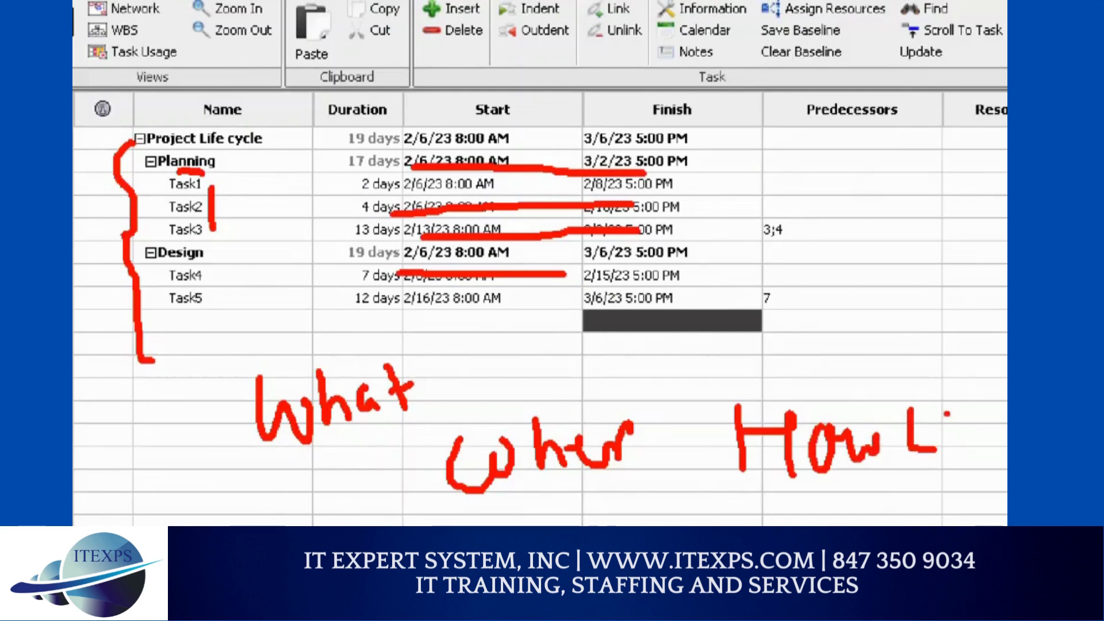
{"action": "mouse_move", "coordinate": [949, 412]}
{"action": "left_mouse_down"}
{"action": "mouse_move", "coordinate": [956, 437]}
{"action": "mouse_move", "coordinate": [991, 410]}
{"action": "mouse_move", "coordinate": [1001, 443]}
{"action": "mouse_move", "coordinate": [978, 447]}
{"action": "left_mouse_up"}
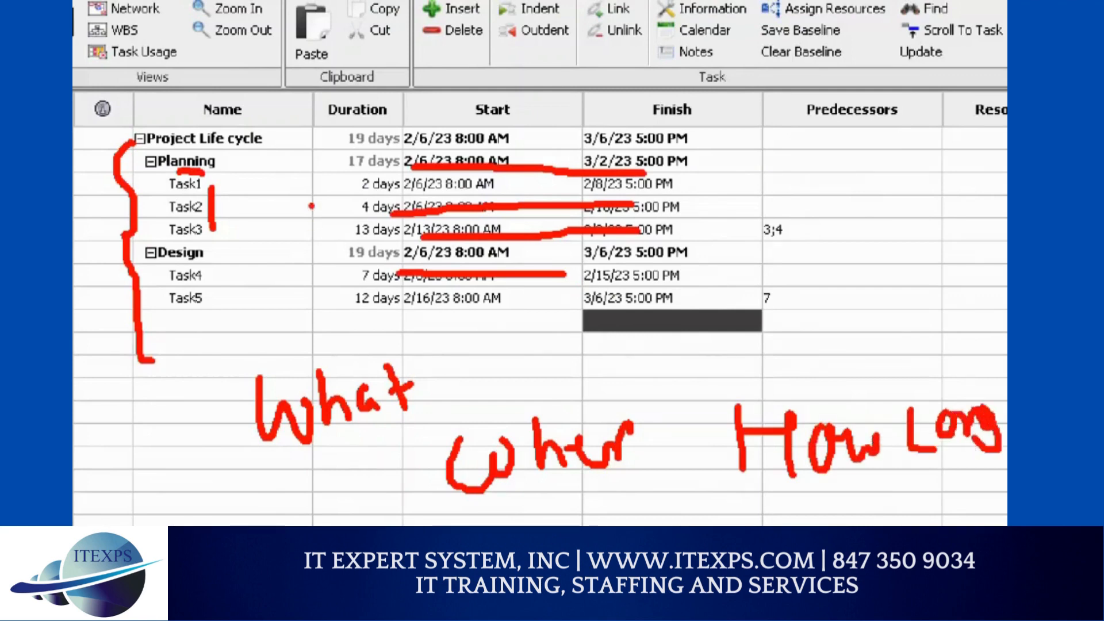
{"action": "left_click_drag", "start_coordinate": [359, 169], "coordinate": [372, 241]}
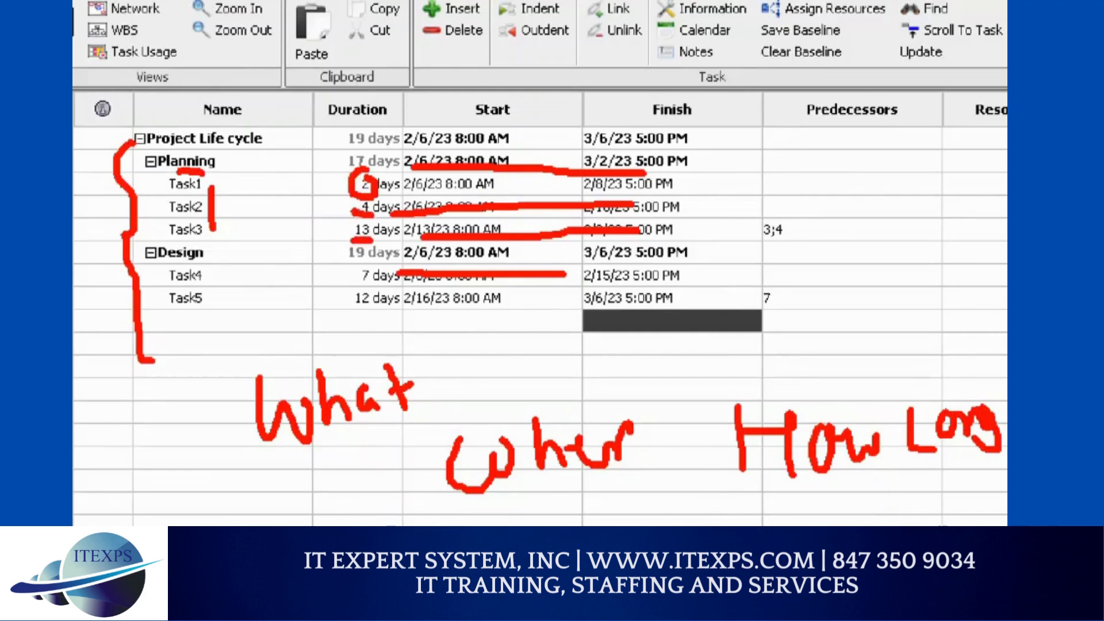
Step: Draw short staggered red strokes across the Predecessors column and the column beside it, and clear the annotations
{"action": "mouse_move", "coordinate": [763, 158]}
{"action": "left_mouse_down"}
{"action": "mouse_move", "coordinate": [828, 157]}
{"action": "mouse_move", "coordinate": [914, 193]}
{"action": "left_mouse_up"}
{"action": "left_click_drag", "start_coordinate": [916, 255], "coordinate": [988, 251]}
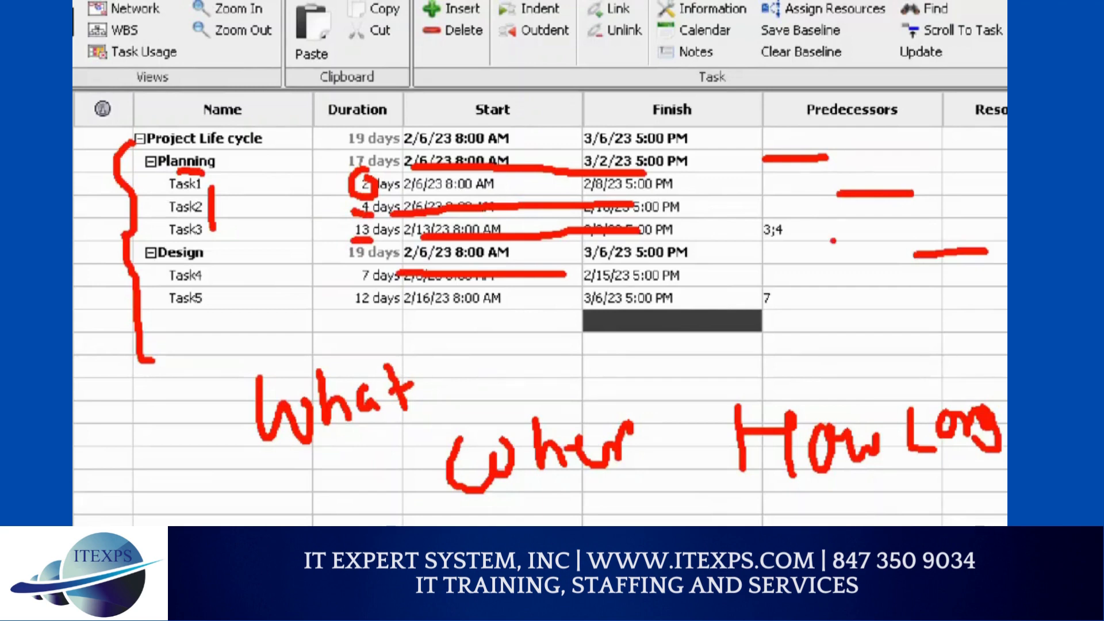
{"action": "mouse_move", "coordinate": [783, 212]}
{"action": "left_mouse_down"}
{"action": "mouse_move", "coordinate": [805, 242]}
{"action": "mouse_move", "coordinate": [777, 214]}
{"action": "left_mouse_up"}
{"action": "mouse_move", "coordinate": [774, 275]}
{"action": "left_mouse_down"}
{"action": "mouse_move", "coordinate": [747, 305]}
{"action": "mouse_move", "coordinate": [783, 275]}
{"action": "left_mouse_up"}
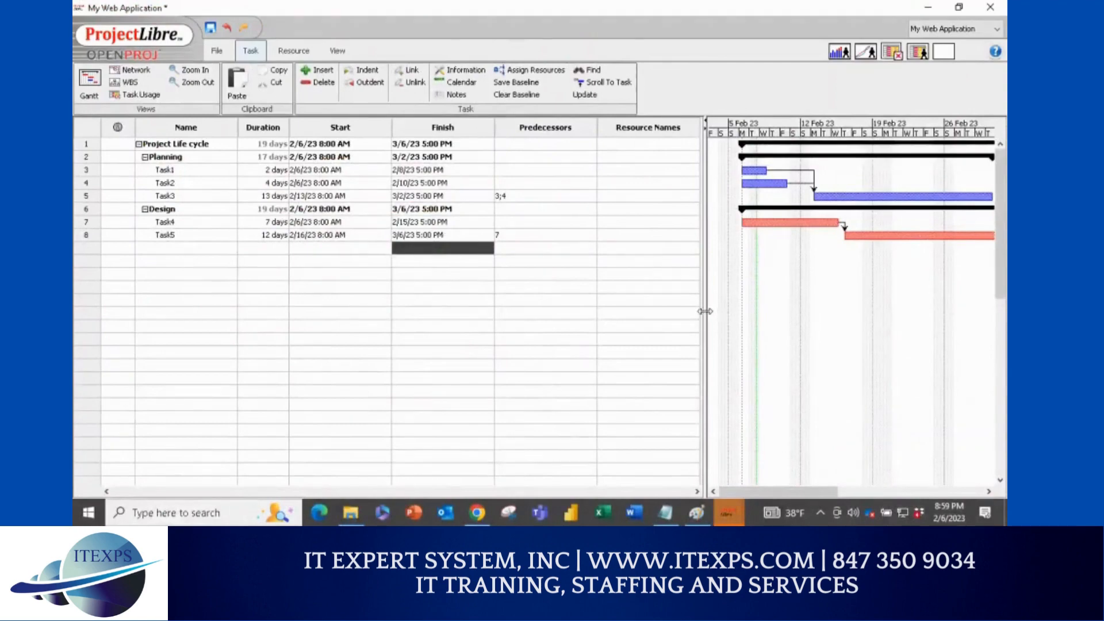
Step: Widen the chart area over the Resource Names column, circle the task bars in red and write "Gantt chart" below them
{"action": "left_click_drag", "start_coordinate": [707, 311], "coordinate": [599, 312]}
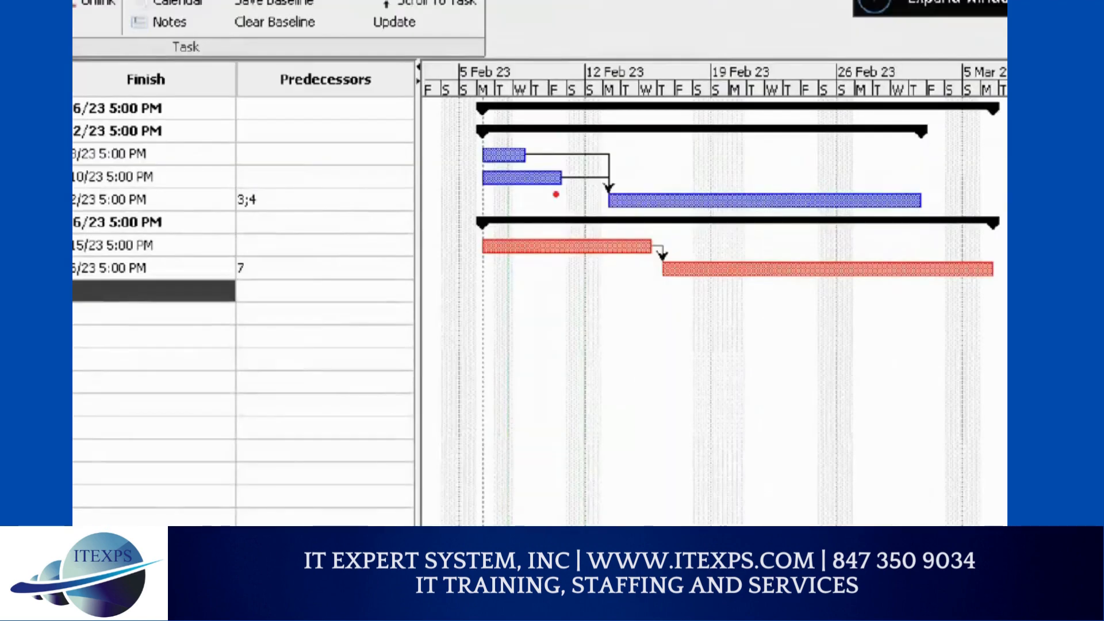
{"action": "mouse_move", "coordinate": [429, 201]}
{"action": "left_mouse_down"}
{"action": "mouse_move", "coordinate": [535, 95]}
{"action": "mouse_move", "coordinate": [739, 318]}
{"action": "mouse_move", "coordinate": [460, 156]}
{"action": "left_mouse_up"}
{"action": "mouse_move", "coordinate": [558, 361]}
{"action": "left_mouse_down"}
{"action": "mouse_move", "coordinate": [573, 437]}
{"action": "mouse_move", "coordinate": [604, 414]}
{"action": "mouse_move", "coordinate": [626, 454]}
{"action": "mouse_move", "coordinate": [674, 417]}
{"action": "mouse_move", "coordinate": [699, 440]}
{"action": "mouse_move", "coordinate": [771, 456]}
{"action": "mouse_move", "coordinate": [779, 420]}
{"action": "left_mouse_up"}
{"action": "mouse_move", "coordinate": [894, 386]}
{"action": "left_mouse_down"}
{"action": "mouse_move", "coordinate": [859, 406]}
{"action": "mouse_move", "coordinate": [890, 421]}
{"action": "left_mouse_up"}
{"action": "mouse_move", "coordinate": [902, 355]}
{"action": "left_mouse_down"}
{"action": "mouse_move", "coordinate": [942, 417]}
{"action": "mouse_move", "coordinate": [1001, 397]}
{"action": "mouse_move", "coordinate": [1004, 383]}
{"action": "left_mouse_up"}
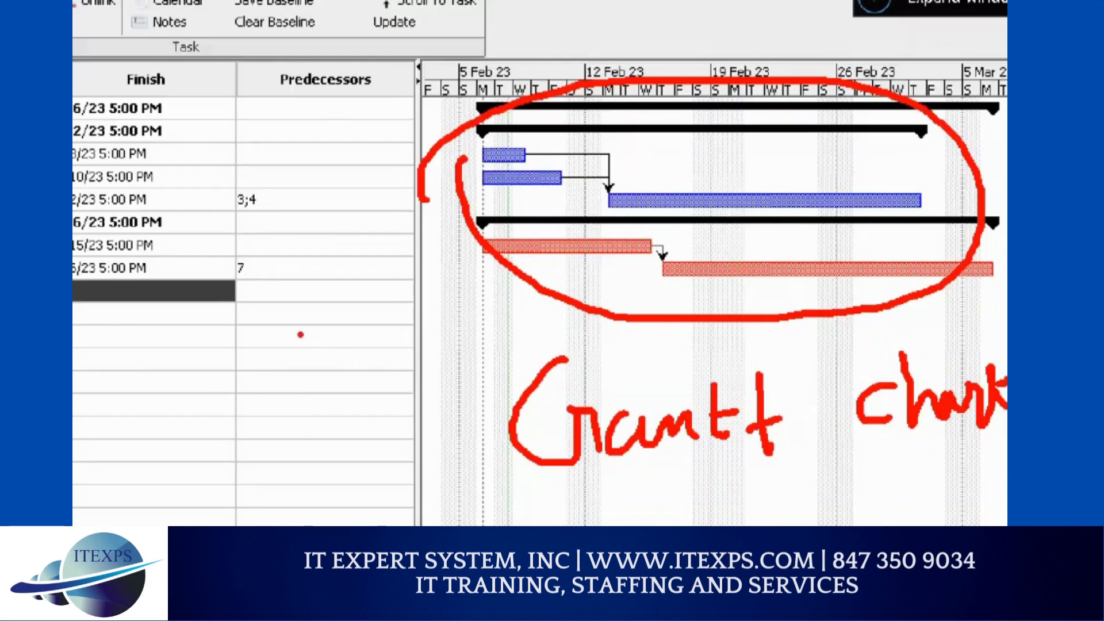
Step: Write "p.sched" in red beside the circled bars, underline it, and clear the annotations
{"action": "left_click_drag", "start_coordinate": [293, 326], "coordinate": [296, 361]}
{"action": "mouse_move", "coordinate": [291, 330]}
{"action": "left_mouse_down"}
{"action": "mouse_move", "coordinate": [318, 320]}
{"action": "mouse_move", "coordinate": [295, 336]}
{"action": "mouse_move", "coordinate": [329, 329]}
{"action": "mouse_move", "coordinate": [322, 344]}
{"action": "left_mouse_up"}
{"action": "left_click", "coordinate": [330, 339]}
{"action": "mouse_move", "coordinate": [379, 305]}
{"action": "left_mouse_down"}
{"action": "mouse_move", "coordinate": [368, 306]}
{"action": "mouse_move", "coordinate": [379, 322]}
{"action": "left_mouse_up"}
{"action": "mouse_move", "coordinate": [404, 268]}
{"action": "left_mouse_down"}
{"action": "mouse_move", "coordinate": [438, 317]}
{"action": "mouse_move", "coordinate": [454, 282]}
{"action": "mouse_move", "coordinate": [482, 305]}
{"action": "mouse_move", "coordinate": [482, 292]}
{"action": "left_mouse_up"}
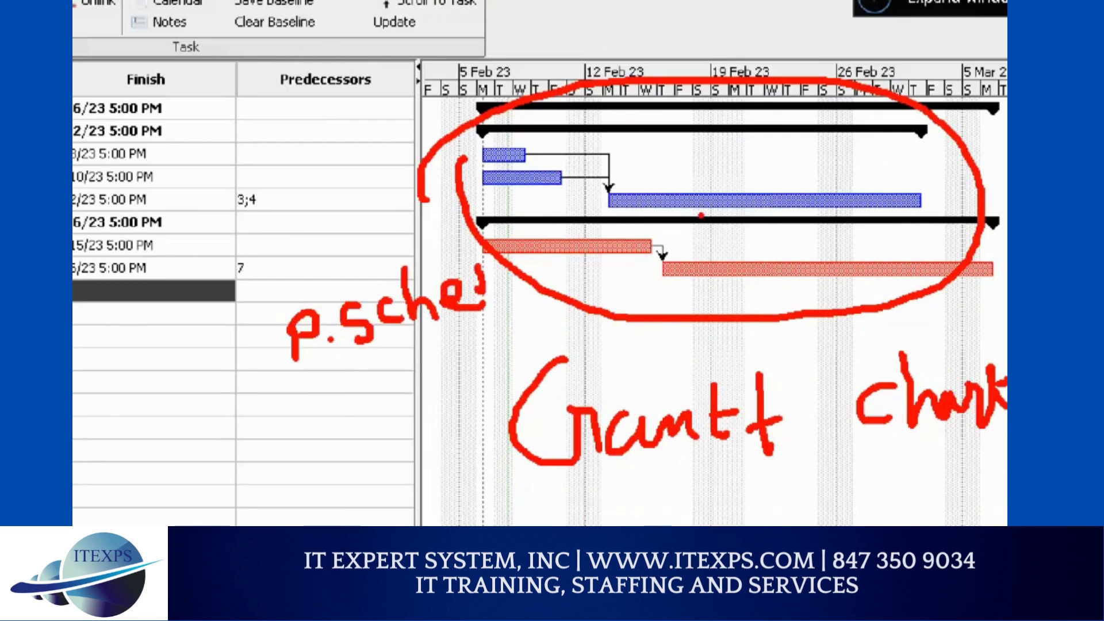
{"action": "left_click_drag", "start_coordinate": [482, 290], "coordinate": [518, 283]}
{"action": "left_click_drag", "start_coordinate": [345, 365], "coordinate": [464, 327]}
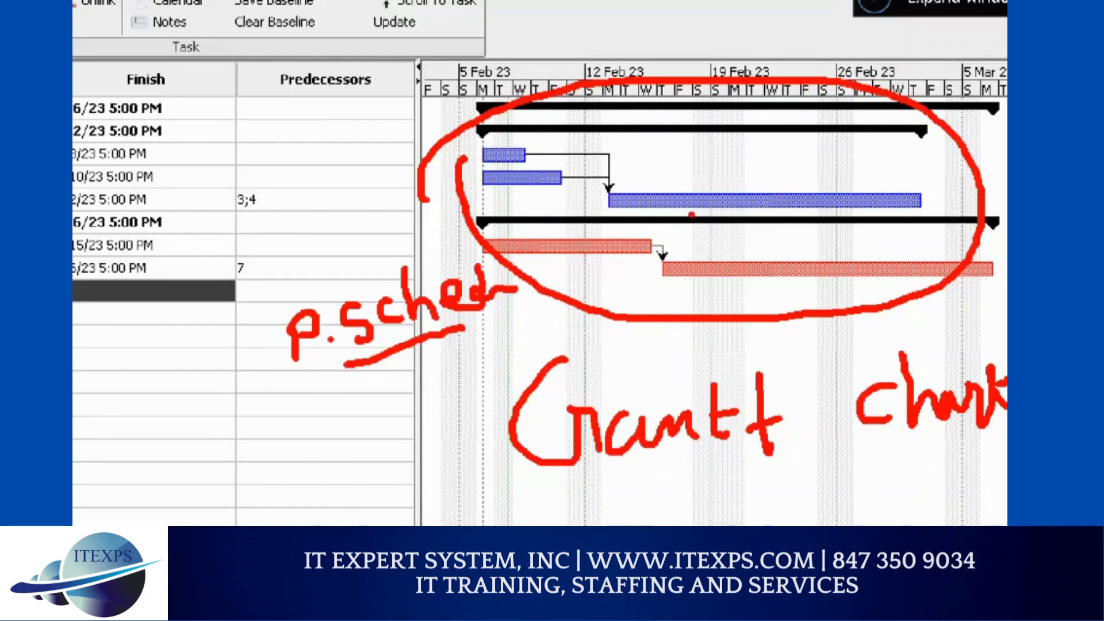
{"action": "key", "text": "Escape"}
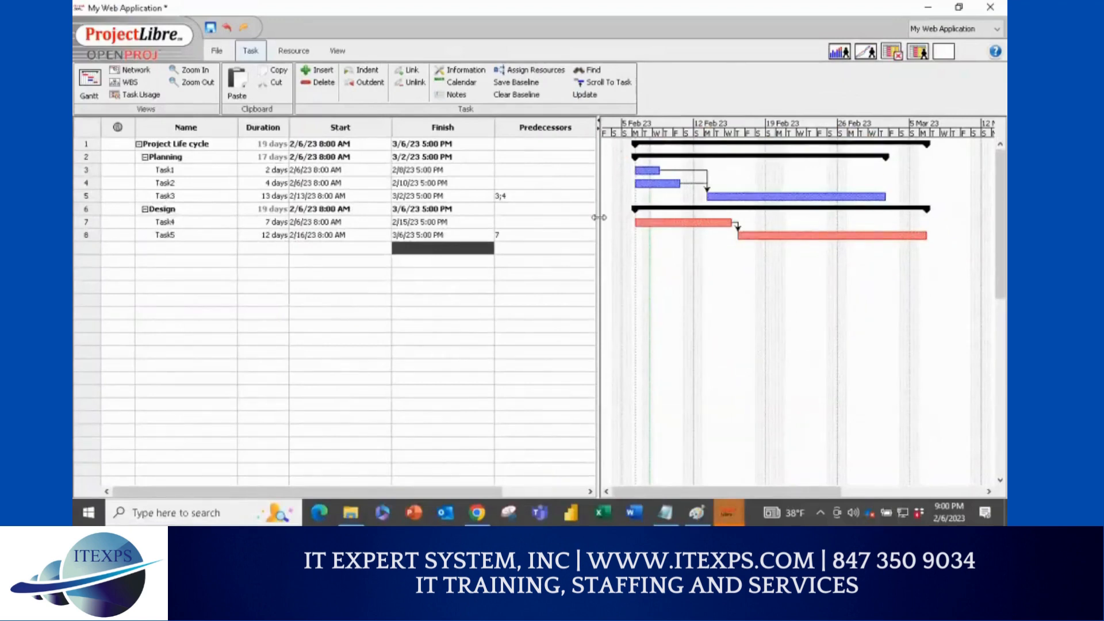
Step: Widen the task table slightly, narrow the Predecessors column to reveal Resource Names, and draw red marks near the Predecessors column
{"action": "left_click_drag", "start_coordinate": [600, 218], "coordinate": [617, 220]}
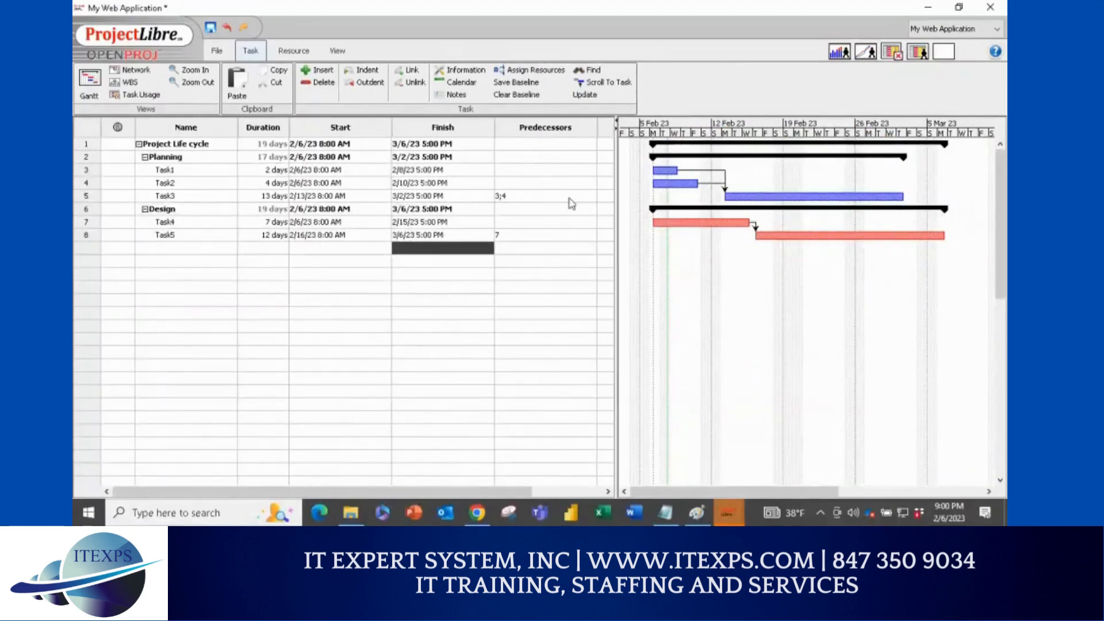
{"action": "left_click_drag", "start_coordinate": [598, 127], "coordinate": [553, 130]}
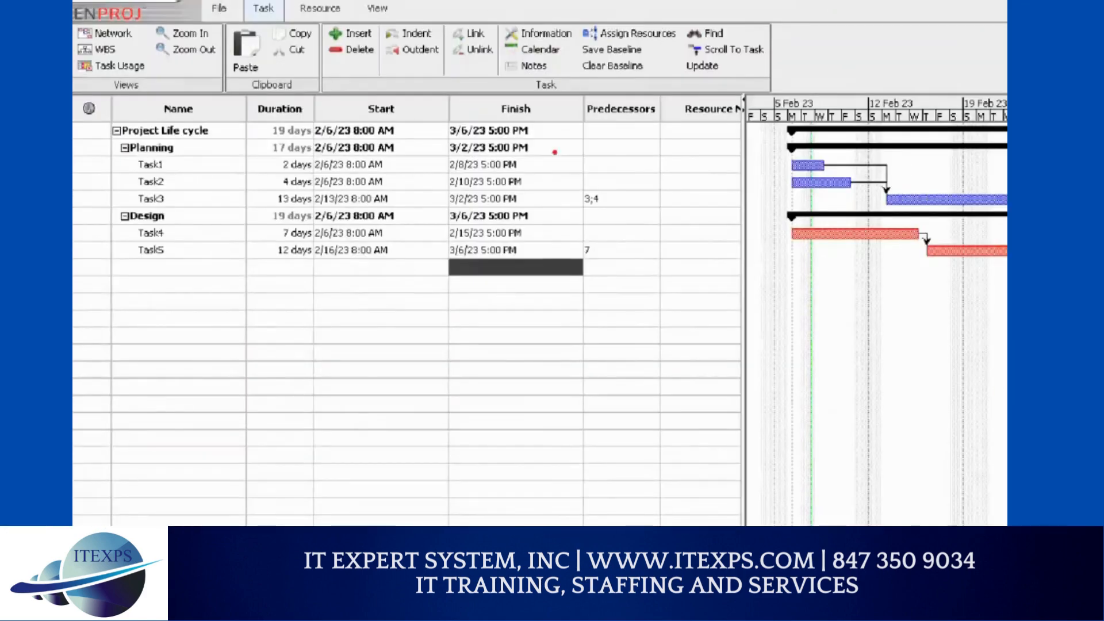
{"action": "left_click_drag", "start_coordinate": [633, 124], "coordinate": [654, 140]}
{"action": "left_click_drag", "start_coordinate": [653, 140], "coordinate": [630, 253]}
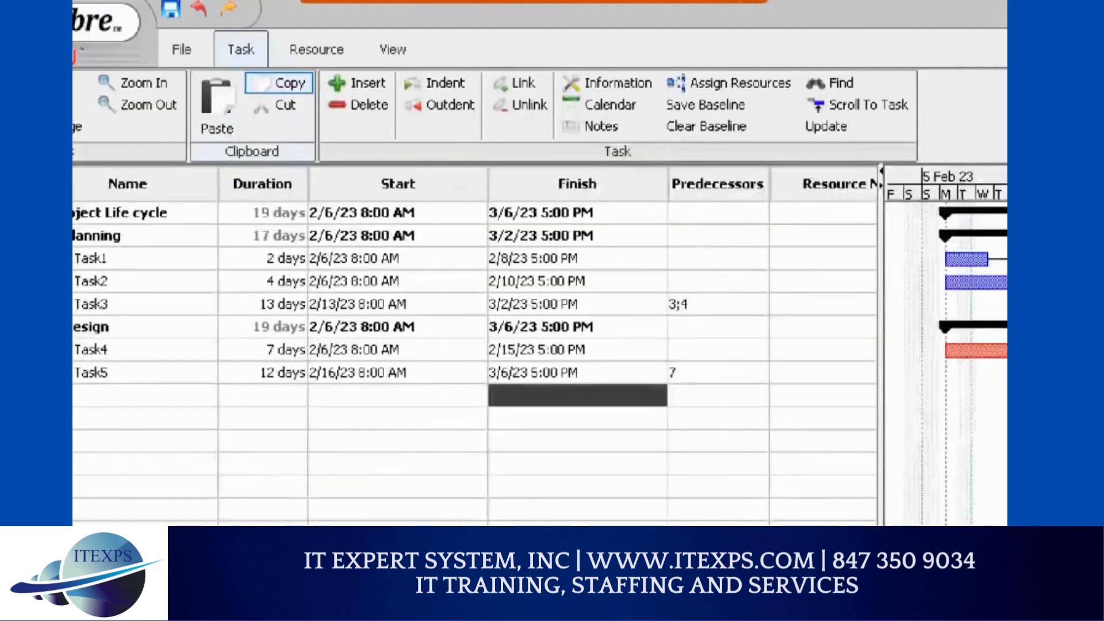
Step: Mark the Resource commands in red and open the project's resource sheet
{"action": "mouse_move", "coordinate": [298, 40]}
{"action": "left_mouse_down"}
{"action": "mouse_move", "coordinate": [273, 60]}
{"action": "mouse_move", "coordinate": [311, 63]}
{"action": "left_mouse_up"}
{"action": "left_click_drag", "start_coordinate": [344, 96], "coordinate": [341, 51]}
{"action": "left_click", "coordinate": [325, 94]}
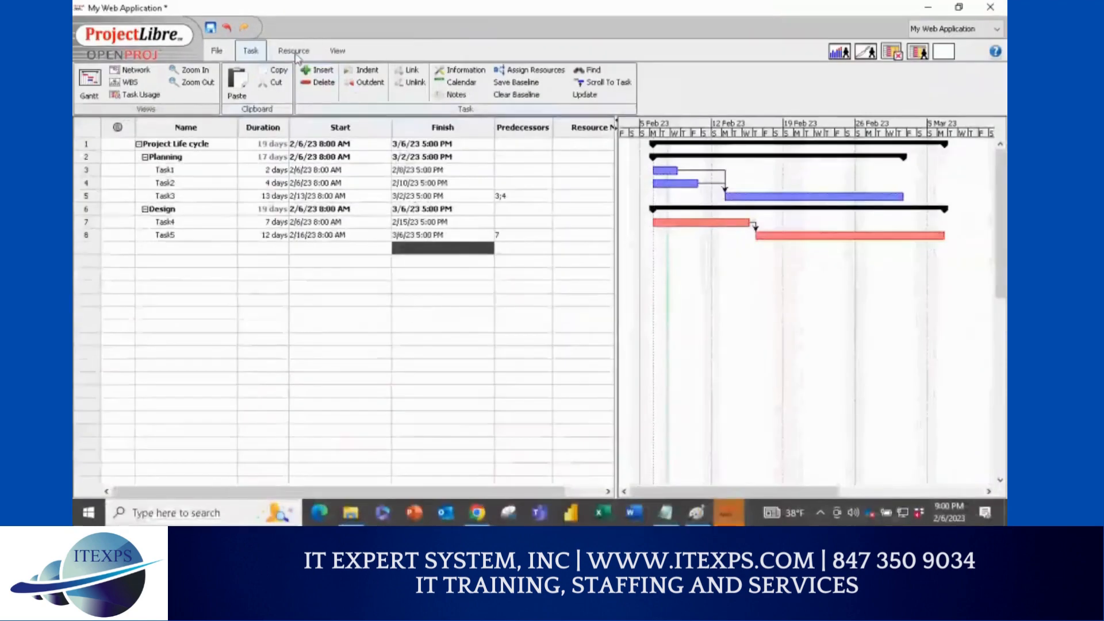
{"action": "left_click", "coordinate": [314, 78]}
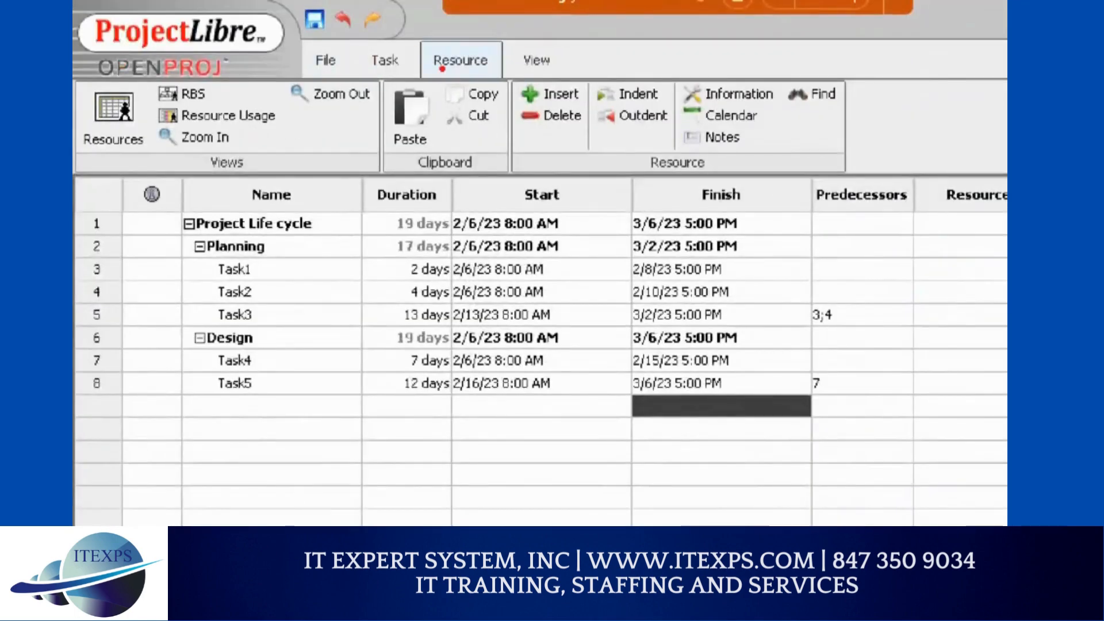
{"action": "mouse_move", "coordinate": [442, 69]}
{"action": "left_mouse_down"}
{"action": "mouse_move", "coordinate": [199, 47]}
{"action": "mouse_move", "coordinate": [118, 105]}
{"action": "left_mouse_up"}
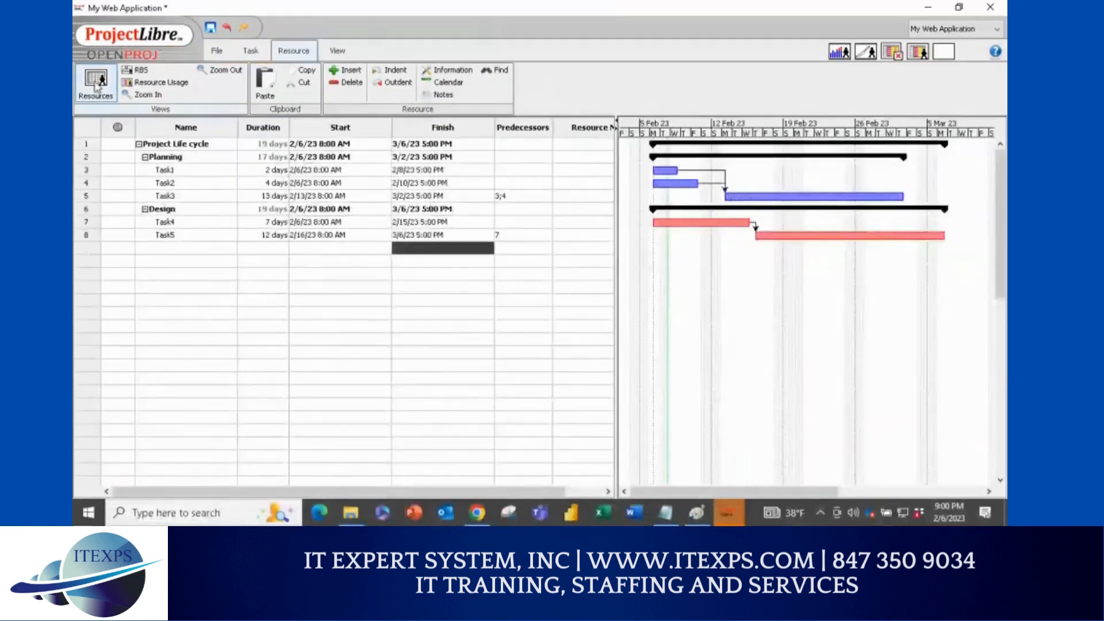
{"action": "left_click", "coordinate": [113, 113]}
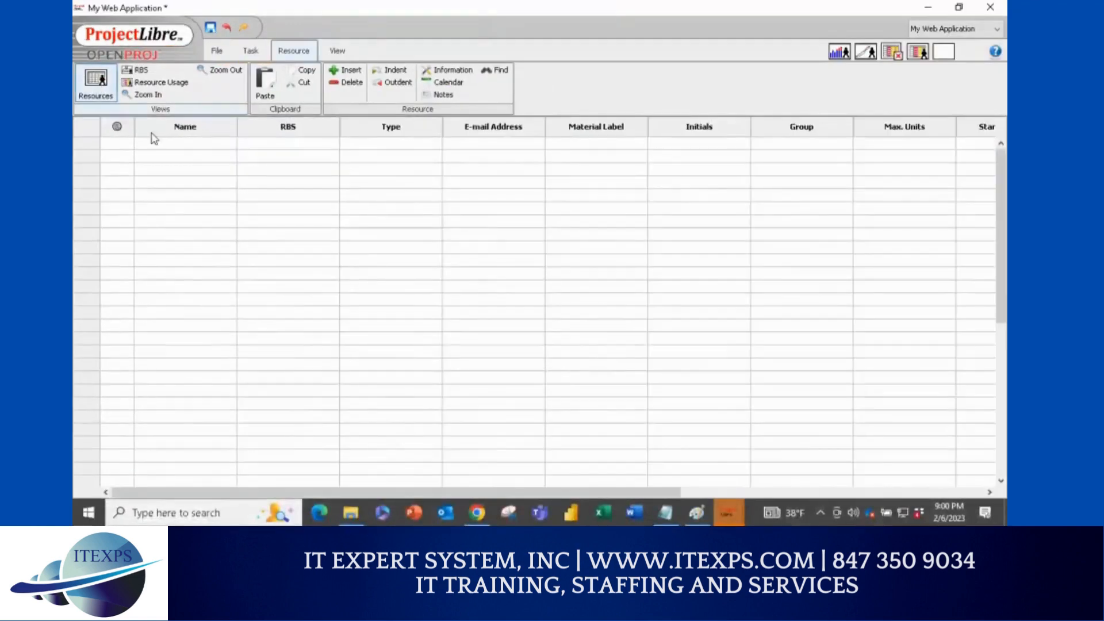
Step: Enter three resources named DEV, QA and TA in the empty resource sheet
{"action": "left_click", "coordinate": [200, 144]}
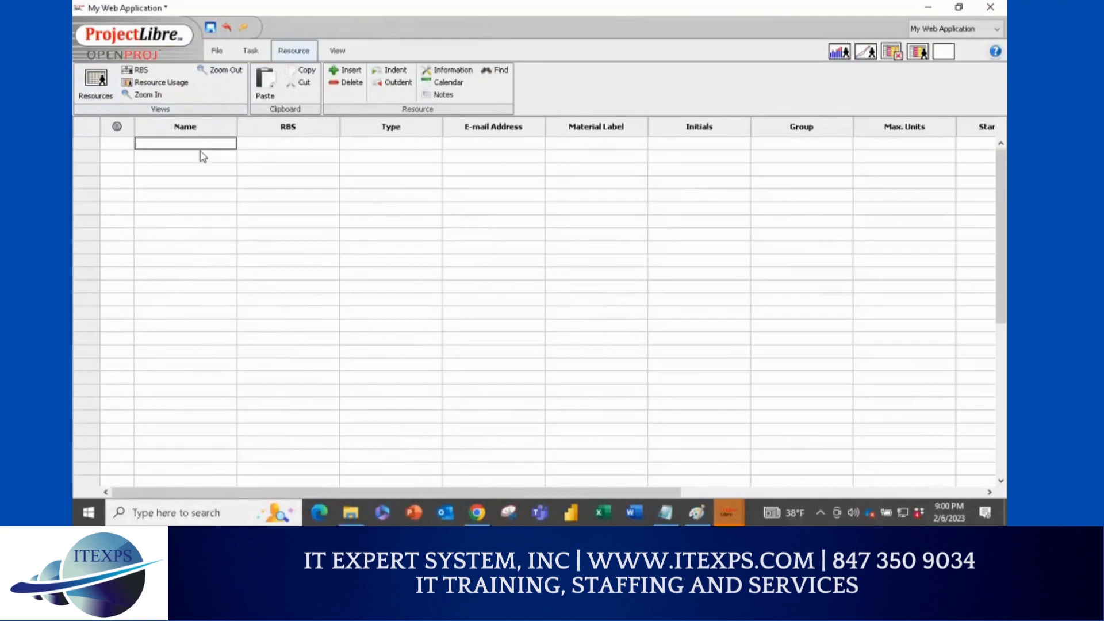
{"action": "mouse_move", "coordinate": [665, 511]}
{"action": "type", "text": "DEV"}
{"action": "key", "text": "Return"}
{"action": "type", "text": "QA"}
{"action": "key", "text": "Return"}
{"action": "type", "text": "TA"}
{"action": "key", "text": "Return"}
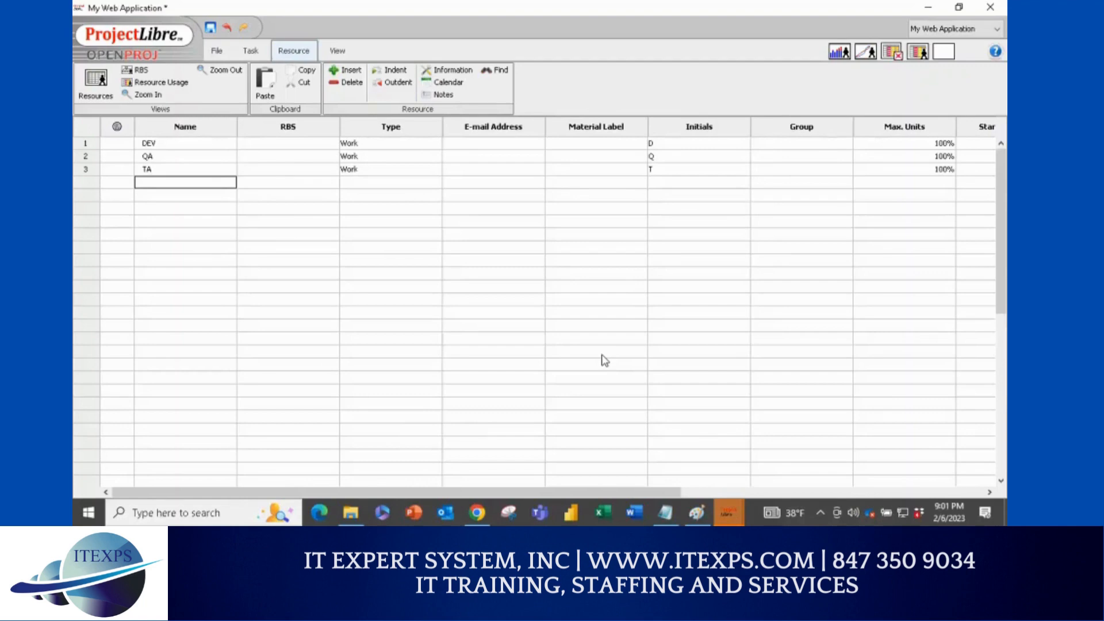
Step: Examine the first resource's fields from Name across to Max. Units, and return to its name
{"action": "key", "text": "Up"}
{"action": "key", "text": "Up"}
{"action": "key", "text": "Up"}
{"action": "key", "text": "Right"}
{"action": "key", "text": "Right"}
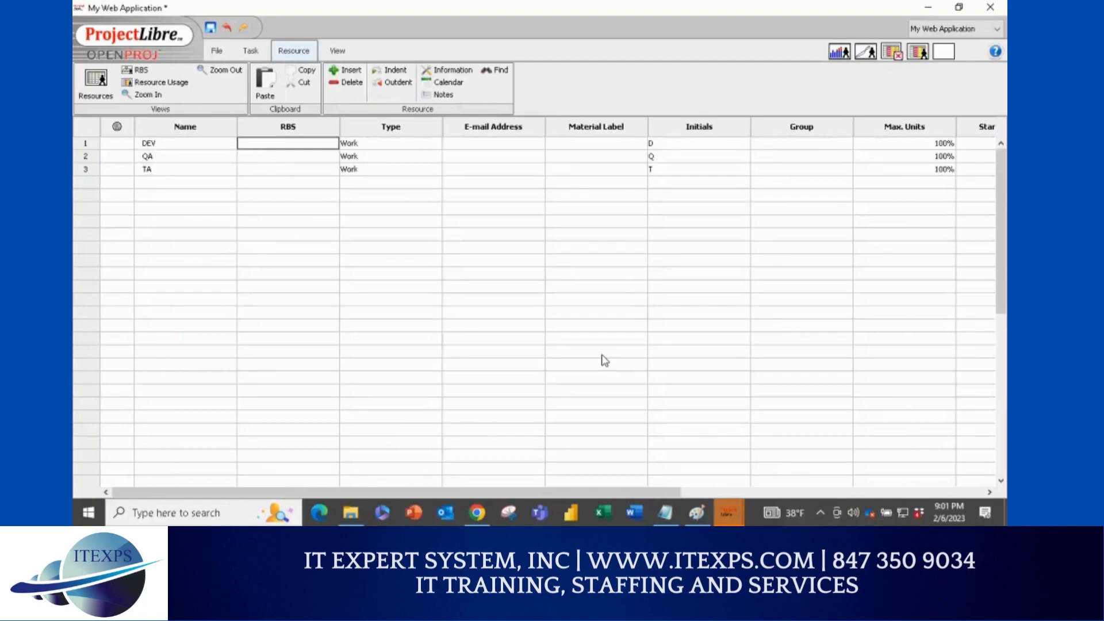
{"action": "key", "text": "Right"}
{"action": "key", "text": "Right"}
{"action": "key", "text": "Right"}
{"action": "key", "text": "Right"}
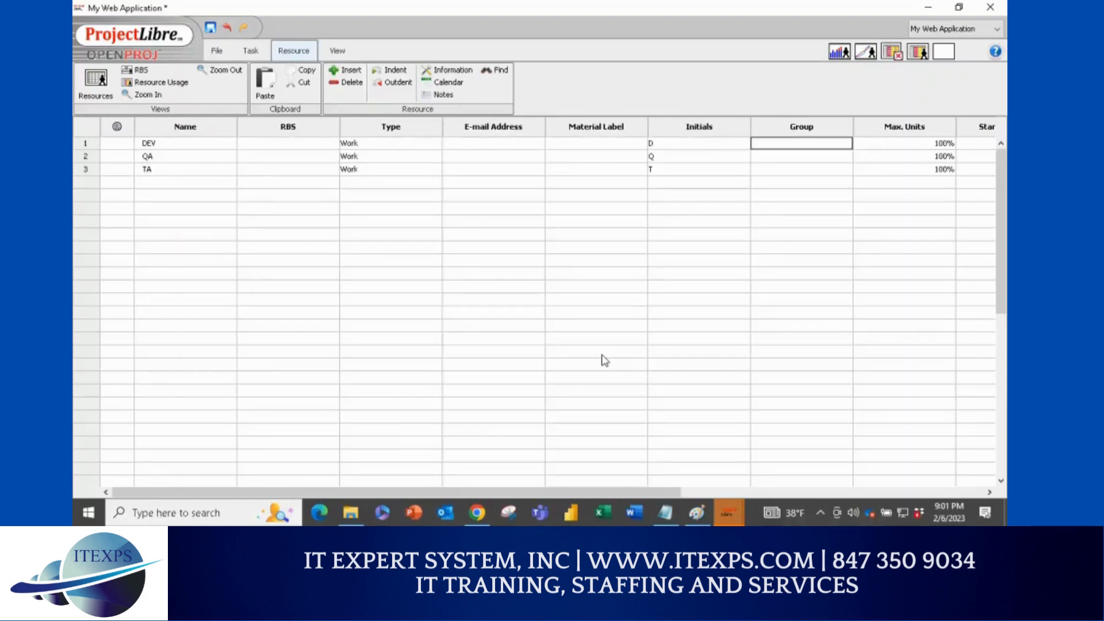
{"action": "key", "text": "Right"}
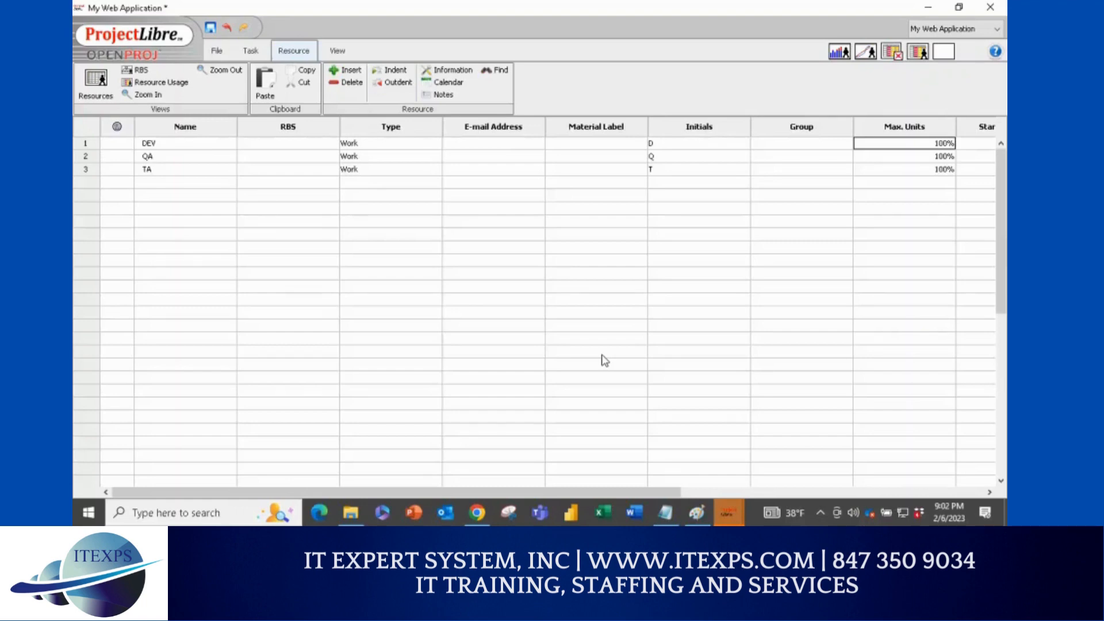
{"action": "key", "text": "Left"}
{"action": "key", "text": "Left"}
{"action": "key", "text": "Left"}
{"action": "key", "text": "Left"}
{"action": "key", "text": "Left"}
{"action": "key", "text": "Left"}
{"action": "key", "text": "Left"}
{"action": "key", "text": "Left"}
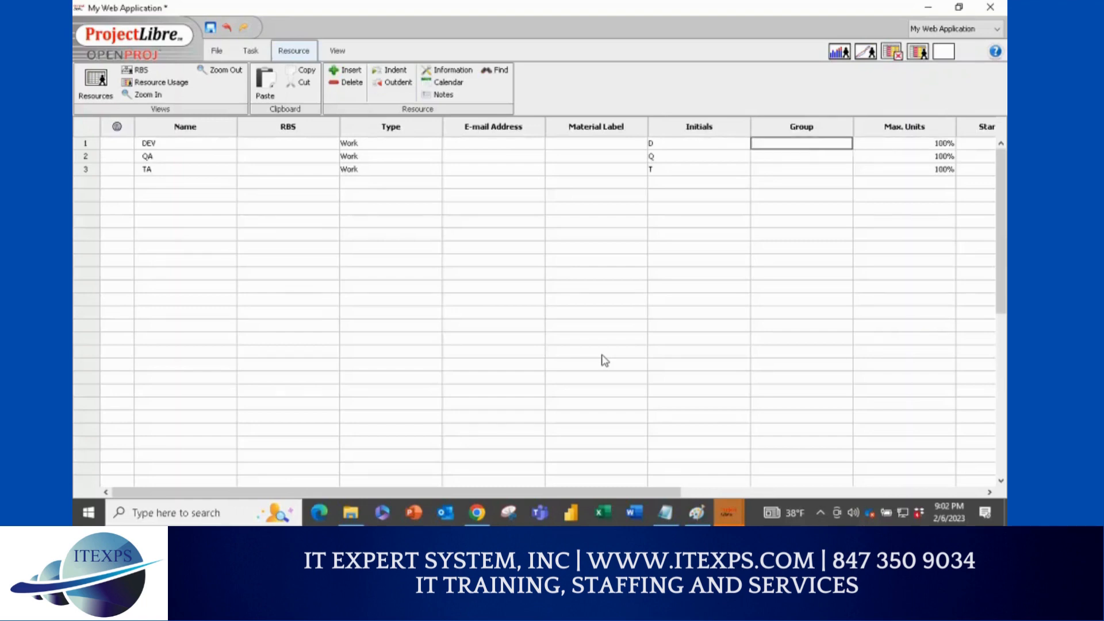
{"action": "key", "text": "Right"}
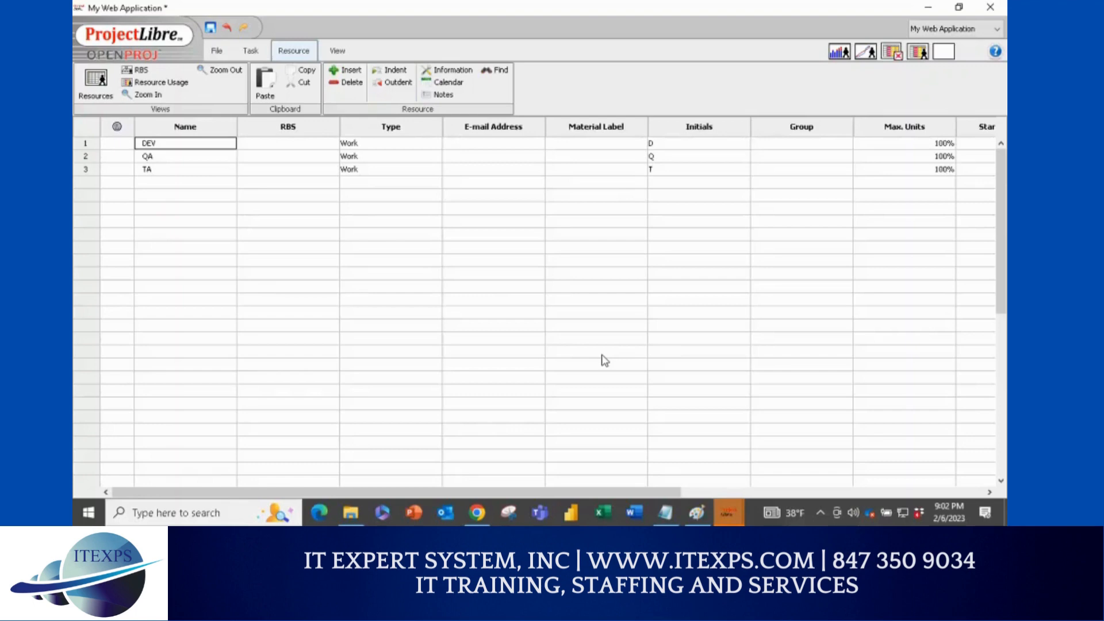
Step: Replace the three role-based resource names with people's first names and add a fourth person as a resource
{"action": "type", "text": "Tom"}
{"action": "key", "text": "Return"}
{"action": "type", "text": "Mike"}
{"action": "key", "text": "Return"}
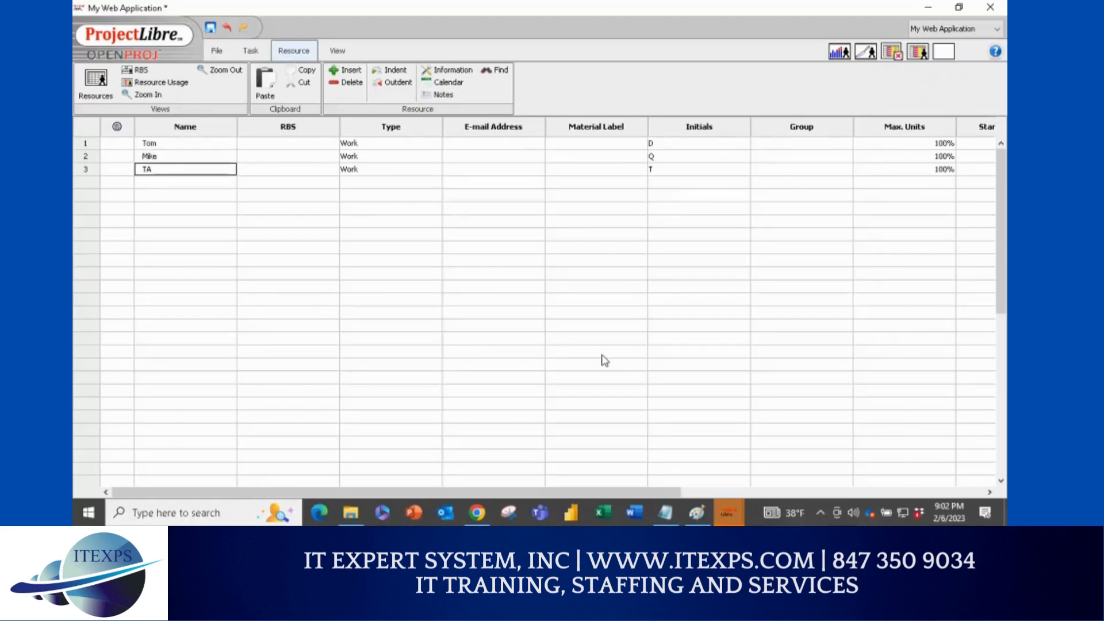
{"action": "type", "text": "R"}
{"action": "key", "text": "BackSpace"}
{"action": "type", "text": "Kevin"}
{"action": "key", "text": "Return"}
{"action": "type", "text": "Amy"}
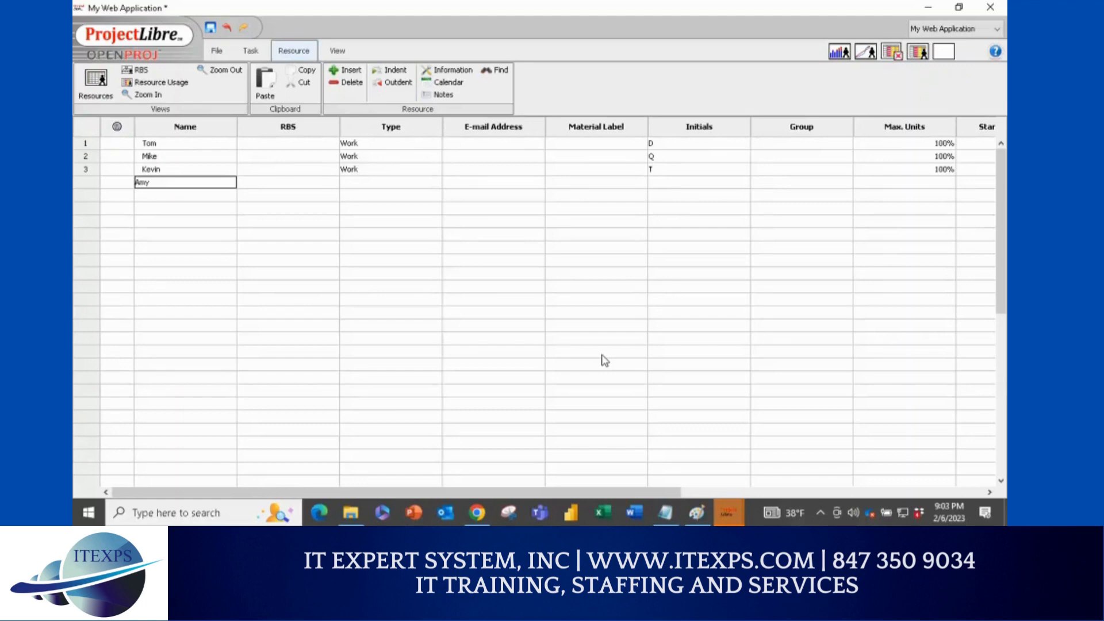
{"action": "key", "text": "Return"}
Step: Narrow the Group, Max. Units, E-mail Address and Initials columns so the Standard Rate and Overtime Rate columns fit
{"action": "scroll", "coordinate": [602, 360], "scroll_direction": "down", "scroll_amount": 1}
{"action": "scroll", "coordinate": [332, 207], "scroll_direction": "up", "scroll_amount": 1}
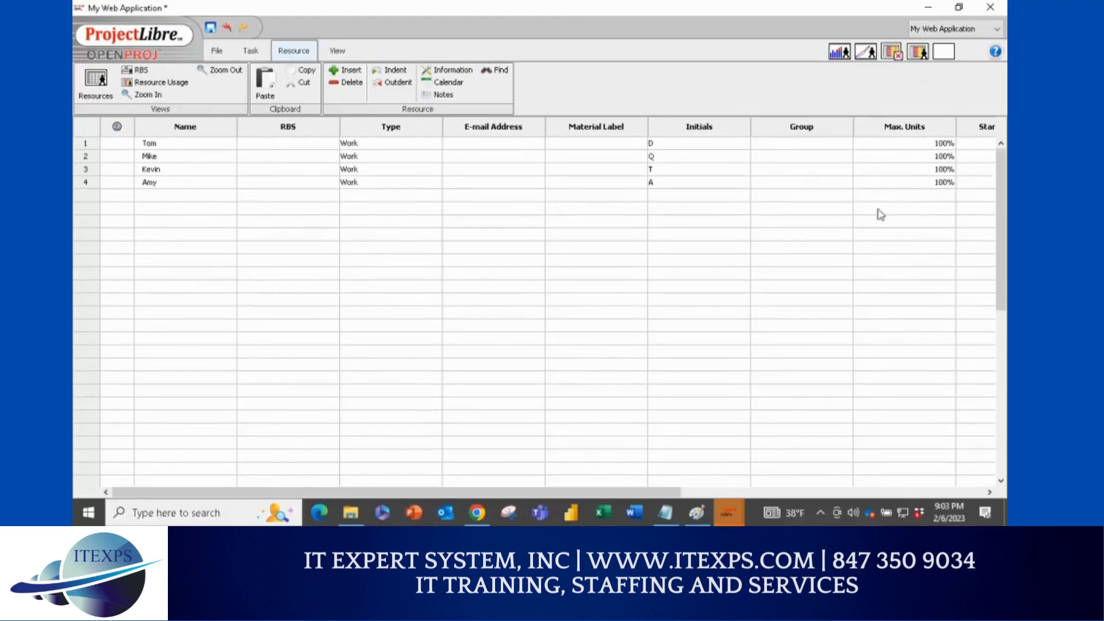
{"action": "left_click_drag", "start_coordinate": [846, 129], "coordinate": [826, 128]}
{"action": "left_click_drag", "start_coordinate": [927, 128], "coordinate": [894, 128]}
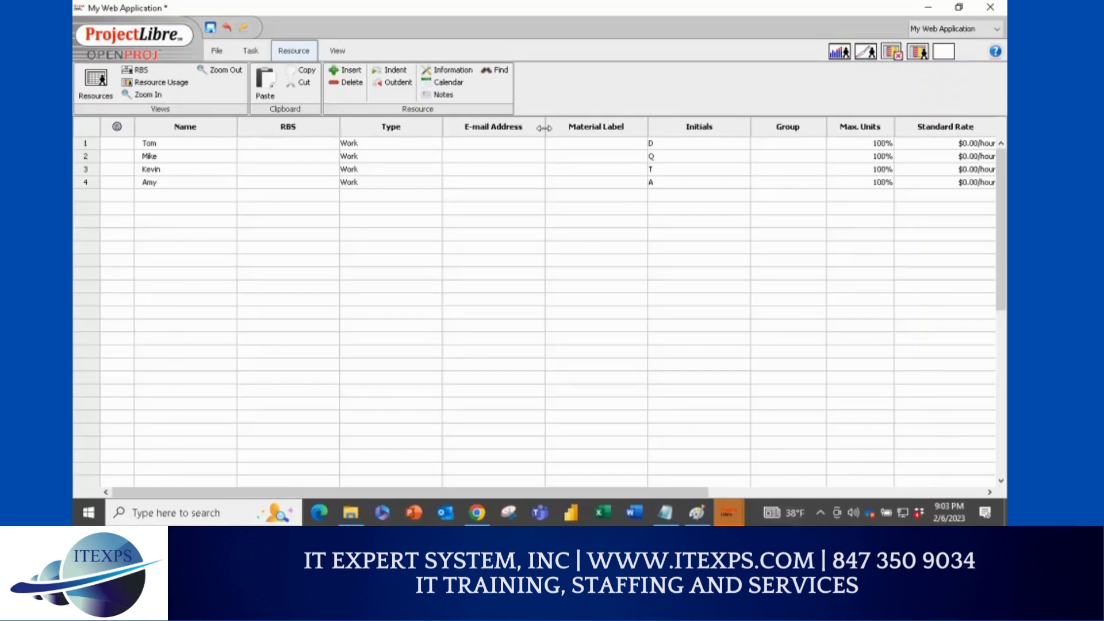
{"action": "left_click_drag", "start_coordinate": [545, 127], "coordinate": [504, 128]}
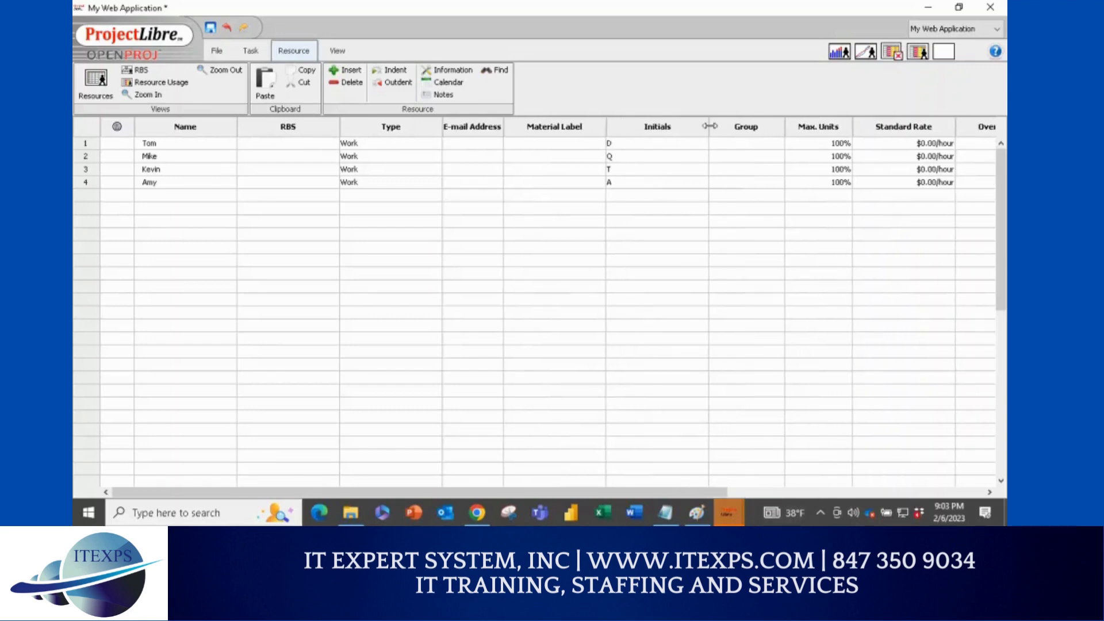
{"action": "left_click_drag", "start_coordinate": [710, 126], "coordinate": [636, 128]}
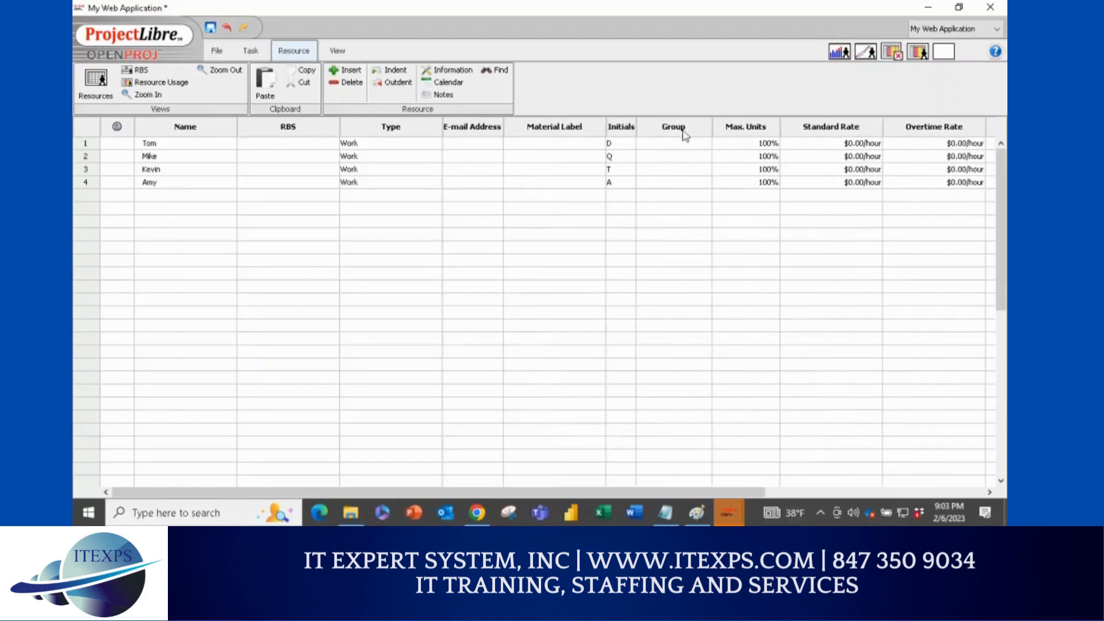
{"action": "left_click_drag", "start_coordinate": [712, 125], "coordinate": [694, 127]}
Step: Set the Standard Rate to $50.00/hour for the first resource and $80.00/hour for the second
{"action": "double_click", "coordinate": [831, 145]}
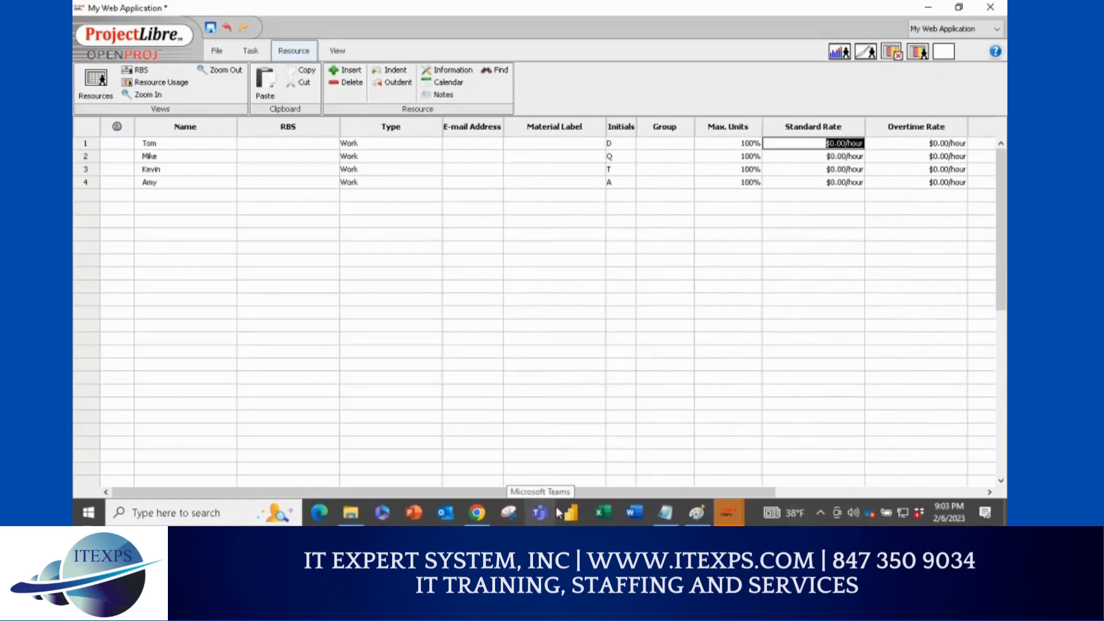
{"action": "type", "text": "50"}
{"action": "key", "text": "Return"}
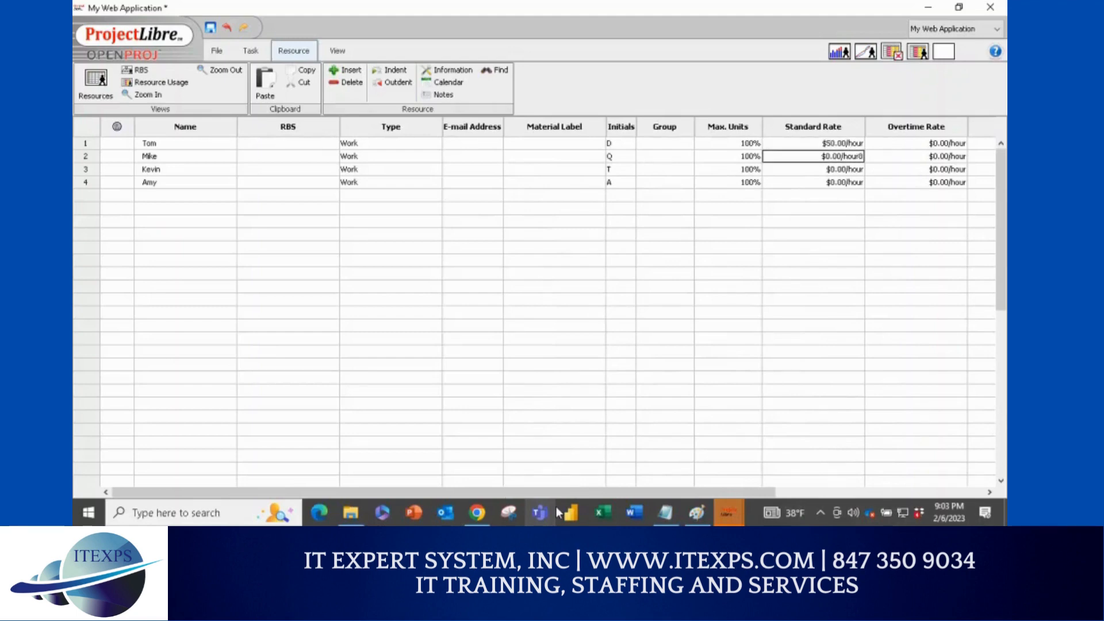
{"action": "type", "text": "$"}
{"action": "key", "text": "BackSpace"}
{"action": "type", "text": "80"}
{"action": "key", "text": "Return"}
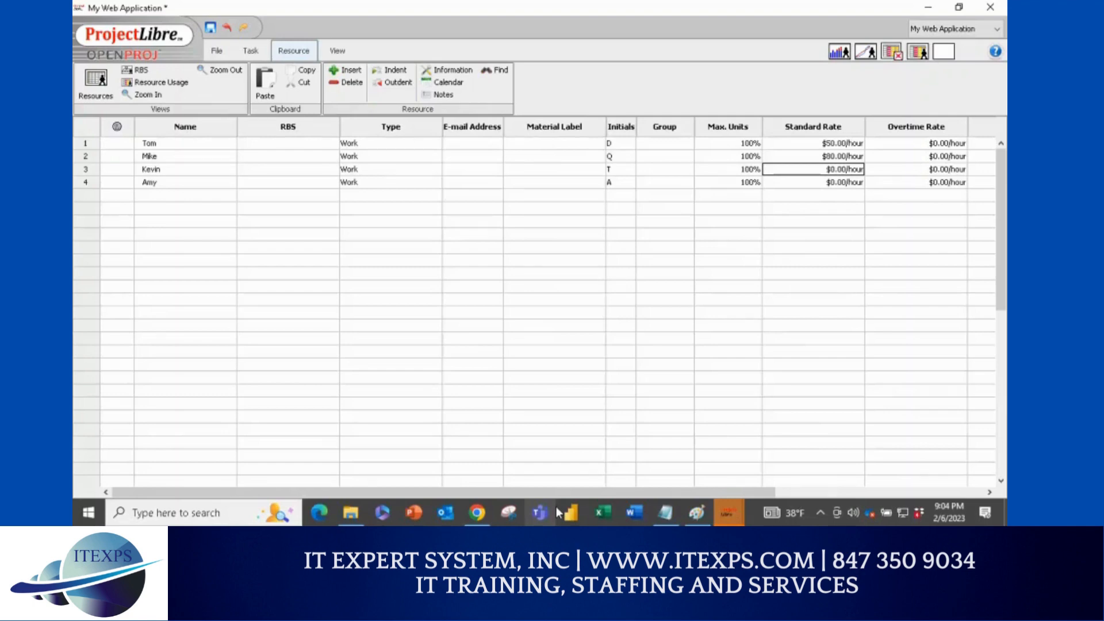
Step: Set the third resource's Standard Rate to $45.00/hour
{"action": "type", "text": "40"}
{"action": "key", "text": "BackSpace"}
{"action": "key", "text": "BackSpace"}
{"action": "key", "text": "BackSpace"}
{"action": "key", "text": "BackSpace"}
{"action": "key", "text": "BackSpace"}
{"action": "key", "text": "BackSpace"}
{"action": "key", "text": "BackSpace"}
{"action": "type", "text": "5"}
{"action": "key", "text": "Return"}
Step: Set the fourth resource's Standard Rate to $100.00/hour
{"action": "type", "text": "30"}
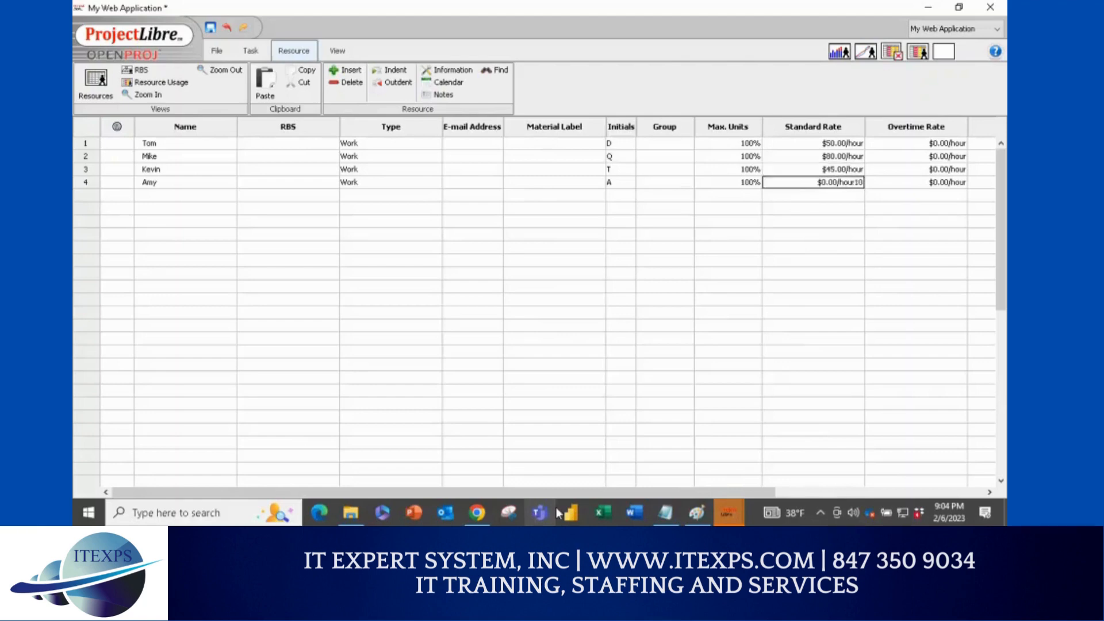
{"action": "key", "text": "BackSpace"}
{"action": "key", "text": "BackSpace"}
{"action": "key", "text": "BackSpace"}
{"action": "key", "text": "BackSpace"}
{"action": "key", "text": "BackSpace"}
{"action": "key", "text": "BackSpace"}
{"action": "key", "text": "BackSpace"}
{"action": "key", "text": "BackSpace"}
{"action": "key", "text": "BackSpace"}
{"action": "key", "text": "BackSpace"}
{"action": "key", "text": "BackSpace"}
{"action": "key", "text": "BackSpace"}
{"action": "type", "text": "100"}
{"action": "key", "text": "Return"}
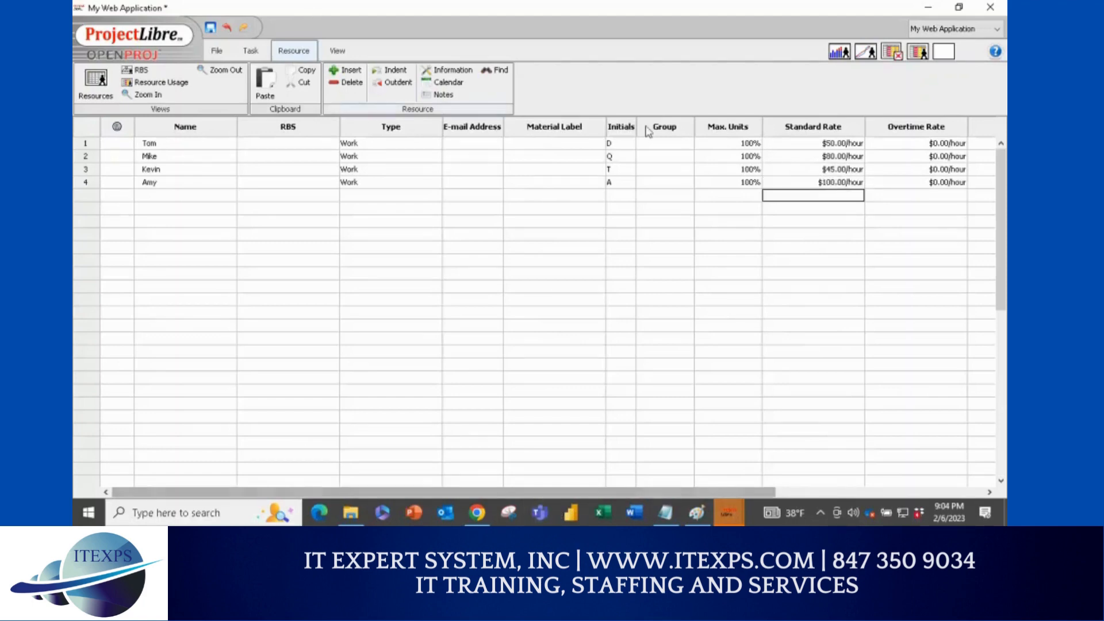
Step: Narrow the Standard Rate column and set the Overtime Rate to $75.00/hour for the first resource and $100.00/hour for the second
{"action": "left_click_drag", "start_coordinate": [866, 126], "coordinate": [836, 126]}
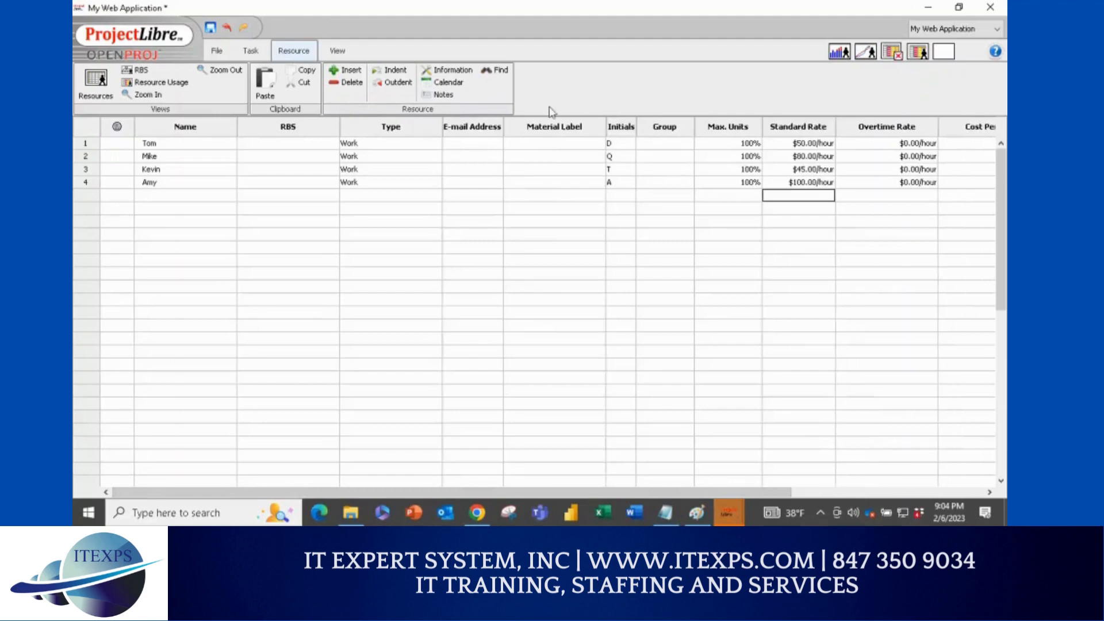
{"action": "double_click", "coordinate": [878, 144]}
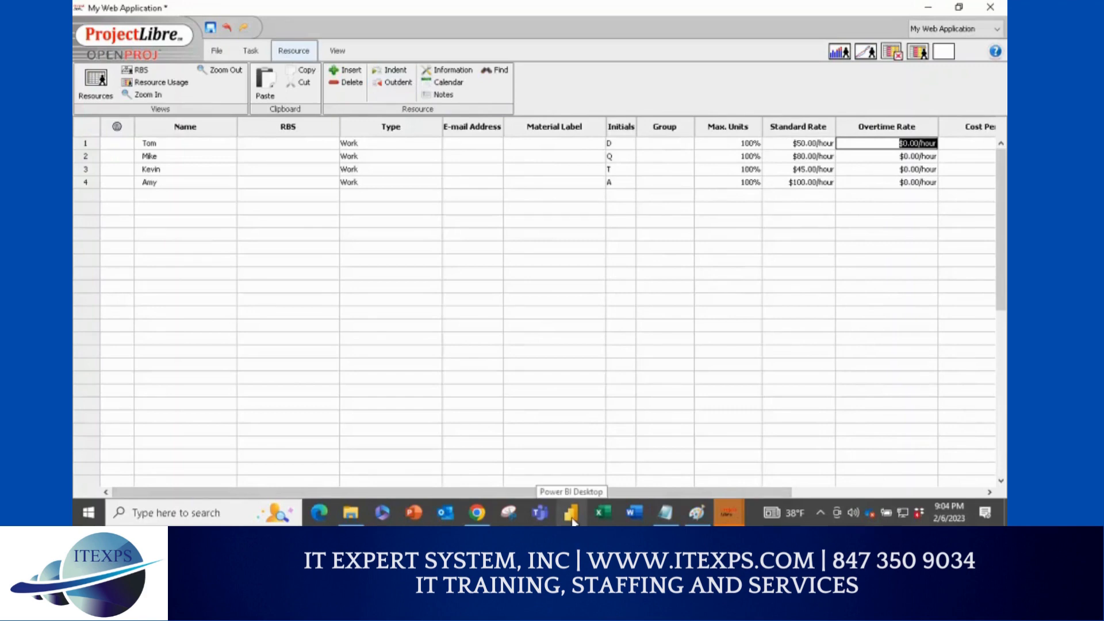
{"action": "type", "text": "75"}
{"action": "key", "text": "Return"}
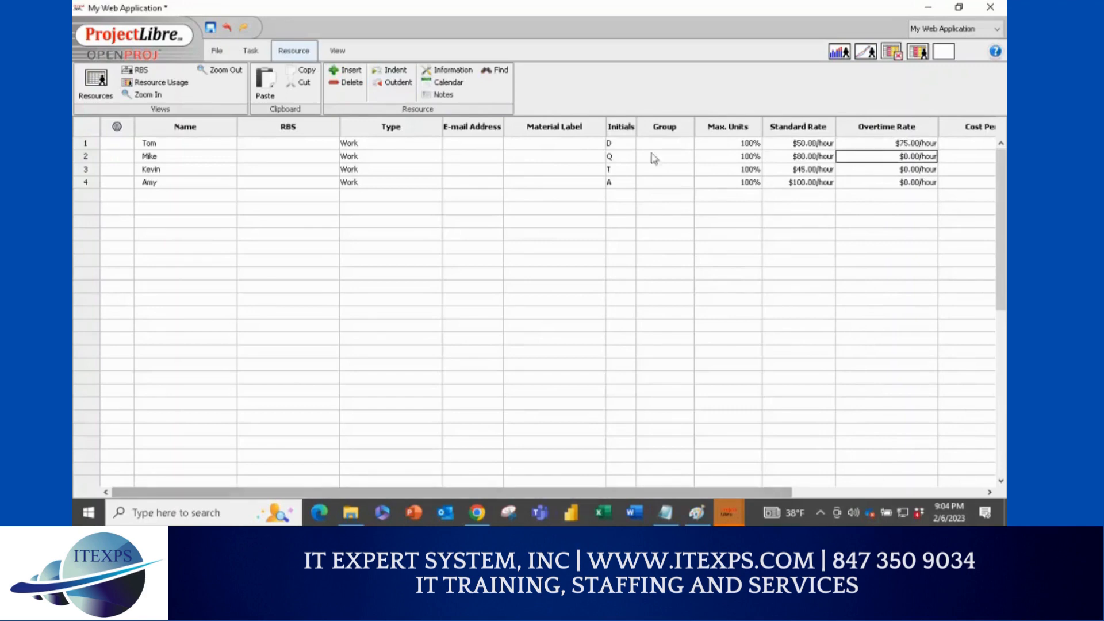
{"action": "double_click", "coordinate": [917, 156]}
{"action": "type", "text": "1"}
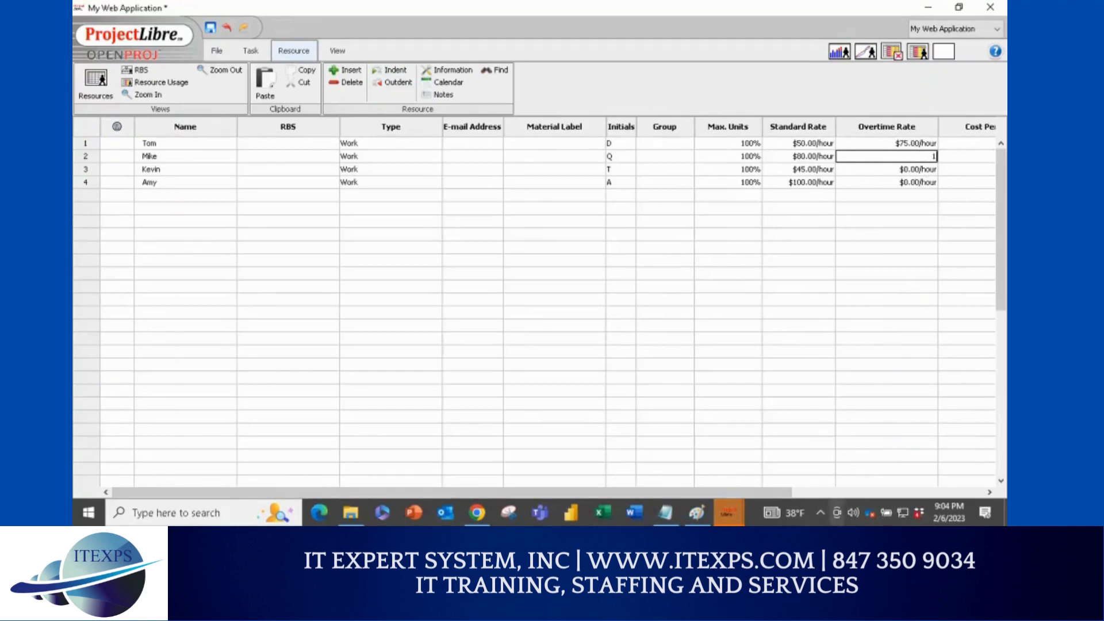
{"action": "type", "text": "00"}
{"action": "key", "text": "Return"}
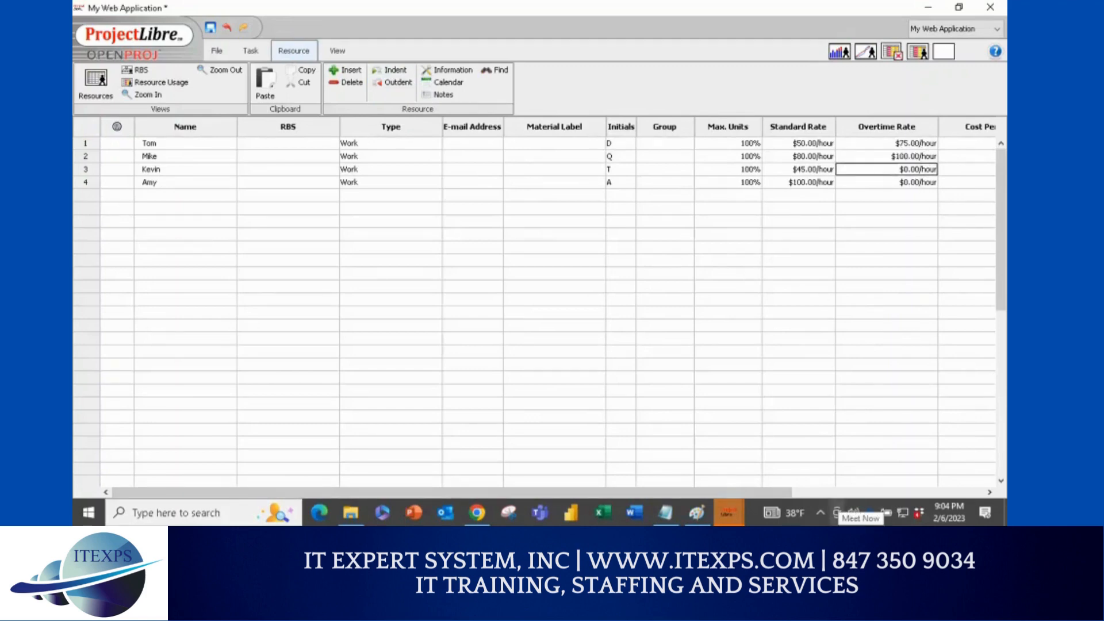
Step: Set the Overtime Rate to $60.00/hour for the third resource and $150.00/hour for the fourth
{"action": "key", "text": "BackSpace"}
{"action": "key", "text": "BackSpace"}
{"action": "key", "text": "BackSpace"}
{"action": "key", "text": "BackSpace"}
{"action": "key", "text": "BackSpace"}
{"action": "key", "text": "BackSpace"}
{"action": "key", "text": "BackSpace"}
{"action": "key", "text": "BackSpace"}
{"action": "key", "text": "BackSpace"}
{"action": "key", "text": "BackSpace"}
{"action": "type", "text": "60"}
{"action": "key", "text": "Return"}
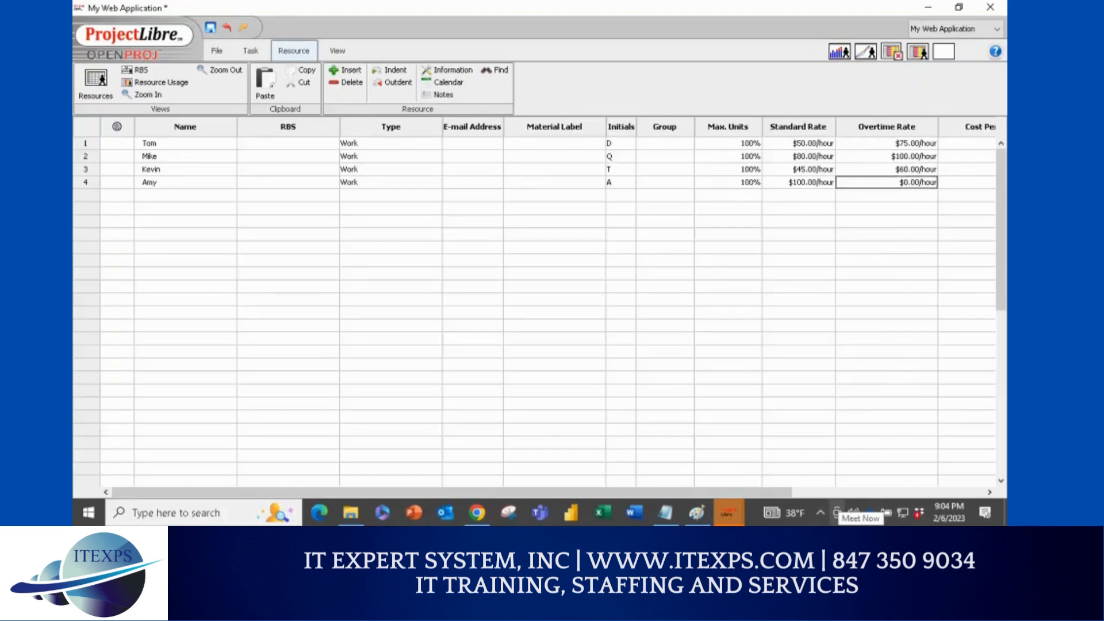
{"action": "double_click", "coordinate": [913, 183]}
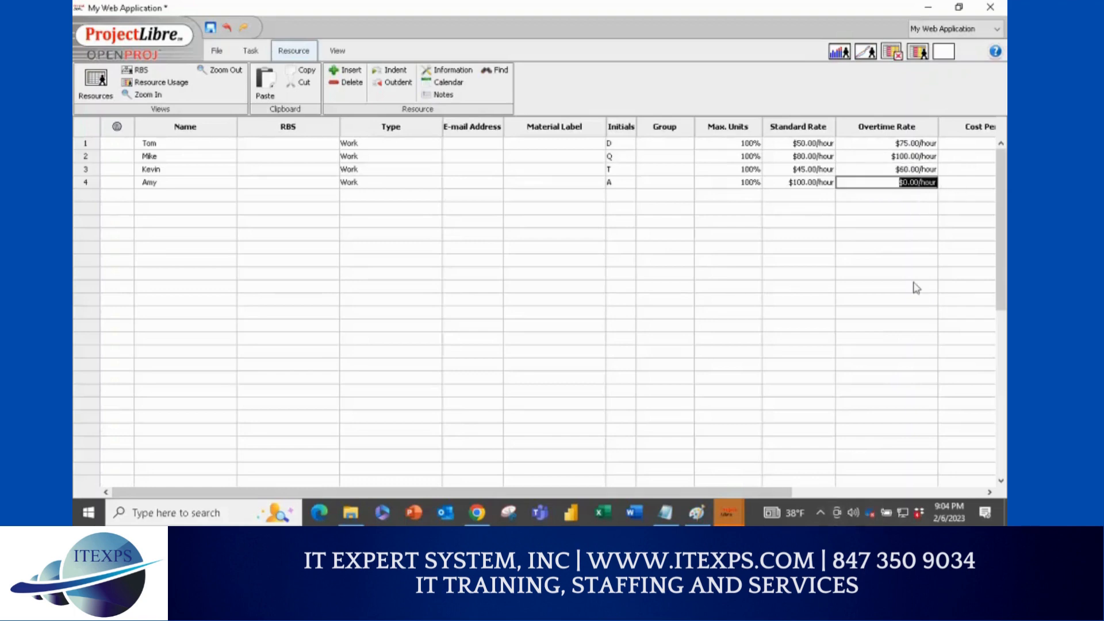
{"action": "type", "text": "150"}
{"action": "key", "text": "Return"}
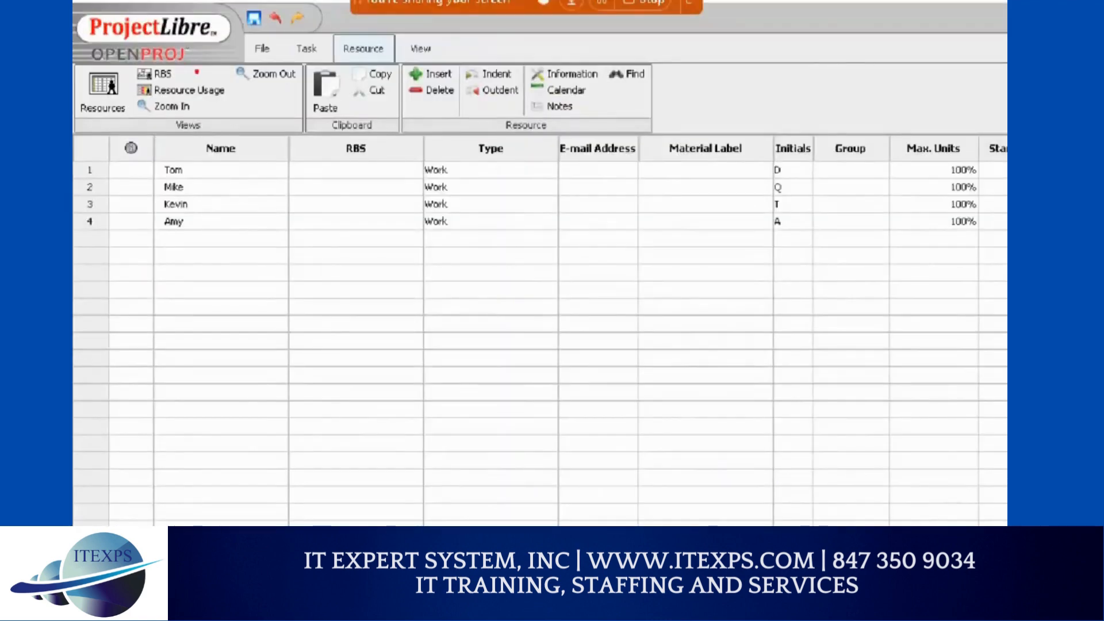
Step: Handwrite "RBS" in large red letters over the resource table
{"action": "mouse_move", "coordinate": [528, 183]}
{"action": "left_mouse_down"}
{"action": "mouse_move", "coordinate": [533, 265]}
{"action": "mouse_move", "coordinate": [538, 221]}
{"action": "mouse_move", "coordinate": [578, 261]}
{"action": "left_mouse_up"}
{"action": "mouse_move", "coordinate": [611, 192]}
{"action": "left_mouse_down"}
{"action": "mouse_move", "coordinate": [614, 236]}
{"action": "mouse_move", "coordinate": [630, 218]}
{"action": "mouse_move", "coordinate": [615, 237]}
{"action": "left_mouse_up"}
{"action": "left_click_drag", "start_coordinate": [716, 181], "coordinate": [677, 230]}
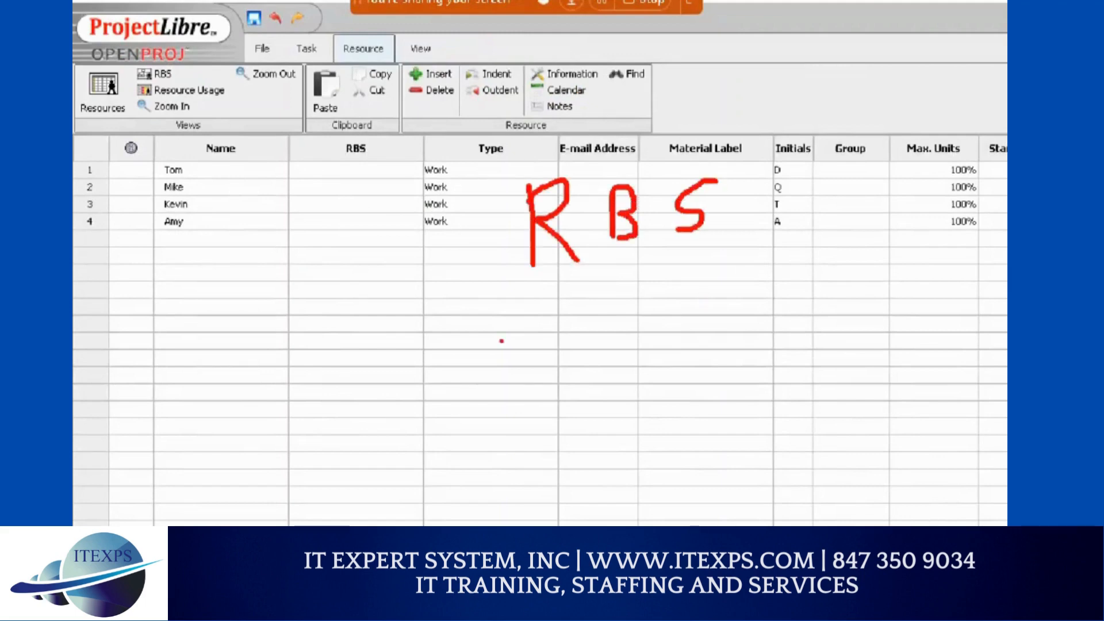
Step: Sketch a four-branch hierarchy below the RBS lettering, with three sub-branches under each of the first two branches, and clear the annotations
{"action": "mouse_move", "coordinate": [438, 341]}
{"action": "left_mouse_down"}
{"action": "mouse_move", "coordinate": [718, 320]}
{"action": "mouse_move", "coordinate": [799, 407]}
{"action": "left_mouse_up"}
{"action": "left_click_drag", "start_coordinate": [639, 334], "coordinate": [644, 404]}
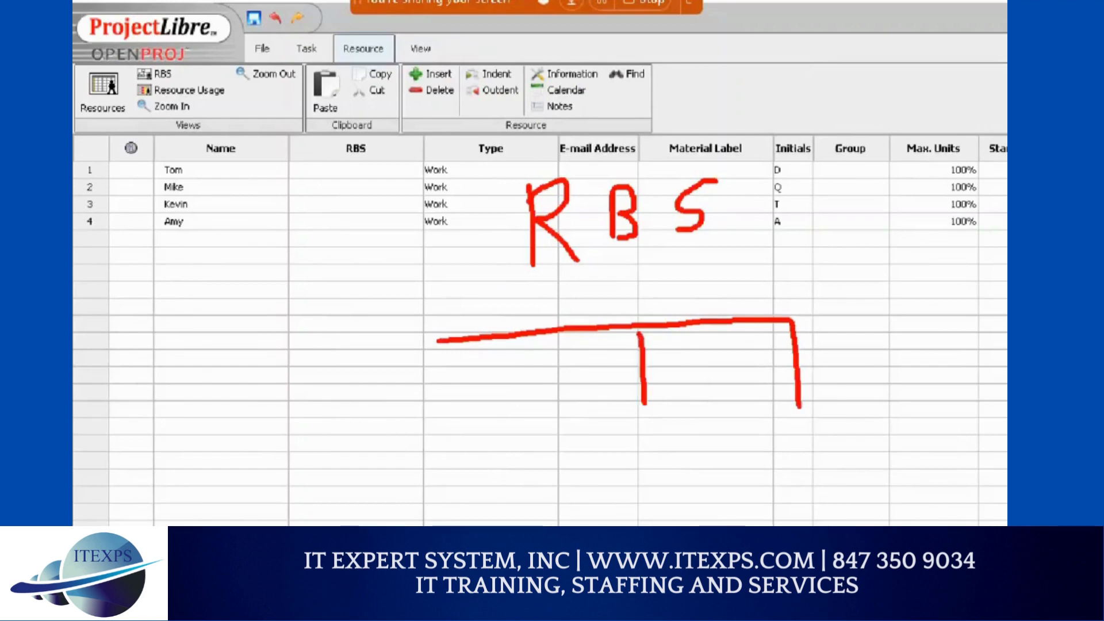
{"action": "left_click_drag", "start_coordinate": [540, 341], "coordinate": [541, 419]}
{"action": "mouse_move", "coordinate": [429, 345]}
{"action": "left_mouse_down"}
{"action": "mouse_move", "coordinate": [447, 411]}
{"action": "mouse_move", "coordinate": [437, 445]}
{"action": "mouse_move", "coordinate": [468, 459]}
{"action": "mouse_move", "coordinate": [470, 500]}
{"action": "left_mouse_up"}
{"action": "mouse_move", "coordinate": [441, 465]}
{"action": "left_mouse_down"}
{"action": "mouse_move", "coordinate": [440, 491]}
{"action": "mouse_move", "coordinate": [408, 469]}
{"action": "mouse_move", "coordinate": [405, 506]}
{"action": "left_mouse_up"}
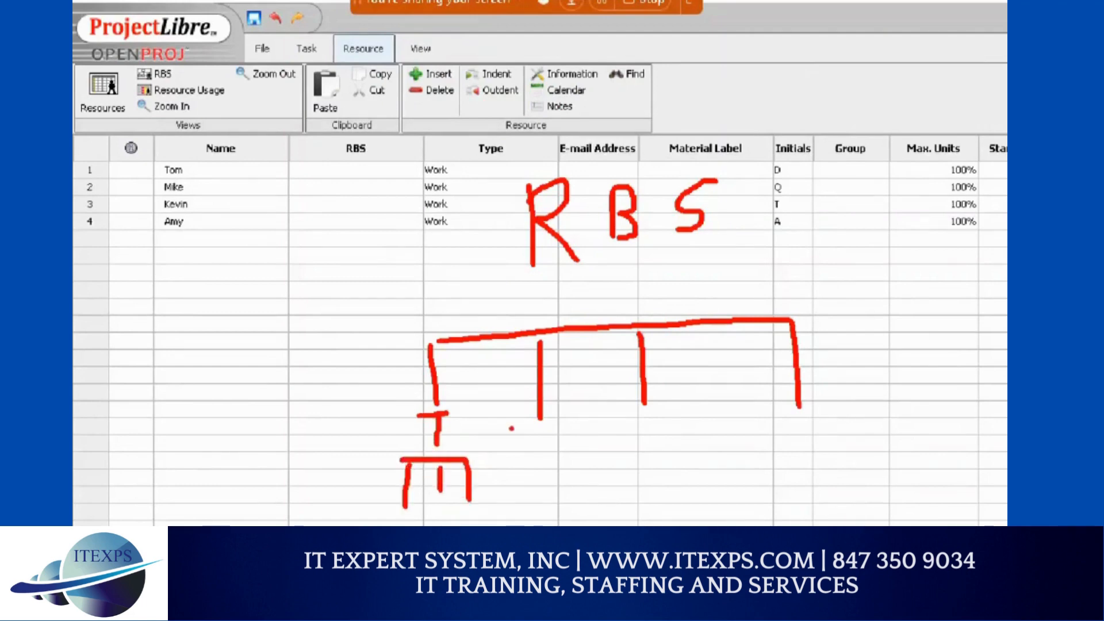
{"action": "mouse_move", "coordinate": [496, 428]}
{"action": "left_mouse_down"}
{"action": "mouse_move", "coordinate": [577, 422]}
{"action": "mouse_move", "coordinate": [578, 462]}
{"action": "left_mouse_up"}
{"action": "left_click_drag", "start_coordinate": [538, 429], "coordinate": [546, 482]}
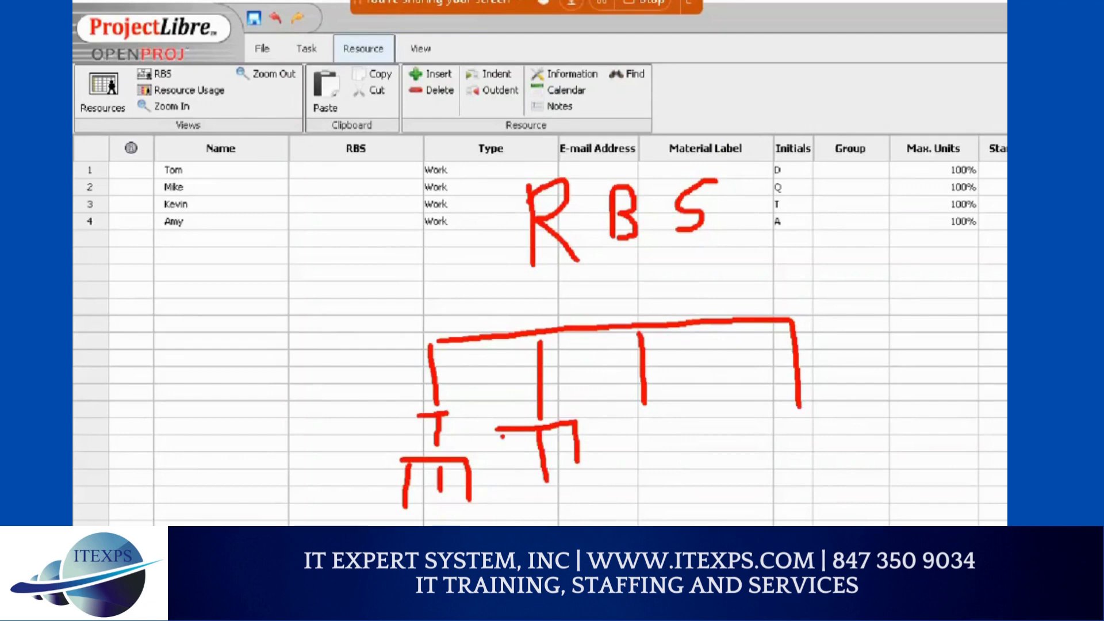
{"action": "left_click_drag", "start_coordinate": [504, 437], "coordinate": [506, 470]}
{"action": "key", "text": "Escape"}
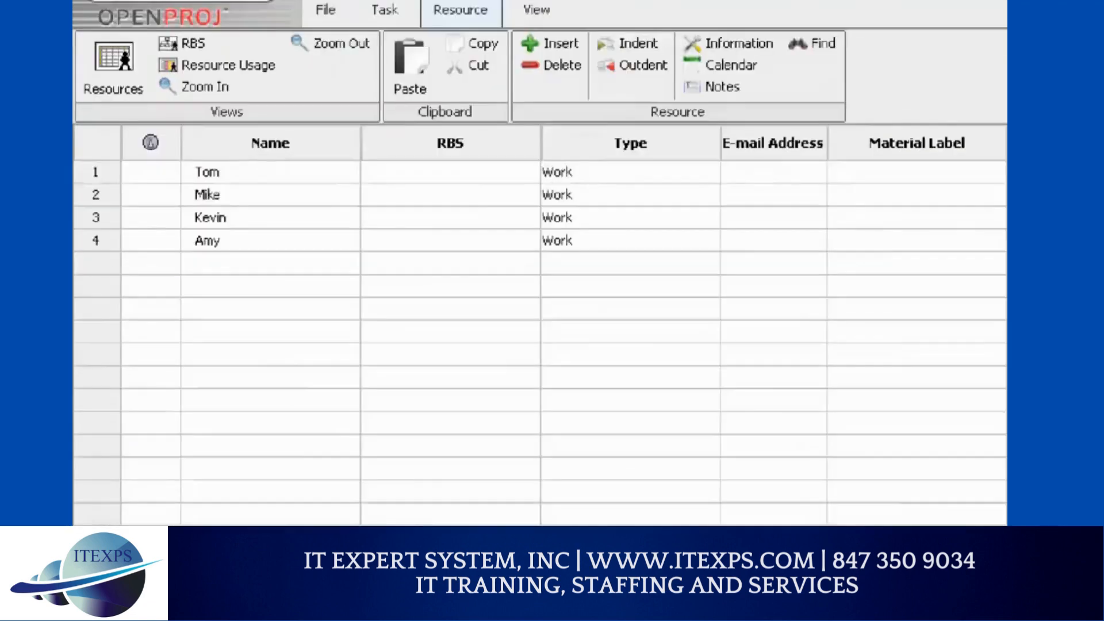
Step: Open the resource breakdown structure (RBS) view and mark the first resource's box
{"action": "mouse_move", "coordinate": [193, 64]}
{"action": "left_mouse_down"}
{"action": "mouse_move", "coordinate": [157, 70]}
{"action": "mouse_move", "coordinate": [168, 99]}
{"action": "mouse_move", "coordinate": [192, 72]}
{"action": "left_mouse_up"}
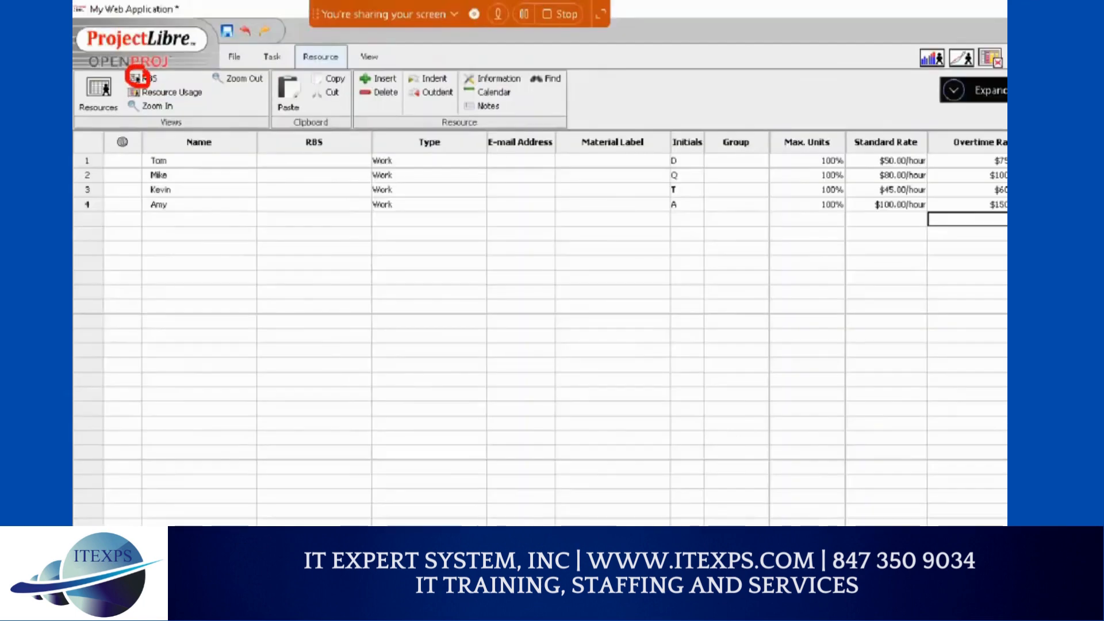
{"action": "left_click", "coordinate": [138, 78]}
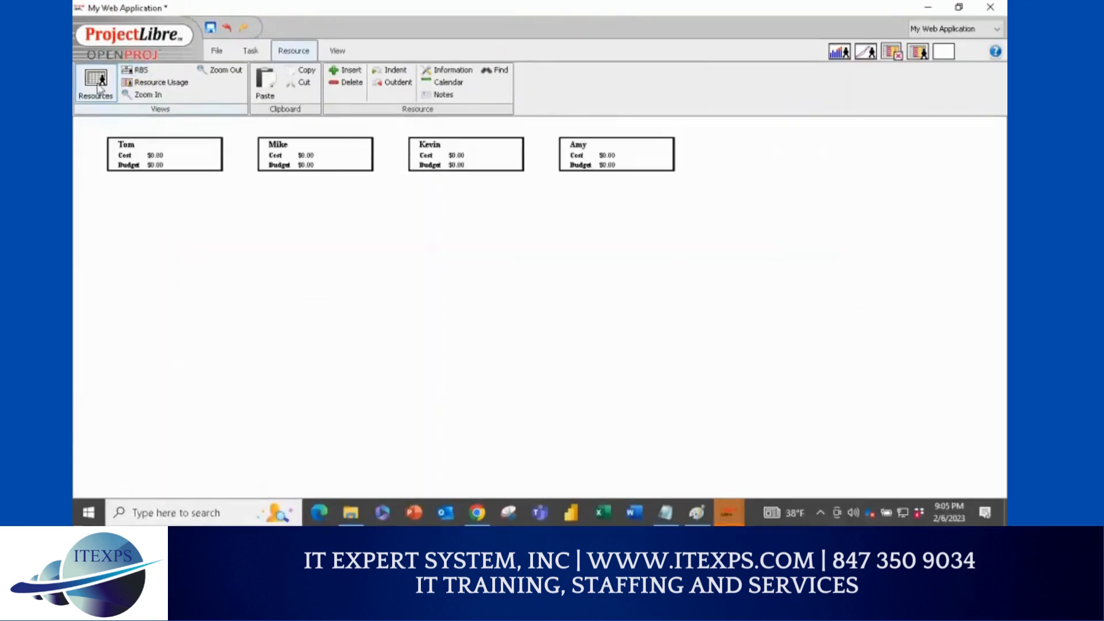
{"action": "left_click", "coordinate": [138, 70]}
{"action": "left_click", "coordinate": [136, 71]}
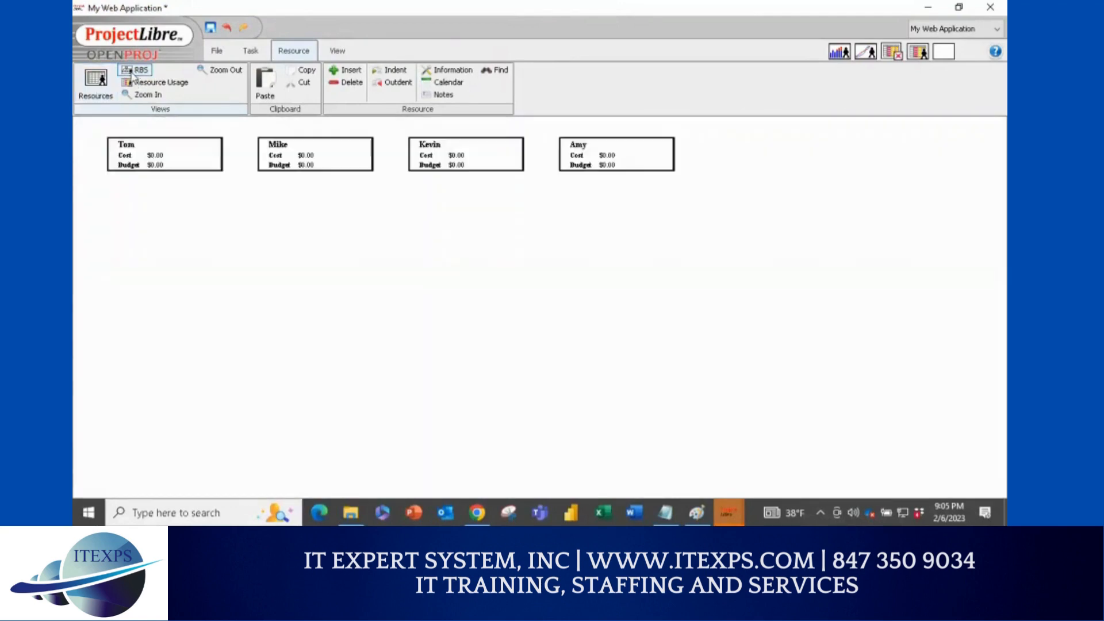
{"action": "left_click_drag", "start_coordinate": [94, 80], "coordinate": [121, 72]}
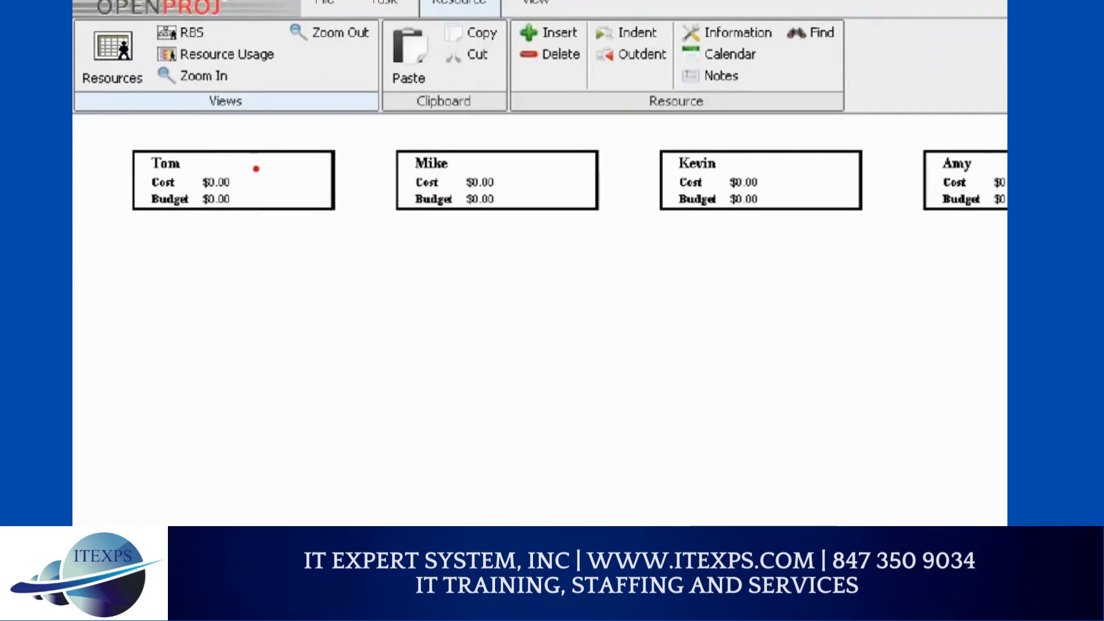
{"action": "mouse_move", "coordinate": [257, 138]}
{"action": "left_mouse_down"}
{"action": "mouse_move", "coordinate": [257, 223]}
{"action": "mouse_move", "coordinate": [296, 194]}
{"action": "mouse_move", "coordinate": [314, 227]}
{"action": "mouse_move", "coordinate": [306, 210]}
{"action": "left_mouse_up"}
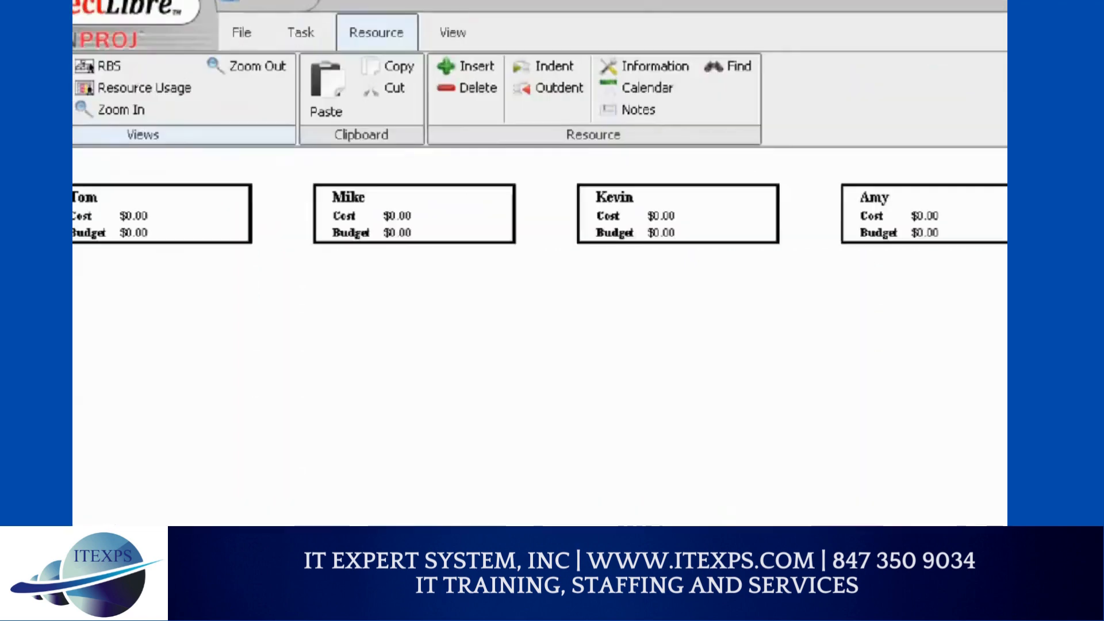
Step: Switch to the Gantt view of the tasks and widen the task table to show the full Resource Names column
{"action": "mouse_move", "coordinate": [325, 21]}
{"action": "left_mouse_down"}
{"action": "mouse_move", "coordinate": [322, 13]}
{"action": "mouse_move", "coordinate": [284, 35]}
{"action": "left_mouse_up"}
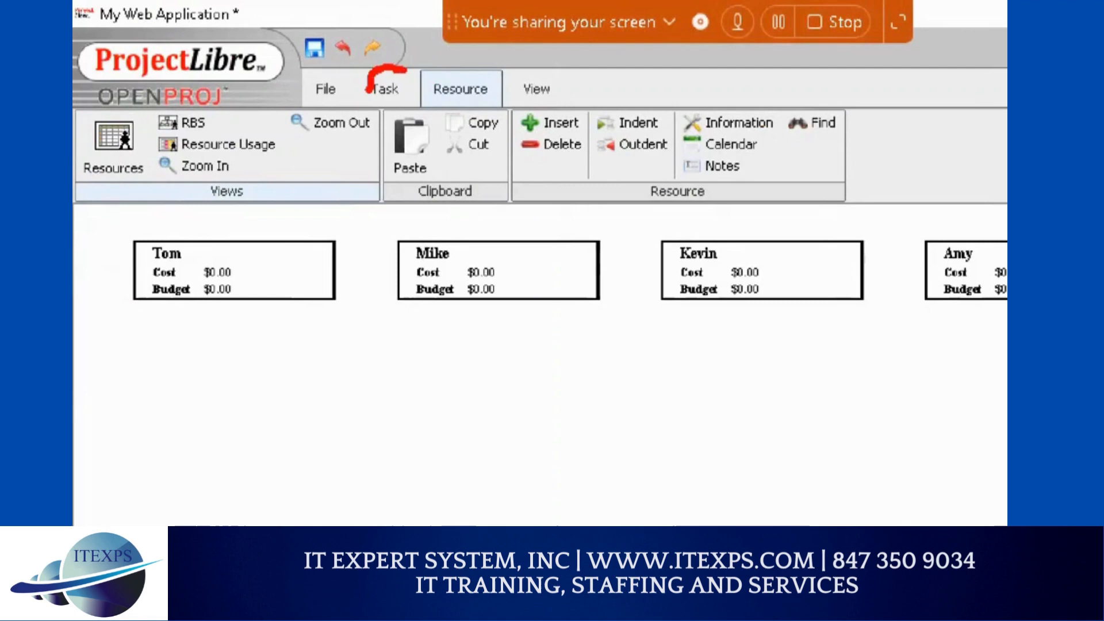
{"action": "mouse_move", "coordinate": [405, 71]}
{"action": "left_mouse_down"}
{"action": "mouse_move", "coordinate": [377, 109]}
{"action": "mouse_move", "coordinate": [368, 63]}
{"action": "mouse_move", "coordinate": [394, 104]}
{"action": "left_mouse_up"}
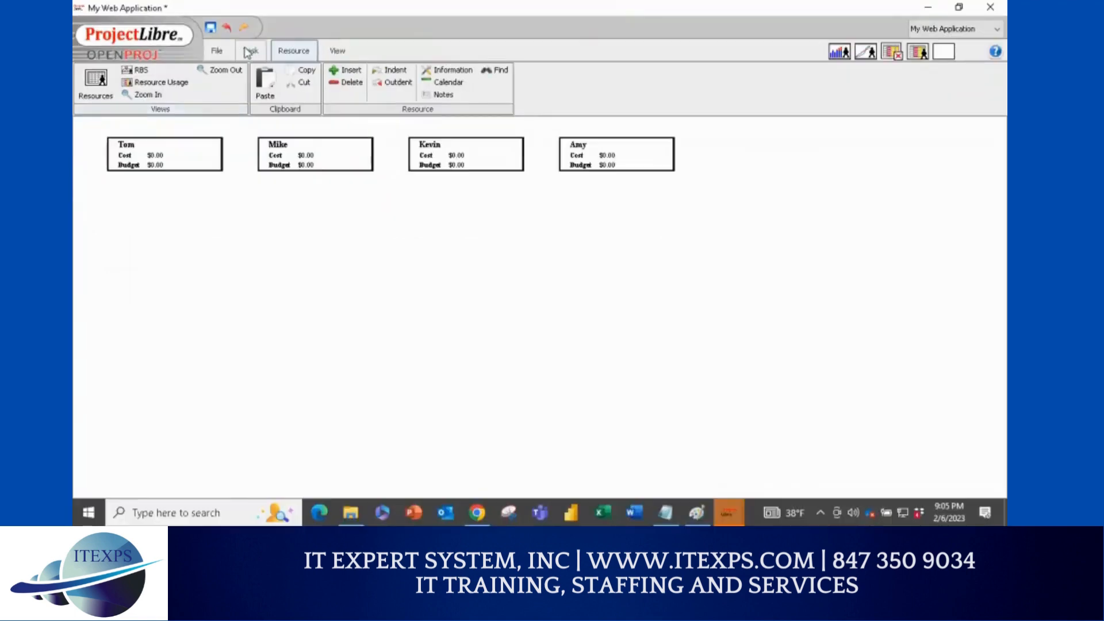
{"action": "left_click", "coordinate": [384, 89]}
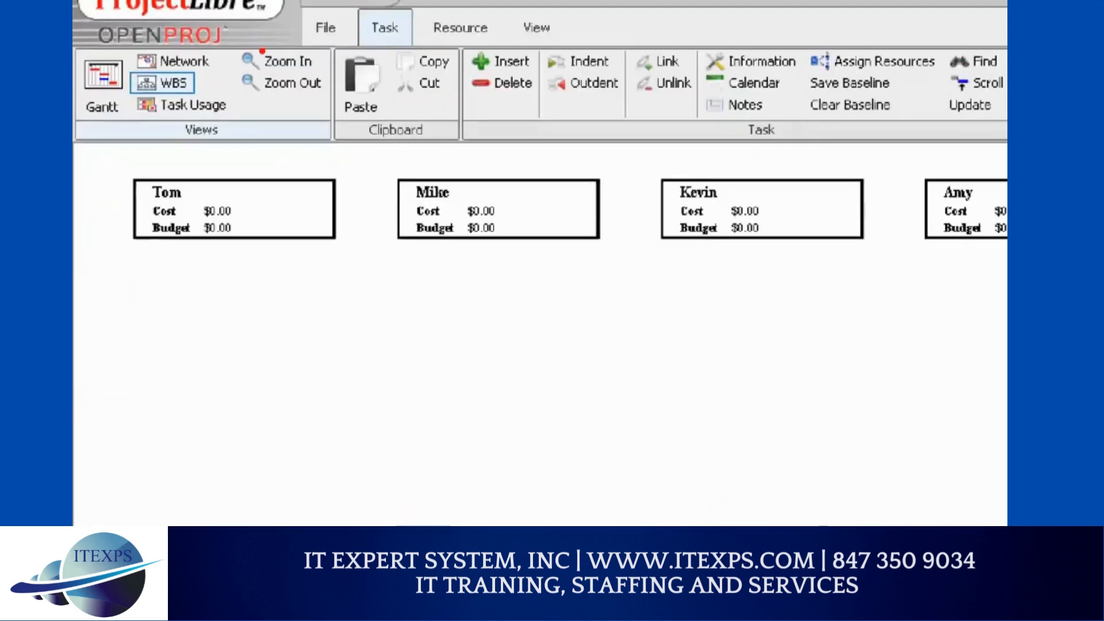
{"action": "left_click_drag", "start_coordinate": [363, 43], "coordinate": [403, 44]}
{"action": "mouse_move", "coordinate": [258, 60]}
{"action": "left_mouse_down"}
{"action": "mouse_move", "coordinate": [277, 61]}
{"action": "mouse_move", "coordinate": [99, 76]}
{"action": "mouse_move", "coordinate": [93, 66]}
{"action": "mouse_move", "coordinate": [112, 72]}
{"action": "left_mouse_up"}
{"action": "key", "text": "Escape"}
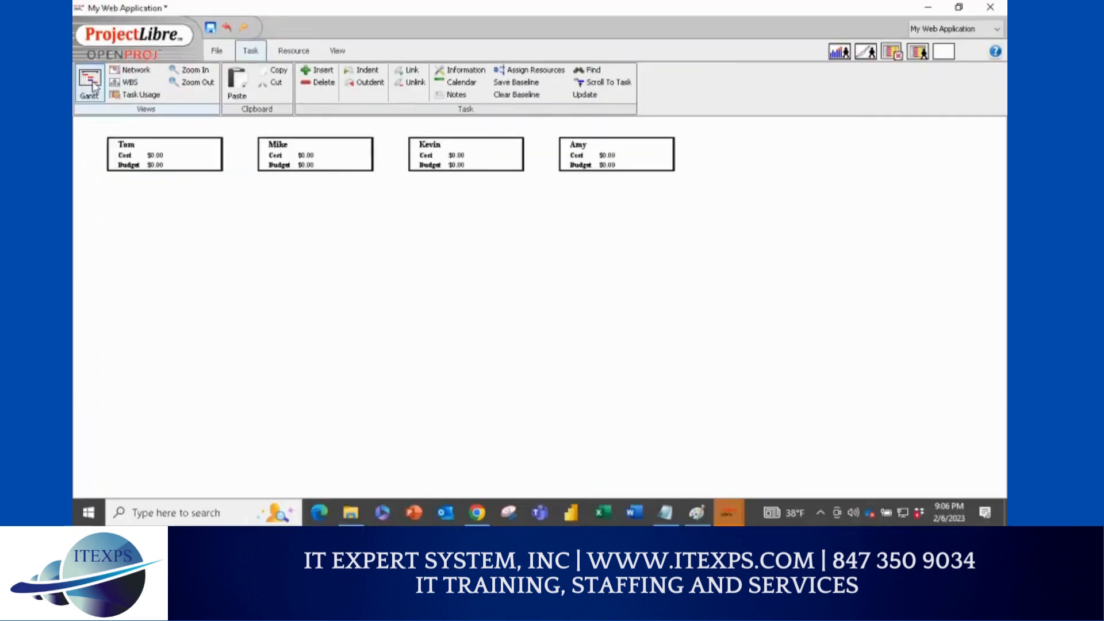
{"action": "left_click", "coordinate": [91, 83]}
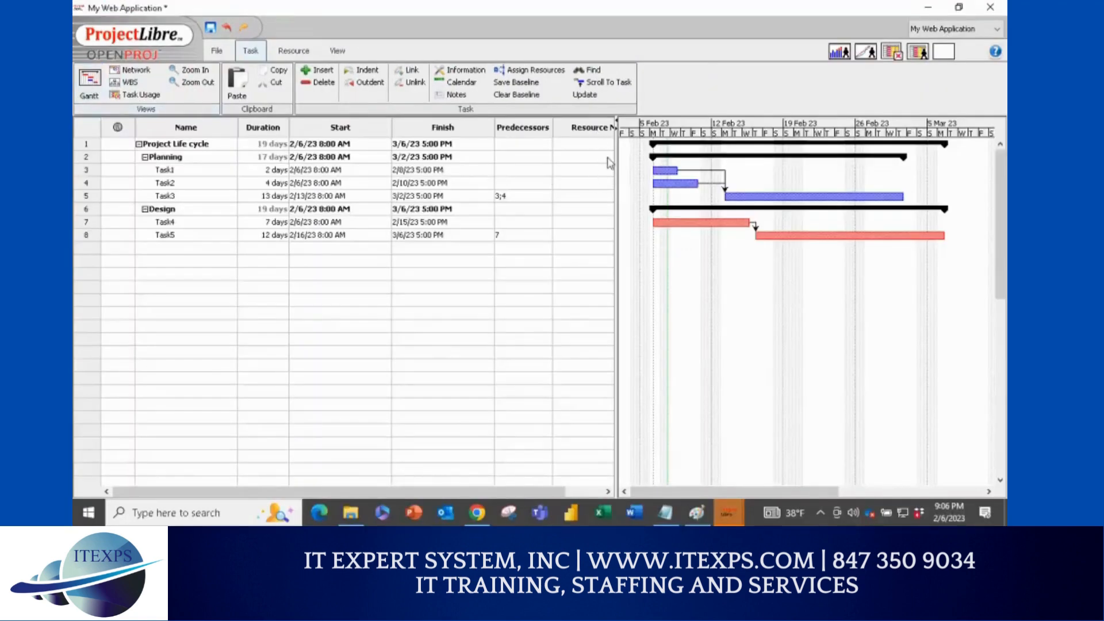
{"action": "left_click_drag", "start_coordinate": [616, 167], "coordinate": [633, 169]}
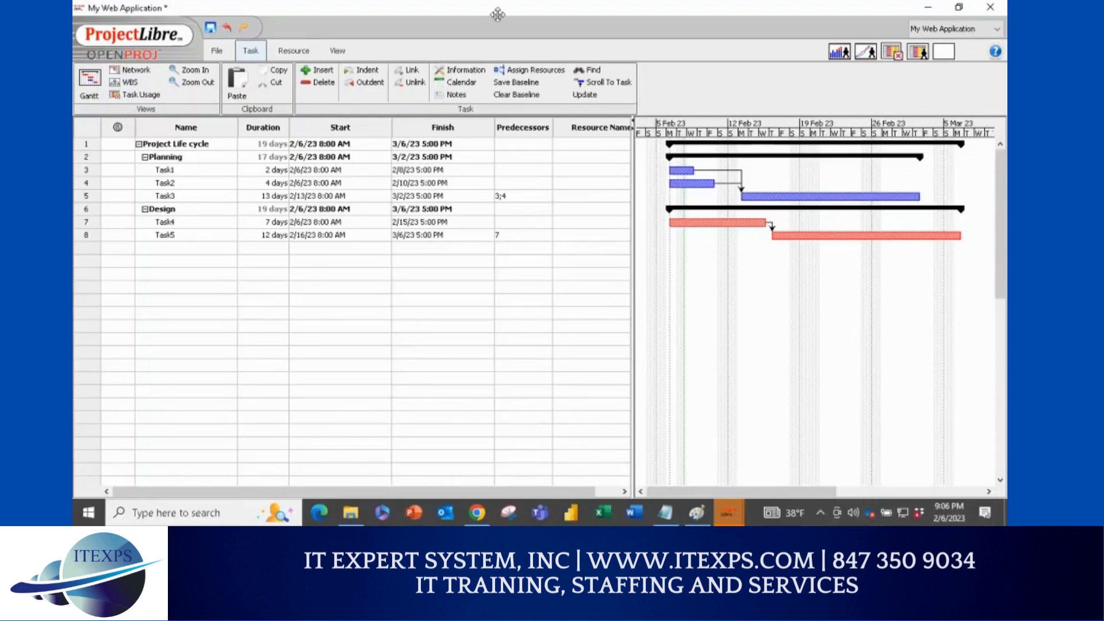
Step: Assign the third resource to Task1, the second resource to Task2 and the fourth resource to Task3
{"action": "left_click", "coordinate": [573, 171]}
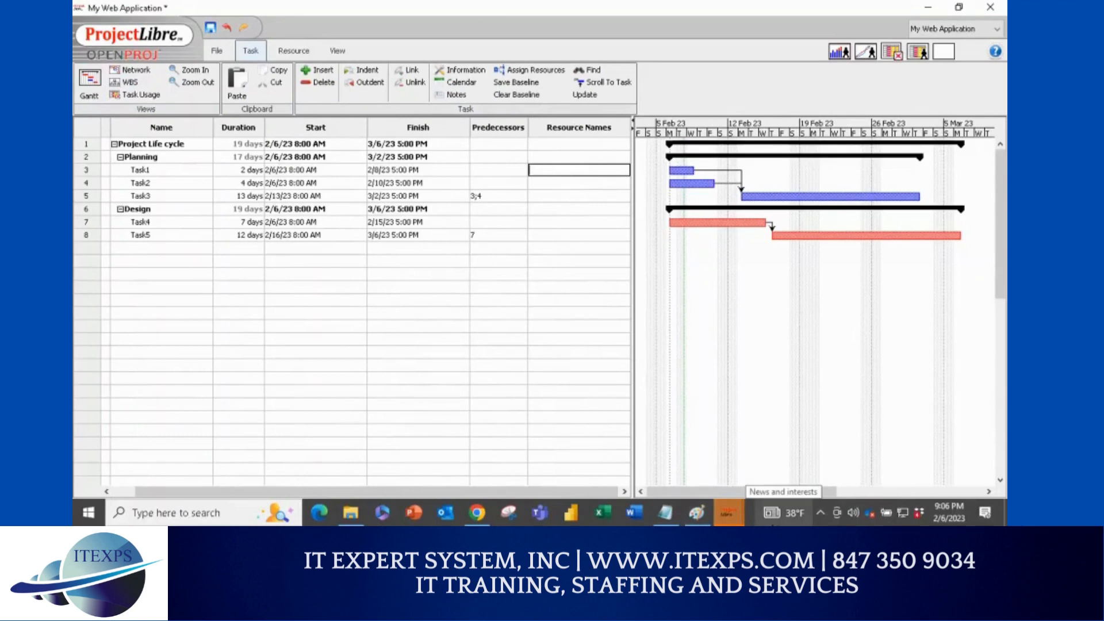
{"action": "type", "text": "Kevin"}
{"action": "key", "text": "Return"}
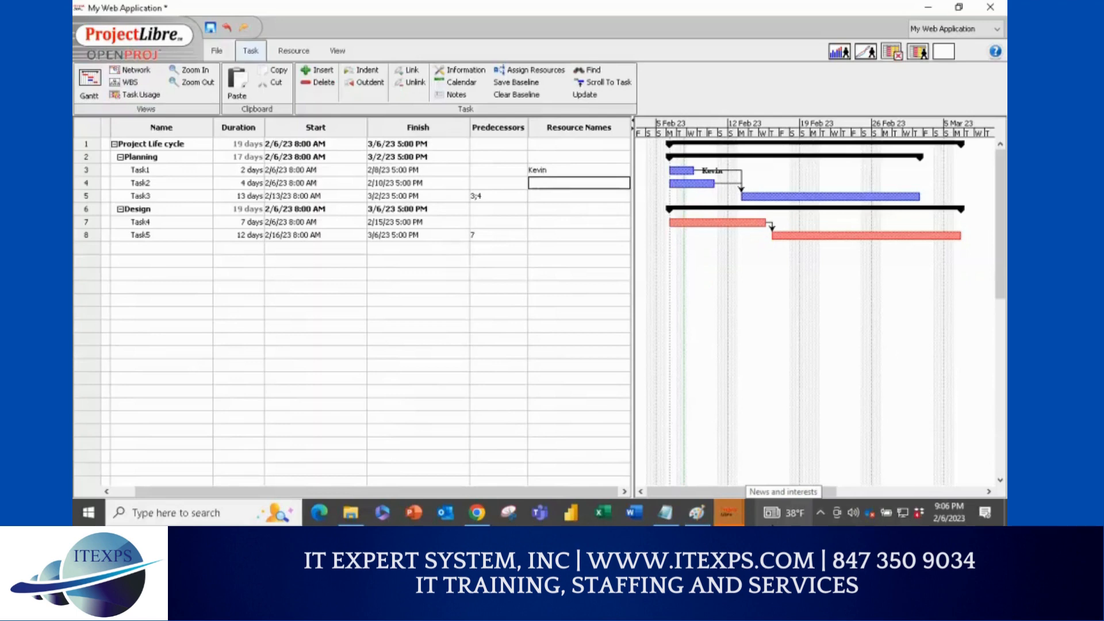
{"action": "type", "text": "Mike"}
{"action": "key", "text": "Return"}
{"action": "type", "text": "Amy"}
{"action": "key", "text": "Return"}
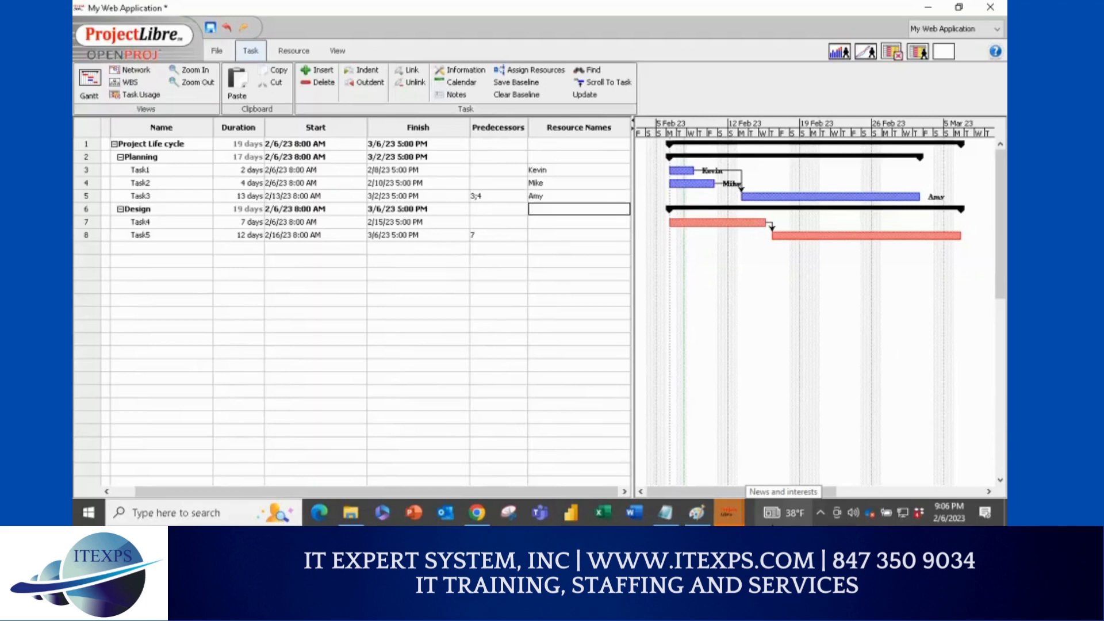
Step: Assign the first resource to Task4 and the second resource to Task5
{"action": "key", "text": "Return"}
{"action": "type", "text": "To"}
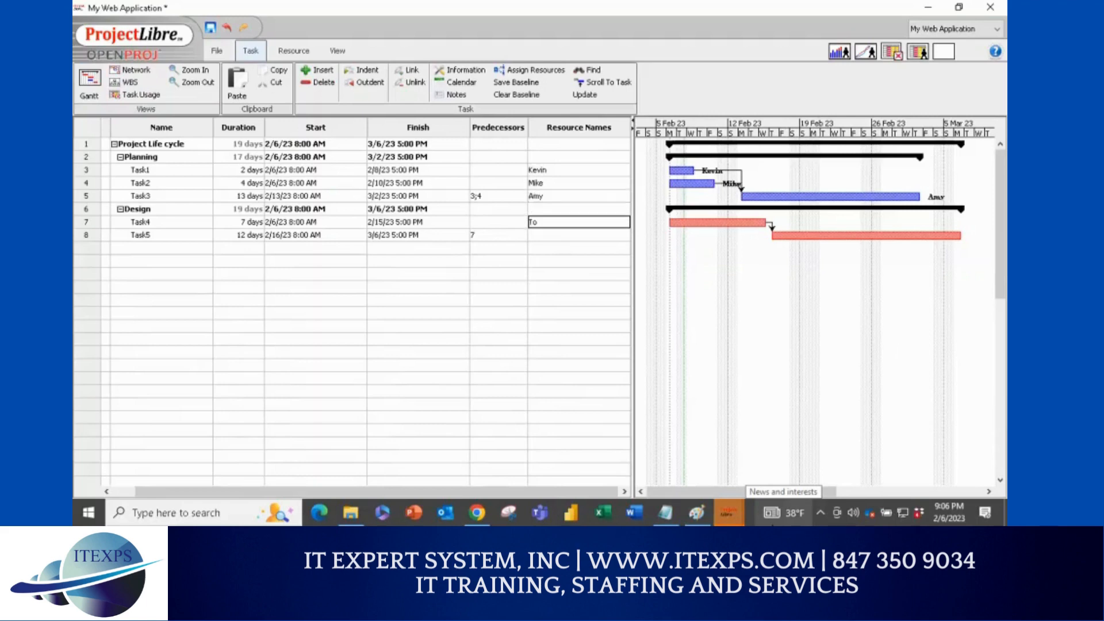
{"action": "type", "text": "m"}
{"action": "key", "text": "Return"}
{"action": "type", "text": "Mike"}
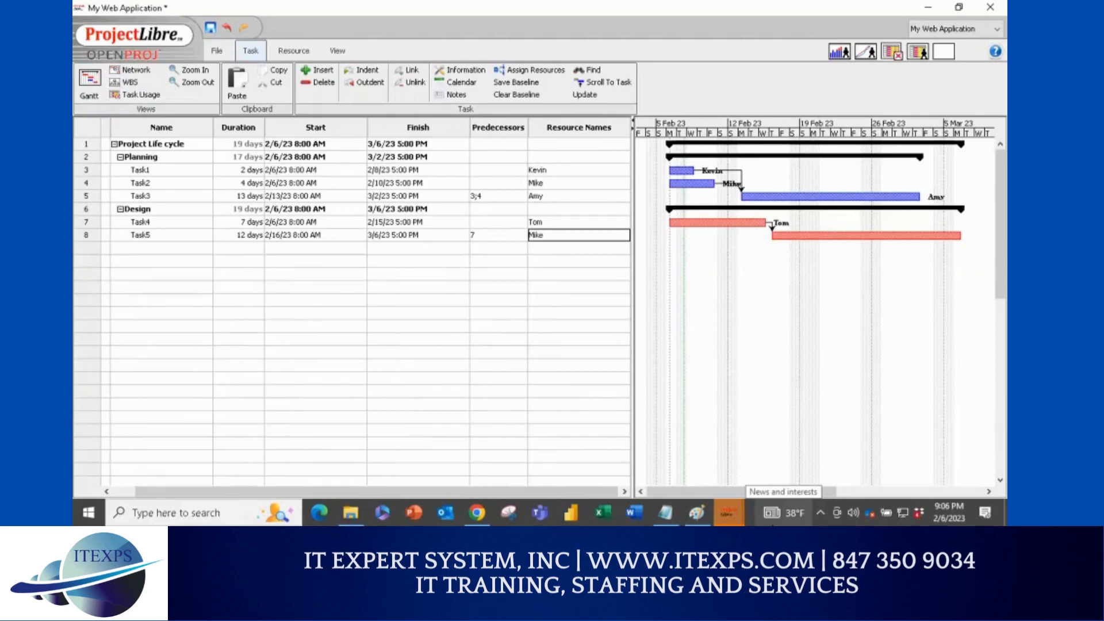
{"action": "key", "text": "Return"}
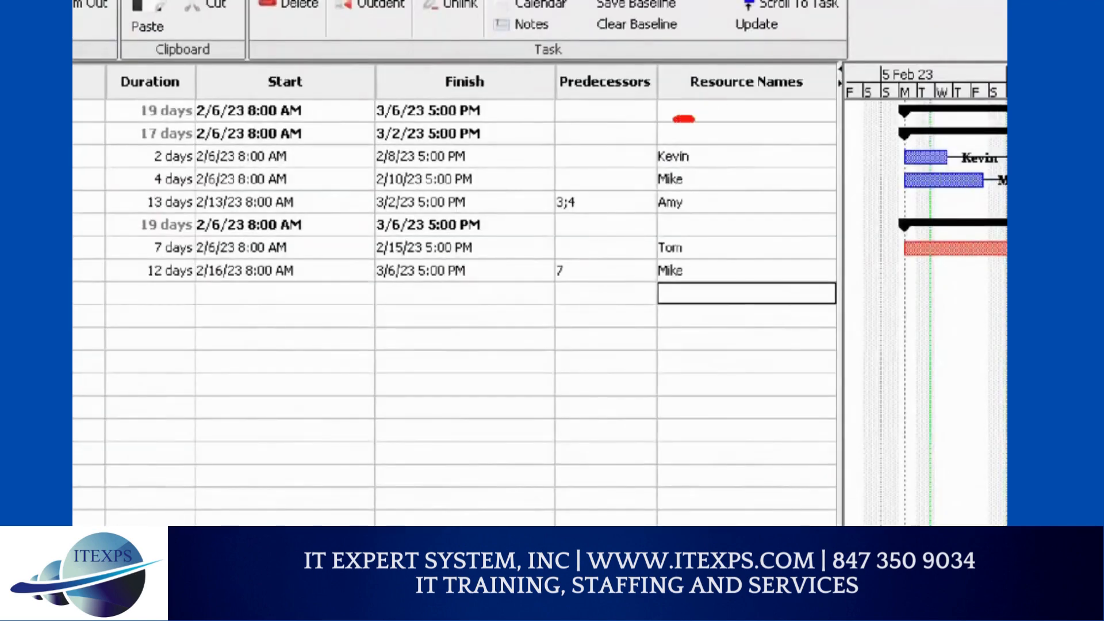
Step: Bracket the assigned resources in the Resource Names column with red on-screen marks
{"action": "mouse_move", "coordinate": [684, 119]}
{"action": "left_mouse_down"}
{"action": "mouse_move", "coordinate": [700, 199]}
{"action": "mouse_move", "coordinate": [694, 327]}
{"action": "mouse_move", "coordinate": [684, 331]}
{"action": "left_mouse_up"}
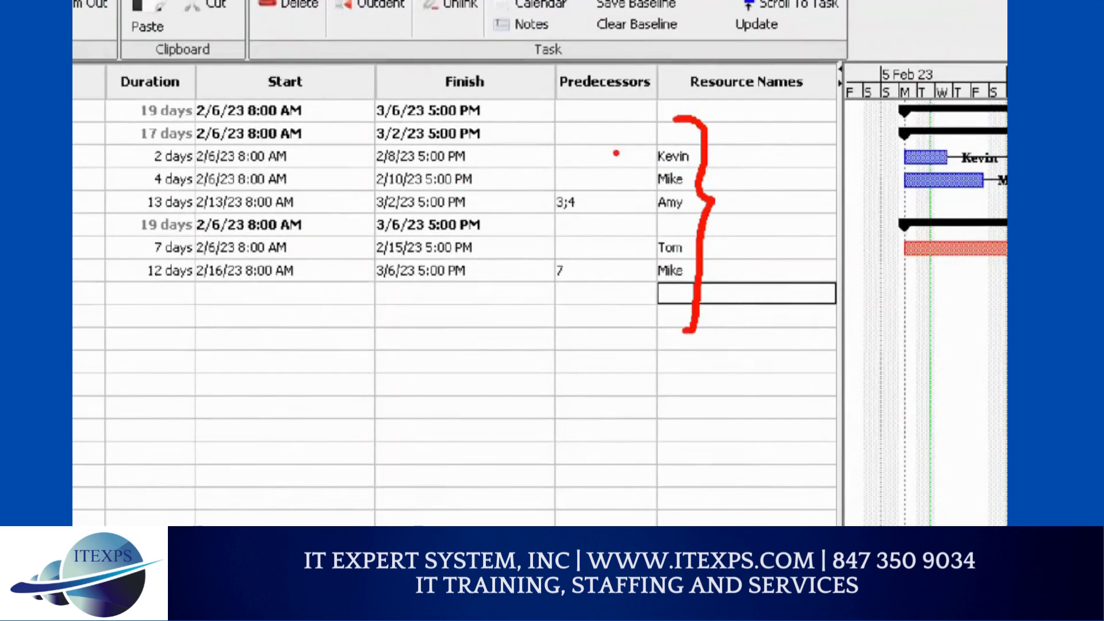
{"action": "mouse_move", "coordinate": [645, 120]}
{"action": "left_mouse_down"}
{"action": "mouse_move", "coordinate": [632, 198]}
{"action": "mouse_move", "coordinate": [632, 310]}
{"action": "mouse_move", "coordinate": [641, 312]}
{"action": "left_mouse_up"}
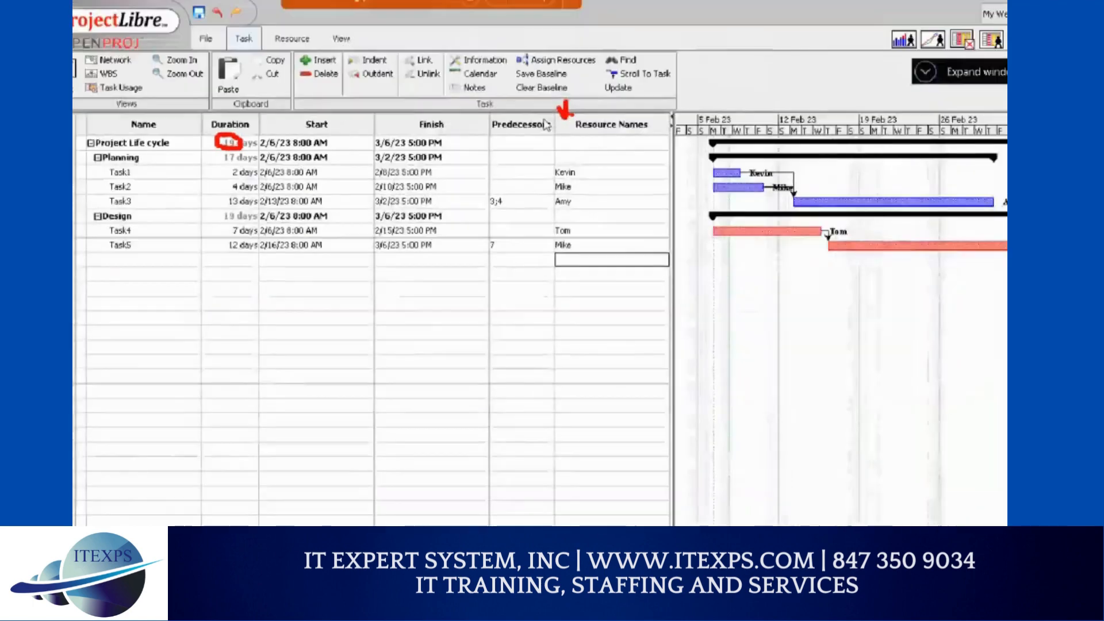
Step: Insert a Cost column before the Resource Names column in the task table
{"action": "left_click", "coordinate": [721, 107]}
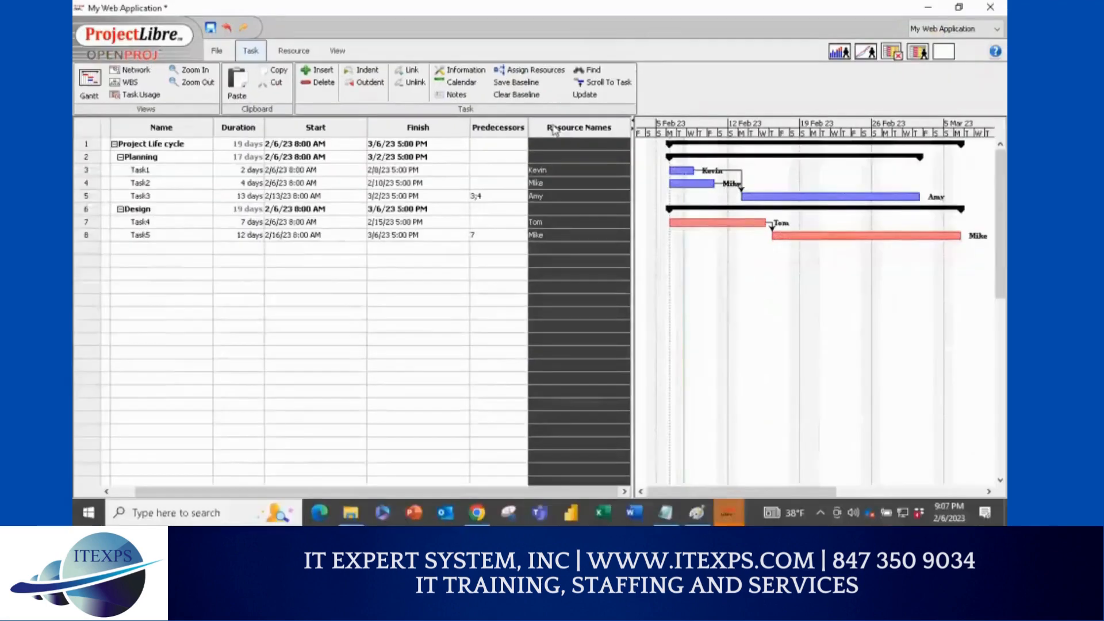
{"action": "right_click", "coordinate": [561, 162]}
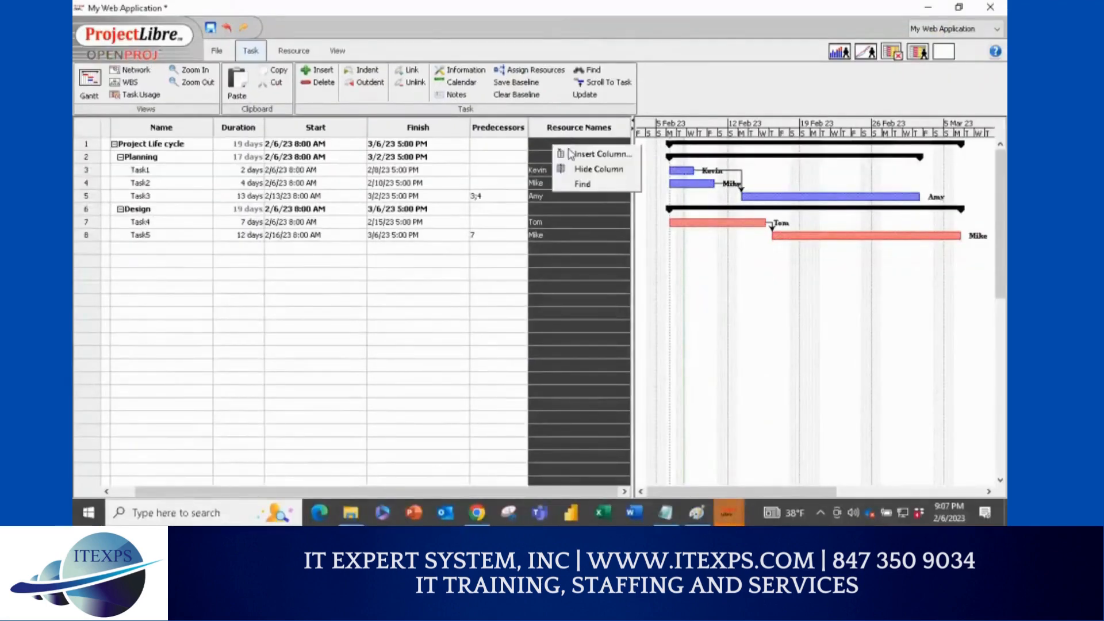
{"action": "left_click", "coordinate": [598, 153]}
{"action": "left_click", "coordinate": [524, 247]}
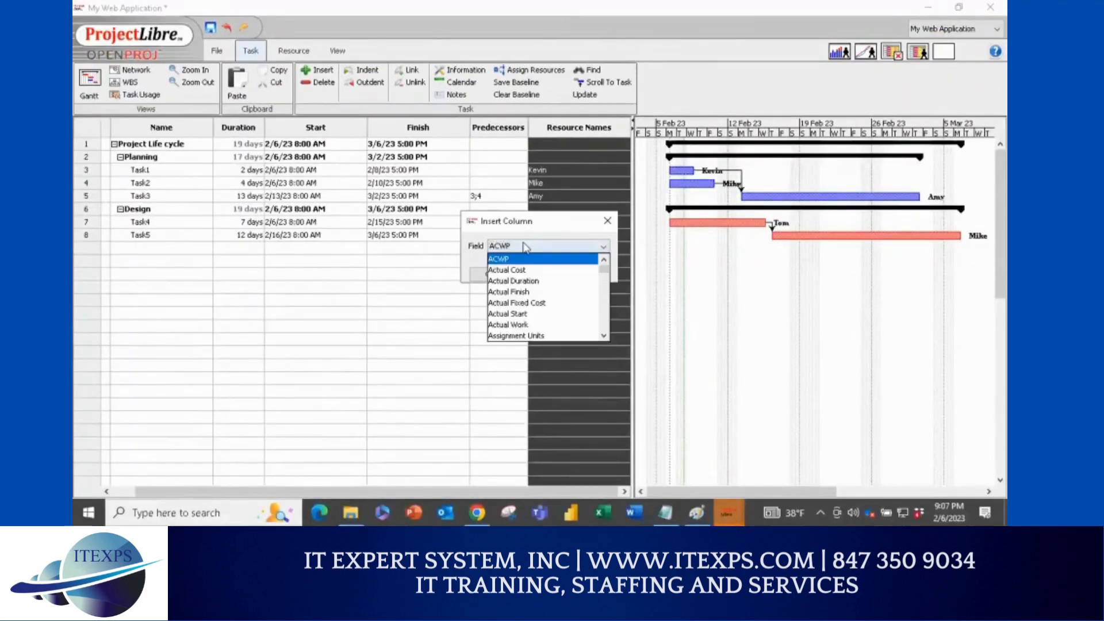
{"action": "key", "text": "c"}
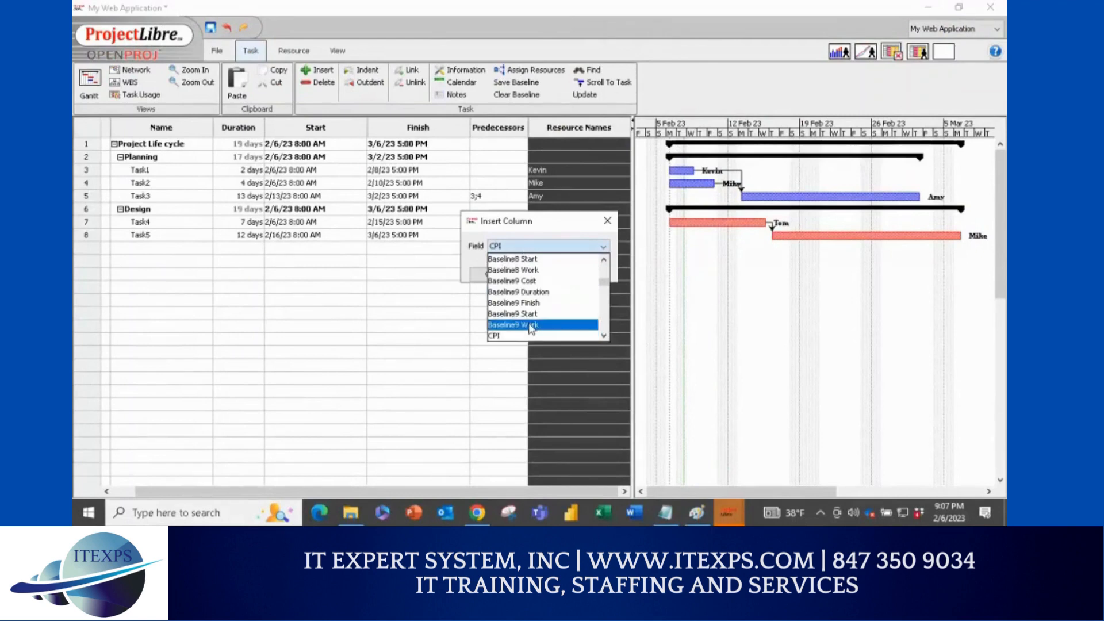
{"action": "scroll", "coordinate": [529, 328], "scroll_direction": "down", "scroll_amount": 1}
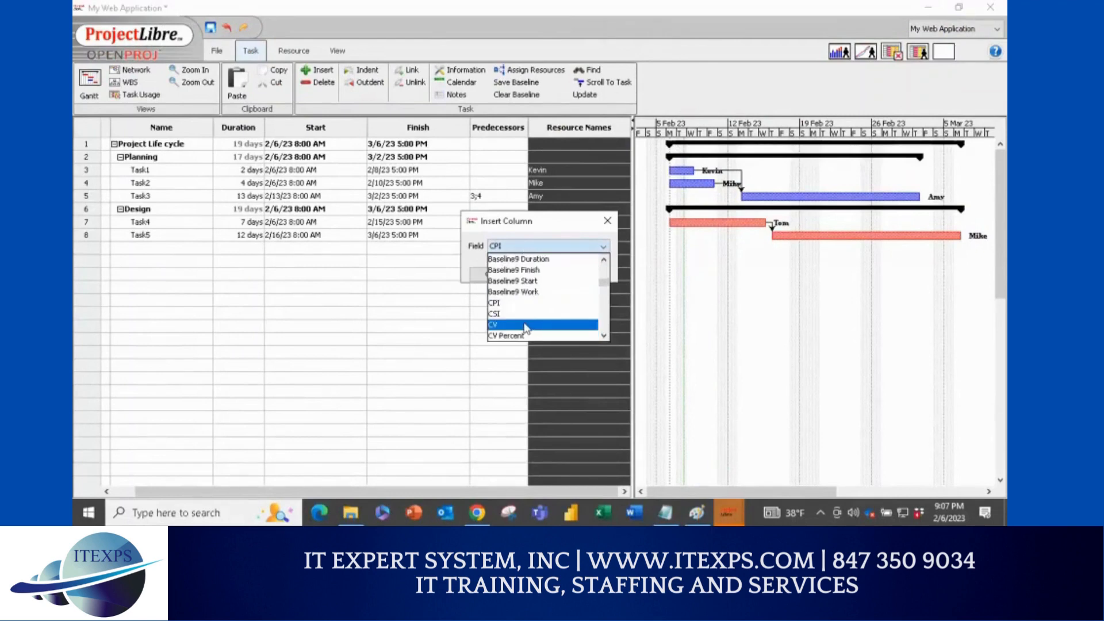
{"action": "scroll", "coordinate": [528, 328], "scroll_direction": "down", "scroll_amount": 1}
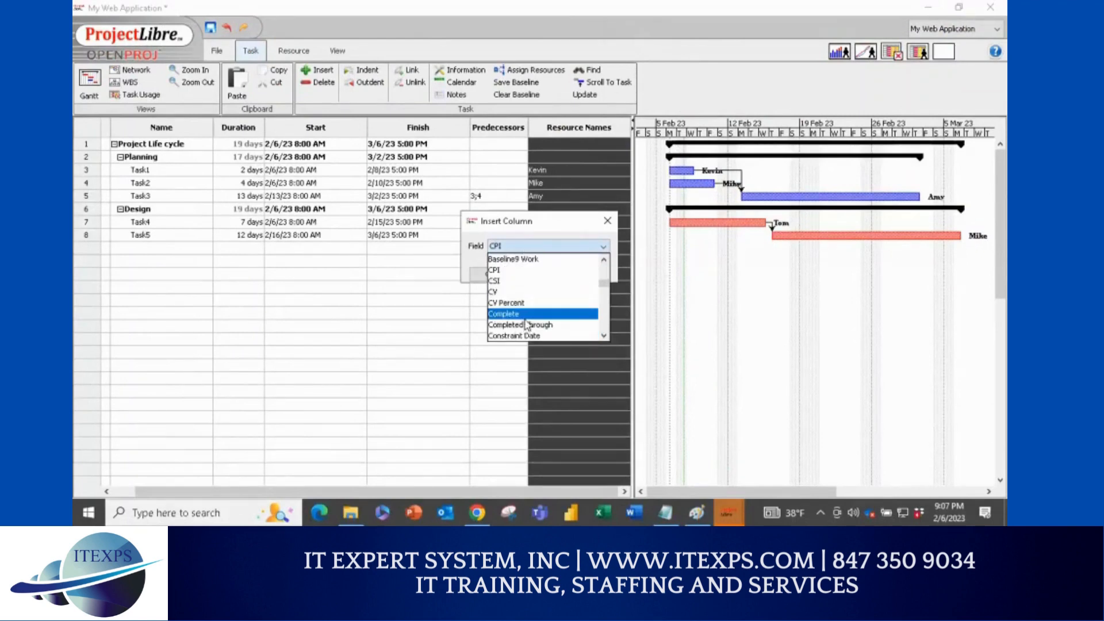
{"action": "left_click", "coordinate": [603, 336]}
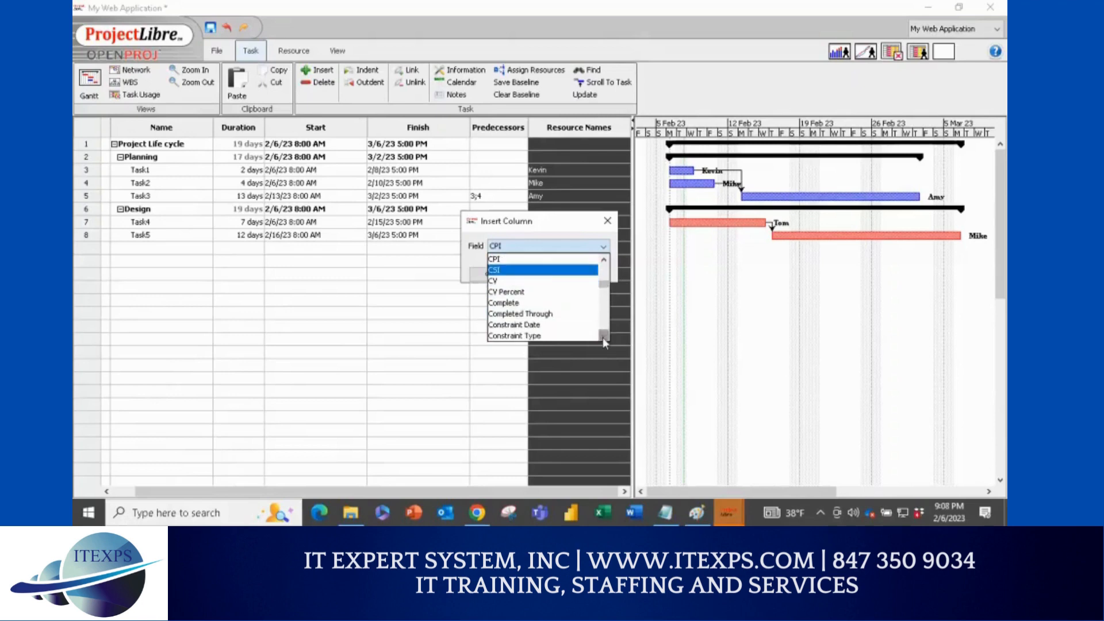
{"action": "left_click", "coordinate": [603, 337]}
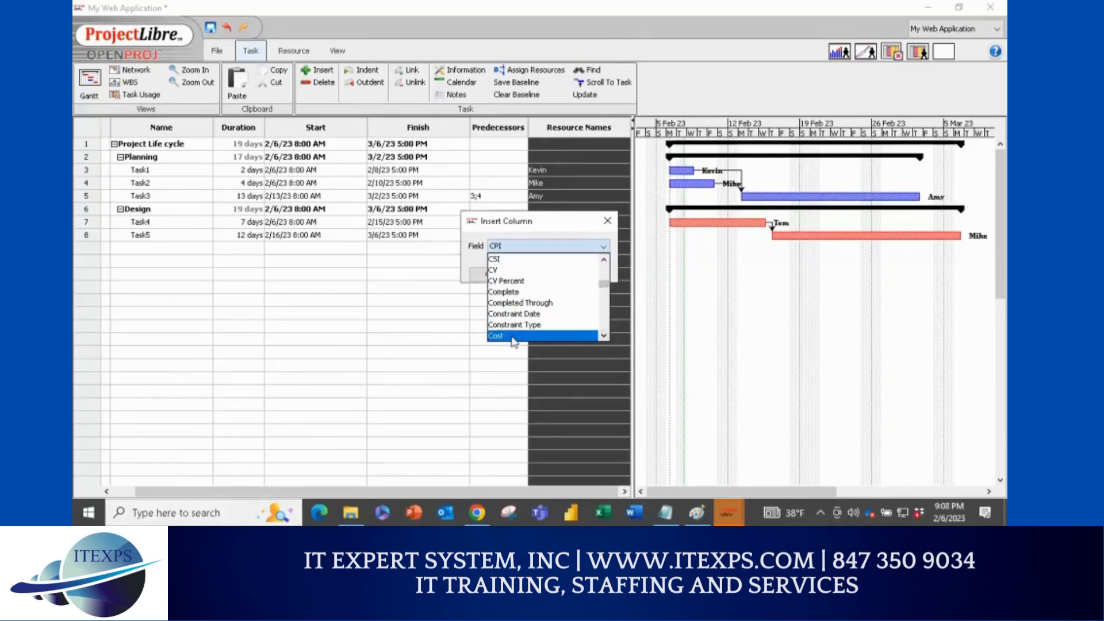
{"action": "left_click", "coordinate": [496, 336]}
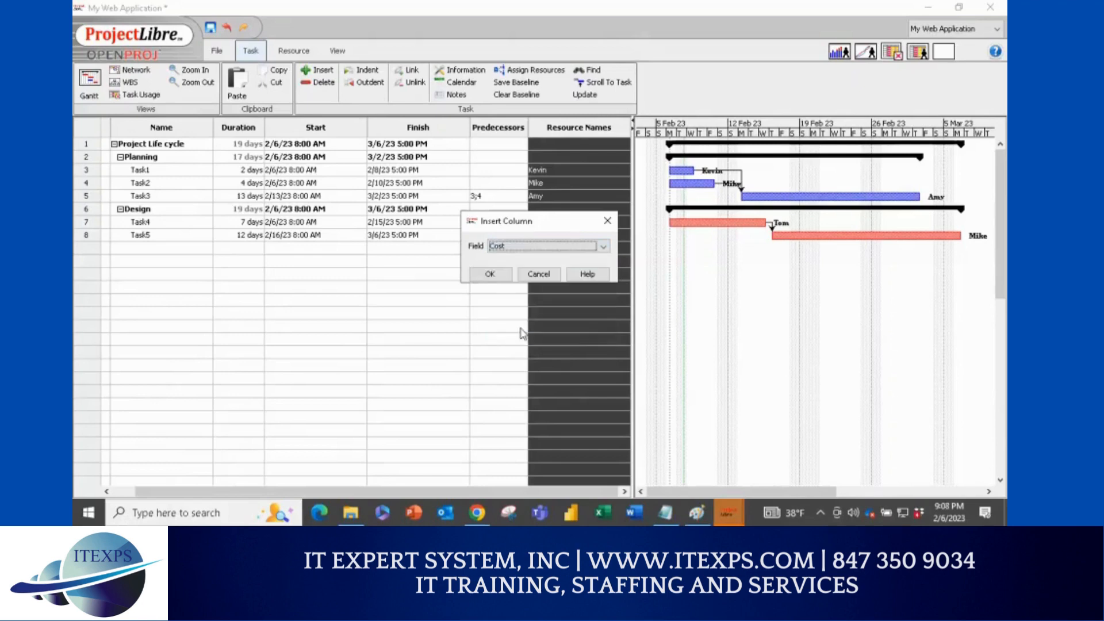
{"action": "left_click", "coordinate": [489, 275]}
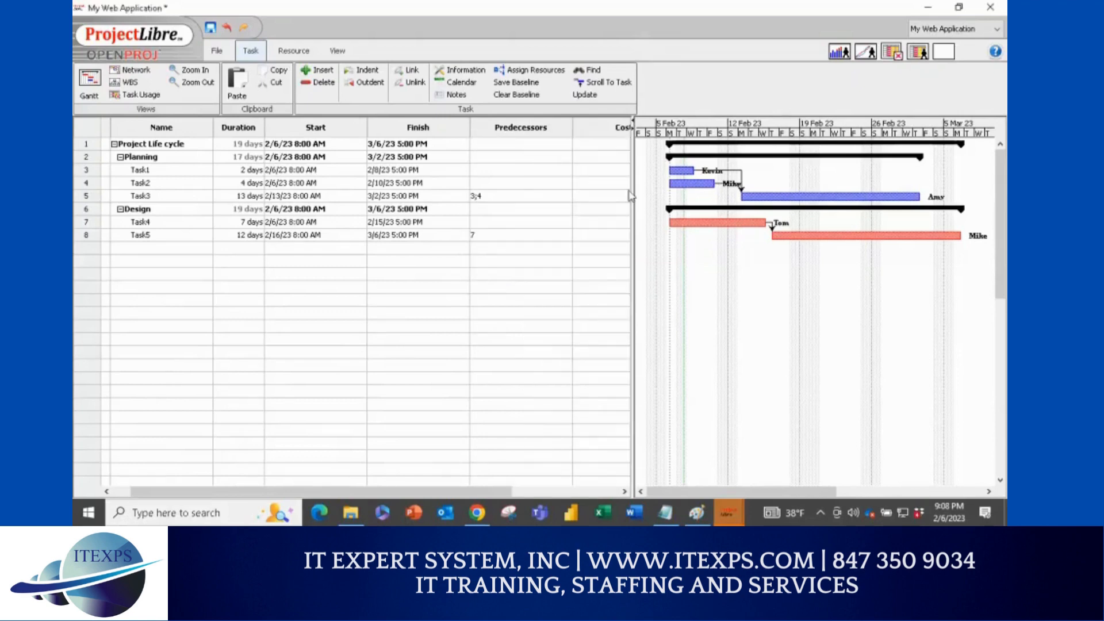
Step: Widen the task table and narrow the Predecessors and Cost columns so the full Resource Names column fits
{"action": "left_click_drag", "start_coordinate": [715, 196], "coordinate": [718, 196]}
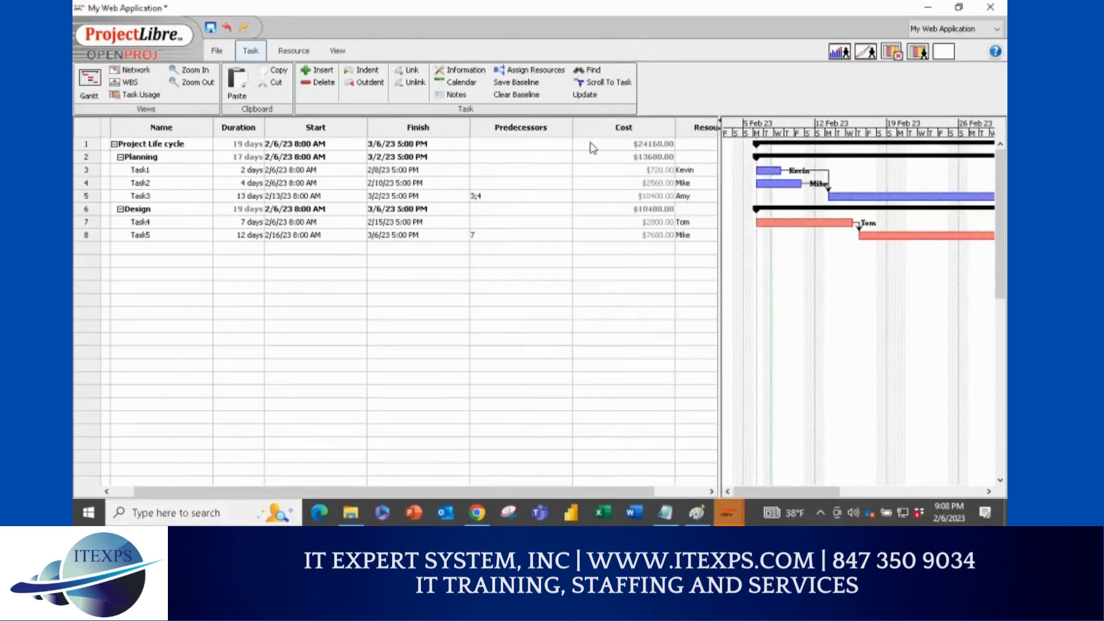
{"action": "left_click_drag", "start_coordinate": [574, 128], "coordinate": [555, 129]}
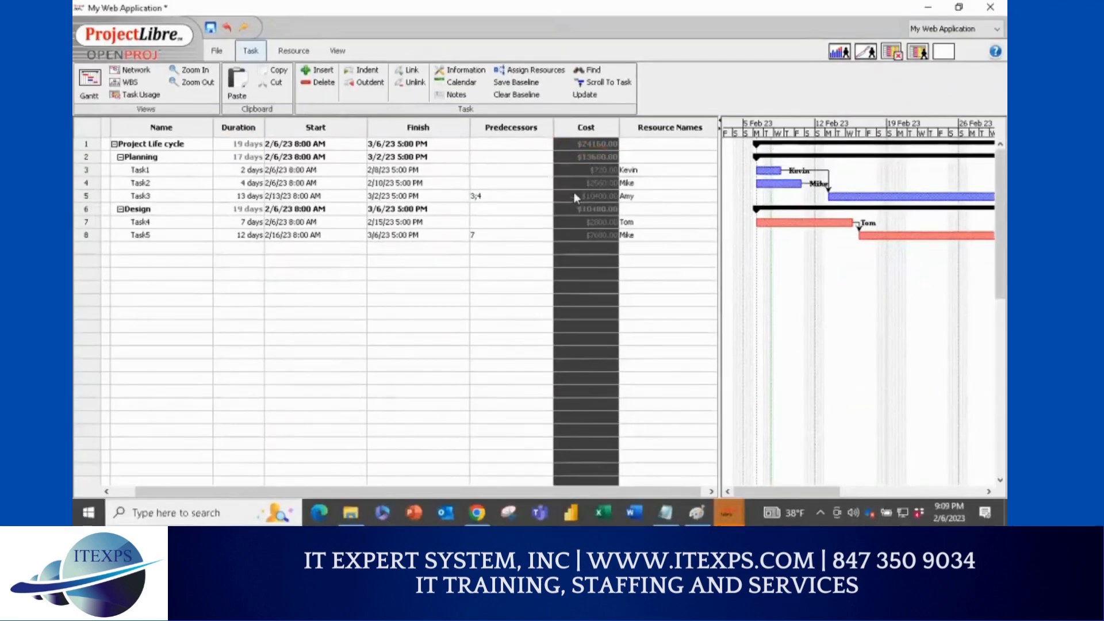
{"action": "left_click", "coordinate": [569, 208]}
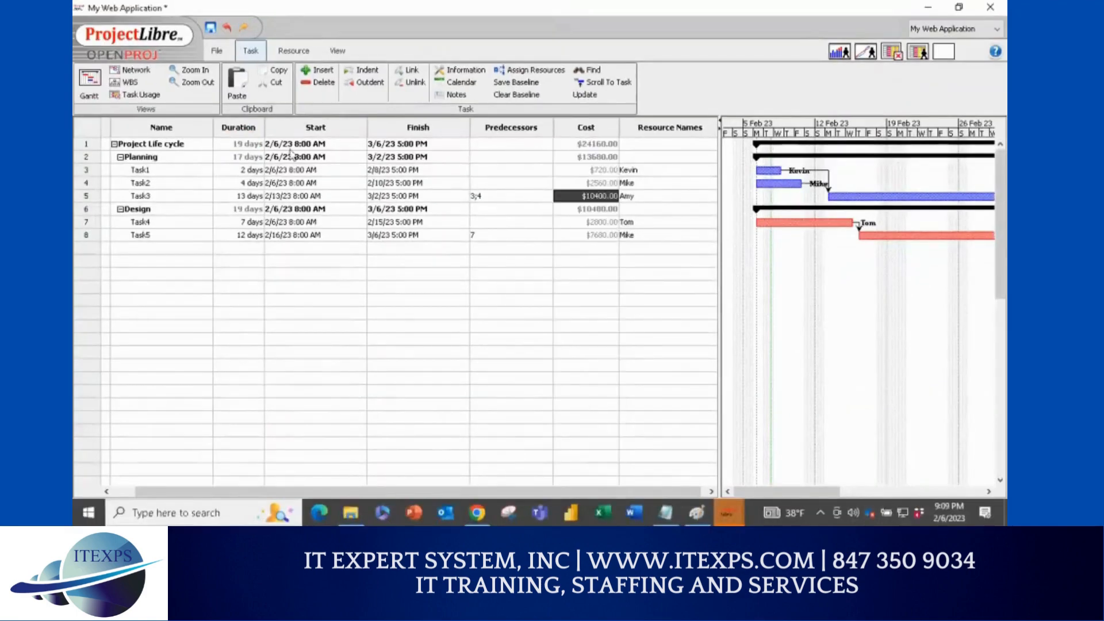
Step: Magnify the task table and point out the project's total duration and cost with red on-screen marks
{"action": "left_click", "coordinate": [246, 144]}
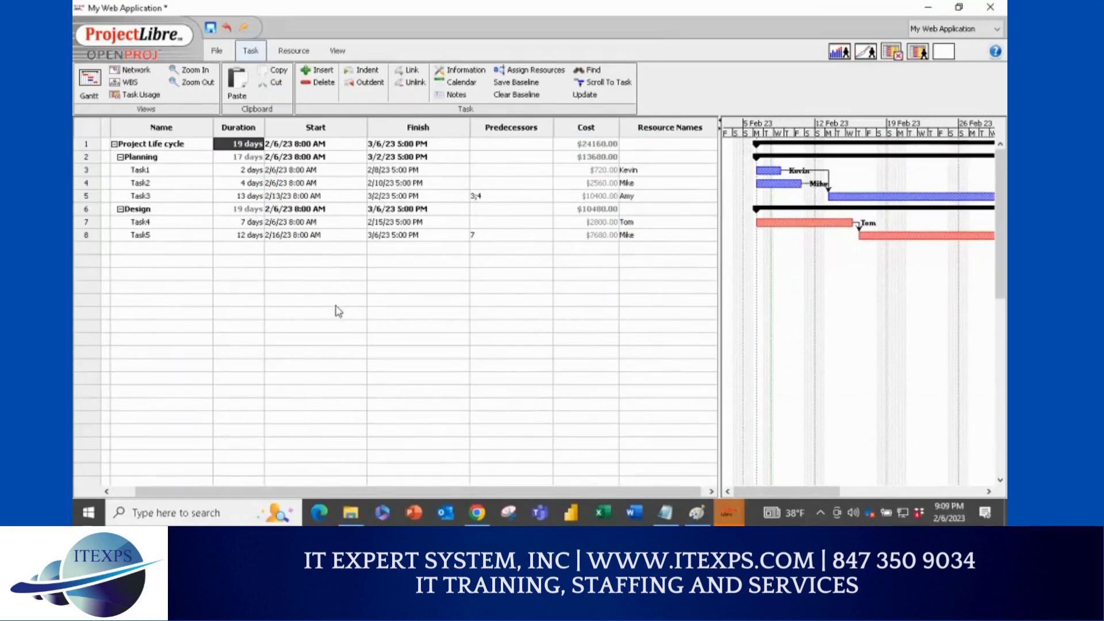
{"action": "left_click", "coordinate": [586, 134]}
{"action": "key", "text": "ctrl+1"}
{"action": "mouse_move", "coordinate": [563, 154]}
{"action": "left_mouse_down"}
{"action": "mouse_move", "coordinate": [578, 135]}
{"action": "mouse_move", "coordinate": [558, 157]}
{"action": "left_mouse_up"}
{"action": "key", "text": "Escape"}
{"action": "left_click", "coordinate": [226, 146]}
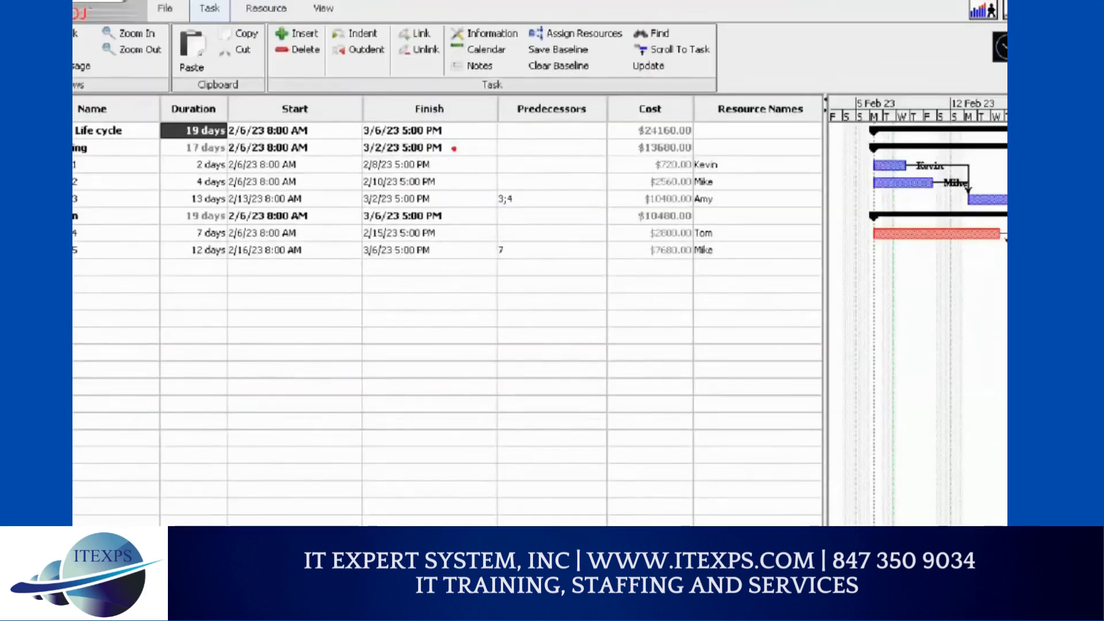
{"action": "mouse_move", "coordinate": [629, 123]}
{"action": "left_mouse_down"}
{"action": "mouse_move", "coordinate": [623, 264]}
{"action": "mouse_move", "coordinate": [698, 264]}
{"action": "mouse_move", "coordinate": [693, 123]}
{"action": "mouse_move", "coordinate": [639, 121]}
{"action": "left_mouse_up"}
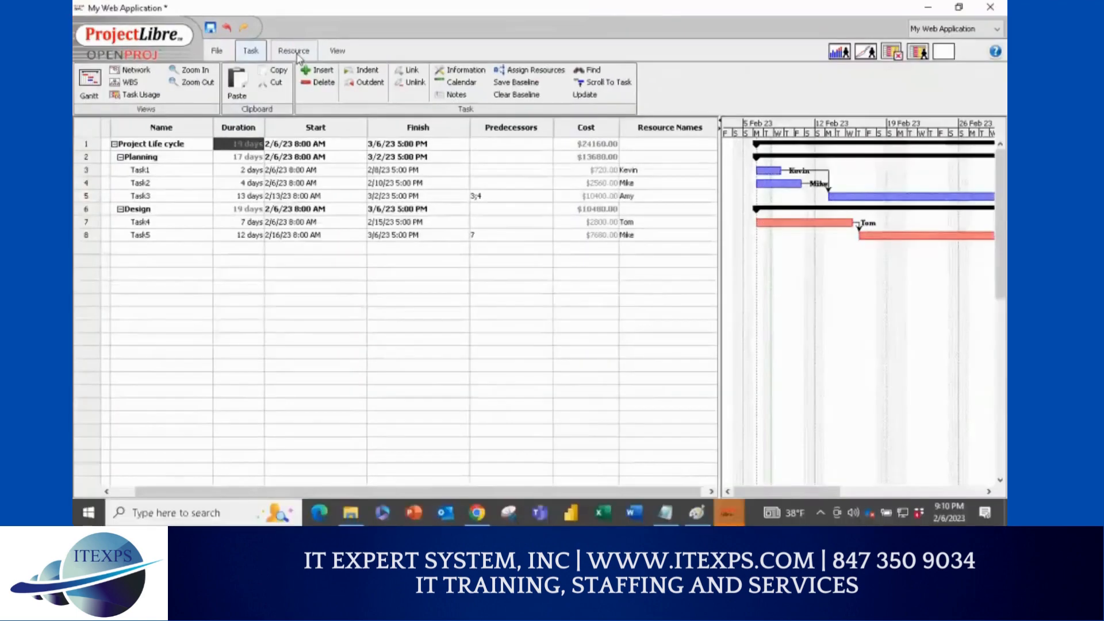
Step: Display the resource breakdown structure (RBS) and switch to the Resource Usage view
{"action": "left_click", "coordinate": [295, 52]}
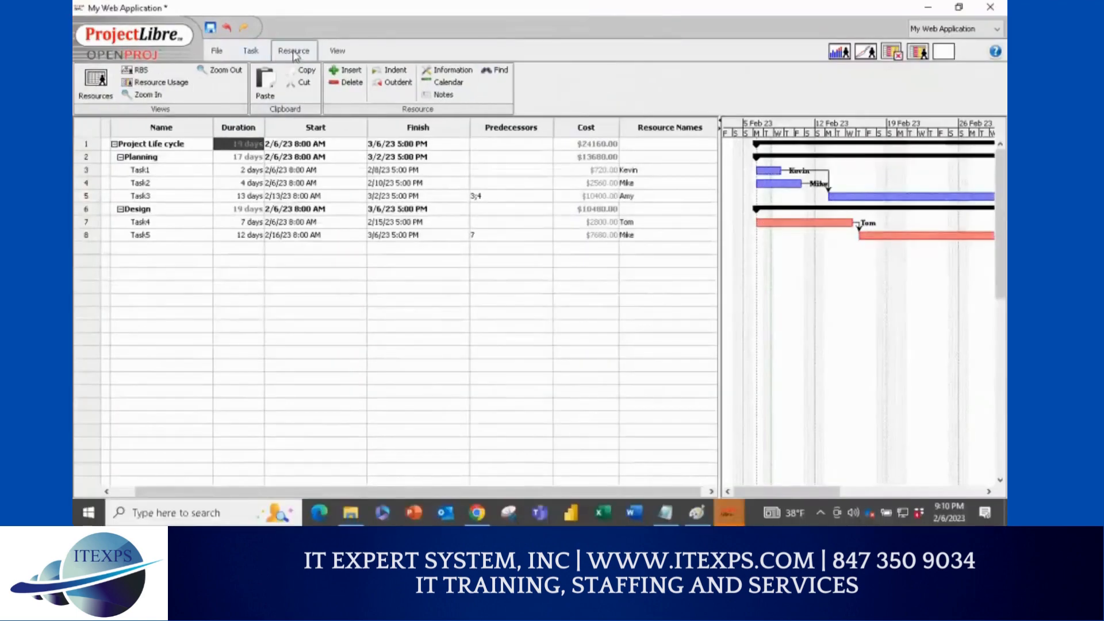
{"action": "left_click", "coordinate": [136, 70]}
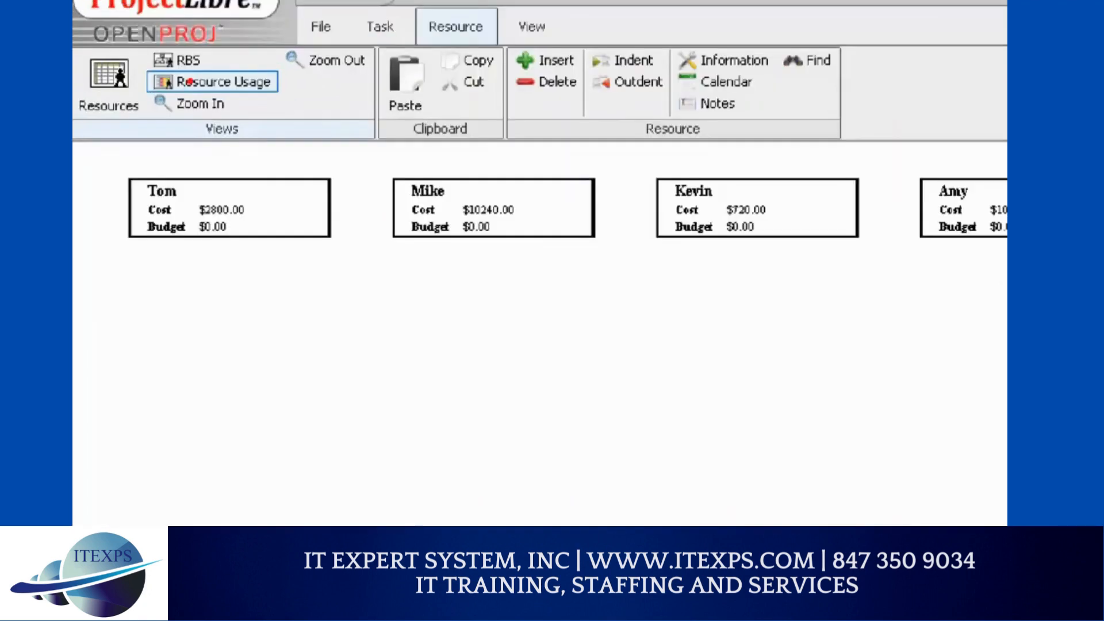
{"action": "left_click", "coordinate": [145, 86]}
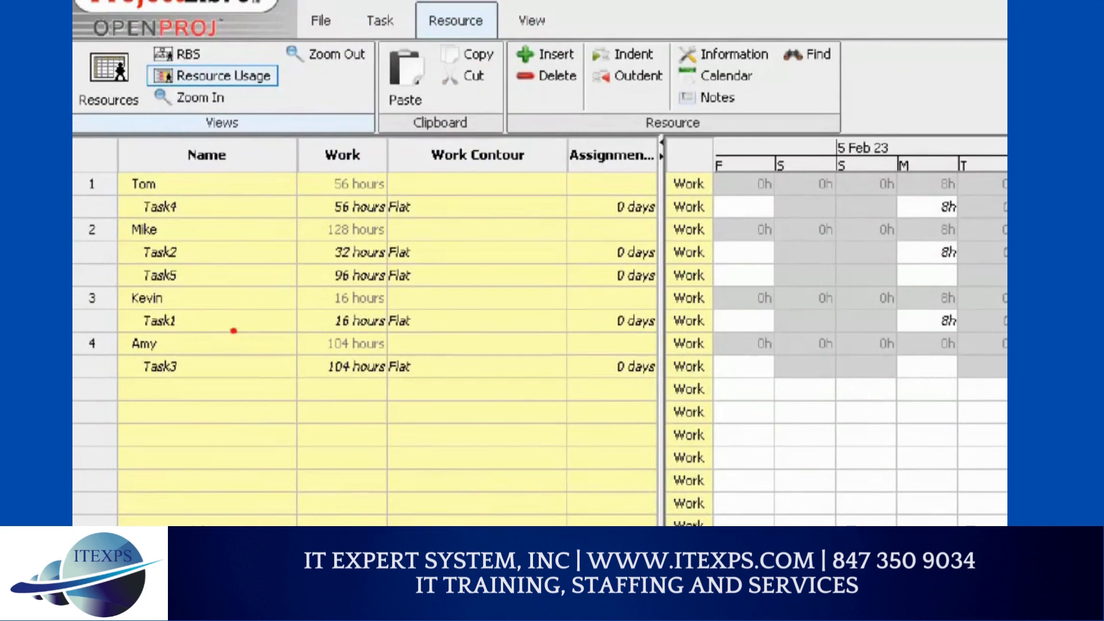
Step: Mark the work hours of the tasks under each resource with red on-screen arrows and lines, and clear the marks
{"action": "mouse_move", "coordinate": [229, 322]}
{"action": "left_mouse_down"}
{"action": "mouse_move", "coordinate": [338, 321]}
{"action": "mouse_move", "coordinate": [320, 335]}
{"action": "left_mouse_up"}
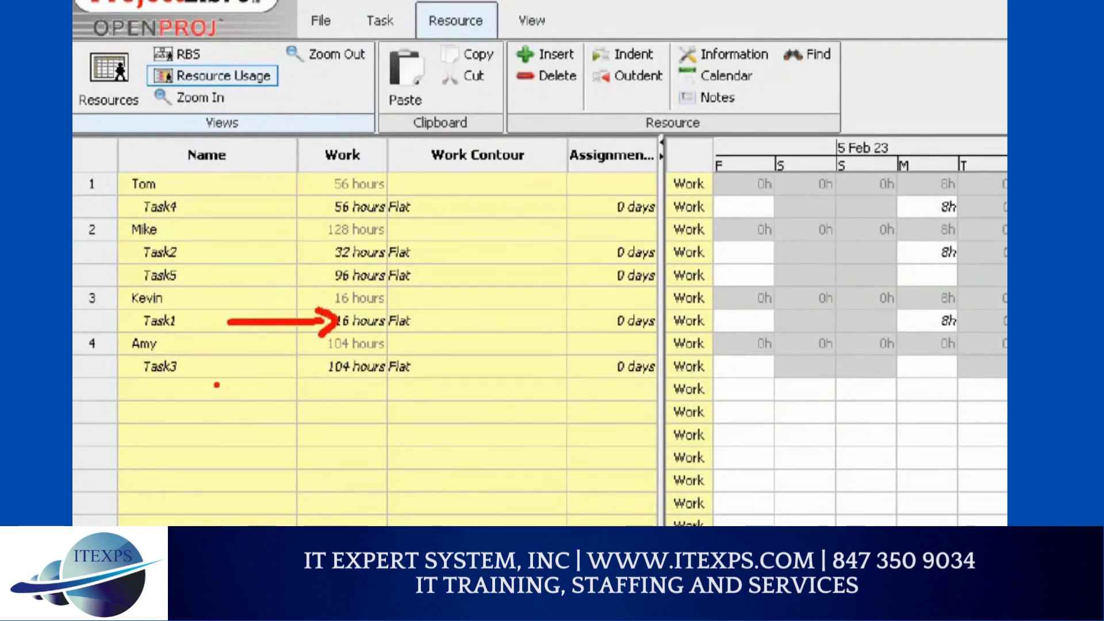
{"action": "mouse_move", "coordinate": [195, 370]}
{"action": "left_mouse_down"}
{"action": "mouse_move", "coordinate": [302, 364]}
{"action": "mouse_move", "coordinate": [282, 376]}
{"action": "left_mouse_up"}
{"action": "left_click_drag", "start_coordinate": [245, 267], "coordinate": [300, 266]}
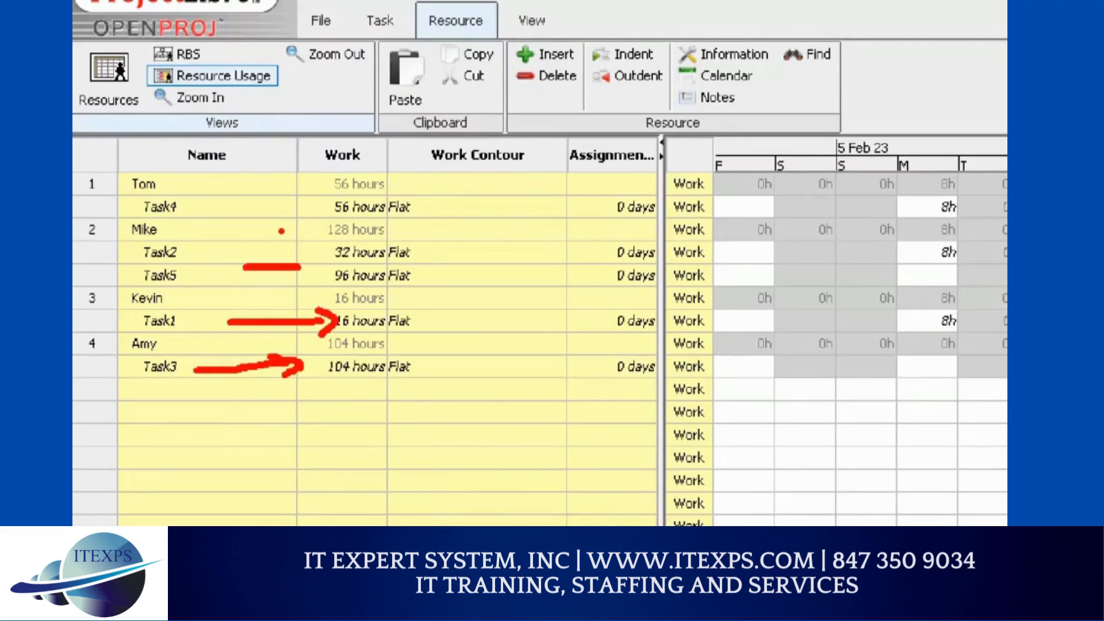
{"action": "left_click_drag", "start_coordinate": [281, 231], "coordinate": [301, 231]}
{"action": "key", "text": "ctrl+z"}
{"action": "key", "text": "ctrl+z"}
{"action": "key", "text": "ctrl+z"}
{"action": "key", "text": "Escape"}
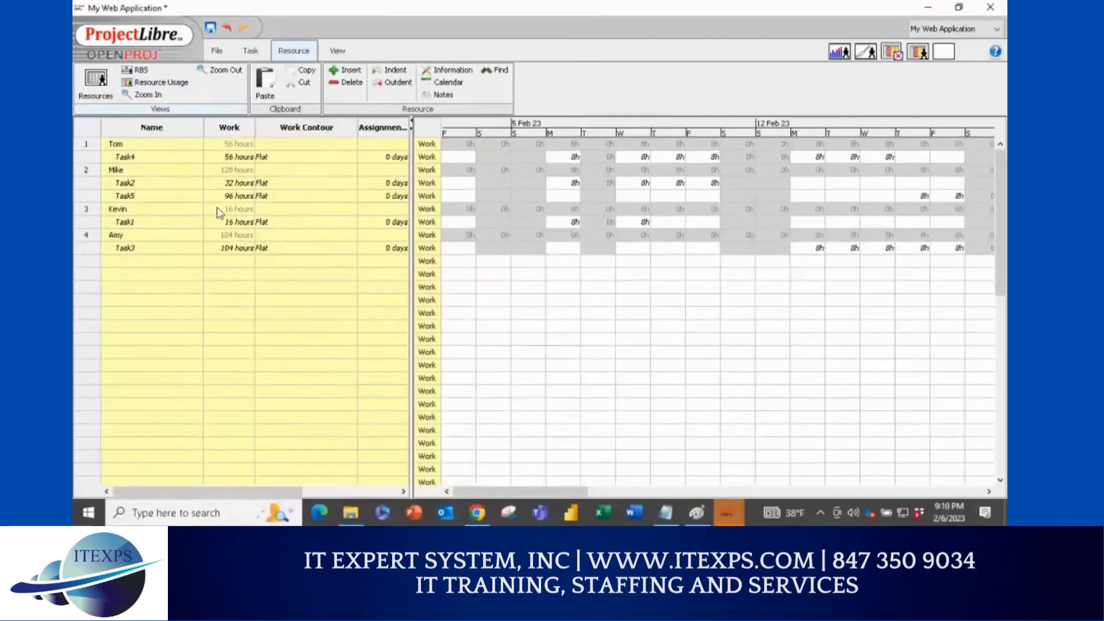
Step: Circle the total work hours of all four resources with red on-screen marks in the magnified Work column
{"action": "key", "text": "ctrl+1"}
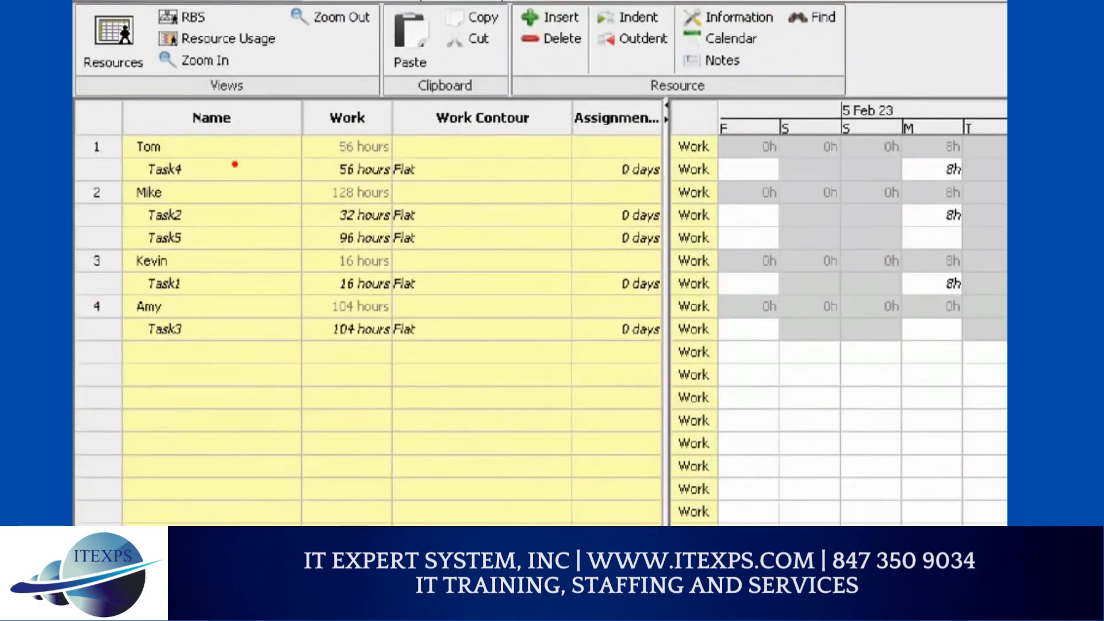
{"action": "mouse_move", "coordinate": [366, 130]}
{"action": "left_mouse_down"}
{"action": "mouse_move", "coordinate": [322, 129]}
{"action": "mouse_move", "coordinate": [344, 159]}
{"action": "mouse_move", "coordinate": [364, 148]}
{"action": "mouse_move", "coordinate": [318, 199]}
{"action": "mouse_move", "coordinate": [348, 202]}
{"action": "left_mouse_up"}
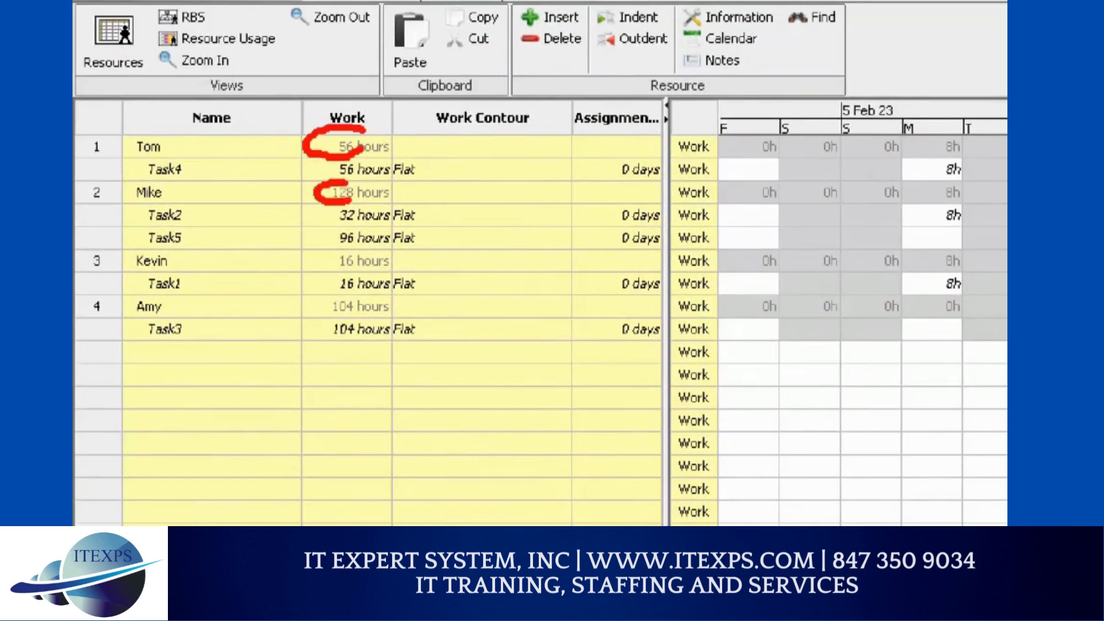
{"action": "mouse_move", "coordinate": [347, 243]}
{"action": "left_mouse_down"}
{"action": "mouse_move", "coordinate": [334, 244]}
{"action": "mouse_move", "coordinate": [327, 270]}
{"action": "mouse_move", "coordinate": [358, 269]}
{"action": "mouse_move", "coordinate": [319, 297]}
{"action": "mouse_move", "coordinate": [348, 320]}
{"action": "left_mouse_up"}
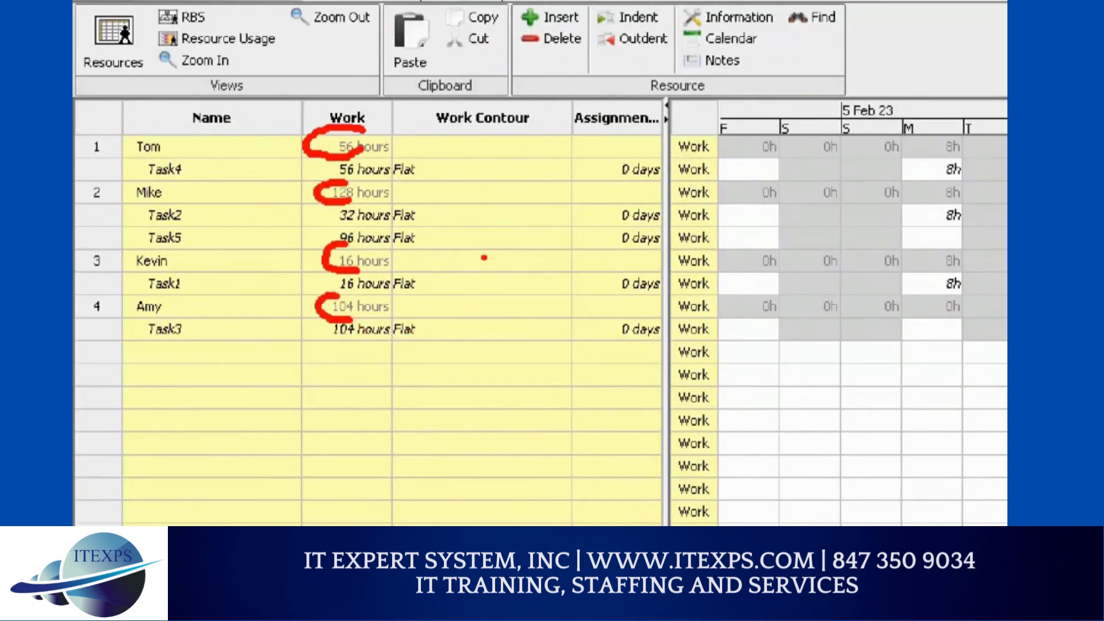
{"action": "key", "text": "Escape"}
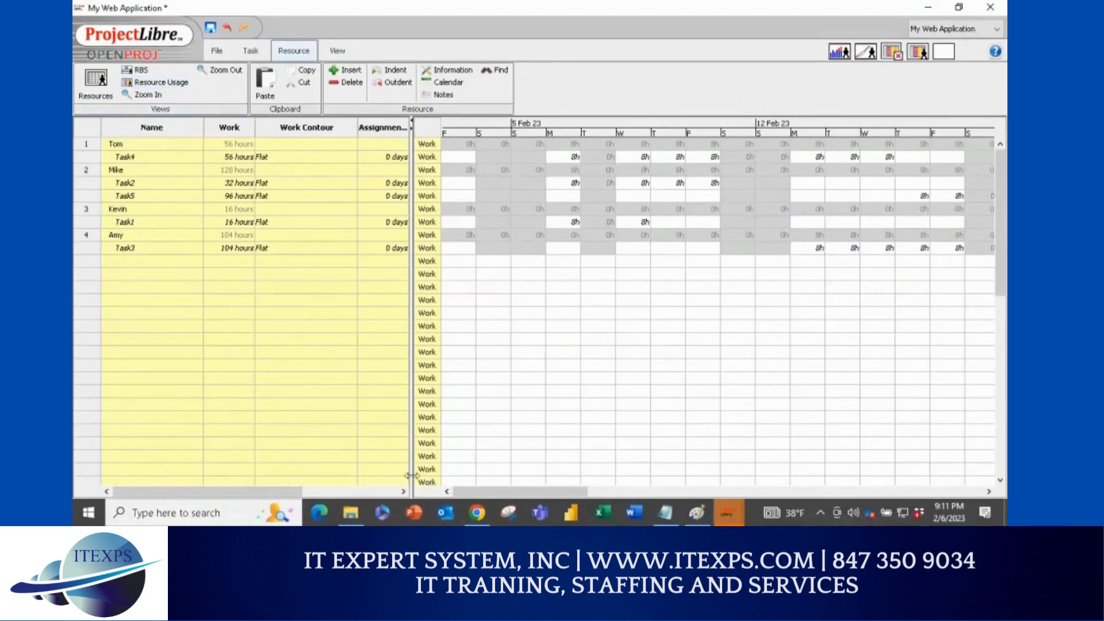
Step: Show the resource histogram below the usage table for the first resource and enlarge its pane
{"action": "left_click", "coordinate": [841, 53]}
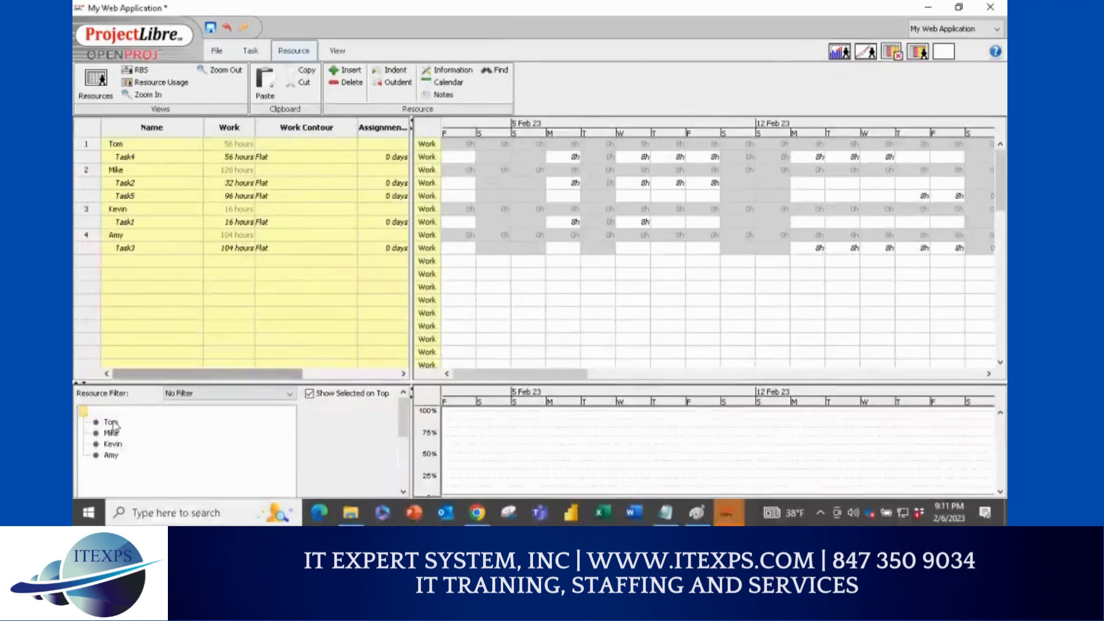
{"action": "left_click", "coordinate": [111, 422]}
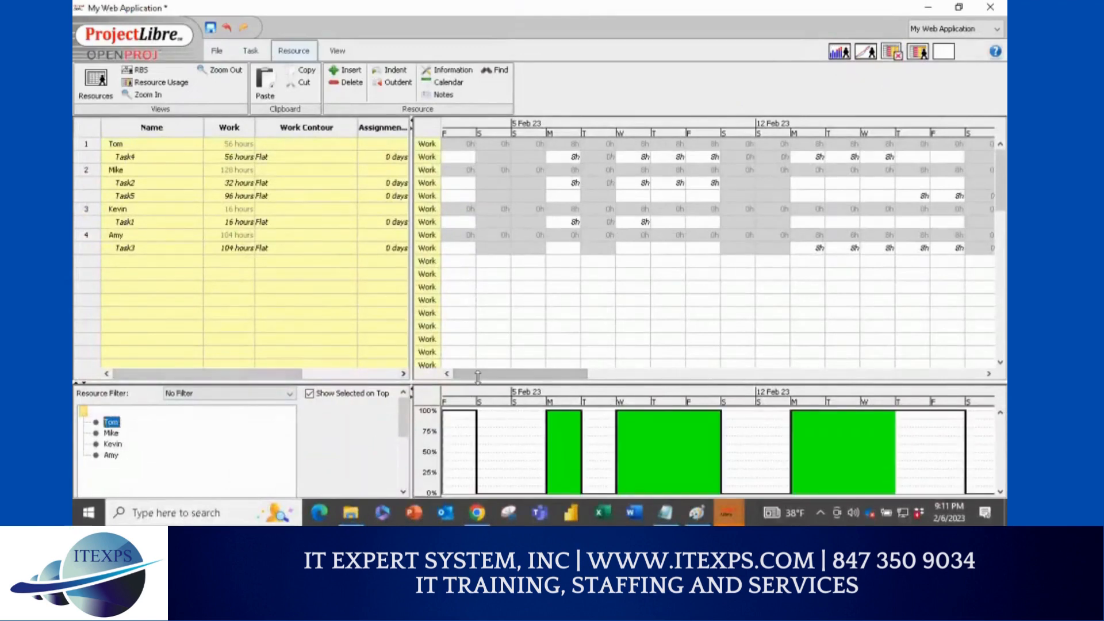
{"action": "left_click_drag", "start_coordinate": [471, 382], "coordinate": [473, 331]}
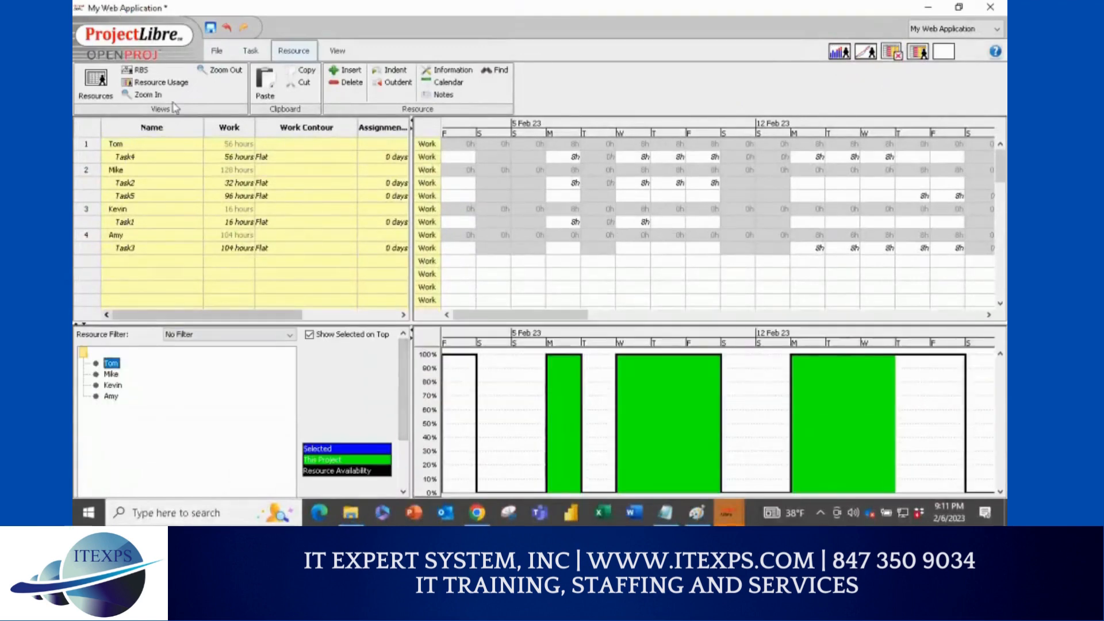
Step: Compare the workload histograms of the four resources, finishing with the second resource
{"action": "left_click", "coordinate": [113, 375]}
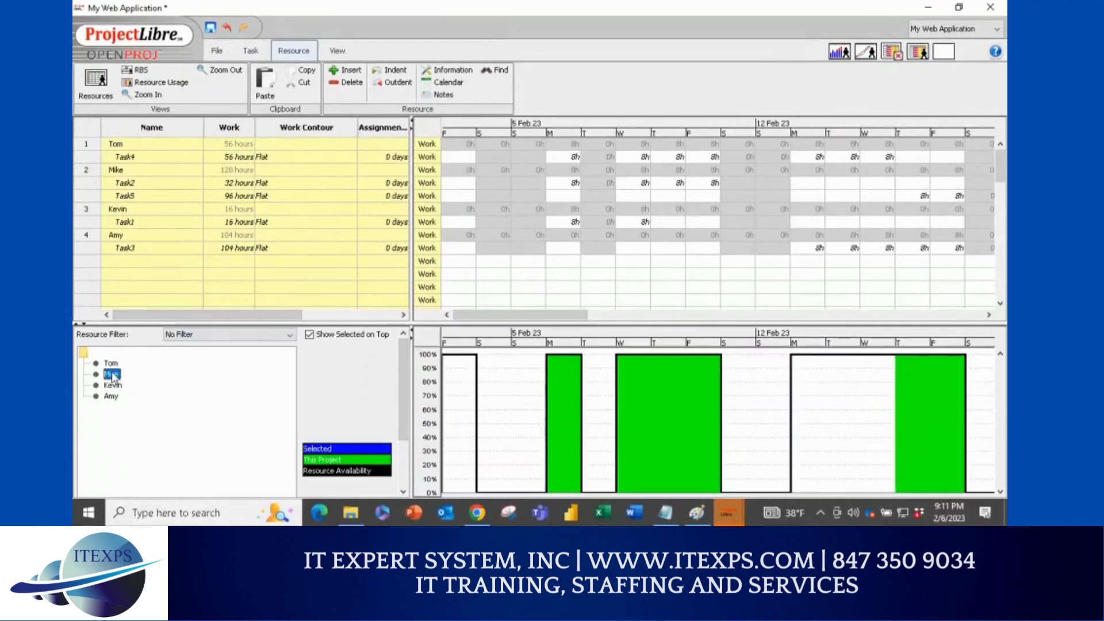
{"action": "left_click", "coordinate": [115, 386]}
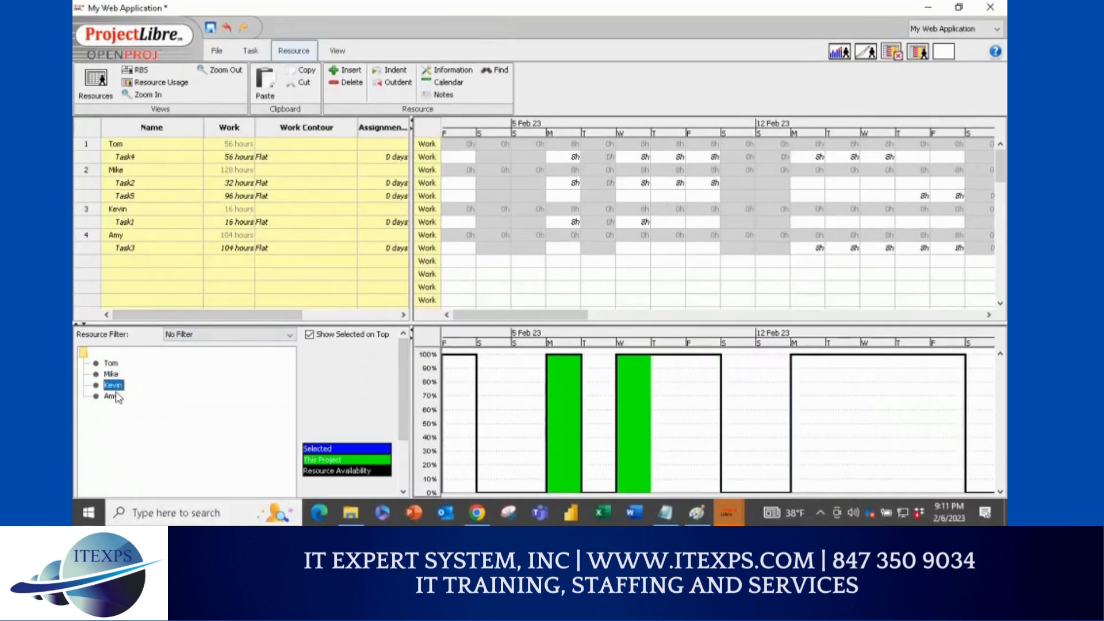
{"action": "left_click", "coordinate": [114, 399]}
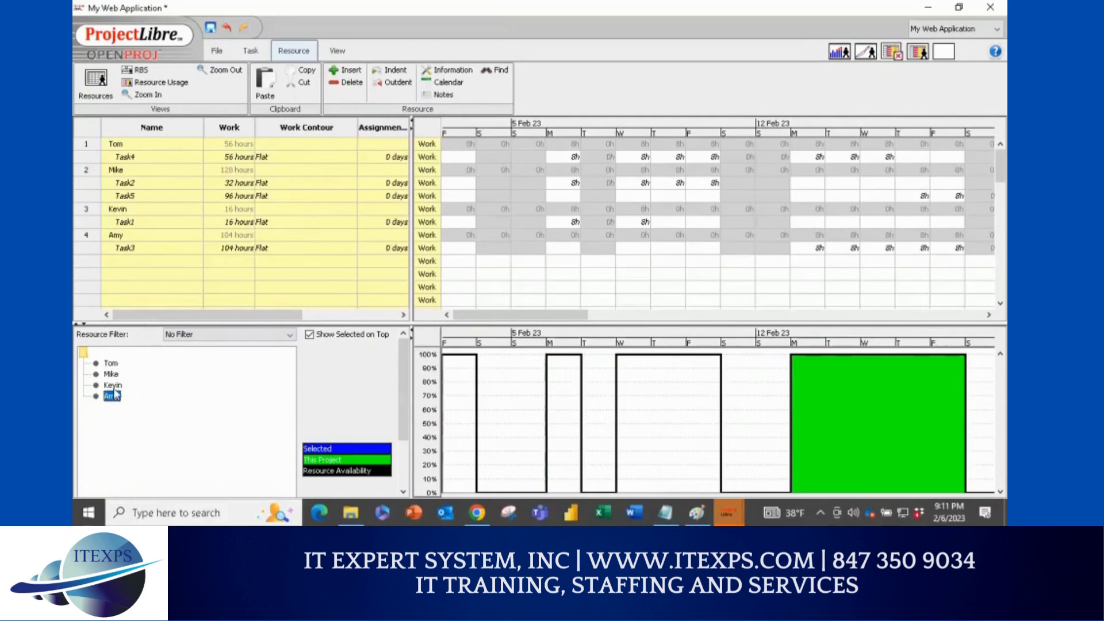
{"action": "left_click", "coordinate": [115, 386]}
{"action": "left_click", "coordinate": [114, 376]}
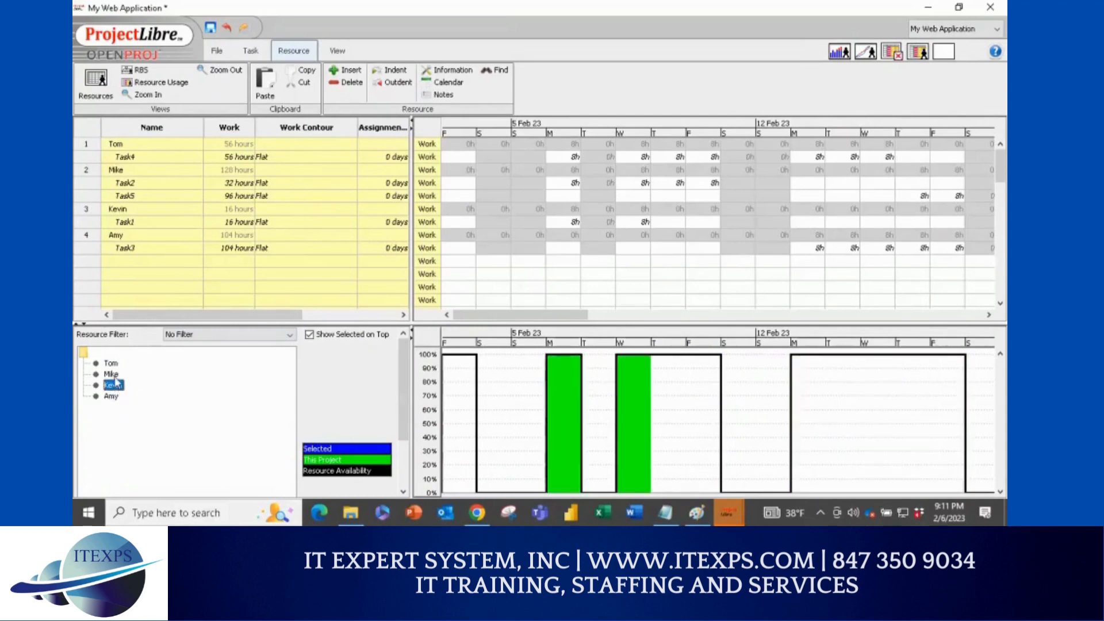
{"action": "left_click", "coordinate": [111, 363]}
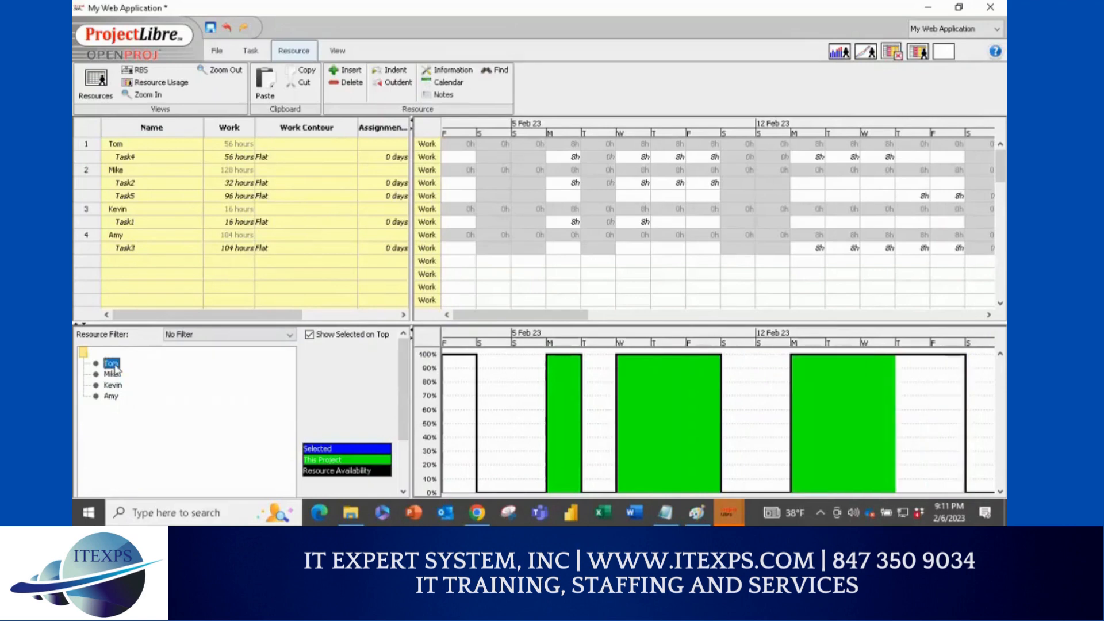
{"action": "left_click", "coordinate": [113, 375]}
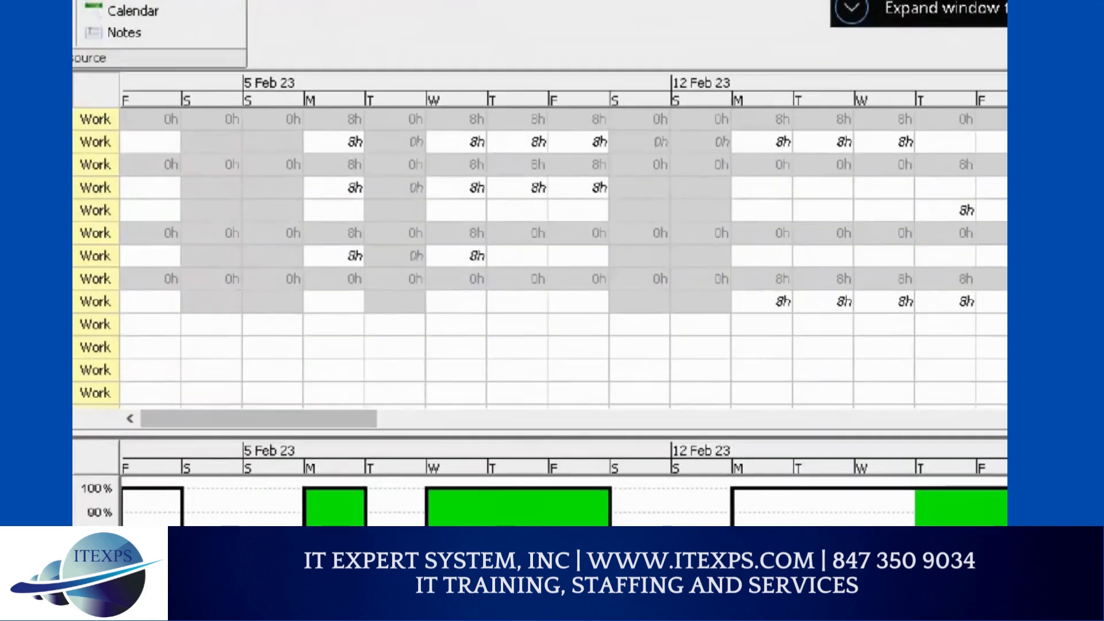
Step: Box the second resource's unassigned days in red in the usage grid, and switch to the Gantt chart
{"action": "mouse_move", "coordinate": [735, 186]}
{"action": "left_mouse_down"}
{"action": "mouse_move", "coordinate": [933, 177]}
{"action": "mouse_move", "coordinate": [943, 202]}
{"action": "mouse_move", "coordinate": [738, 213]}
{"action": "mouse_move", "coordinate": [732, 200]}
{"action": "left_mouse_up"}
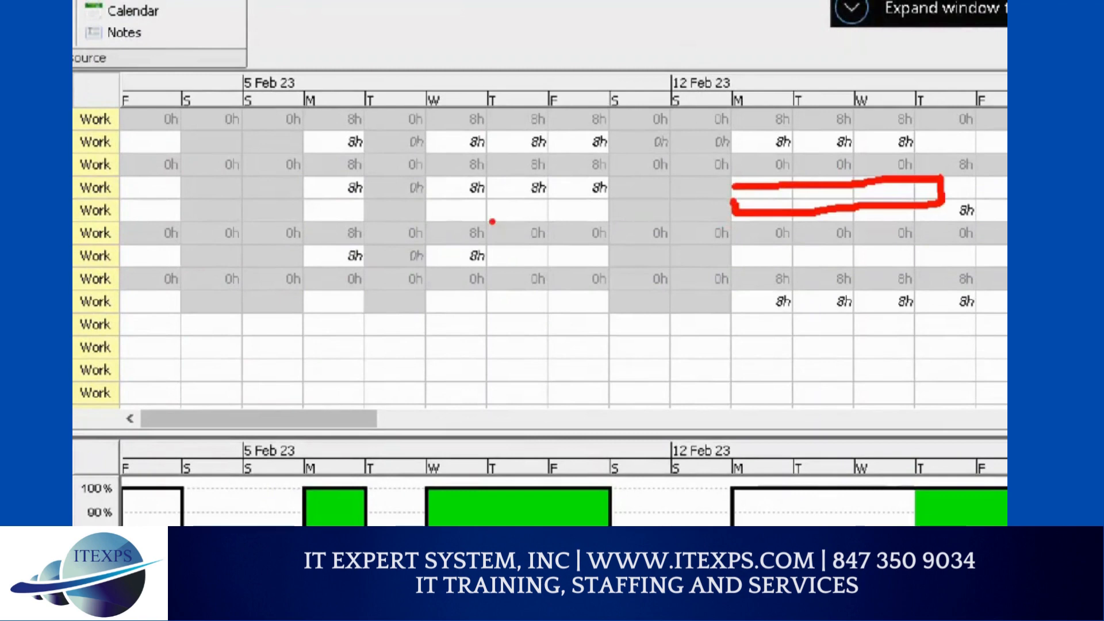
{"action": "left_click_drag", "start_coordinate": [433, 203], "coordinate": [645, 203]}
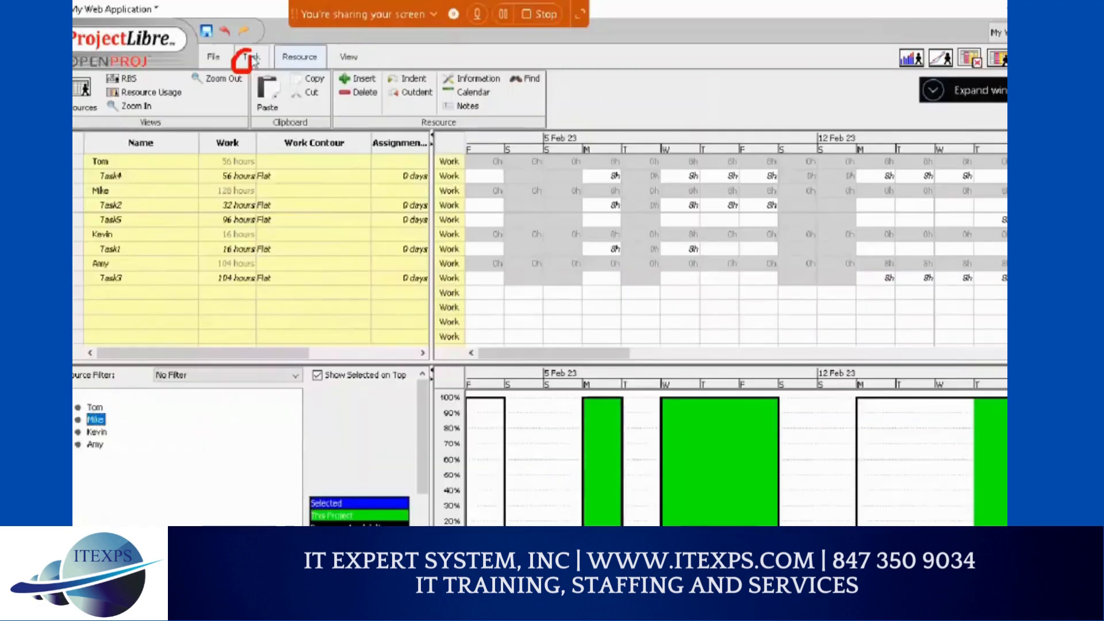
{"action": "left_click", "coordinate": [257, 55]}
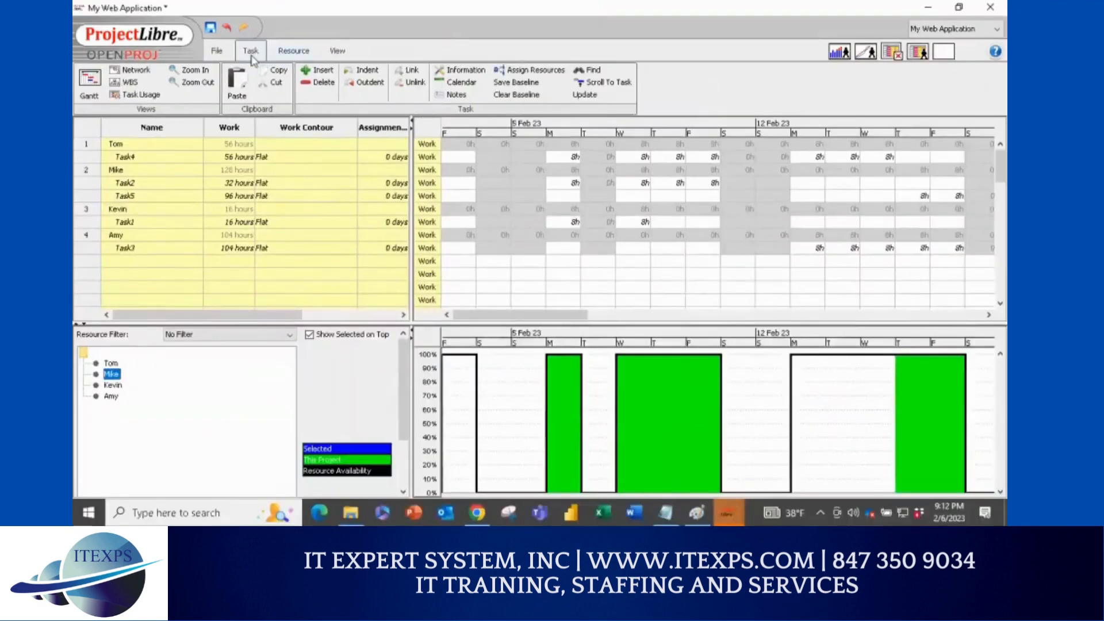
{"action": "left_click", "coordinate": [90, 86]}
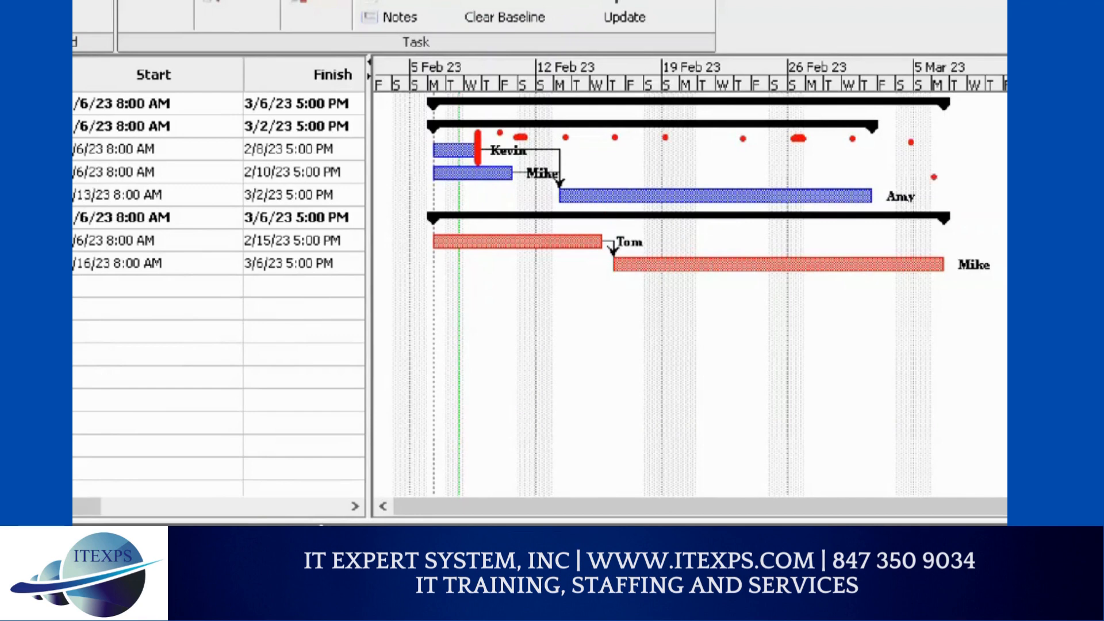
Step: Circle resource labels and underline the Task5 bar in red on the magnified Gantt chart, and clear the marks
{"action": "mouse_move", "coordinate": [913, 179]}
{"action": "left_mouse_down"}
{"action": "mouse_move", "coordinate": [878, 198]}
{"action": "mouse_move", "coordinate": [915, 203]}
{"action": "mouse_move", "coordinate": [918, 193]}
{"action": "left_mouse_up"}
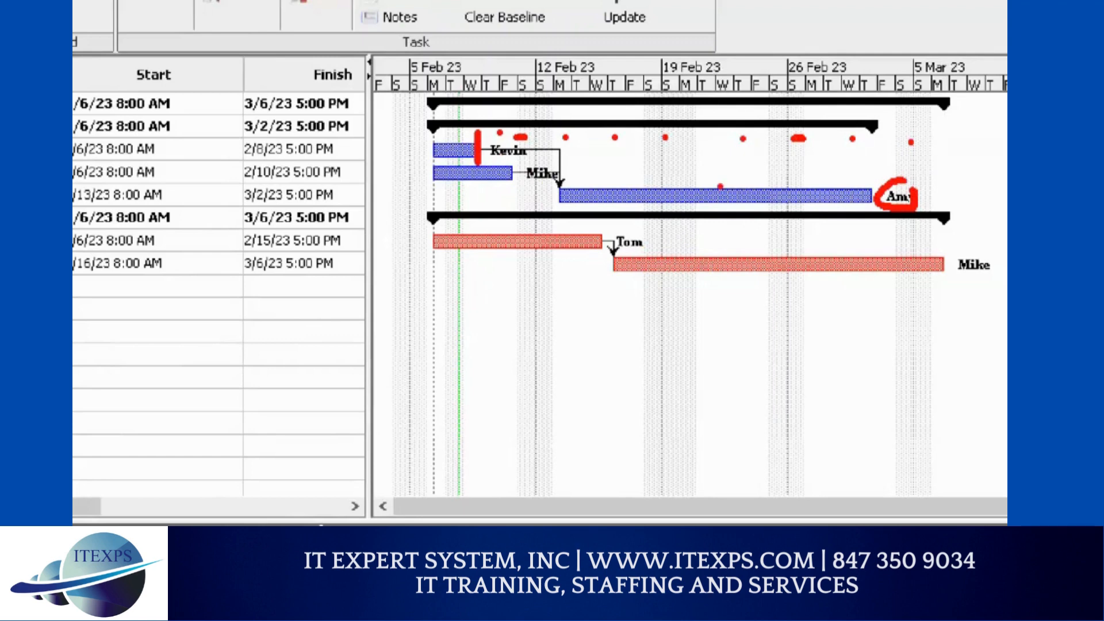
{"action": "mouse_move", "coordinate": [798, 173]}
{"action": "left_mouse_down"}
{"action": "mouse_move", "coordinate": [703, 180]}
{"action": "mouse_move", "coordinate": [718, 165]}
{"action": "mouse_move", "coordinate": [714, 185]}
{"action": "left_mouse_up"}
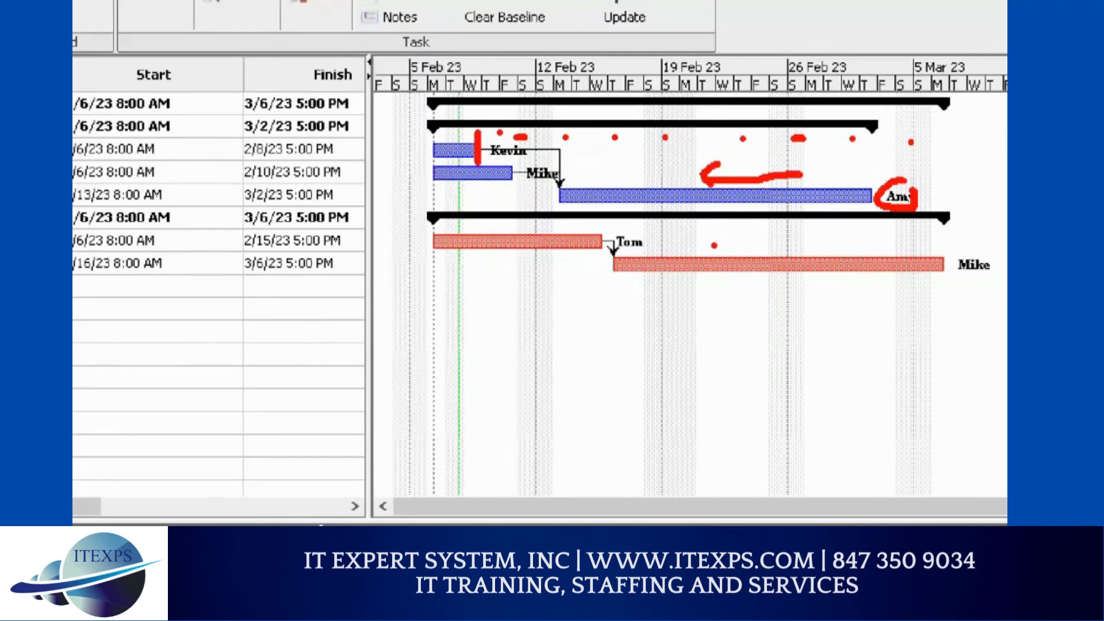
{"action": "mouse_move", "coordinate": [526, 185]}
{"action": "left_mouse_down"}
{"action": "mouse_move", "coordinate": [553, 197]}
{"action": "mouse_move", "coordinate": [564, 168]}
{"action": "mouse_move", "coordinate": [525, 171]}
{"action": "left_mouse_up"}
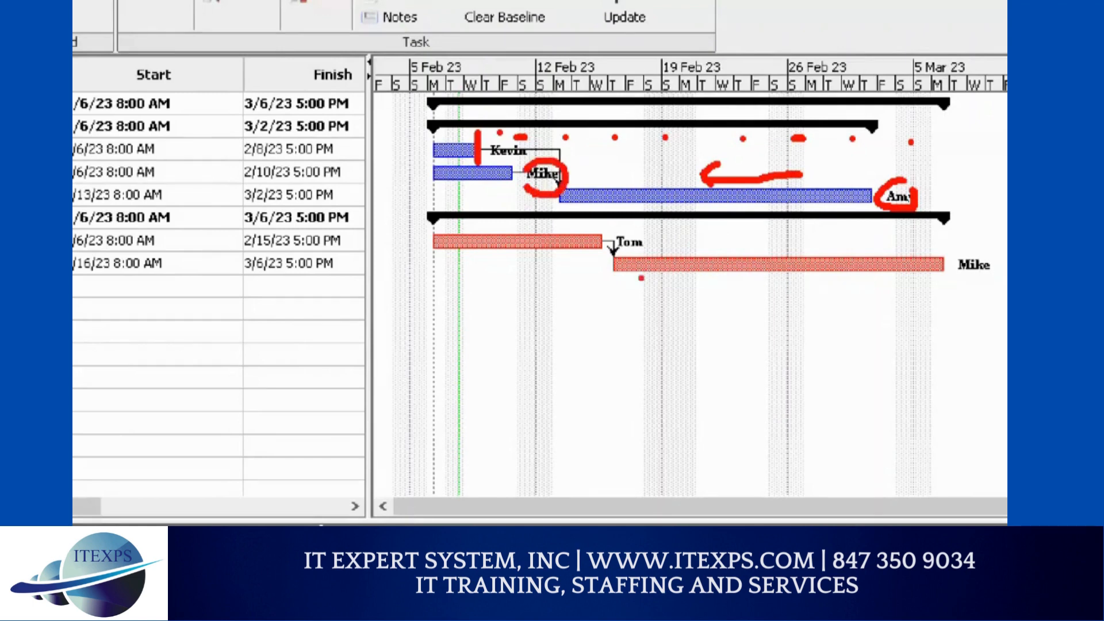
{"action": "mouse_move", "coordinate": [637, 227]}
{"action": "left_mouse_down"}
{"action": "mouse_move", "coordinate": [616, 241]}
{"action": "mouse_move", "coordinate": [650, 244]}
{"action": "mouse_move", "coordinate": [647, 263]}
{"action": "mouse_move", "coordinate": [808, 275]}
{"action": "left_mouse_up"}
{"action": "left_click_drag", "start_coordinate": [872, 287], "coordinate": [820, 287]}
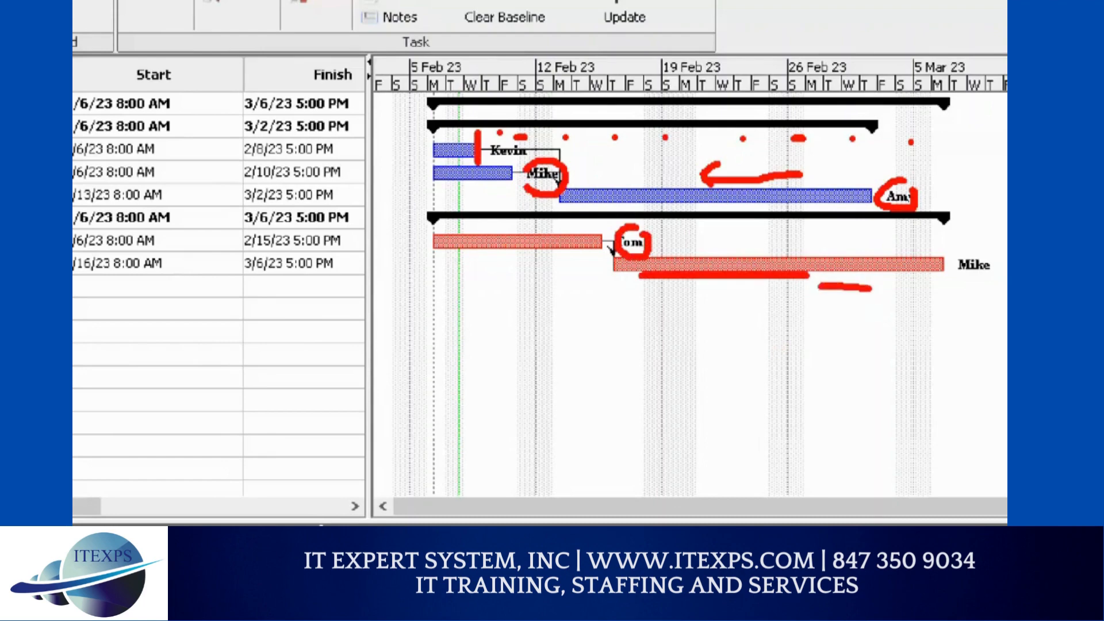
{"action": "key", "text": "Escape"}
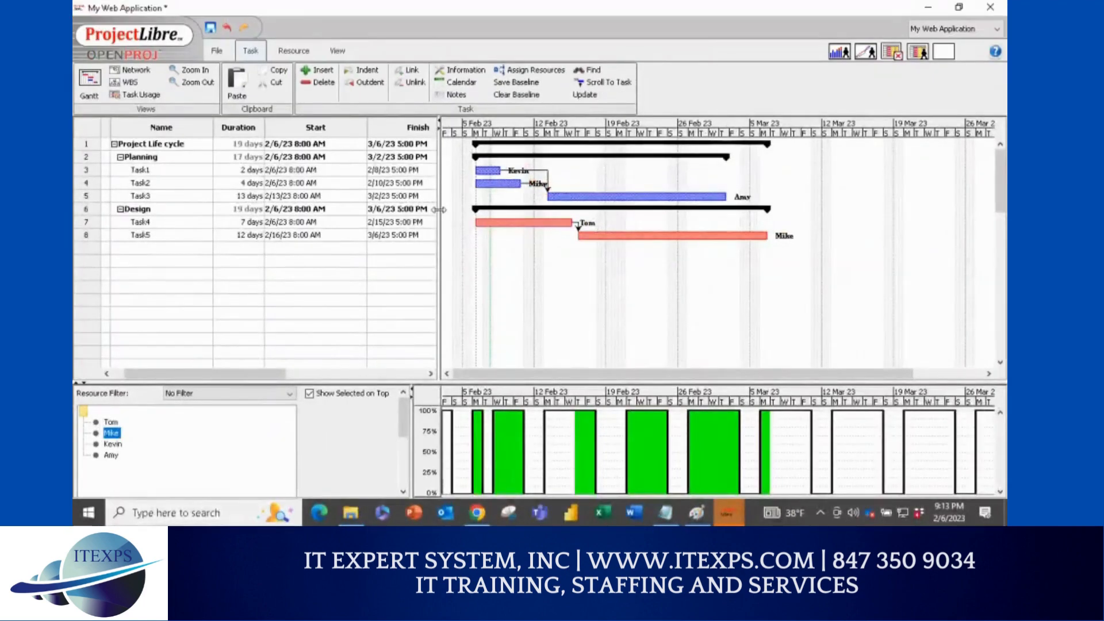
Step: Widen the task table to show the Cost and Resource Names columns, and narrow the Predecessors column
{"action": "left_click_drag", "start_coordinate": [439, 209], "coordinate": [604, 214]}
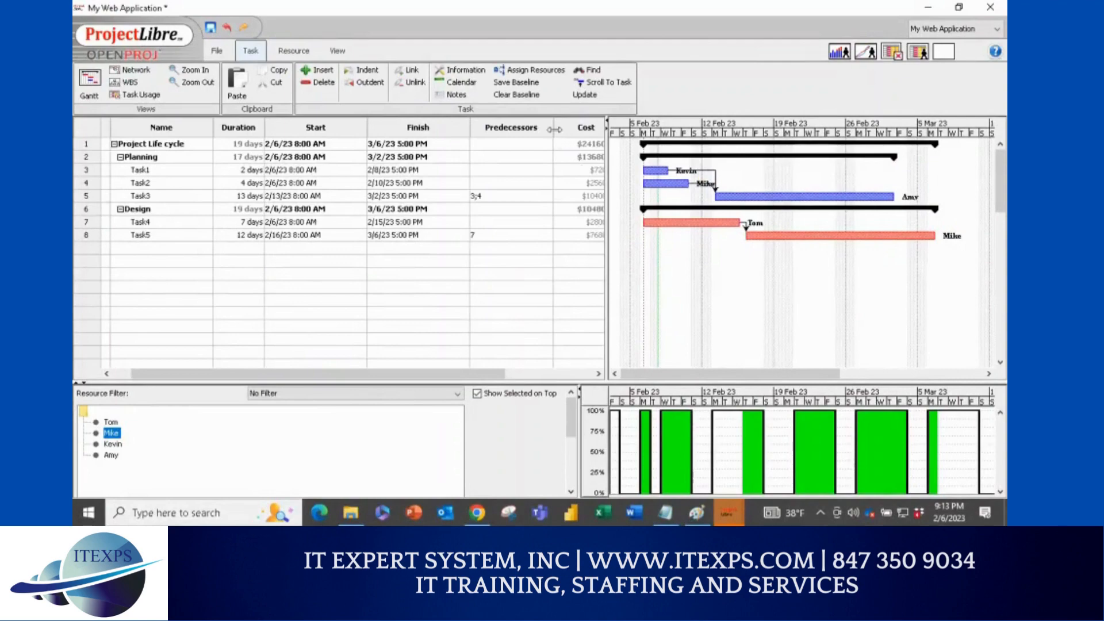
{"action": "left_click_drag", "start_coordinate": [554, 129], "coordinate": [498, 130]}
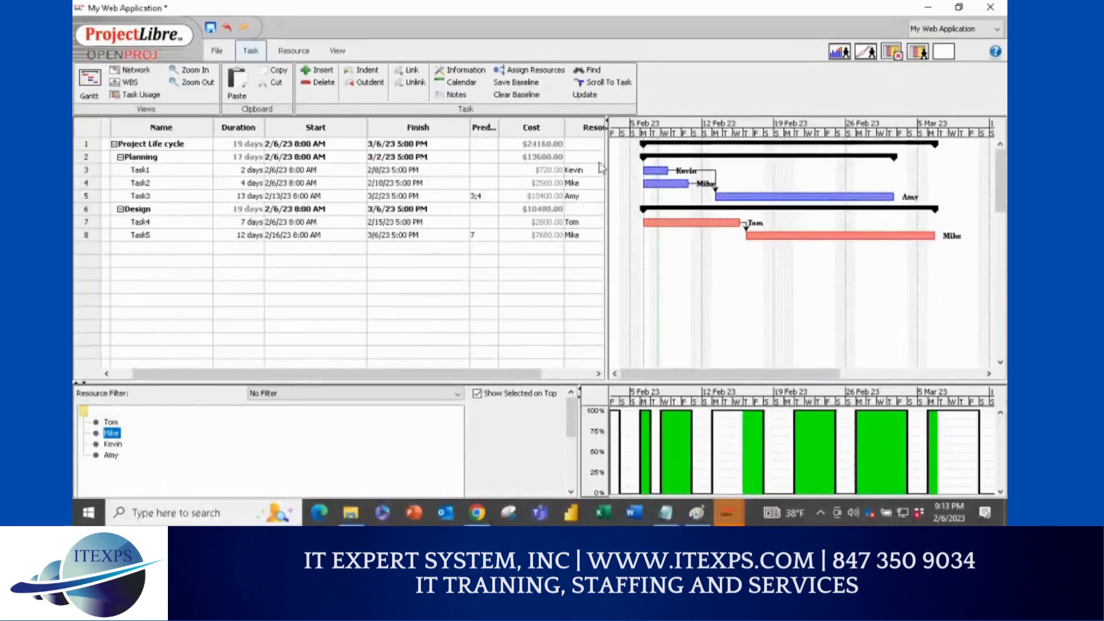
{"action": "left_click_drag", "start_coordinate": [605, 168], "coordinate": [698, 173]}
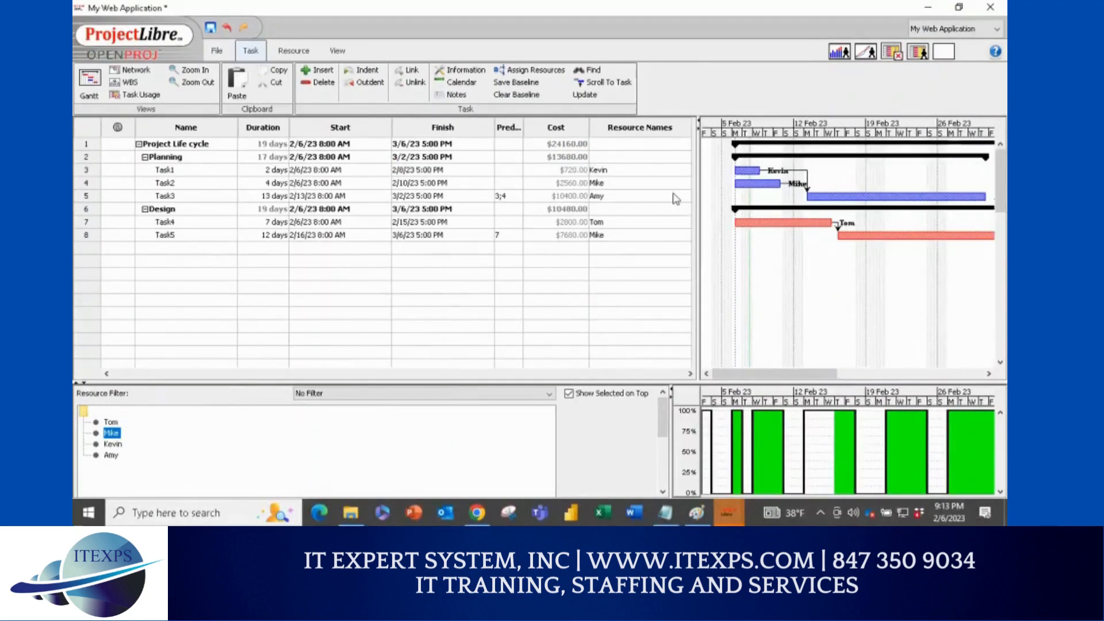
Step: Assign the first resource to Task5 in addition to its current resource
{"action": "left_click", "coordinate": [644, 233]}
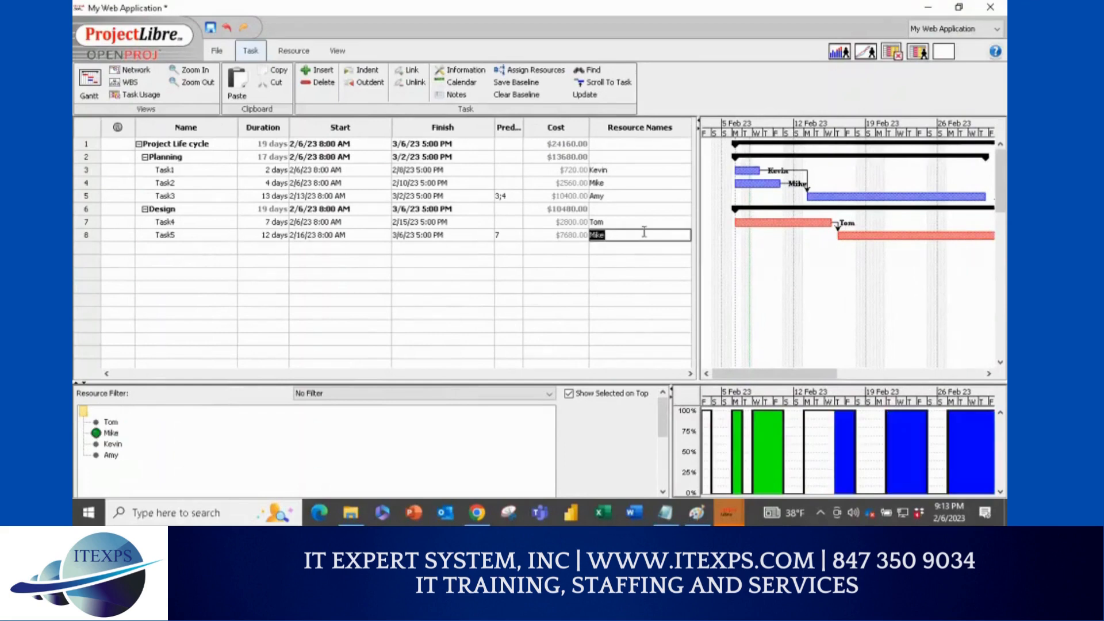
{"action": "left_click", "coordinate": [644, 232]}
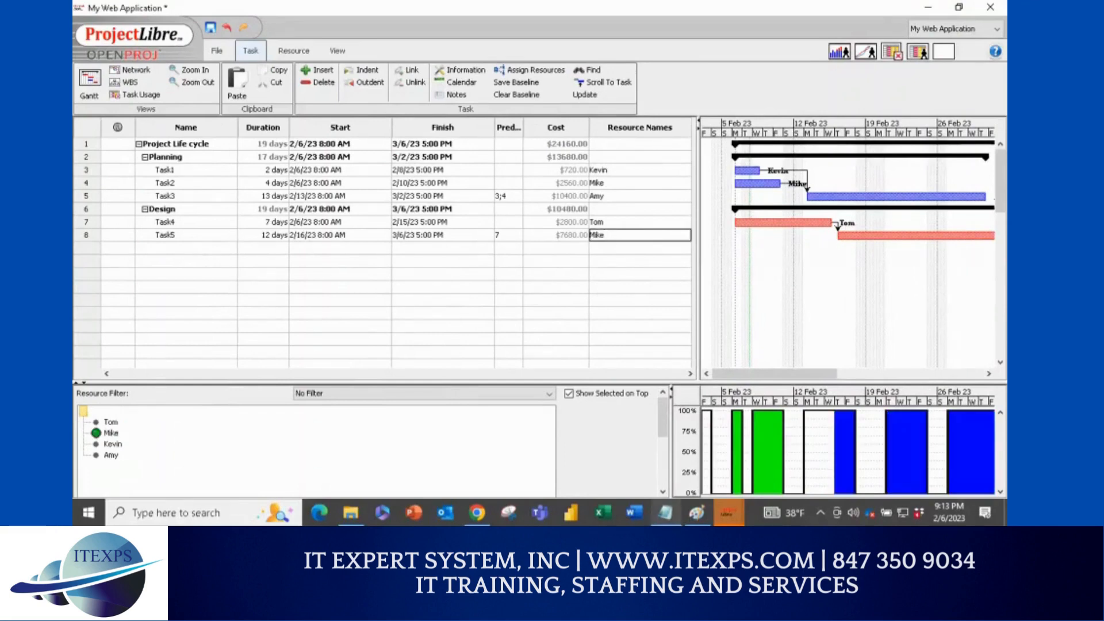
{"action": "type", "text": ",T"}
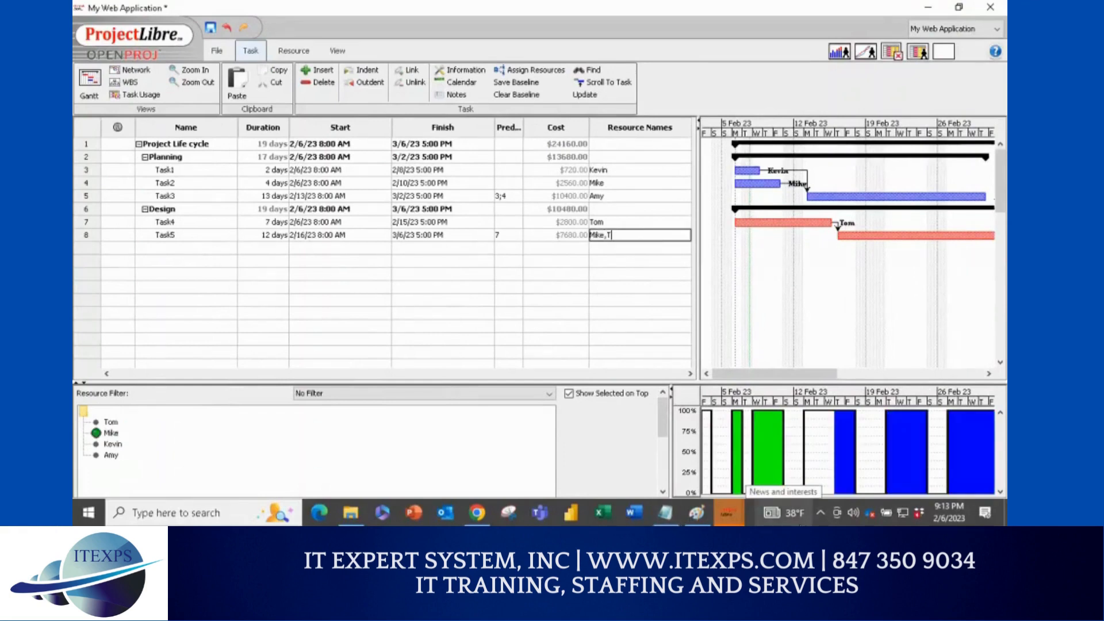
{"action": "type", "text": "om"}
{"action": "key", "text": "Return"}
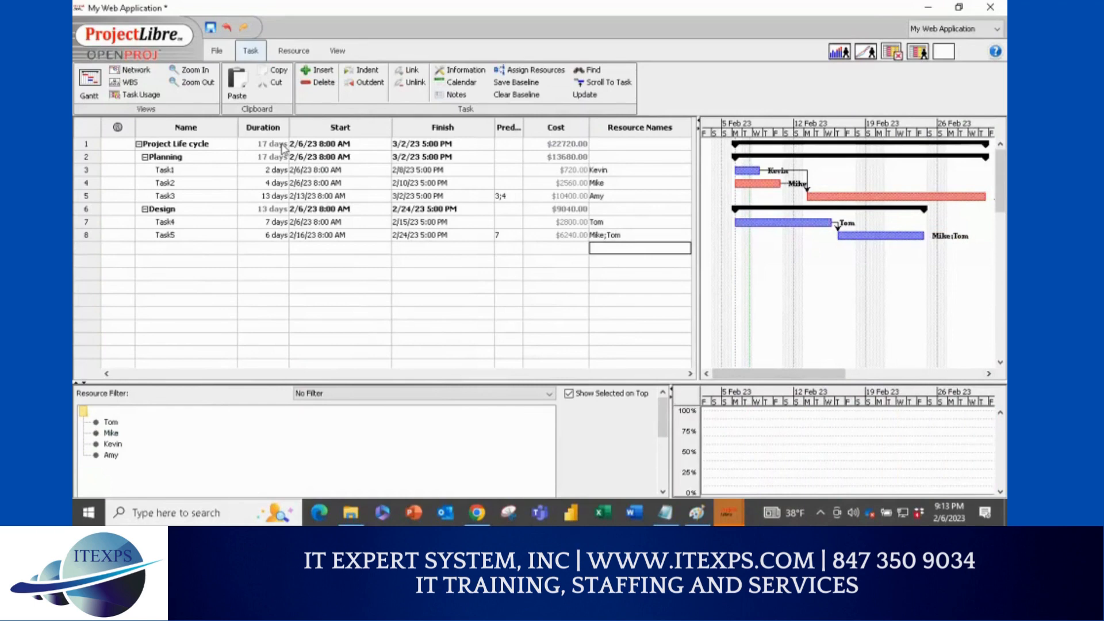
Step: Assign Task1's resource to Task3 as well, in addition to its current resource
{"action": "left_click", "coordinate": [643, 195]}
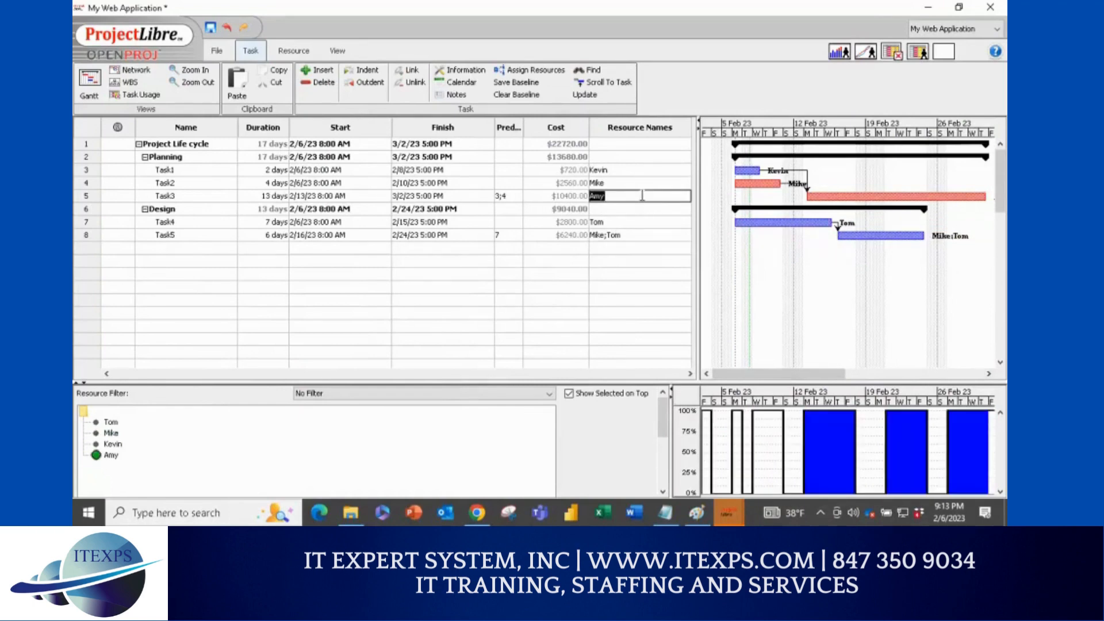
{"action": "left_click", "coordinate": [645, 196]}
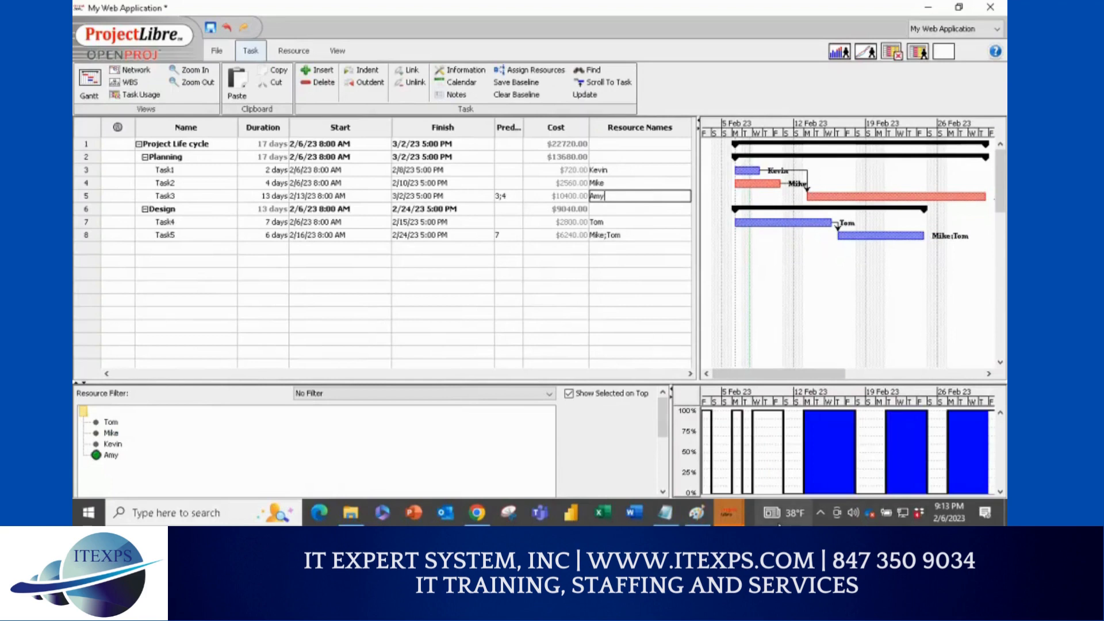
{"action": "type", "text": ", Kevin"}
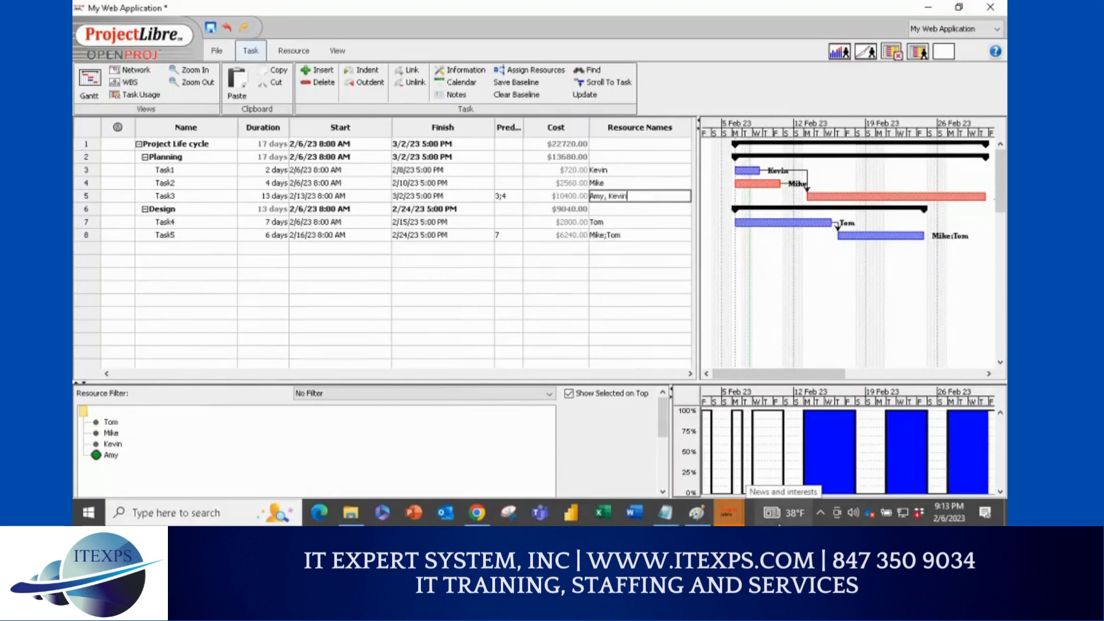
{"action": "key", "text": "Return"}
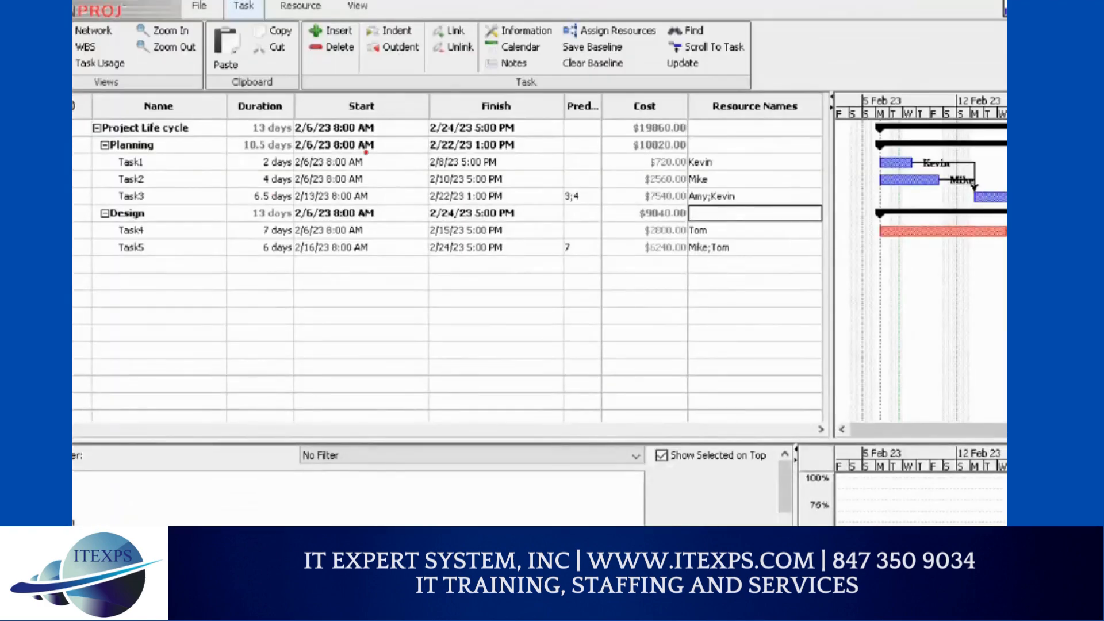
Step: Mark the project's total duration, total cost and resource names in red, and handwrite "R-Sm / Level" below the tasks
{"action": "mouse_move", "coordinate": [258, 112]}
{"action": "left_mouse_down"}
{"action": "mouse_move", "coordinate": [243, 125]}
{"action": "mouse_move", "coordinate": [277, 116]}
{"action": "left_mouse_up"}
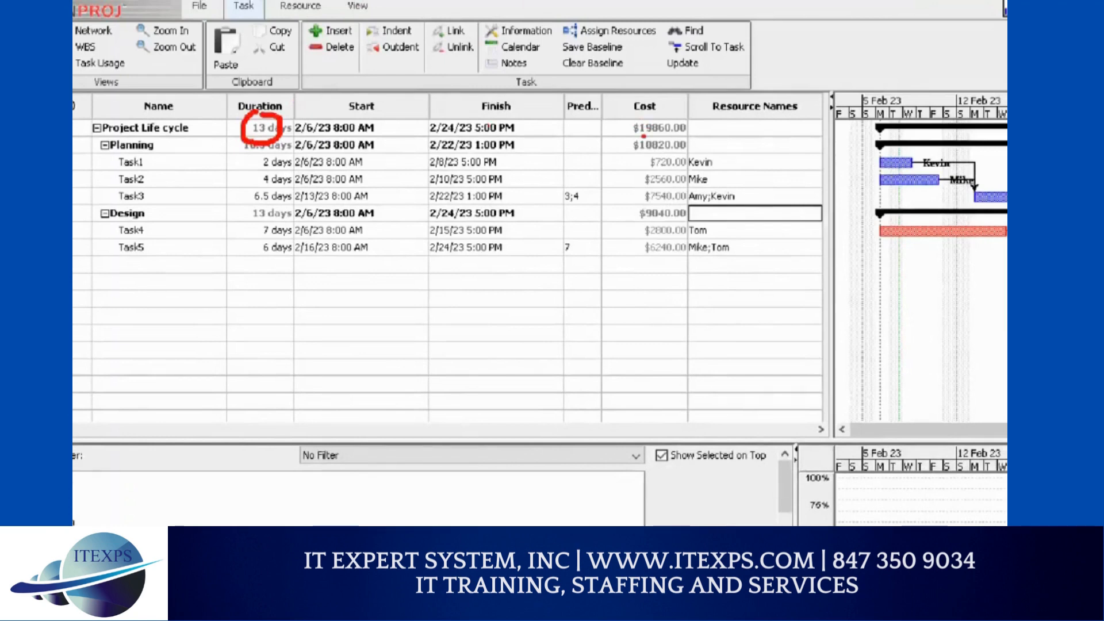
{"action": "left_click_drag", "start_coordinate": [642, 137], "coordinate": [665, 137]}
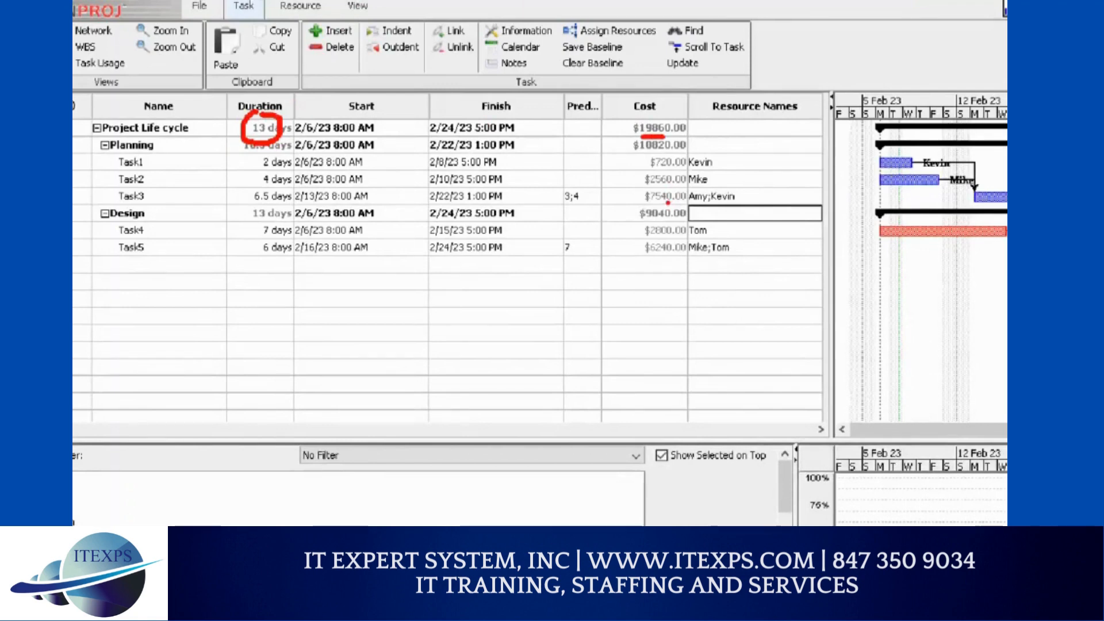
{"action": "left_click_drag", "start_coordinate": [393, 408], "coordinate": [625, 302]}
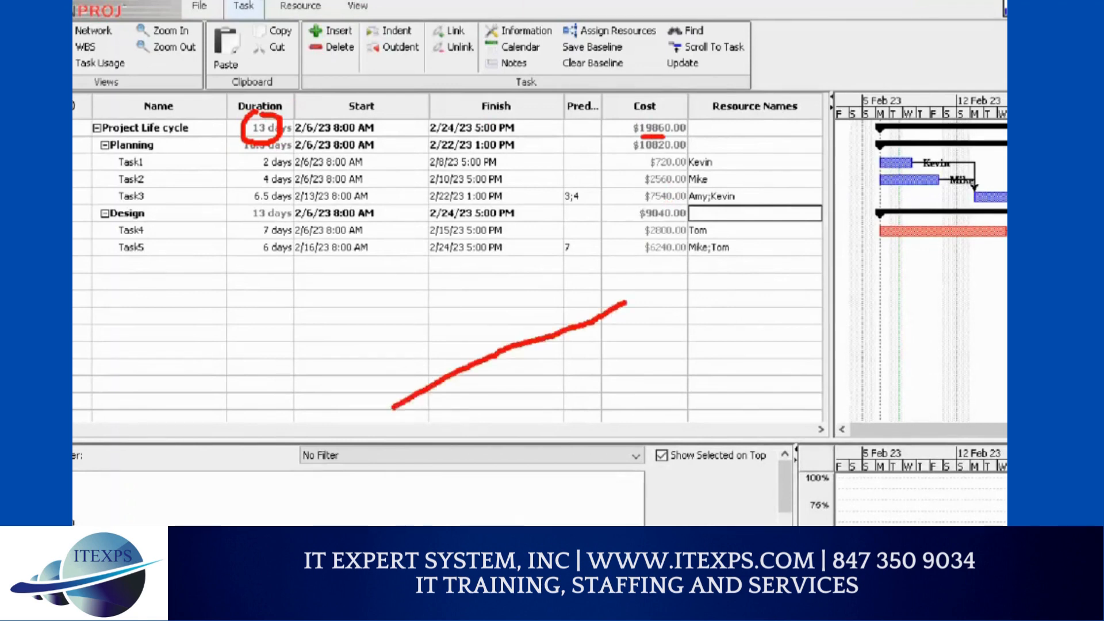
{"action": "mouse_move", "coordinate": [514, 397]}
{"action": "left_mouse_down"}
{"action": "mouse_move", "coordinate": [515, 436]}
{"action": "mouse_move", "coordinate": [550, 435]}
{"action": "left_mouse_up"}
{"action": "mouse_move", "coordinate": [556, 418]}
{"action": "left_mouse_down"}
{"action": "mouse_move", "coordinate": [592, 403]}
{"action": "mouse_move", "coordinate": [592, 420]}
{"action": "left_mouse_up"}
{"action": "left_click", "coordinate": [581, 409]}
{"action": "mouse_move", "coordinate": [621, 382]}
{"action": "left_mouse_down"}
{"action": "mouse_move", "coordinate": [624, 401]}
{"action": "mouse_move", "coordinate": [711, 362]}
{"action": "left_mouse_up"}
{"action": "mouse_move", "coordinate": [738, 135]}
{"action": "left_mouse_down"}
{"action": "mouse_move", "coordinate": [753, 154]}
{"action": "mouse_move", "coordinate": [765, 253]}
{"action": "mouse_move", "coordinate": [749, 265]}
{"action": "left_mouse_up"}
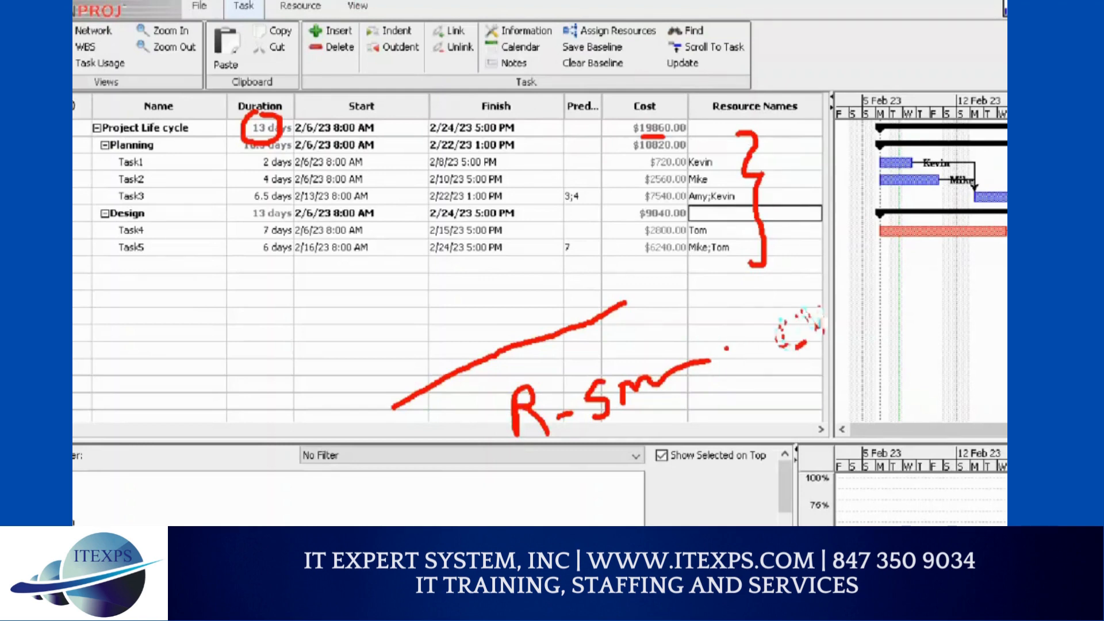
{"action": "left_click_drag", "start_coordinate": [722, 307], "coordinate": [739, 414]}
{"action": "left_click_drag", "start_coordinate": [748, 274], "coordinate": [934, 279]}
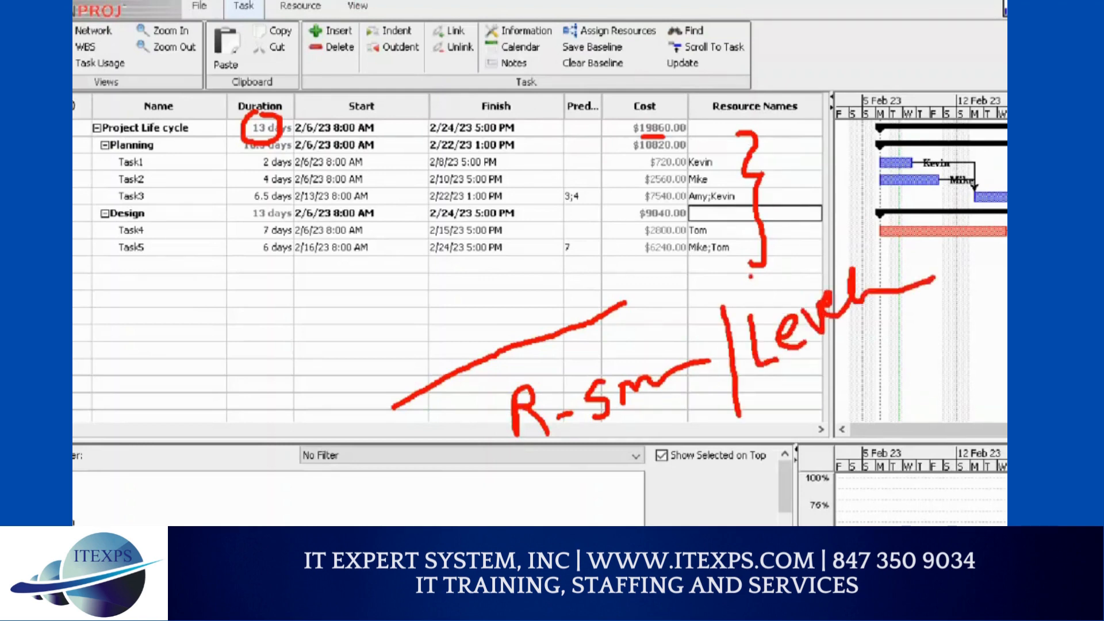
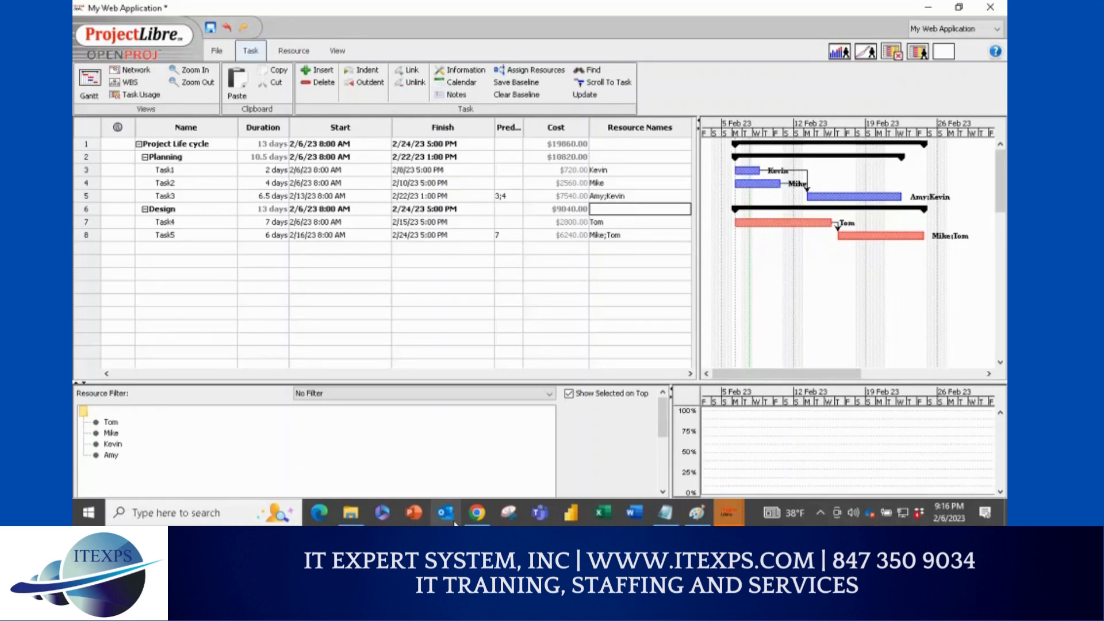
Step: Add a task named Task6 in the empty row below Task5
{"action": "left_click", "coordinate": [158, 248]}
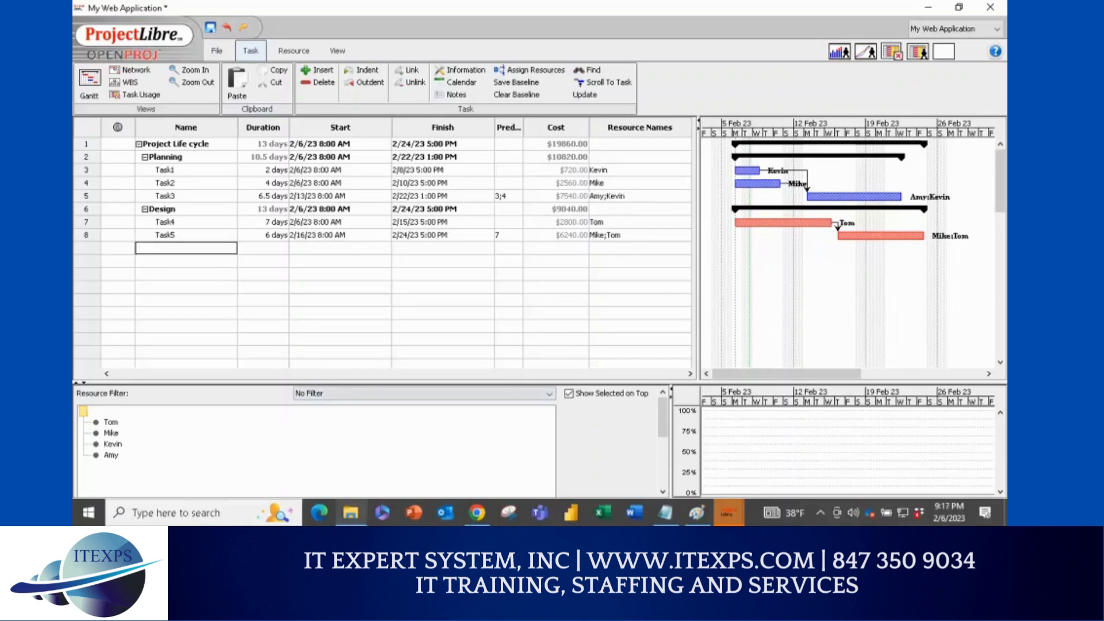
{"action": "type", "text": "Task"}
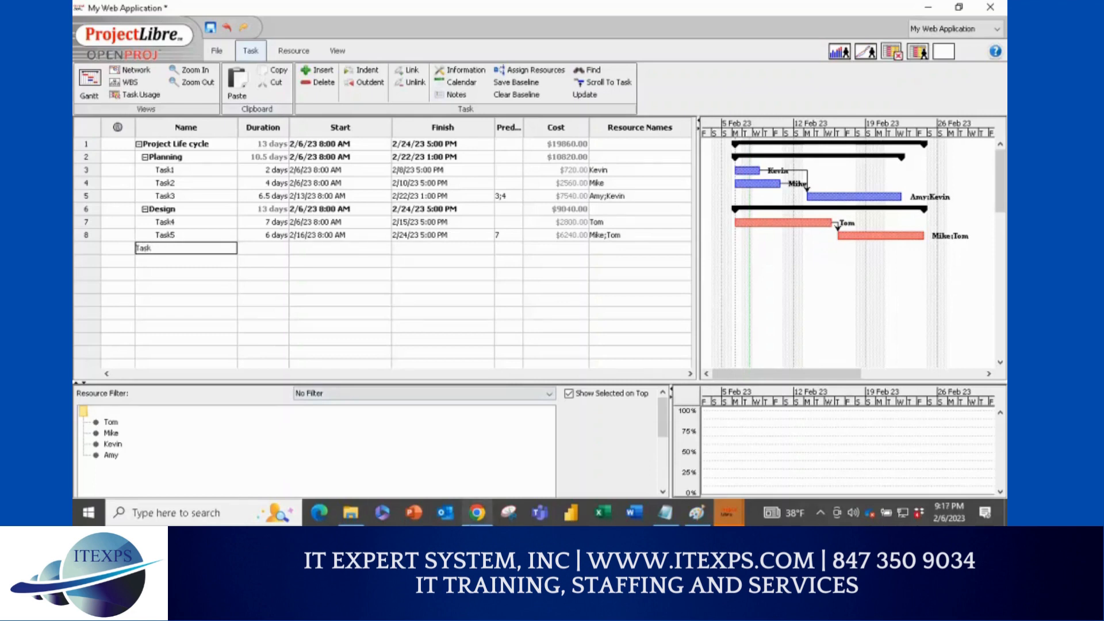
{"action": "type", "text": "6"}
{"action": "key", "text": "Return"}
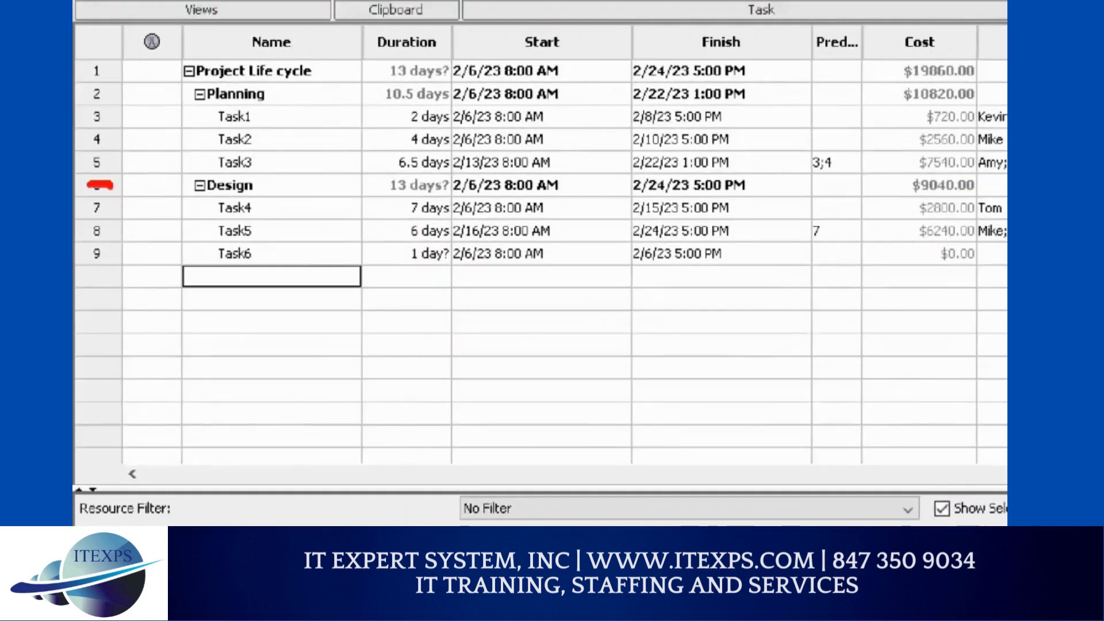
Step: Insert a new task row above the Design phase and name it Task9
{"action": "right_click", "coordinate": [92, 185]}
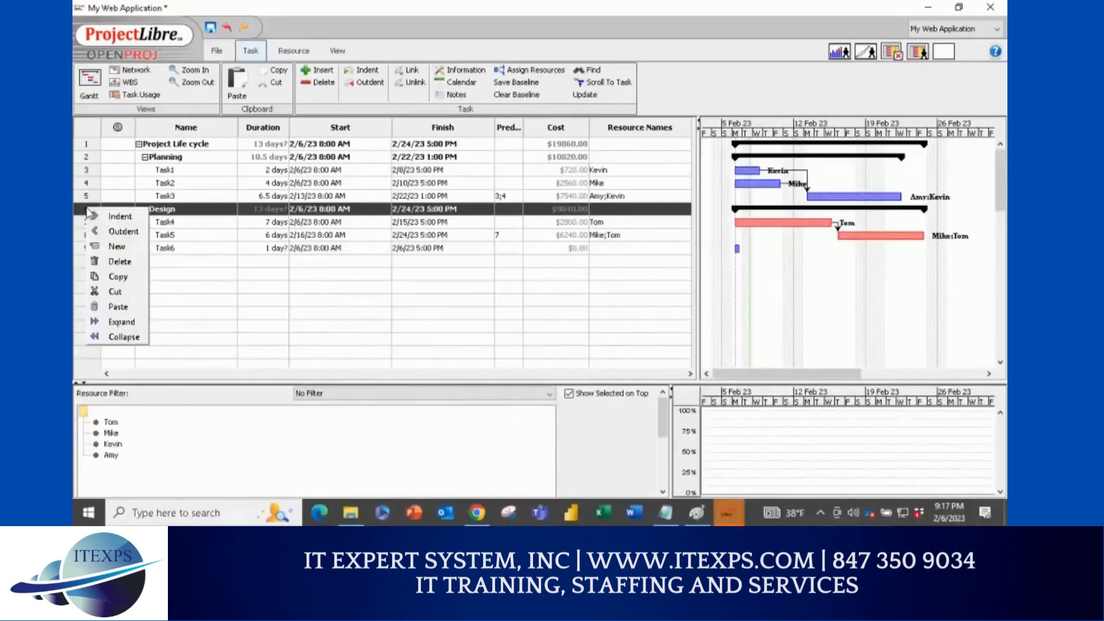
{"action": "left_click", "coordinate": [116, 247]}
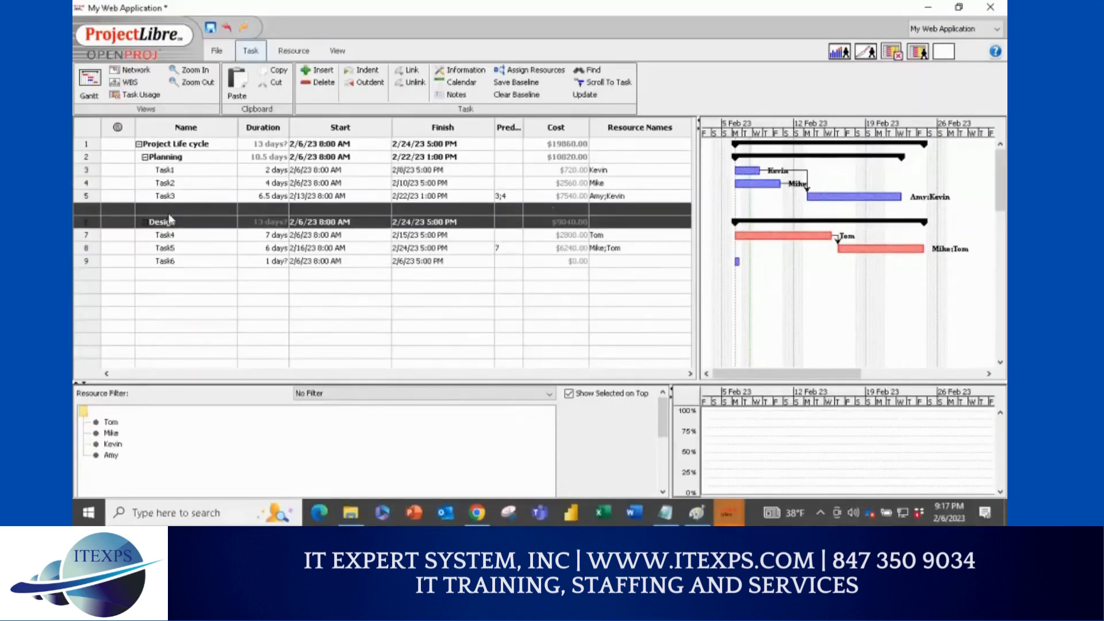
{"action": "double_click", "coordinate": [168, 209]}
{"action": "type", "text": "Task9"}
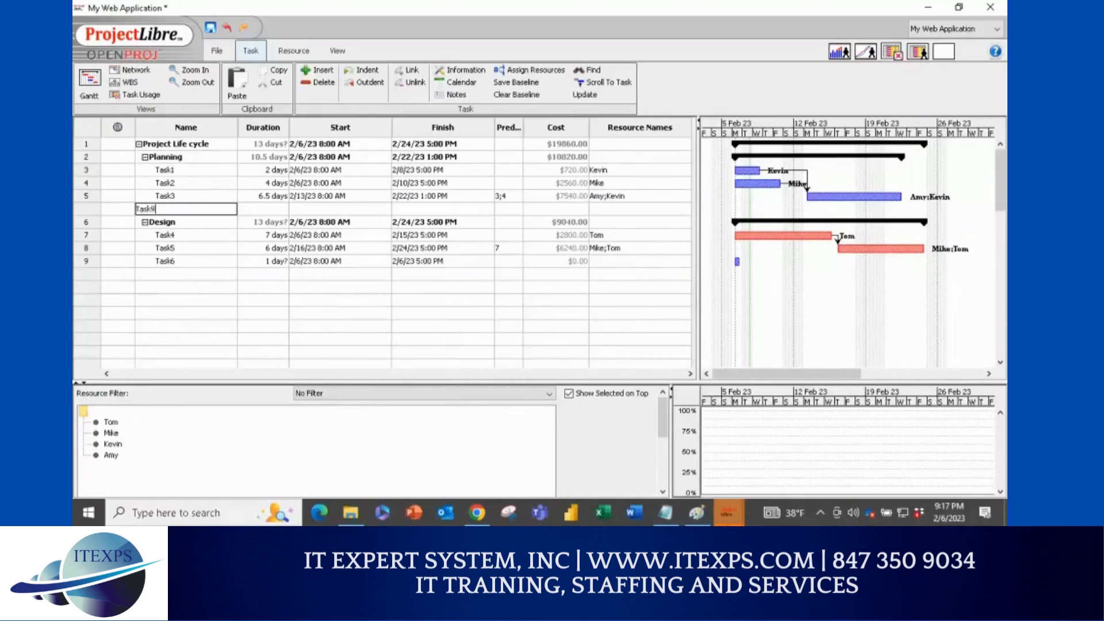
{"action": "key", "text": "Return"}
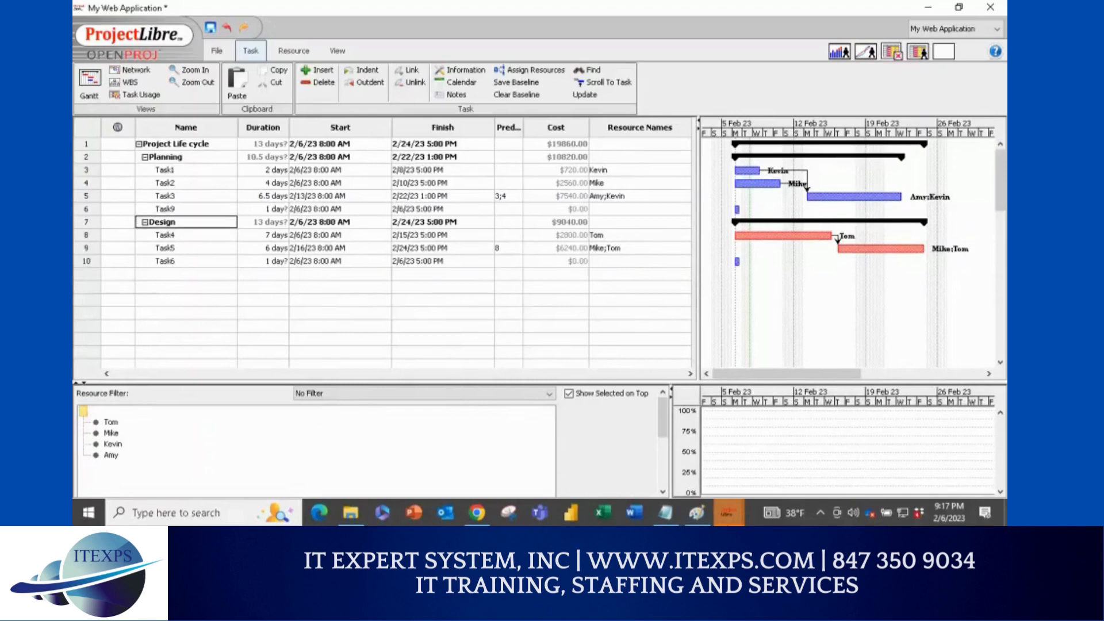
Step: Underline the Indent and Outdent commands in red while Task9 is selected
{"action": "double_click", "coordinate": [163, 209]}
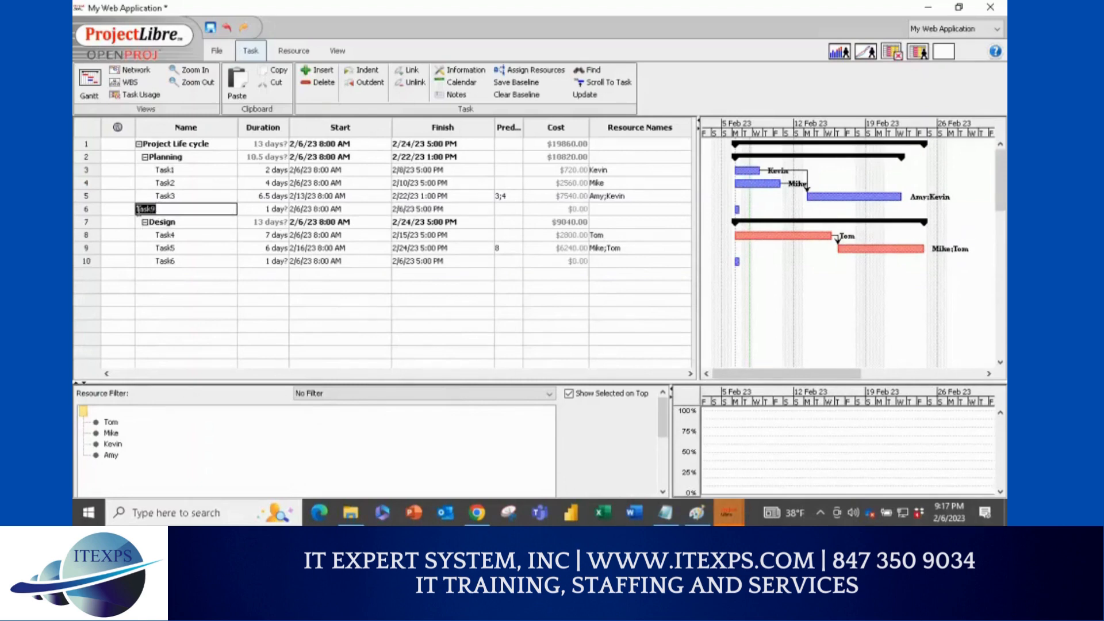
{"action": "key", "text": "ctrl+1"}
{"action": "left_click", "coordinate": [470, 58]}
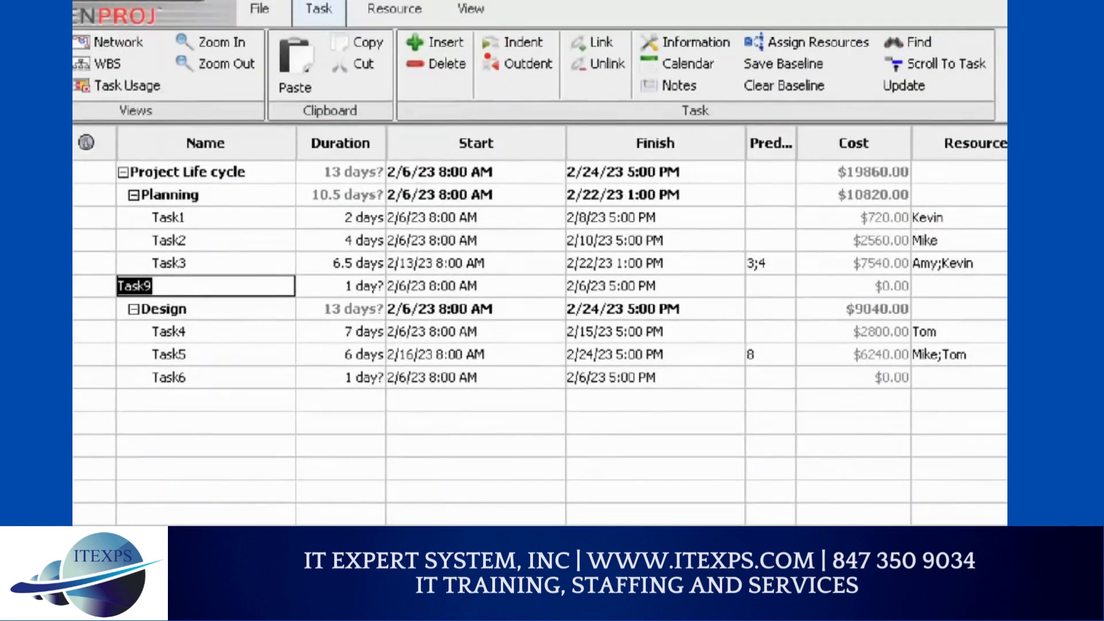
{"action": "mouse_move", "coordinate": [487, 56]}
{"action": "left_mouse_down"}
{"action": "mouse_move", "coordinate": [523, 55]}
{"action": "mouse_move", "coordinate": [527, 84]}
{"action": "left_mouse_up"}
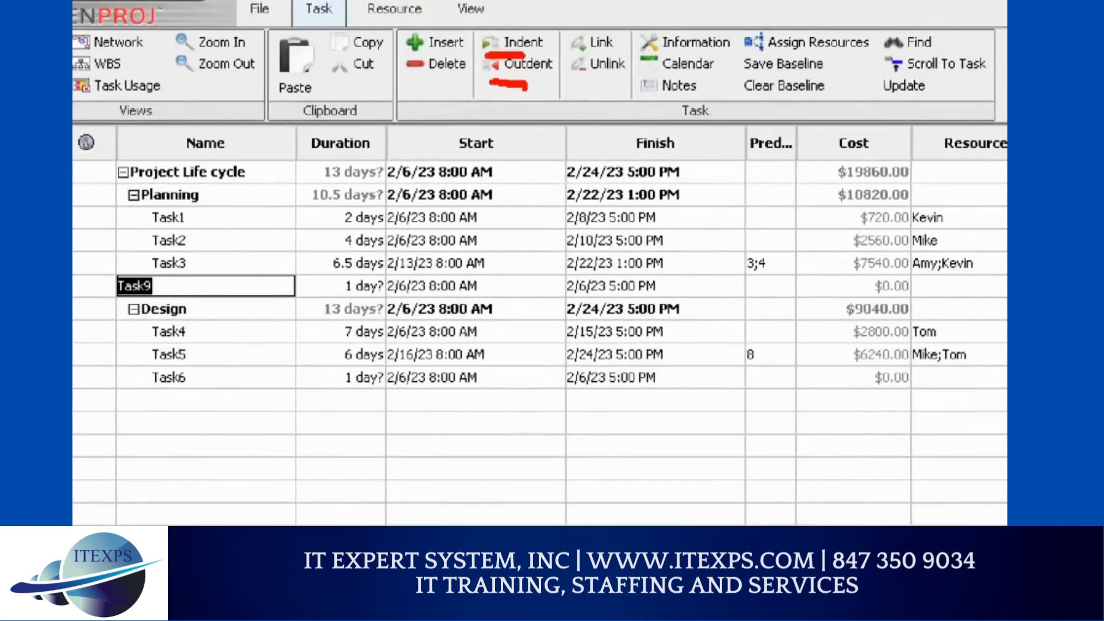
{"action": "key", "text": "Escape"}
{"action": "left_click", "coordinate": [223, 278]}
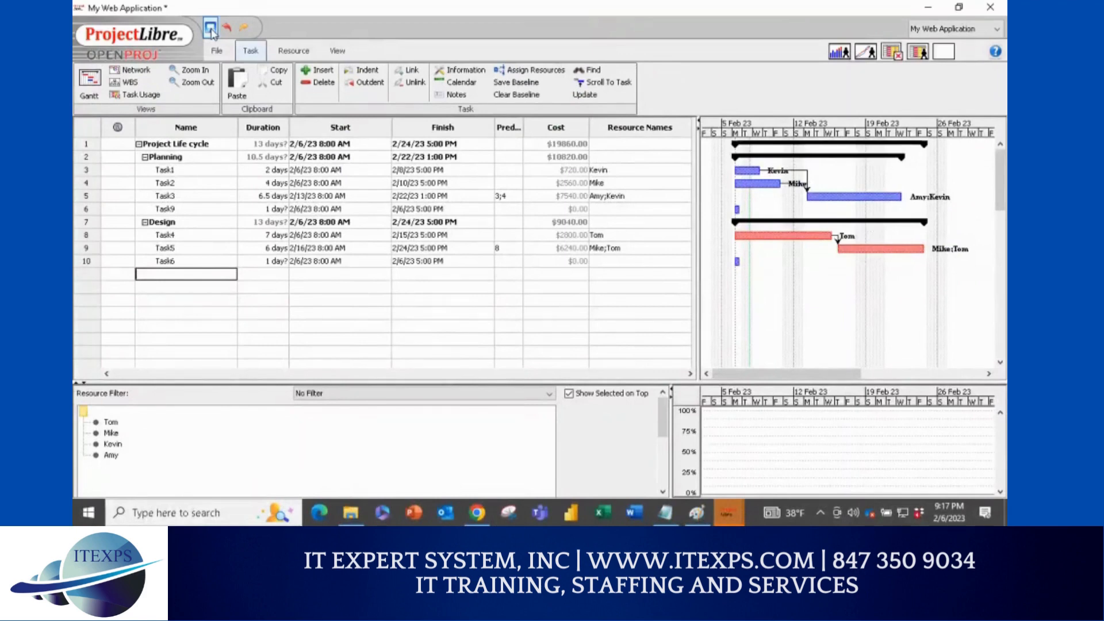
Step: Save the project in the Documents folder as My Web Application.pod, marking the folder and file name in red
{"action": "left_click", "coordinate": [211, 29]}
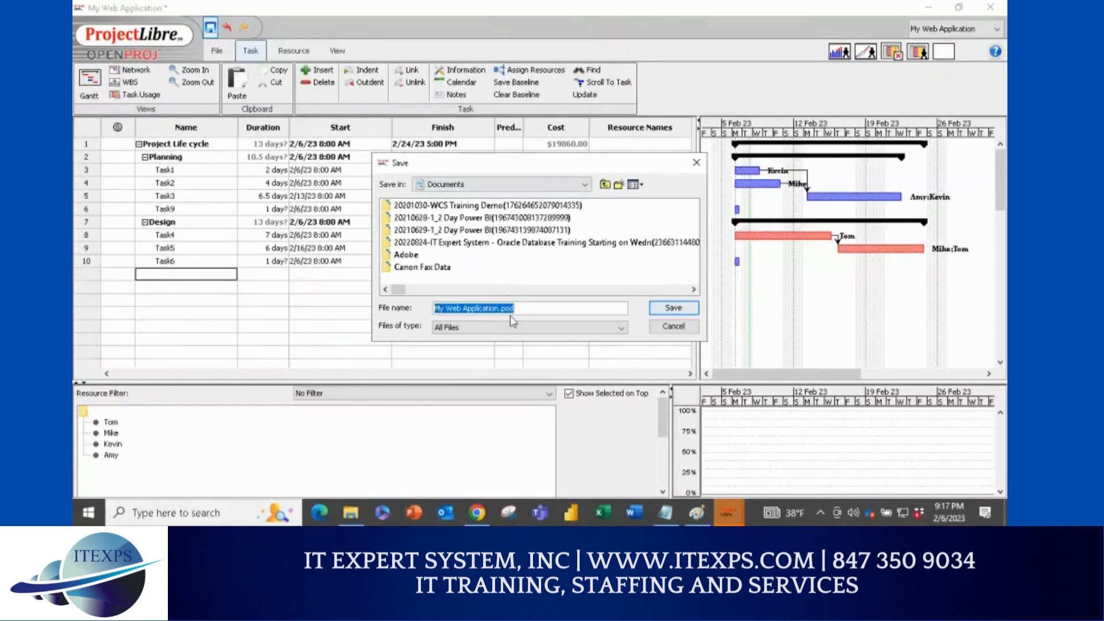
{"action": "left_click", "coordinate": [459, 192]}
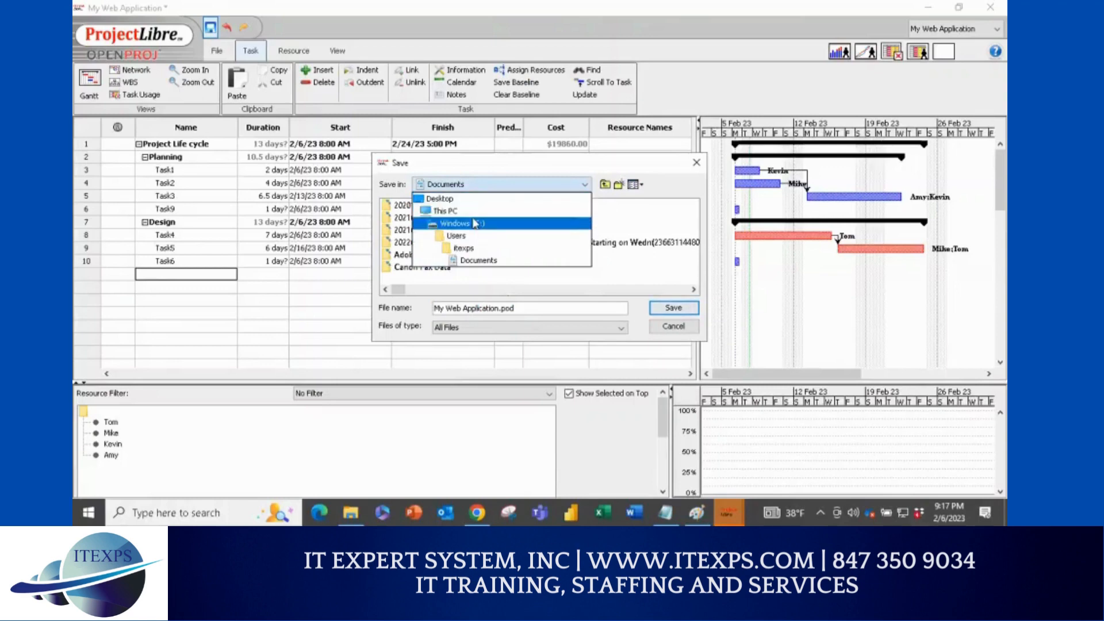
{"action": "left_click", "coordinate": [477, 260]}
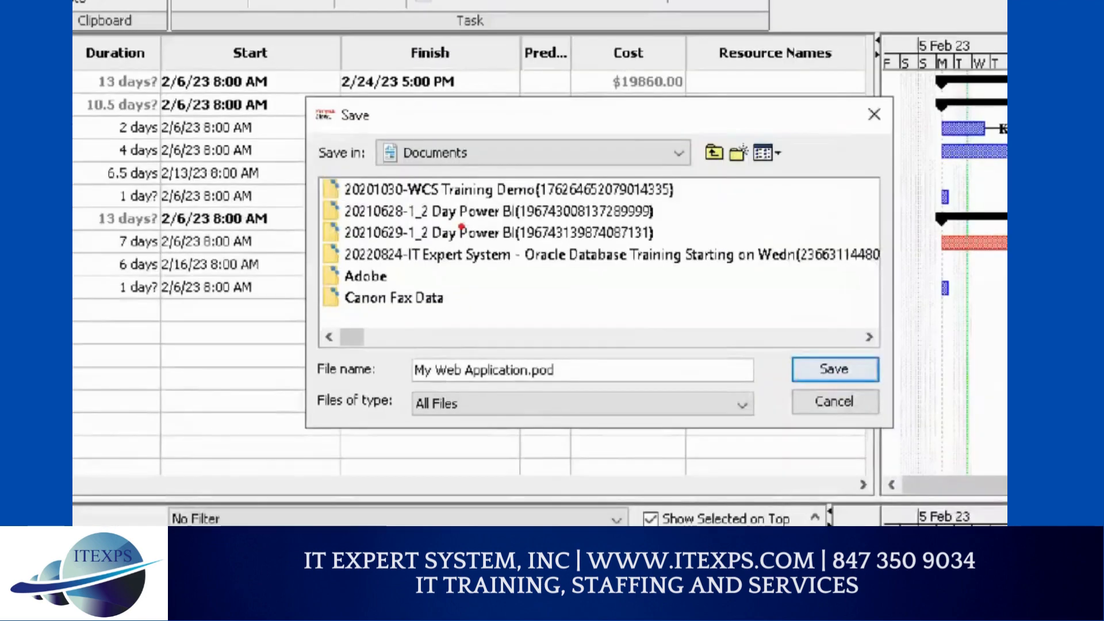
{"action": "mouse_move", "coordinate": [386, 130]}
{"action": "left_mouse_down"}
{"action": "mouse_move", "coordinate": [470, 140]}
{"action": "mouse_move", "coordinate": [434, 172]}
{"action": "left_mouse_up"}
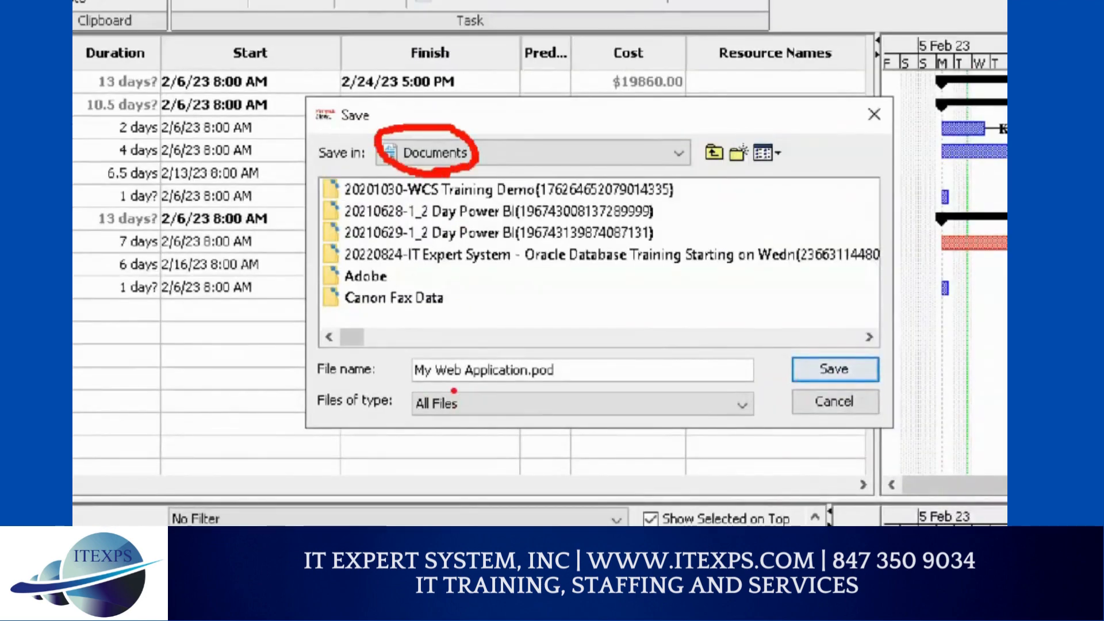
{"action": "left_click_drag", "start_coordinate": [425, 393], "coordinate": [542, 384]}
{"action": "mouse_move", "coordinate": [823, 313]}
{"action": "left_mouse_down"}
{"action": "mouse_move", "coordinate": [812, 343]}
{"action": "mouse_move", "coordinate": [827, 353]}
{"action": "left_mouse_up"}
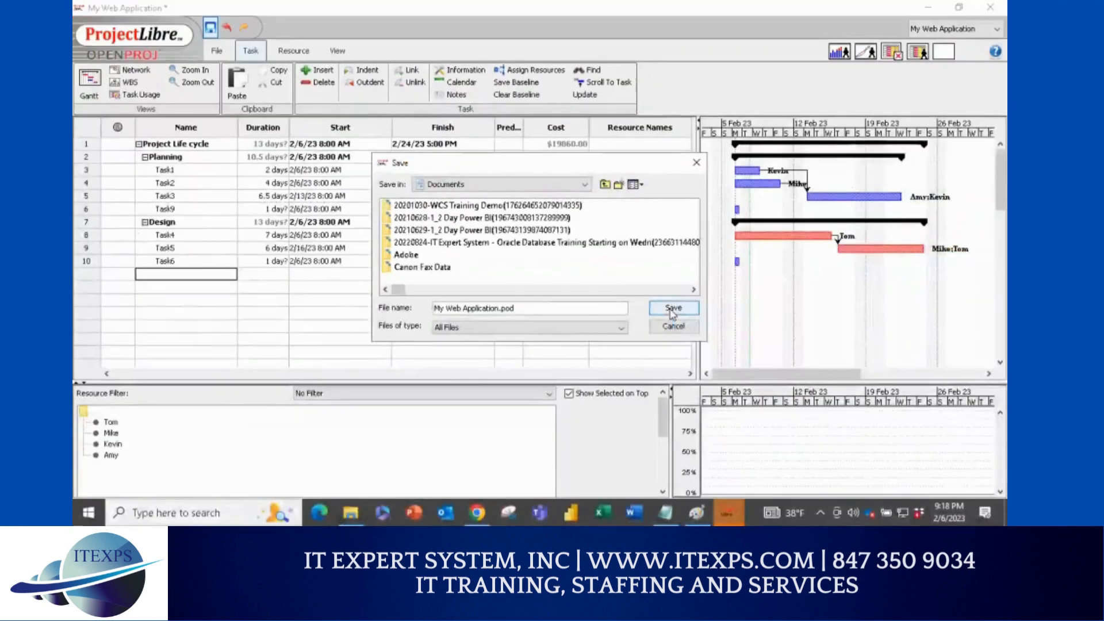
{"action": "left_click", "coordinate": [834, 368]}
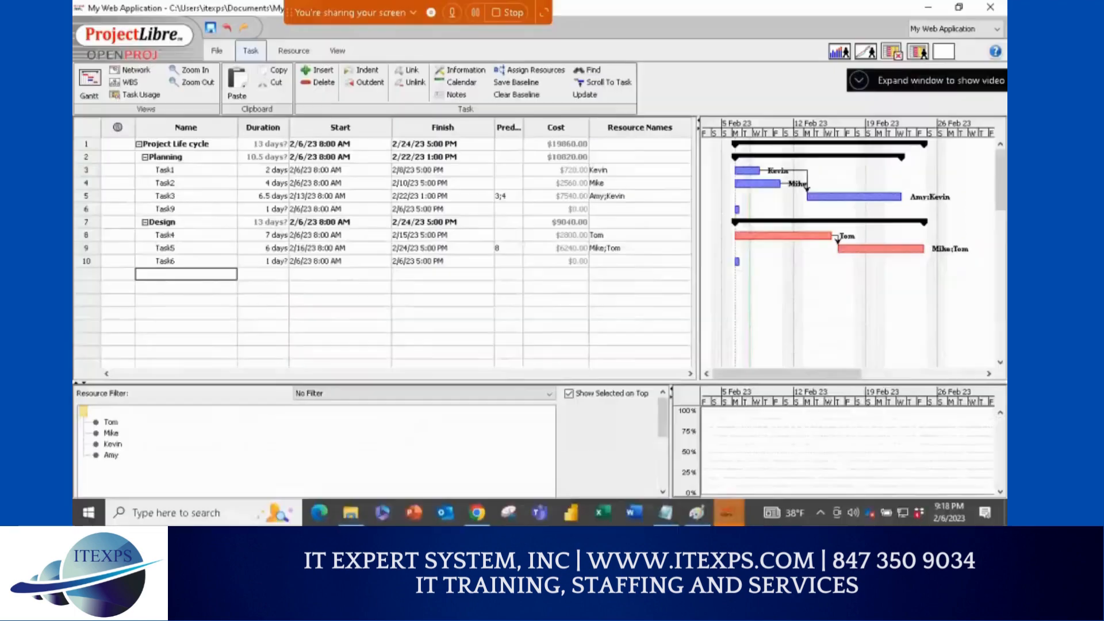
Step: Draw a red box with three check marks, mark the total cost, task costs and total duration, and underline Save Baseline
{"action": "mouse_move", "coordinate": [367, 281]}
{"action": "left_mouse_down"}
{"action": "mouse_move", "coordinate": [367, 422]}
{"action": "mouse_move", "coordinate": [512, 430]}
{"action": "mouse_move", "coordinate": [502, 283]}
{"action": "mouse_move", "coordinate": [388, 283]}
{"action": "left_mouse_up"}
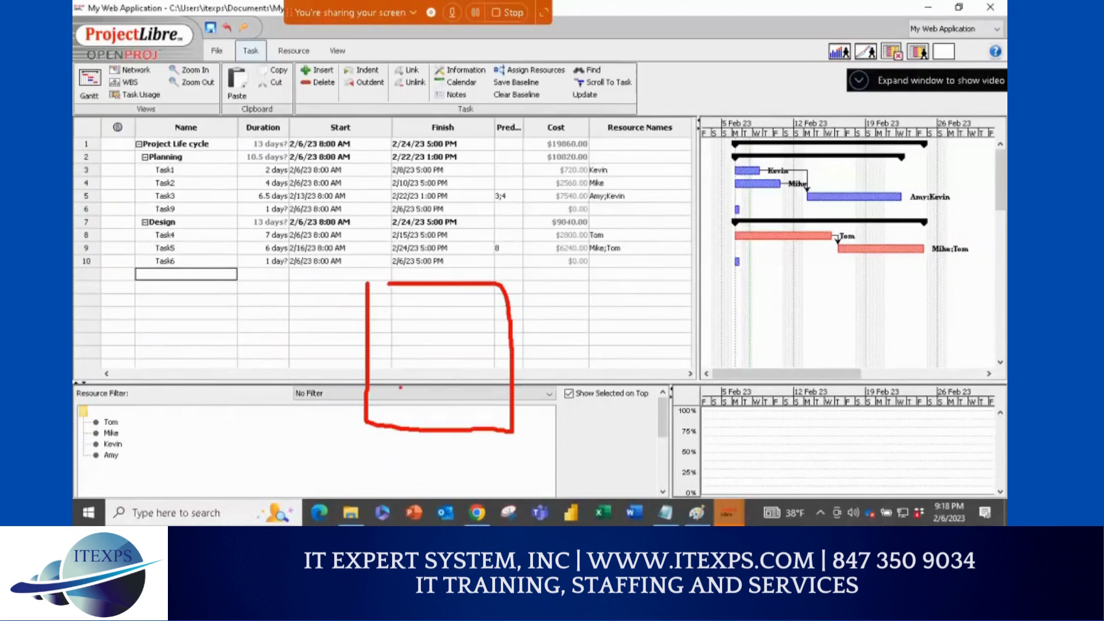
{"action": "mouse_move", "coordinate": [393, 392]}
{"action": "left_mouse_down"}
{"action": "mouse_move", "coordinate": [413, 387]}
{"action": "mouse_move", "coordinate": [401, 413]}
{"action": "mouse_move", "coordinate": [414, 403]}
{"action": "mouse_move", "coordinate": [415, 418]}
{"action": "left_mouse_up"}
{"action": "mouse_move", "coordinate": [580, 129]}
{"action": "left_mouse_down"}
{"action": "mouse_move", "coordinate": [540, 135]}
{"action": "mouse_move", "coordinate": [582, 142]}
{"action": "mouse_move", "coordinate": [633, 207]}
{"action": "mouse_move", "coordinate": [627, 255]}
{"action": "left_mouse_up"}
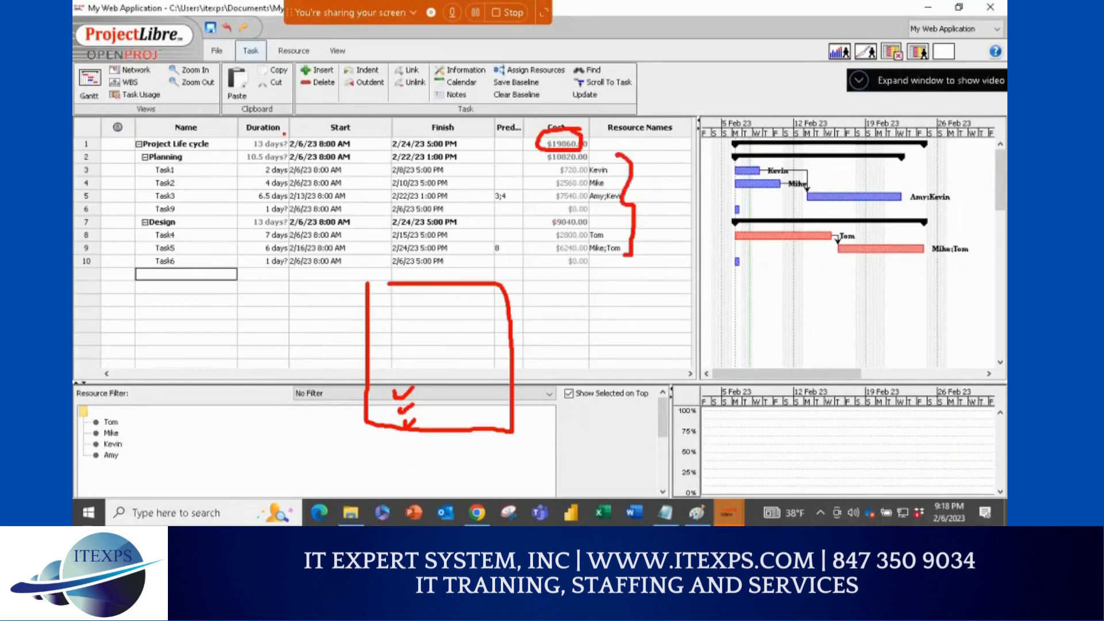
{"action": "mouse_move", "coordinate": [285, 132]}
{"action": "left_mouse_down"}
{"action": "mouse_move", "coordinate": [265, 142]}
{"action": "mouse_move", "coordinate": [313, 139]}
{"action": "left_mouse_up"}
{"action": "left_click_drag", "start_coordinate": [487, 91], "coordinate": [544, 87]}
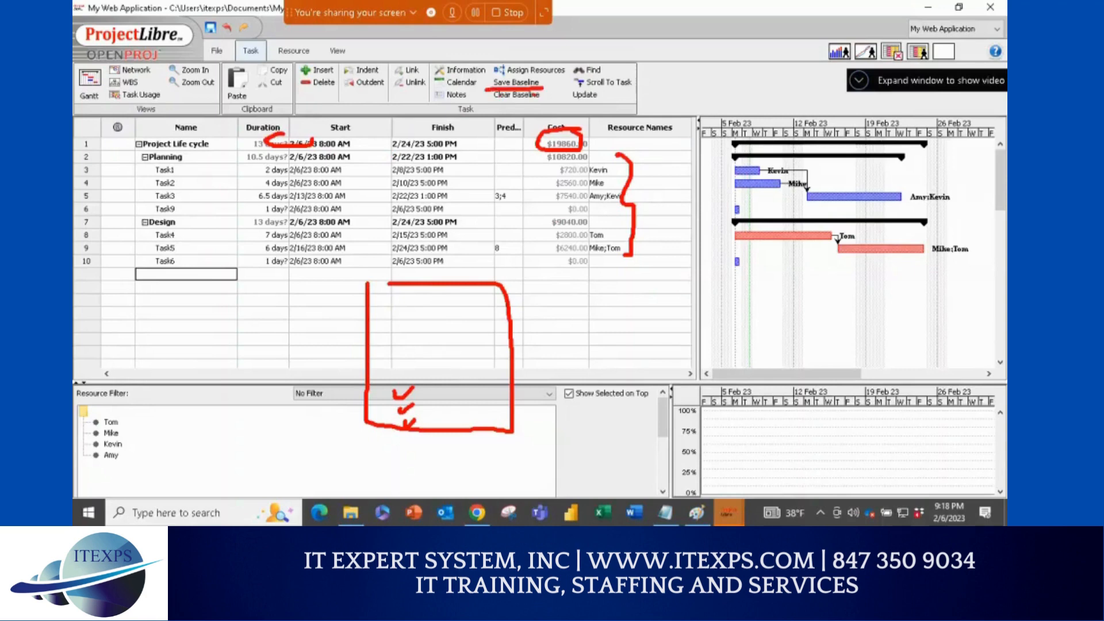
Step: Delete Task9 from the Planning phase and Task6 from the Design phase
{"action": "right_click", "coordinate": [88, 210]}
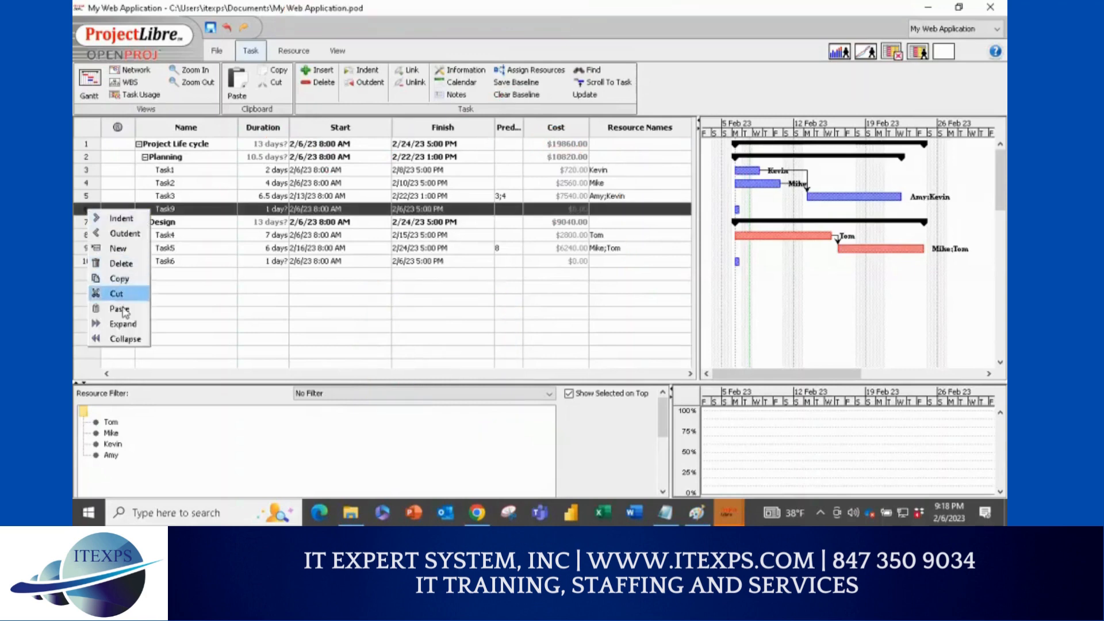
{"action": "left_click", "coordinate": [125, 268]}
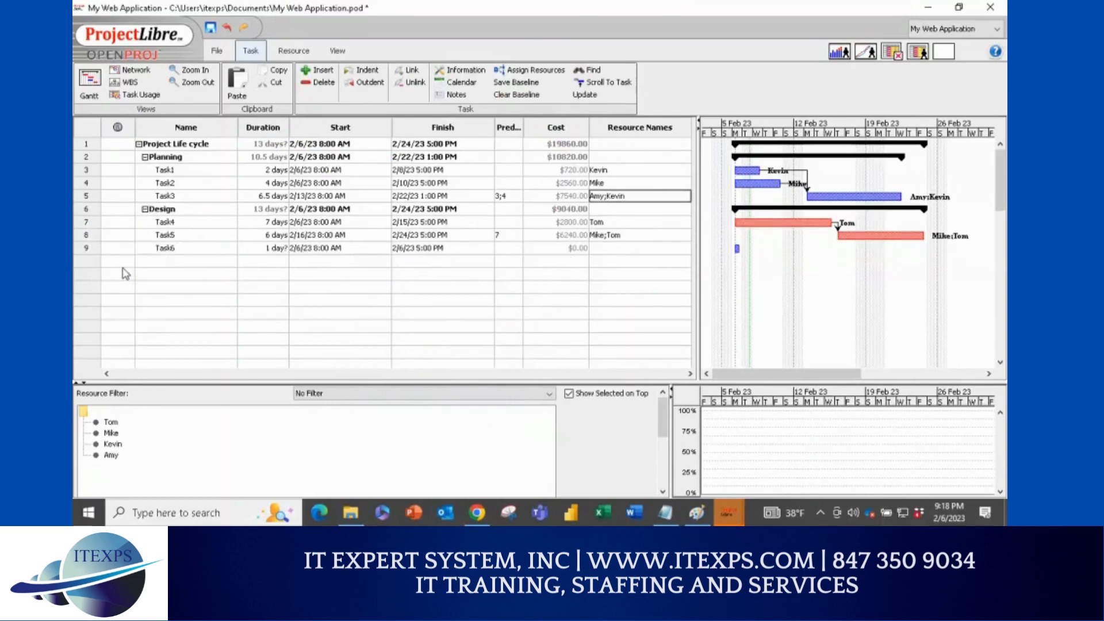
{"action": "right_click", "coordinate": [89, 249]}
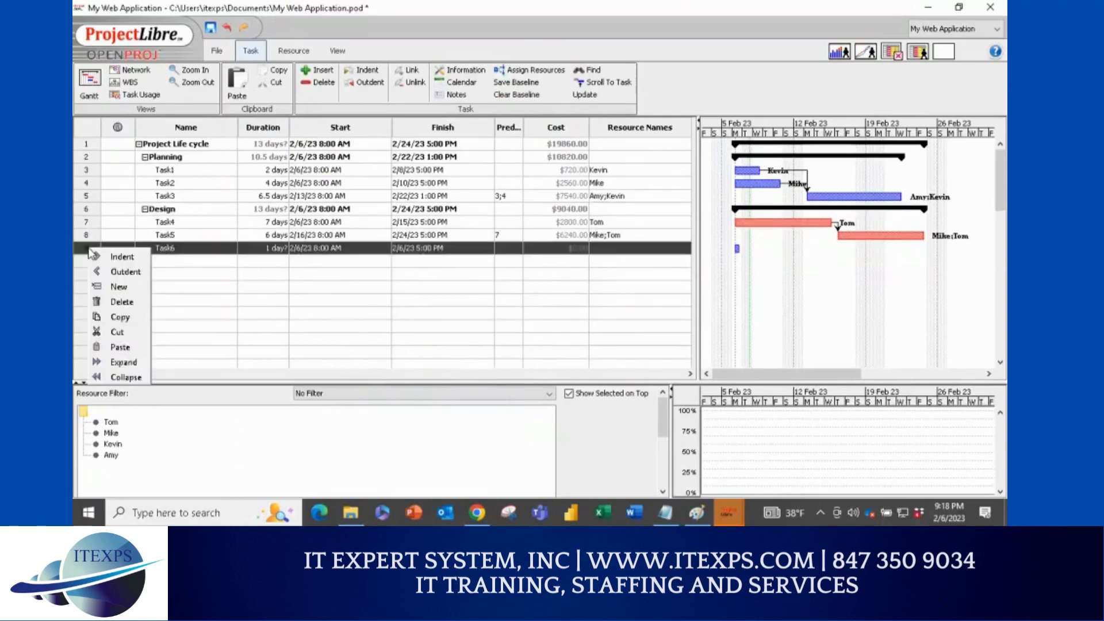
{"action": "left_click", "coordinate": [118, 318]}
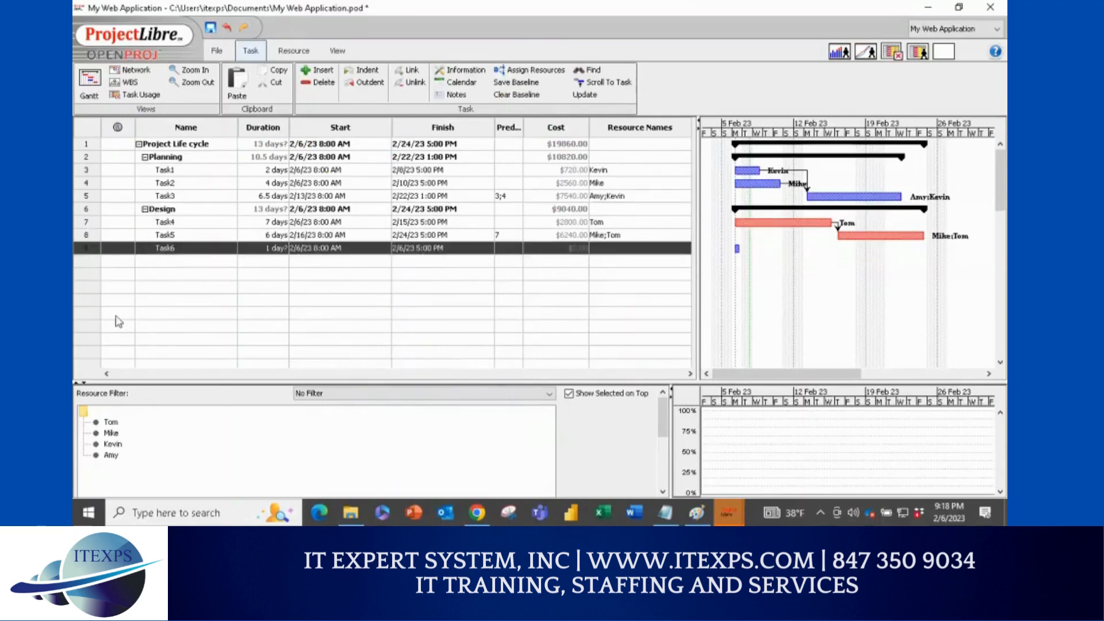
{"action": "right_click", "coordinate": [91, 248]}
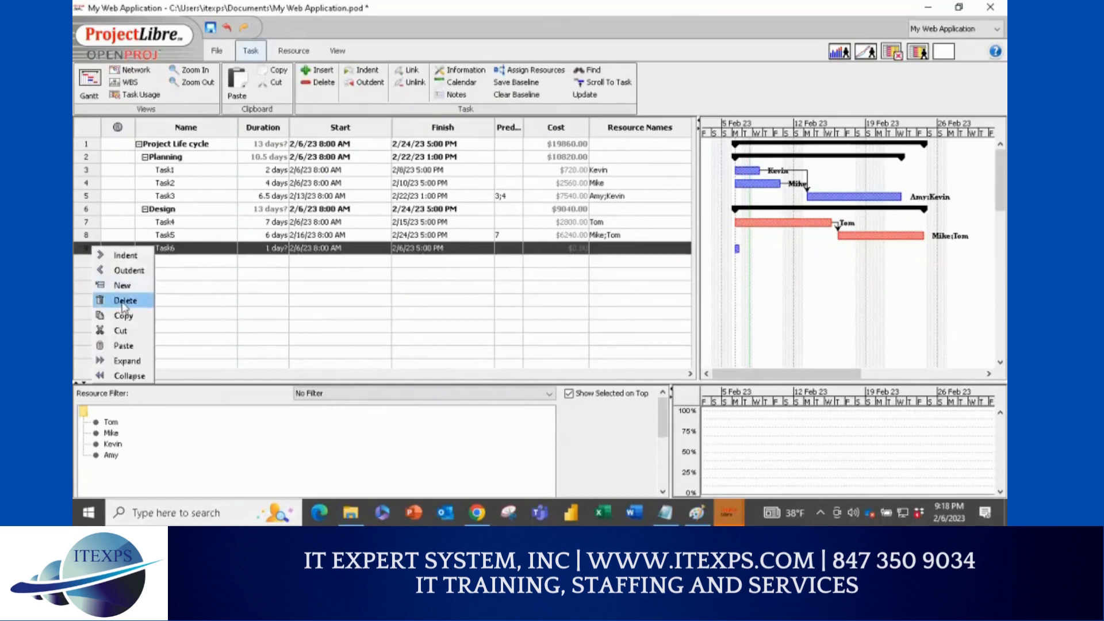
{"action": "left_click", "coordinate": [121, 301]}
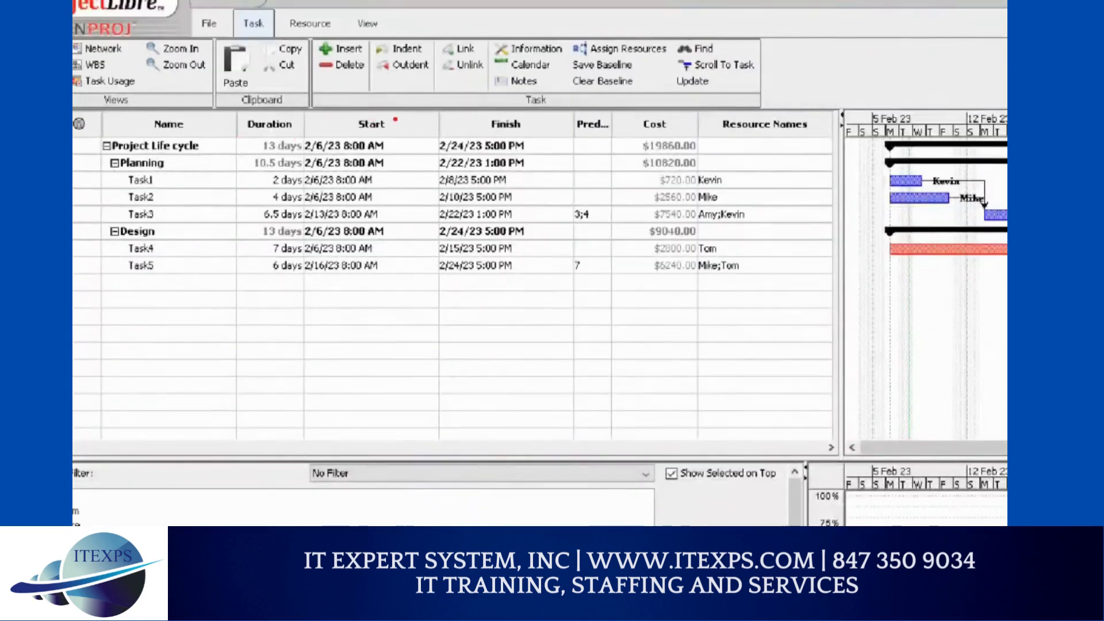
Step: Mark the start dates, total duration, total cost, resource names and Save Baseline command in red
{"action": "mouse_move", "coordinate": [399, 119]}
{"action": "left_mouse_down"}
{"action": "mouse_move", "coordinate": [414, 210]}
{"action": "mouse_move", "coordinate": [396, 297]}
{"action": "left_mouse_up"}
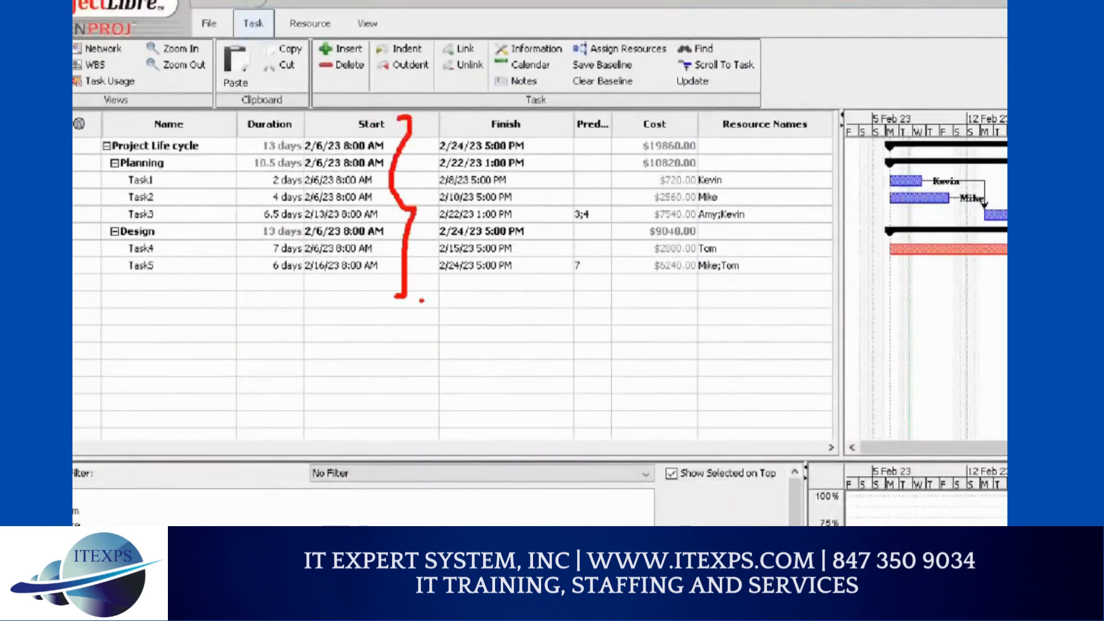
{"action": "mouse_move", "coordinate": [258, 146]}
{"action": "left_mouse_down"}
{"action": "mouse_move", "coordinate": [285, 130]}
{"action": "mouse_move", "coordinate": [297, 154]}
{"action": "mouse_move", "coordinate": [288, 128]}
{"action": "left_mouse_up"}
{"action": "mouse_move", "coordinate": [692, 125]}
{"action": "left_mouse_down"}
{"action": "mouse_move", "coordinate": [618, 133]}
{"action": "mouse_move", "coordinate": [687, 127]}
{"action": "mouse_move", "coordinate": [667, 134]}
{"action": "left_mouse_up"}
{"action": "mouse_move", "coordinate": [689, 176]}
{"action": "left_mouse_down"}
{"action": "mouse_move", "coordinate": [758, 278]}
{"action": "mouse_move", "coordinate": [703, 300]}
{"action": "mouse_move", "coordinate": [702, 191]}
{"action": "left_mouse_up"}
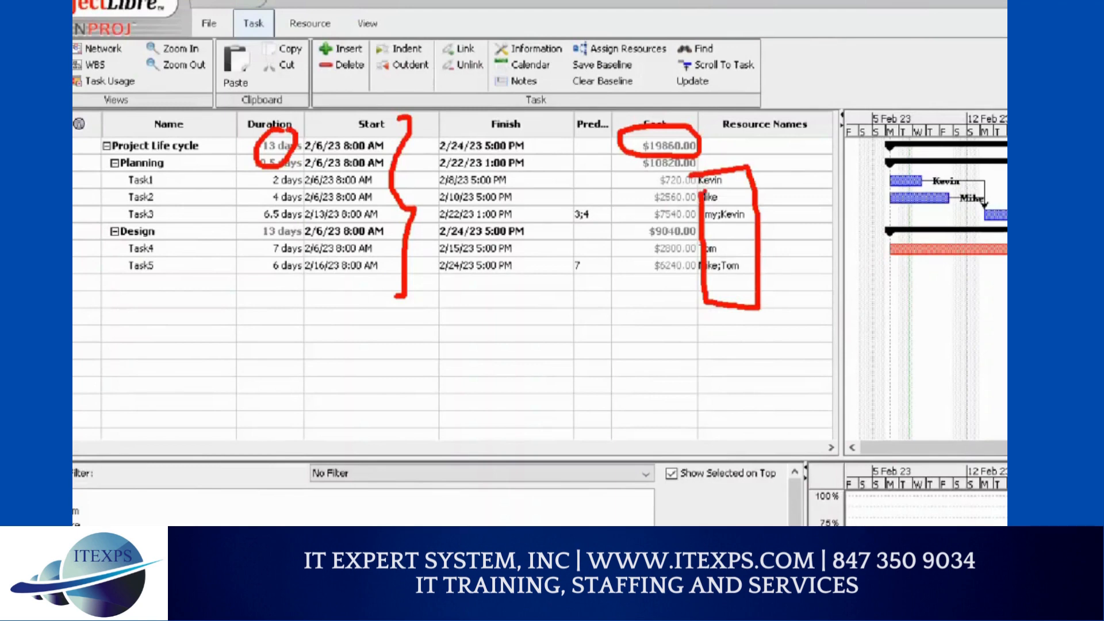
{"action": "mouse_move", "coordinate": [631, 57]}
{"action": "left_mouse_down"}
{"action": "mouse_move", "coordinate": [550, 57]}
{"action": "mouse_move", "coordinate": [551, 73]}
{"action": "mouse_move", "coordinate": [648, 72]}
{"action": "mouse_move", "coordinate": [649, 57]}
{"action": "left_mouse_up"}
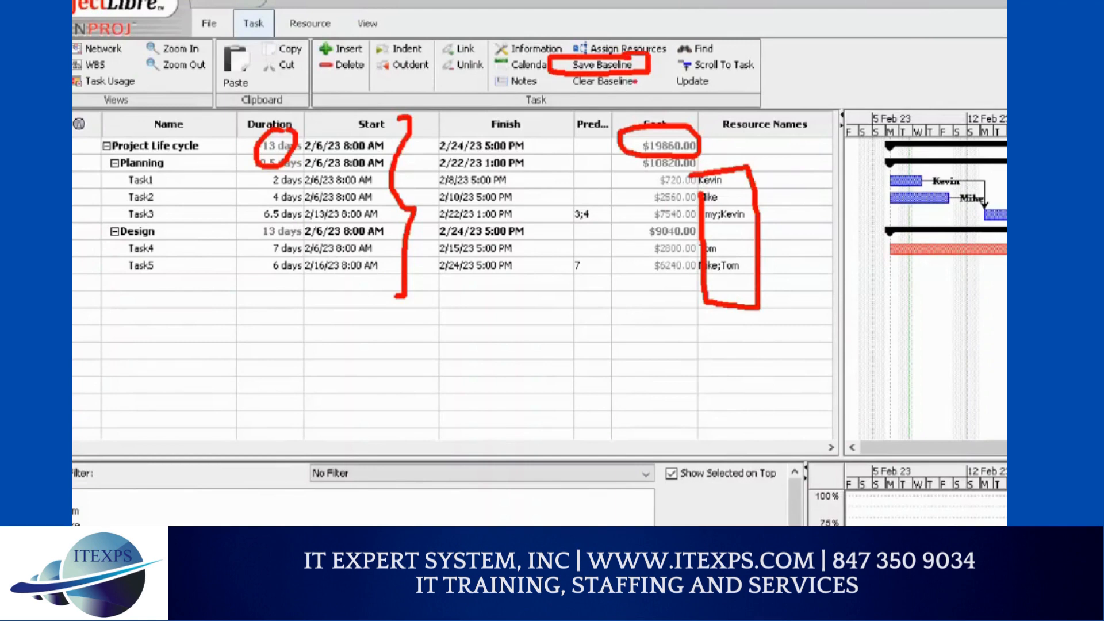
{"action": "key", "text": "Escape"}
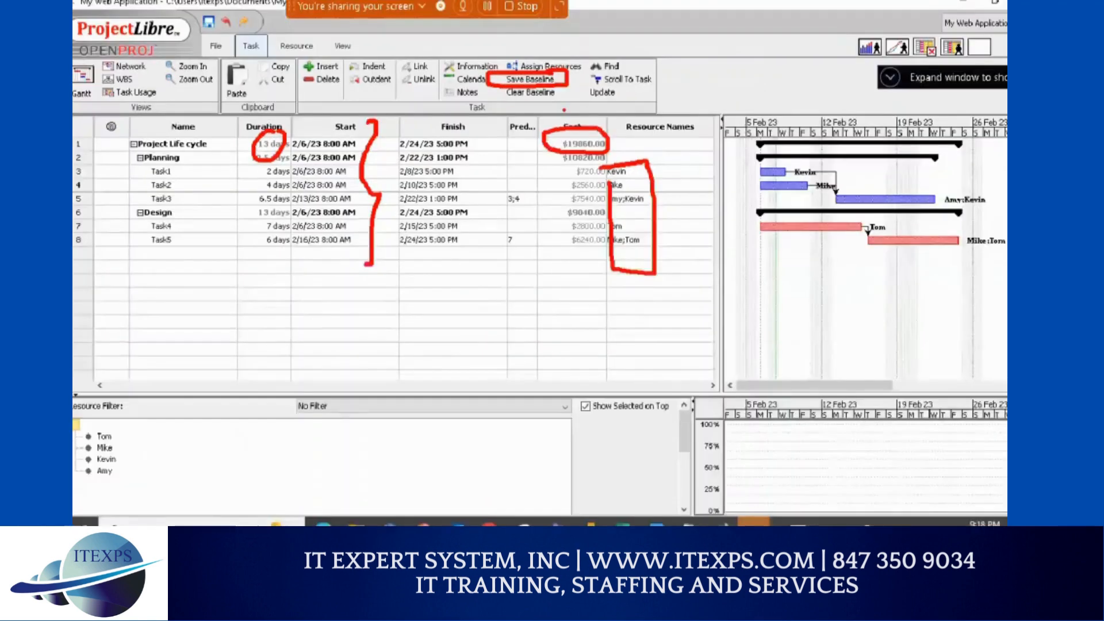
Step: Save the baseline for the entire project
{"action": "left_click", "coordinate": [534, 86]}
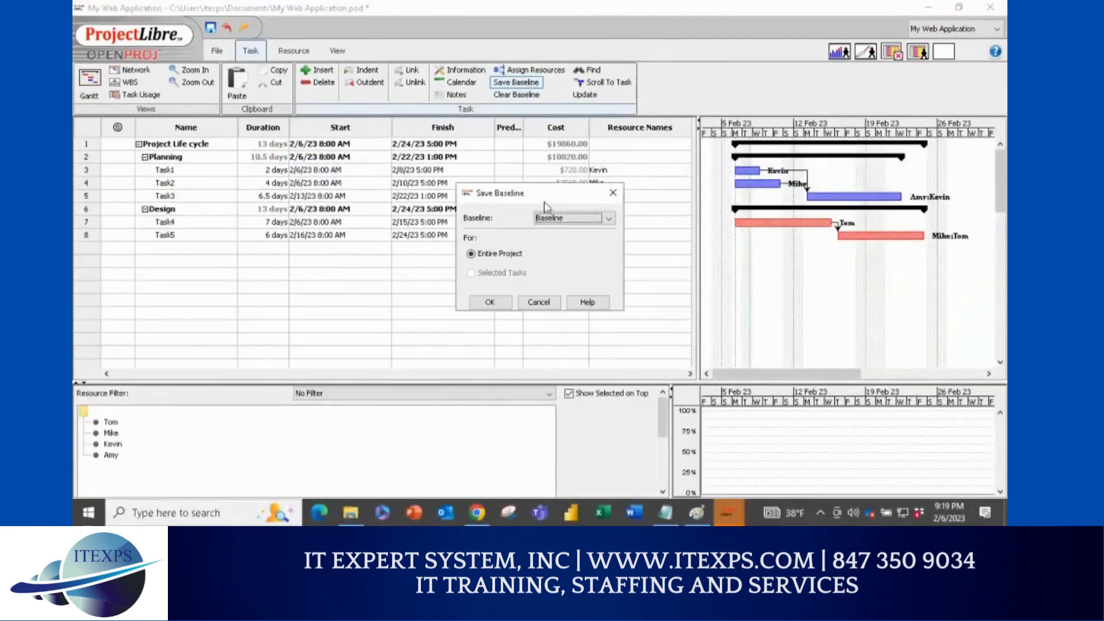
{"action": "left_click", "coordinate": [490, 302]}
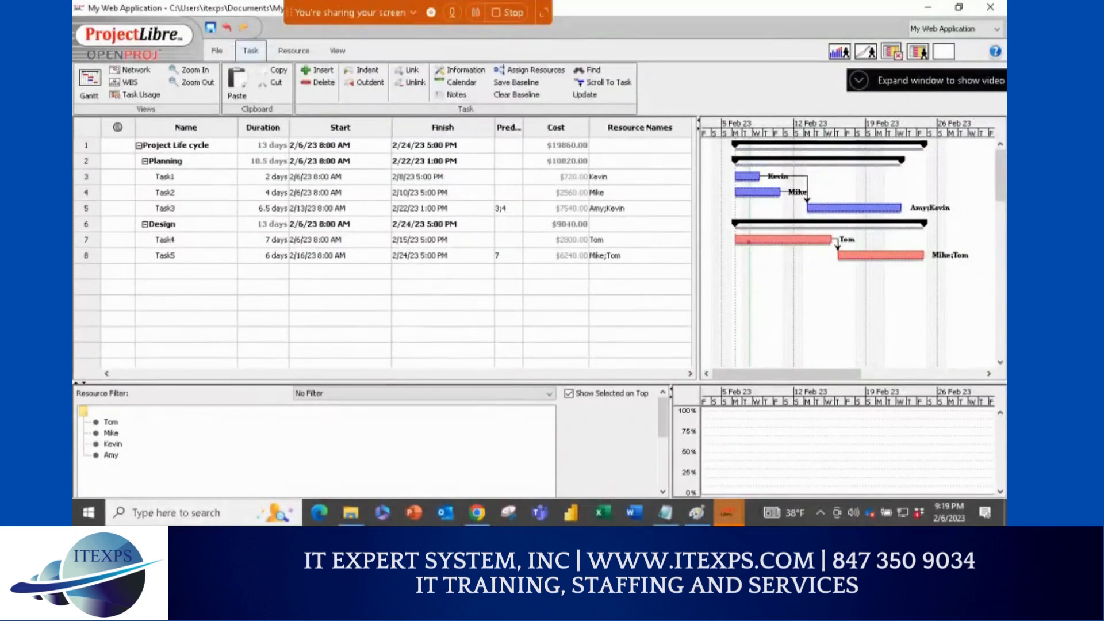
Step: Trace the Design phase's baseline bar in red, draw a rising line below the chart, circle Task1's duration and sketch a time span
{"action": "left_click_drag", "start_coordinate": [737, 231], "coordinate": [895, 223]}
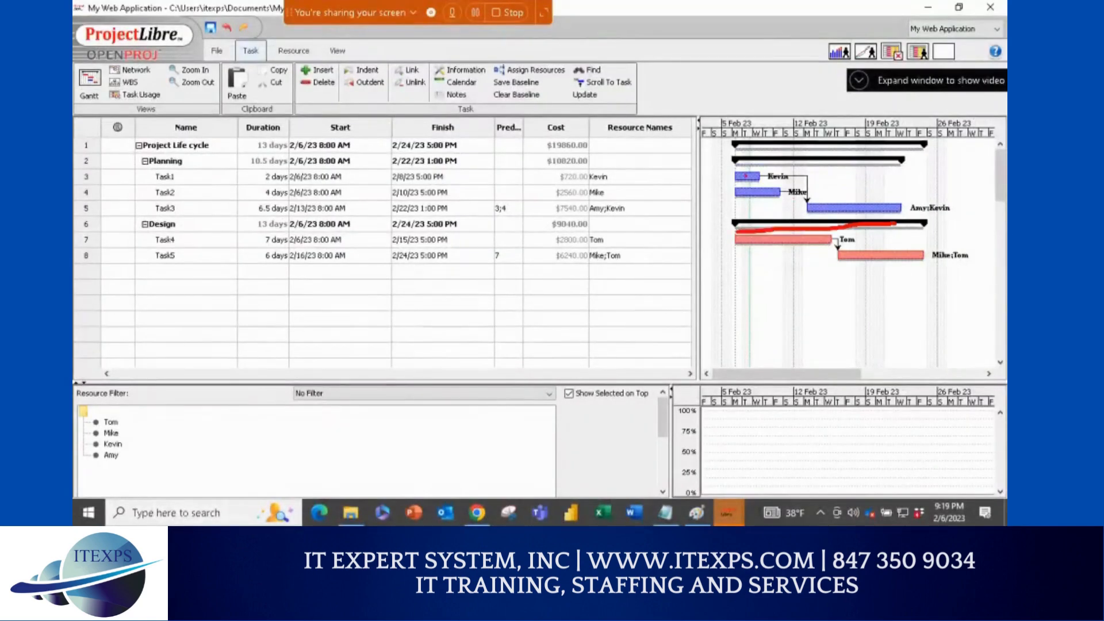
{"action": "left_click_drag", "start_coordinate": [688, 381], "coordinate": [999, 263]}
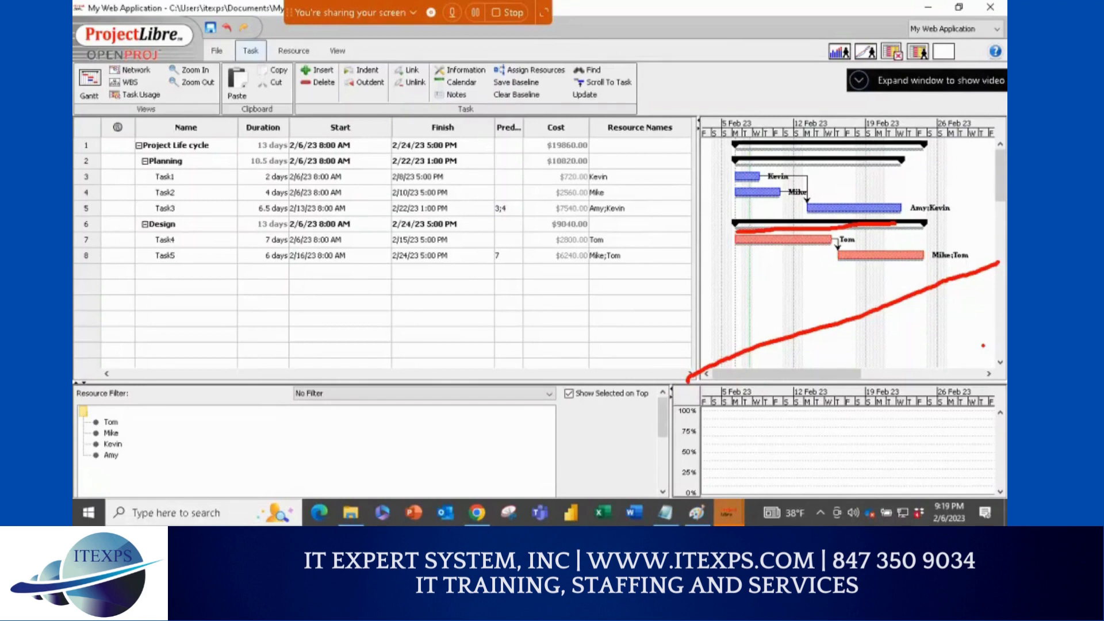
{"action": "mouse_move", "coordinate": [261, 167]}
{"action": "left_mouse_down"}
{"action": "mouse_move", "coordinate": [253, 185]}
{"action": "mouse_move", "coordinate": [271, 169]}
{"action": "left_mouse_up"}
{"action": "mouse_move", "coordinate": [283, 286]}
{"action": "left_mouse_down"}
{"action": "mouse_move", "coordinate": [283, 325]}
{"action": "mouse_move", "coordinate": [404, 305]}
{"action": "mouse_move", "coordinate": [404, 332]}
{"action": "left_mouse_up"}
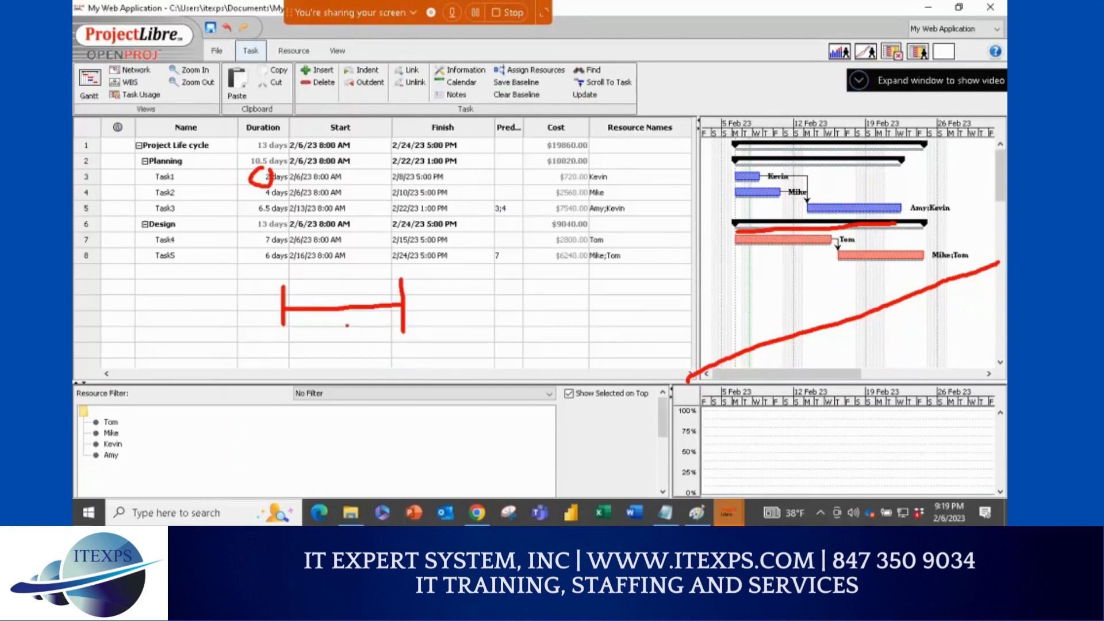
Step: Draw five vertical red checkpoint lines across the Gantt chart and tick the task bars
{"action": "left_click_drag", "start_coordinate": [768, 135], "coordinate": [765, 290]}
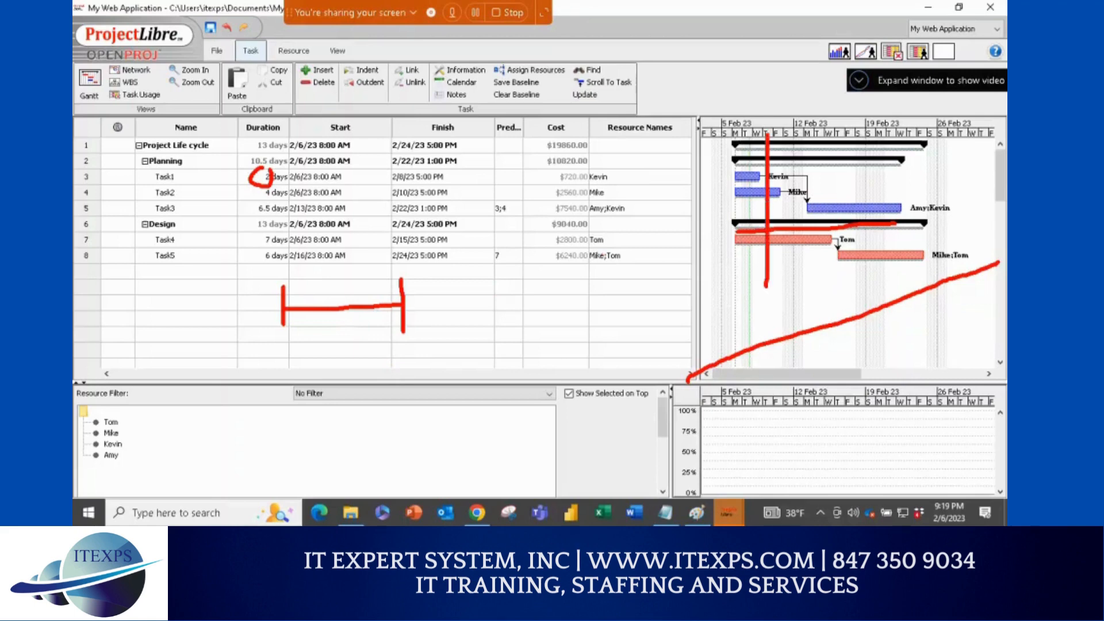
{"action": "left_click_drag", "start_coordinate": [798, 133], "coordinate": [796, 268]}
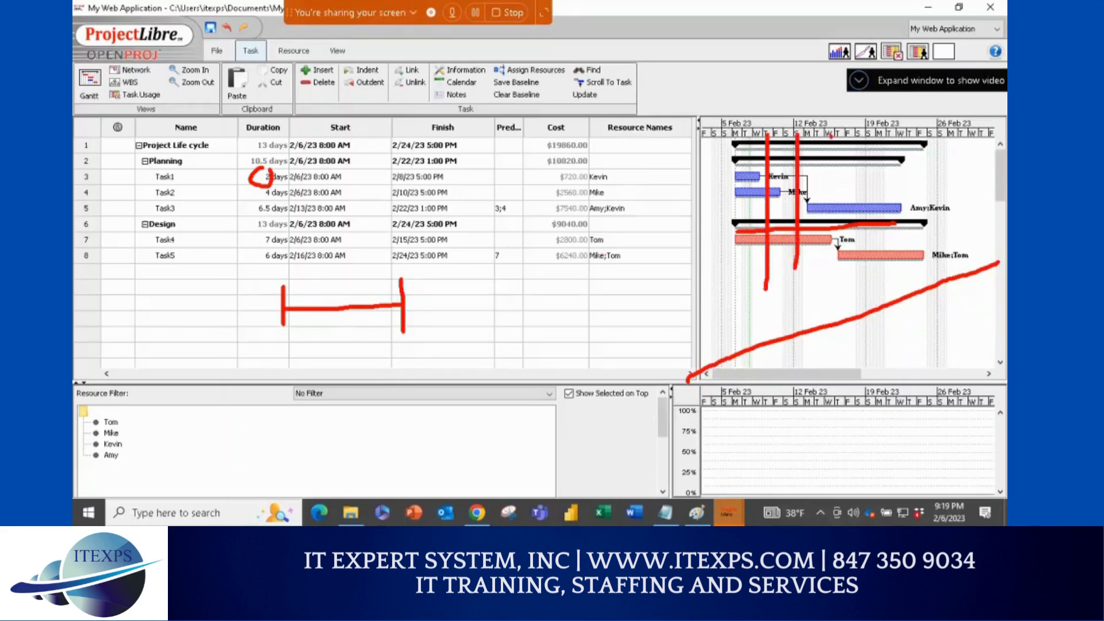
{"action": "left_click_drag", "start_coordinate": [831, 137], "coordinate": [828, 255]}
{"action": "left_click_drag", "start_coordinate": [857, 133], "coordinate": [863, 253]}
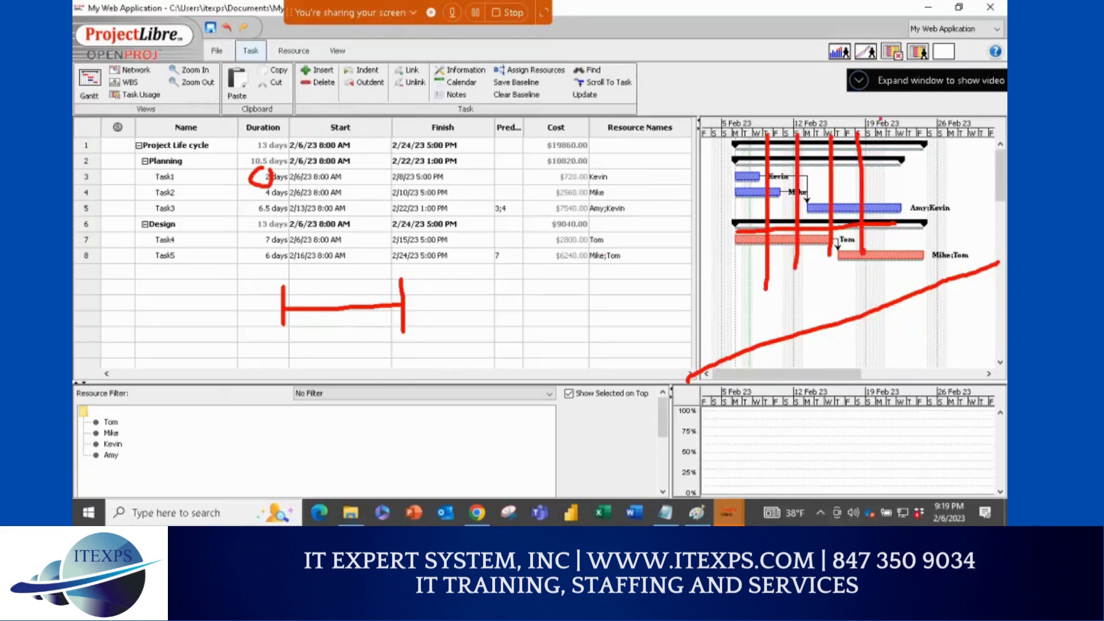
{"action": "left_click_drag", "start_coordinate": [881, 119], "coordinate": [893, 257]}
{"action": "mouse_move", "coordinate": [742, 175]}
{"action": "left_mouse_down"}
{"action": "mouse_move", "coordinate": [752, 176]}
{"action": "mouse_move", "coordinate": [749, 199]}
{"action": "mouse_move", "coordinate": [757, 193]}
{"action": "left_mouse_up"}
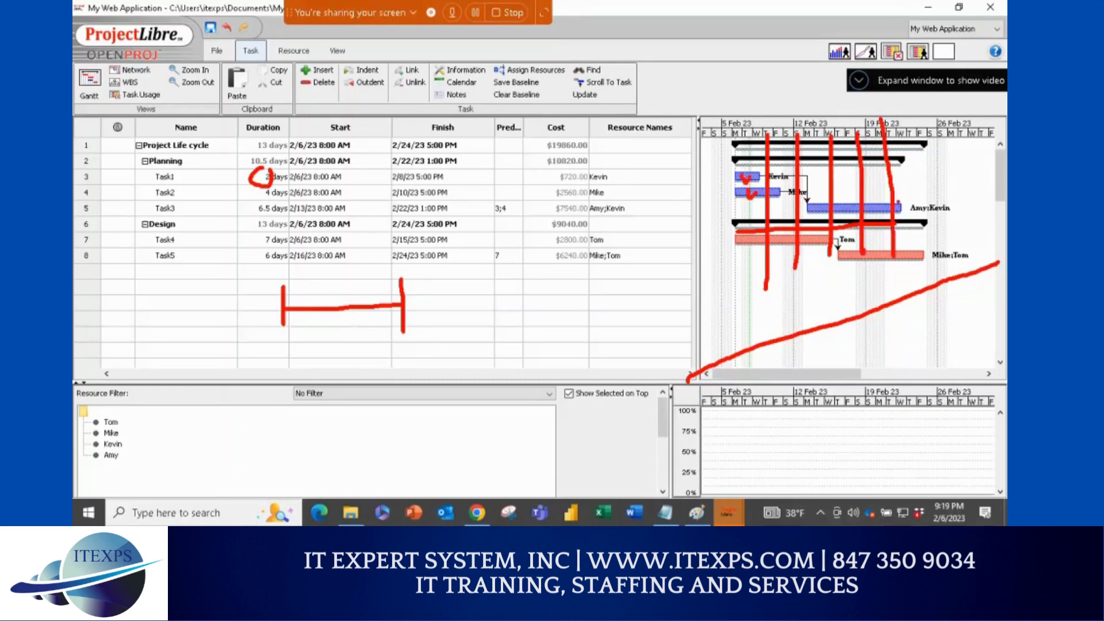
{"action": "left_click_drag", "start_coordinate": [828, 207], "coordinate": [826, 240]}
{"action": "left_click", "coordinate": [861, 253]}
{"action": "key", "text": "Escape"}
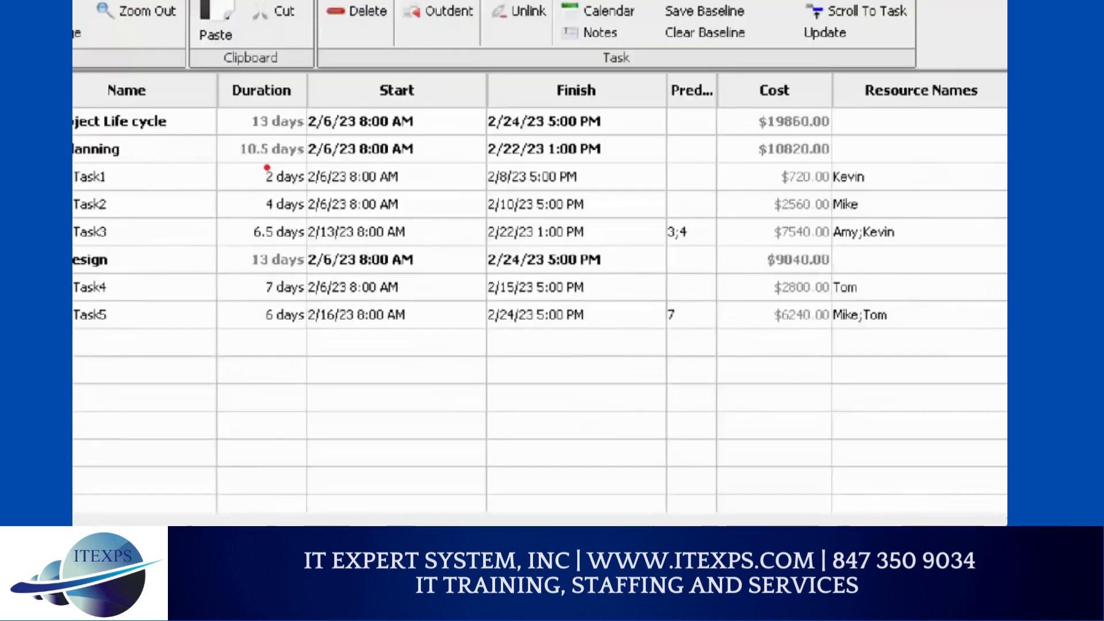
Step: Set Task1's percent complete to 100% in its task information and mark its baseline start and finish dates in red
{"action": "left_click_drag", "start_coordinate": [266, 178], "coordinate": [271, 175]}
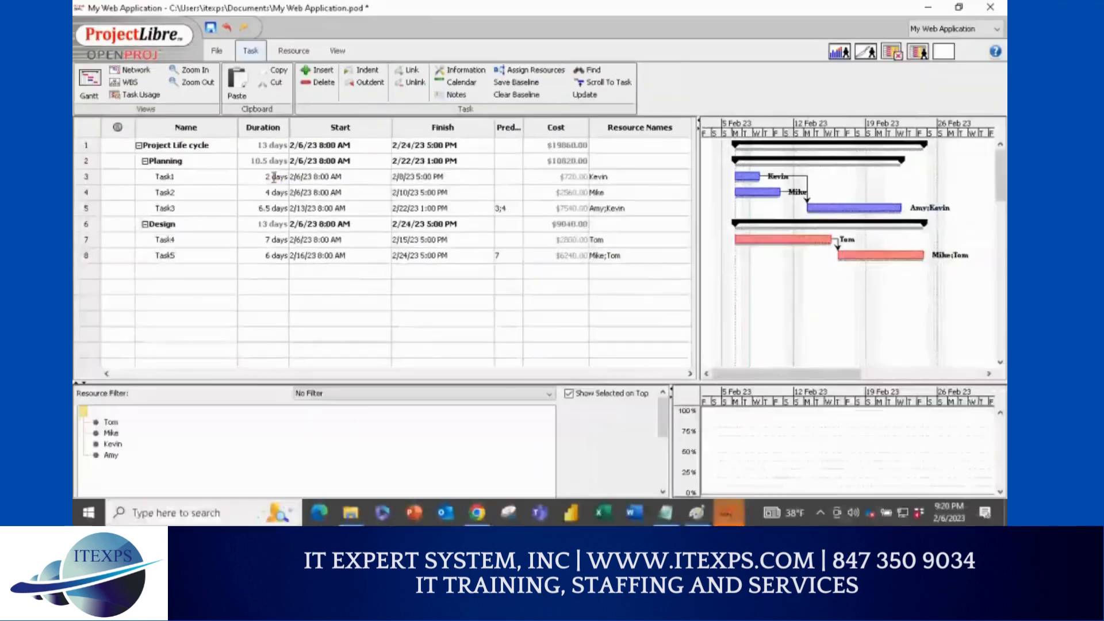
{"action": "double_click", "coordinate": [279, 183]}
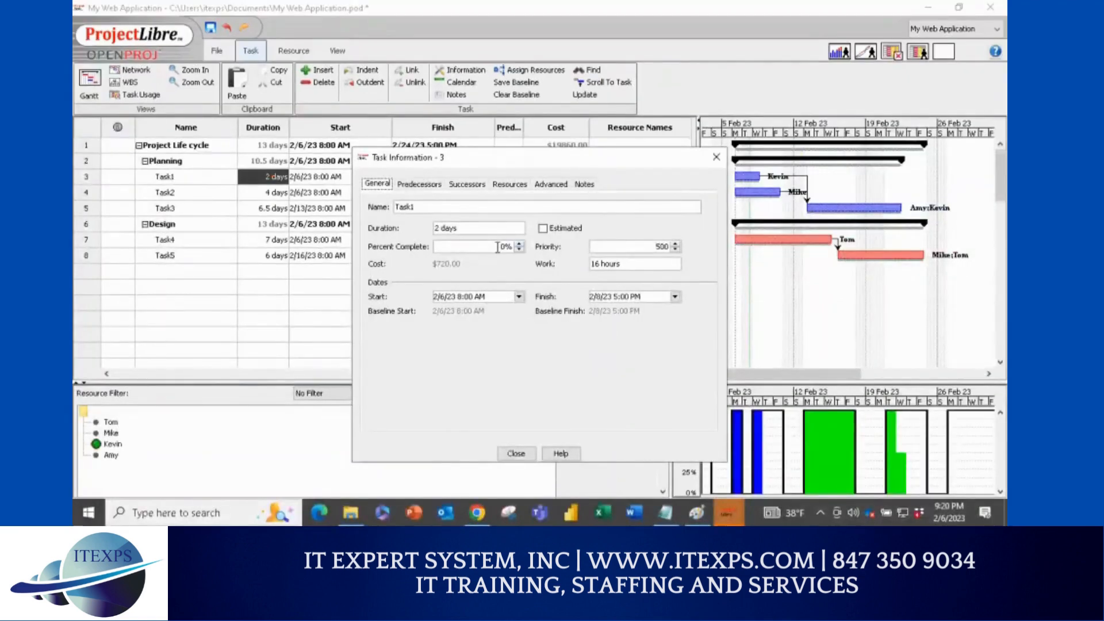
{"action": "left_click", "coordinate": [498, 247]}
{"action": "type", "text": "100"}
{"action": "key", "text": "Delete"}
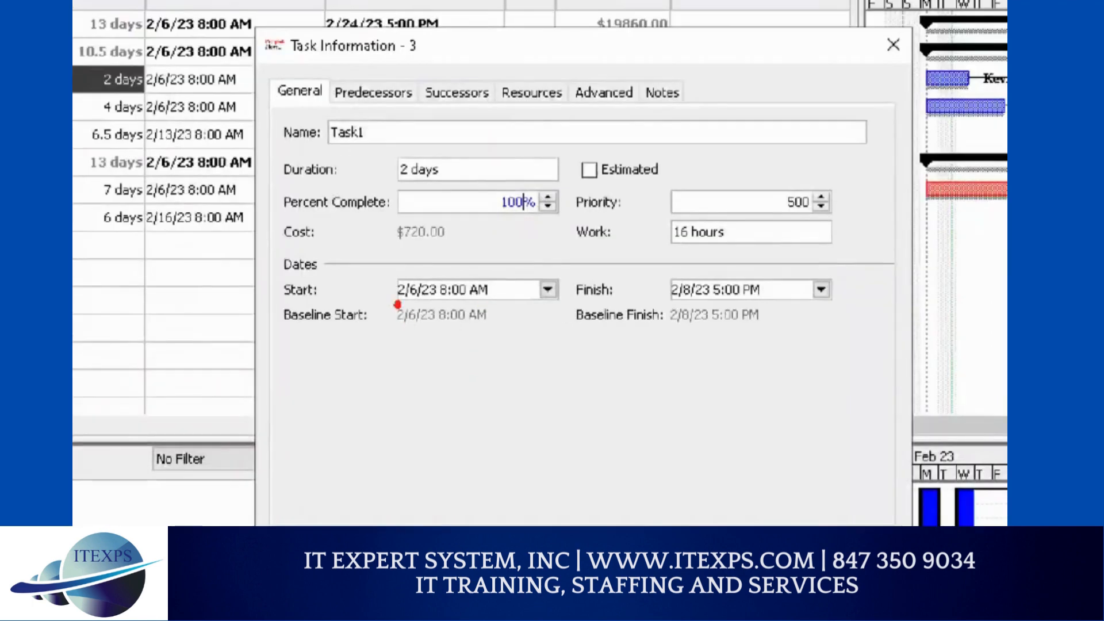
{"action": "left_click_drag", "start_coordinate": [397, 305], "coordinate": [379, 313]}
{"action": "mouse_move", "coordinate": [665, 276]}
{"action": "left_mouse_down"}
{"action": "mouse_move", "coordinate": [707, 278]}
{"action": "mouse_move", "coordinate": [672, 292]}
{"action": "left_mouse_up"}
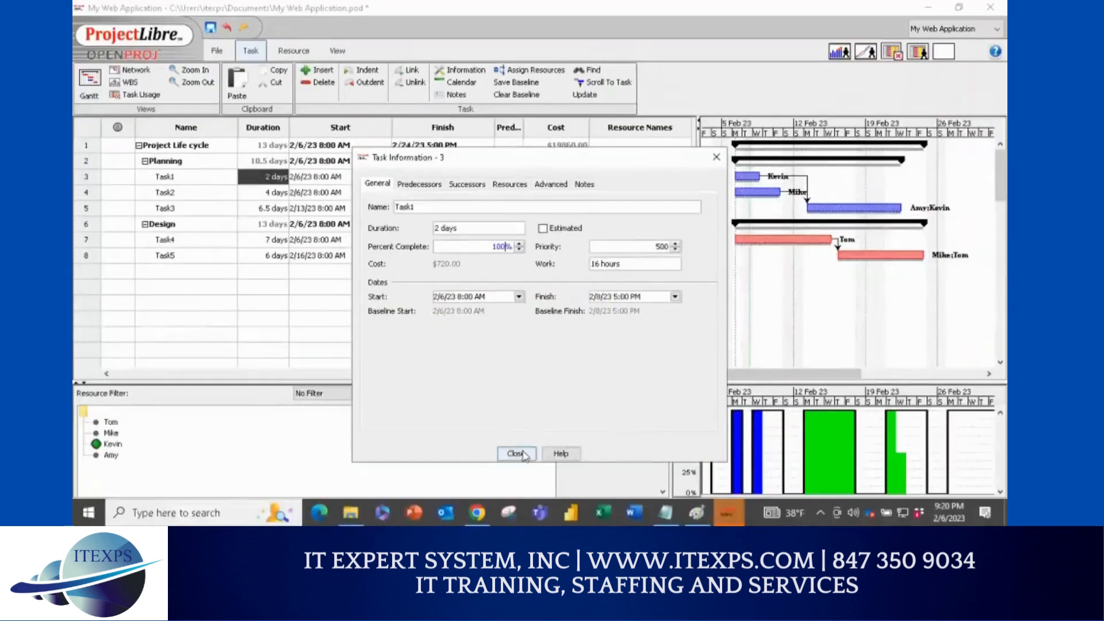
{"action": "left_click", "coordinate": [517, 453]}
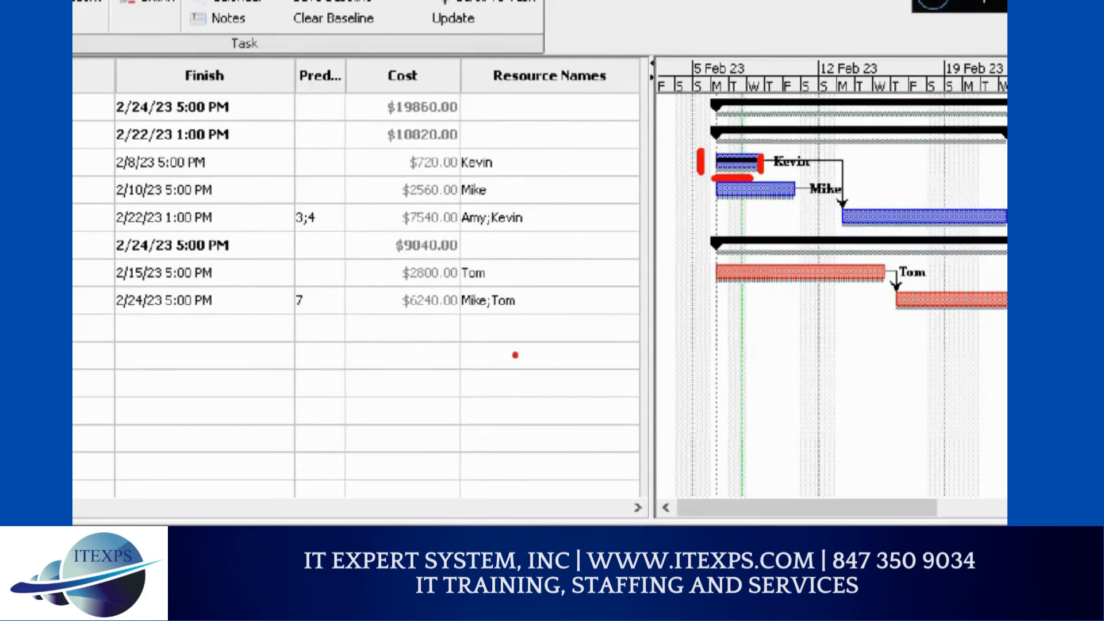
Step: Write 2d in red below the task table and again below the Gantt chart, sketching a time span under each
{"action": "mouse_move", "coordinate": [504, 352]}
{"action": "left_mouse_down"}
{"action": "mouse_move", "coordinate": [498, 375]}
{"action": "mouse_move", "coordinate": [524, 399]}
{"action": "left_mouse_up"}
{"action": "left_click_drag", "start_coordinate": [546, 345], "coordinate": [559, 388]}
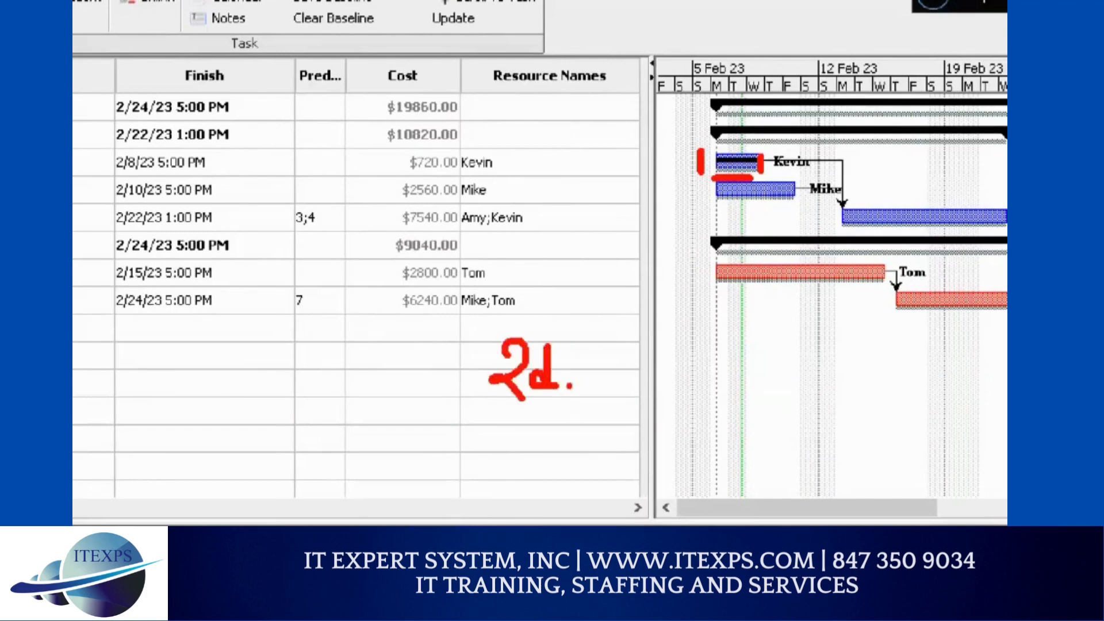
{"action": "mouse_move", "coordinate": [698, 344]}
{"action": "left_mouse_down"}
{"action": "mouse_move", "coordinate": [704, 371]}
{"action": "mouse_move", "coordinate": [734, 372]}
{"action": "left_mouse_up"}
{"action": "mouse_move", "coordinate": [750, 334]}
{"action": "left_mouse_down"}
{"action": "mouse_move", "coordinate": [750, 373]}
{"action": "mouse_move", "coordinate": [736, 367]}
{"action": "left_mouse_up"}
{"action": "mouse_move", "coordinate": [538, 420]}
{"action": "left_mouse_down"}
{"action": "mouse_move", "coordinate": [533, 459]}
{"action": "mouse_move", "coordinate": [602, 454]}
{"action": "mouse_move", "coordinate": [603, 478]}
{"action": "left_mouse_up"}
{"action": "mouse_move", "coordinate": [694, 419]}
{"action": "left_mouse_down"}
{"action": "mouse_move", "coordinate": [695, 461]}
{"action": "mouse_move", "coordinate": [733, 443]}
{"action": "mouse_move", "coordinate": [808, 444]}
{"action": "mouse_move", "coordinate": [808, 470]}
{"action": "left_mouse_up"}
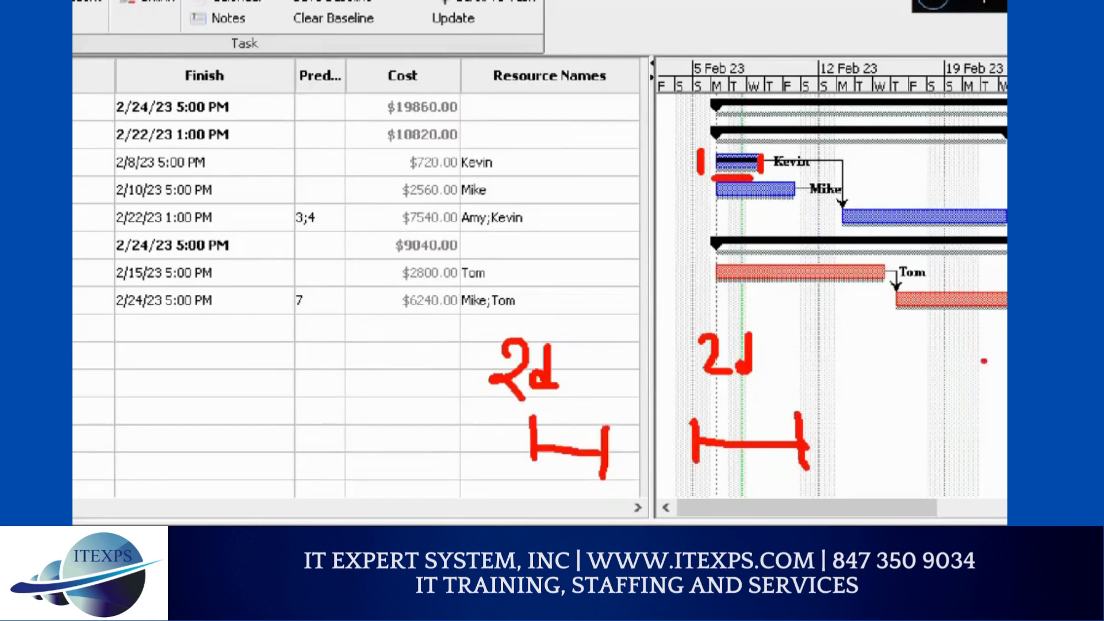
Step: Write the schedule variance equation SV = 0 in red beside the chart's 2d note
{"action": "left_click_drag", "start_coordinate": [887, 387], "coordinate": [973, 394]}
{"action": "mouse_move", "coordinate": [938, 414]}
{"action": "left_mouse_down"}
{"action": "mouse_move", "coordinate": [991, 412]}
{"action": "mouse_move", "coordinate": [998, 392]}
{"action": "mouse_move", "coordinate": [981, 431]}
{"action": "left_mouse_up"}
{"action": "left_click_drag", "start_coordinate": [880, 384], "coordinate": [863, 424]}
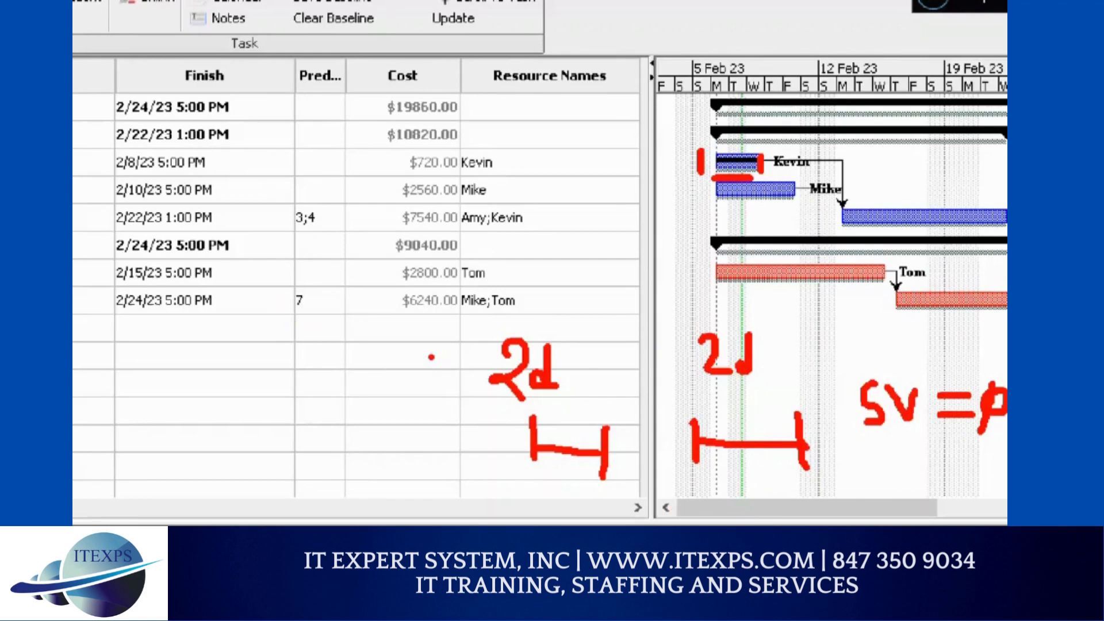
Step: Label the table's 2d note P, label the chart's note A, and change the chart's note to 4d in red
{"action": "left_click_drag", "start_coordinate": [396, 348], "coordinate": [396, 406]}
{"action": "left_click_drag", "start_coordinate": [393, 349], "coordinate": [397, 378]}
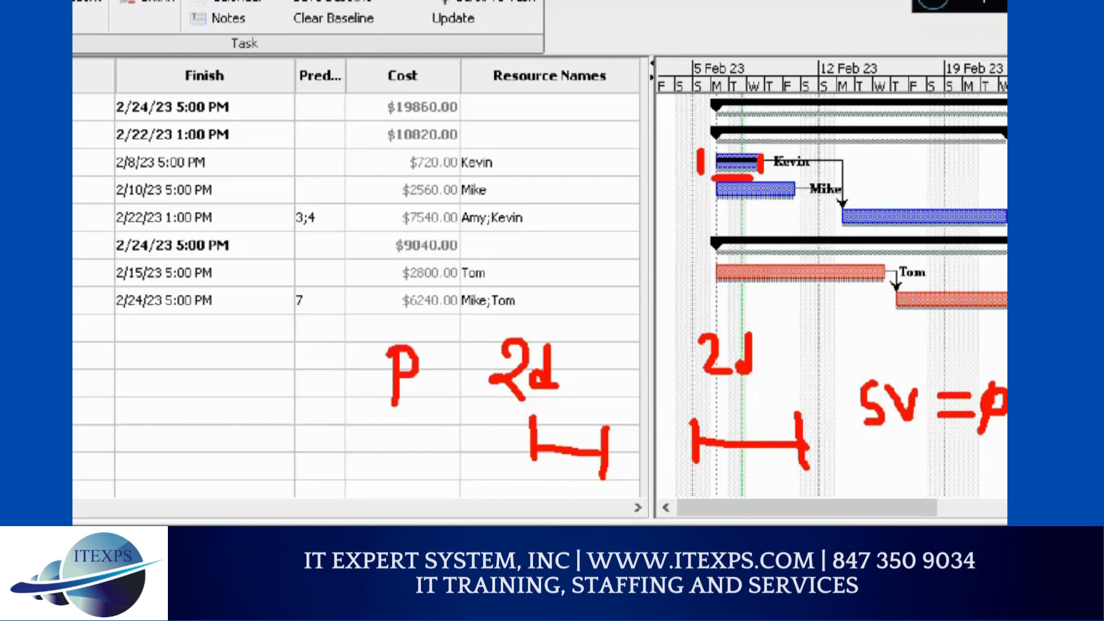
{"action": "mouse_move", "coordinate": [677, 310]}
{"action": "left_mouse_down"}
{"action": "mouse_move", "coordinate": [697, 277]}
{"action": "mouse_move", "coordinate": [704, 308]}
{"action": "left_mouse_up"}
{"action": "mouse_move", "coordinate": [690, 296]}
{"action": "left_mouse_down"}
{"action": "mouse_move", "coordinate": [691, 362]}
{"action": "mouse_move", "coordinate": [719, 368]}
{"action": "mouse_move", "coordinate": [712, 399]}
{"action": "left_mouse_up"}
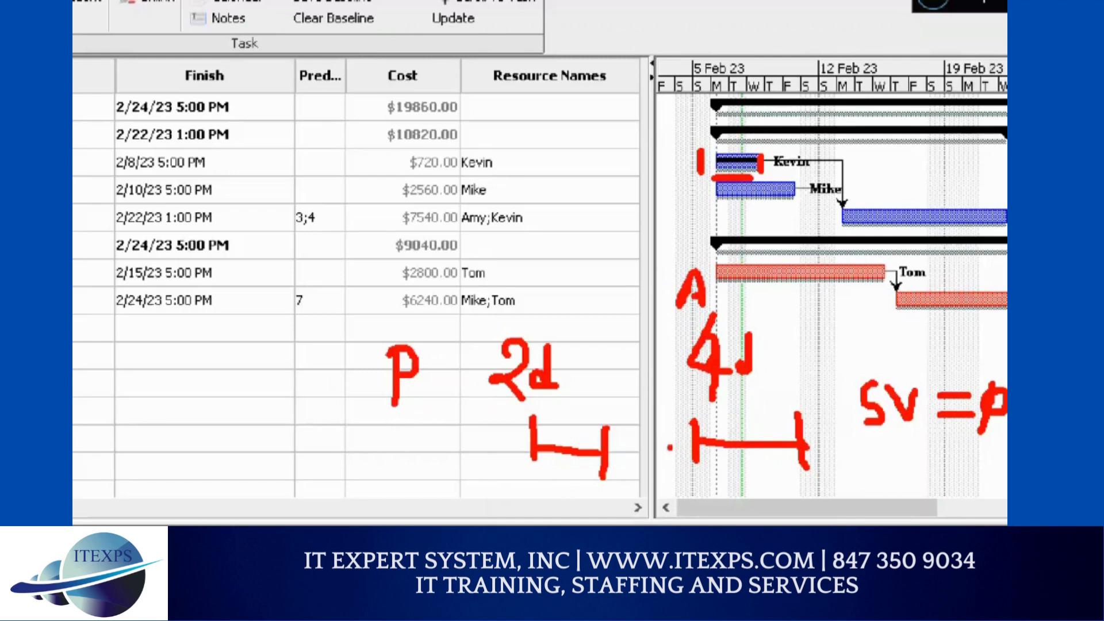
Step: Write SV = -2d in red over the task table, underline the value, and leave the annotation view
{"action": "left_click_drag", "start_coordinate": [376, 136], "coordinate": [371, 167]}
{"action": "mouse_move", "coordinate": [384, 143]}
{"action": "left_mouse_down"}
{"action": "mouse_move", "coordinate": [423, 121]}
{"action": "mouse_move", "coordinate": [545, 149]}
{"action": "left_mouse_up"}
{"action": "mouse_move", "coordinate": [571, 101]}
{"action": "left_mouse_down"}
{"action": "mouse_move", "coordinate": [568, 137]}
{"action": "mouse_move", "coordinate": [550, 137]}
{"action": "mouse_move", "coordinate": [565, 139]}
{"action": "left_mouse_up"}
{"action": "left_click_drag", "start_coordinate": [479, 167], "coordinate": [561, 162]}
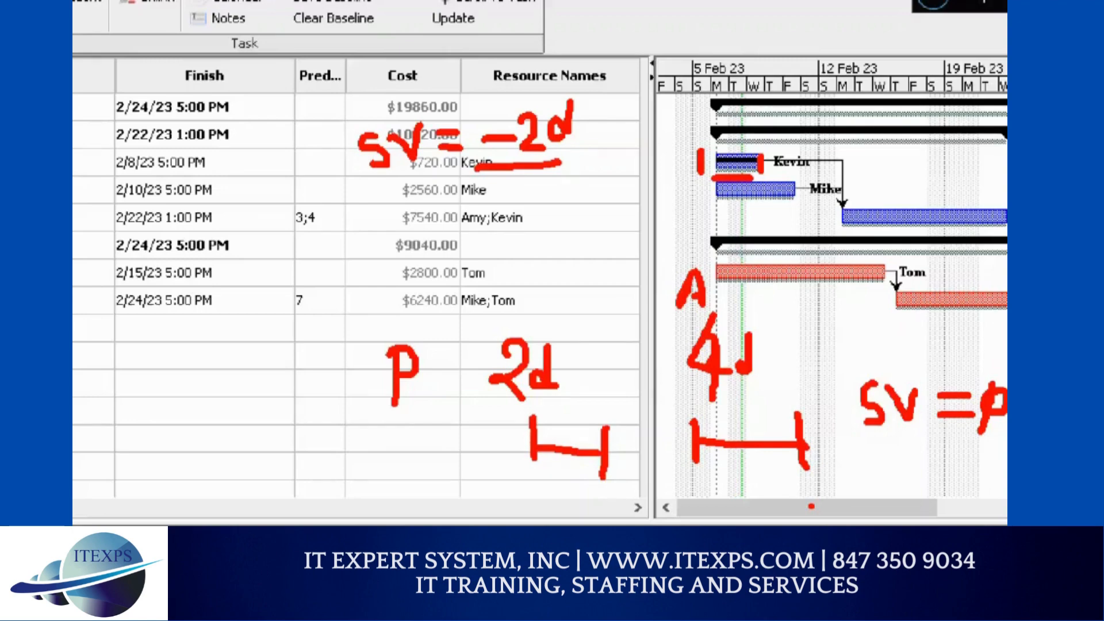
{"action": "key", "text": "Escape"}
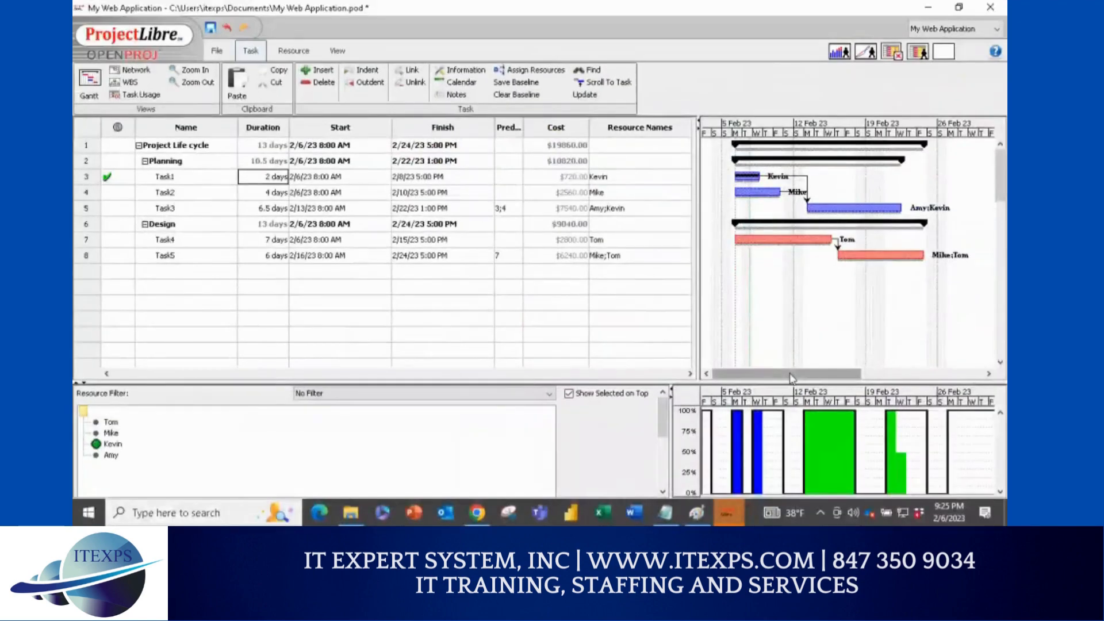